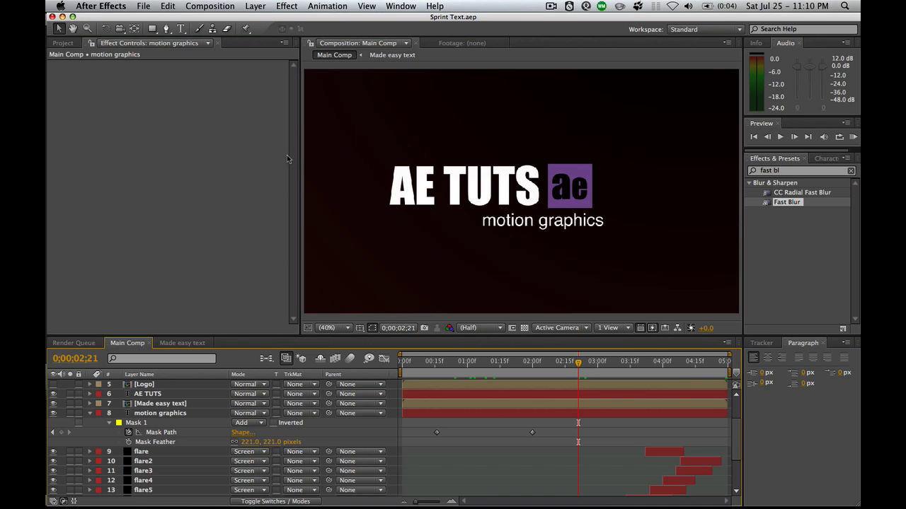
Switch to Firefox and play the Sprint Text Effect video on the Sprint Logo Reveal page as reference.
{"action": "key", "text": "super+Tab"}
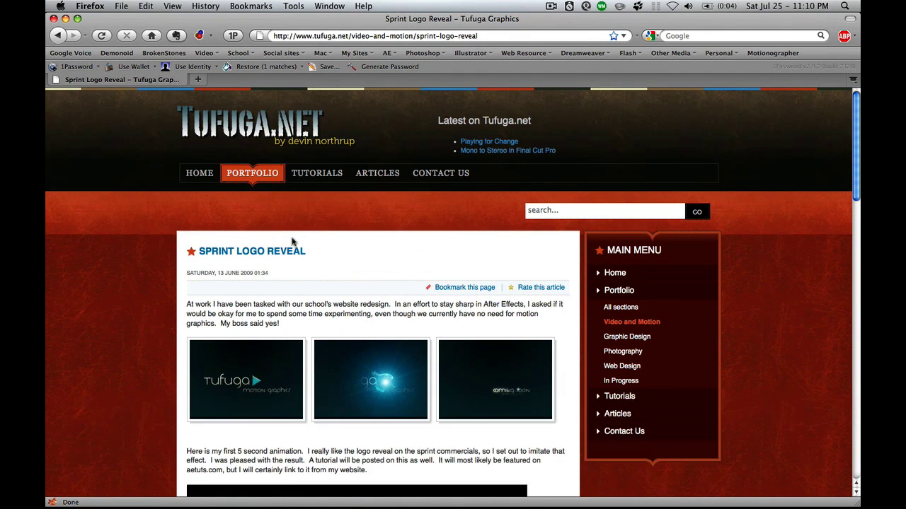
{"action": "scroll", "coordinate": [320, 231], "scroll_direction": "down", "scroll_amount": 1}
{"action": "scroll", "coordinate": [320, 231], "scroll_direction": "down", "scroll_amount": 10}
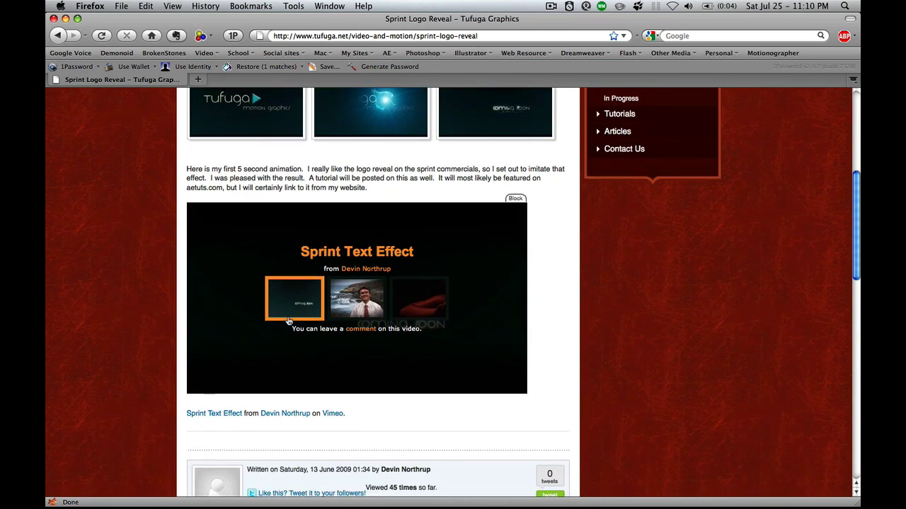
{"action": "left_click", "coordinate": [289, 281]}
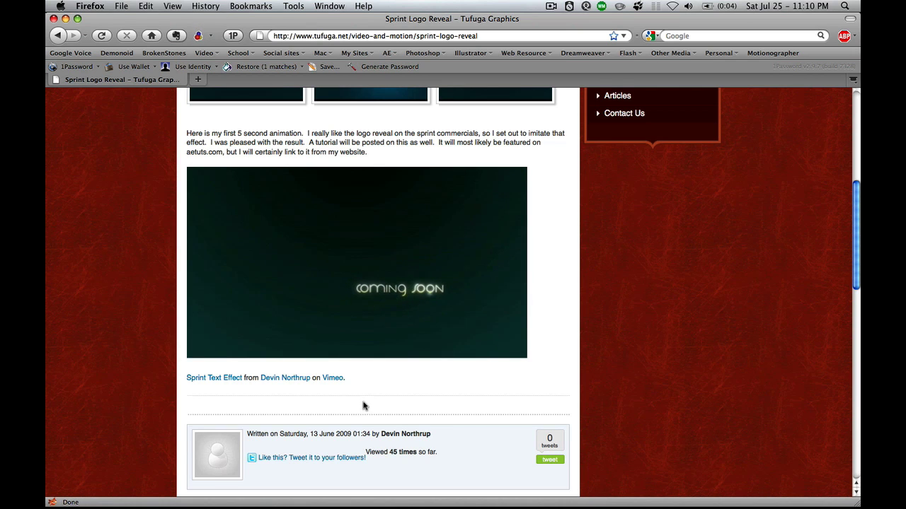
{"action": "scroll", "coordinate": [363, 406], "scroll_direction": "up", "scroll_amount": 8}
{"action": "scroll", "coordinate": [363, 405], "scroll_direction": "up", "scroll_amount": 3}
Switch to QuickTime Player and play the video open there.
{"action": "key", "text": "super+Tab"}
{"action": "key", "text": "super+Tab"}
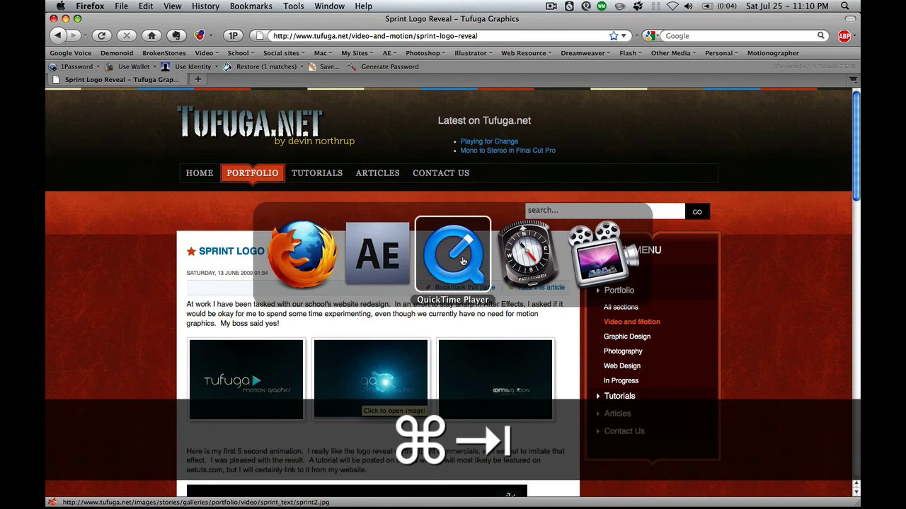
{"action": "key", "text": "space"}
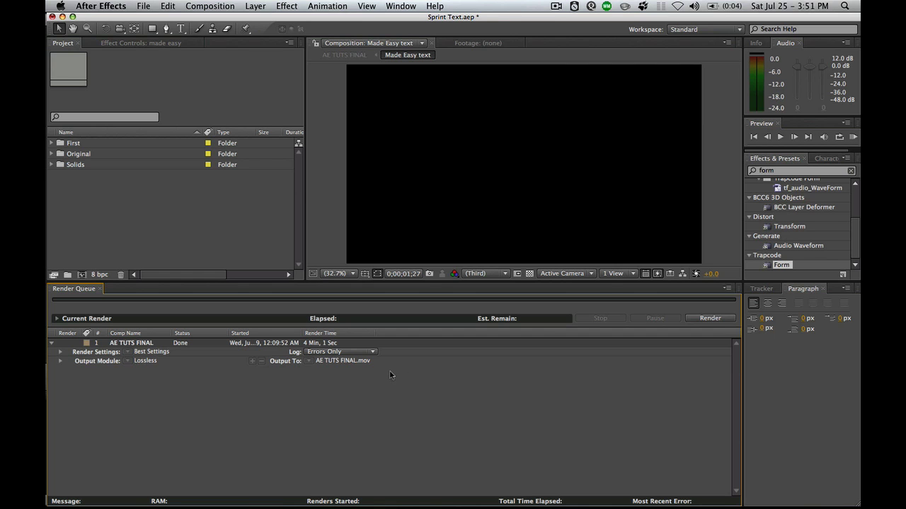
Create a new composition named Main Comp with the HDTV 1080 29.97 preset and a five-second duration.
{"action": "left_click", "coordinate": [84, 274]}
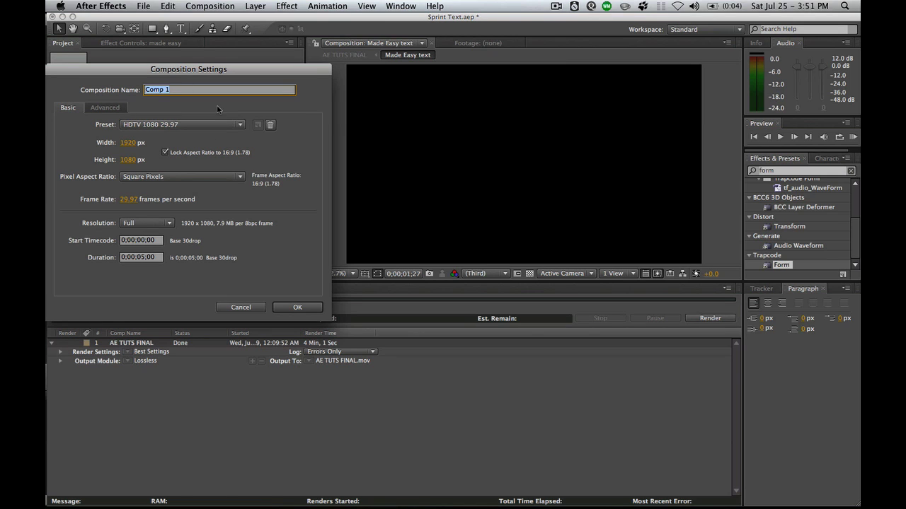
{"action": "type", "text": "Main"}
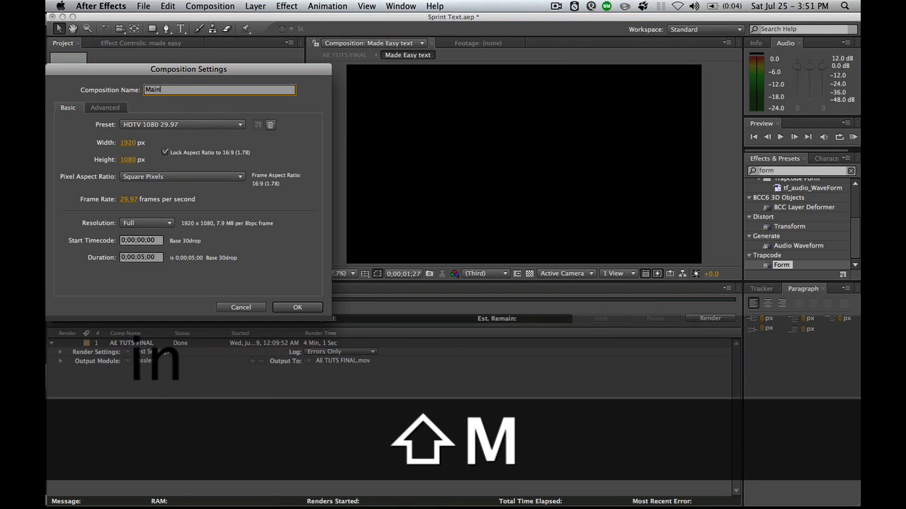
{"action": "type", "text": " Comp"}
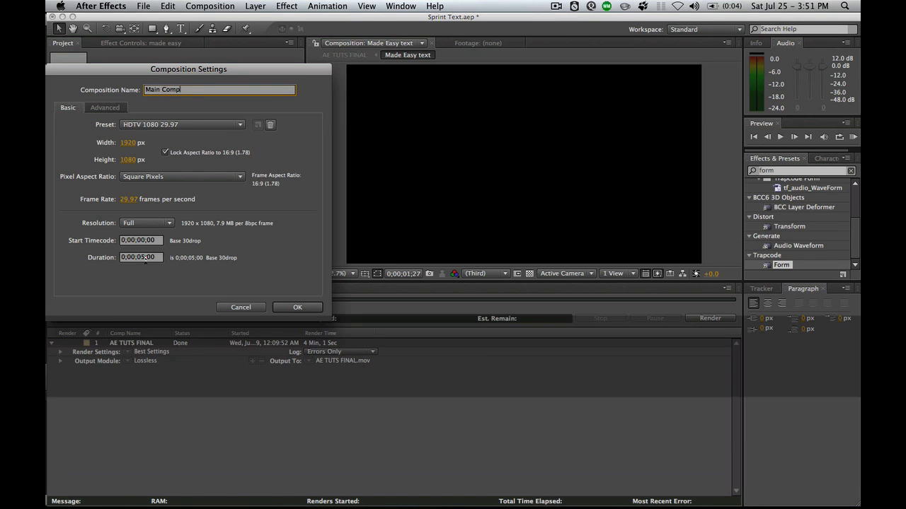
{"action": "left_click", "coordinate": [297, 307]}
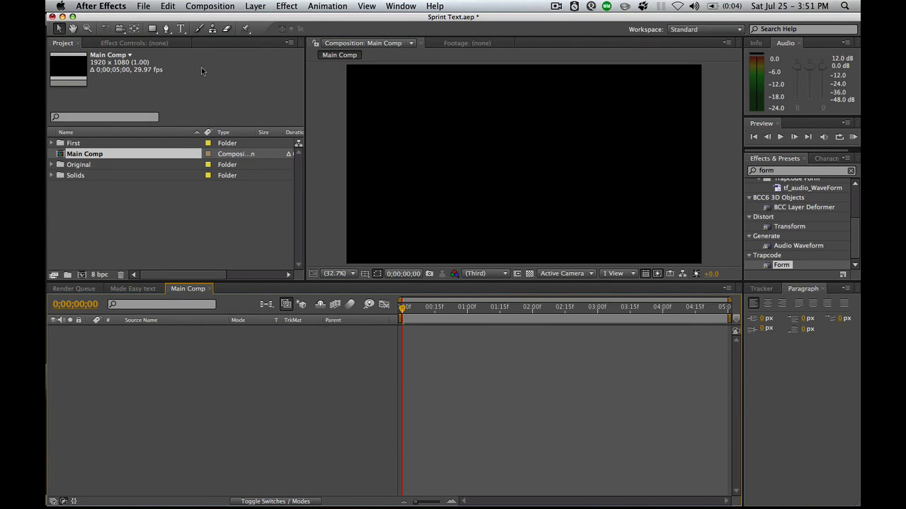
Add a text layer reading "AE TUTS" in Main Comp and make its fill white.
{"action": "left_click", "coordinate": [181, 29]}
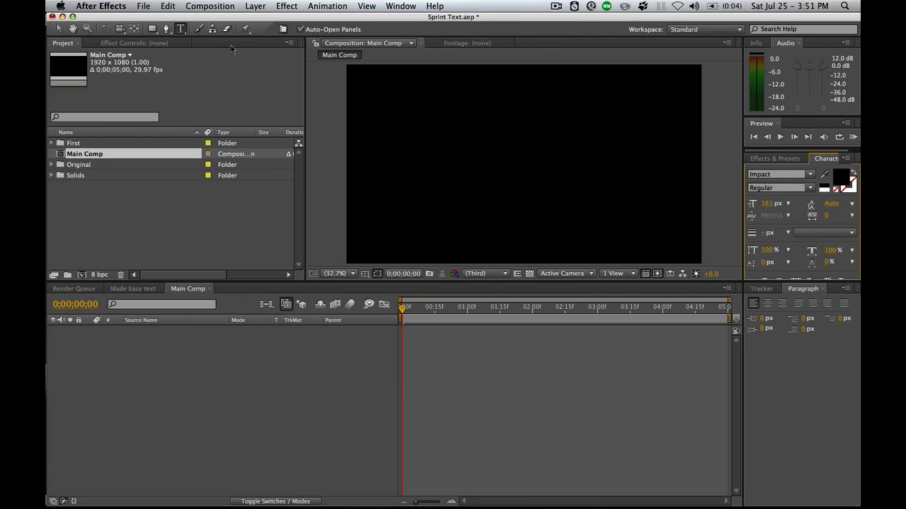
{"action": "left_click", "coordinate": [402, 152]}
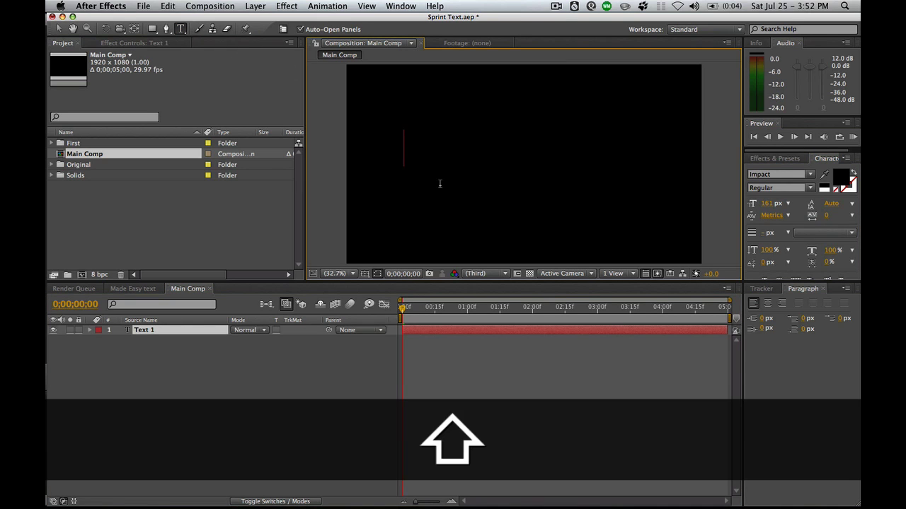
{"action": "type", "text": "AETUTS"}
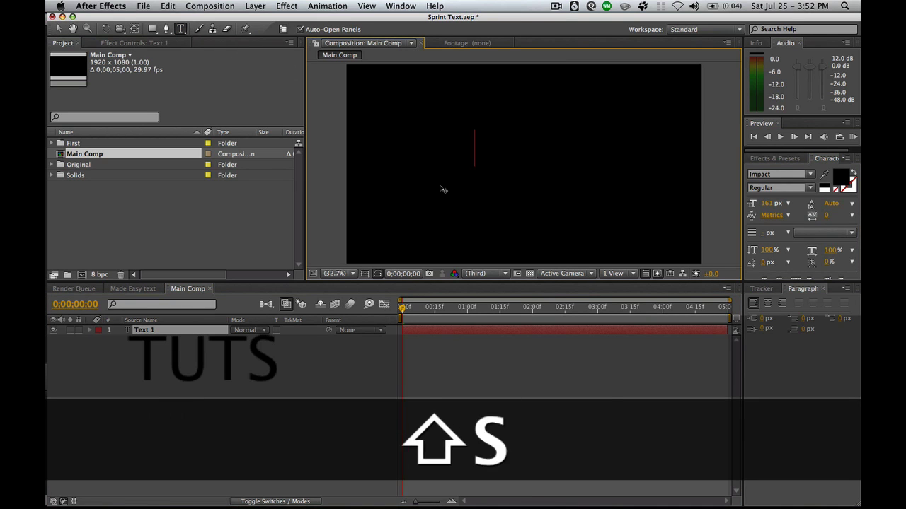
{"action": "key", "text": "KP_Enter"}
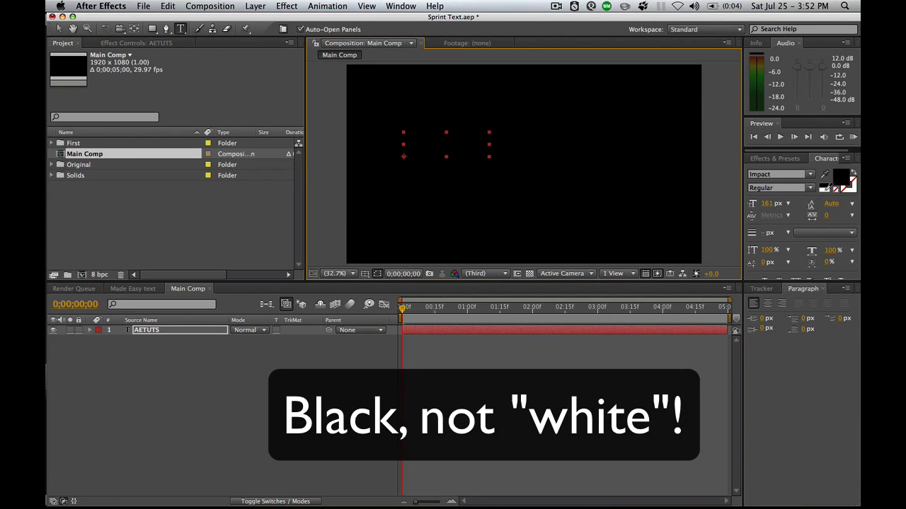
{"action": "left_click", "coordinate": [826, 188]}
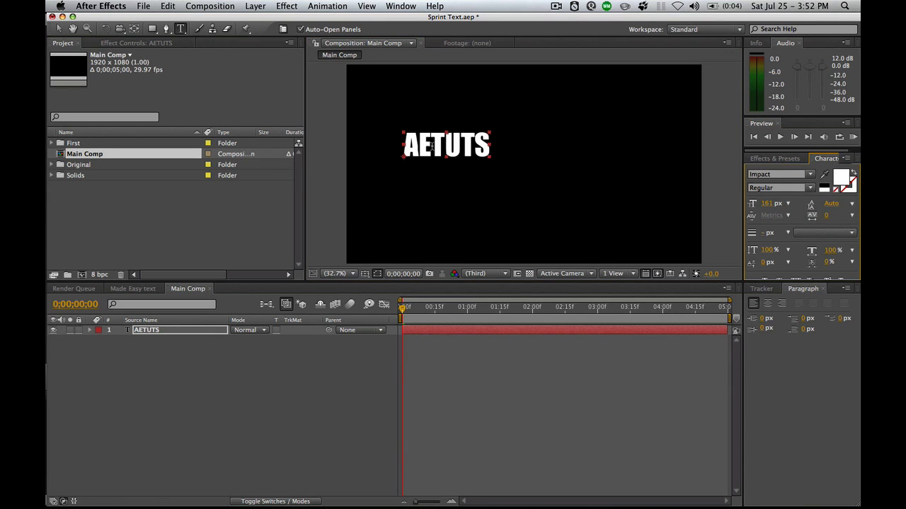
{"action": "left_click", "coordinate": [431, 147]}
{"action": "key", "text": "KP_Enter"}
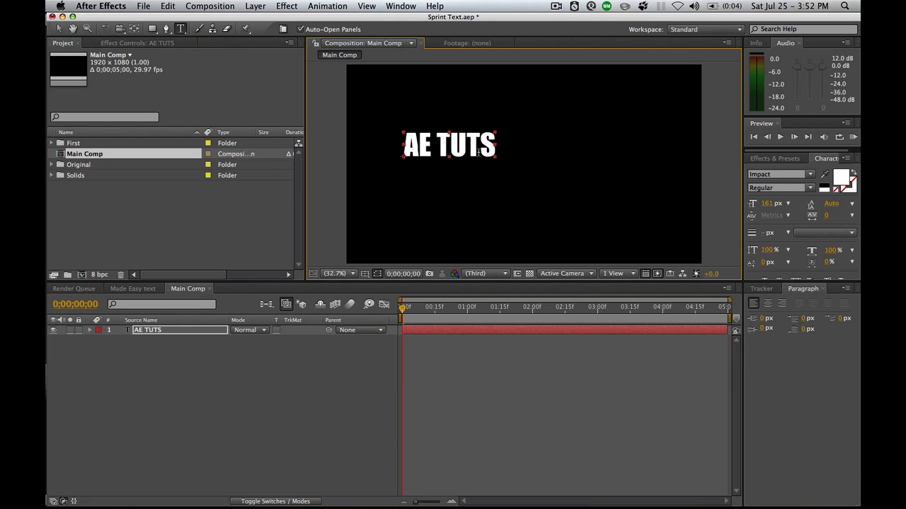
Enlarge the "AE TUTS" text to 215 px and move it slightly left of the composition's centre.
{"action": "key", "text": "v"}
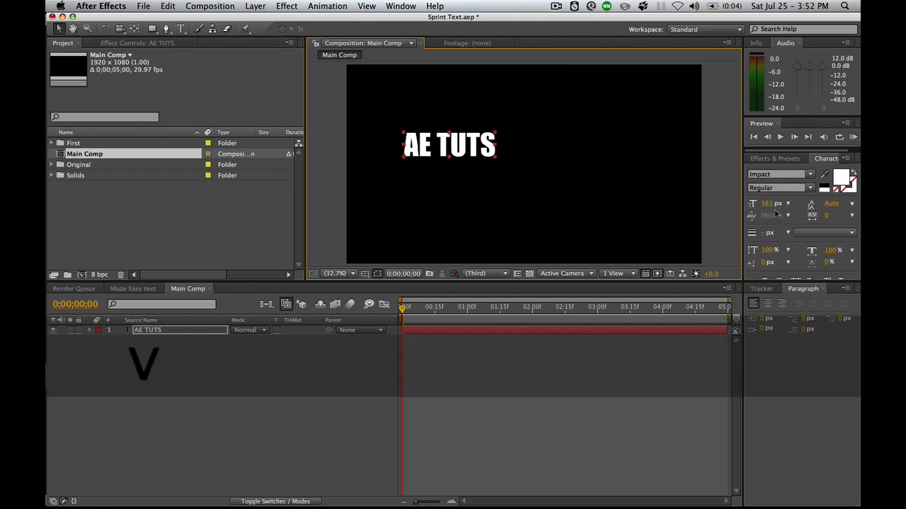
{"action": "left_click_drag", "start_coordinate": [768, 204], "coordinate": [818, 205]}
{"action": "left_click_drag", "start_coordinate": [506, 145], "coordinate": [515, 167]}
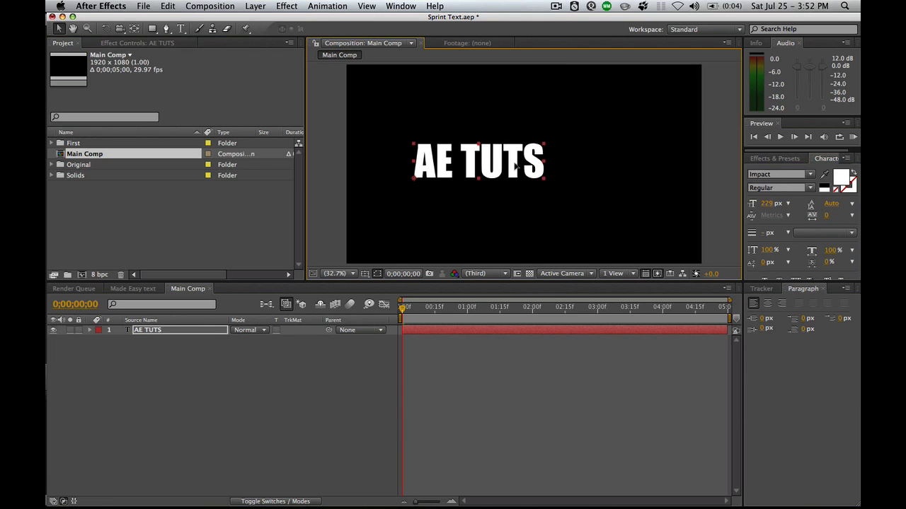
{"action": "mouse_move", "coordinate": [767, 204]}
{"action": "left_mouse_down"}
{"action": "mouse_move", "coordinate": [744, 204]}
{"action": "mouse_move", "coordinate": [778, 204]}
{"action": "left_mouse_up"}
{"action": "left_click_drag", "start_coordinate": [498, 161], "coordinate": [500, 160]}
{"action": "left_click", "coordinate": [501, 200]}
{"action": "left_click", "coordinate": [504, 174]}
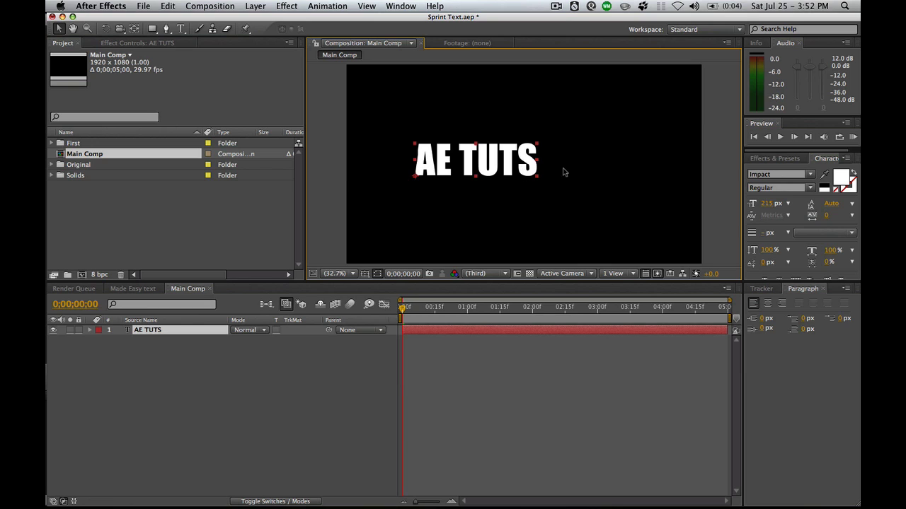
{"action": "left_click", "coordinate": [589, 183]}
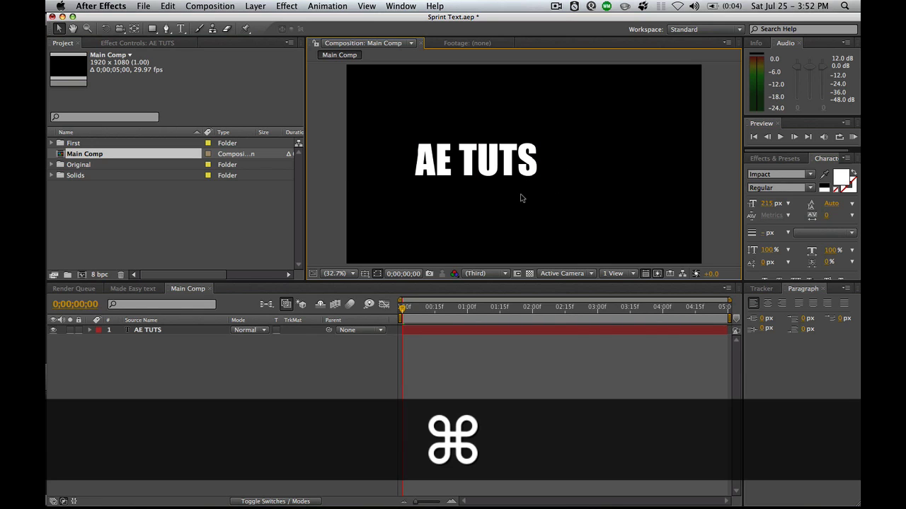
Add a separate text layer reading "ae" and place it just to the right of "AE TUTS" on the same line.
{"action": "key", "text": "super+t"}
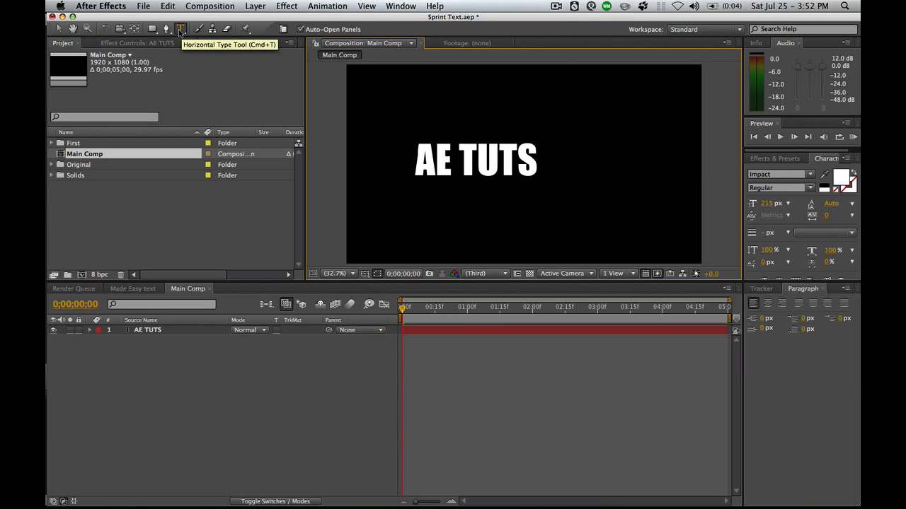
{"action": "left_click", "coordinate": [529, 205]}
{"action": "type", "text": "a"}
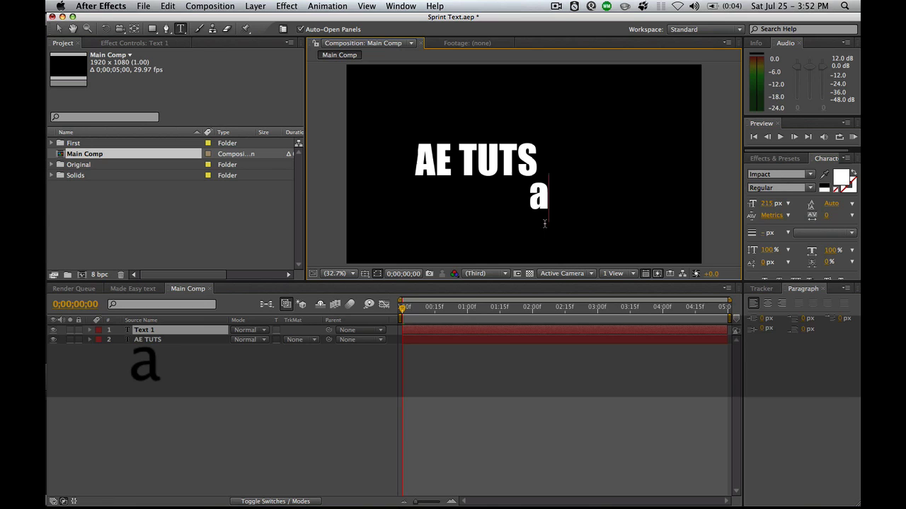
{"action": "type", "text": "e"}
{"action": "key", "text": "KP_Enter"}
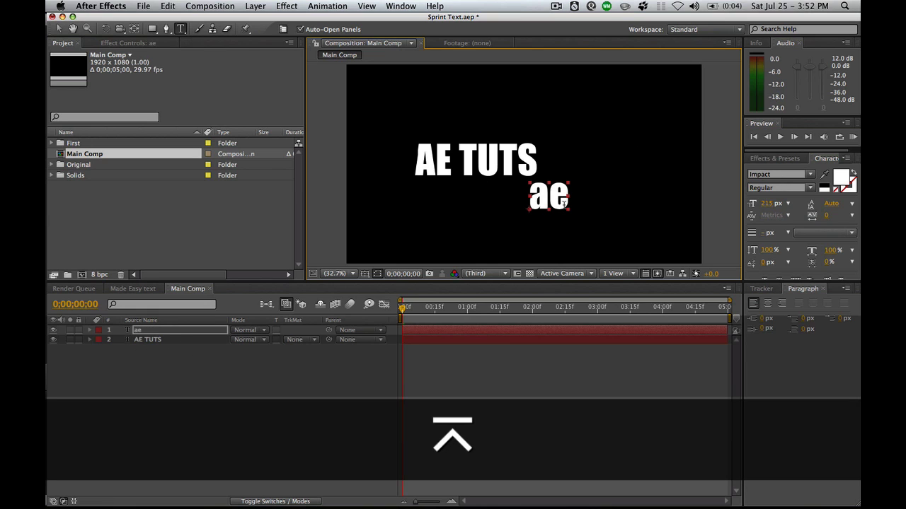
{"action": "key", "text": "v"}
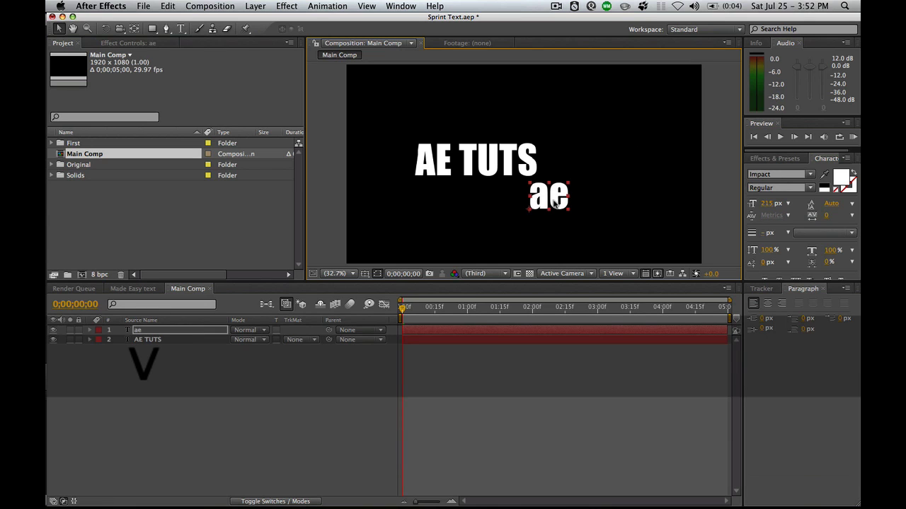
{"action": "left_click_drag", "start_coordinate": [556, 200], "coordinate": [574, 174]}
{"action": "left_click", "coordinate": [534, 218]}
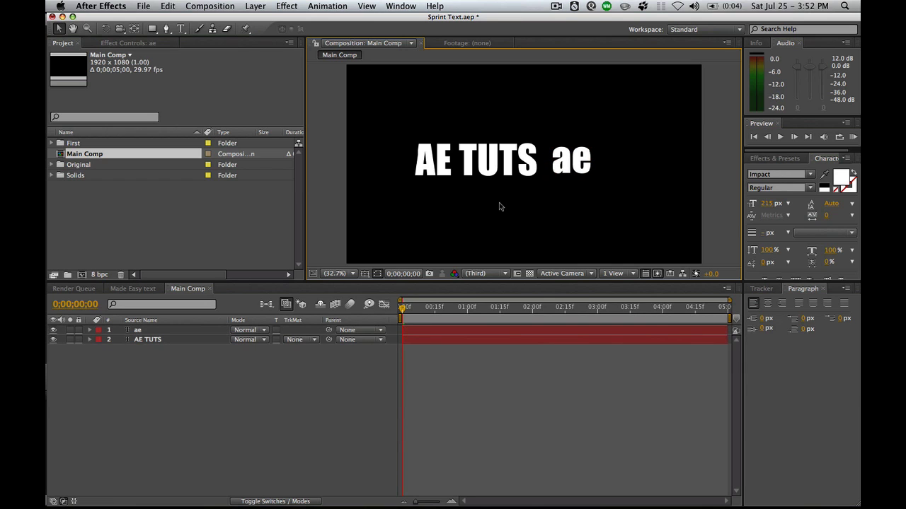
Add a third text layer reading "motion graphics" below the "AE TUTS" and "ae" text.
{"action": "key", "text": "super+t"}
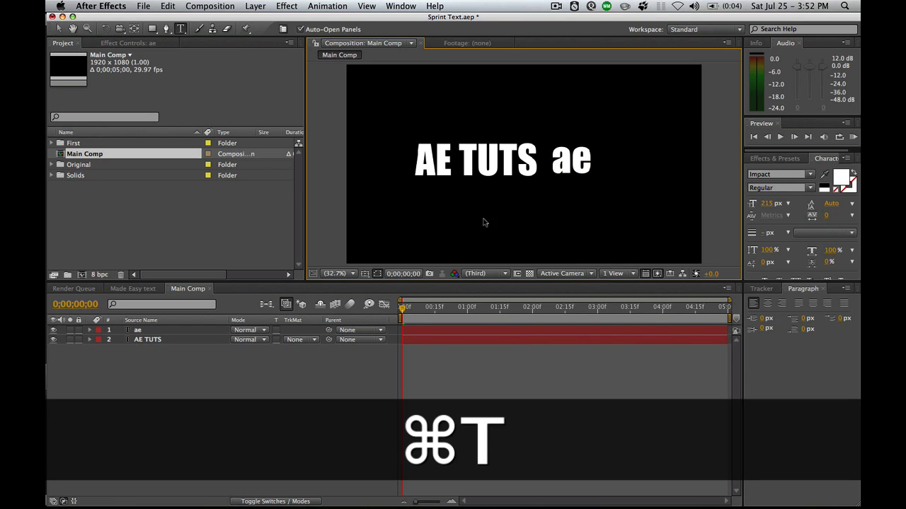
{"action": "left_click", "coordinate": [471, 218]}
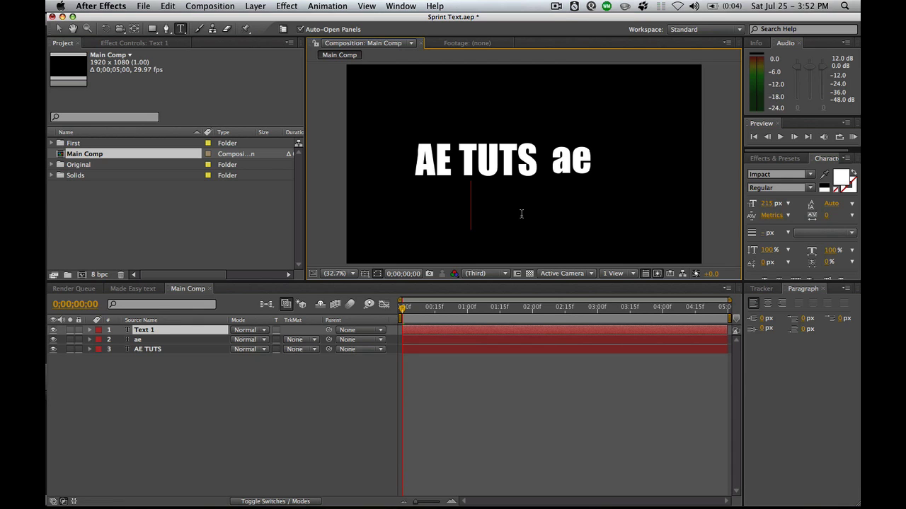
{"action": "type", "text": "moton"}
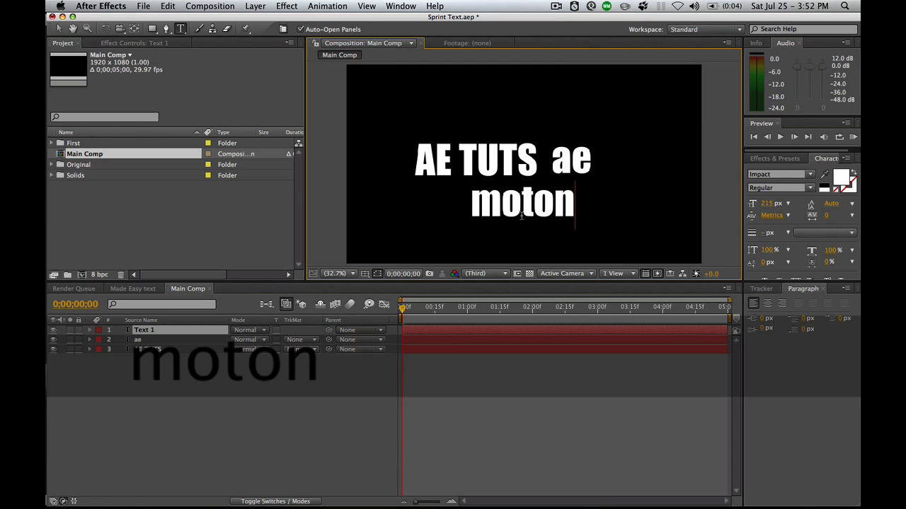
{"action": "key", "text": "BackSpace"}
{"action": "key", "text": "BackSpace"}
{"action": "type", "text": "ion G"}
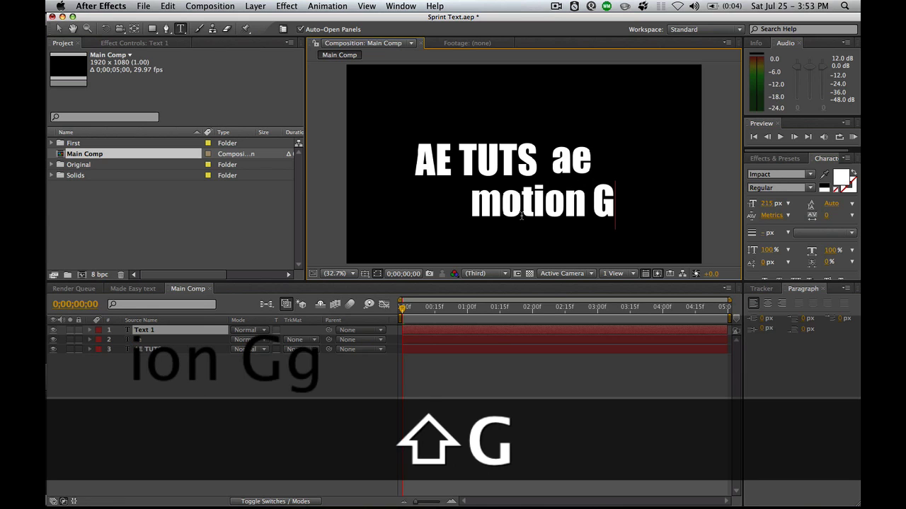
{"action": "key", "text": "BackSpace"}
{"action": "type", "text": "graphics"}
{"action": "key", "text": "KP_Enter"}
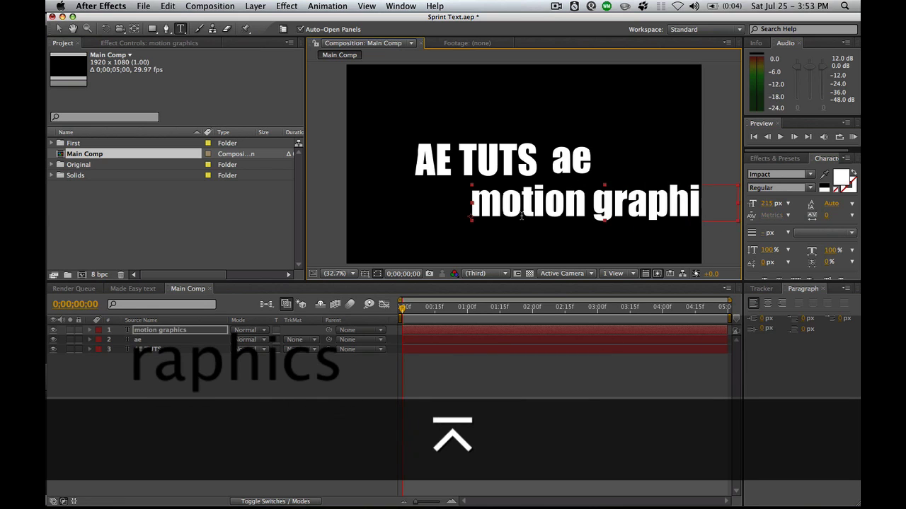
Change the font of the "motion graphics" text to Helvetica.
{"action": "left_click", "coordinate": [788, 176]}
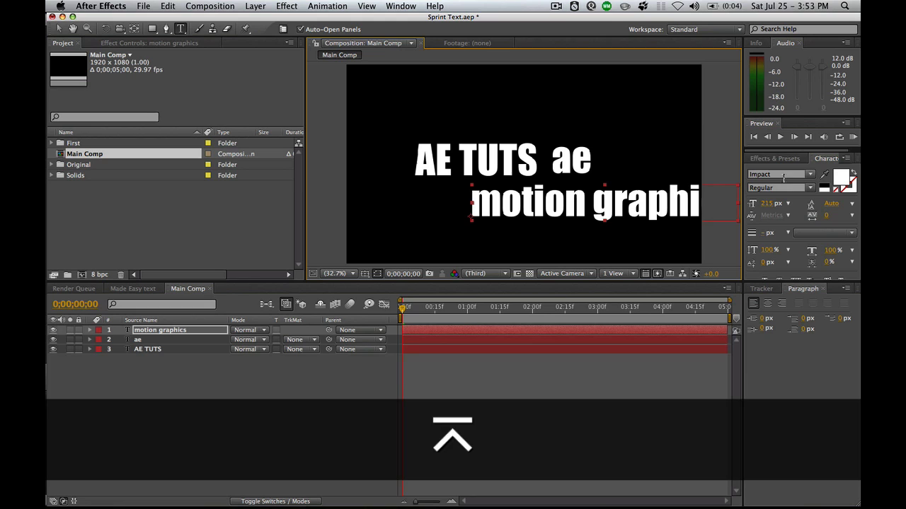
{"action": "type", "text": "he"}
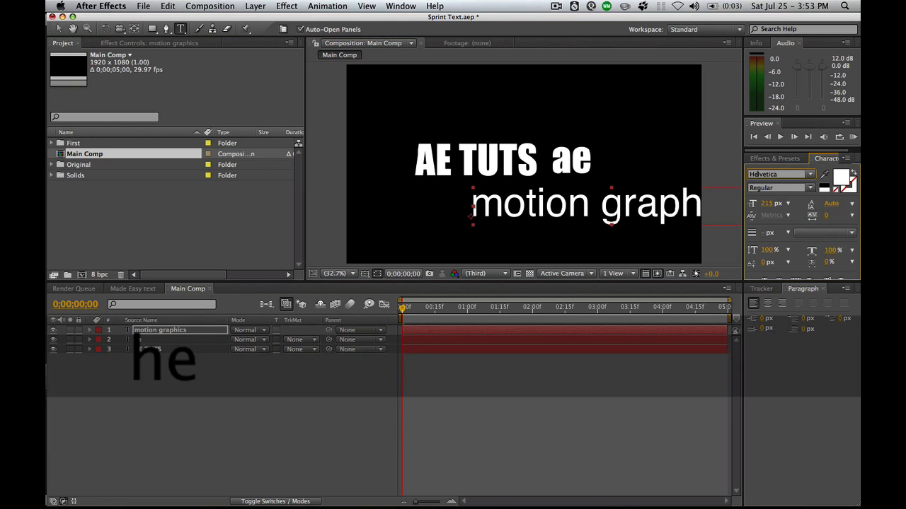
{"action": "key", "text": "KP_Enter"}
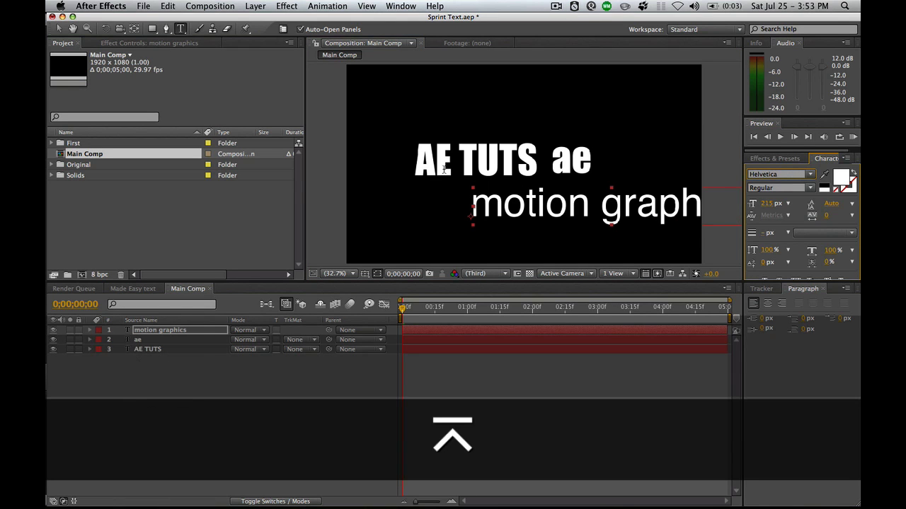
Reduce the "motion graphics" text to 94 px and move it directly beneath the right part of the title line.
{"action": "key", "text": "v"}
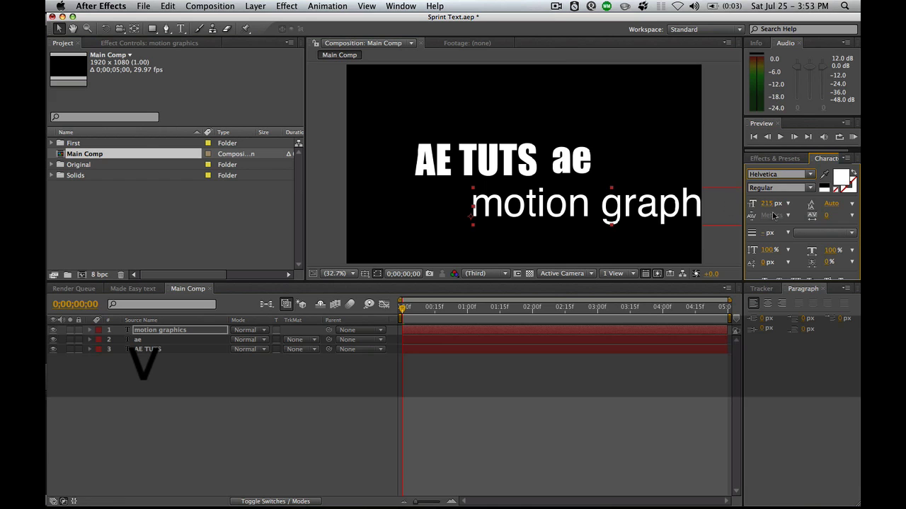
{"action": "left_click_drag", "start_coordinate": [767, 204], "coordinate": [683, 200]}
{"action": "left_click_drag", "start_coordinate": [551, 214], "coordinate": [562, 191]}
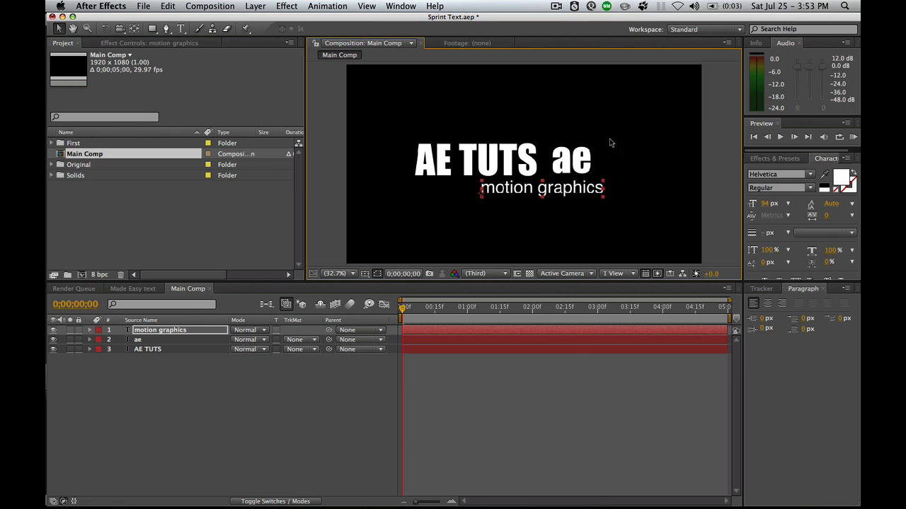
Draw a purple square shape over the "ae" text as a new shape layer with the Rectangle tool.
{"action": "left_click", "coordinate": [157, 340]}
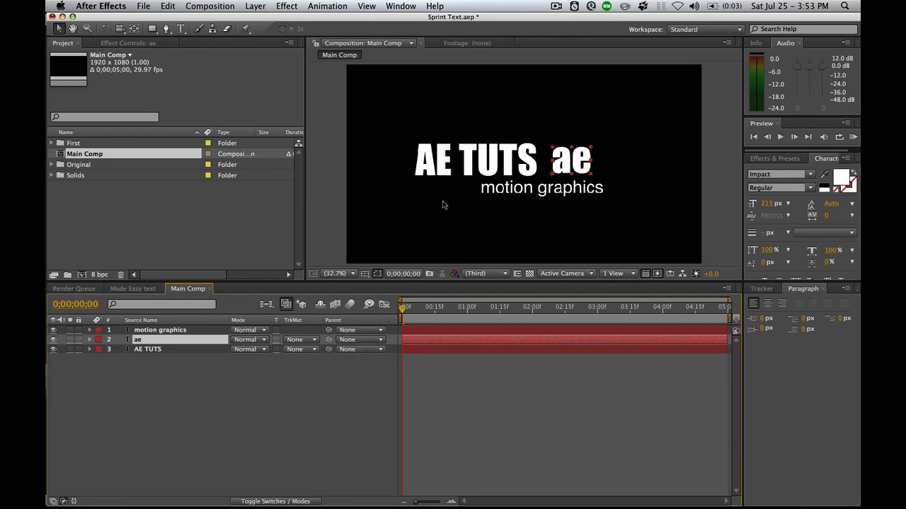
{"action": "left_click", "coordinate": [152, 29]}
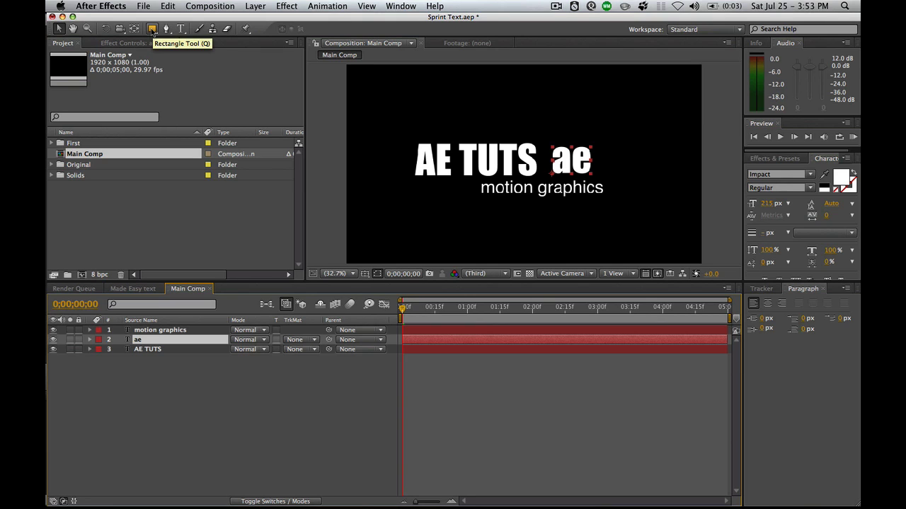
{"action": "left_click", "coordinate": [180, 380]}
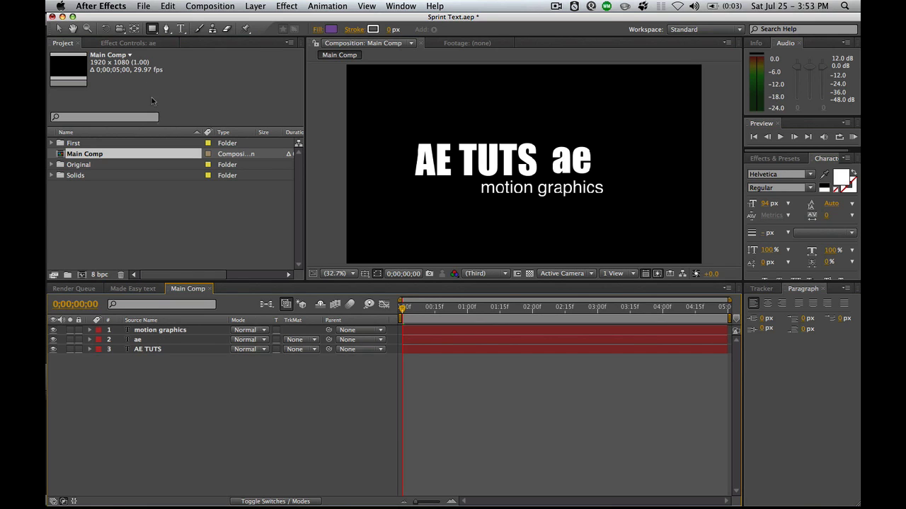
{"action": "left_click", "coordinate": [152, 29]}
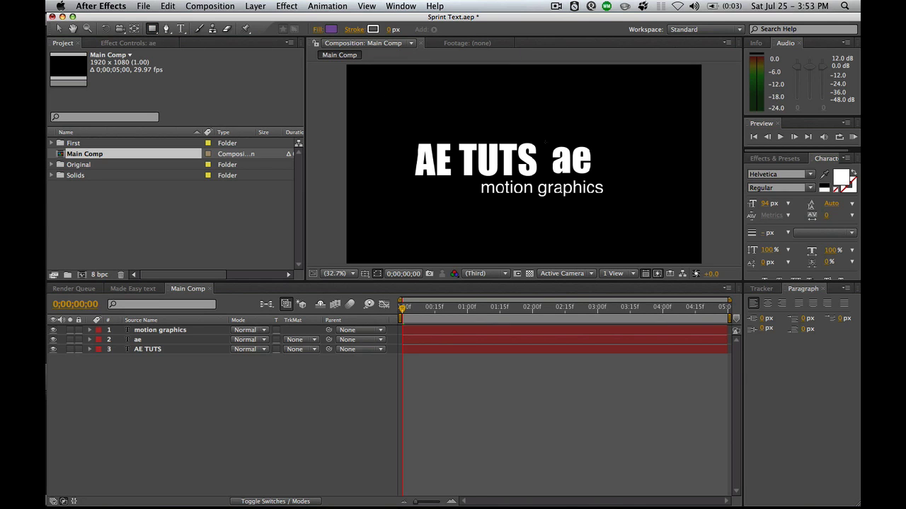
{"action": "mouse_move", "coordinate": [547, 141]}
{"action": "left_mouse_down"}
{"action": "mouse_move", "coordinate": [593, 187]}
{"action": "mouse_move", "coordinate": [585, 179]}
{"action": "left_mouse_up"}
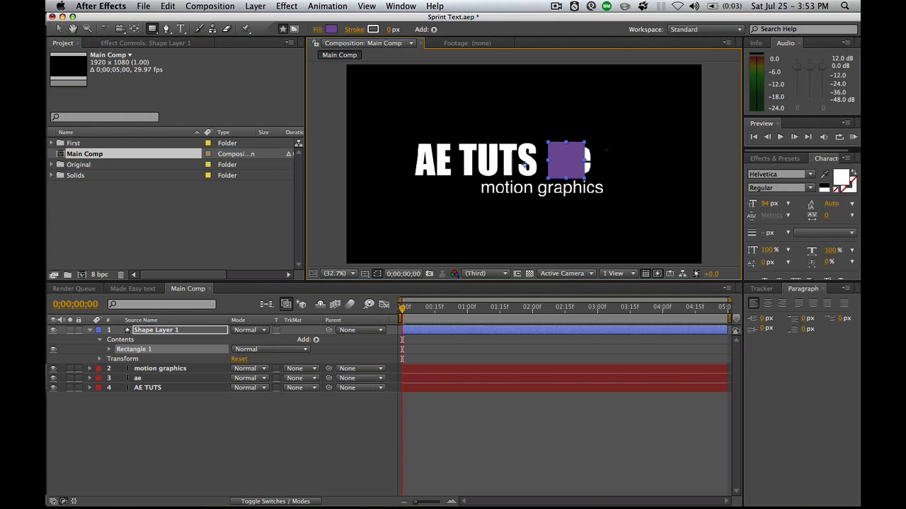
{"action": "key", "text": "shift"}
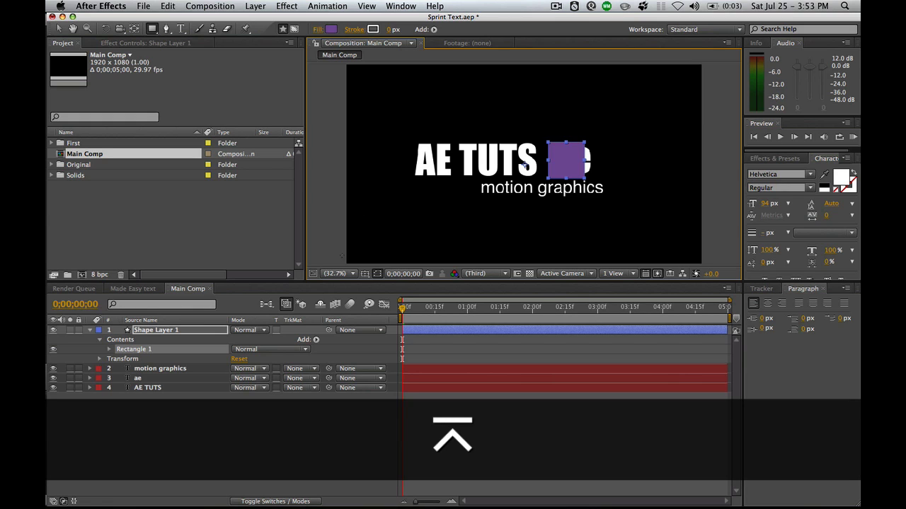
Move the "ae" layer above the shape layer and change its text fill to black.
{"action": "left_click", "coordinate": [139, 380]}
{"action": "left_click_drag", "start_coordinate": [139, 380], "coordinate": [167, 329]}
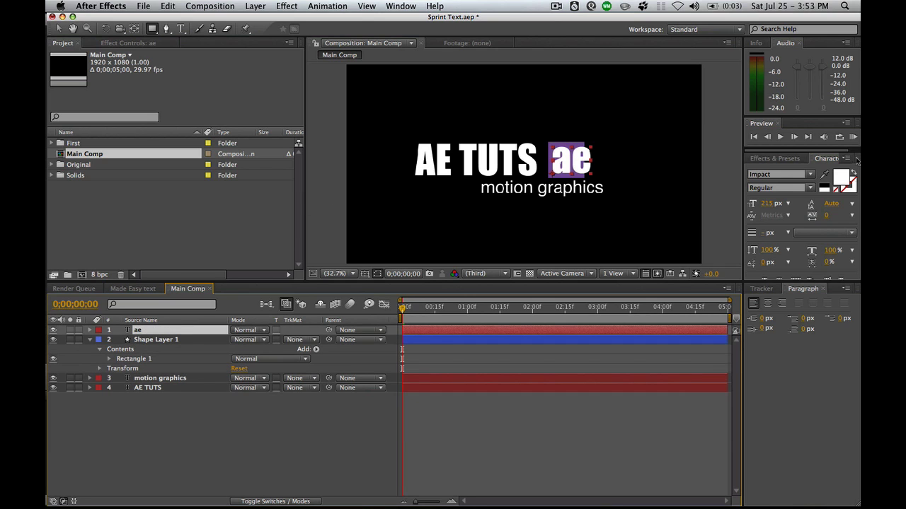
{"action": "left_click", "coordinate": [825, 185]}
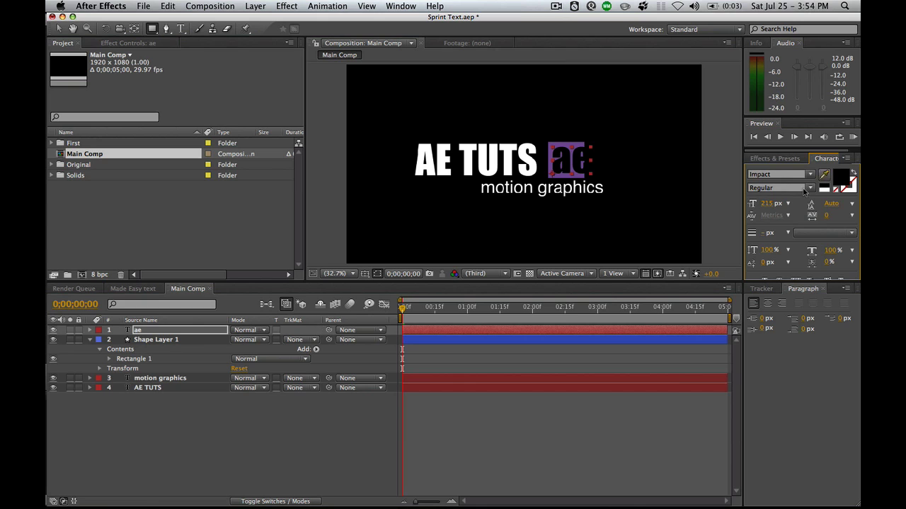
Reduce the "ae" text to 146 px so that it fits inside the purple square.
{"action": "left_click_drag", "start_coordinate": [767, 203], "coordinate": [740, 203]}
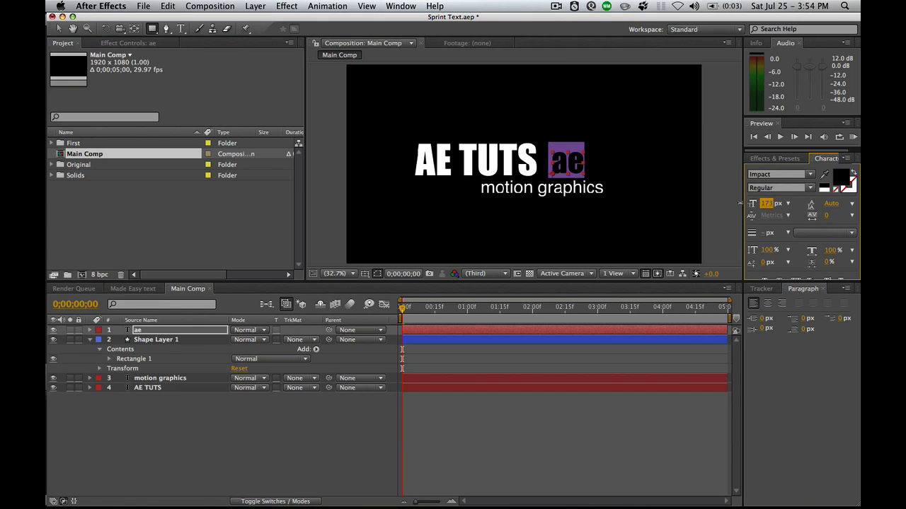
{"action": "key", "text": "v"}
{"action": "left_click", "coordinate": [561, 168]}
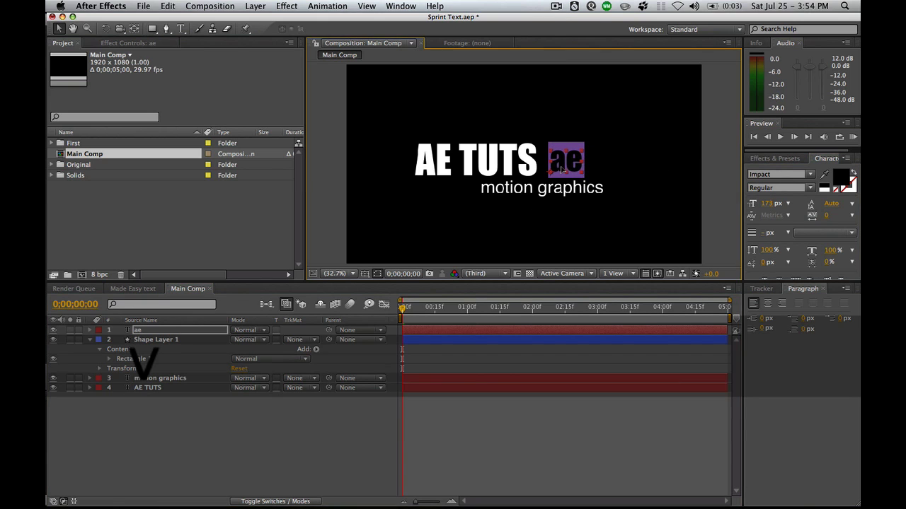
{"action": "left_click", "coordinate": [765, 204]}
{"action": "type", "text": "159"}
{"action": "key", "text": "Return"}
{"action": "type", "text": "146"}
{"action": "key", "text": "Return"}
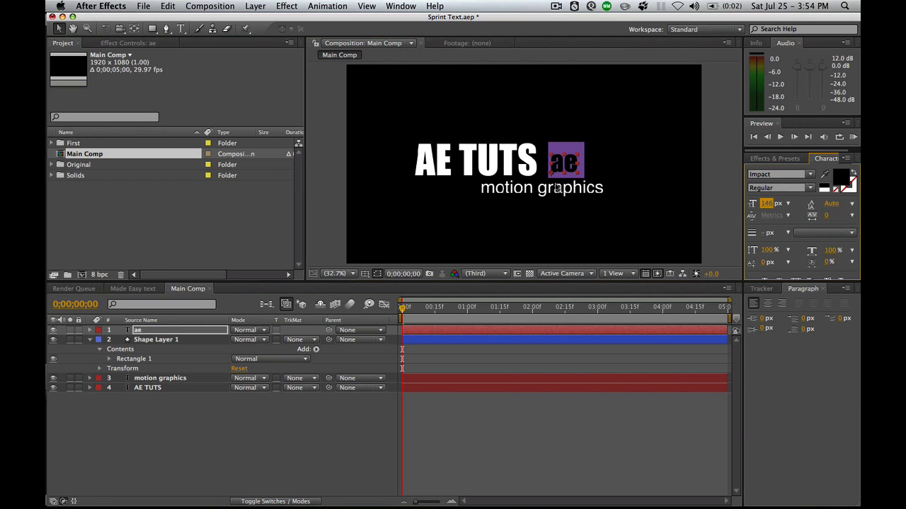
Enlarge only the letter "a" of the "ae" text to 172 px.
{"action": "key", "text": "t"}
{"action": "key", "text": "super+z"}
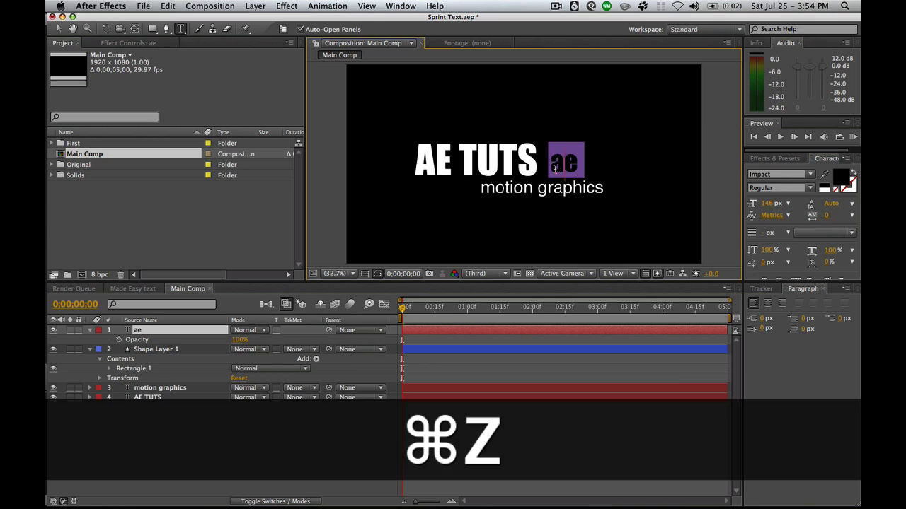
{"action": "left_click", "coordinate": [771, 204]}
{"action": "left_click_drag", "start_coordinate": [775, 205], "coordinate": [782, 204]}
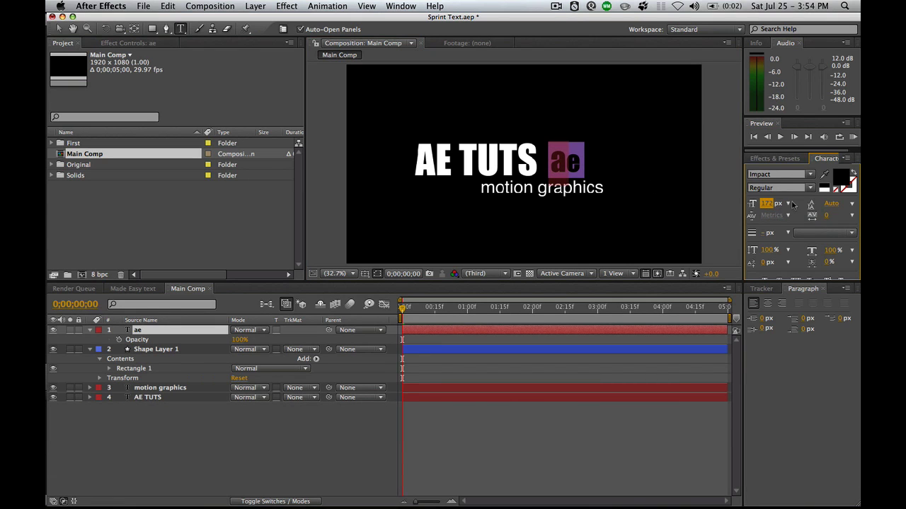
{"action": "key", "text": "KP_Enter"}
{"action": "key", "text": "v"}
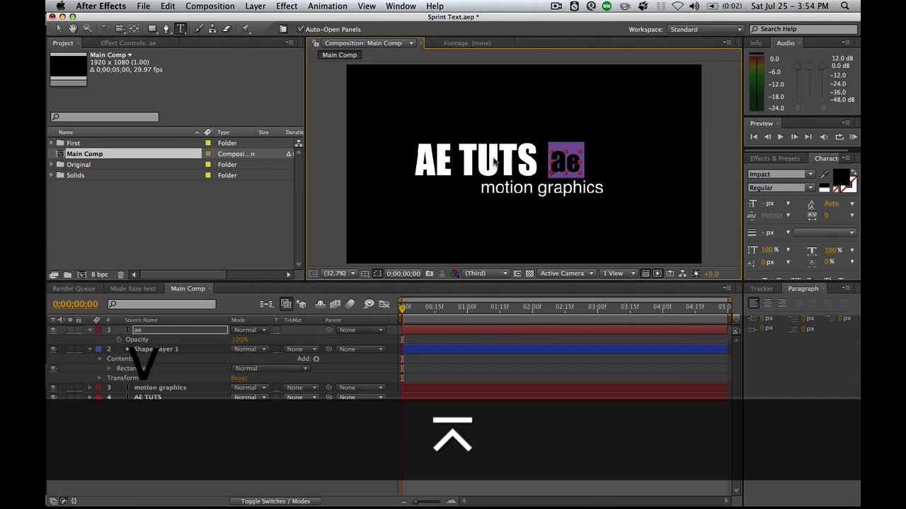
Nudge the "ae" text until it sits centred inside the purple square.
{"action": "key", "text": "Right"}
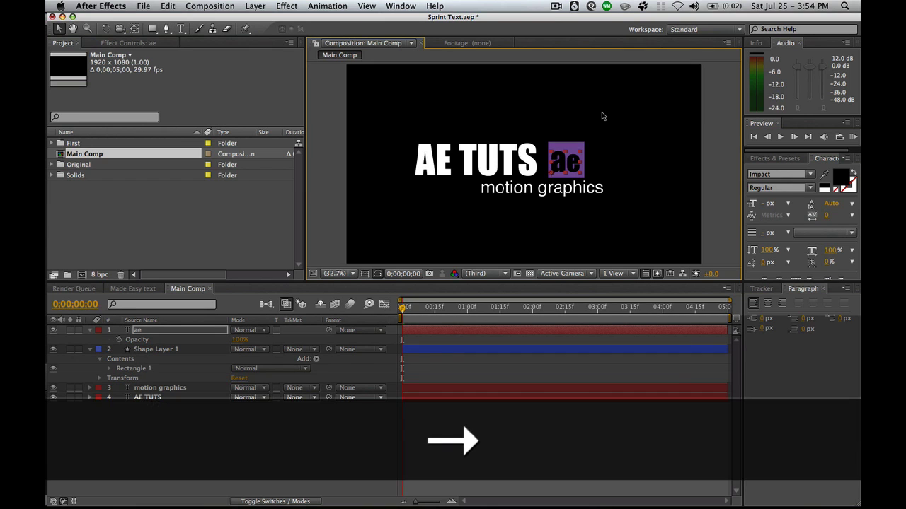
{"action": "key", "text": "Left"}
{"action": "key", "text": "Up"}
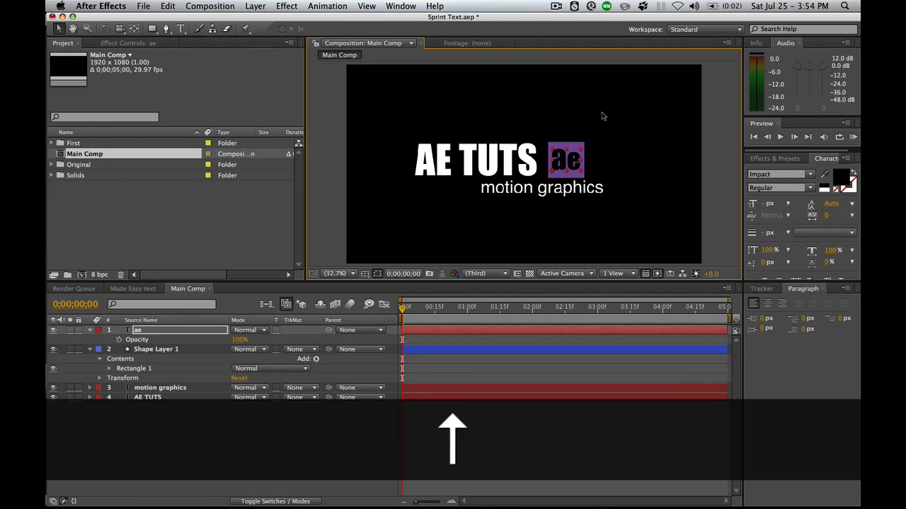
{"action": "key", "text": "Down"}
{"action": "key", "text": "Down"}
{"action": "left_click", "coordinate": [725, 227]}
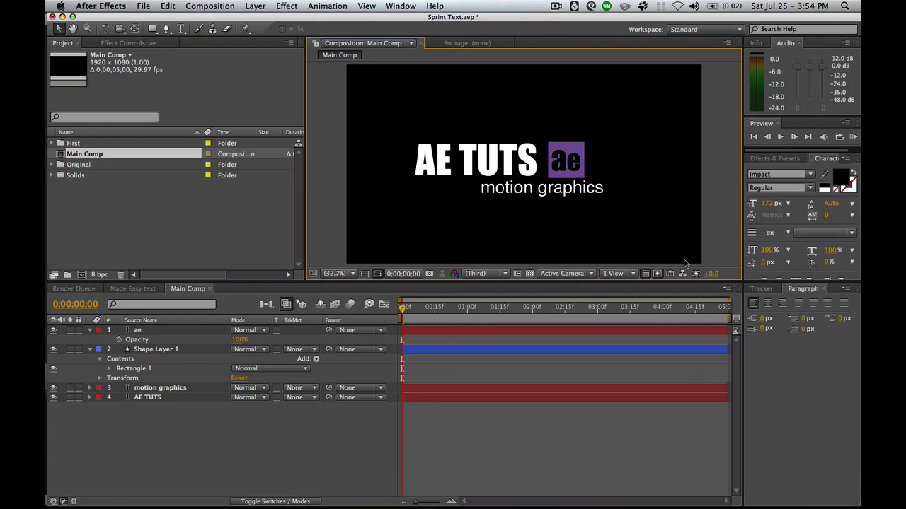
Shift "AE TUTS" slightly right toward the purple square and move "motion graphics" slightly right and down beneath them.
{"action": "left_click_drag", "start_coordinate": [581, 188], "coordinate": [585, 189]}
{"action": "left_click", "coordinate": [728, 205]}
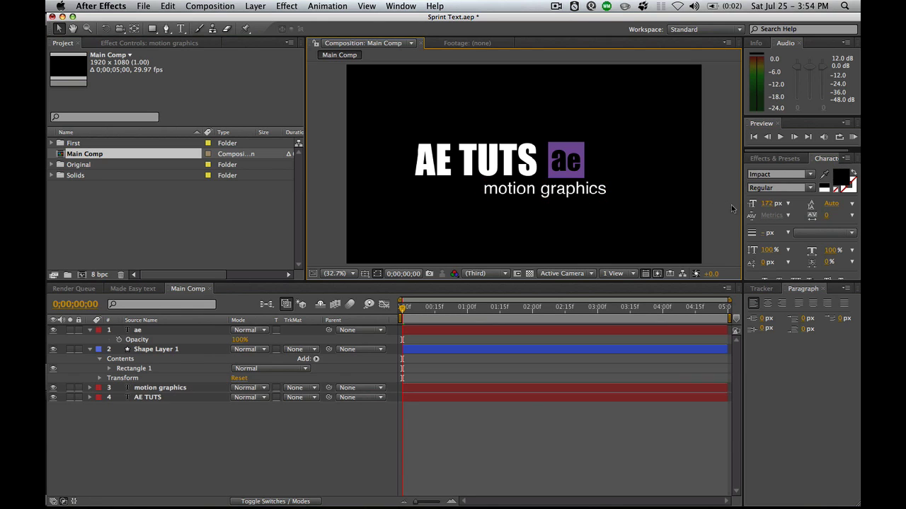
{"action": "left_click_drag", "start_coordinate": [534, 170], "coordinate": [538, 170]}
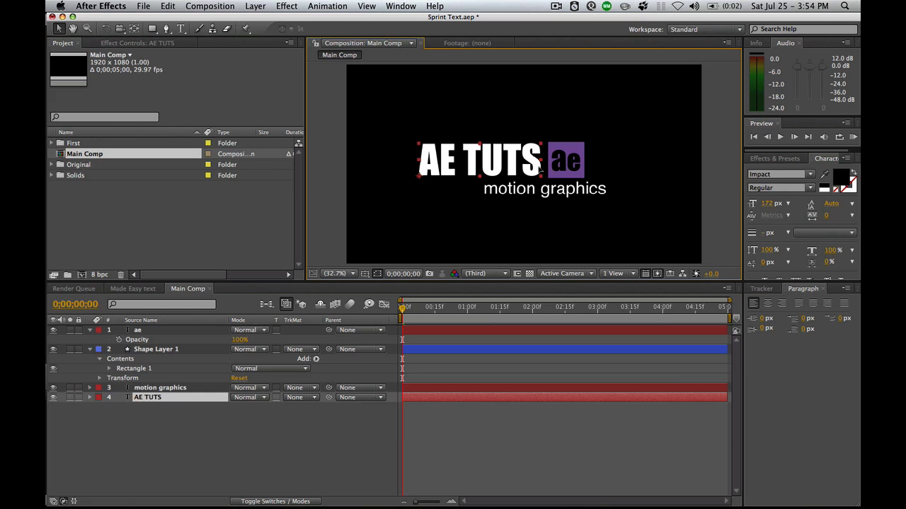
{"action": "left_click", "coordinate": [727, 222]}
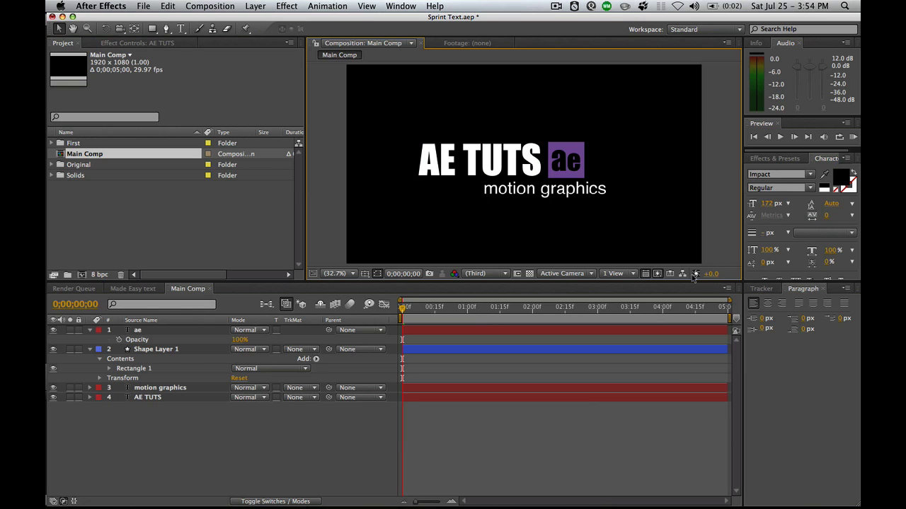
{"action": "left_click_drag", "start_coordinate": [580, 192], "coordinate": [583, 194]}
{"action": "left_click", "coordinate": [714, 198]}
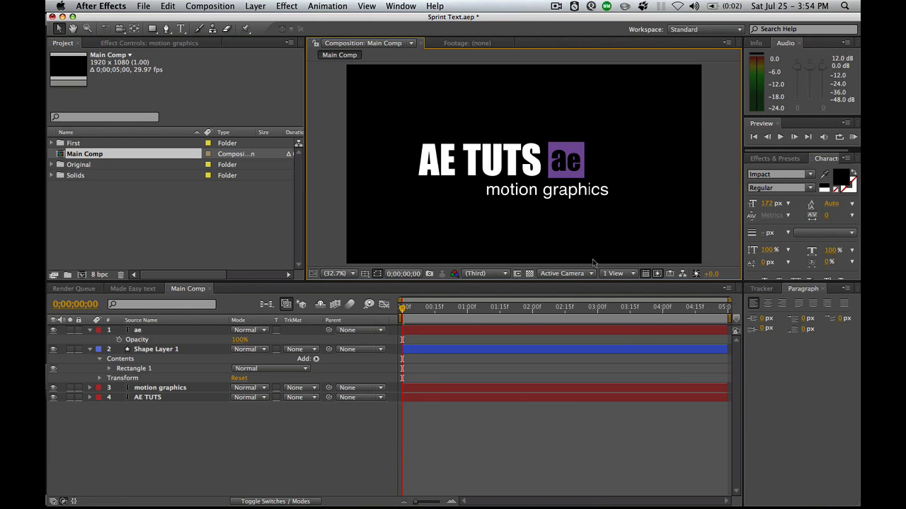
Put the "motion graphics" layer at the bottom of the stack and add Position keyframes at 0;00;03;00 to the other three layers.
{"action": "left_click", "coordinate": [597, 317]}
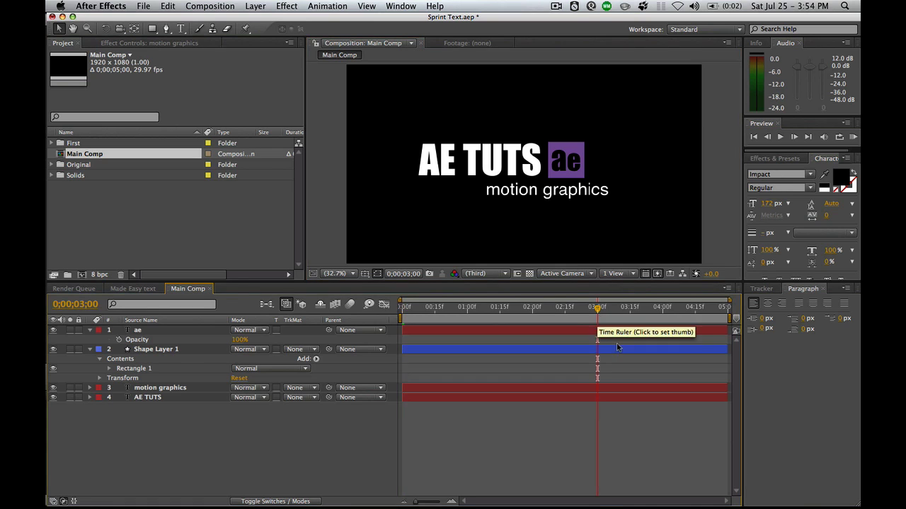
{"action": "left_click_drag", "start_coordinate": [163, 394], "coordinate": [165, 402]}
{"action": "left_click", "coordinate": [162, 388]}
{"action": "left_click", "coordinate": [160, 330], "text": "shift"}
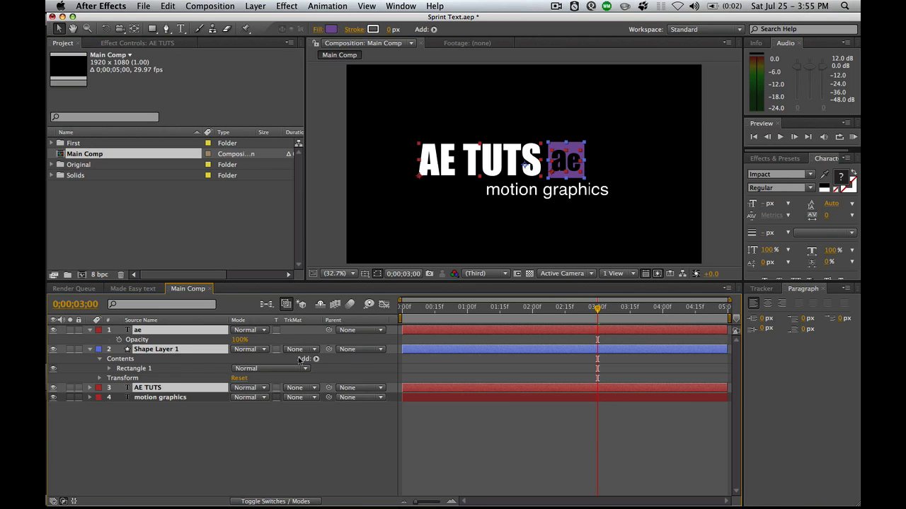
{"action": "key", "text": "p"}
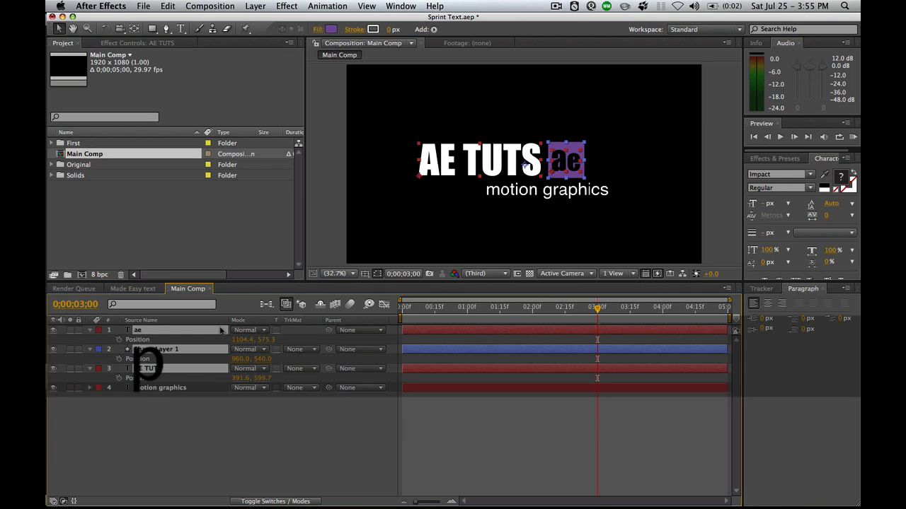
{"action": "left_click", "coordinate": [120, 340]}
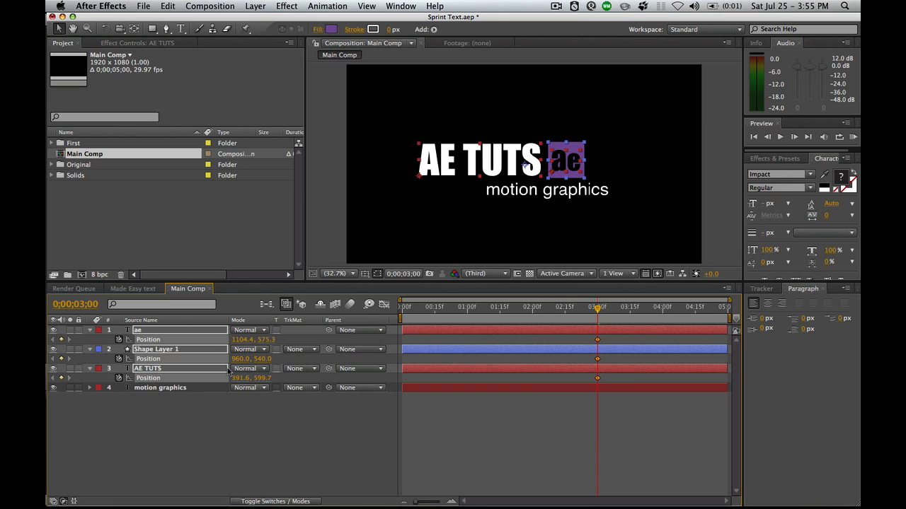
Keyframe the three layers about 110 px further left at 0;00;00;09 and fully off the frame's left side at 0;00;00;00.
{"action": "left_click", "coordinate": [422, 310]}
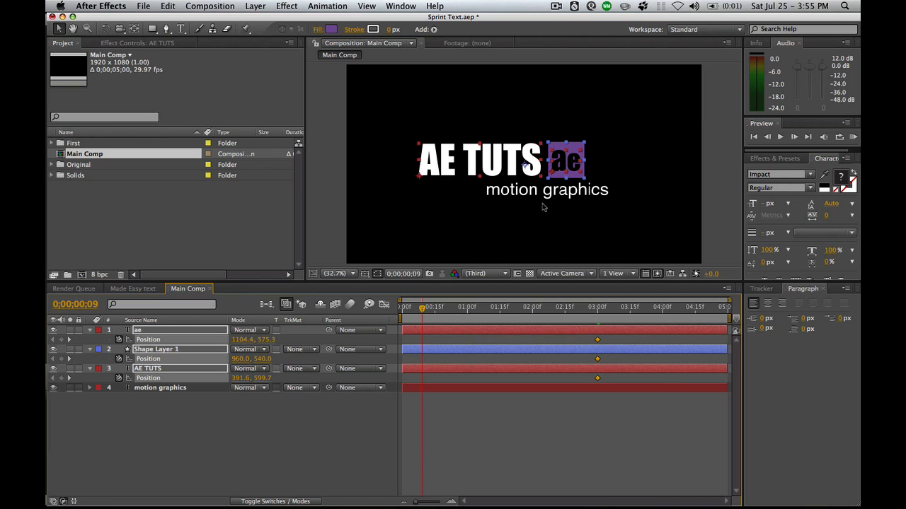
{"action": "left_click_drag", "start_coordinate": [517, 170], "coordinate": [493, 170]}
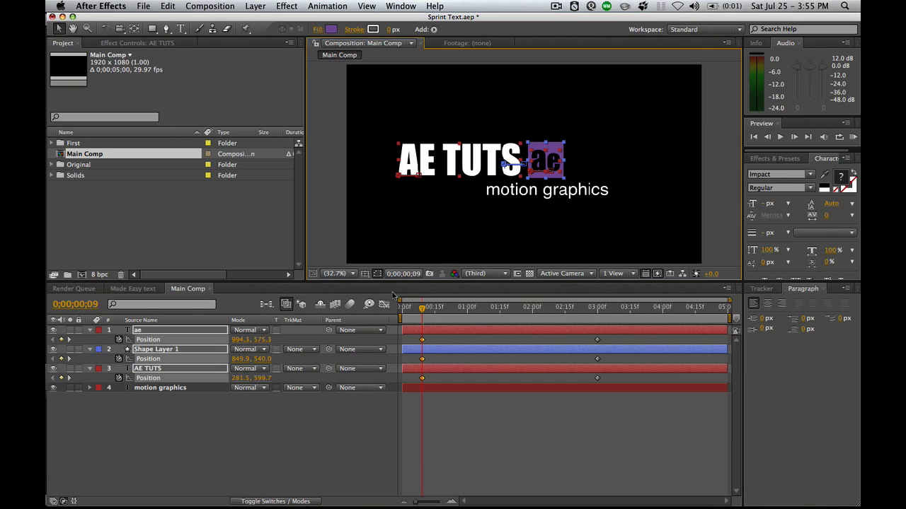
{"action": "left_click_drag", "start_coordinate": [421, 310], "coordinate": [401, 317]}
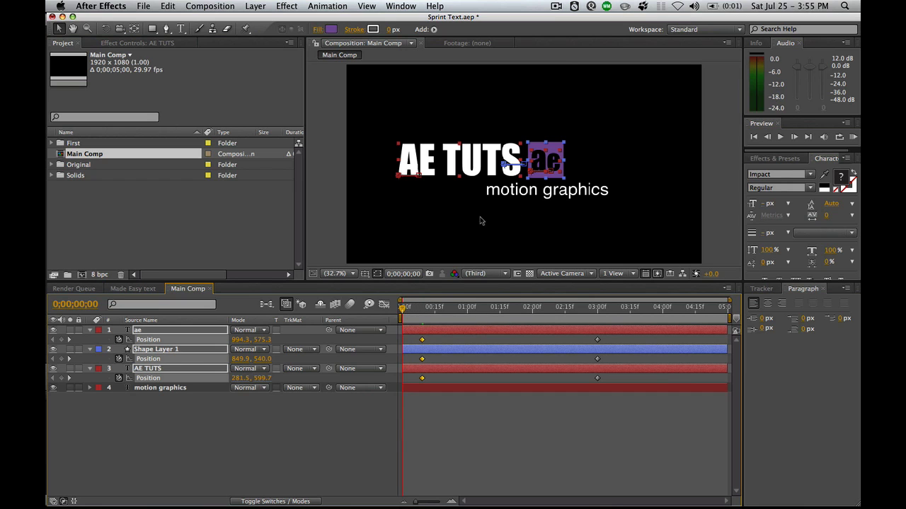
{"action": "left_click_drag", "start_coordinate": [555, 181], "coordinate": [333, 177]}
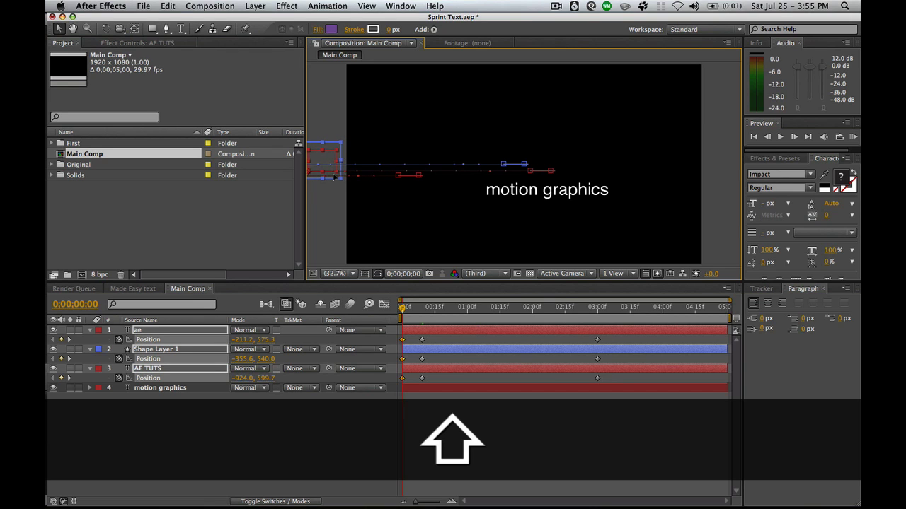
{"action": "left_click_drag", "start_coordinate": [331, 177], "coordinate": [329, 177]}
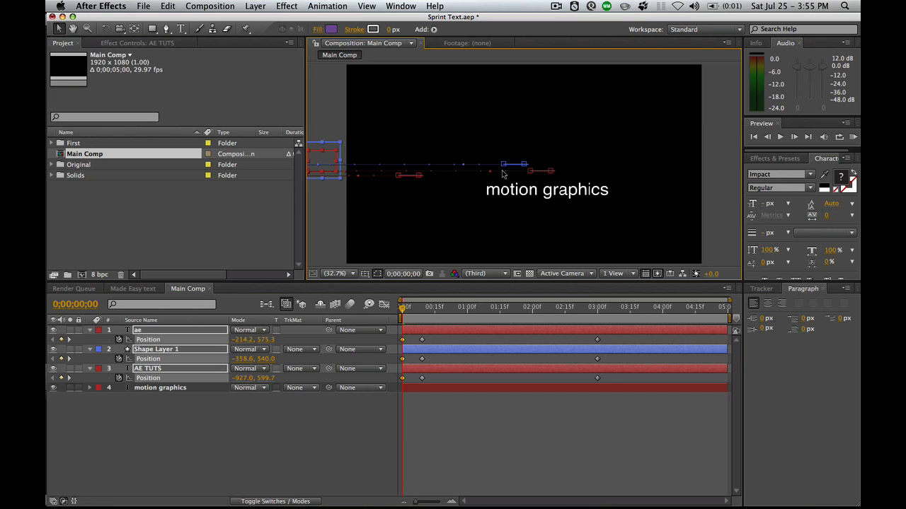
Preview the slide-in animation of the logo layers.
{"action": "left_click", "coordinate": [853, 137]}
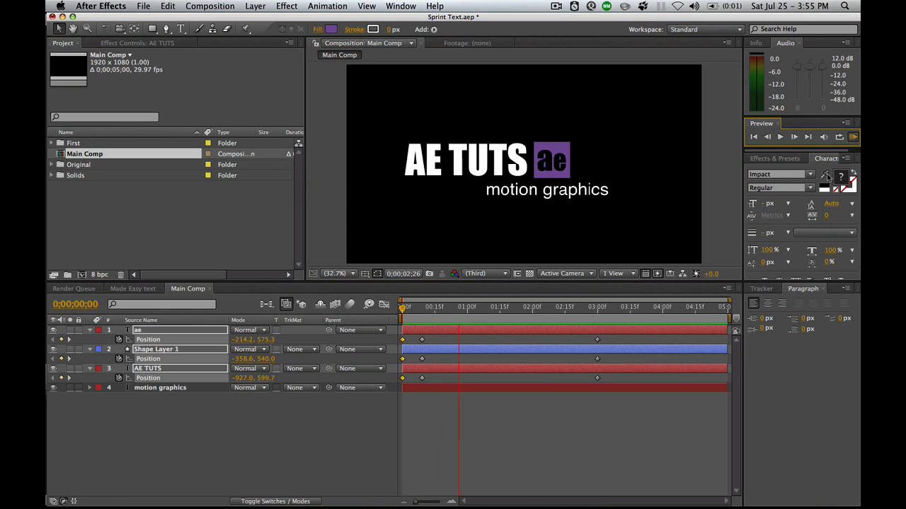
{"action": "key", "text": "space"}
Set the spatial interpolation to Linear for all Position keyframes of the "ae", Shape Layer 1 and "AE TUTS" layers.
{"action": "left_click_drag", "start_coordinate": [566, 309], "coordinate": [391, 396]}
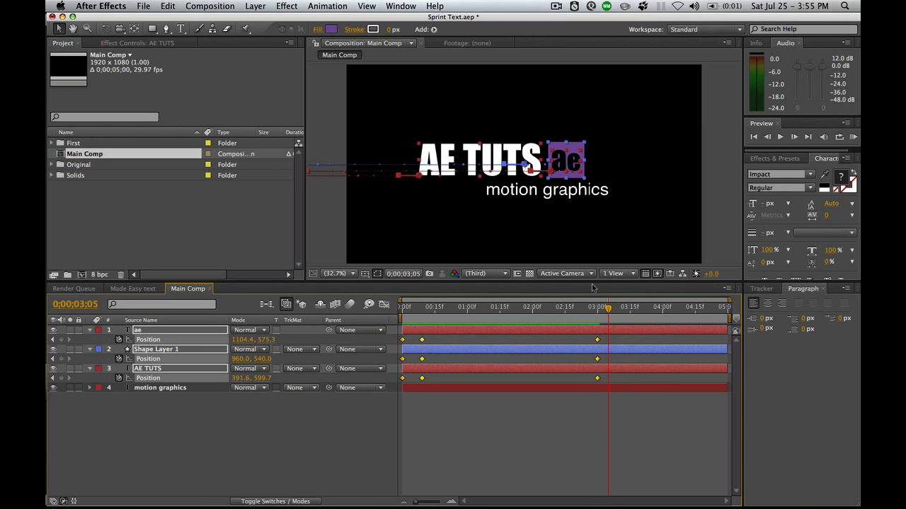
{"action": "right_click", "coordinate": [598, 342]}
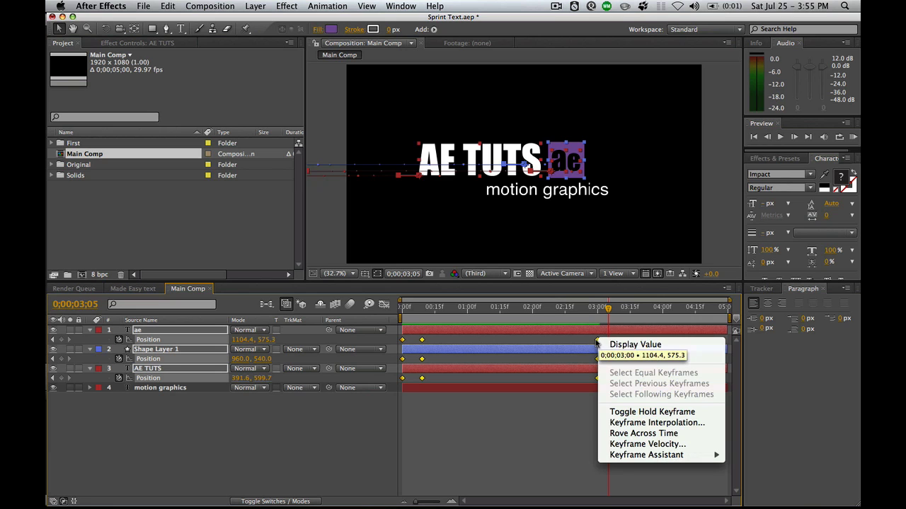
{"action": "left_click", "coordinate": [656, 422]}
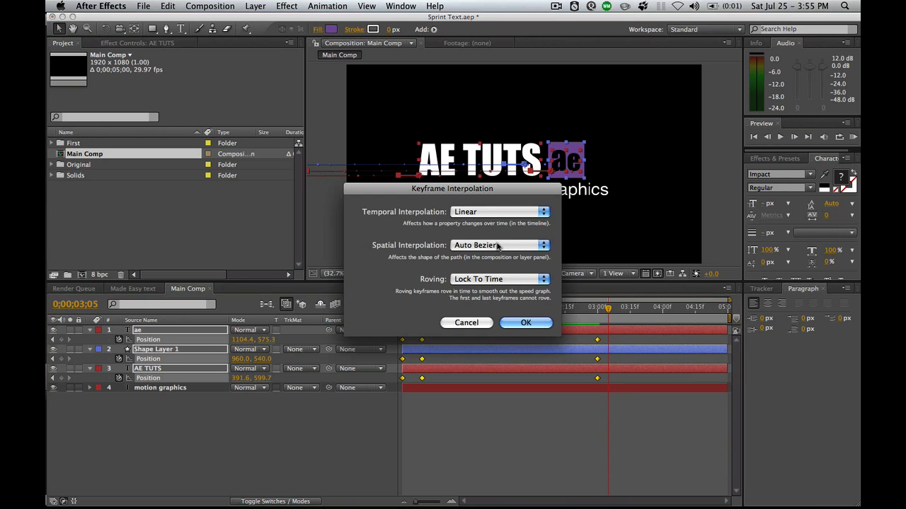
{"action": "left_click", "coordinate": [504, 244]}
{"action": "left_click", "coordinate": [506, 216]}
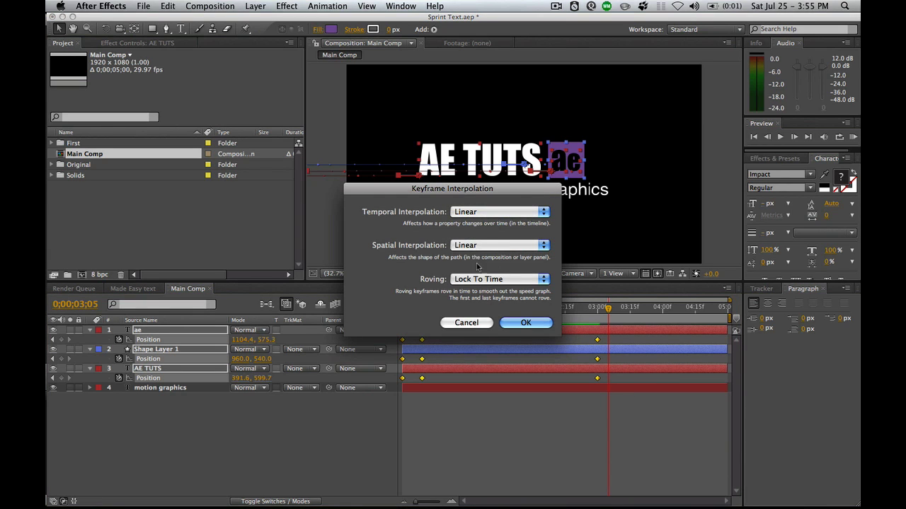
{"action": "left_click", "coordinate": [505, 327]}
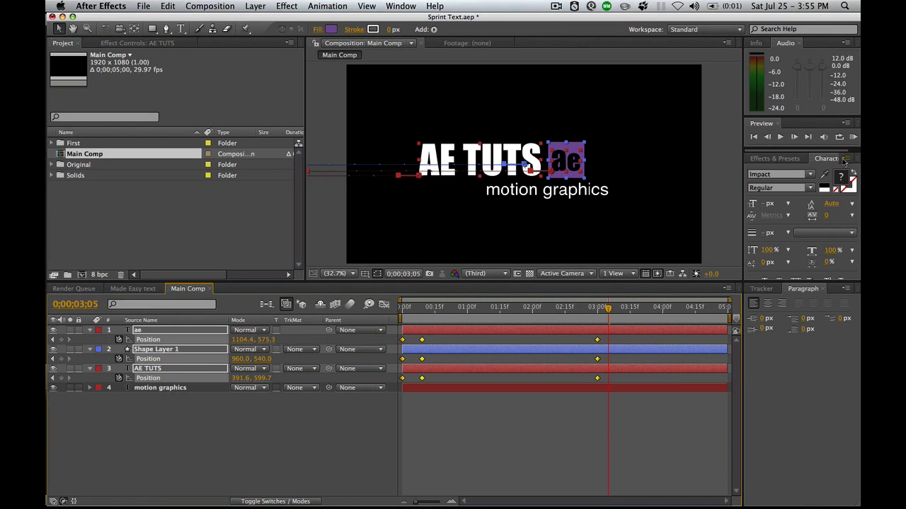
Preview the slide-in with the linear keyframes, and deselect the layers.
{"action": "left_click", "coordinate": [853, 138]}
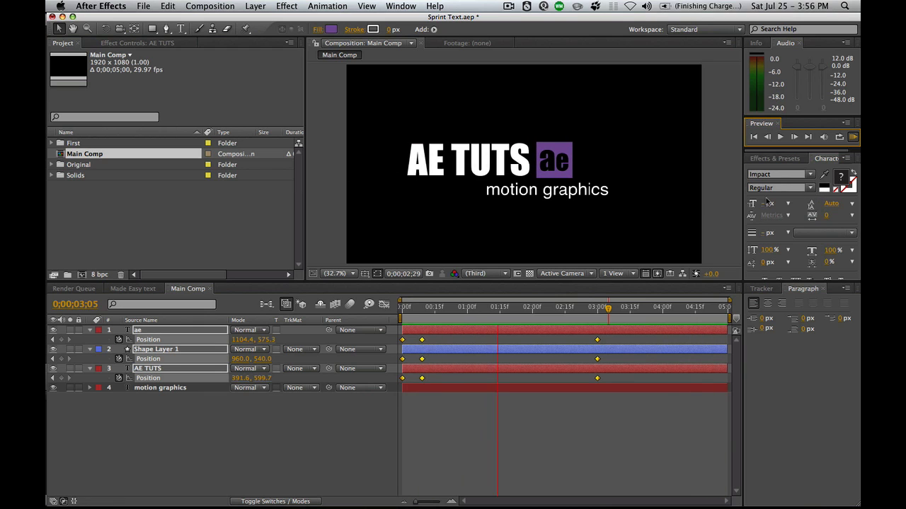
{"action": "left_click", "coordinate": [579, 419]}
{"action": "left_click", "coordinate": [580, 421]}
Add a Position keyframe to the "motion graphics" layer at 0;00;03;00.
{"action": "left_click", "coordinate": [594, 308]}
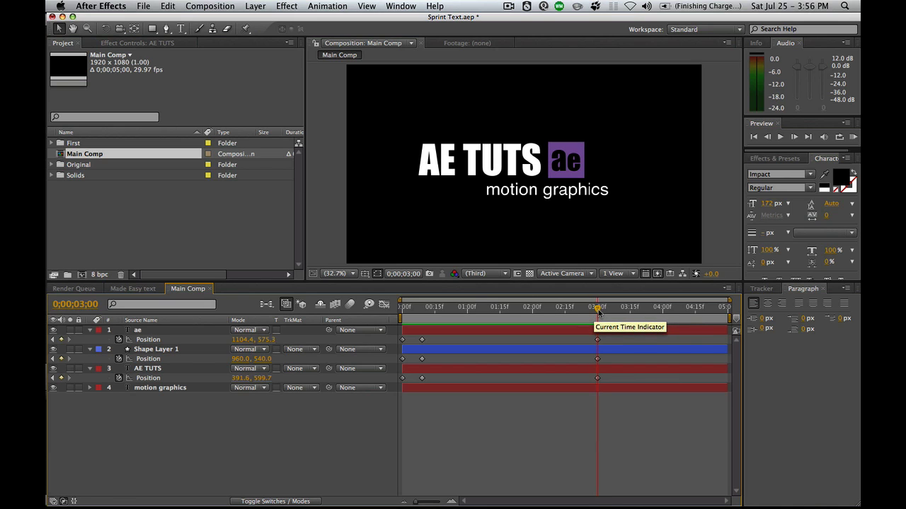
{"action": "left_click", "coordinate": [160, 388]}
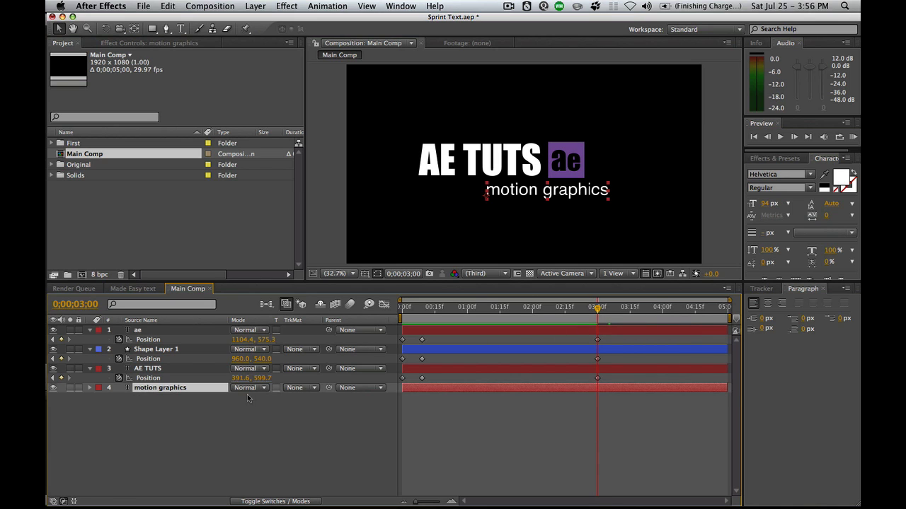
{"action": "key", "text": "p"}
{"action": "left_click", "coordinate": [119, 397]}
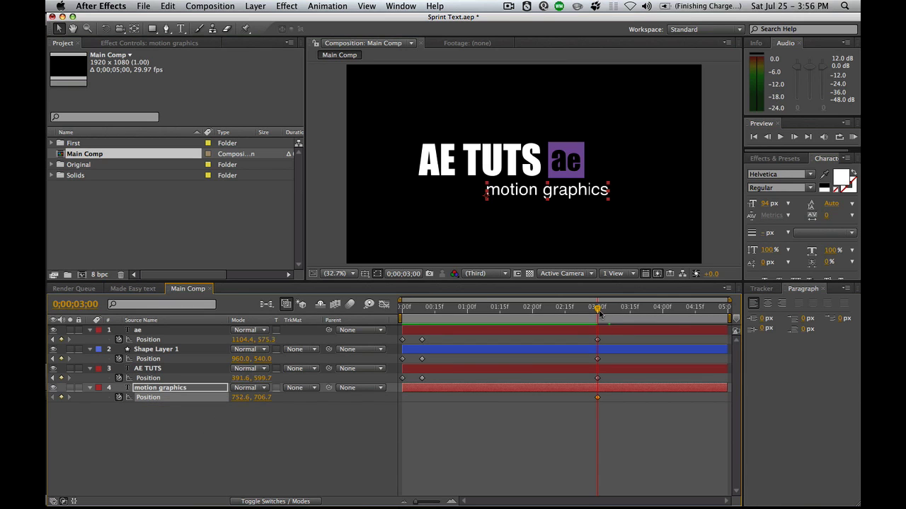
Keyframe "motion graphics" about 90 px further right at 0;00;00;22, move its other Position keyframe to the composition's end, and preview.
{"action": "left_click_drag", "start_coordinate": [597, 312], "coordinate": [450, 313]}
{"action": "left_click_drag", "start_coordinate": [573, 198], "coordinate": [589, 199]}
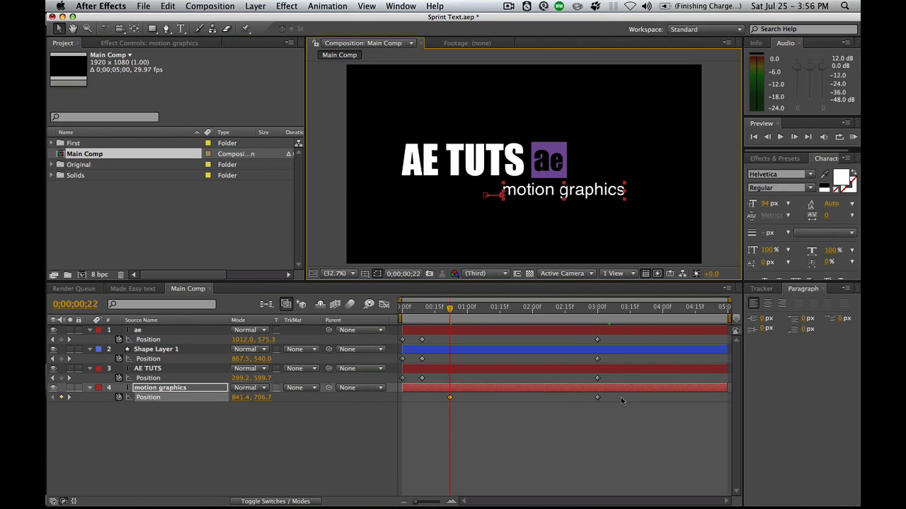
{"action": "left_click_drag", "start_coordinate": [596, 399], "coordinate": [729, 409]}
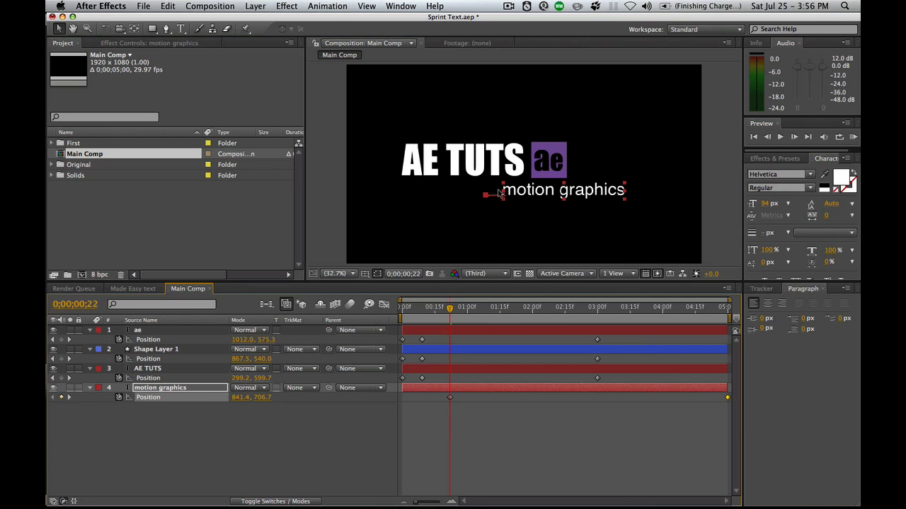
{"action": "key", "text": "KP_0"}
{"action": "key", "text": "space"}
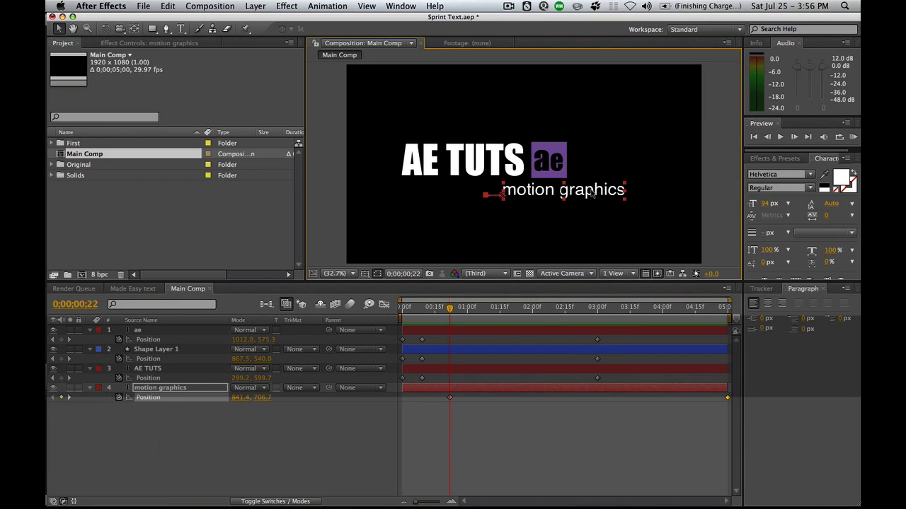
Nudge "motion graphics" about 24 px further right at its 0;00;00;22 Position keyframe.
{"action": "key", "text": "shift+Right"}
{"action": "key", "text": "shift+Right"}
{"action": "key", "text": "shift+Right"}
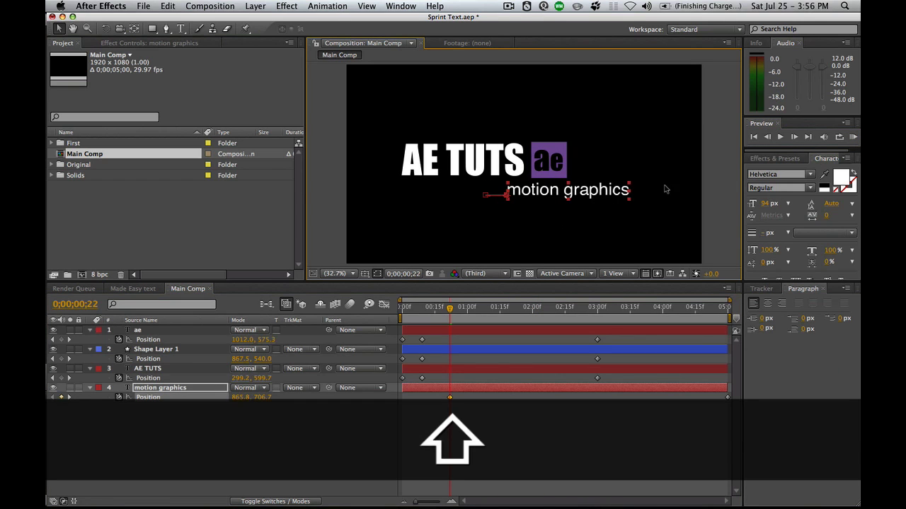
Shift both "motion graphics" Position keyframes slightly earlier so the last is at 0;00;04;29, and move their positions about 24 px left.
{"action": "key", "text": "k"}
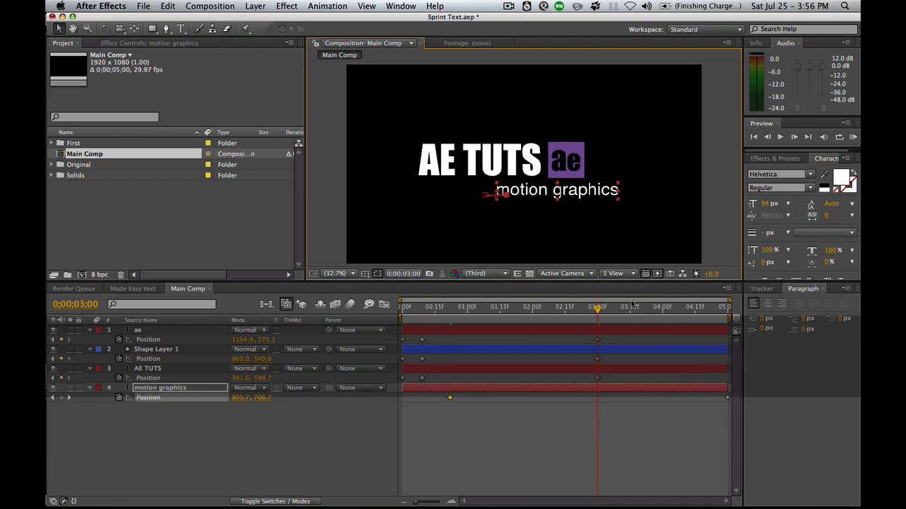
{"action": "key", "text": "k"}
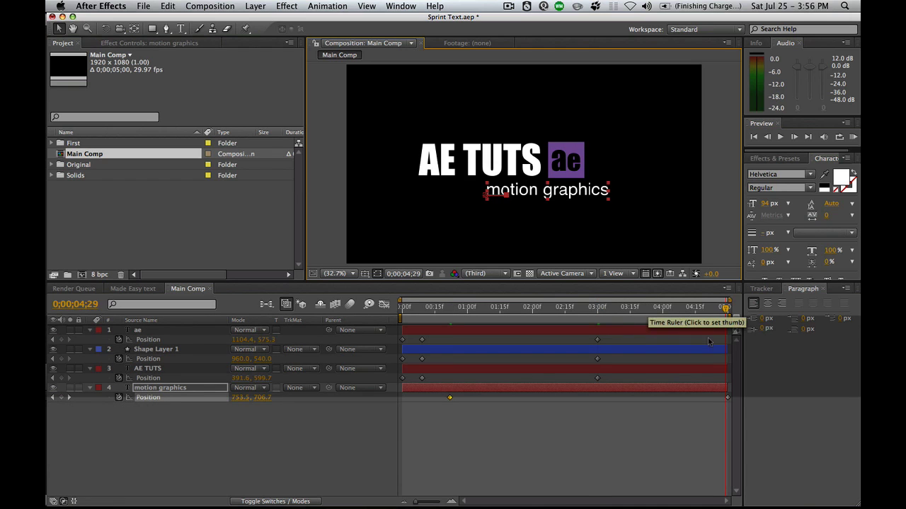
{"action": "left_click", "coordinate": [727, 398], "text": "shift"}
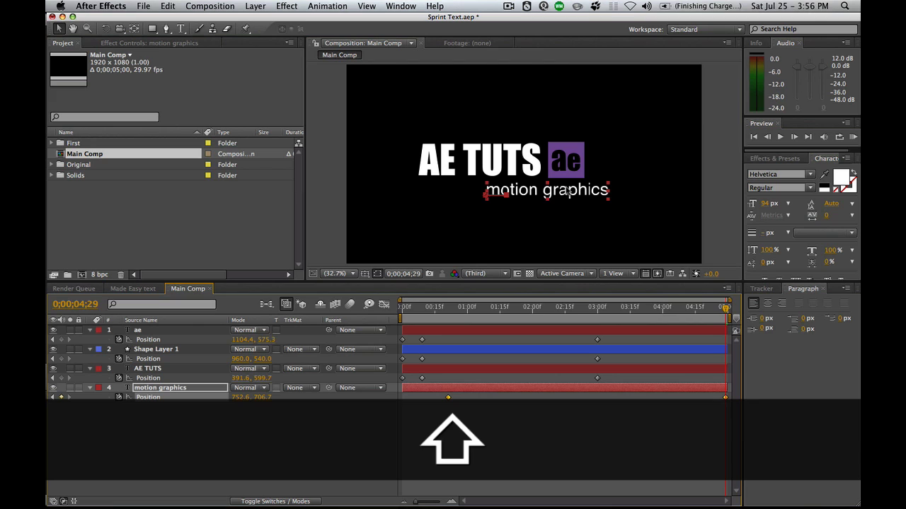
{"action": "left_click_drag", "start_coordinate": [583, 191], "coordinate": [578, 192]}
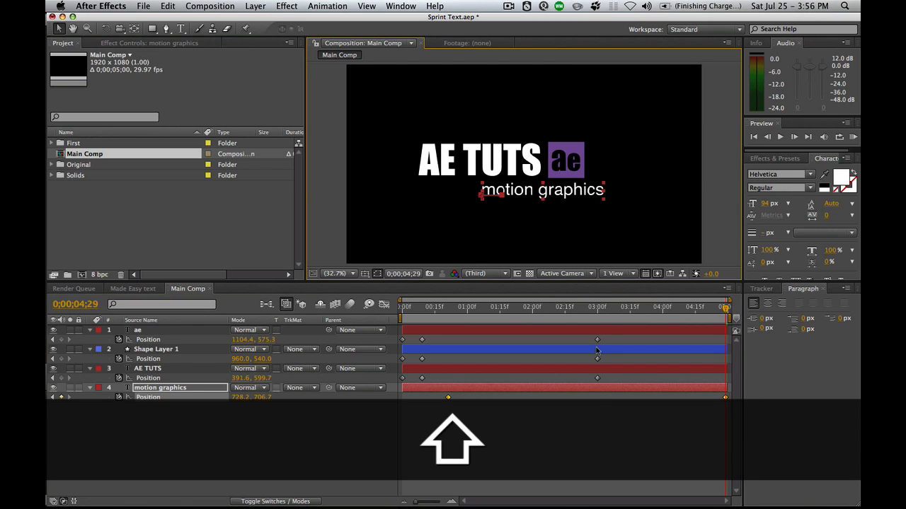
{"action": "left_click", "coordinate": [602, 425]}
Check the text alignment at 0;00;03;00 and move the first "motion graphics" Position keyframe earlier to about 0;00;00;15.
{"action": "left_click_drag", "start_coordinate": [612, 306], "coordinate": [597, 307]}
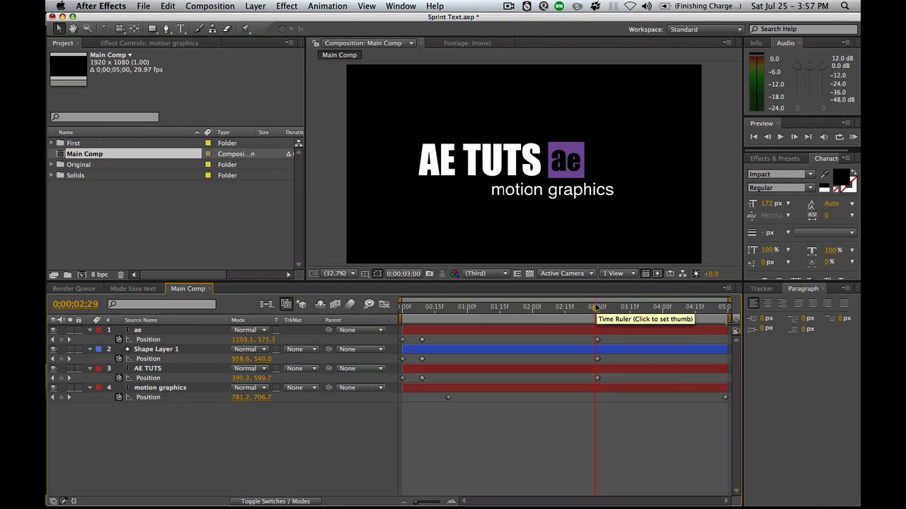
{"action": "left_click_drag", "start_coordinate": [448, 399], "coordinate": [435, 399]}
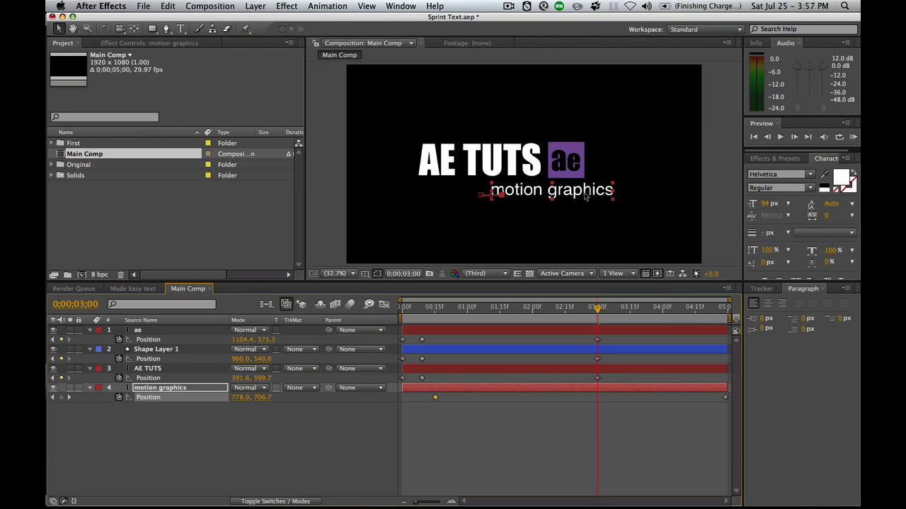
{"action": "left_click", "coordinate": [580, 430]}
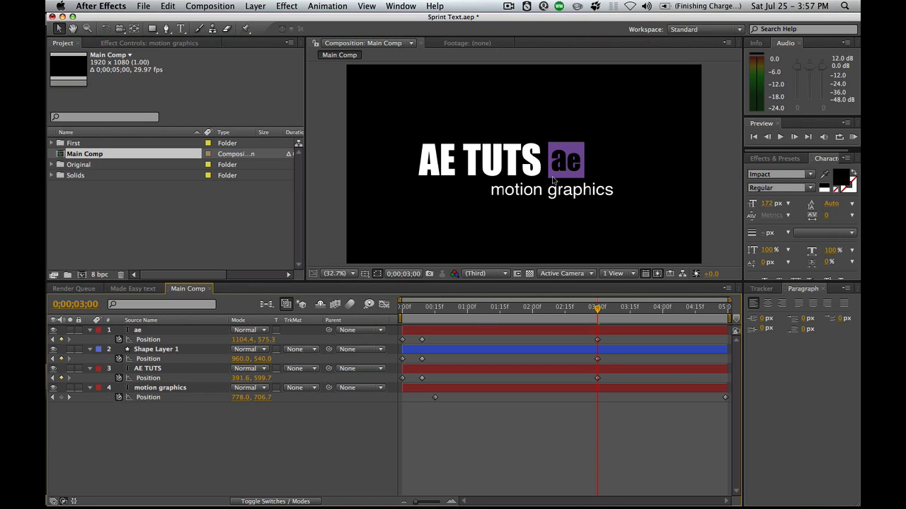
Pre-compose the "ae" text and Shape Layer 1 into a composition named "Logo", moving all attributes into it.
{"action": "left_click", "coordinate": [159, 349]}
{"action": "left_click", "coordinate": [182, 329], "text": "shift"}
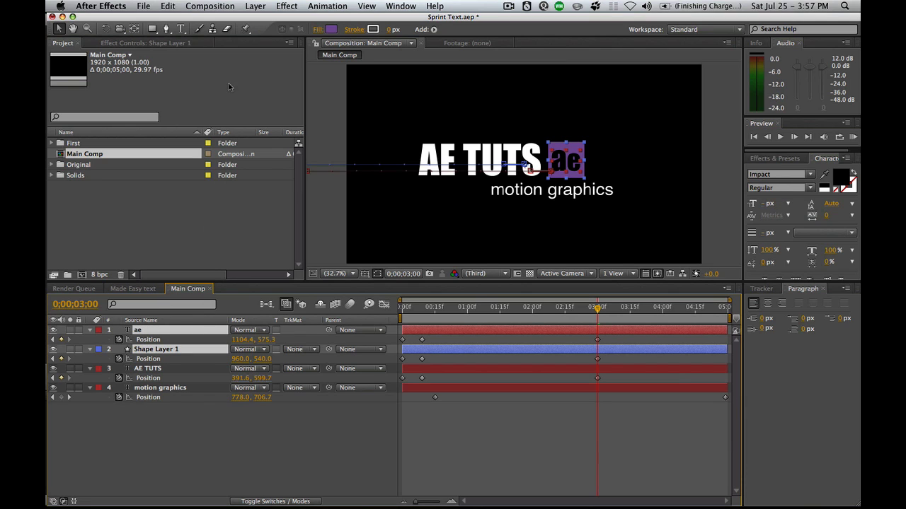
{"action": "left_click", "coordinate": [260, 7]}
{"action": "left_click", "coordinate": [313, 380]}
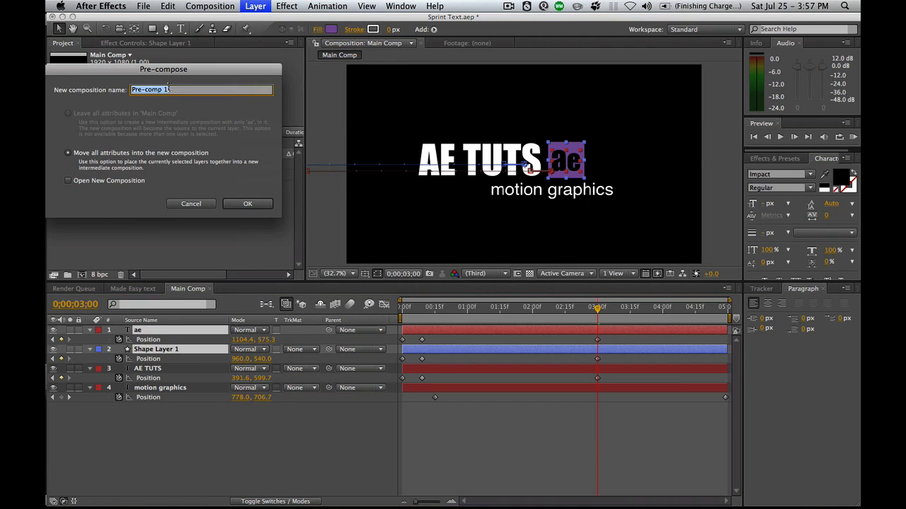
{"action": "type", "text": "Logo"}
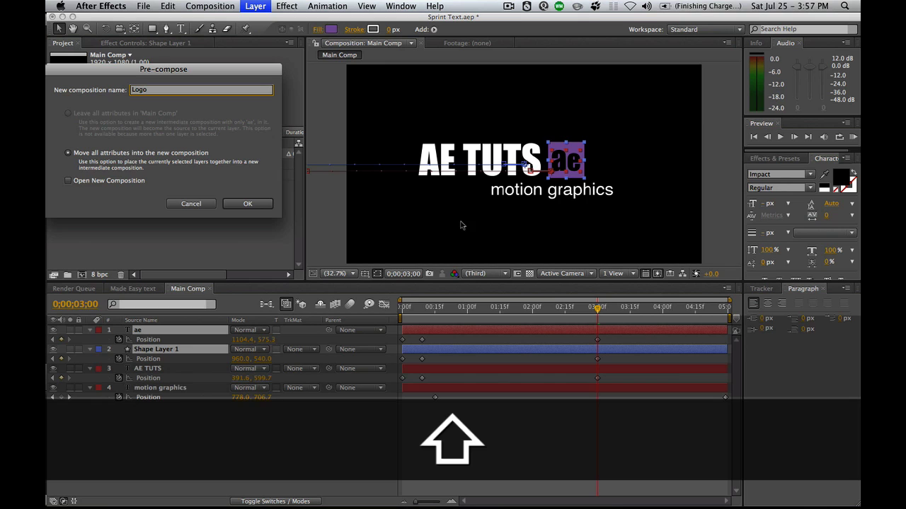
{"action": "left_click", "coordinate": [247, 204]}
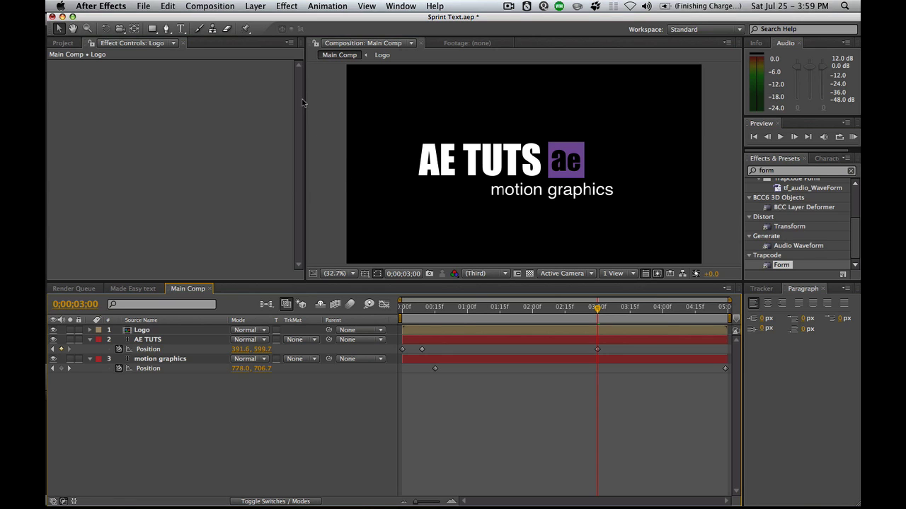
Create a black 1920 × 1080 px solid named "Logo Form" and apply the Trapcode Form effect to it.
{"action": "left_click", "coordinate": [255, 6]}
{"action": "mouse_move", "coordinate": [270, 22]}
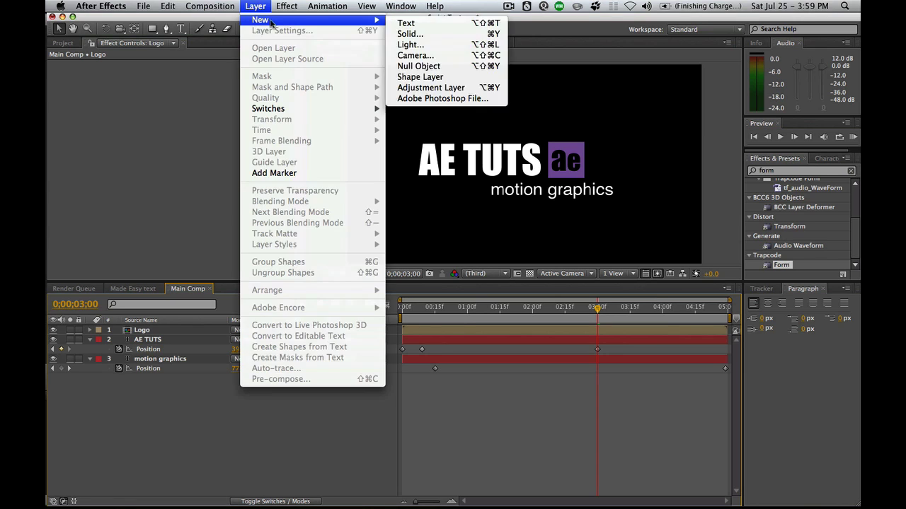
{"action": "left_click", "coordinate": [455, 35]}
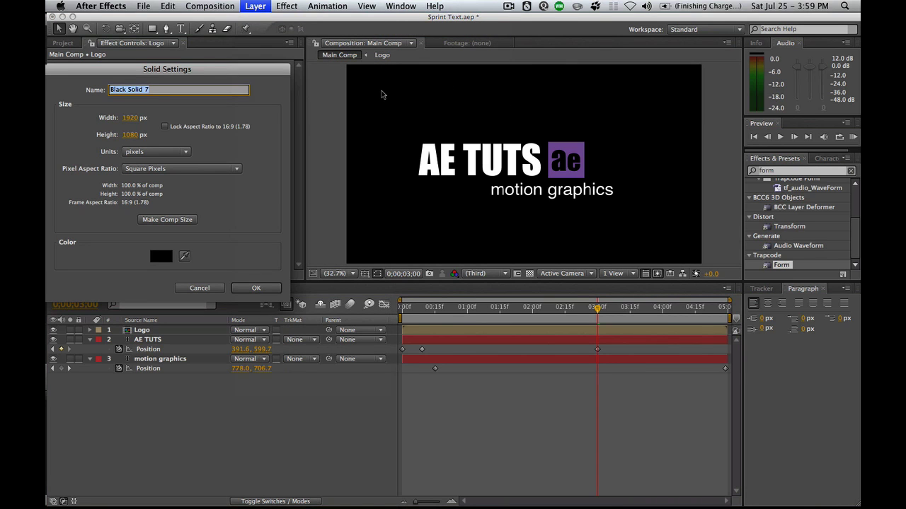
{"action": "type", "text": "Logo Form"}
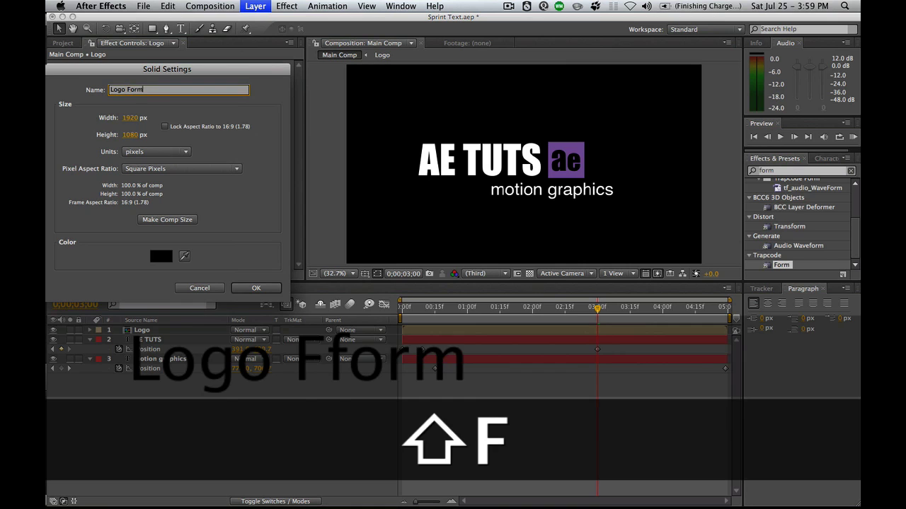
{"action": "key", "text": "Return"}
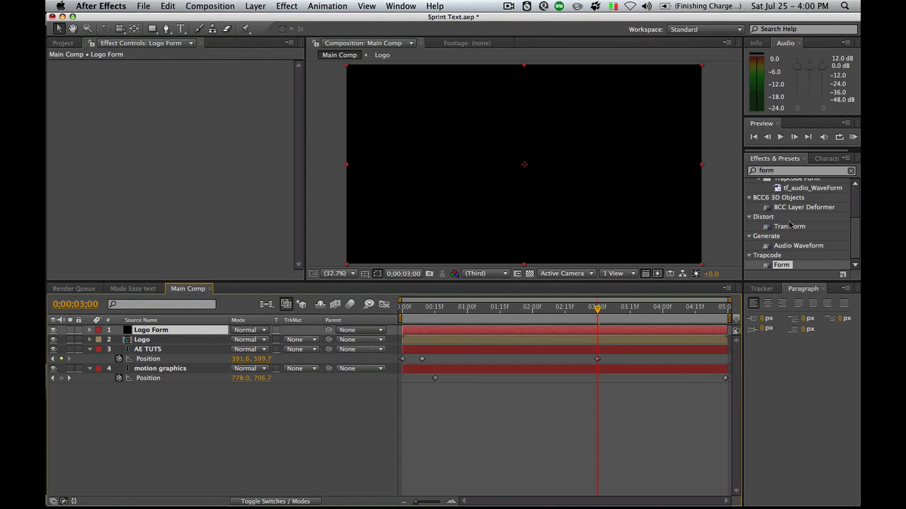
{"action": "double_click", "coordinate": [766, 268]}
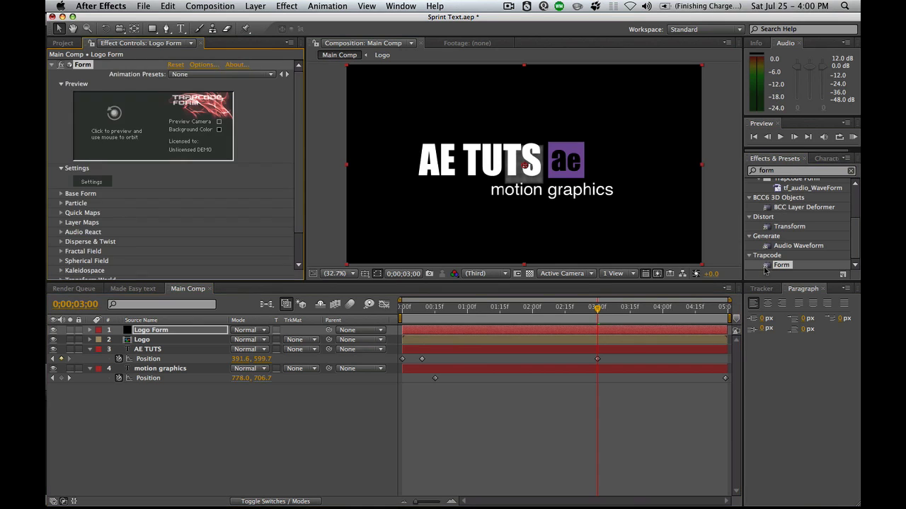
Check the composition's width and height, and set Form's Base Form Size X to 1920 and Size Y to 1080.
{"action": "scroll", "coordinate": [290, 154], "scroll_direction": "down", "scroll_amount": 3}
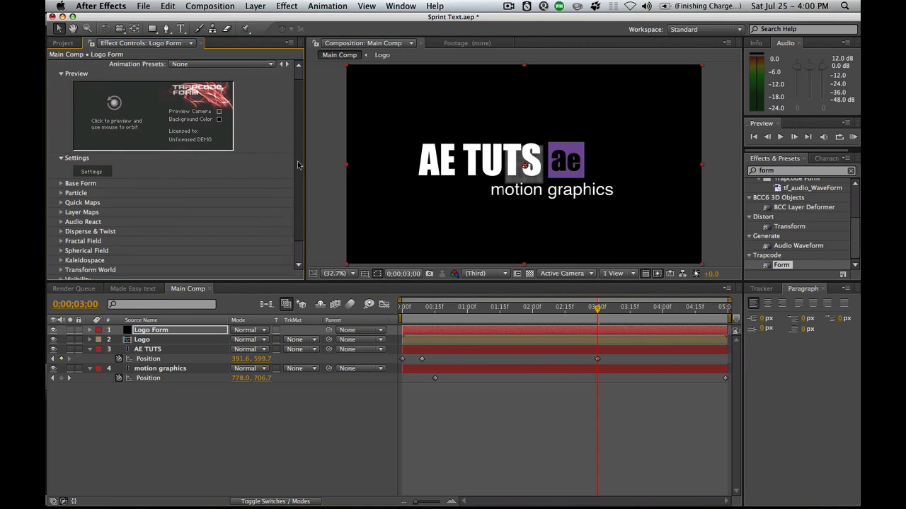
{"action": "left_click", "coordinate": [61, 166]}
{"action": "scroll", "coordinate": [105, 165], "scroll_direction": "down", "scroll_amount": 3}
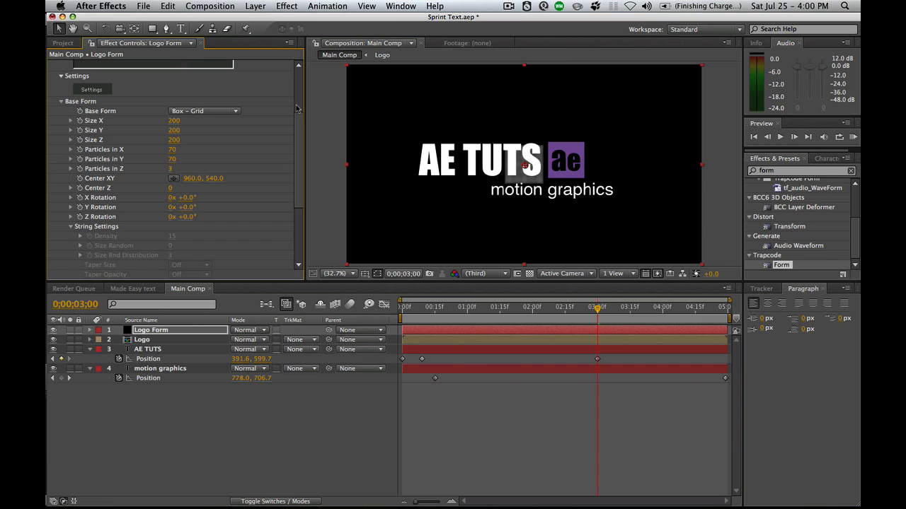
{"action": "key", "text": "super"}
{"action": "key", "text": "super+k"}
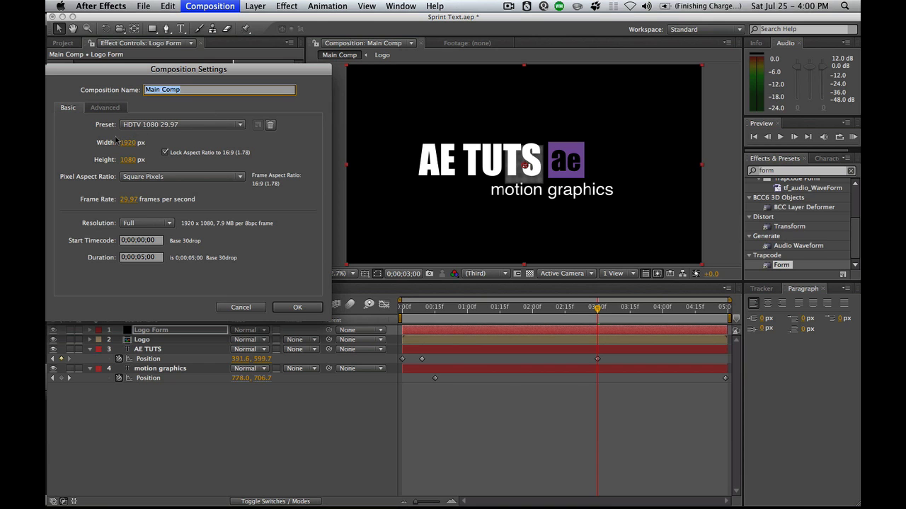
{"action": "left_click_drag", "start_coordinate": [184, 69], "coordinate": [327, 52]}
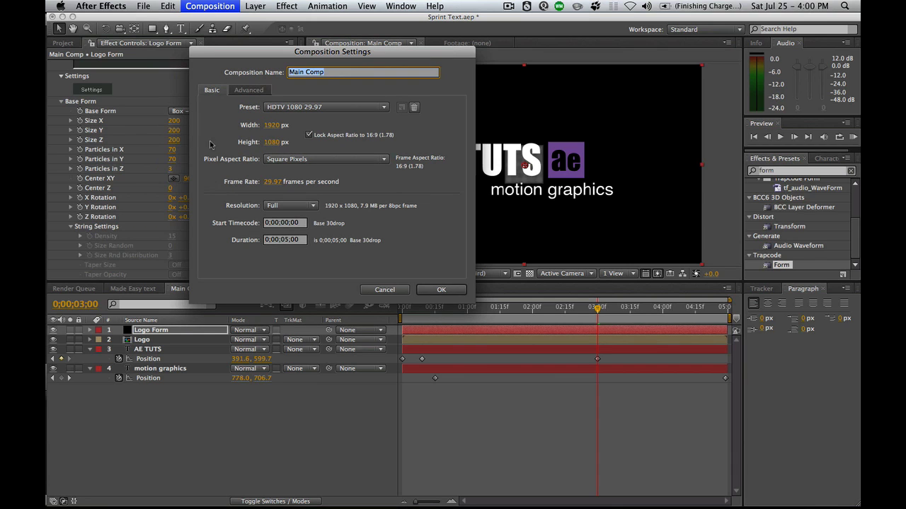
{"action": "left_click", "coordinate": [397, 291]}
{"action": "left_click", "coordinate": [174, 121]}
{"action": "type", "text": "1920"}
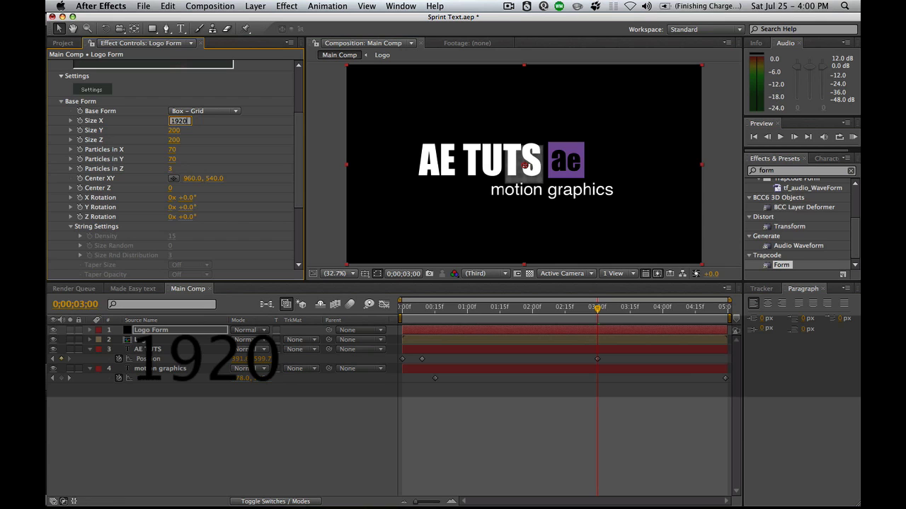
{"action": "key", "text": "Tab"}
{"action": "type", "text": "1080"}
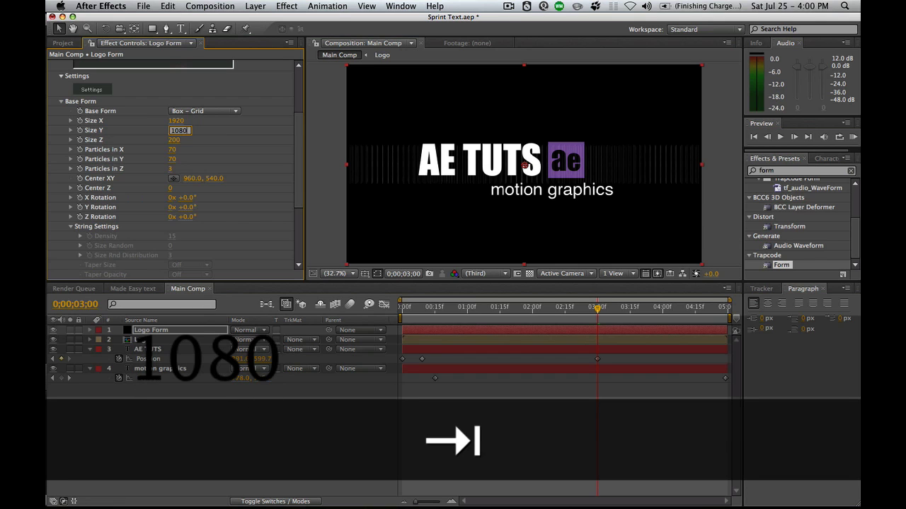
Set the Base Form Size Z of the Logo Form layer's Form effect to 1.
{"action": "key", "text": "Tab"}
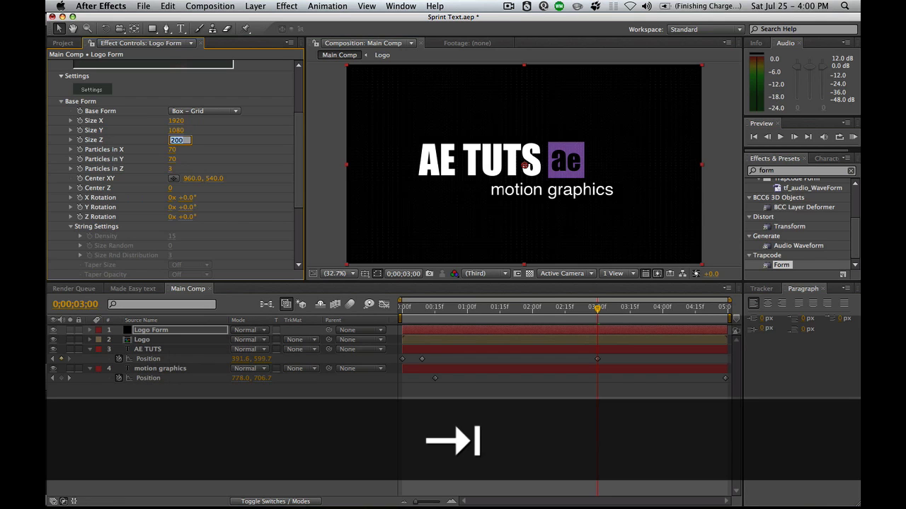
{"action": "type", "text": "1"}
{"action": "key", "text": "Return"}
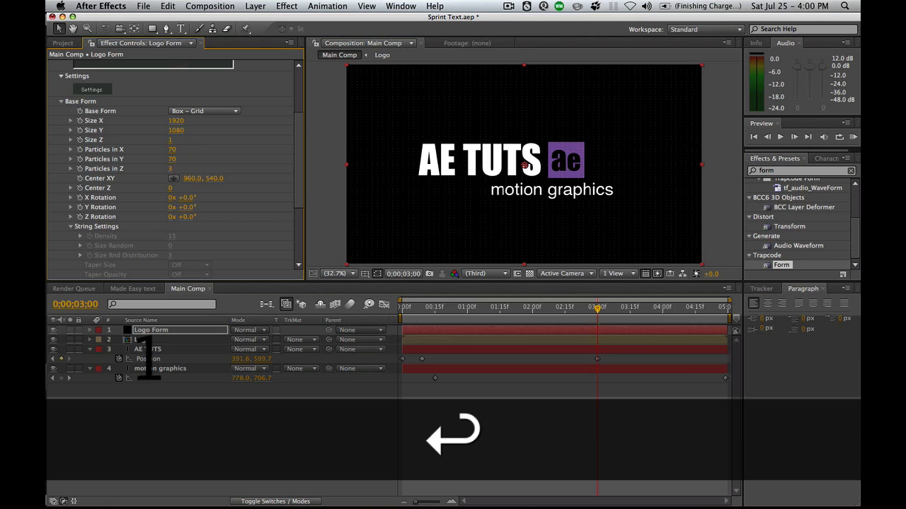
Set Form's Particles in X to 1920, Particles in Y to 1080 and Particles in Z to 1.
{"action": "left_click", "coordinate": [175, 149]}
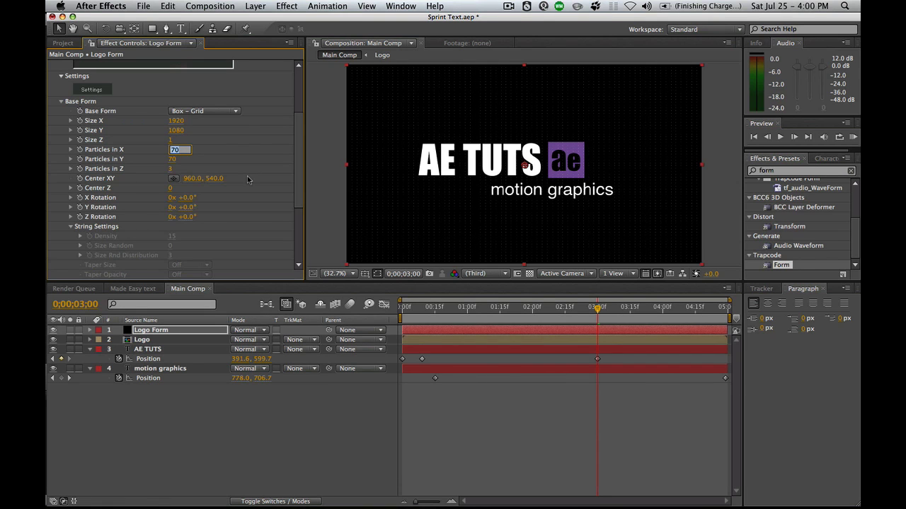
{"action": "type", "text": "1920"}
{"action": "key", "text": "Tab"}
{"action": "type", "text": "1080"}
{"action": "key", "text": "Tab"}
{"action": "type", "text": "1"}
{"action": "key", "text": "Return"}
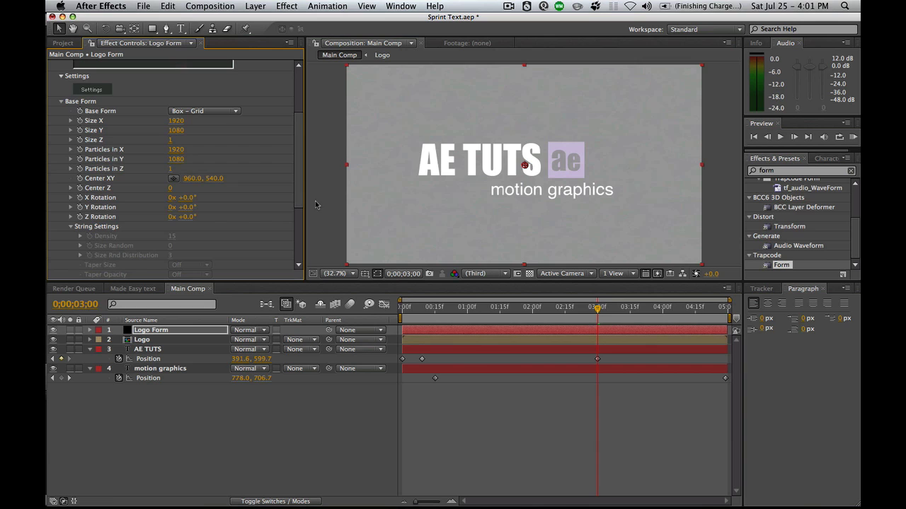
{"action": "scroll", "coordinate": [227, 177], "scroll_direction": "down", "scroll_amount": 5}
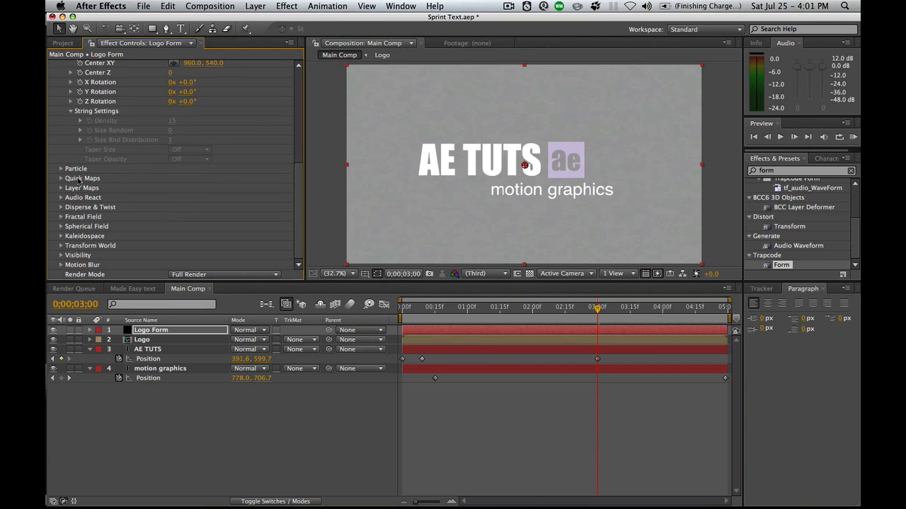
{"action": "left_click", "coordinate": [61, 169]}
{"action": "scroll", "coordinate": [293, 119], "scroll_direction": "down", "scroll_amount": 1}
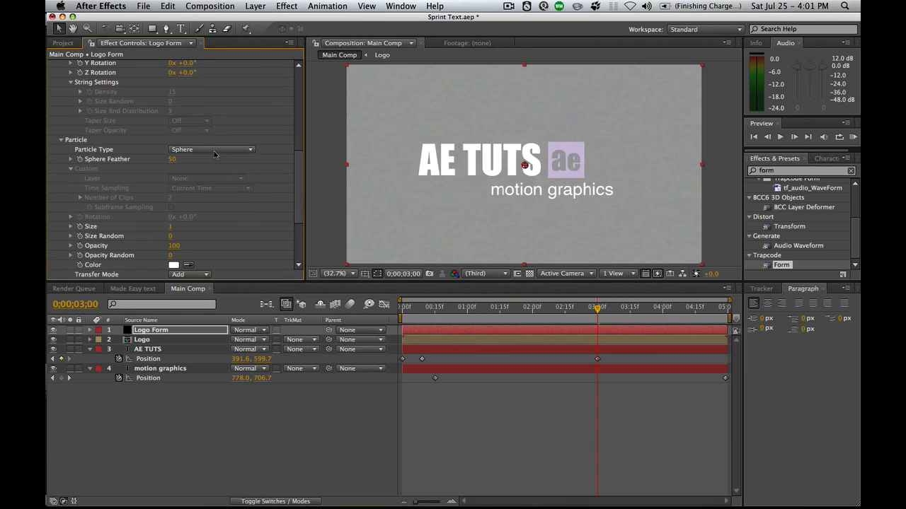
{"action": "left_click", "coordinate": [226, 152]}
{"action": "left_click", "coordinate": [265, 134]}
Set Form's Color and Alpha layer map to the Logo layer, with Functionality RGBA to RGBA and Map Over XY.
{"action": "scroll", "coordinate": [176, 170], "scroll_direction": "down", "scroll_amount": 3}
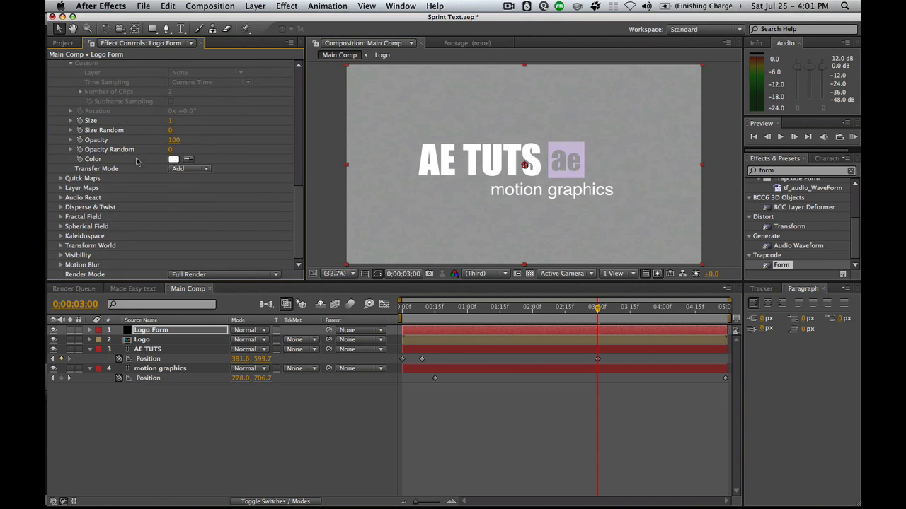
{"action": "left_click", "coordinate": [61, 189]}
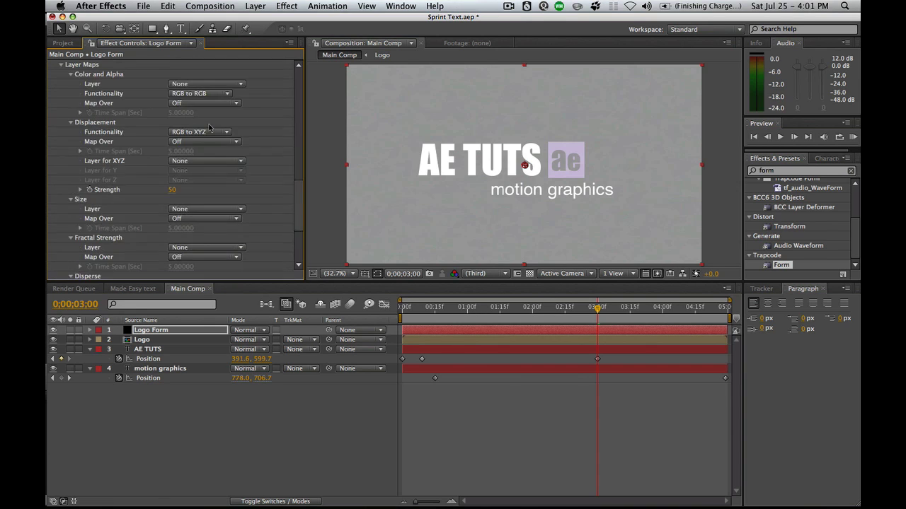
{"action": "left_click", "coordinate": [238, 84]}
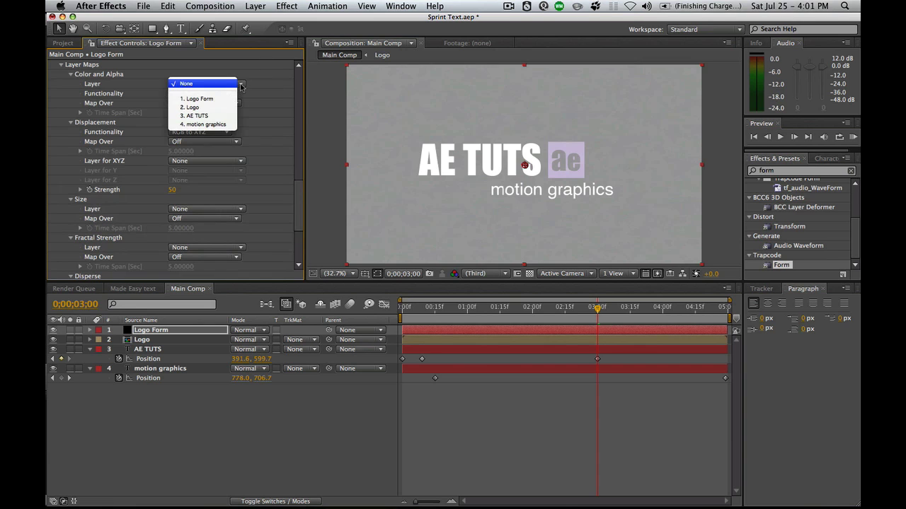
{"action": "left_click", "coordinate": [204, 116]}
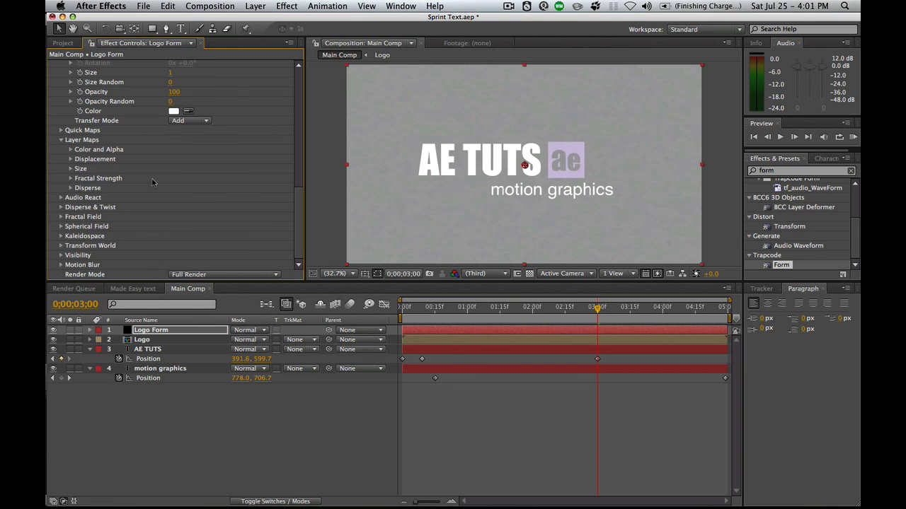
{"action": "left_click", "coordinate": [70, 150]}
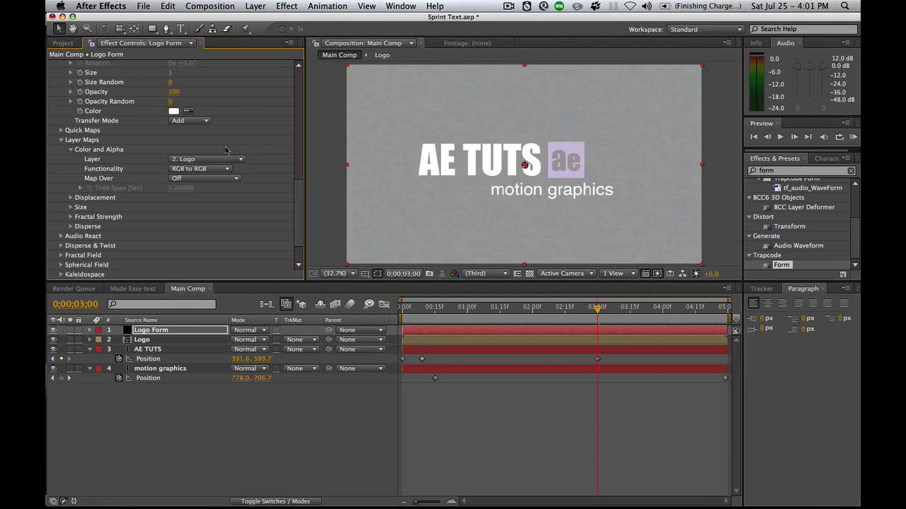
{"action": "left_click", "coordinate": [228, 170]}
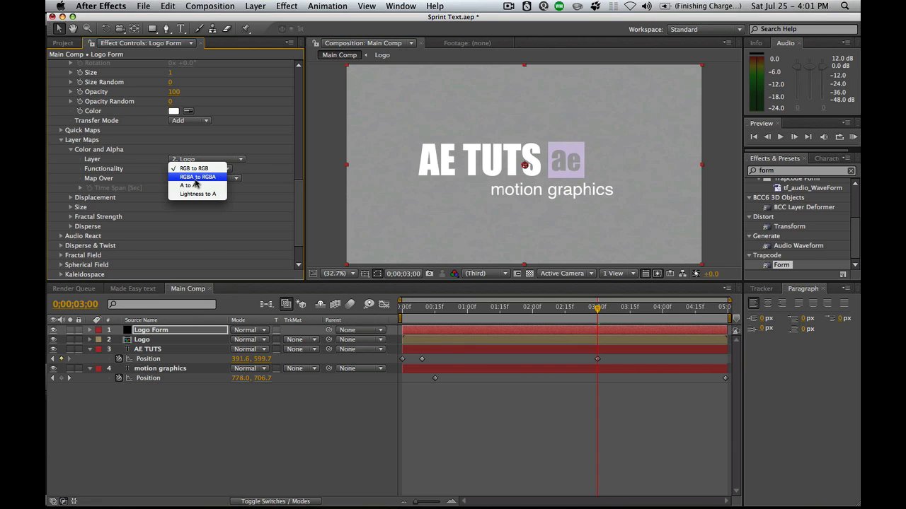
{"action": "left_click", "coordinate": [195, 178]}
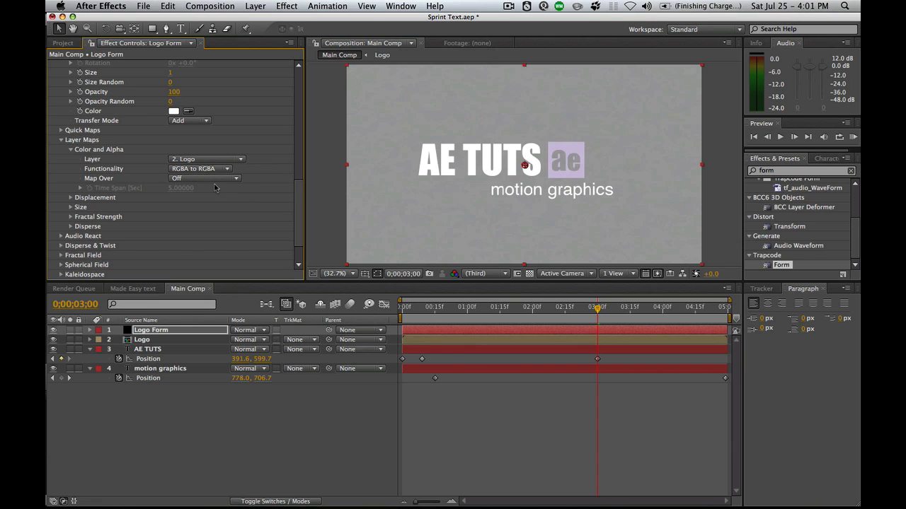
{"action": "left_click", "coordinate": [236, 180]}
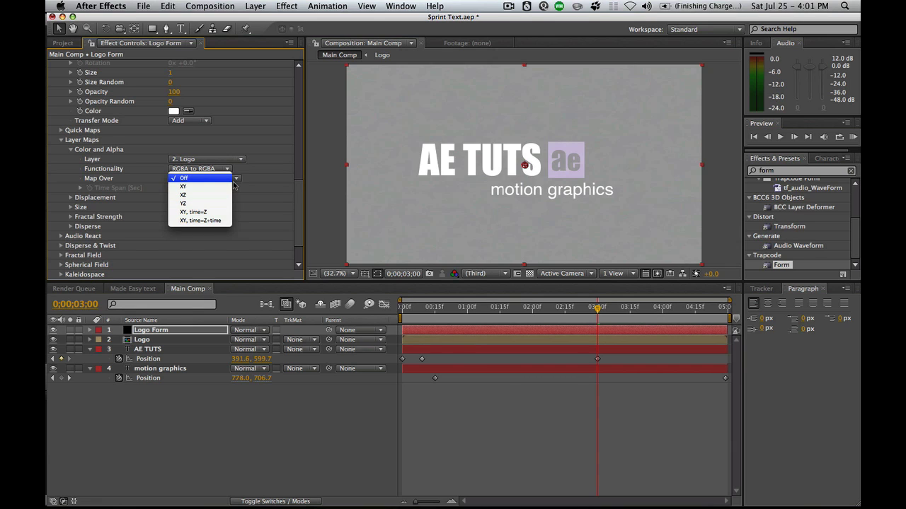
{"action": "left_click", "coordinate": [189, 189]}
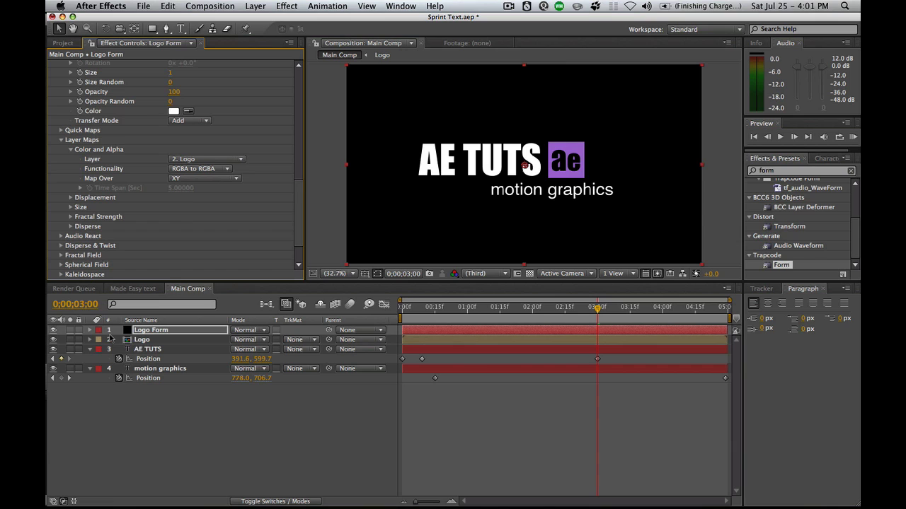
Hide the Logo layer, preview the animation at several earlier times, and return to 0;00;03;00.
{"action": "left_click", "coordinate": [53, 340]}
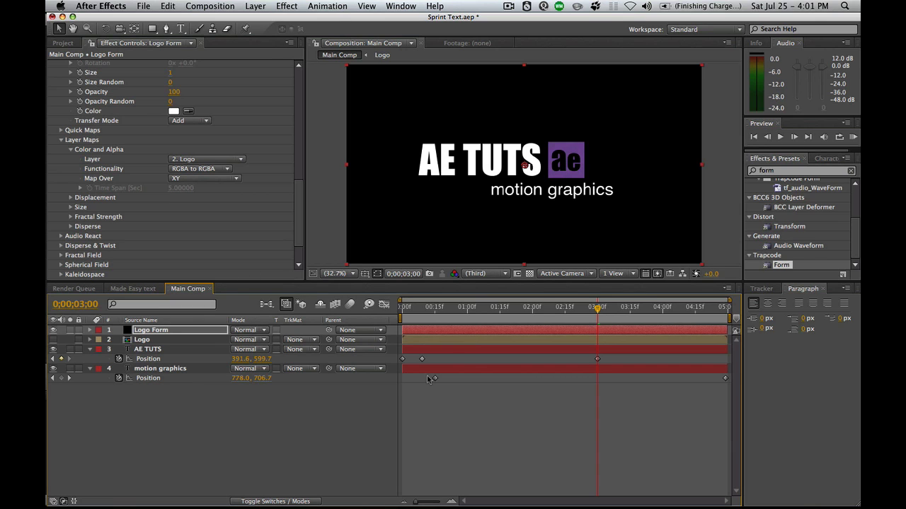
{"action": "left_click", "coordinate": [432, 309]}
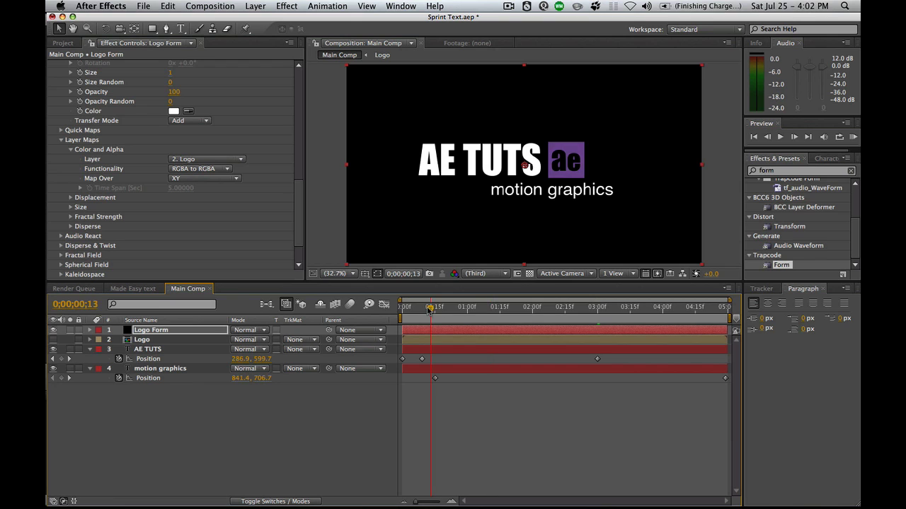
{"action": "left_click_drag", "start_coordinate": [444, 309], "coordinate": [492, 309]}
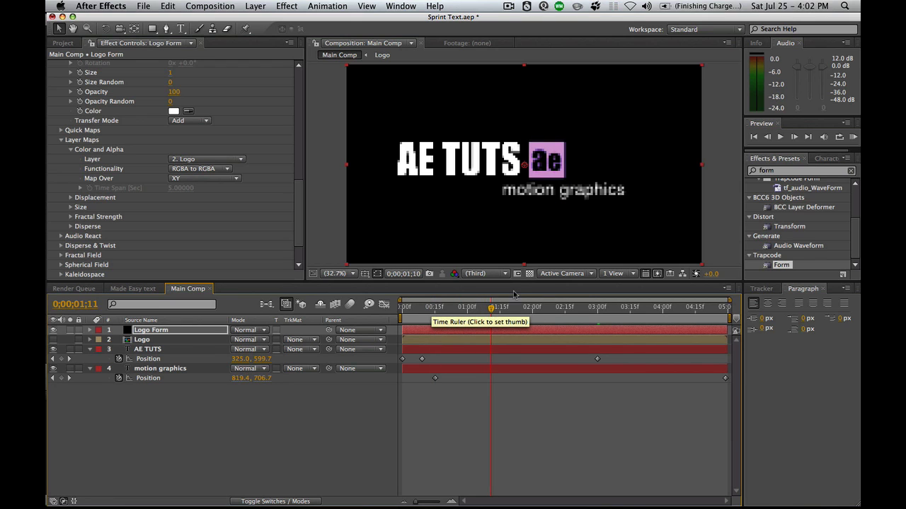
{"action": "left_click", "coordinate": [596, 309]}
{"action": "left_click", "coordinate": [598, 309]}
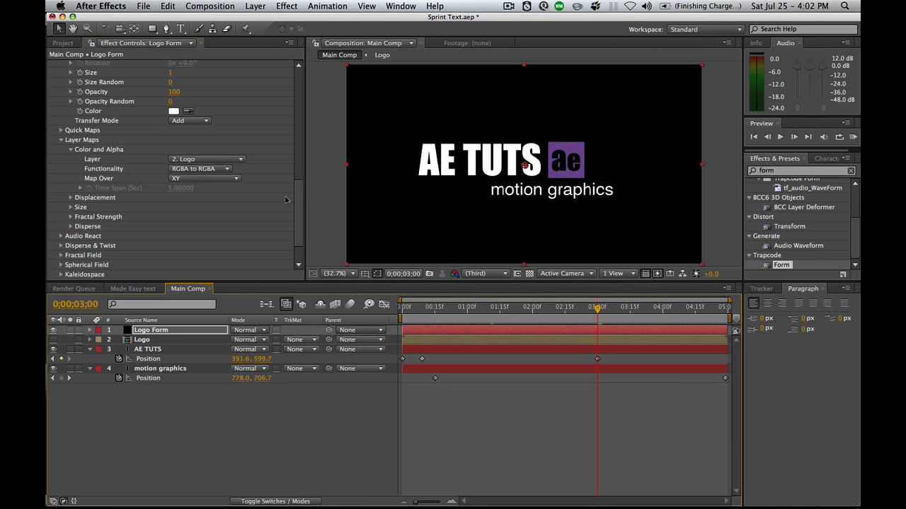
Collapse Form's Base Form, Particle and Layer Maps settings, and enlarge the effect controls and composition view.
{"action": "scroll", "coordinate": [281, 201], "scroll_direction": "up", "scroll_amount": 10}
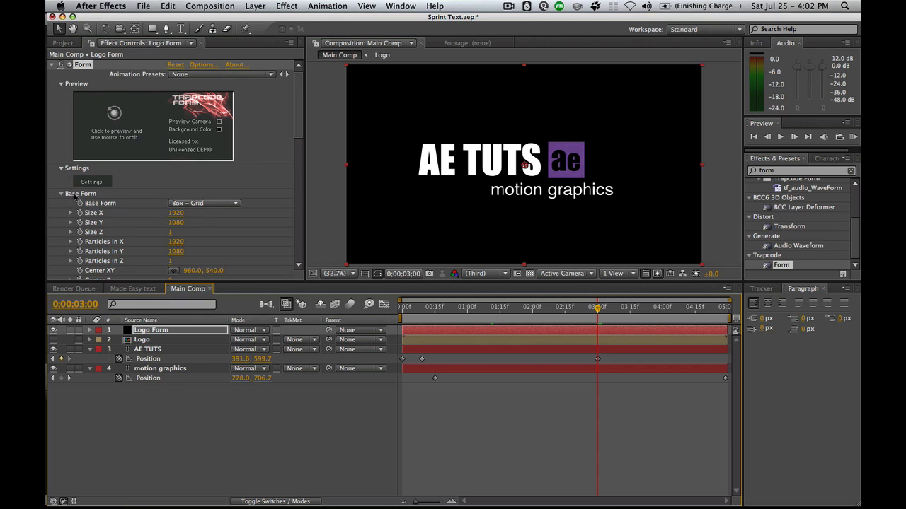
{"action": "left_click", "coordinate": [60, 193]}
{"action": "left_click", "coordinate": [60, 203]}
{"action": "left_click", "coordinate": [61, 203]}
{"action": "left_click", "coordinate": [60, 222]}
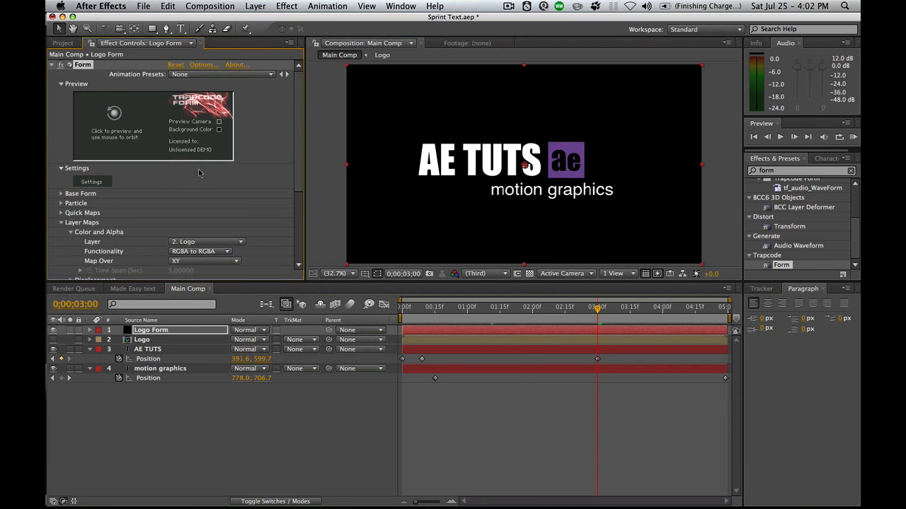
{"action": "scroll", "coordinate": [294, 136], "scroll_direction": "down", "scroll_amount": 5}
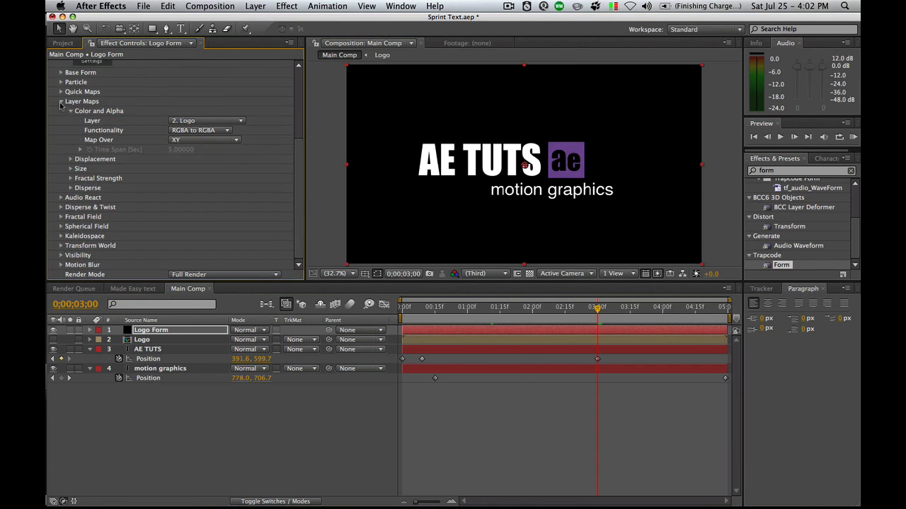
{"action": "left_click", "coordinate": [61, 109]}
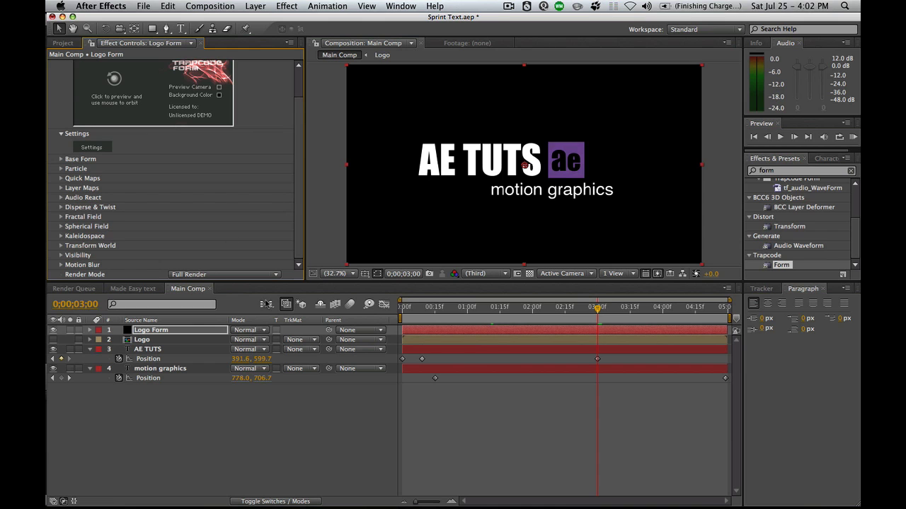
{"action": "left_click_drag", "start_coordinate": [269, 282], "coordinate": [268, 355]}
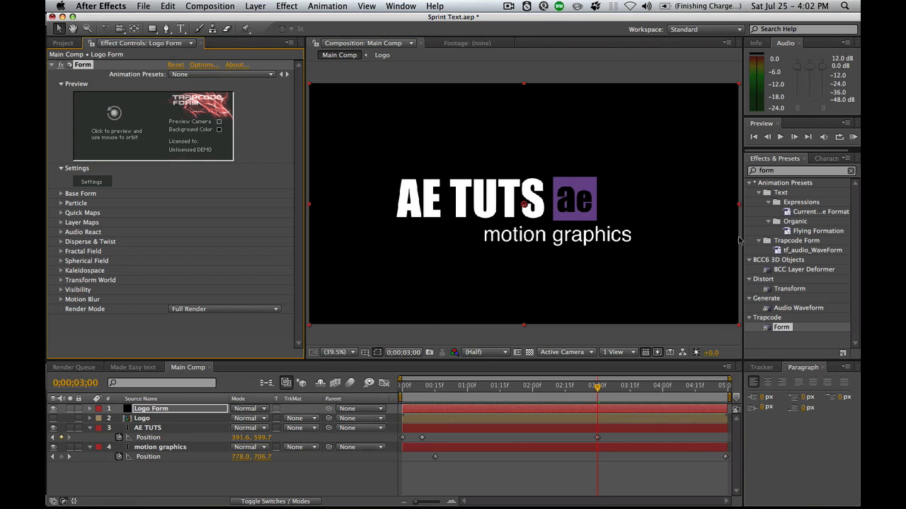
{"action": "left_click_drag", "start_coordinate": [744, 238], "coordinate": [784, 242]}
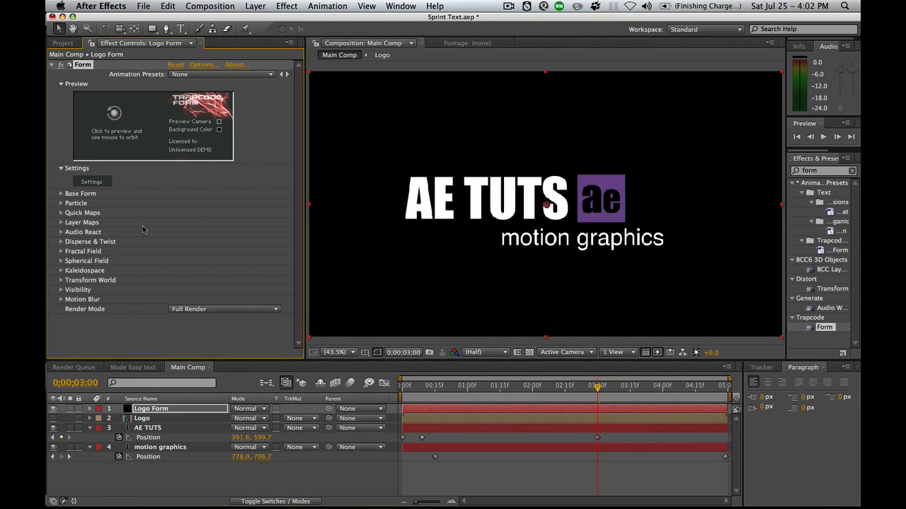
In Form's Fractal Field, set Displace to 149 and Affect Size to 2.
{"action": "left_click", "coordinate": [63, 261]}
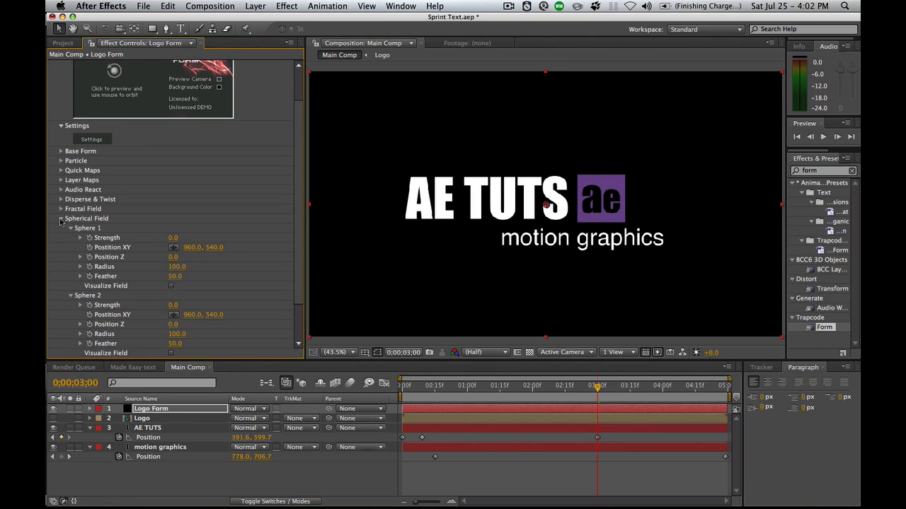
{"action": "left_click", "coordinate": [62, 219]}
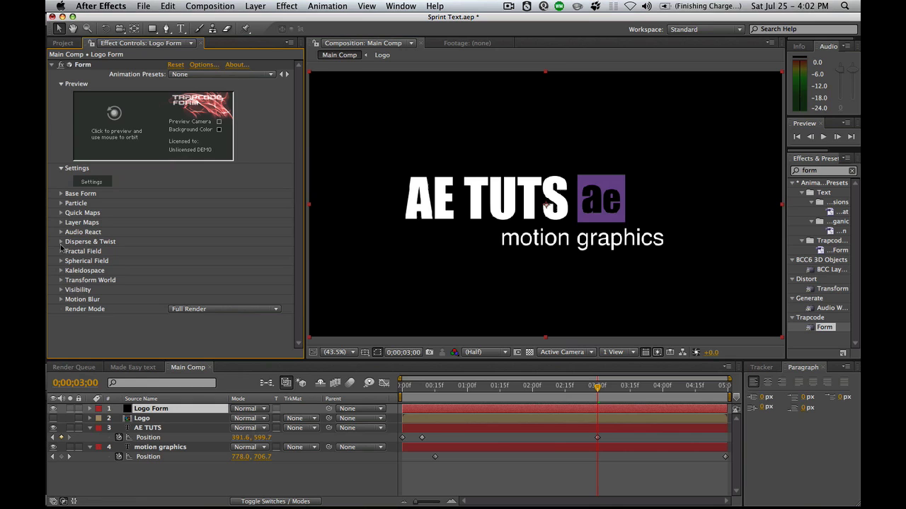
{"action": "left_click", "coordinate": [61, 252]}
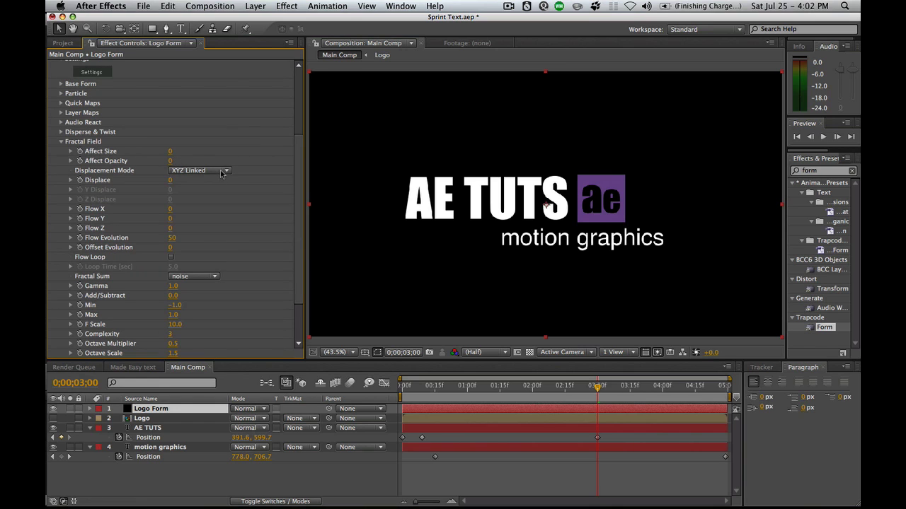
{"action": "left_click_drag", "start_coordinate": [170, 181], "coordinate": [178, 180]}
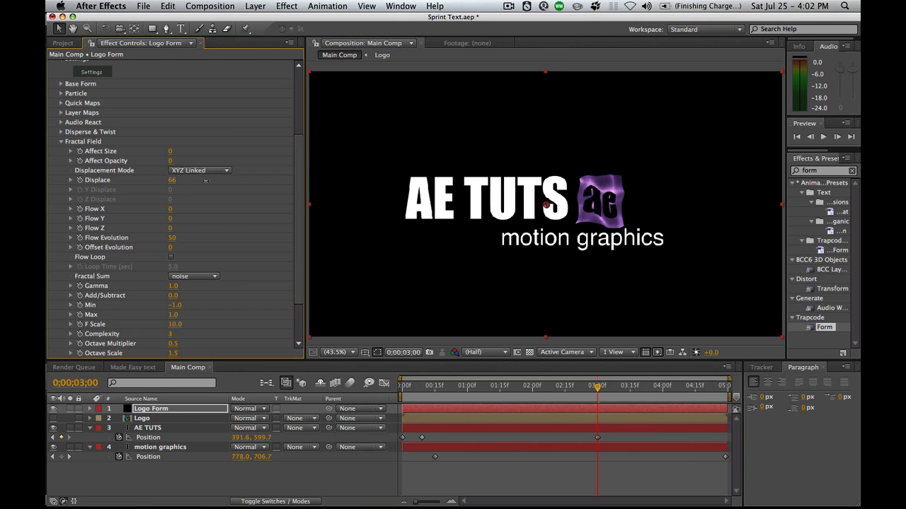
{"action": "left_click_drag", "start_coordinate": [211, 180], "coordinate": [221, 182]}
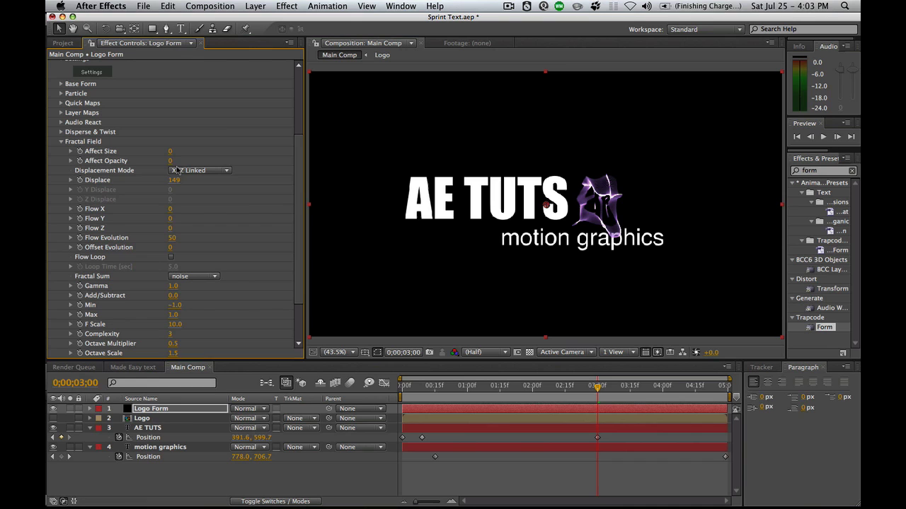
{"action": "left_click_drag", "start_coordinate": [189, 152], "coordinate": [193, 152]}
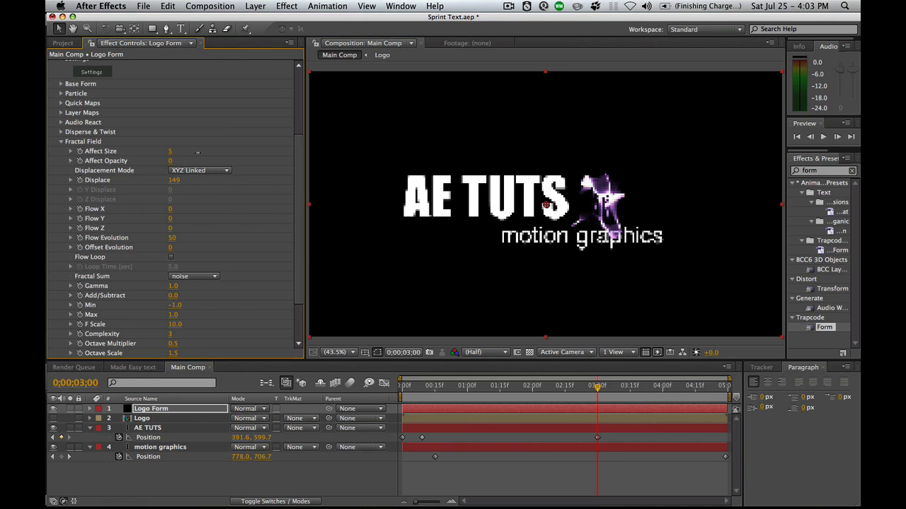
Place Form's Spherical Field Sphere 1 over the logo by setting its Position XY to 1165.8, 531.2.
{"action": "scroll", "coordinate": [195, 152], "scroll_direction": "up", "scroll_amount": 1}
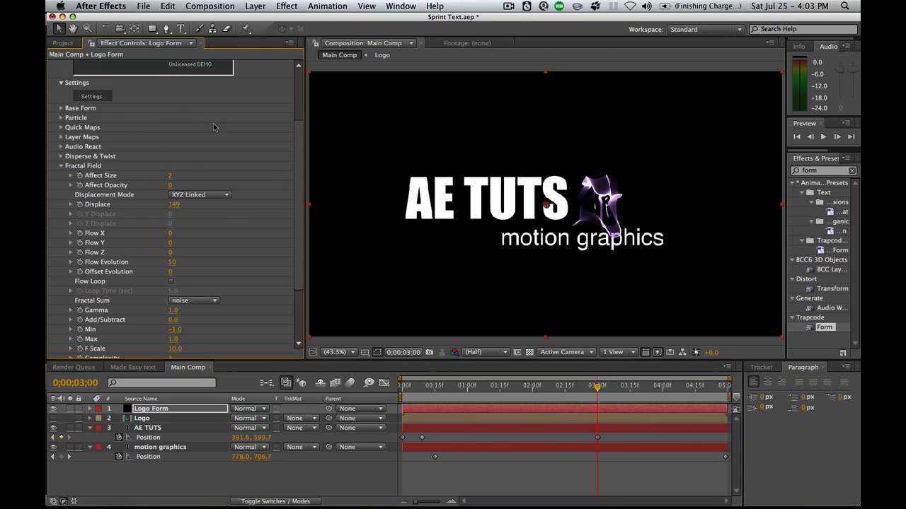
{"action": "left_click_drag", "start_coordinate": [298, 262], "coordinate": [298, 309]}
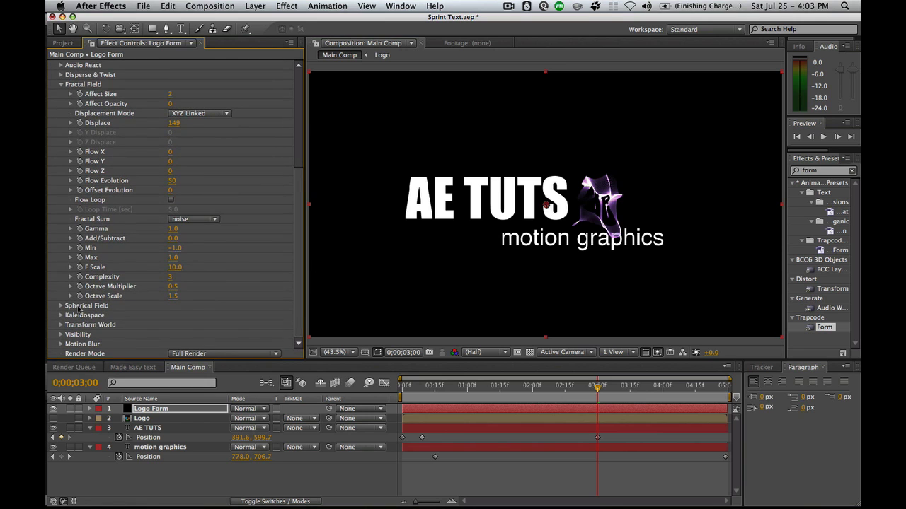
{"action": "left_click", "coordinate": [61, 306]}
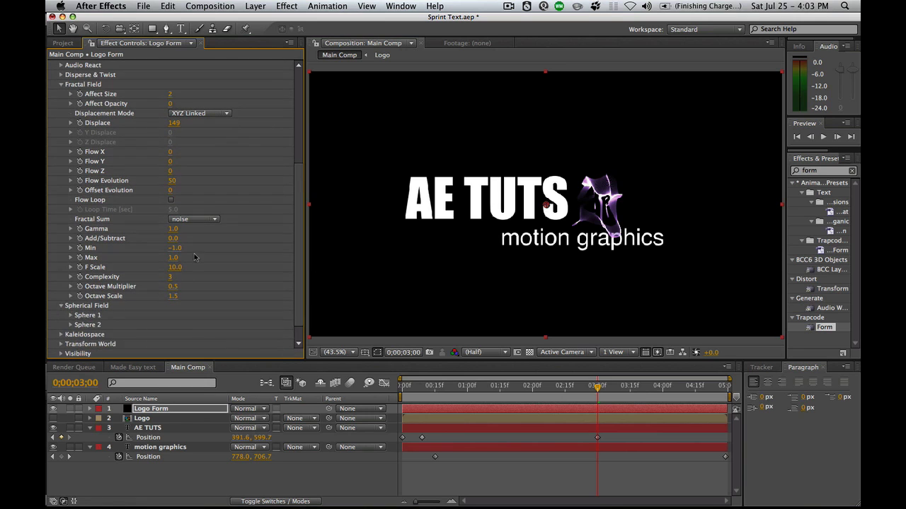
{"action": "left_click", "coordinate": [73, 315]}
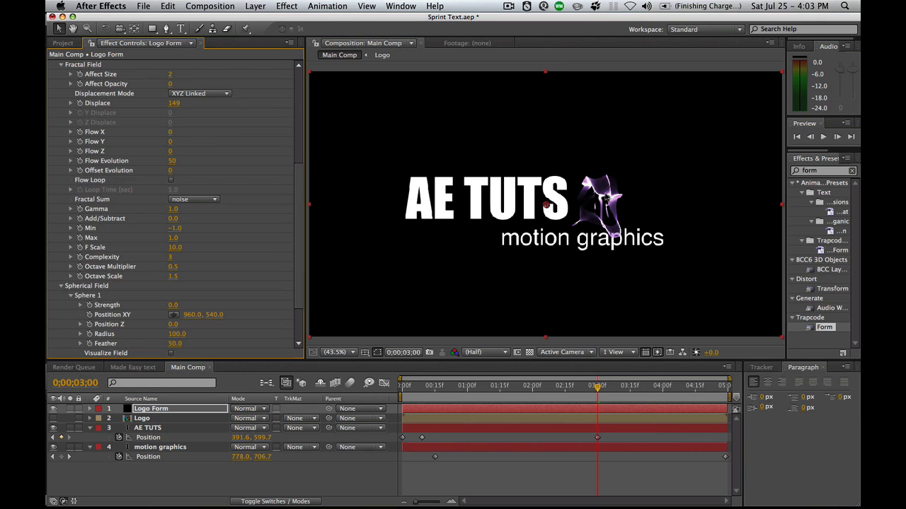
{"action": "left_click", "coordinate": [175, 315]}
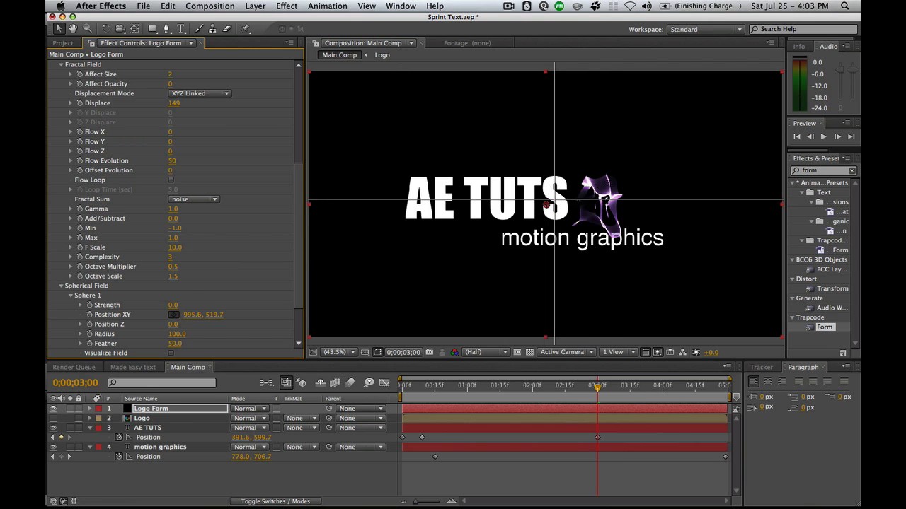
{"action": "left_click", "coordinate": [600, 204]}
{"action": "left_click", "coordinate": [598, 203]}
{"action": "left_click", "coordinate": [599, 205]}
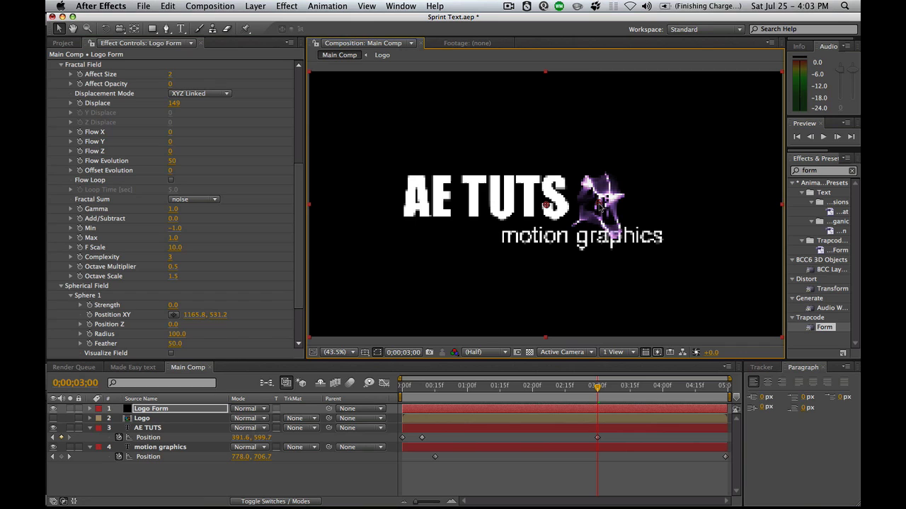
Raise Sphere 1's Strength to 80.
{"action": "left_click", "coordinate": [174, 306]}
{"action": "left_click_drag", "start_coordinate": [183, 305], "coordinate": [184, 305]}
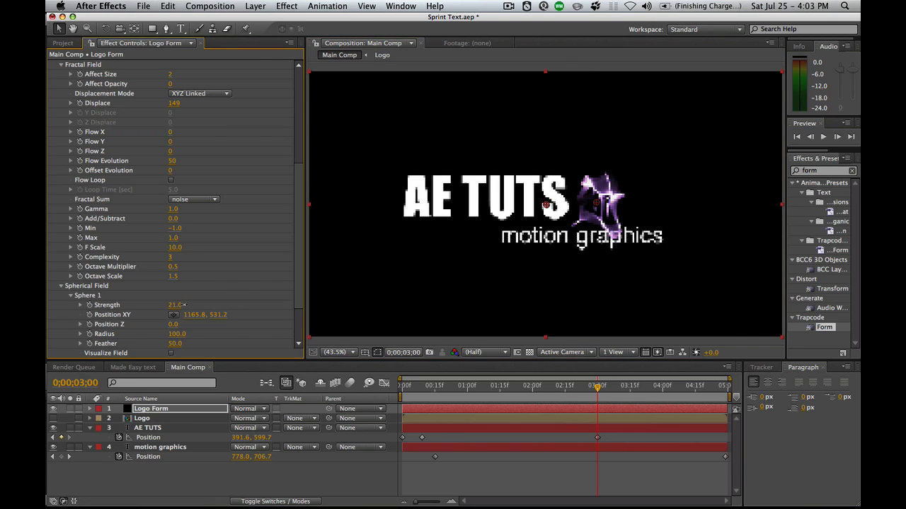
{"action": "left_click_drag", "start_coordinate": [198, 305], "coordinate": [216, 302]}
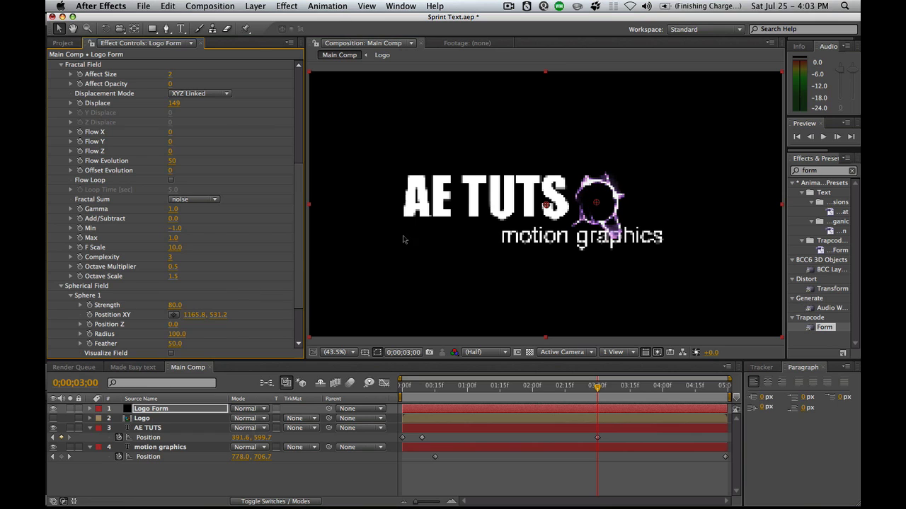
In Form's Transform World settings, set Scale to 150 and Offset X to -60.
{"action": "scroll", "coordinate": [306, 287], "scroll_direction": "down", "scroll_amount": 4}
{"action": "scroll", "coordinate": [306, 287], "scroll_direction": "down", "scroll_amount": 1}
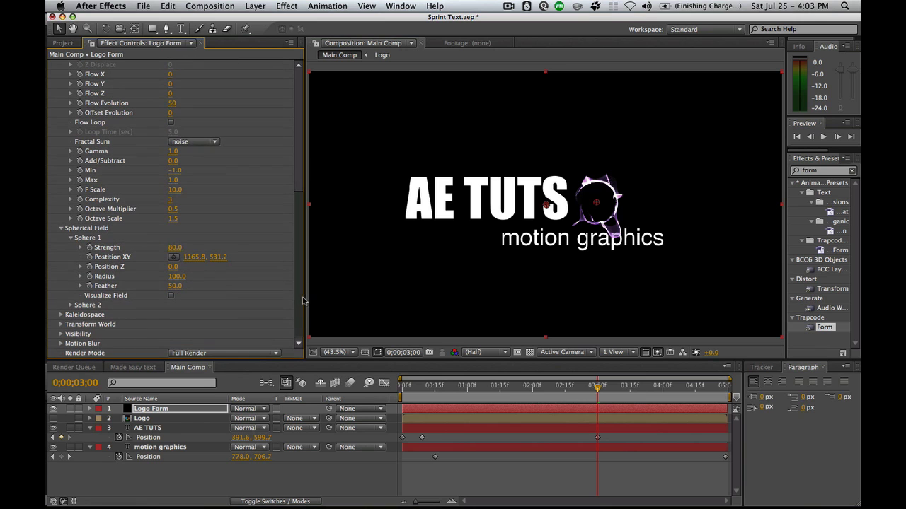
{"action": "left_click", "coordinate": [61, 327]}
{"action": "scroll", "coordinate": [60, 327], "scroll_direction": "down", "scroll_amount": 3}
{"action": "scroll", "coordinate": [239, 283], "scroll_direction": "down", "scroll_amount": 3}
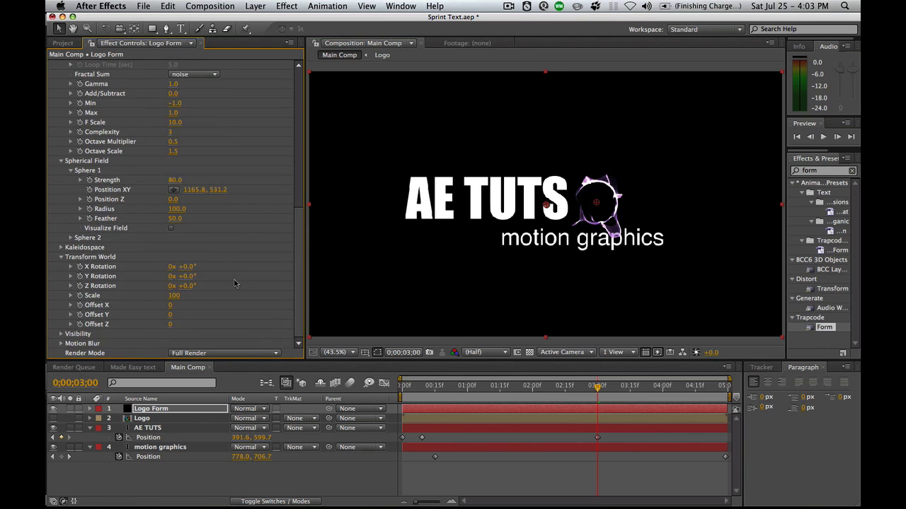
{"action": "mouse_move", "coordinate": [174, 296]}
{"action": "left_mouse_down"}
{"action": "mouse_move", "coordinate": [183, 297]}
{"action": "mouse_move", "coordinate": [172, 314]}
{"action": "left_mouse_up"}
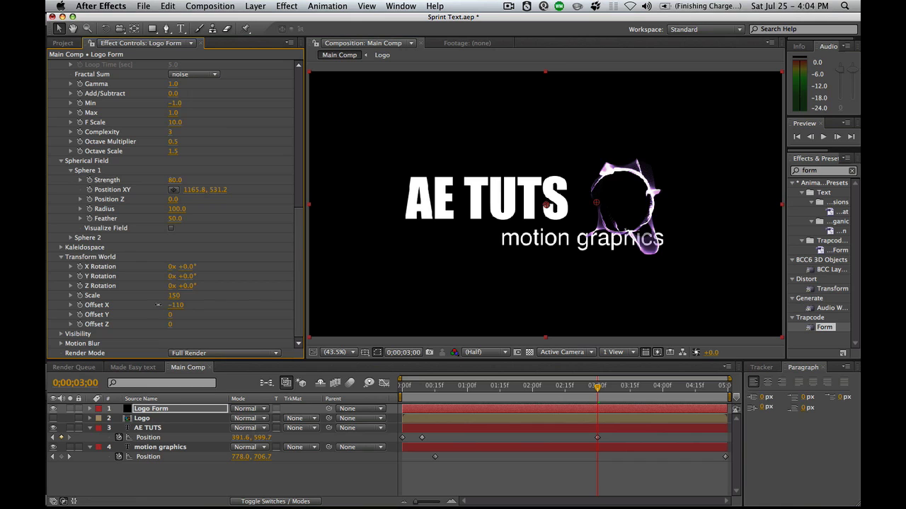
{"action": "left_click_drag", "start_coordinate": [159, 305], "coordinate": [177, 306]}
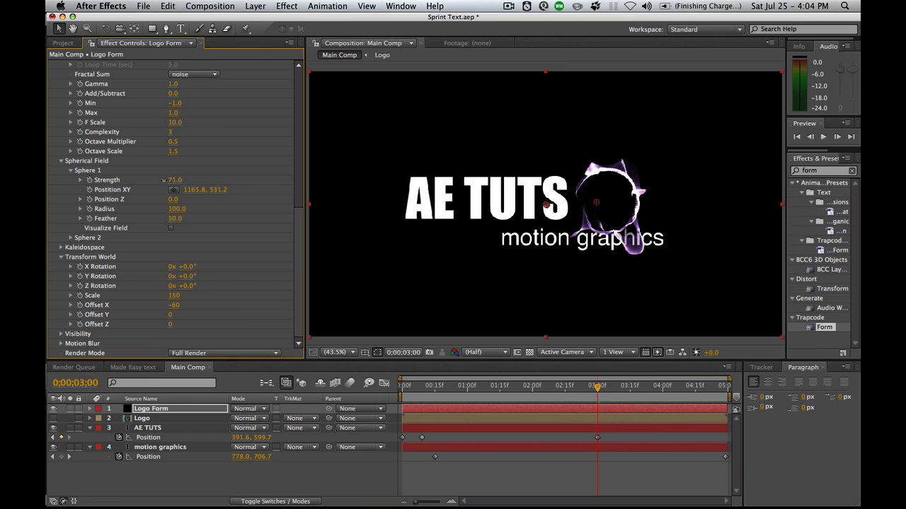
Set Sphere 1's Strength to 56 and its Feather to 71.
{"action": "left_click_drag", "start_coordinate": [163, 181], "coordinate": [157, 180]}
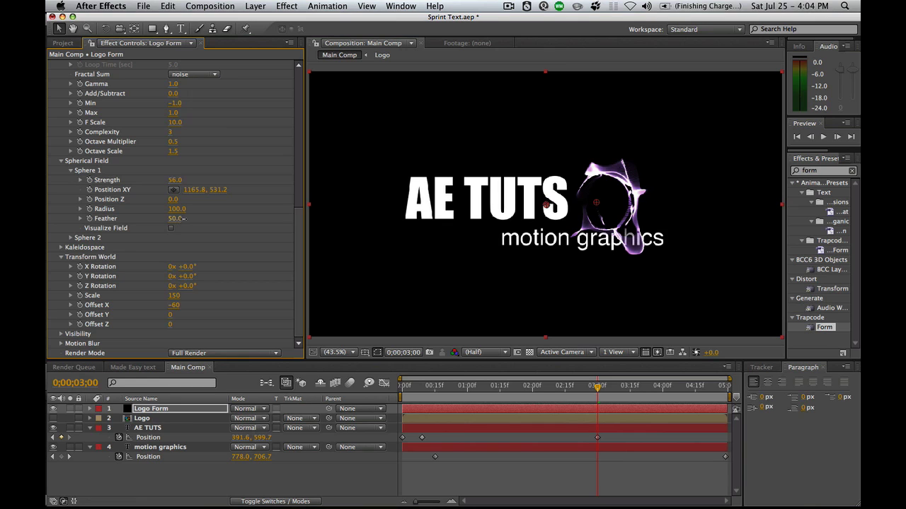
{"action": "left_click_drag", "start_coordinate": [203, 220], "coordinate": [218, 193]}
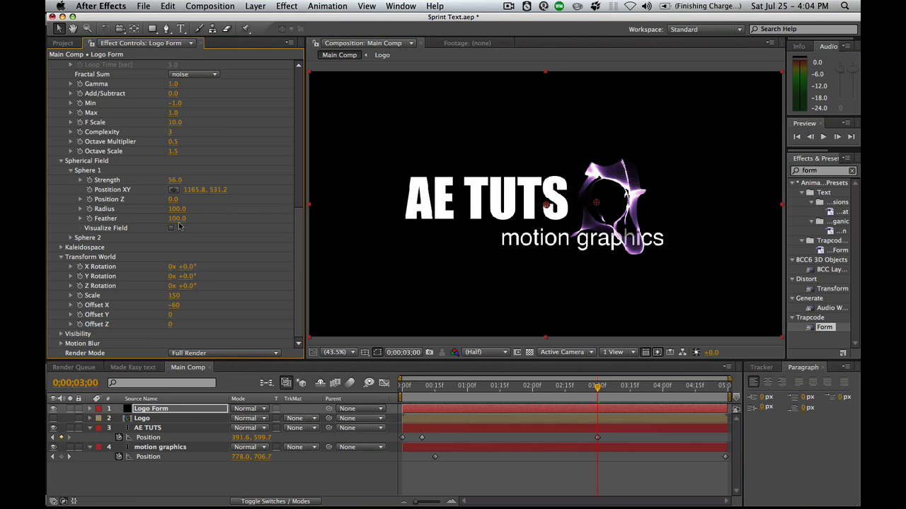
{"action": "left_click_drag", "start_coordinate": [165, 224], "coordinate": [190, 210]}
List the Logo Form layer's modified properties and start keyframing Displace, Sphere 1 Strength, Scale and Offset X at 0;00;03;00.
{"action": "scroll", "coordinate": [195, 212], "scroll_direction": "up", "scroll_amount": 5}
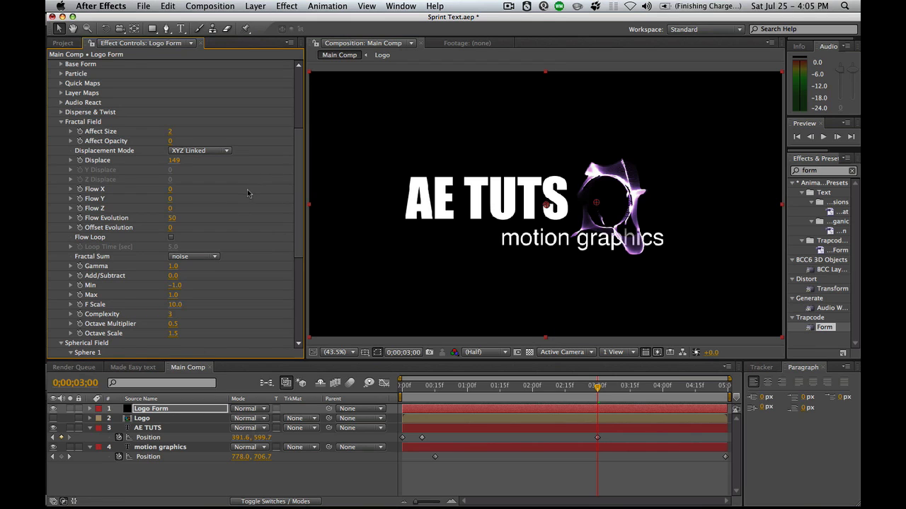
{"action": "left_click", "coordinate": [598, 413]}
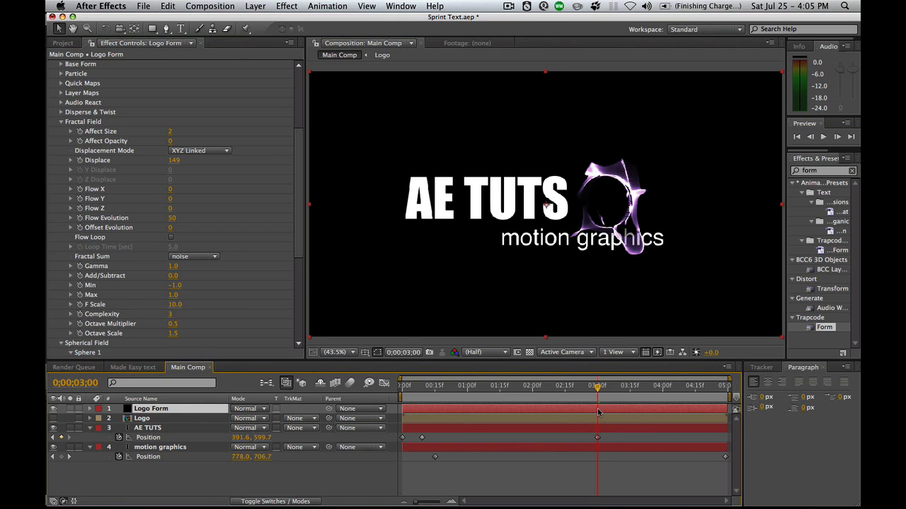
{"action": "key", "text": "u"}
{"action": "key", "text": "u"}
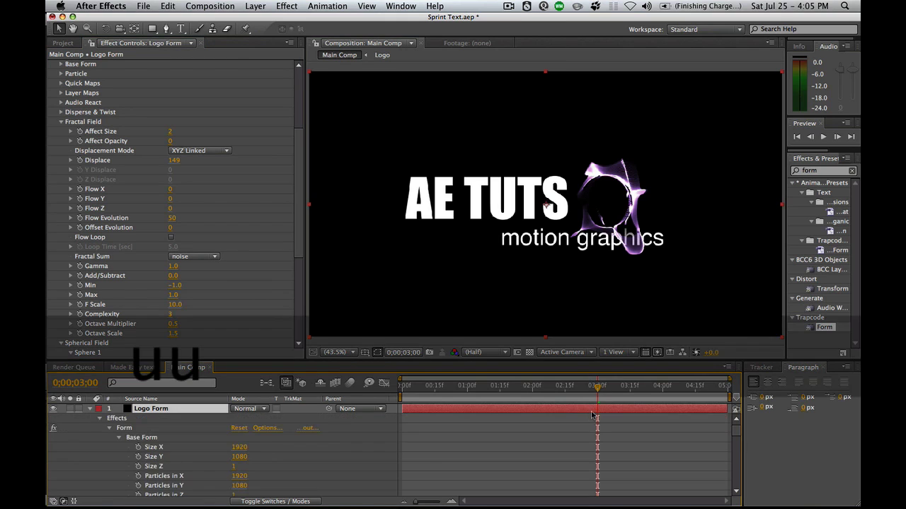
{"action": "left_click_drag", "start_coordinate": [737, 434], "coordinate": [733, 460]}
{"action": "scroll", "coordinate": [514, 433], "scroll_direction": "down", "scroll_amount": 8}
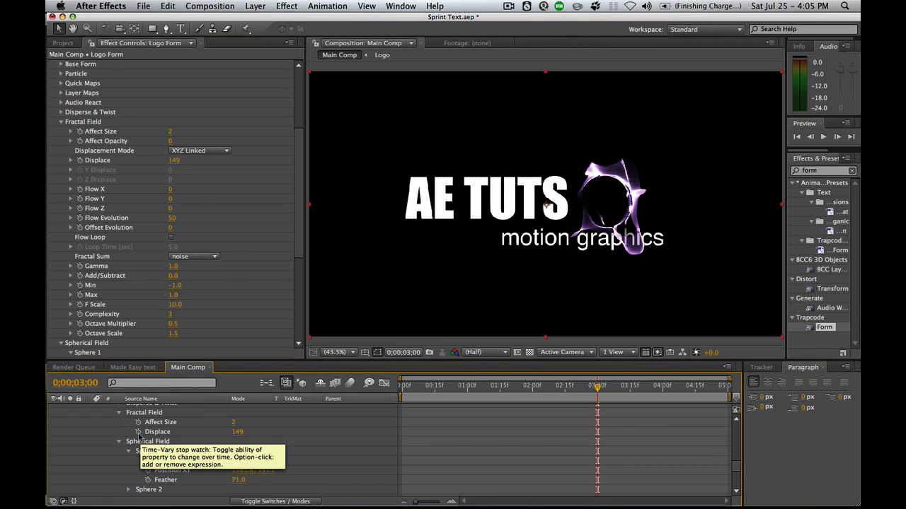
{"action": "left_click", "coordinate": [138, 431]}
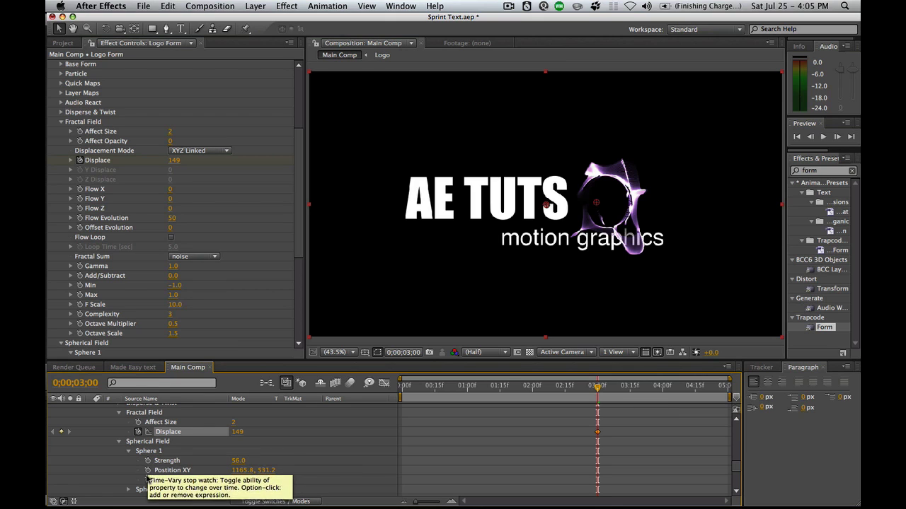
{"action": "left_click", "coordinate": [147, 460]}
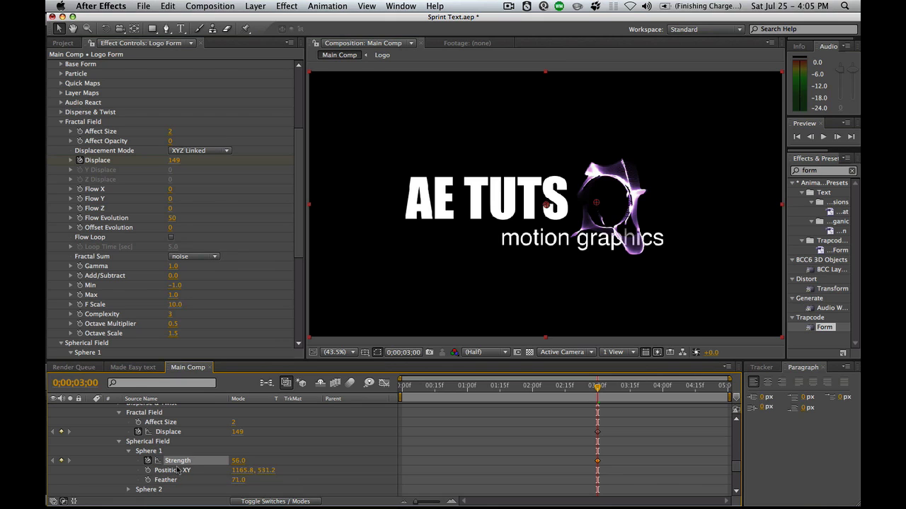
{"action": "scroll", "coordinate": [172, 450], "scroll_direction": "down", "scroll_amount": 3}
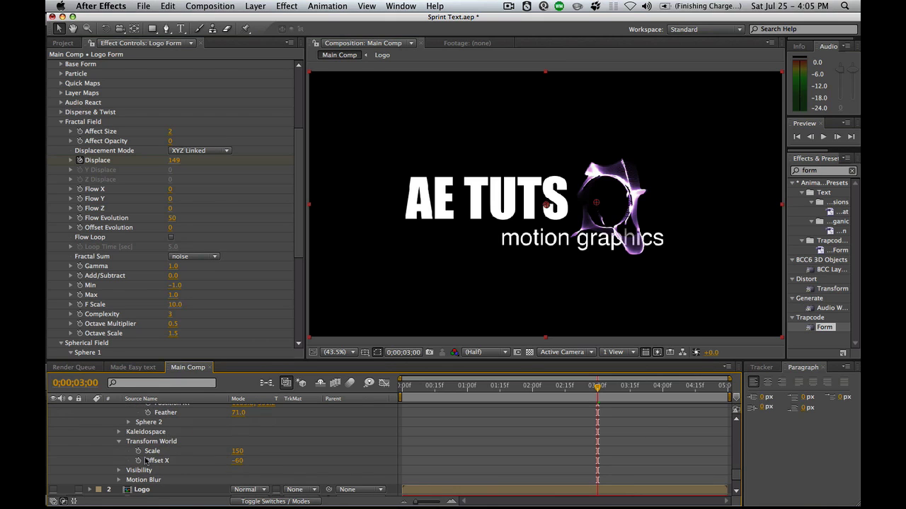
{"action": "left_click", "coordinate": [139, 451]}
{"action": "left_click", "coordinate": [139, 461]}
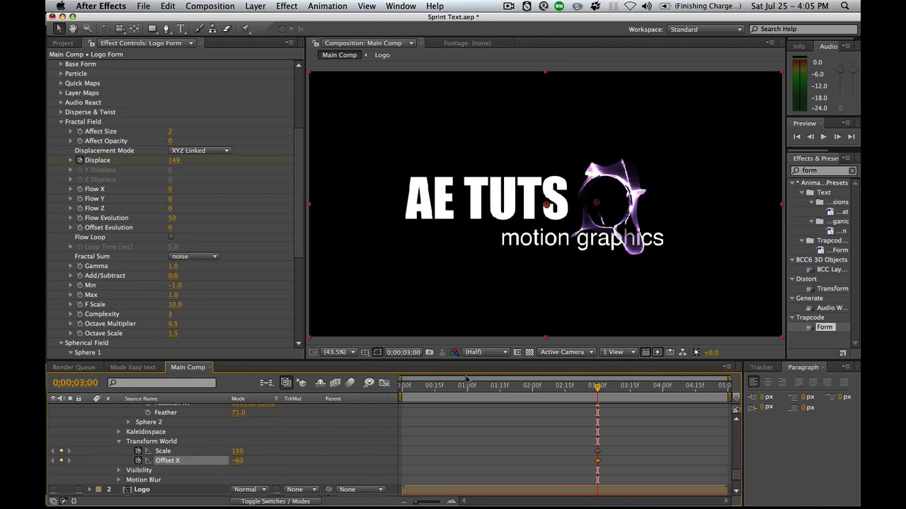
Show only Logo Form's keyframed properties and reset Displace, Strength, Scale and Offset X together at 0;00;02;21.
{"action": "key", "text": "u"}
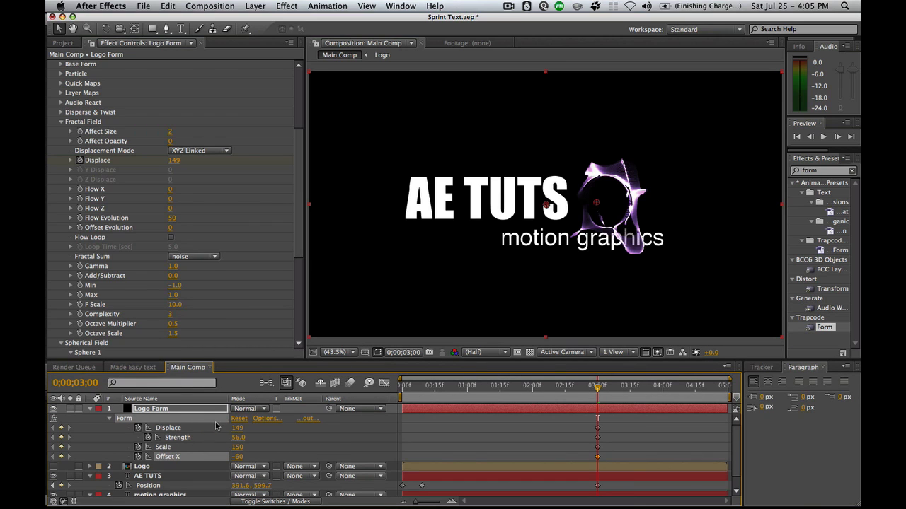
{"action": "left_click_drag", "start_coordinate": [598, 388], "coordinate": [578, 389]}
{"action": "left_click", "coordinate": [581, 388]}
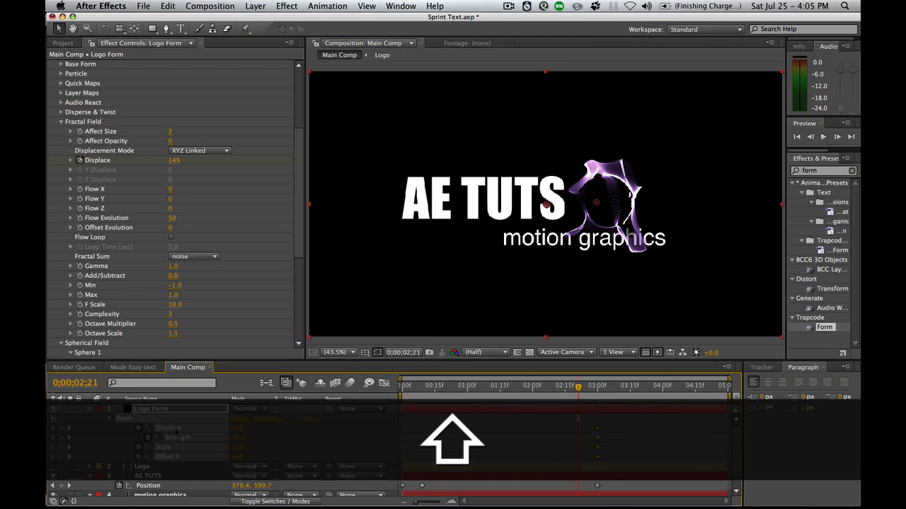
{"action": "right_click", "coordinate": [170, 433]}
{"action": "left_click", "coordinate": [201, 475]}
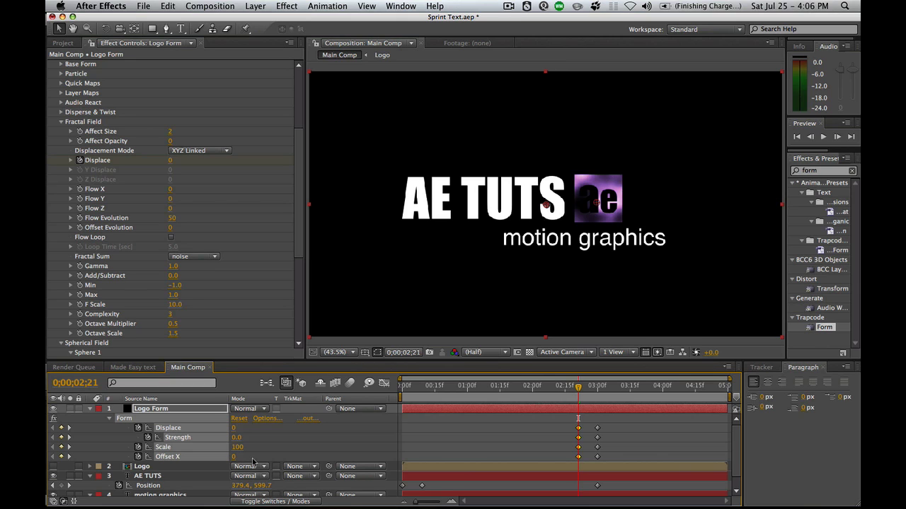
Keyframe Fractal Field Affect Size at 2 on 0;00;03;00 and at 0 on 0;00;02;21.
{"action": "key", "text": "k"}
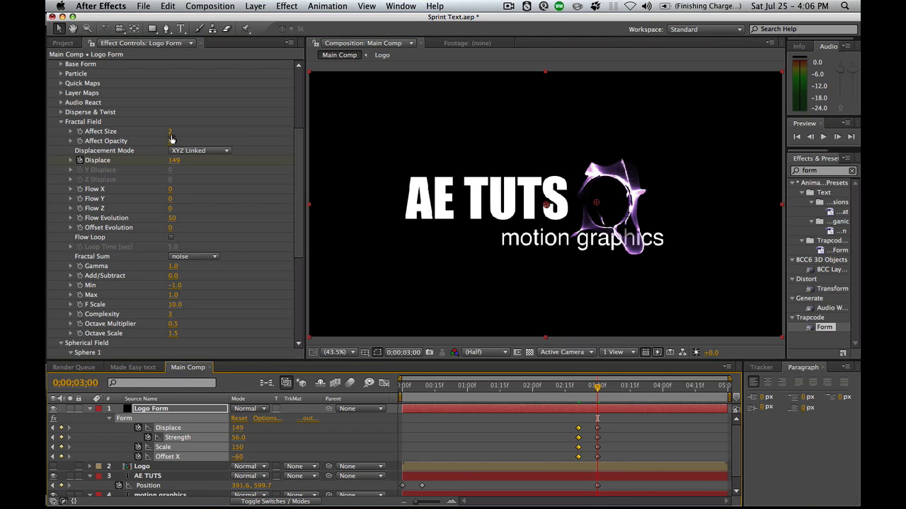
{"action": "left_click", "coordinate": [81, 133]}
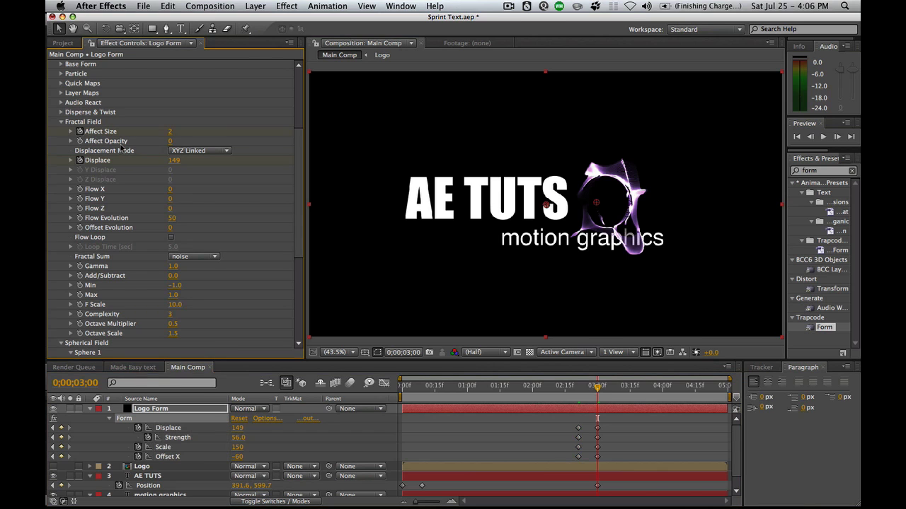
{"action": "key", "text": "j"}
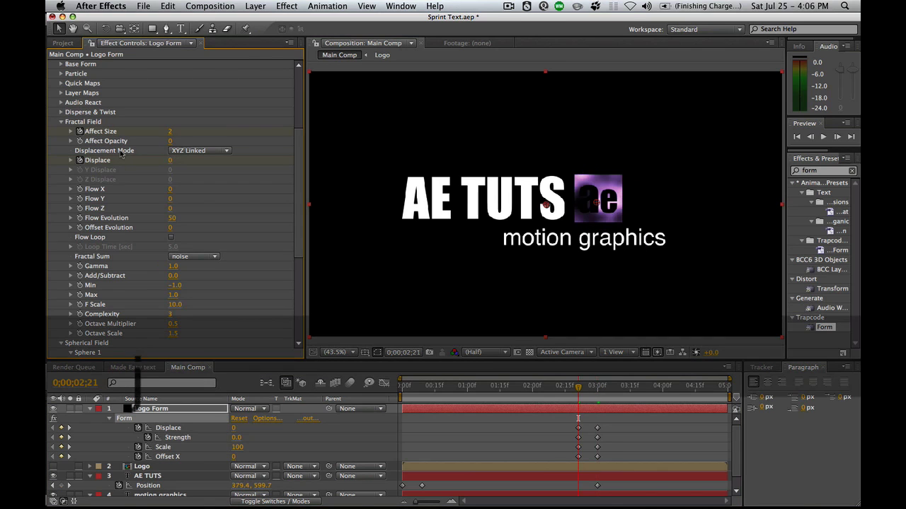
{"action": "left_click", "coordinate": [172, 132]}
{"action": "type", "text": "0"}
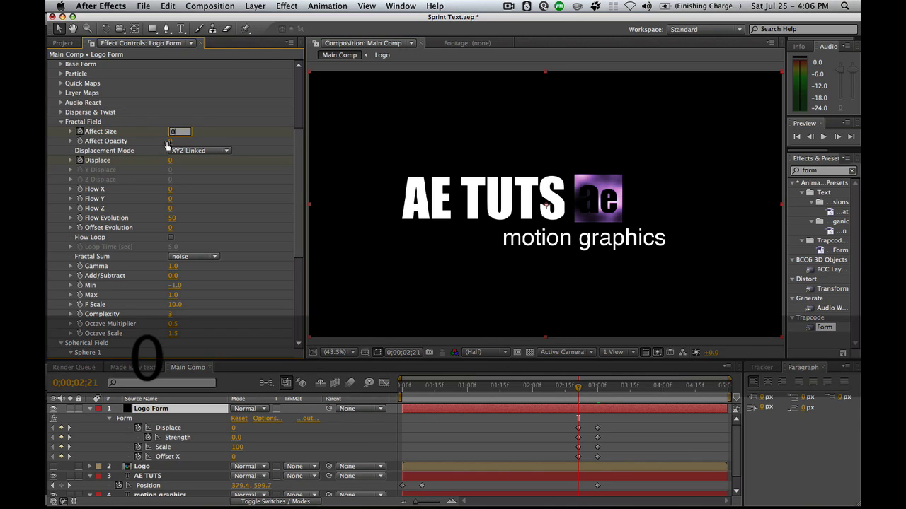
{"action": "key", "text": "Return"}
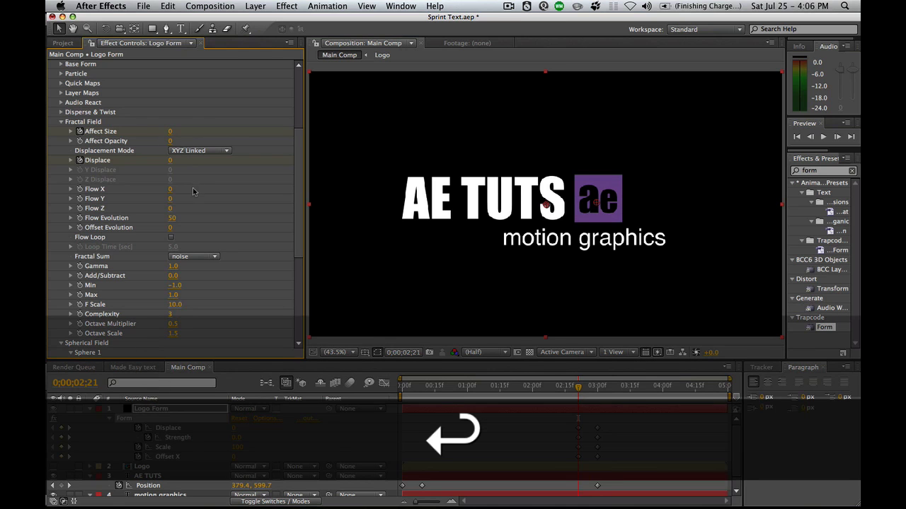
Set the work area from 0;00;02;15 to 0;00;03;06 and save the project.
{"action": "left_click", "coordinate": [566, 387]}
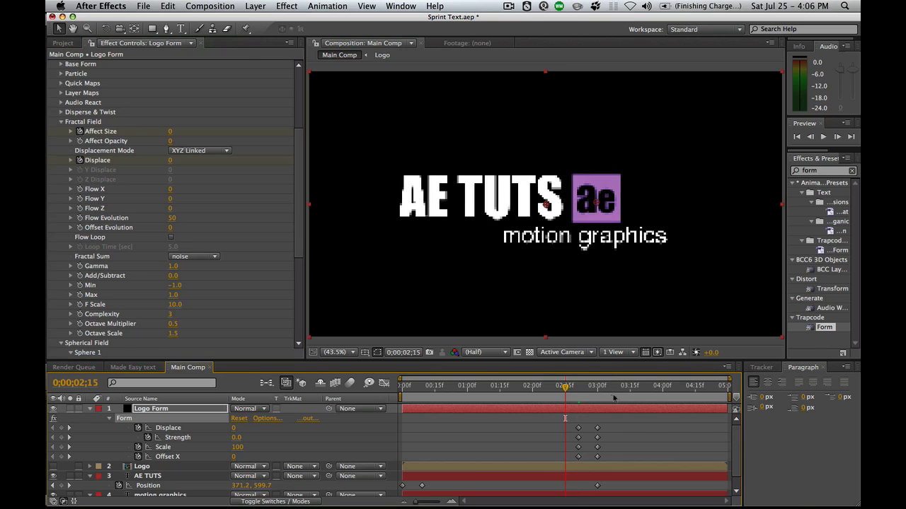
{"action": "key", "text": "b"}
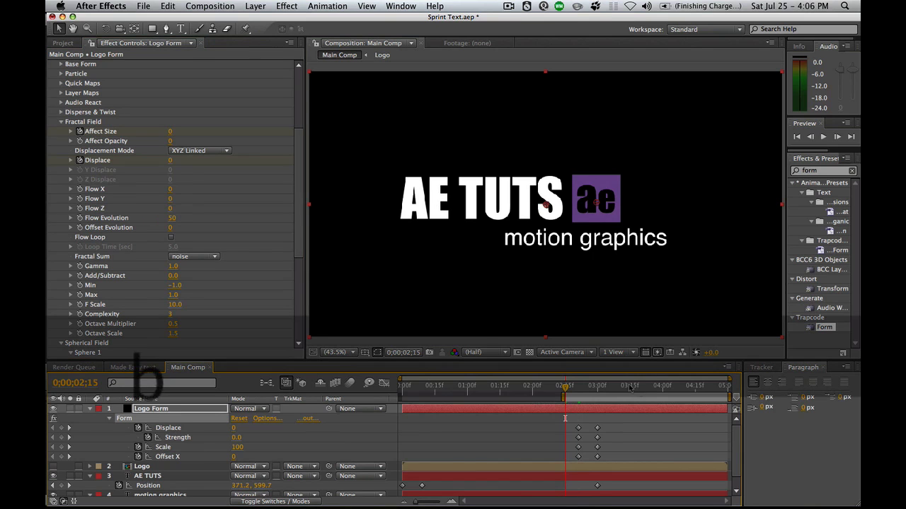
{"action": "left_click", "coordinate": [567, 389]}
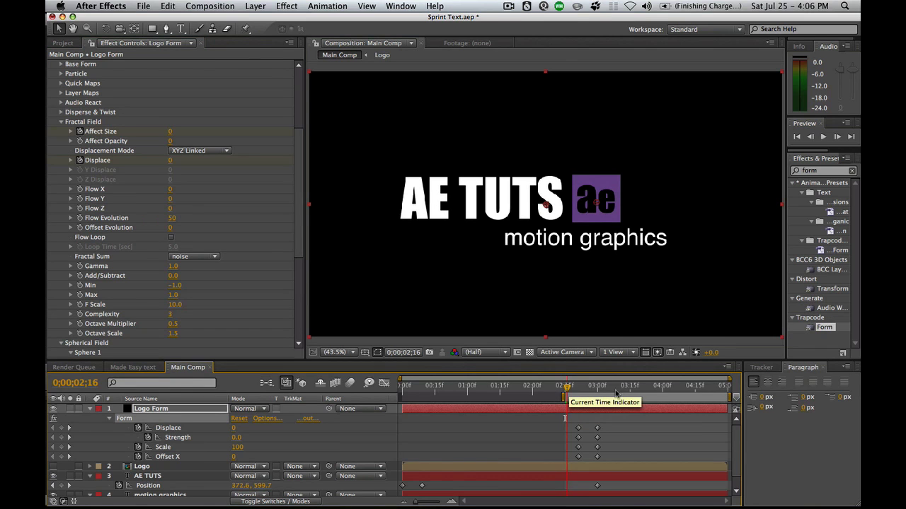
{"action": "left_click", "coordinate": [610, 391]}
{"action": "key", "text": "n"}
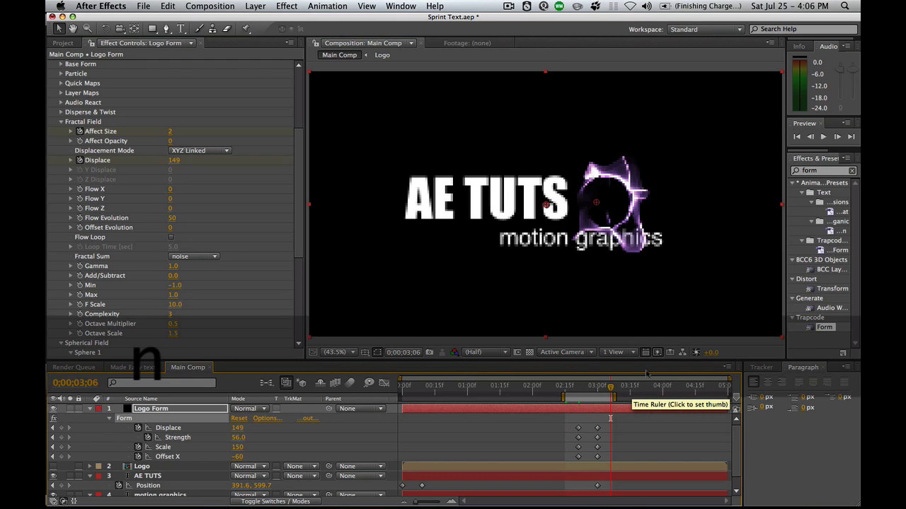
{"action": "key", "text": "super+s"}
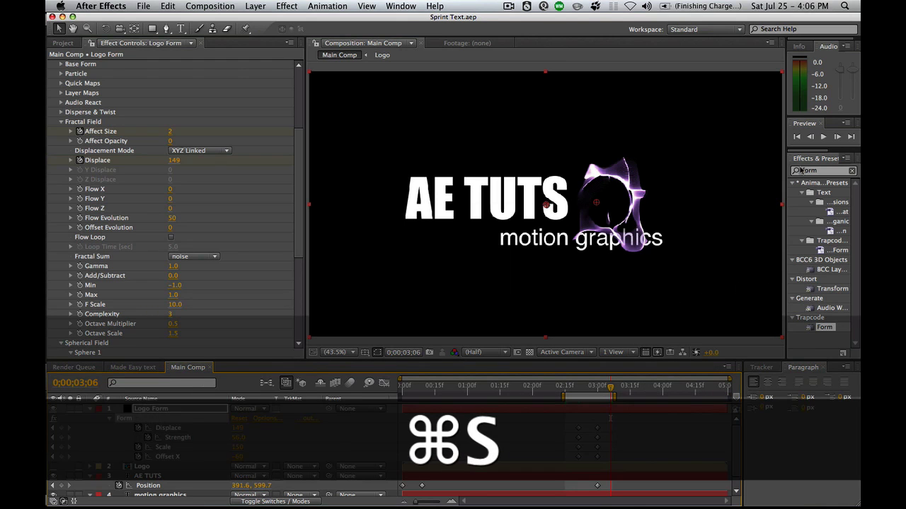
Preview the distortion within the work area and set Logo Form's Fractal Field F Scale to 20.
{"action": "left_click_drag", "start_coordinate": [786, 169], "coordinate": [734, 160]}
{"action": "left_click", "coordinate": [854, 139]}
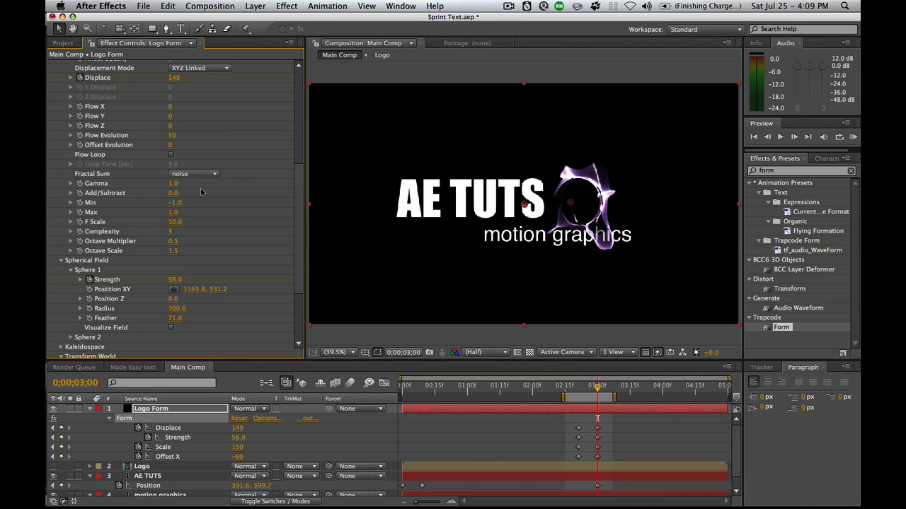
{"action": "left_click", "coordinate": [175, 221]}
{"action": "type", "text": "20"}
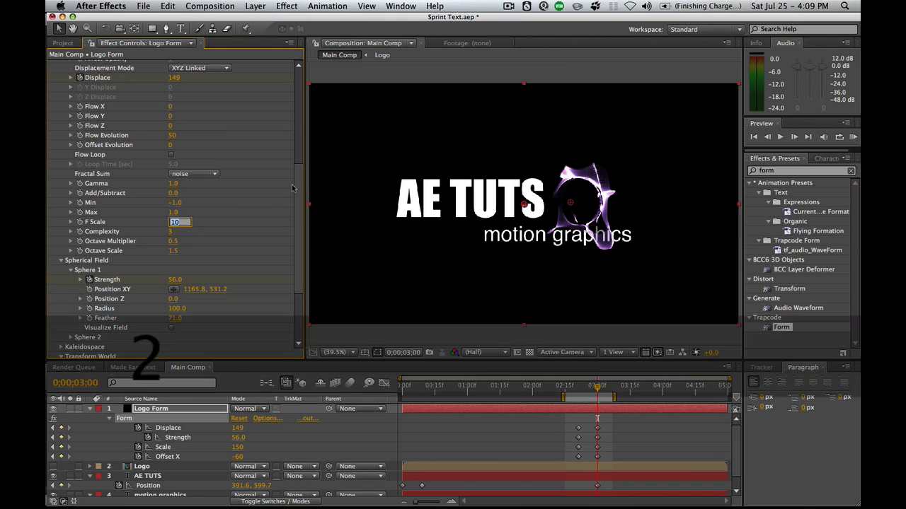
{"action": "key", "text": "Return"}
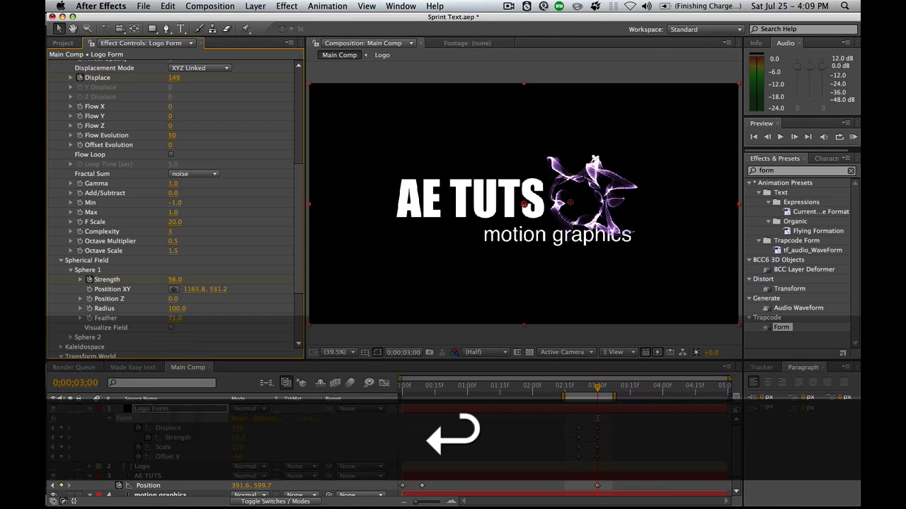
{"action": "key", "text": "super+z"}
Shift all of Logo Form's keyframes at 0;00;02;21 three frames forward, and preview the work area tightened around the transition.
{"action": "left_click_drag", "start_coordinate": [598, 387], "coordinate": [579, 460]}
{"action": "key", "text": "u"}
{"action": "key", "text": "u"}
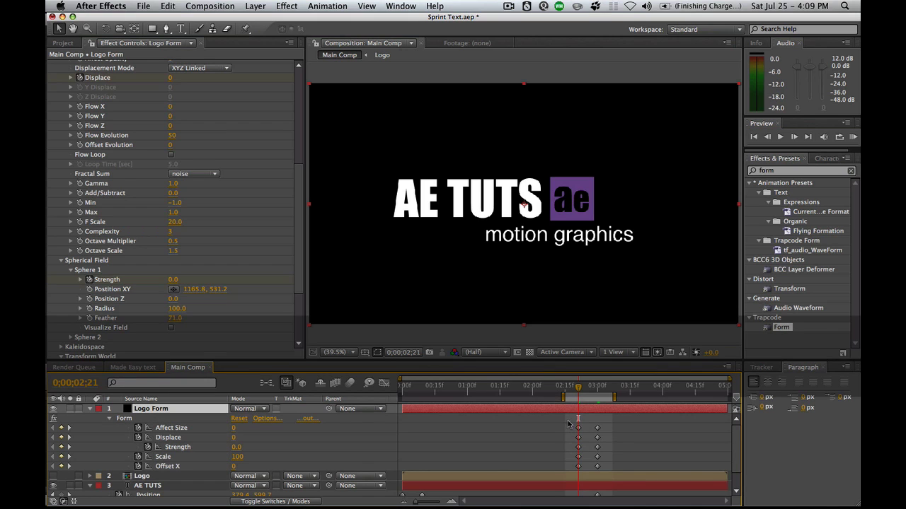
{"action": "left_click_drag", "start_coordinate": [566, 418], "coordinate": [582, 469]}
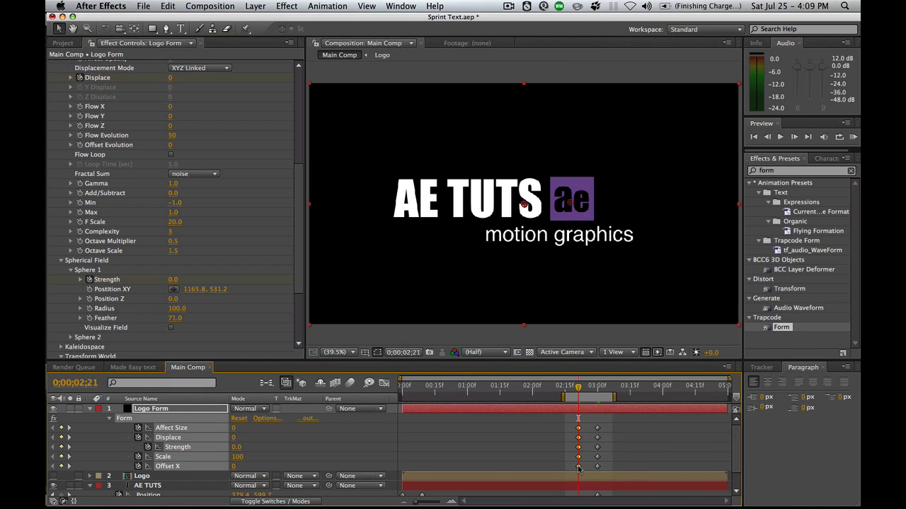
{"action": "key", "text": "alt+Right"}
{"action": "key", "text": "alt+Right"}
{"action": "key", "text": "alt+Right"}
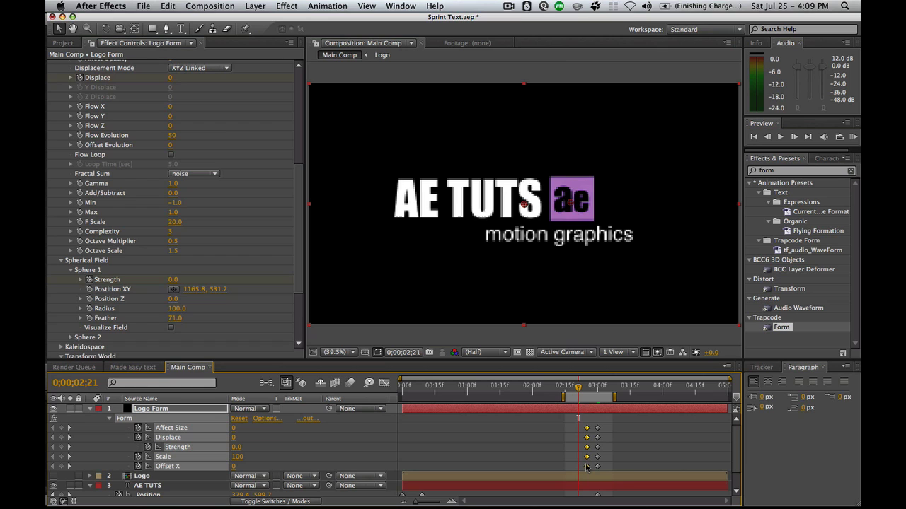
{"action": "left_click_drag", "start_coordinate": [586, 467], "coordinate": [583, 467]}
{"action": "left_click_drag", "start_coordinate": [562, 397], "coordinate": [573, 397]}
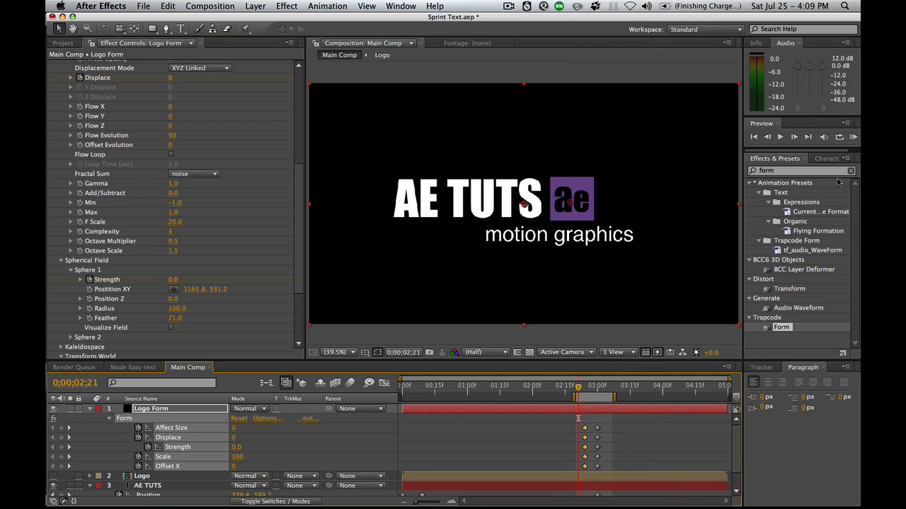
{"action": "left_click", "coordinate": [853, 137]}
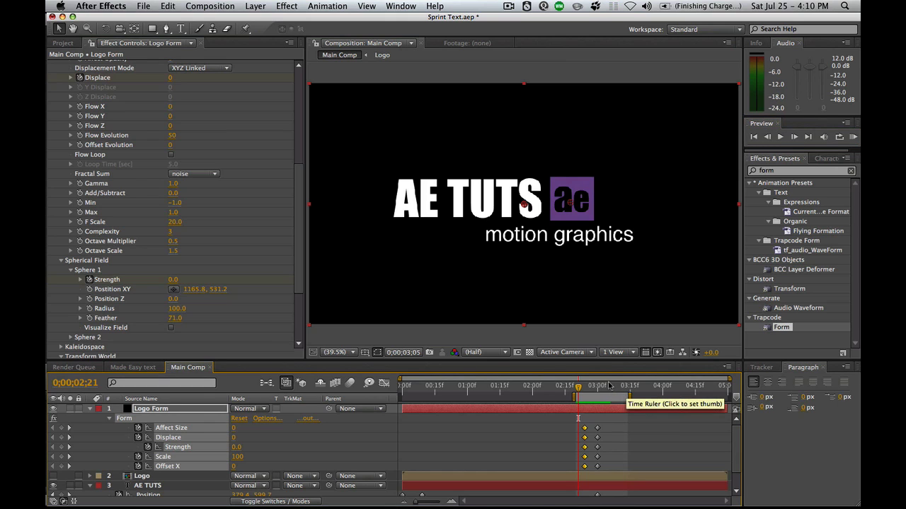
Keyframe Logo Form's Transform World Scale at 10 on 0;00;03;09.
{"action": "left_click", "coordinate": [613, 388]}
{"action": "left_click_drag", "start_coordinate": [613, 387], "coordinate": [617, 388]}
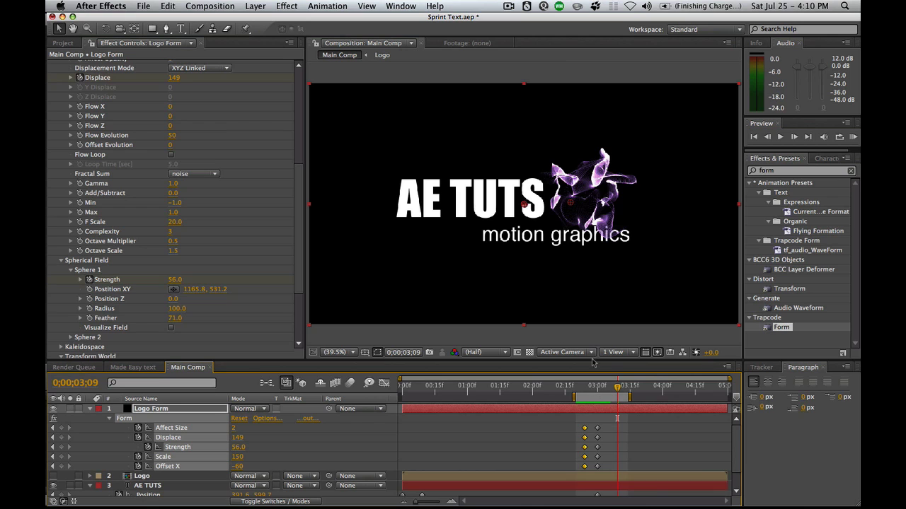
{"action": "scroll", "coordinate": [300, 276], "scroll_direction": "down", "scroll_amount": 3}
{"action": "scroll", "coordinate": [301, 276], "scroll_direction": "down", "scroll_amount": 5}
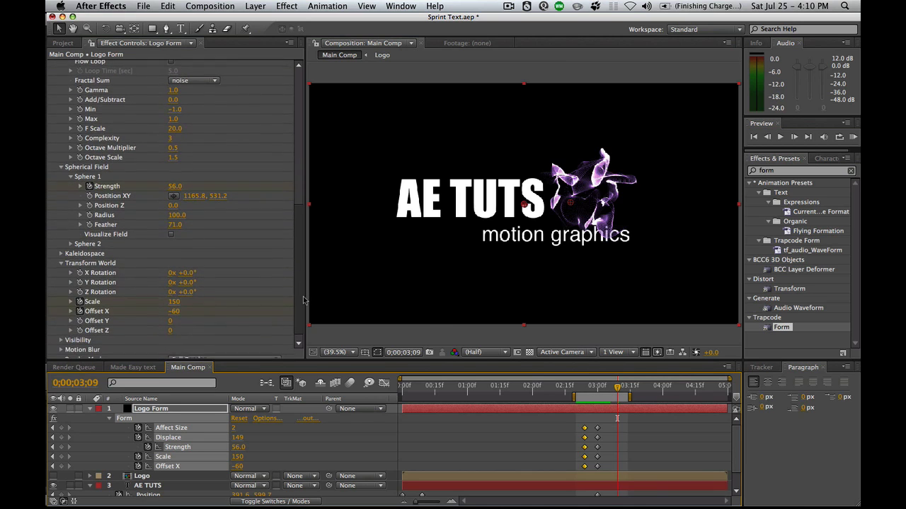
{"action": "left_click", "coordinate": [173, 298]}
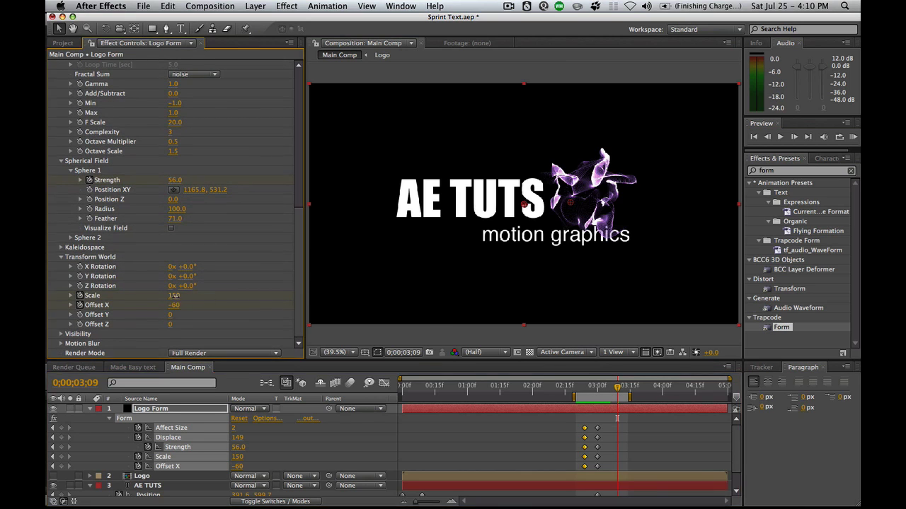
{"action": "type", "text": "10"}
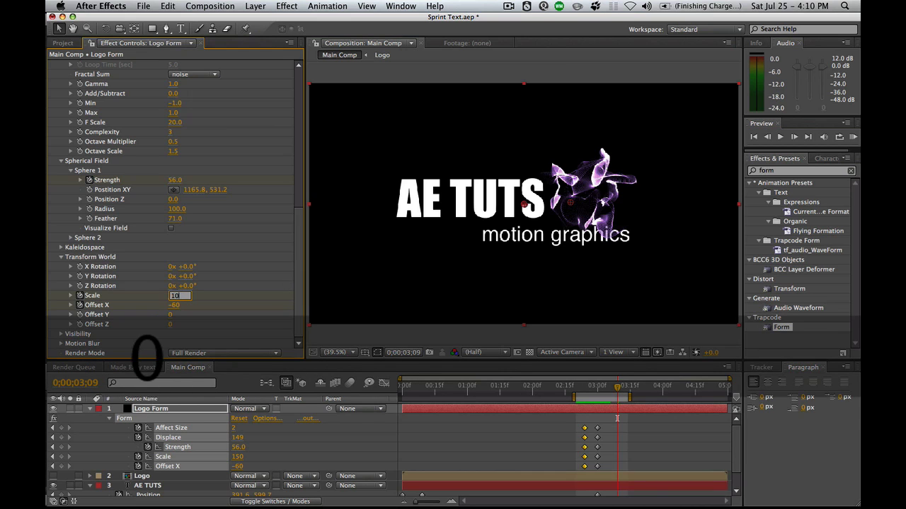
{"action": "key", "text": "Return"}
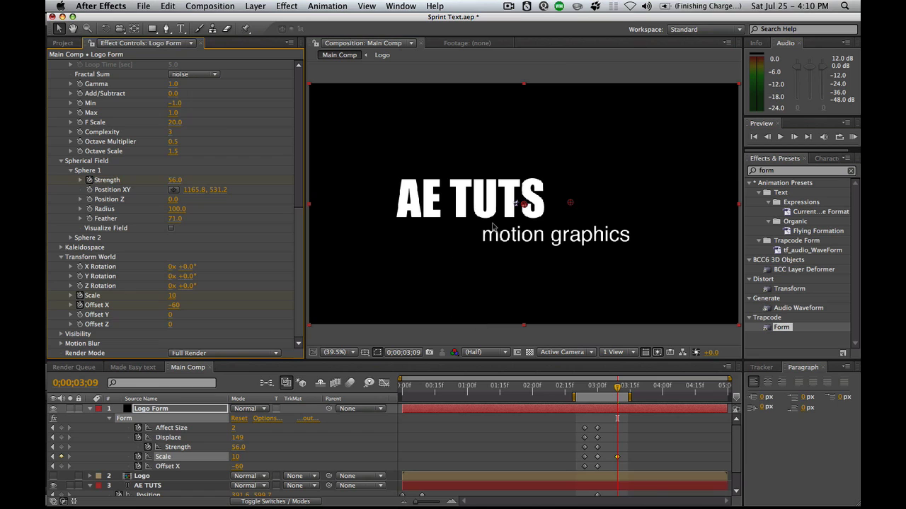
Set Logo Form's Offset X to 420 at 0;00;03;09 to place the shrunken particles right of the logo.
{"action": "left_click_drag", "start_coordinate": [175, 308], "coordinate": [192, 305]}
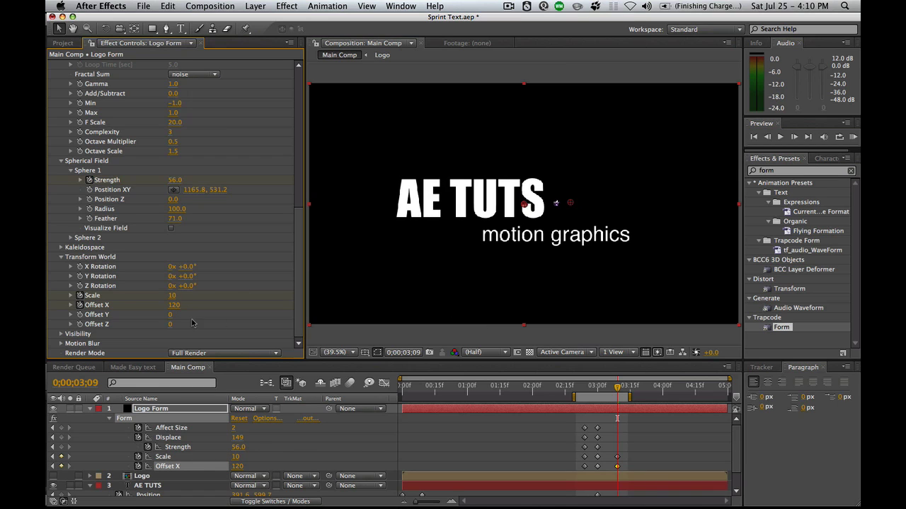
{"action": "left_click_drag", "start_coordinate": [176, 306], "coordinate": [185, 305]}
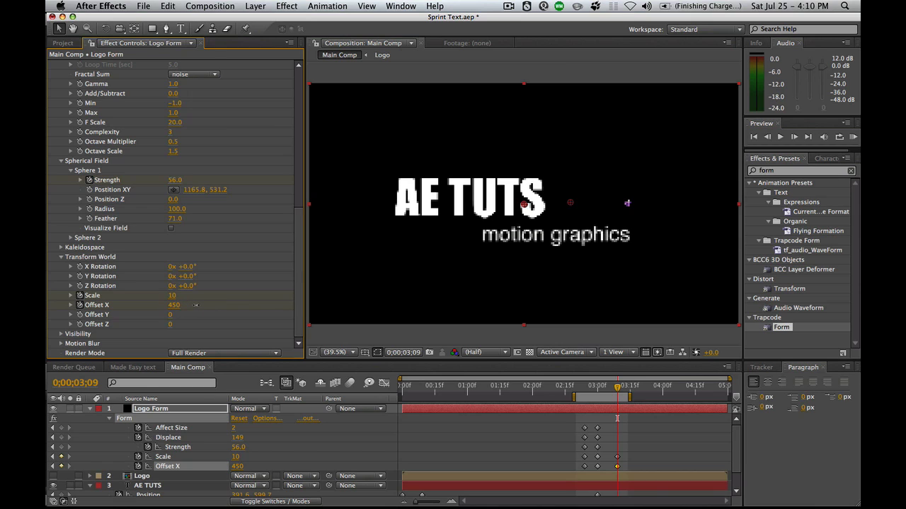
{"action": "left_click", "coordinate": [186, 309]}
{"action": "type", "text": "400"}
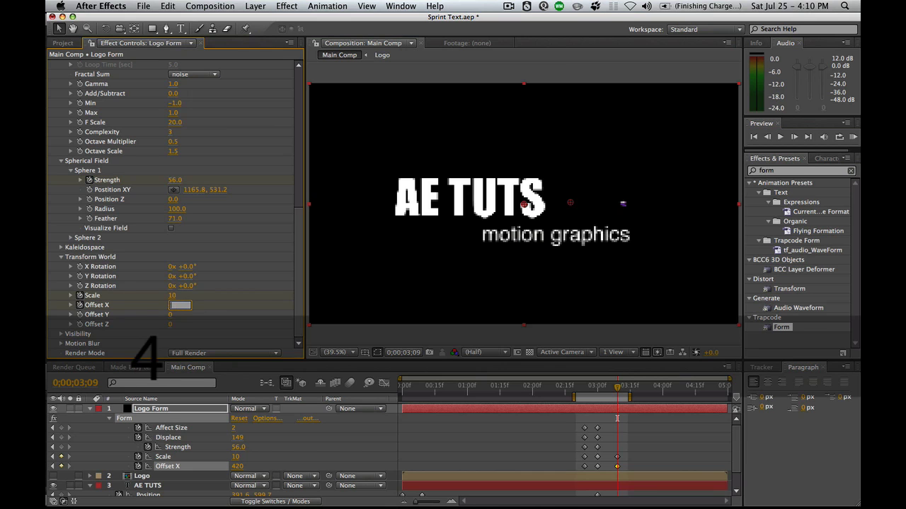
{"action": "key", "text": "Return"}
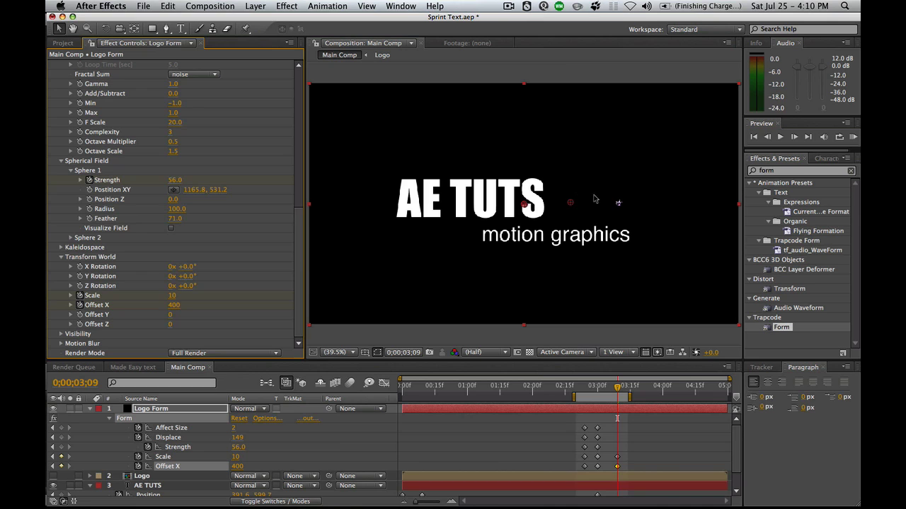
{"action": "left_click", "coordinate": [174, 305]}
{"action": "type", "text": "420"}
{"action": "key", "text": "Return"}
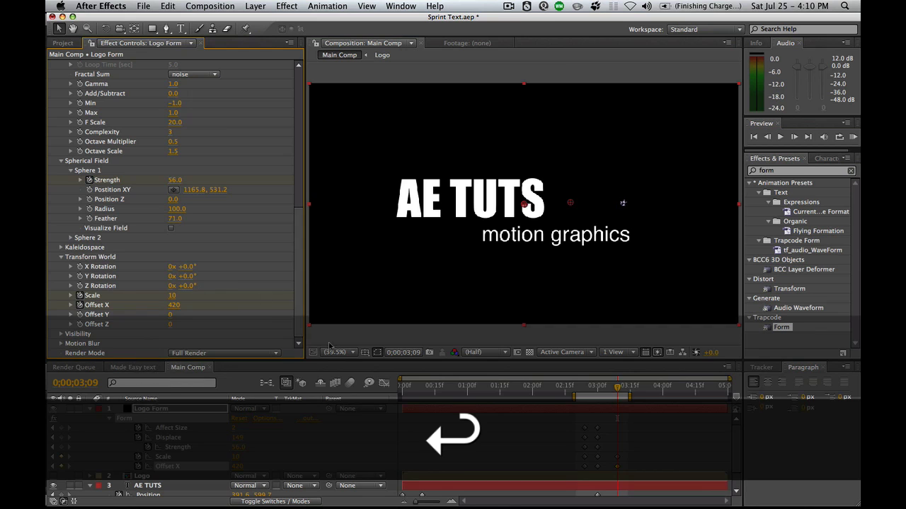
Scrub the playhead back to 0;00;03;00 and collapse the expanded properties of all layers in Main Comp.
{"action": "left_click", "coordinate": [617, 388]}
{"action": "left_click_drag", "start_coordinate": [614, 391], "coordinate": [595, 388]}
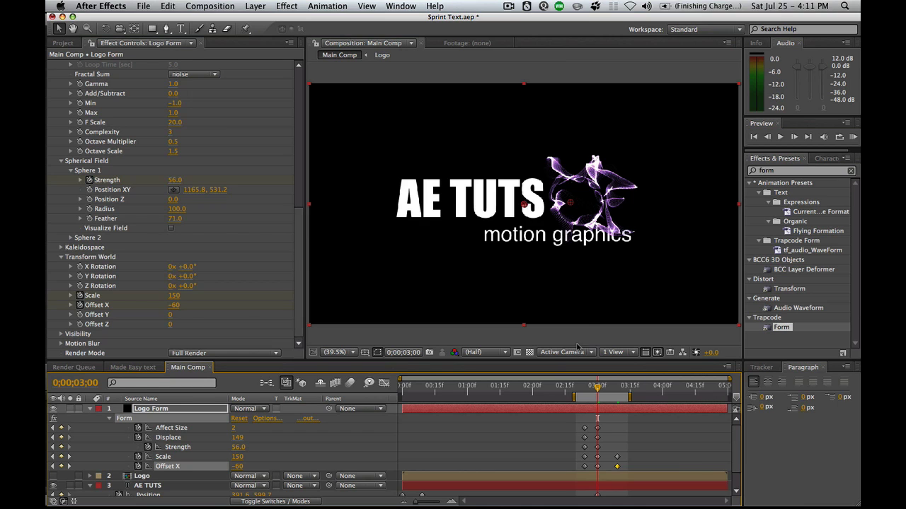
{"action": "left_click", "coordinate": [109, 418]}
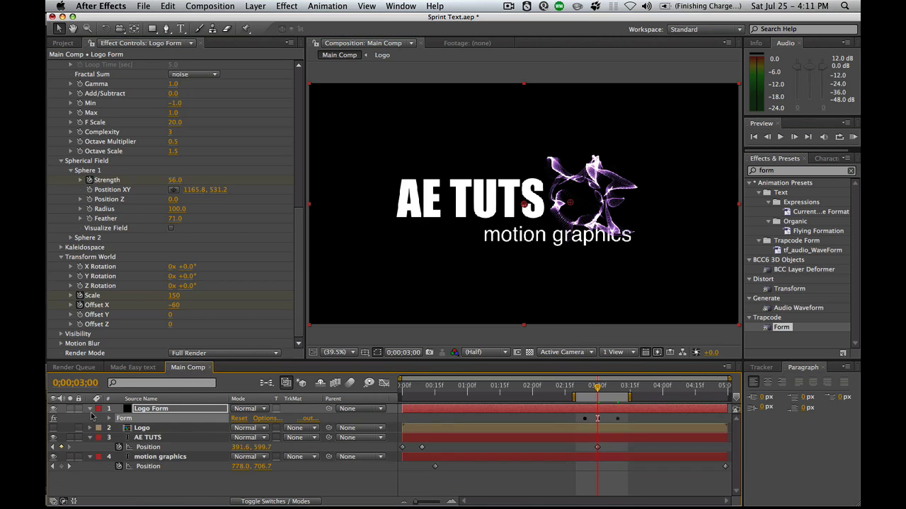
{"action": "left_click", "coordinate": [89, 408]}
{"action": "left_click", "coordinate": [174, 467]}
{"action": "left_click", "coordinate": [89, 428]}
{"action": "left_click", "coordinate": [89, 437]}
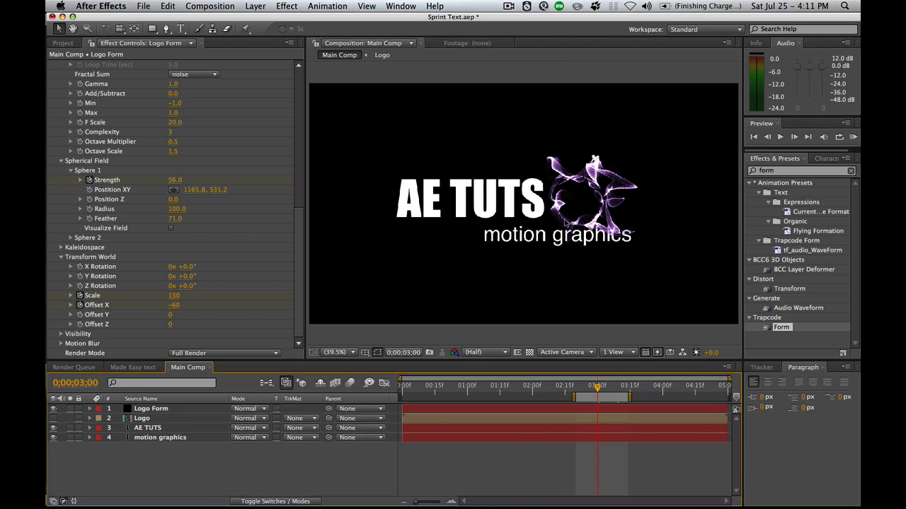
Create a new black 1920 x 1080 solid named Main Flare.
{"action": "key", "text": "super"}
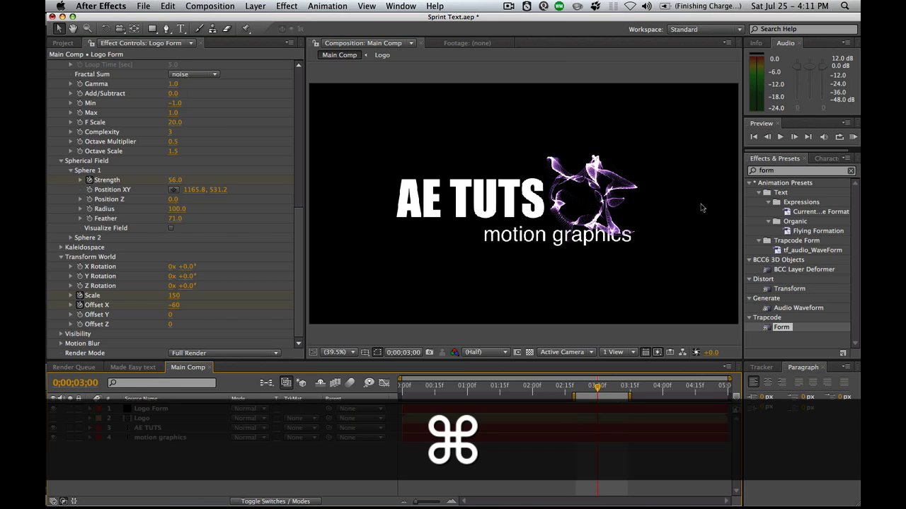
{"action": "key", "text": "super+y"}
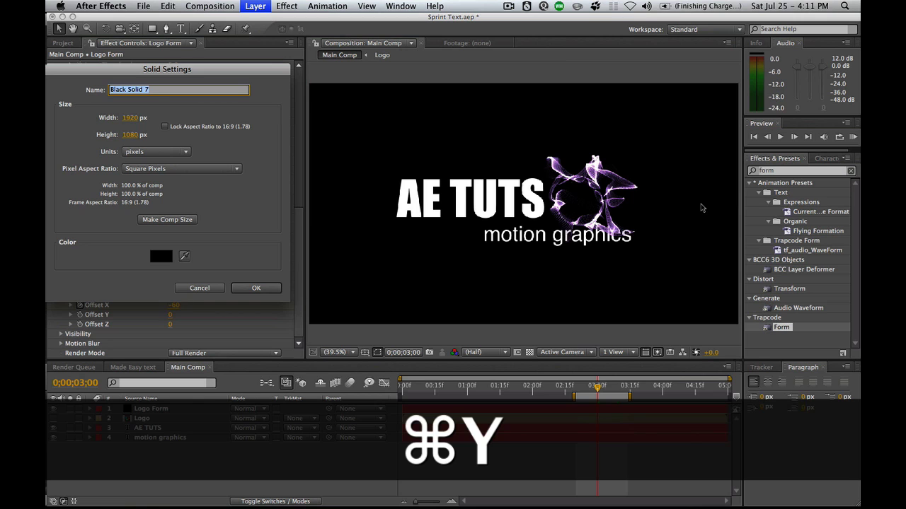
{"action": "key", "text": "shift"}
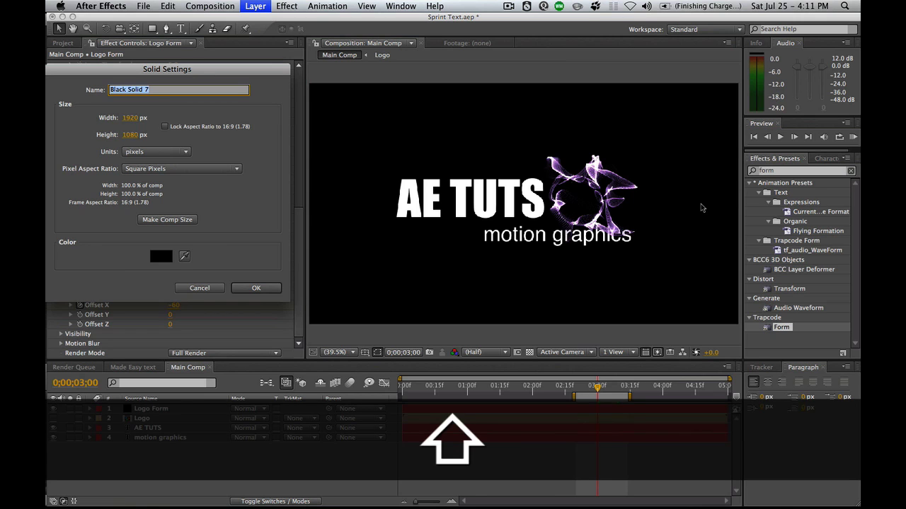
{"action": "type", "text": "Main Flare"}
{"action": "key", "text": "Return"}
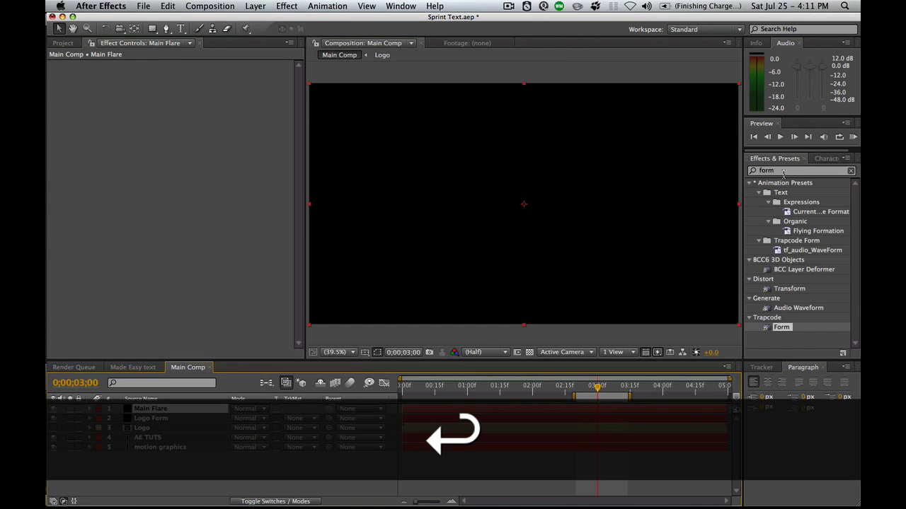
Search the effects for "flare" and apply Lens Flare to the Main Flare layer.
{"action": "left_click", "coordinate": [784, 170]}
{"action": "left_click_drag", "start_coordinate": [773, 172], "coordinate": [747, 167]}
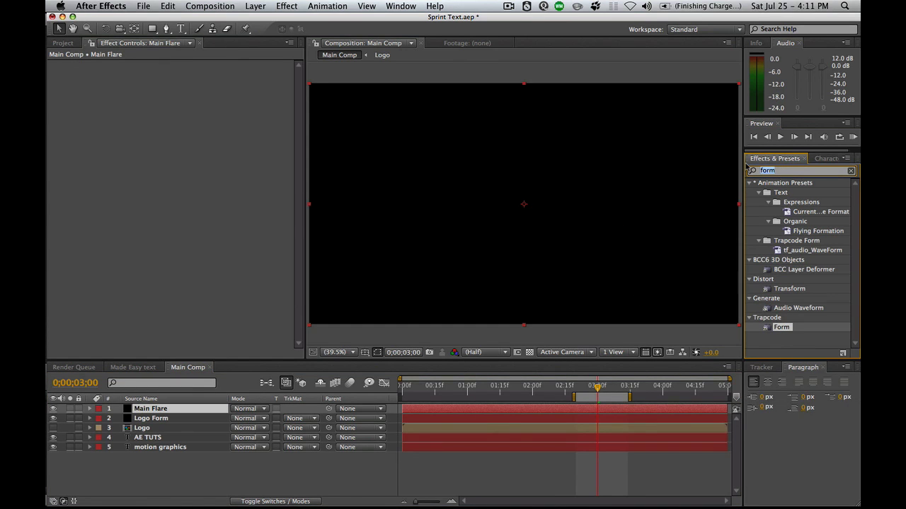
{"action": "type", "text": "flare"}
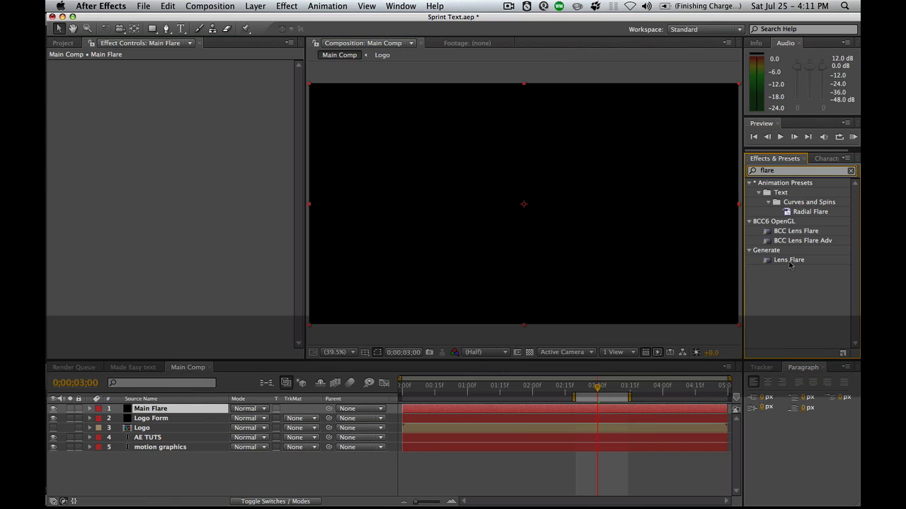
{"action": "double_click", "coordinate": [789, 260]}
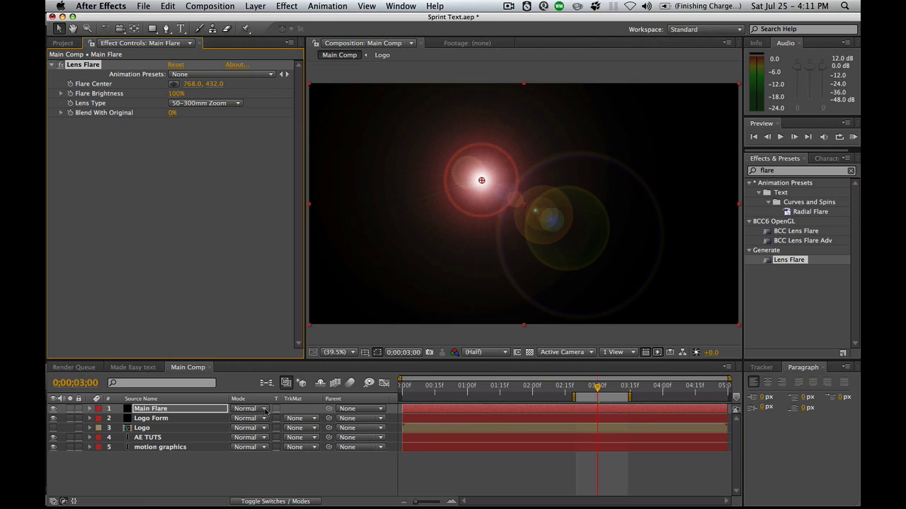
Set Main Flare's blending mode to Screen and place the flare center on the distorted logo at about 1216, 521.
{"action": "left_click", "coordinate": [262, 501]}
{"action": "left_click", "coordinate": [266, 501]}
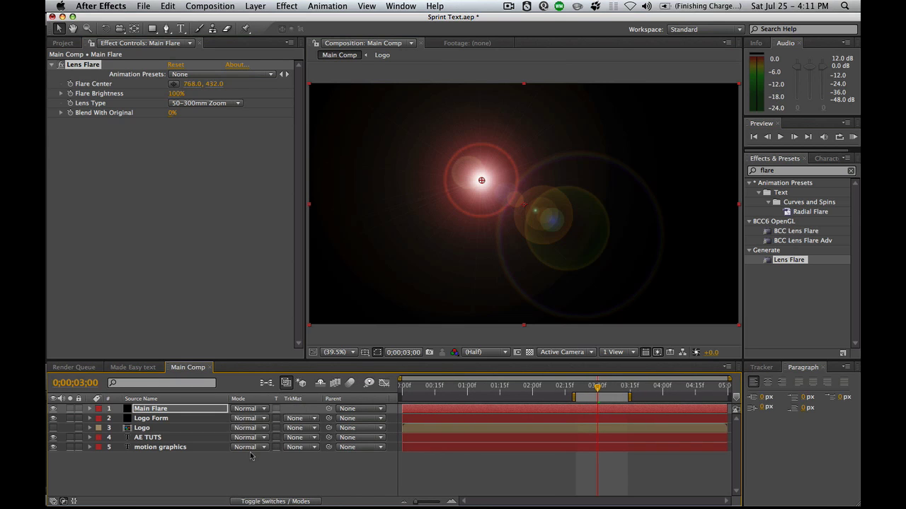
{"action": "left_click", "coordinate": [265, 409]}
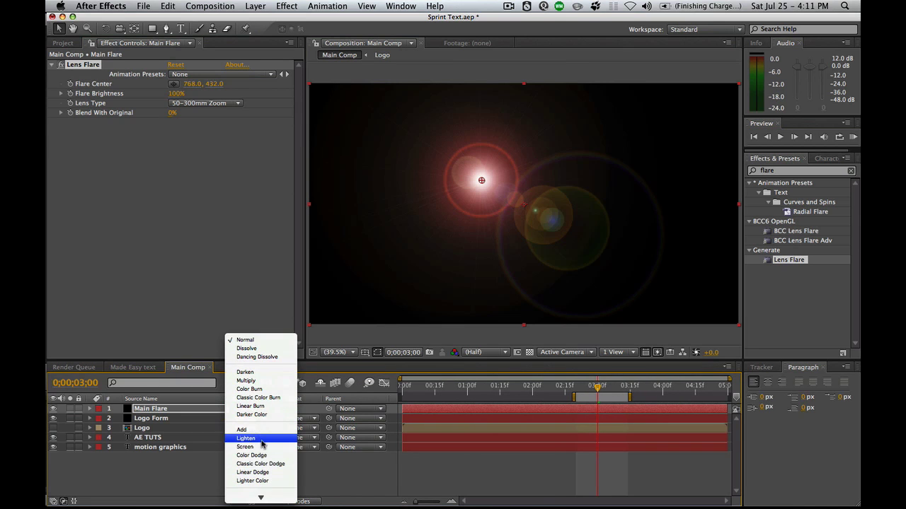
{"action": "left_click", "coordinate": [261, 448]}
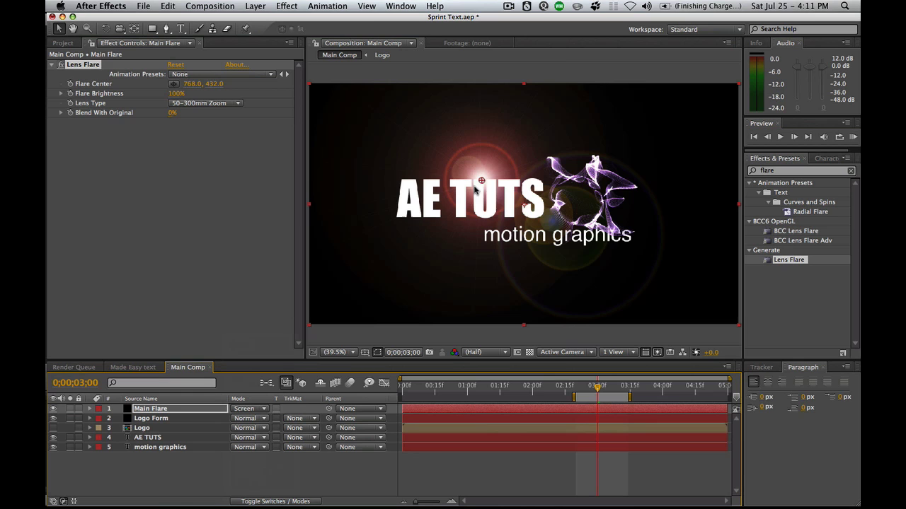
{"action": "left_click_drag", "start_coordinate": [481, 182], "coordinate": [584, 205]}
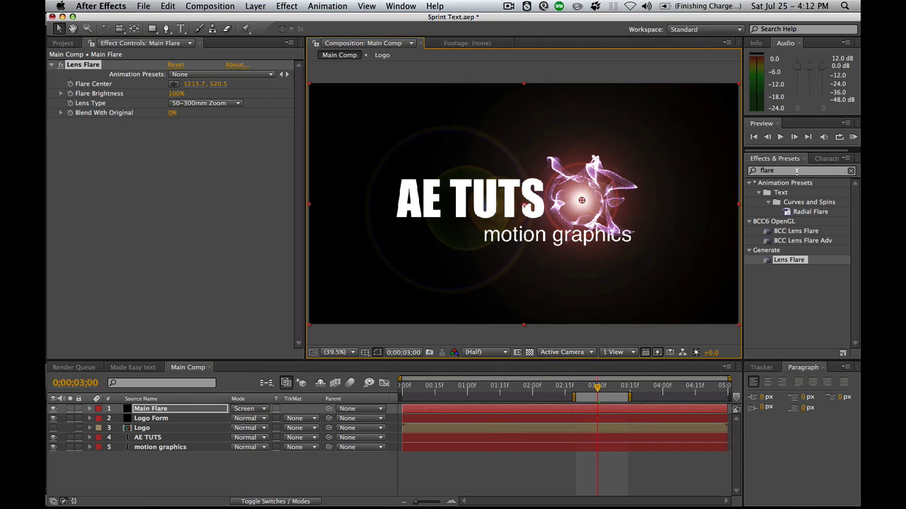
Search the effects for "curves" and add Curves to Main Flare below the Lens Flare effect.
{"action": "left_click", "coordinate": [781, 171]}
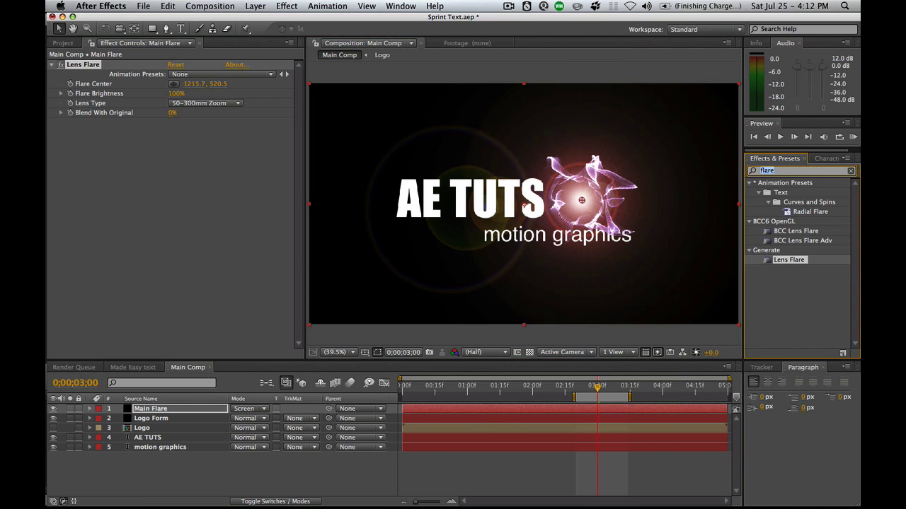
{"action": "type", "text": "curves"}
{"action": "left_click_drag", "start_coordinate": [778, 222], "coordinate": [227, 220]}
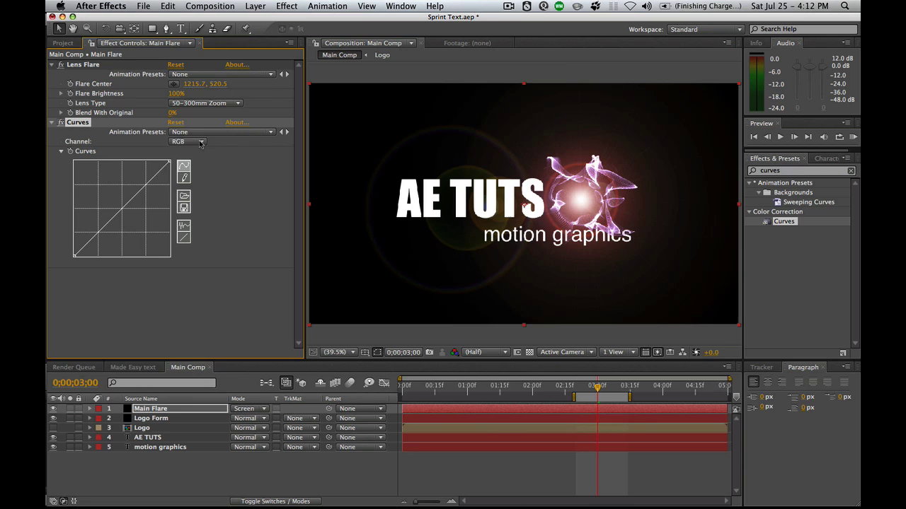
Pull the midtones of the Red channel down slightly in Main Flare's Curves effect.
{"action": "left_click", "coordinate": [199, 142]}
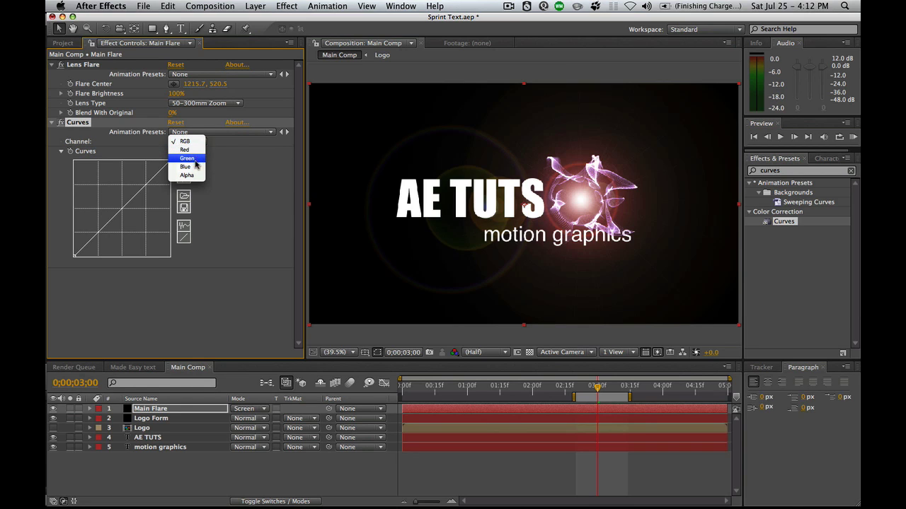
{"action": "left_click", "coordinate": [195, 168]}
{"action": "mouse_move", "coordinate": [125, 206]}
{"action": "left_mouse_down"}
{"action": "mouse_move", "coordinate": [125, 199]}
{"action": "mouse_move", "coordinate": [133, 207]}
{"action": "left_mouse_up"}
Raise the upper midtones of the Blue channel in Main Flare's Curves to tint the flare purple.
{"action": "left_click", "coordinate": [189, 142]}
{"action": "left_click", "coordinate": [194, 133]}
{"action": "left_click", "coordinate": [200, 141]}
{"action": "left_click", "coordinate": [186, 132]}
{"action": "left_click_drag", "start_coordinate": [132, 204], "coordinate": [142, 178]}
Pull the Green channel's midtones down in Main Flare's Curves, and return the displayed channel to Red.
{"action": "left_click", "coordinate": [188, 145]}
{"action": "left_click", "coordinate": [186, 159]}
{"action": "left_click", "coordinate": [147, 182]}
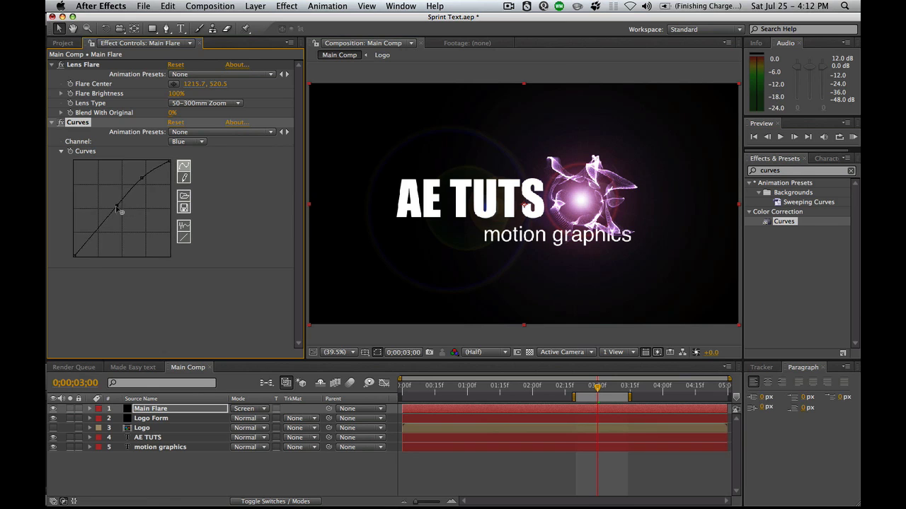
{"action": "mouse_move", "coordinate": [125, 198]}
{"action": "left_mouse_down"}
{"action": "mouse_move", "coordinate": [116, 206]}
{"action": "mouse_move", "coordinate": [137, 216]}
{"action": "mouse_move", "coordinate": [125, 197]}
{"action": "mouse_move", "coordinate": [139, 205]}
{"action": "left_mouse_up"}
{"action": "left_click", "coordinate": [187, 141]}
{"action": "left_click", "coordinate": [182, 133]}
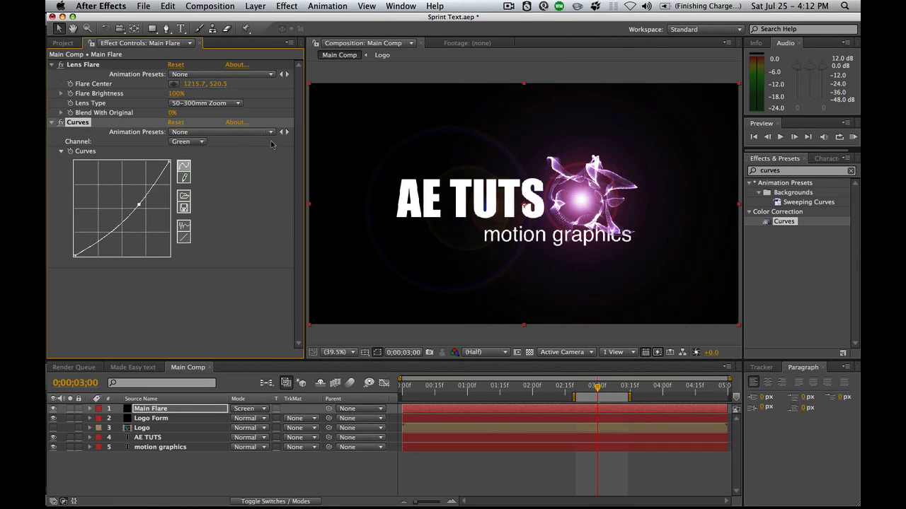
{"action": "left_click", "coordinate": [194, 145]}
{"action": "left_click", "coordinate": [185, 133]}
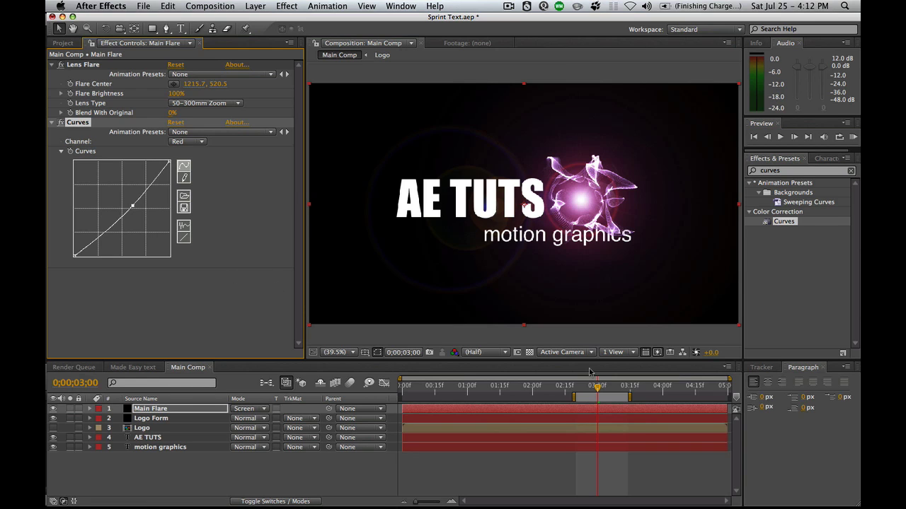
Show Logo Form's keyframes and enable keyframing for Main Flare's Flare Center at 0;00;03;00.
{"action": "left_click", "coordinate": [611, 411]}
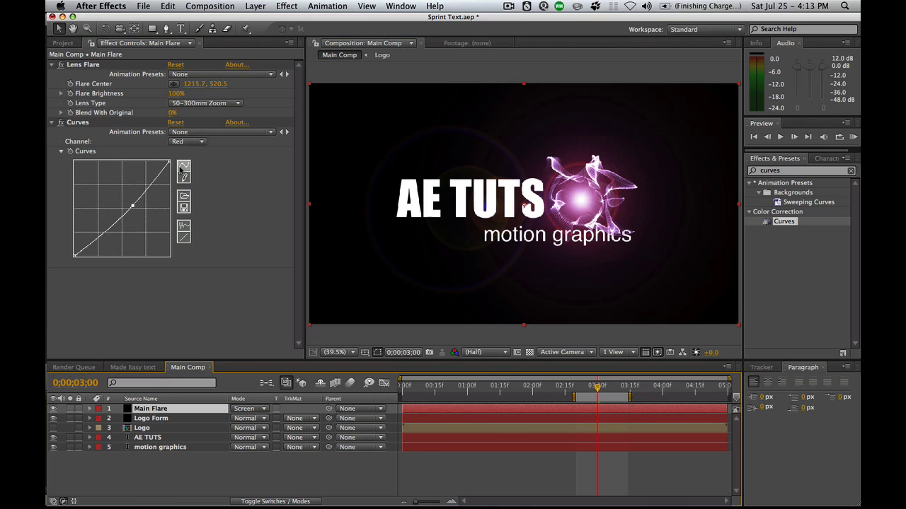
{"action": "left_click", "coordinate": [605, 419]}
{"action": "key", "text": "u"}
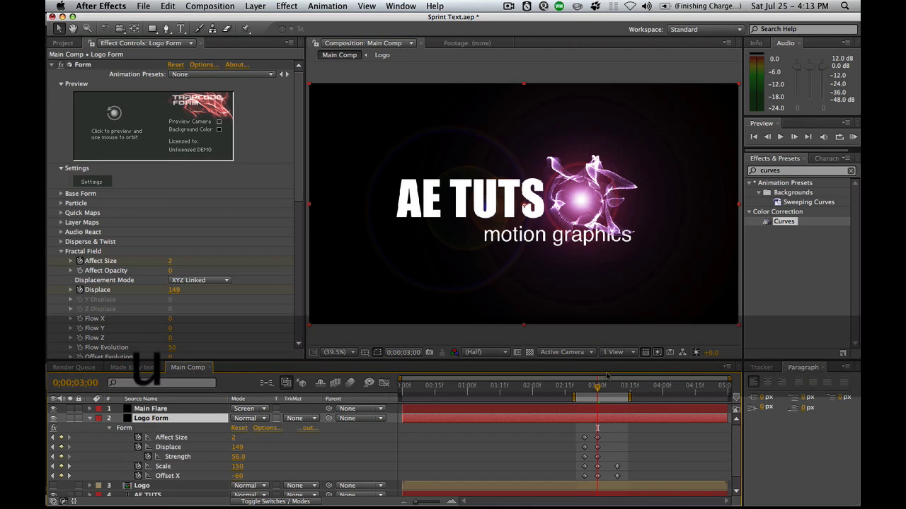
{"action": "left_click", "coordinate": [601, 410]}
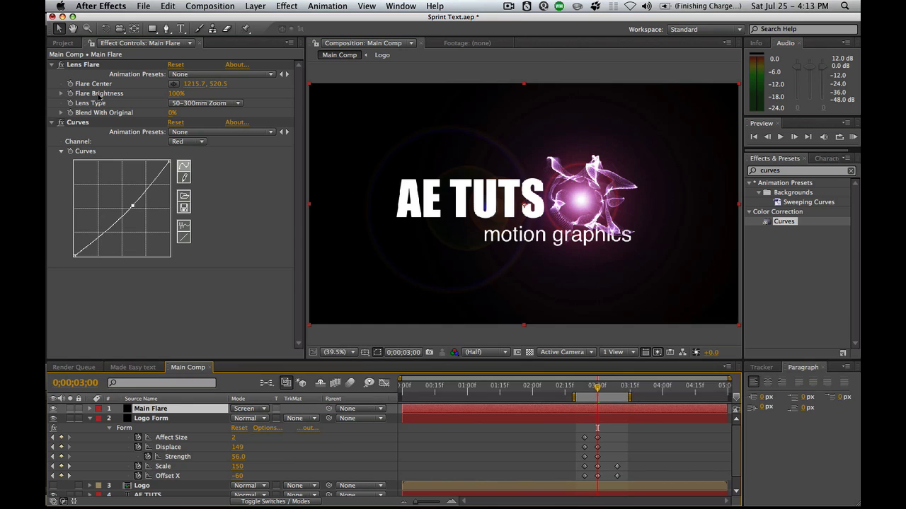
{"action": "left_click", "coordinate": [71, 85]}
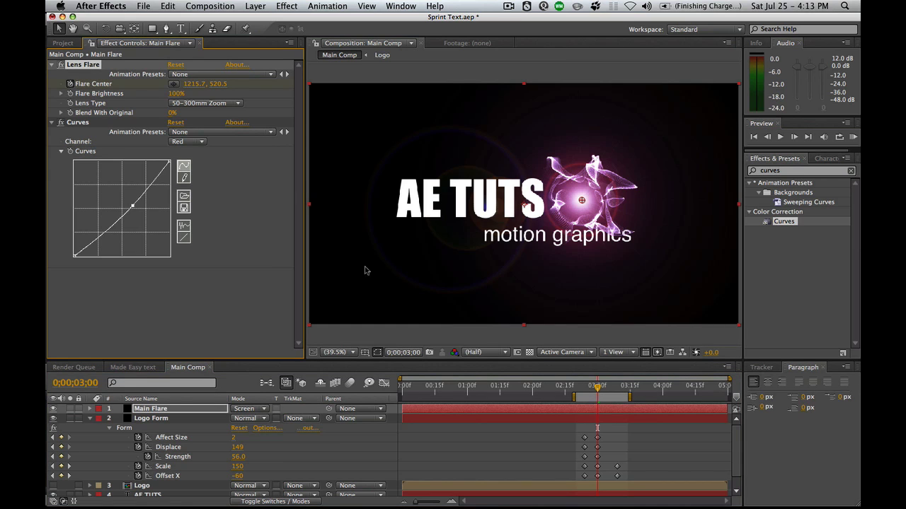
At the 0;00;02;24 keyframe, move the flare center onto the middle of the "ae" logo, about 1175, 521.
{"action": "key", "text": "j"}
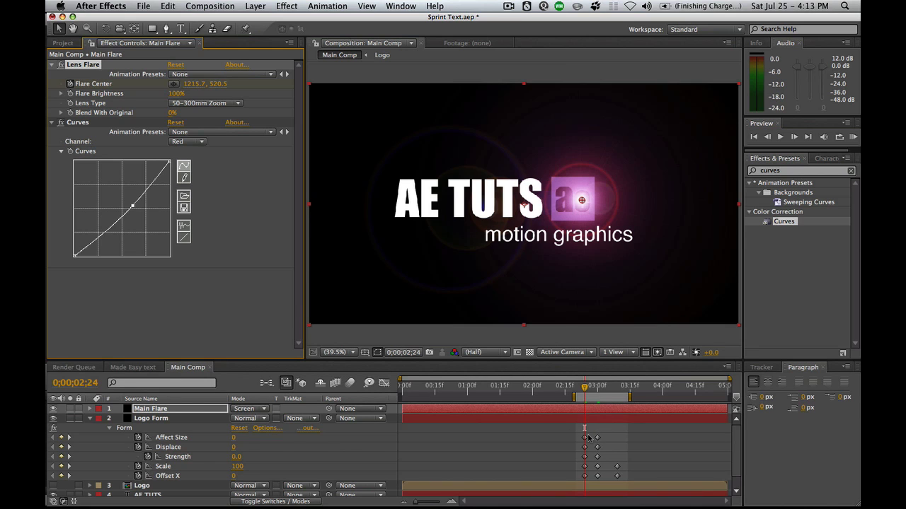
{"action": "key", "text": "k"}
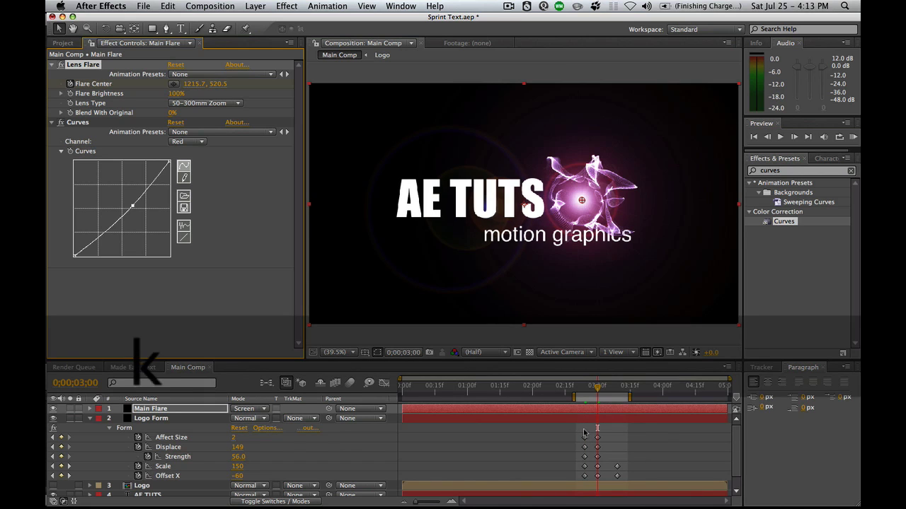
{"action": "key", "text": "j"}
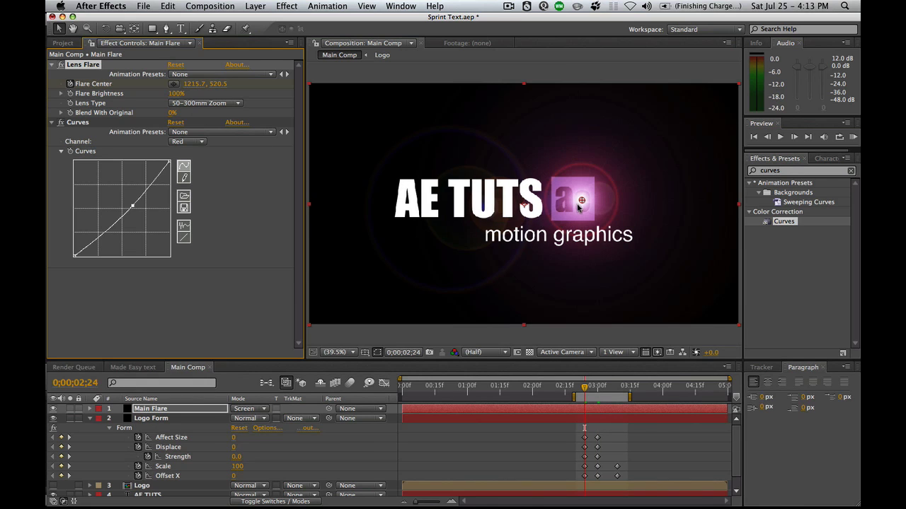
{"action": "left_click_drag", "start_coordinate": [581, 201], "coordinate": [573, 202]}
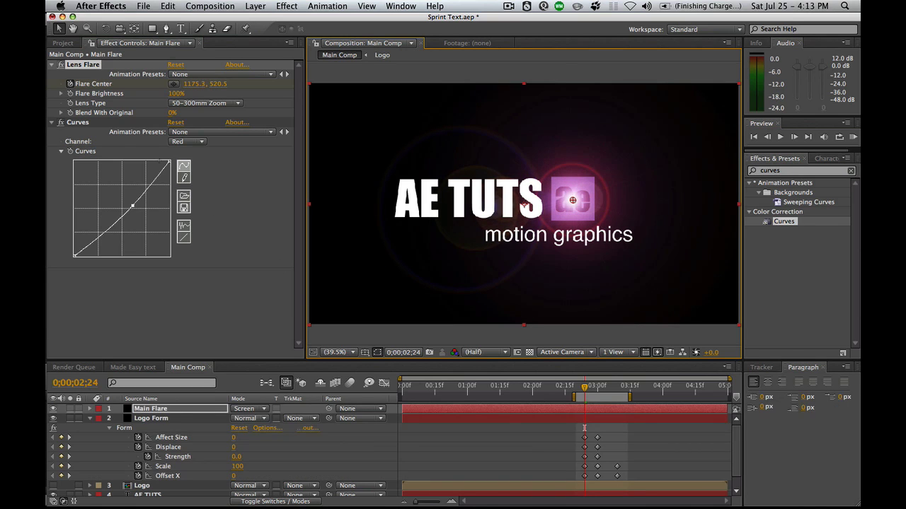
Enable keyframing for Flare Brightness at 0;00;02;24 and set it to 0%.
{"action": "left_click", "coordinate": [89, 120]}
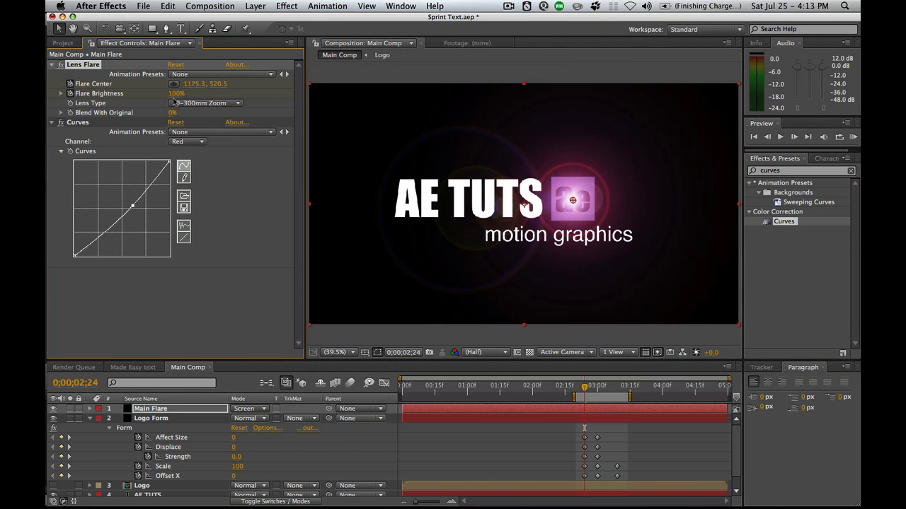
{"action": "left_click", "coordinate": [176, 93]}
{"action": "type", "text": "0"}
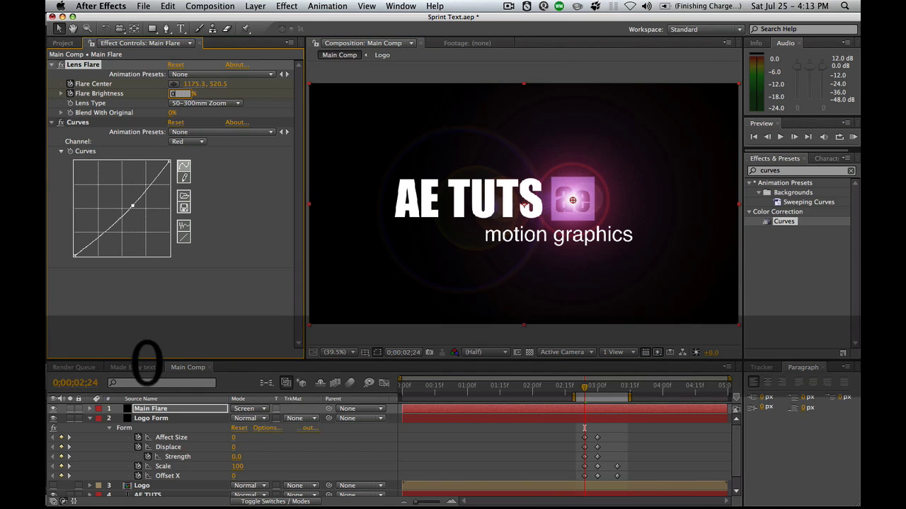
{"action": "key", "text": "Return"}
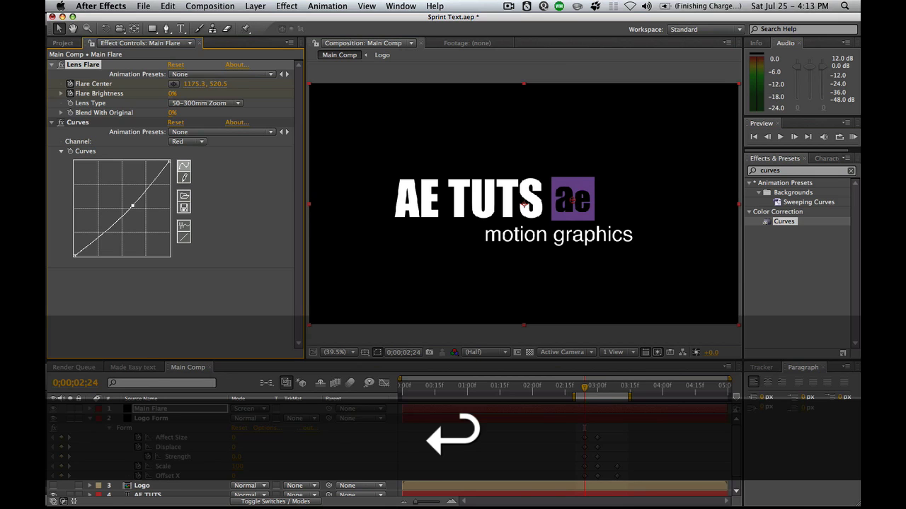
Set Flare Brightness to 140% at 0;00;03;00, and increase it to 151%.
{"action": "key", "text": "k"}
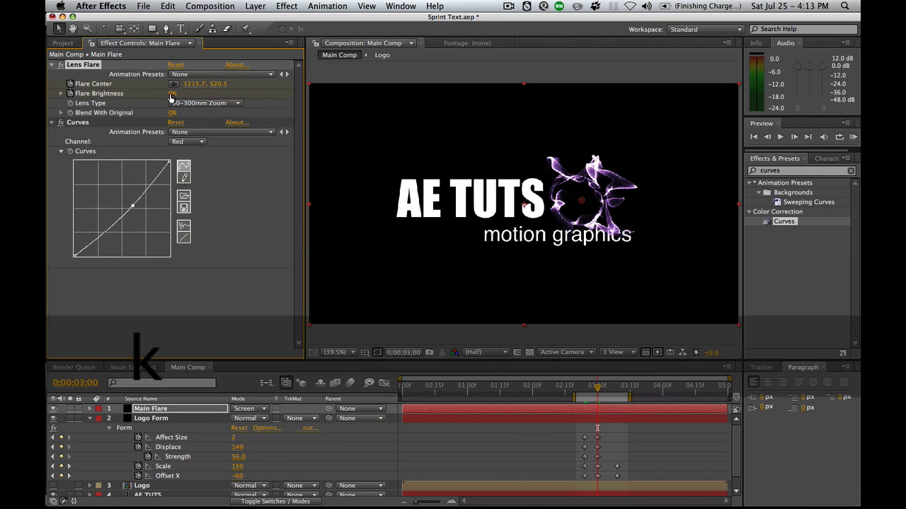
{"action": "left_click", "coordinate": [171, 94]}
{"action": "type", "text": "14"}
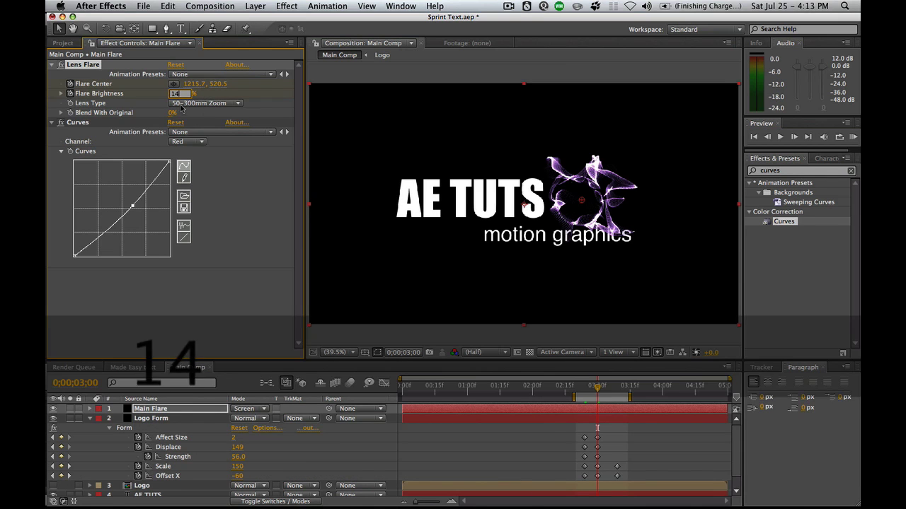
{"action": "type", "text": "0"}
{"action": "key", "text": "Return"}
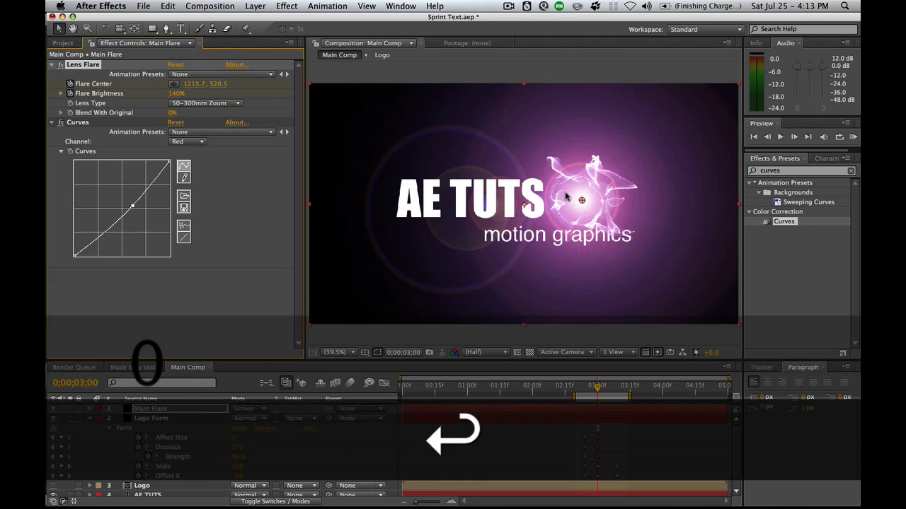
{"action": "left_click_drag", "start_coordinate": [177, 93], "coordinate": [182, 93]}
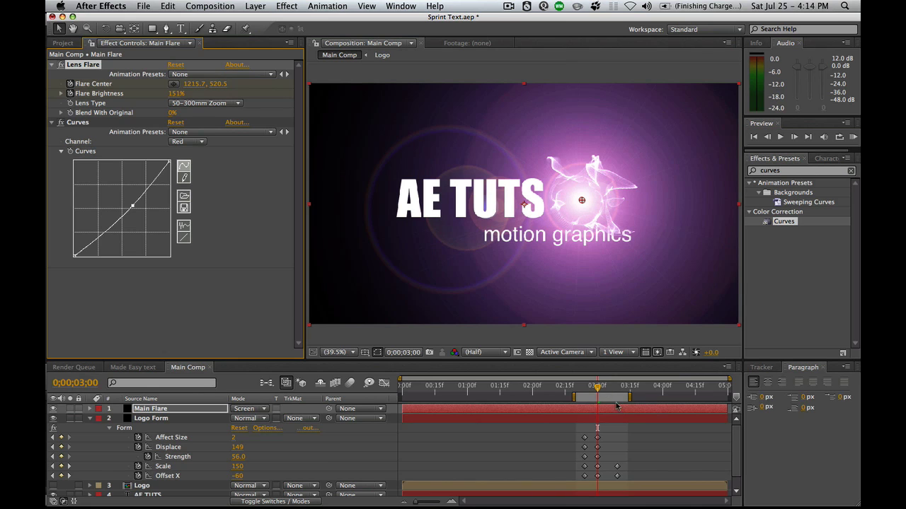
At 0;00;03;09, set Flare Brightness to 0% and move the flare center onto the shrunken logo, about 1406, 533.
{"action": "key", "text": "k"}
{"action": "left_click", "coordinate": [177, 94]}
{"action": "type", "text": "0"}
{"action": "key", "text": "Return"}
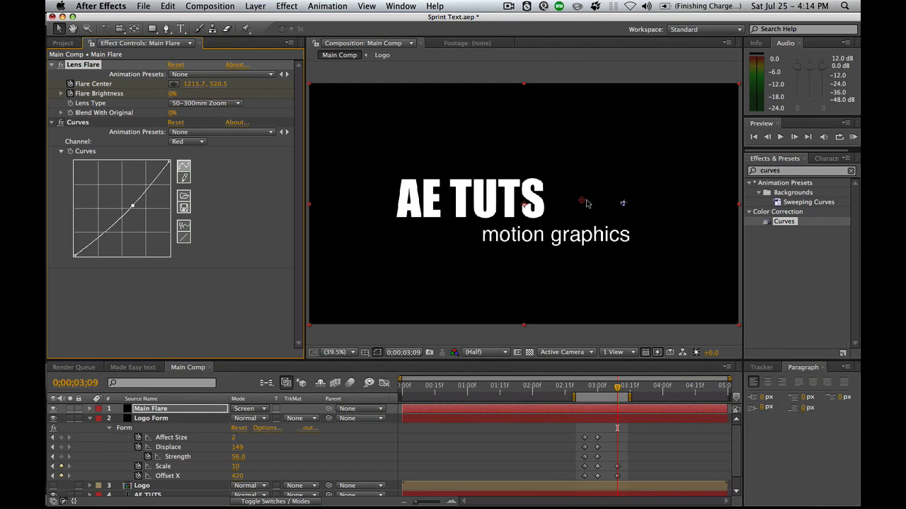
{"action": "left_click_drag", "start_coordinate": [582, 204], "coordinate": [622, 205]}
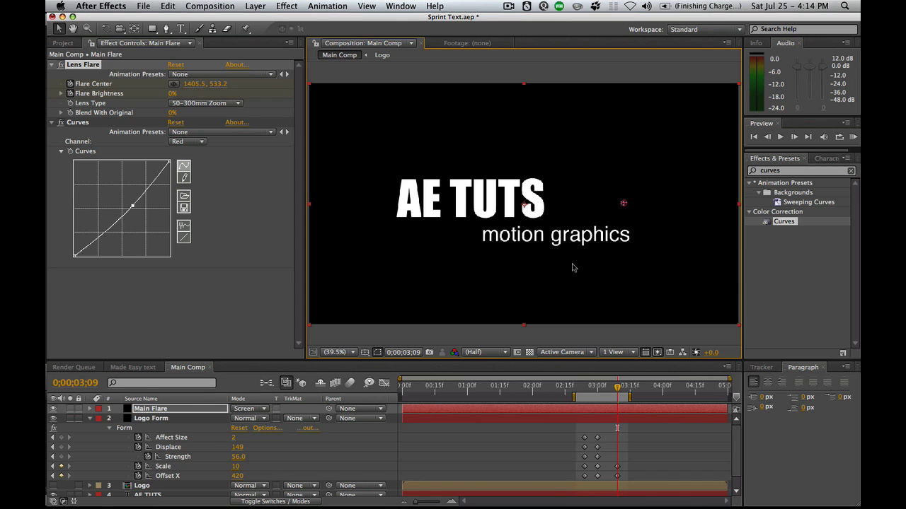
Scrub and play back the animation around 0;00;02;26 to check the flare's timing against the logo distortion.
{"action": "left_click", "coordinate": [615, 387]}
{"action": "left_click_drag", "start_coordinate": [614, 387], "coordinate": [589, 387]}
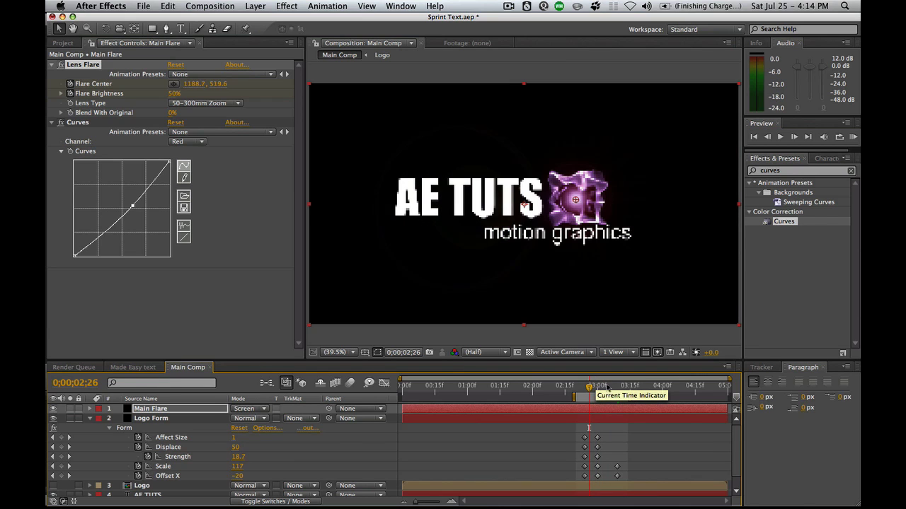
{"action": "key", "text": "space"}
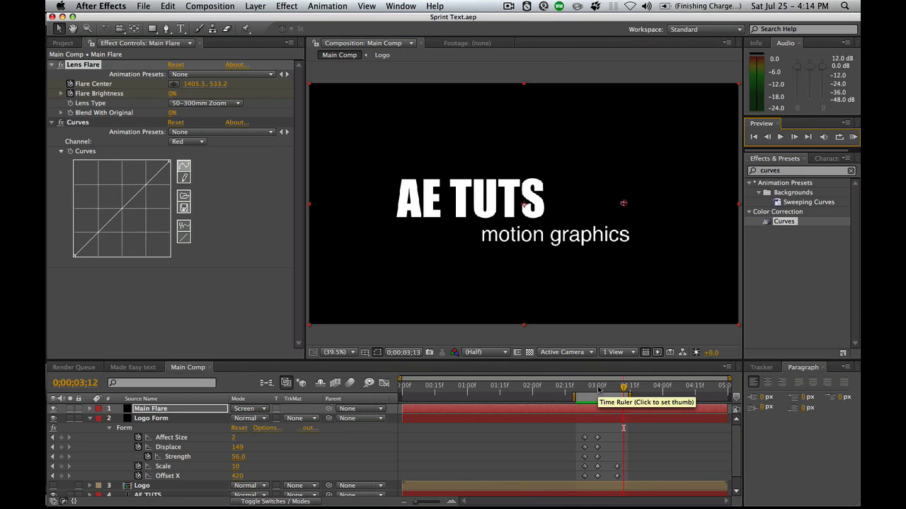
Set Logo Form's Scale to 170 at 0;00;03;00.
{"action": "left_click", "coordinate": [596, 387]}
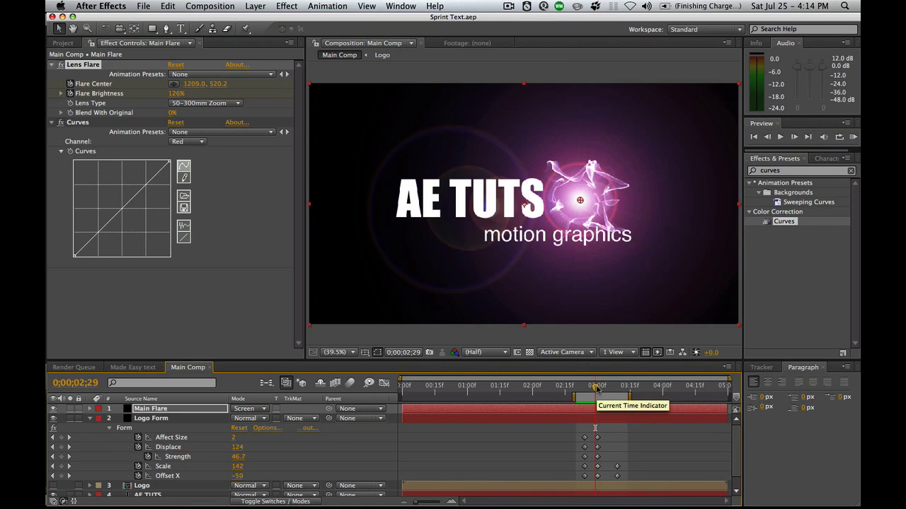
{"action": "left_click_drag", "start_coordinate": [597, 387], "coordinate": [598, 387]}
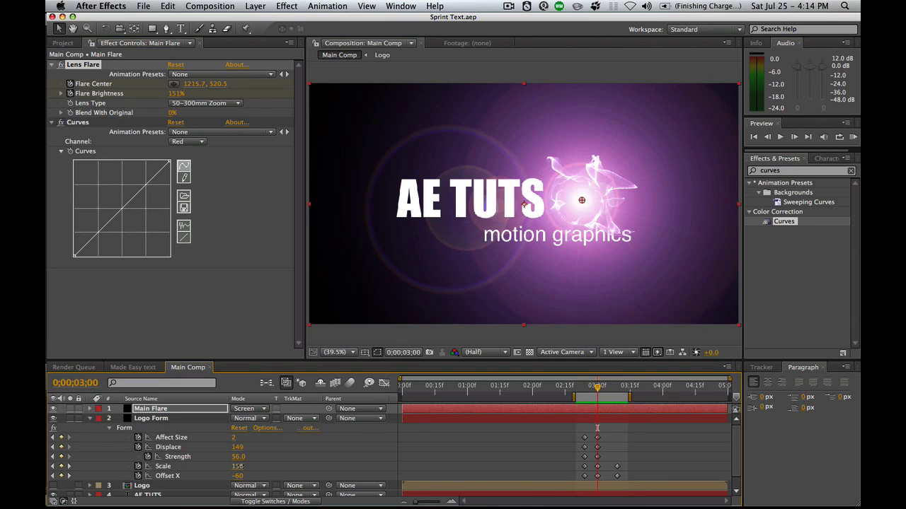
{"action": "left_click_drag", "start_coordinate": [239, 467], "coordinate": [240, 466]}
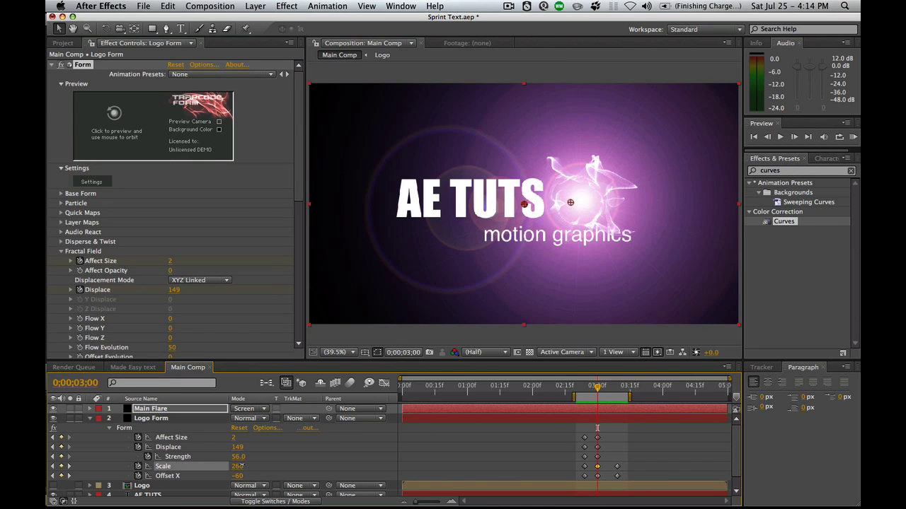
{"action": "left_click", "coordinate": [239, 467]}
{"action": "type", "text": "1"}
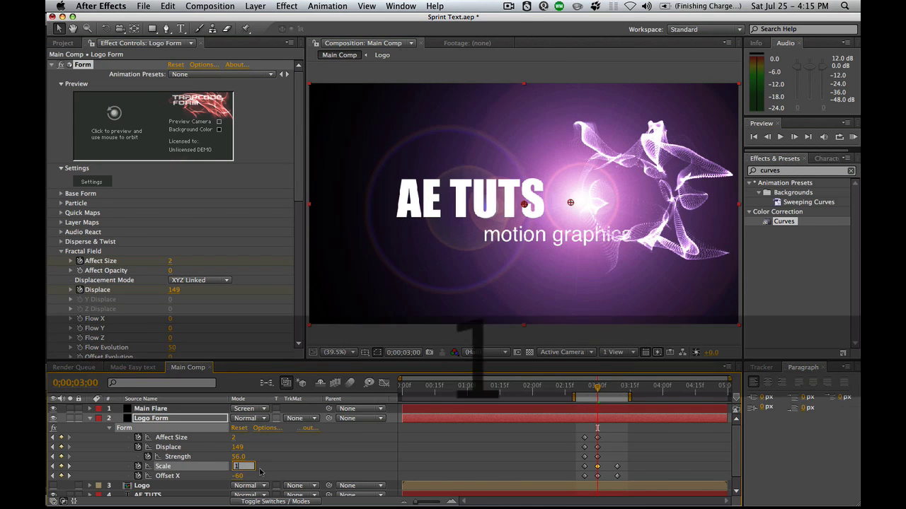
{"action": "type", "text": "70"}
{"action": "key", "text": "Return"}
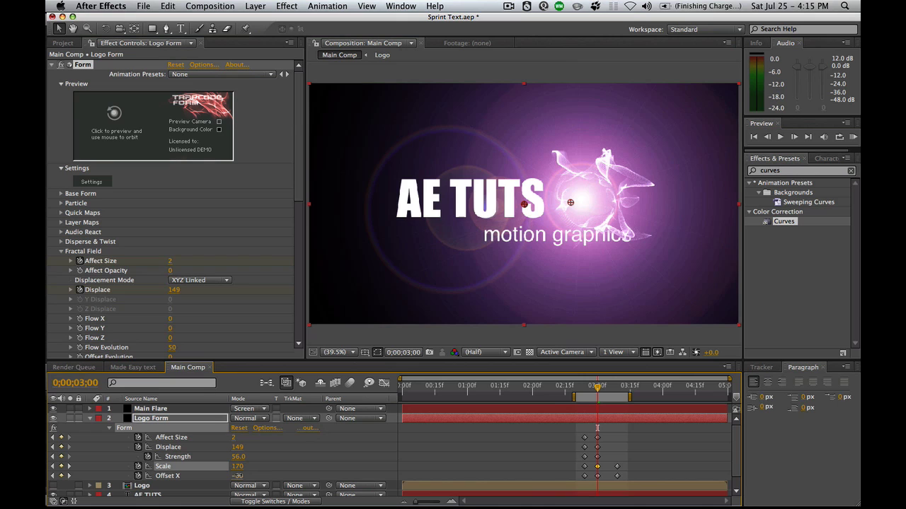
Set Logo Form's Offset X to -120 at 0;00;03;00, lining the distorted logo up with the flare.
{"action": "left_click", "coordinate": [237, 475]}
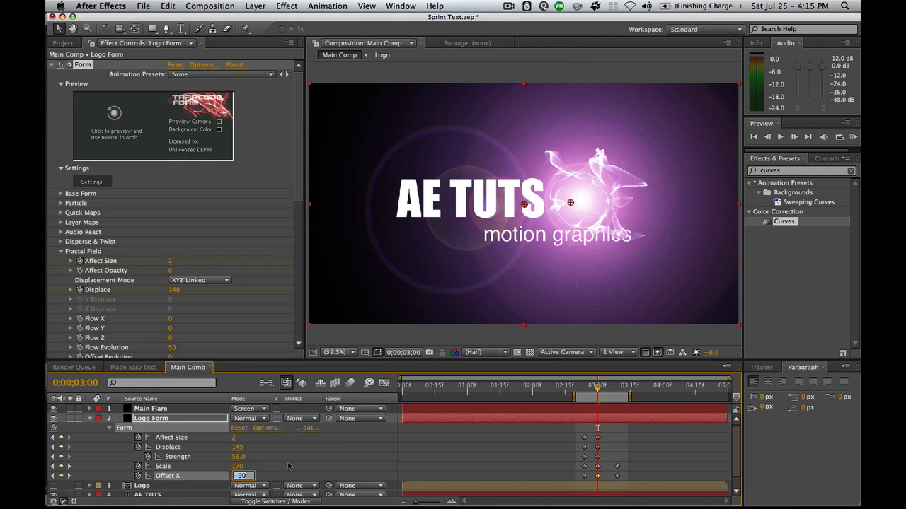
{"action": "key", "text": "shift+Down"}
{"action": "key", "text": "shift+Down"}
{"action": "key", "text": "shift+Down"}
{"action": "key", "text": "shift+Down"}
{"action": "key", "text": "shift+Down"}
{"action": "key", "text": "shift+Up"}
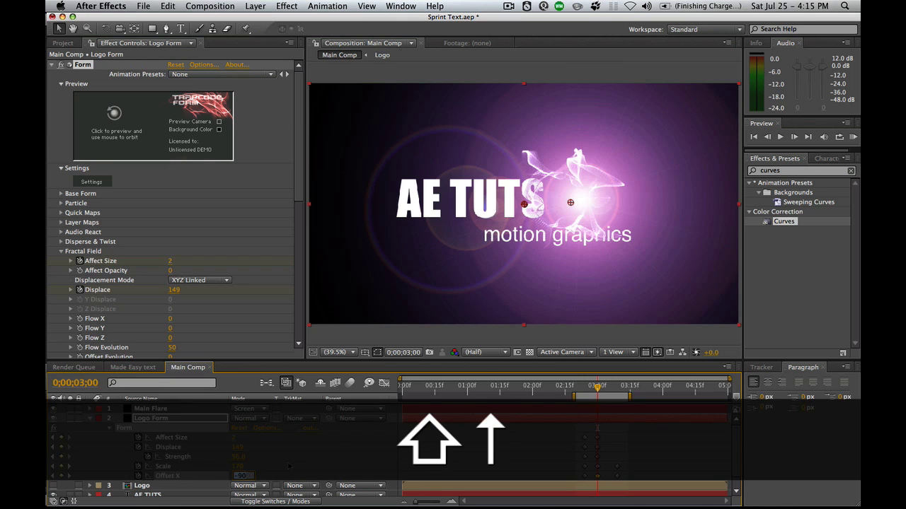
{"action": "key", "text": "shift+Down"}
{"action": "key", "text": "shift+Down"}
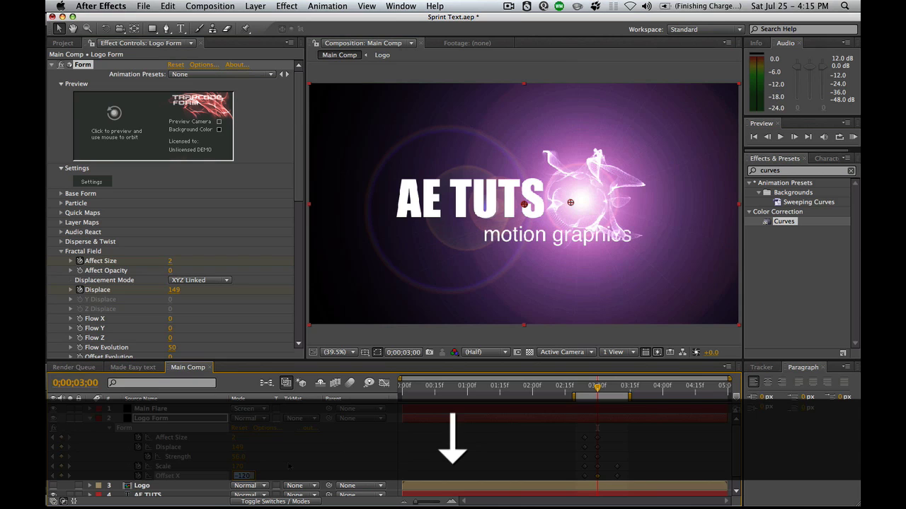
{"action": "key", "text": "shift+Down"}
{"action": "key", "text": "Return"}
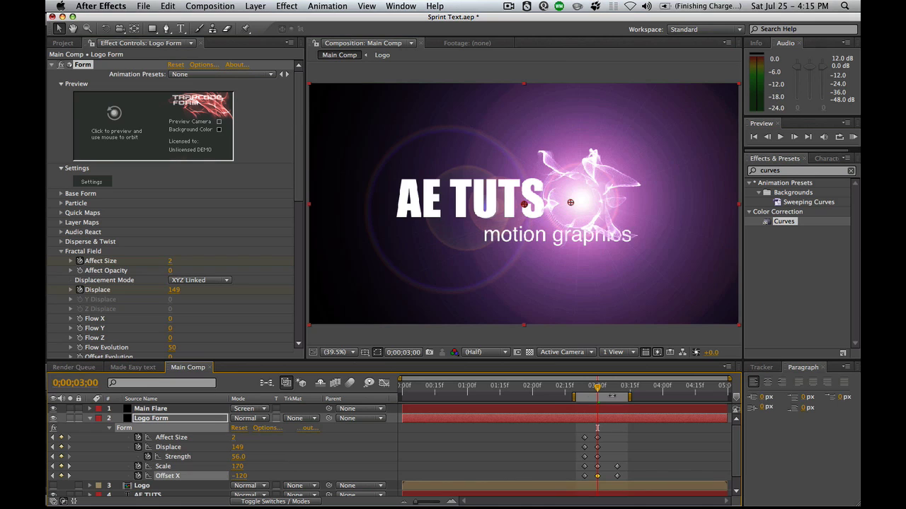
Move Logo Form's first keyframes and its last Scale and Offset X keyframes closer to 0;00;03;00, and collapse the layer's properties.
{"action": "left_click", "coordinate": [624, 429]}
{"action": "left_click_drag", "start_coordinate": [569, 427], "coordinate": [612, 480]}
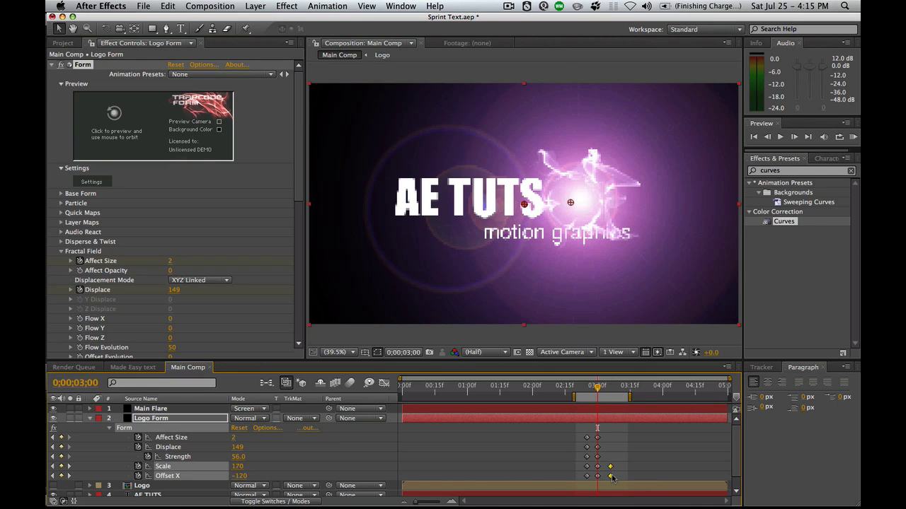
{"action": "left_click", "coordinate": [652, 422]}
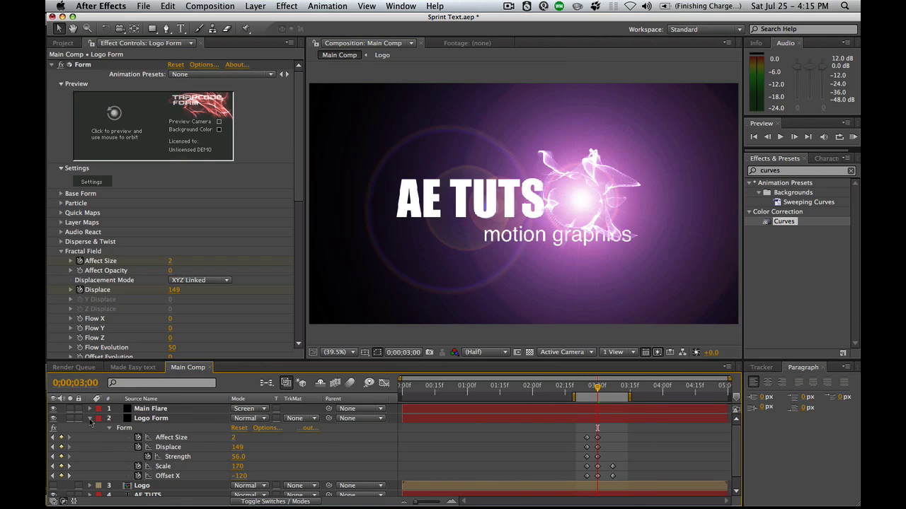
{"action": "left_click", "coordinate": [90, 419]}
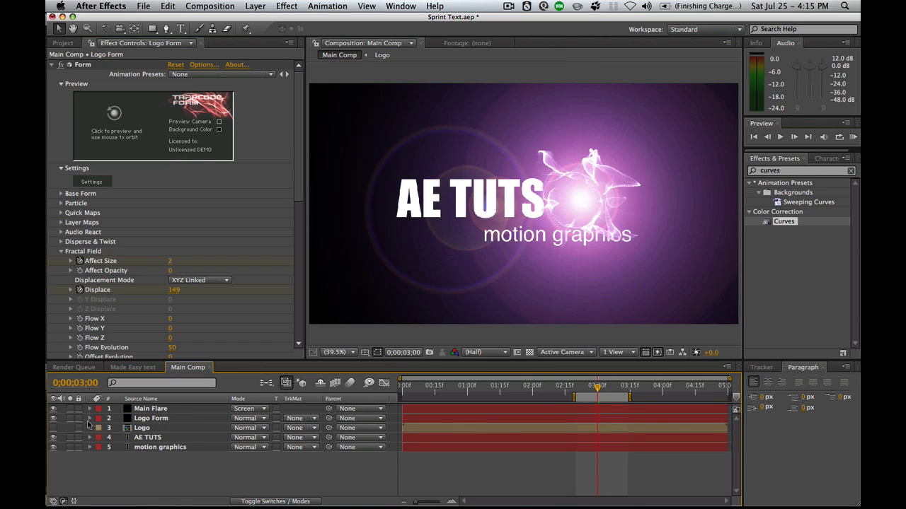
Draw a rectangular mask on the AE TUTS layer enclosing the whole text, with margin on every side.
{"action": "left_click", "coordinate": [159, 438]}
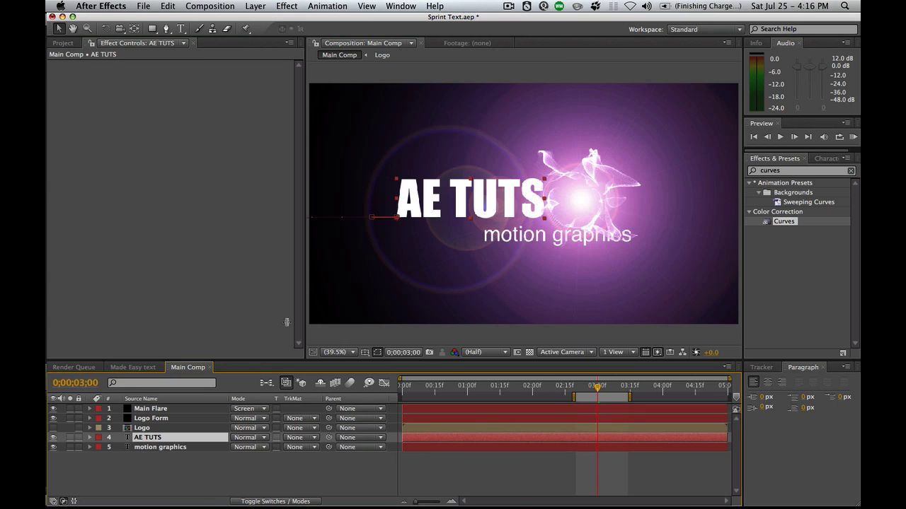
{"action": "left_click", "coordinate": [90, 438]}
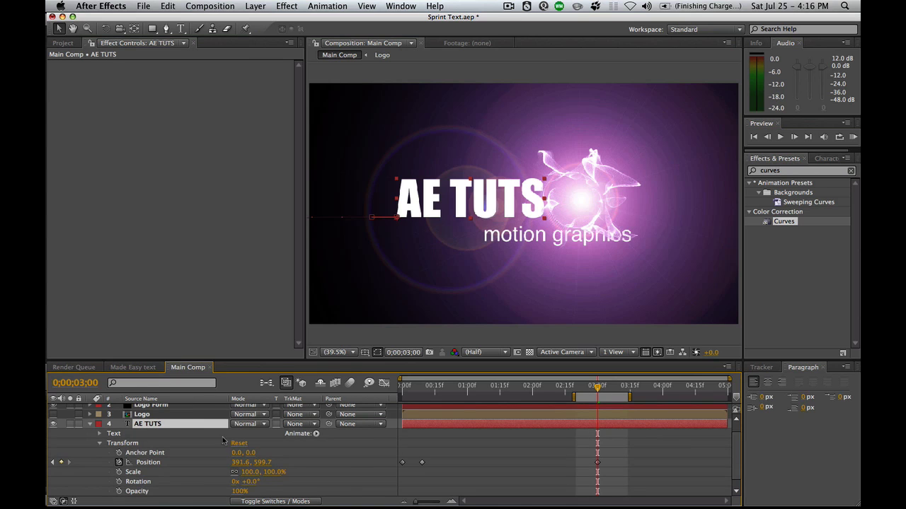
{"action": "left_click", "coordinate": [316, 434]}
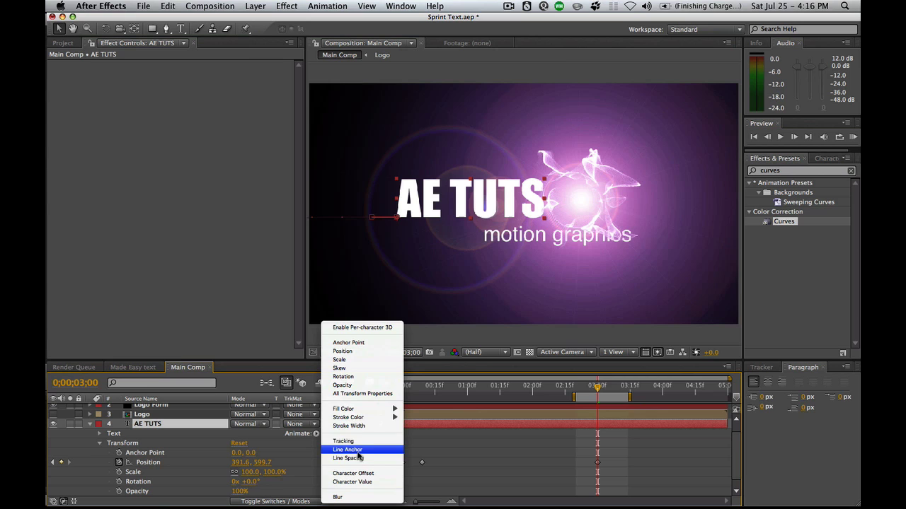
{"action": "left_click", "coordinate": [220, 298]}
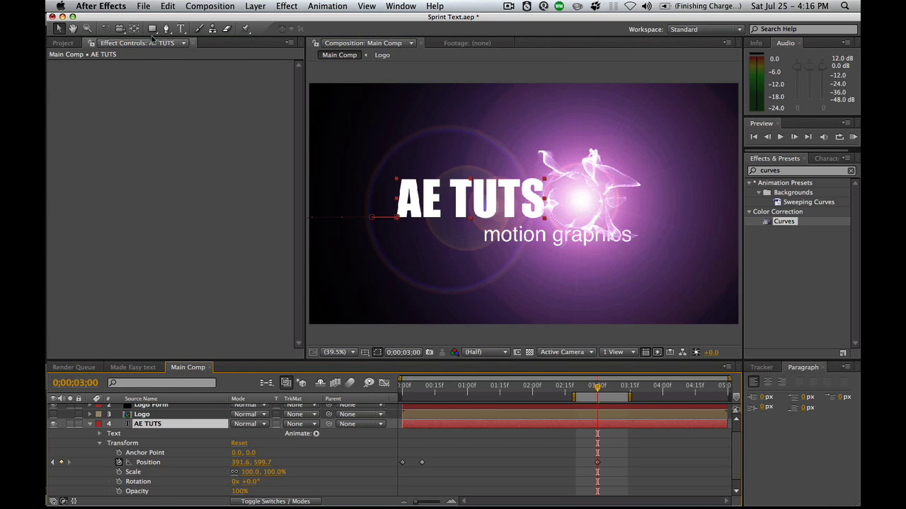
{"action": "left_click_drag", "start_coordinate": [152, 28], "coordinate": [183, 27]}
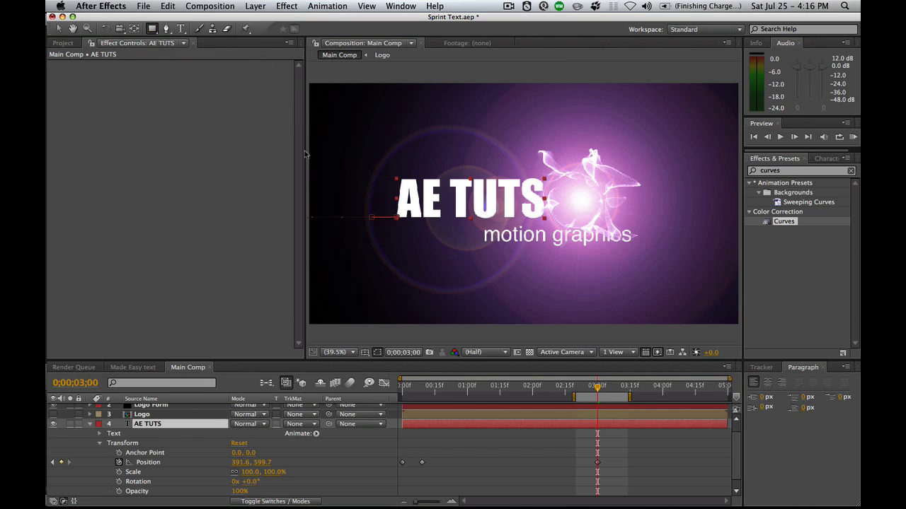
{"action": "mouse_move", "coordinate": [346, 152]}
{"action": "left_mouse_down"}
{"action": "mouse_move", "coordinate": [545, 247]}
{"action": "mouse_move", "coordinate": [581, 252]}
{"action": "mouse_move", "coordinate": [570, 250]}
{"action": "left_mouse_up"}
{"action": "scroll", "coordinate": [728, 444], "scroll_direction": "up", "scroll_amount": 2}
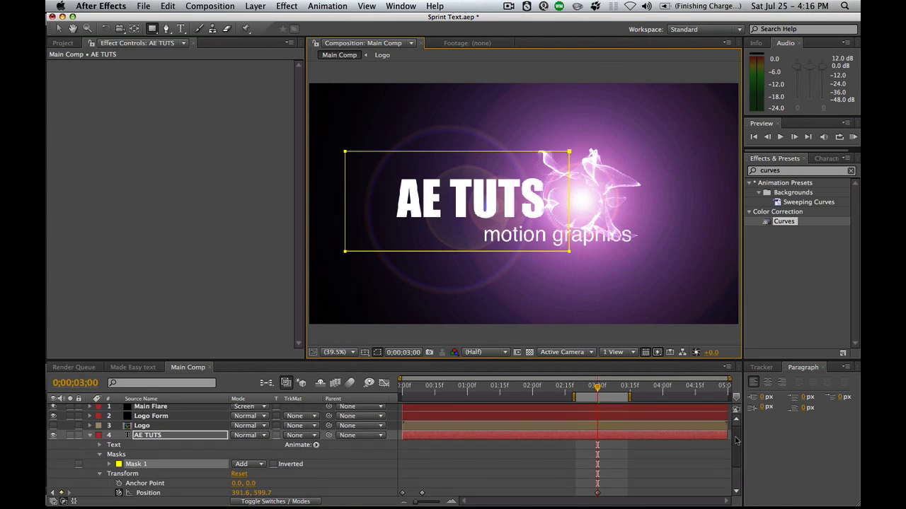
Reveal Logo Form's keyframes and move the current time to its first distortion keyframes at 0;00;02;25.
{"action": "left_click", "coordinate": [595, 387]}
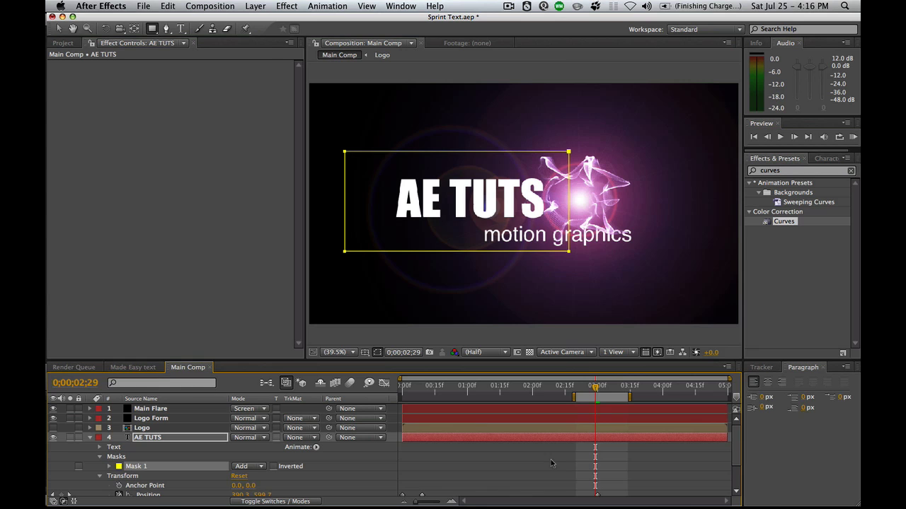
{"action": "left_click", "coordinate": [590, 418]}
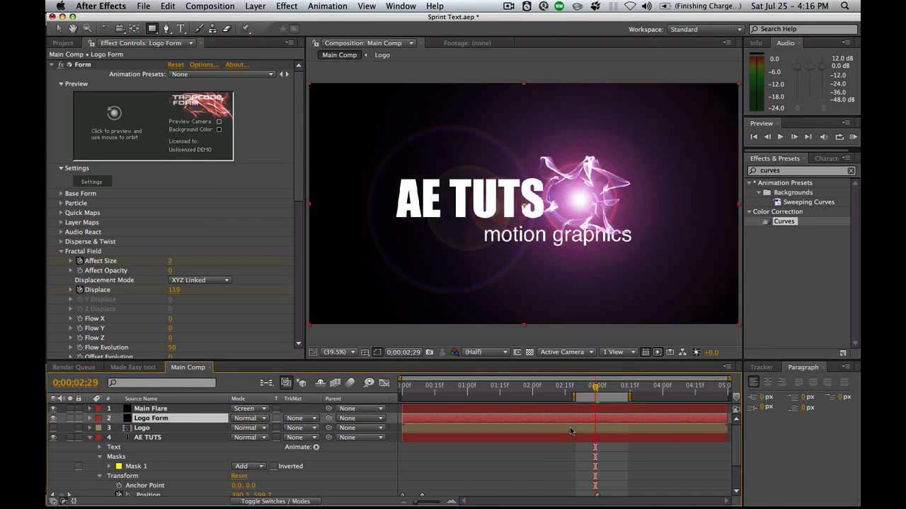
{"action": "key", "text": "u"}
{"action": "scroll", "coordinate": [736, 453], "scroll_direction": "down", "scroll_amount": 3}
{"action": "scroll", "coordinate": [736, 453], "scroll_direction": "up", "scroll_amount": 3}
{"action": "left_click_drag", "start_coordinate": [595, 387], "coordinate": [587, 387]}
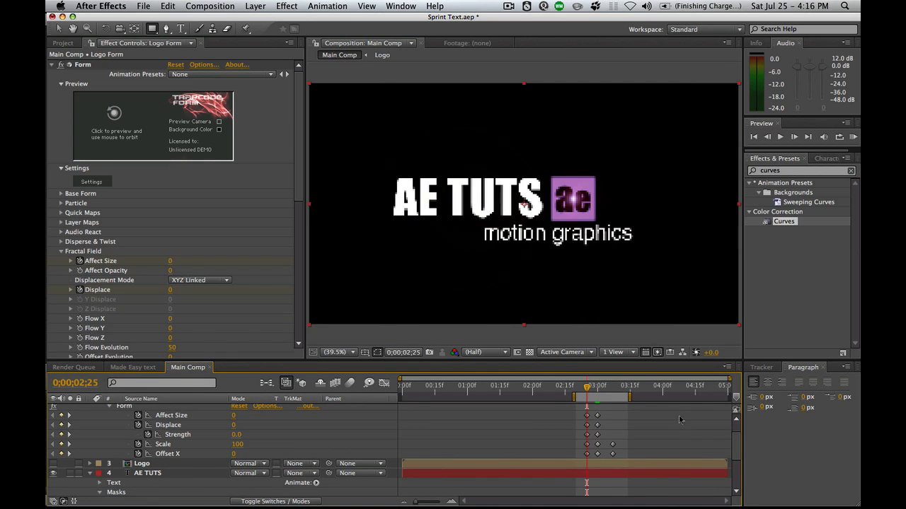
{"action": "key", "text": "j"}
{"action": "key", "text": "k"}
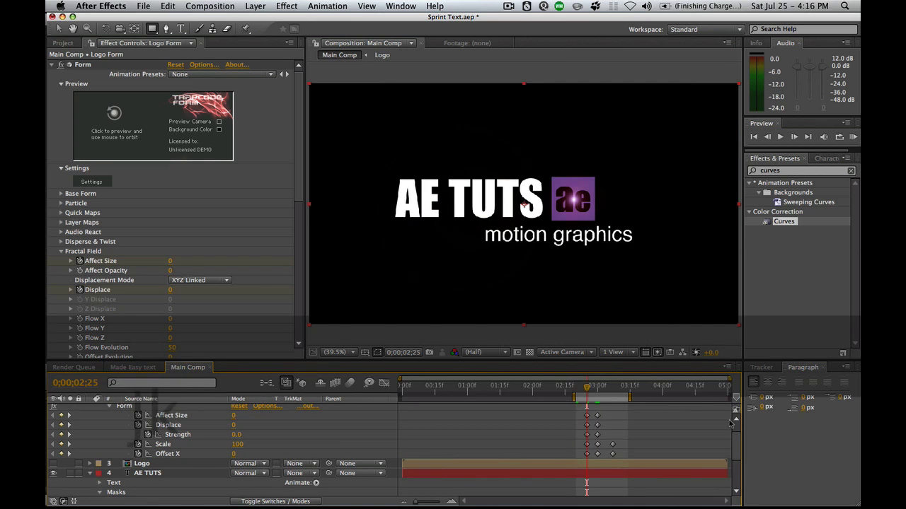
Add a Mask Path keyframe to AE TUTS's Mask 1 at 0;00;02;25.
{"action": "scroll", "coordinate": [732, 468], "scroll_direction": "down", "scroll_amount": 5}
{"action": "scroll", "coordinate": [732, 469], "scroll_direction": "down", "scroll_amount": 1}
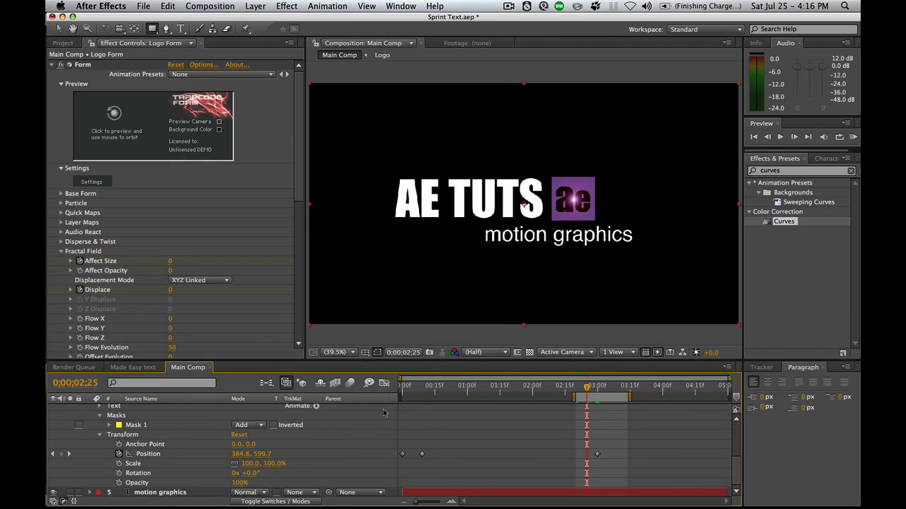
{"action": "left_click", "coordinate": [134, 425]}
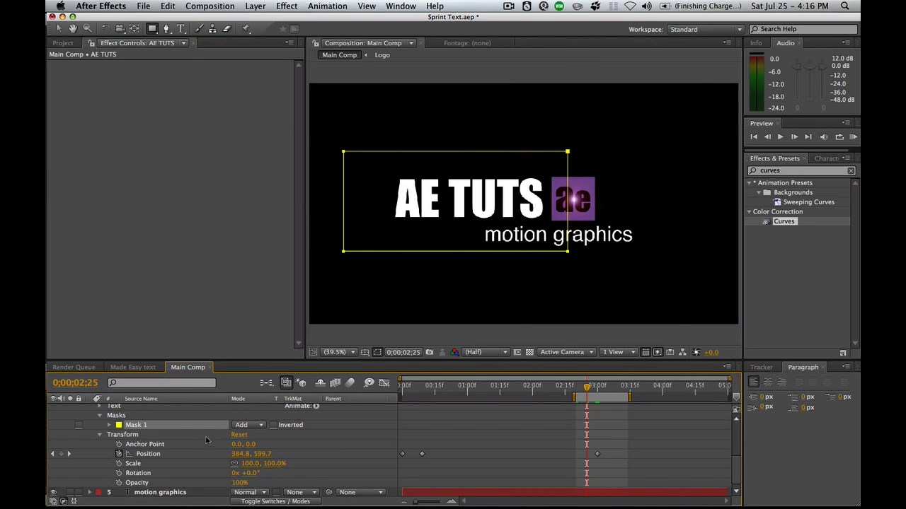
{"action": "key", "text": "m"}
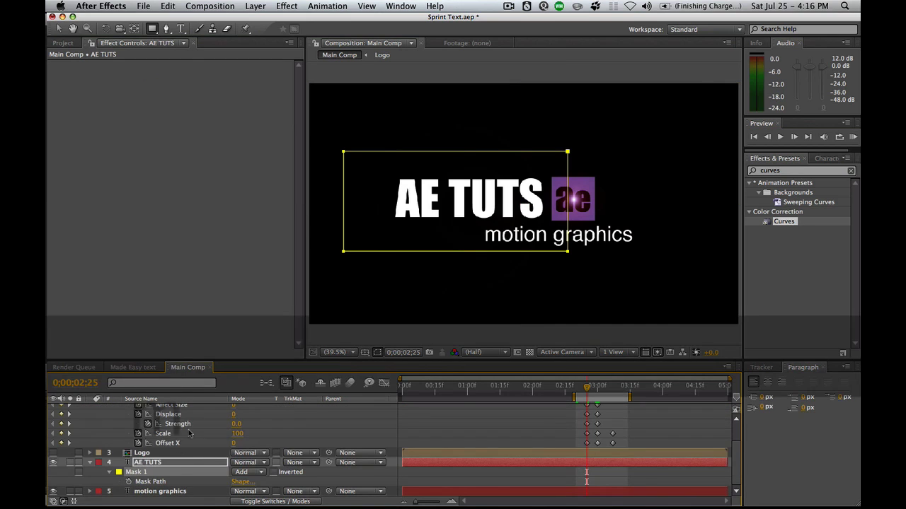
{"action": "left_click", "coordinate": [128, 483]}
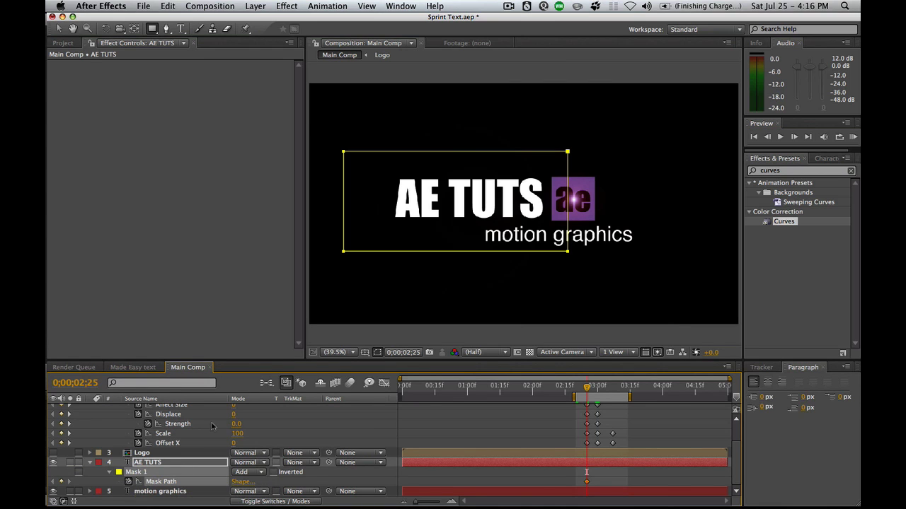
At 0;00;03;00, shrink Mask 1 from its left edge to a narrow strip beside the flare, hiding the AE TUTS text.
{"action": "left_click", "coordinate": [596, 388]}
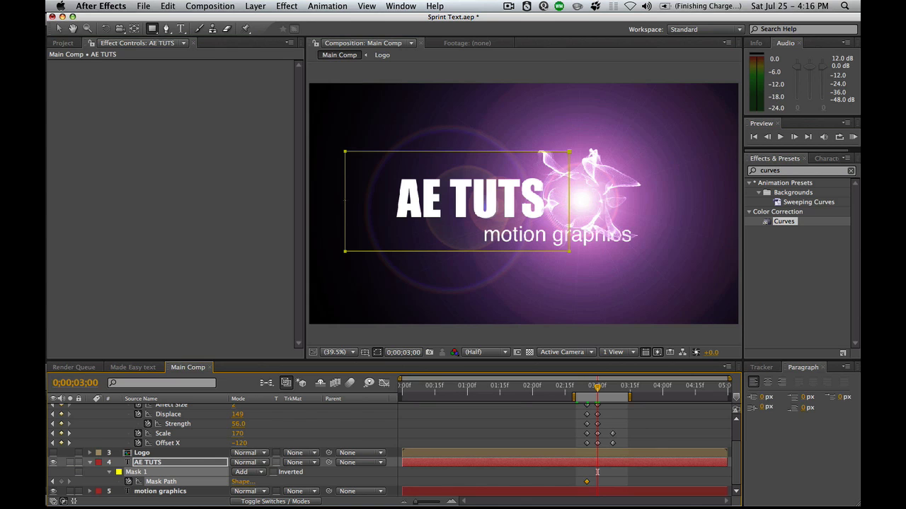
{"action": "key", "text": "v"}
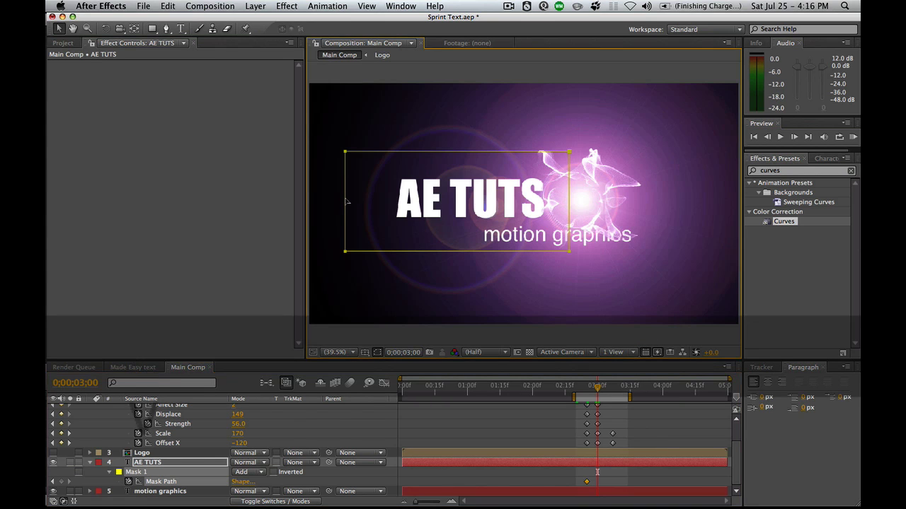
{"action": "double_click", "coordinate": [345, 202]}
{"action": "left_click_drag", "start_coordinate": [345, 202], "coordinate": [564, 210]}
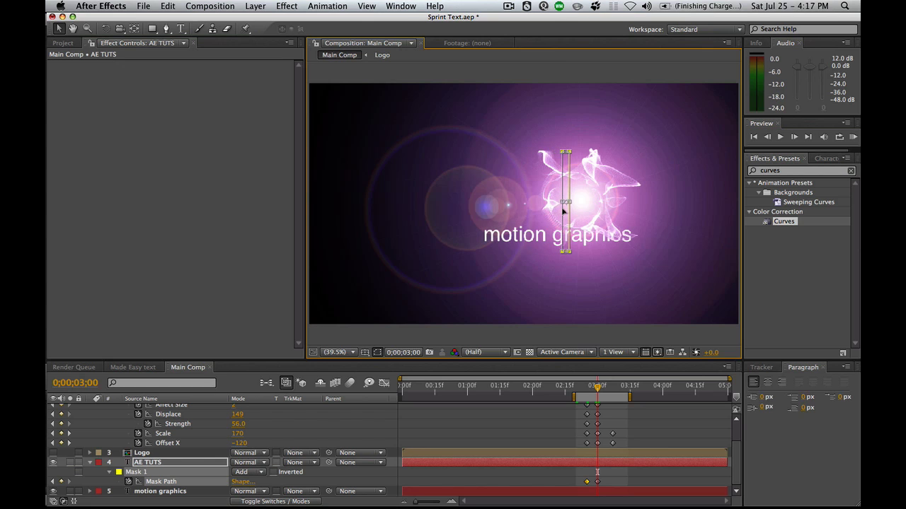
{"action": "key", "text": "Return"}
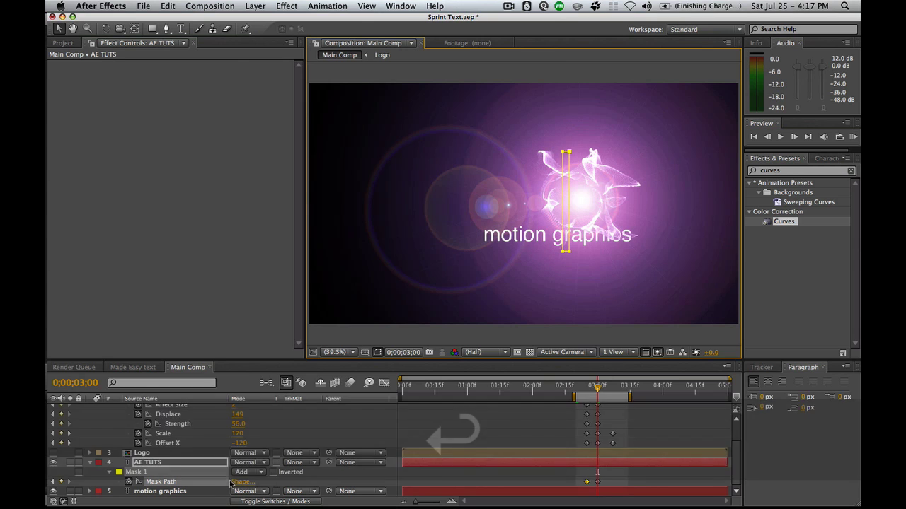
Set Mask 1's feather to 156 pixels and preview the text wipe with the work area starting slightly earlier.
{"action": "key", "text": "f"}
{"action": "left_click_drag", "start_coordinate": [246, 482], "coordinate": [260, 482]}
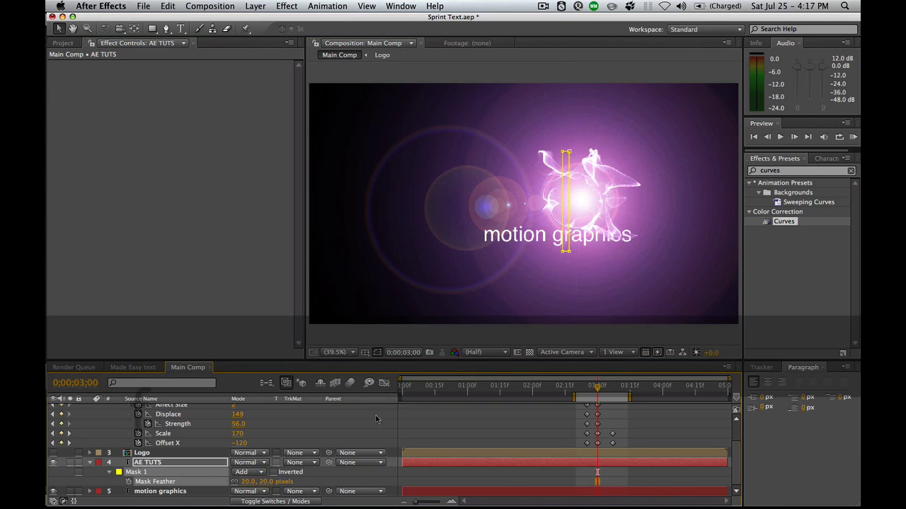
{"action": "left_click_drag", "start_coordinate": [598, 387], "coordinate": [594, 387]}
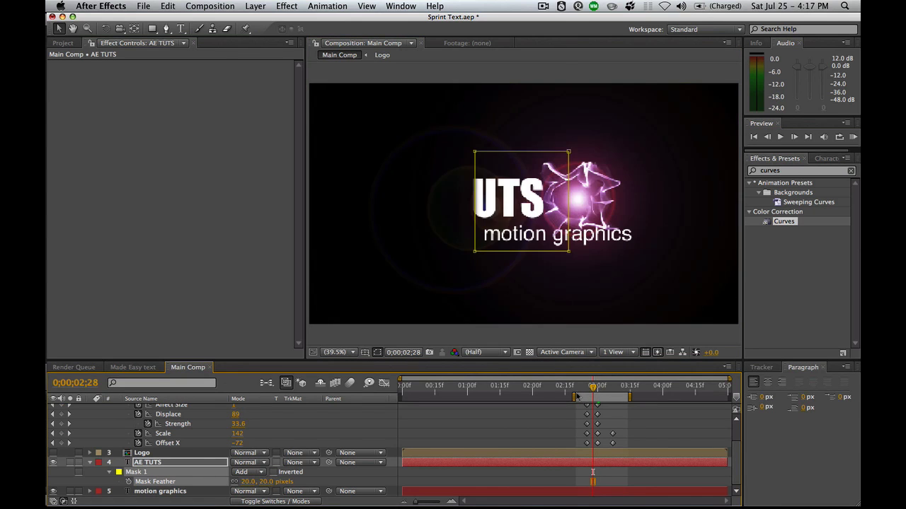
{"action": "left_click_drag", "start_coordinate": [255, 482], "coordinate": [329, 473]}
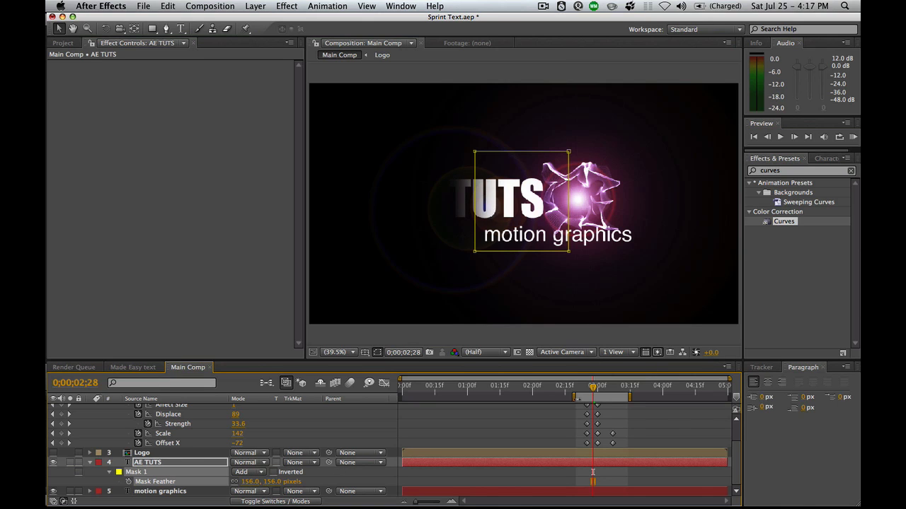
{"action": "left_click_drag", "start_coordinate": [571, 397], "coordinate": [564, 397]}
{"action": "left_click", "coordinate": [853, 137]}
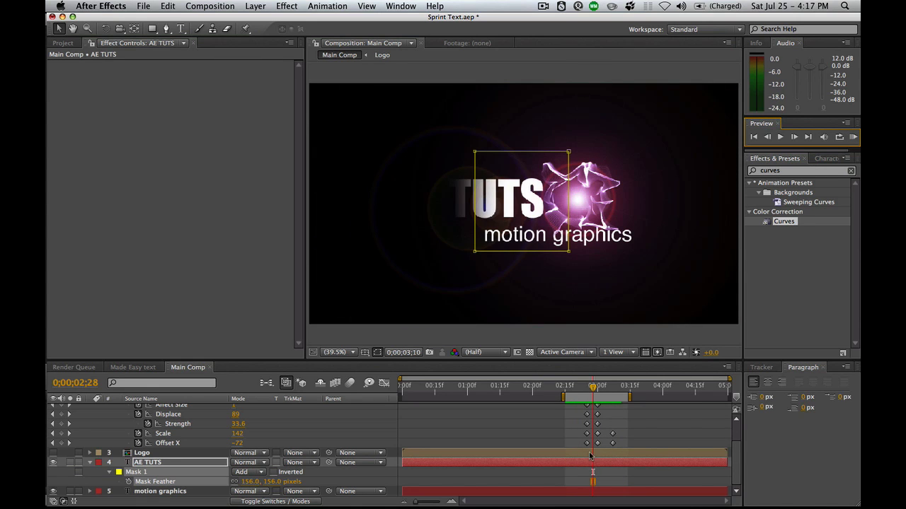
Reveal AE TUTS's keyframes and move the last Mask Path keyframe to 0;00;03;06.
{"action": "key", "text": "u"}
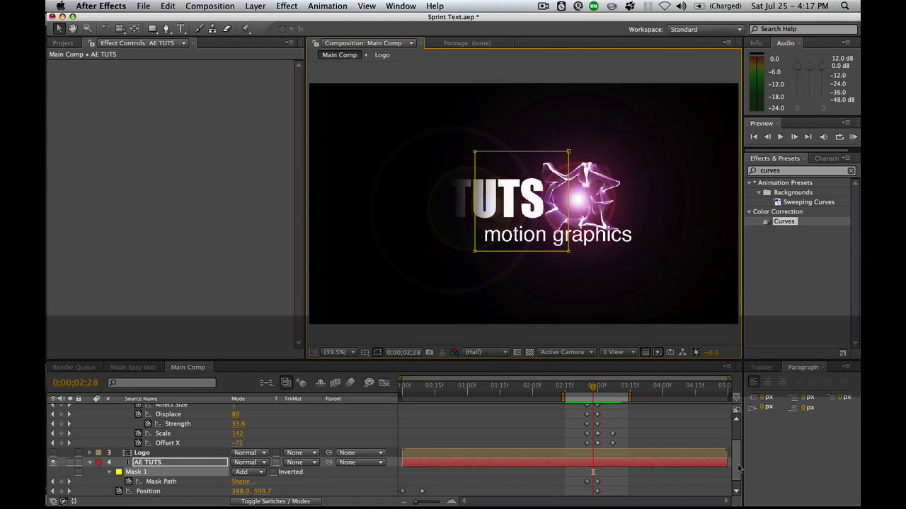
{"action": "left_click_drag", "start_coordinate": [599, 471], "coordinate": [608, 474]}
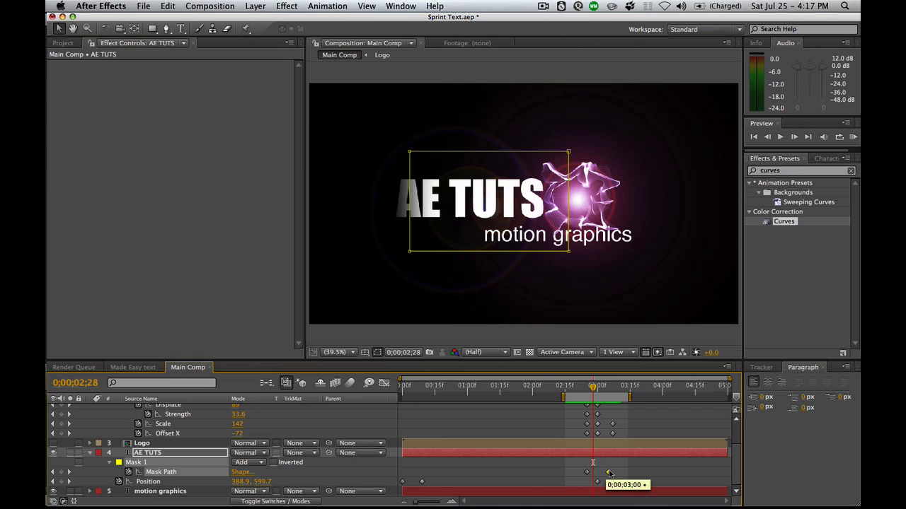
{"action": "left_click_drag", "start_coordinate": [602, 389], "coordinate": [607, 393]}
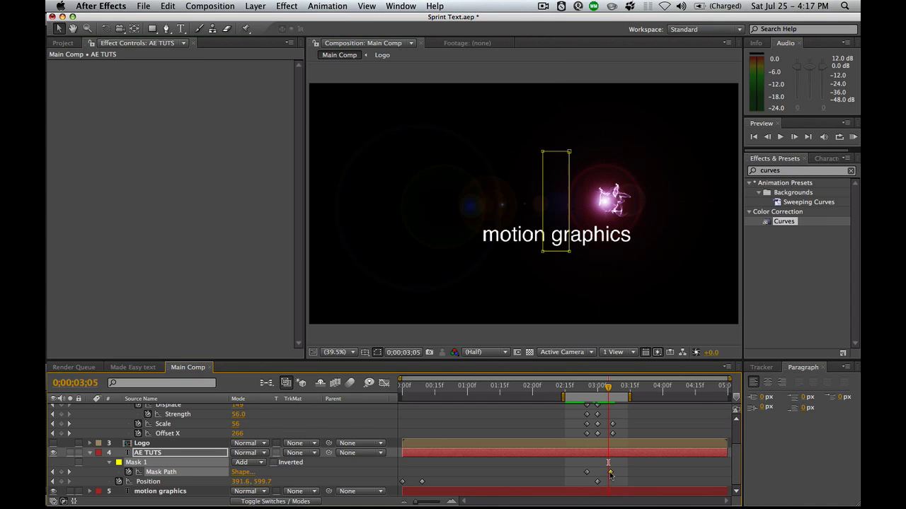
{"action": "left_click", "coordinate": [609, 473]}
Move AE TUTS's first Mask Path keyframe back to about 0;00;02;19 so the wipe starts before the logo distortion.
{"action": "left_click_drag", "start_coordinate": [607, 388], "coordinate": [581, 387]}
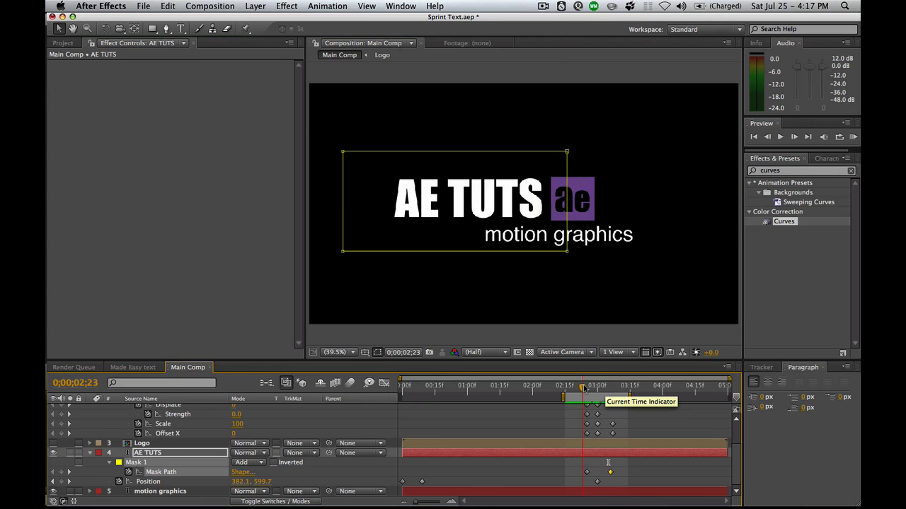
{"action": "double_click", "coordinate": [583, 472]}
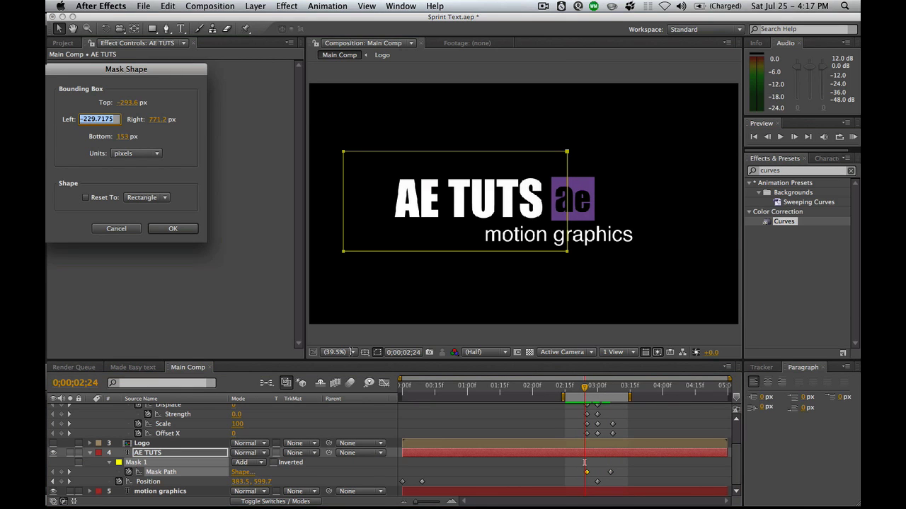
{"action": "left_click", "coordinate": [108, 228]}
{"action": "left_click_drag", "start_coordinate": [585, 472], "coordinate": [580, 472]}
{"action": "left_click", "coordinate": [588, 388]}
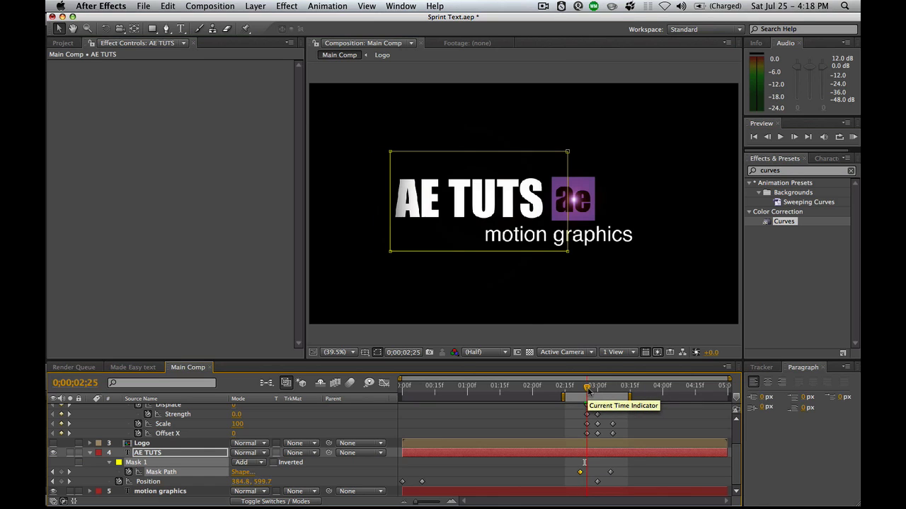
{"action": "left_click_drag", "start_coordinate": [579, 474], "coordinate": [573, 472]}
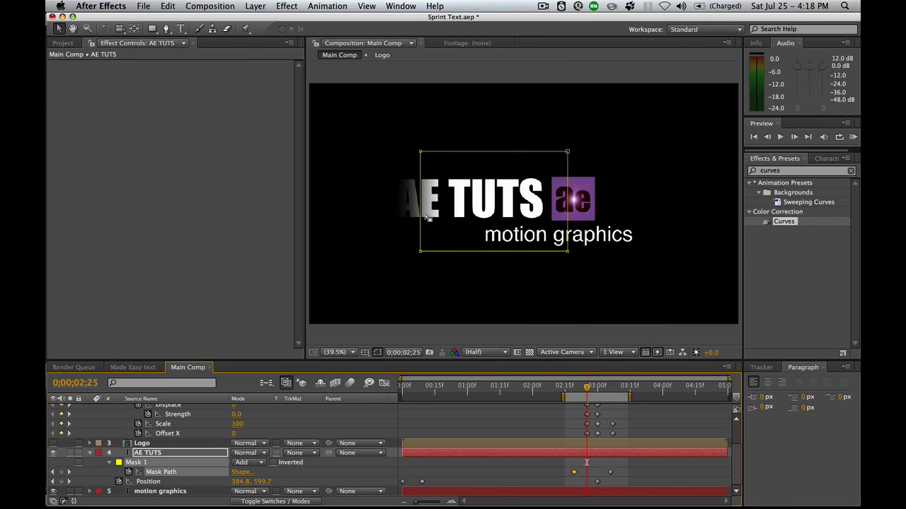
Scrub and preview the wipe from about 0;00;02;17 to 0;00;03;07 to check its timing against the flare and logo.
{"action": "left_click_drag", "start_coordinate": [590, 393], "coordinate": [610, 395]}
{"action": "left_click_drag", "start_coordinate": [609, 393], "coordinate": [612, 395]}
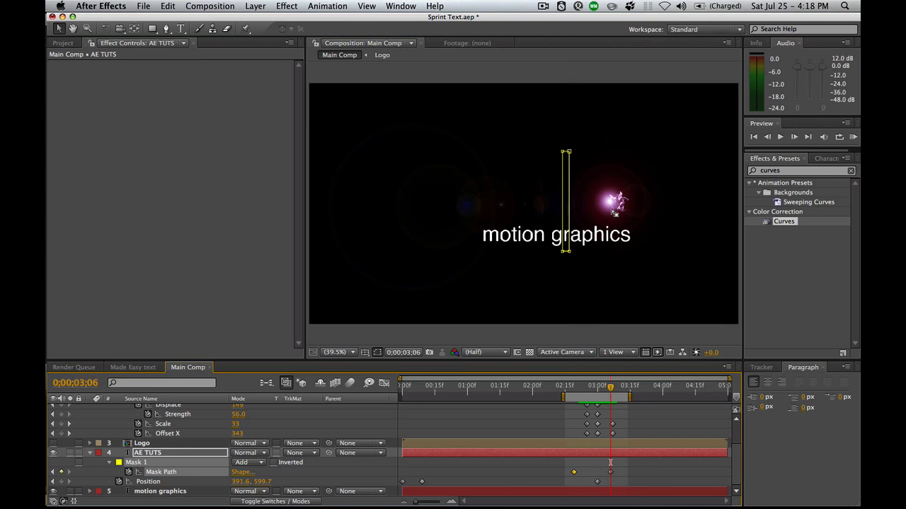
{"action": "left_click", "coordinate": [575, 388]}
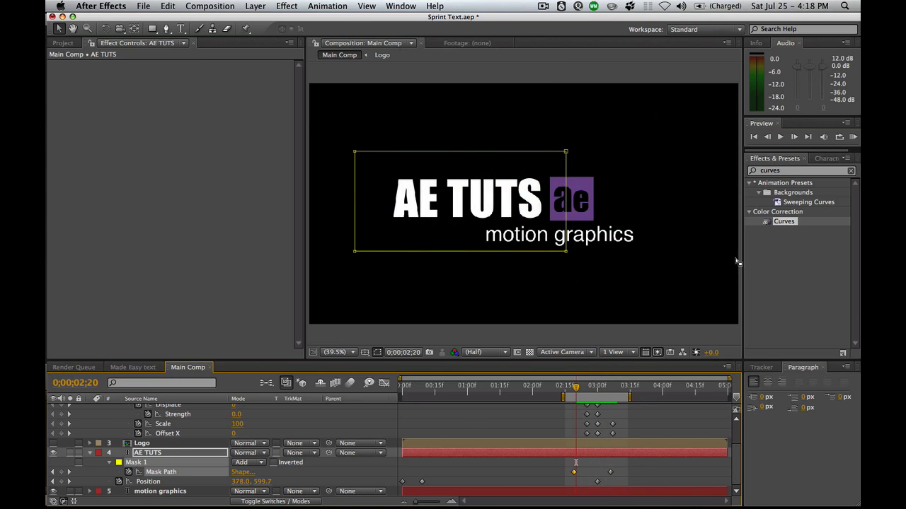
{"action": "left_click", "coordinate": [853, 137]}
{"action": "left_click", "coordinate": [572, 389]}
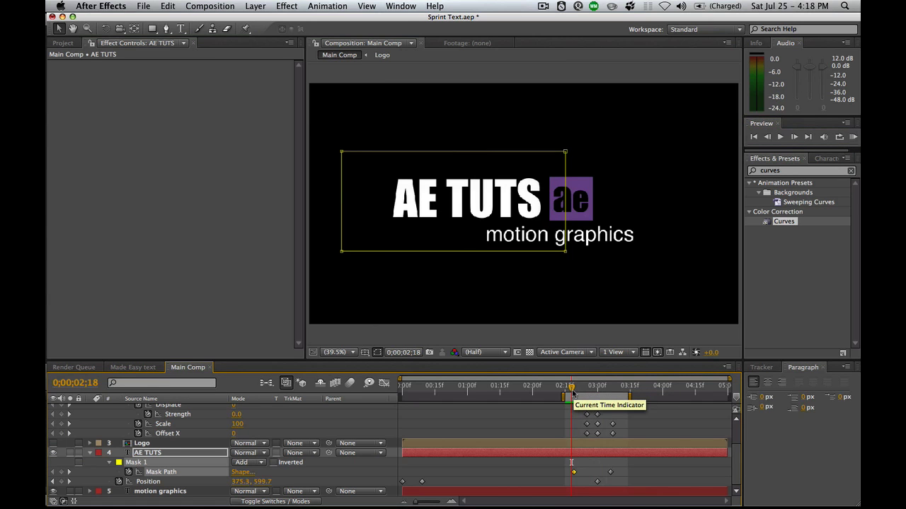
{"action": "key", "text": "space"}
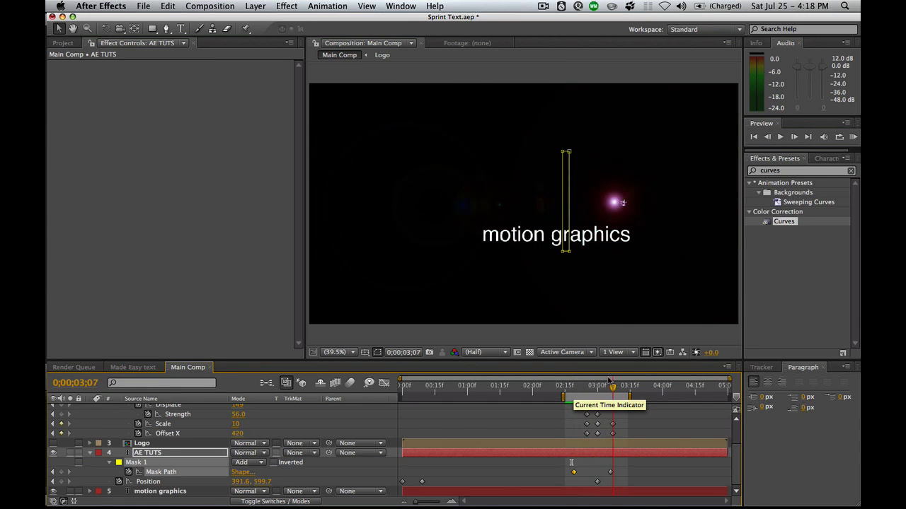
{"action": "key", "text": "space"}
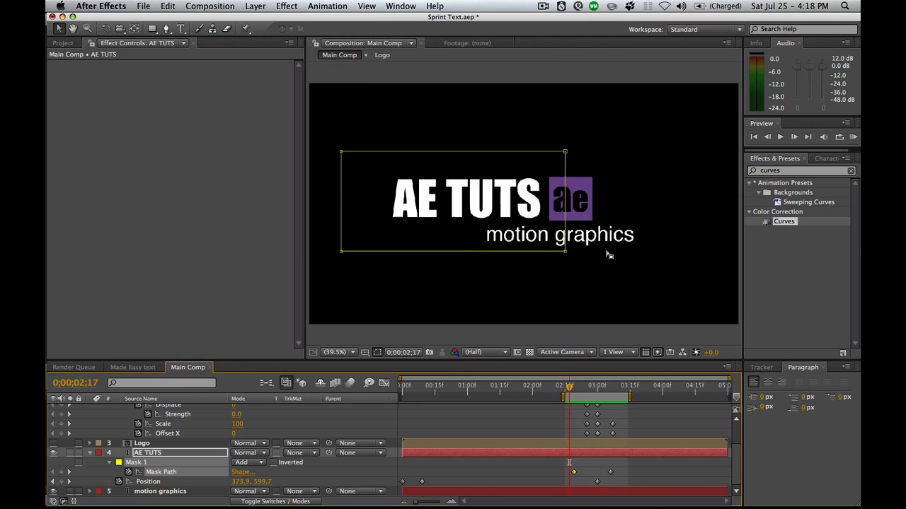
{"action": "left_click", "coordinate": [600, 385]}
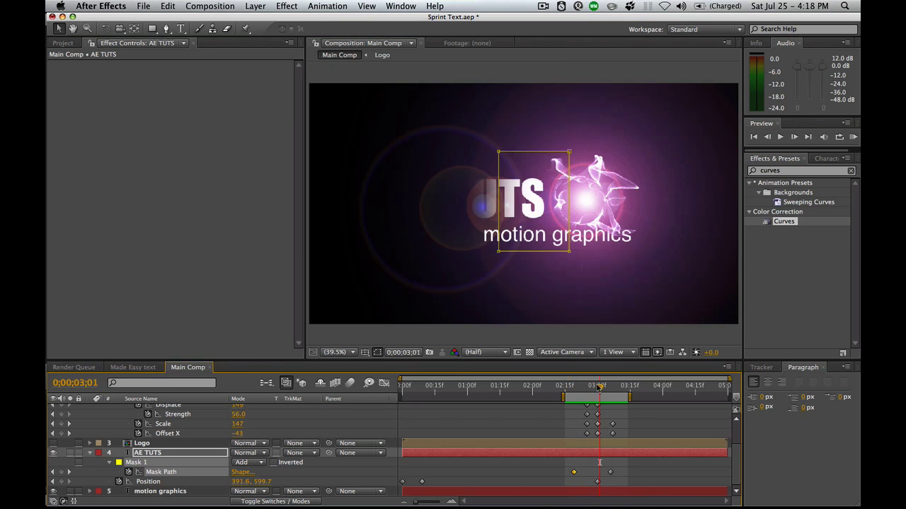
Scrub the text wipe from 0;00;02;19 to 0;00;03;05 to check it against the flare and logo distortion.
{"action": "left_click", "coordinate": [574, 386]}
{"action": "left_click", "coordinate": [647, 413]}
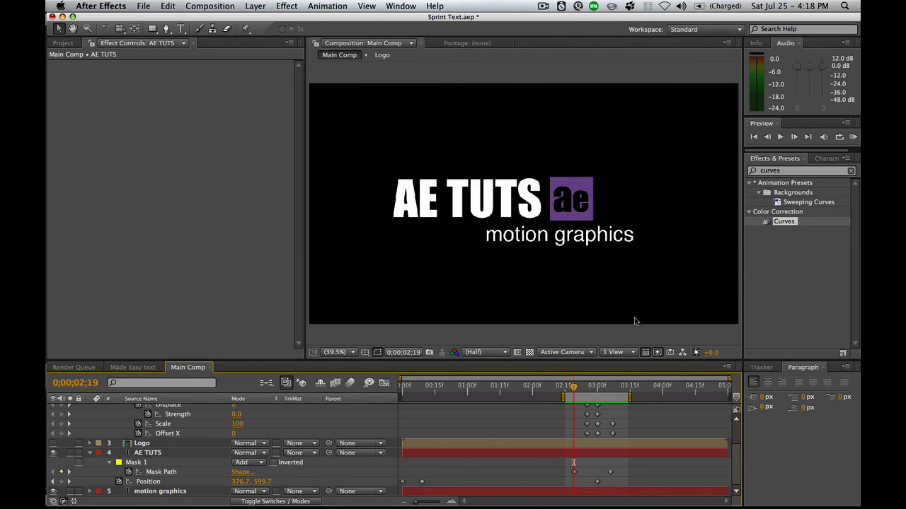
{"action": "left_click_drag", "start_coordinate": [574, 389], "coordinate": [607, 389]}
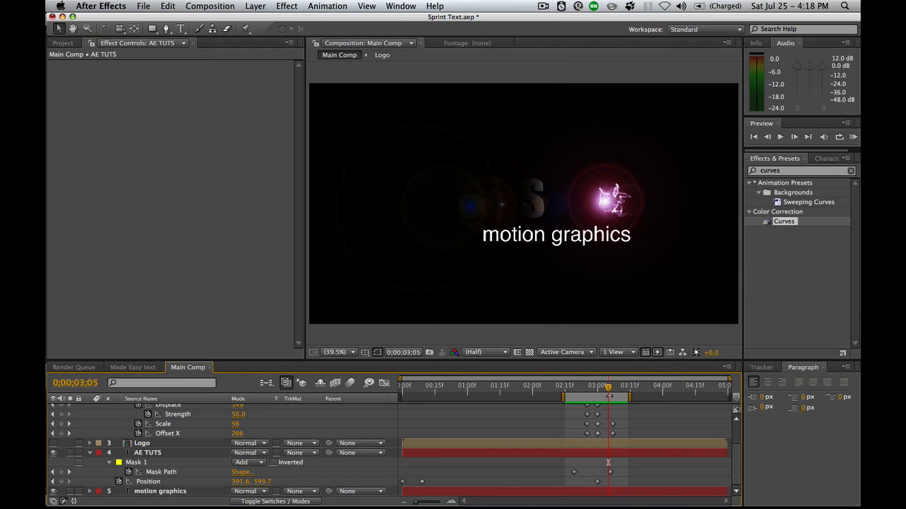
Collapse the expanded properties of Logo Form and AE TUTS in the timeline.
{"action": "scroll", "coordinate": [712, 426], "scroll_direction": "up", "scroll_amount": 3}
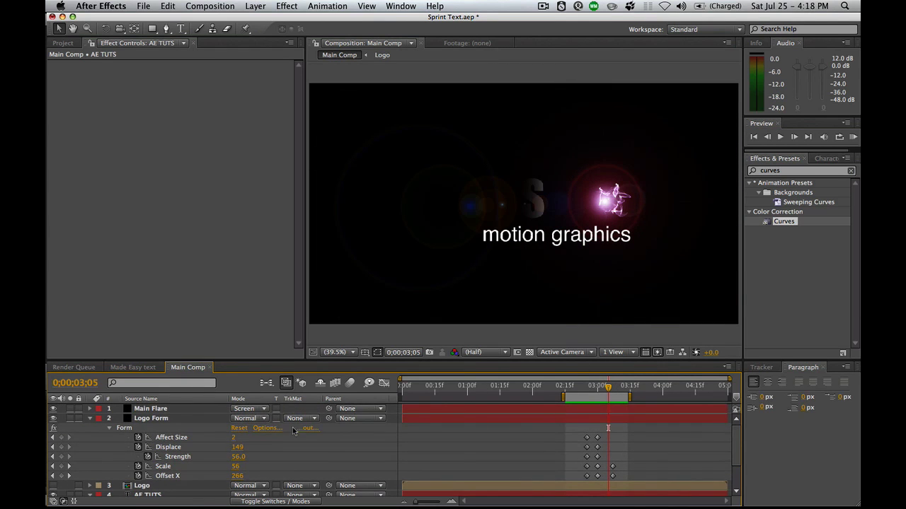
{"action": "left_click", "coordinate": [94, 419]}
{"action": "left_click", "coordinate": [89, 418]}
{"action": "left_click", "coordinate": [89, 438]}
{"action": "left_click", "coordinate": [153, 479]}
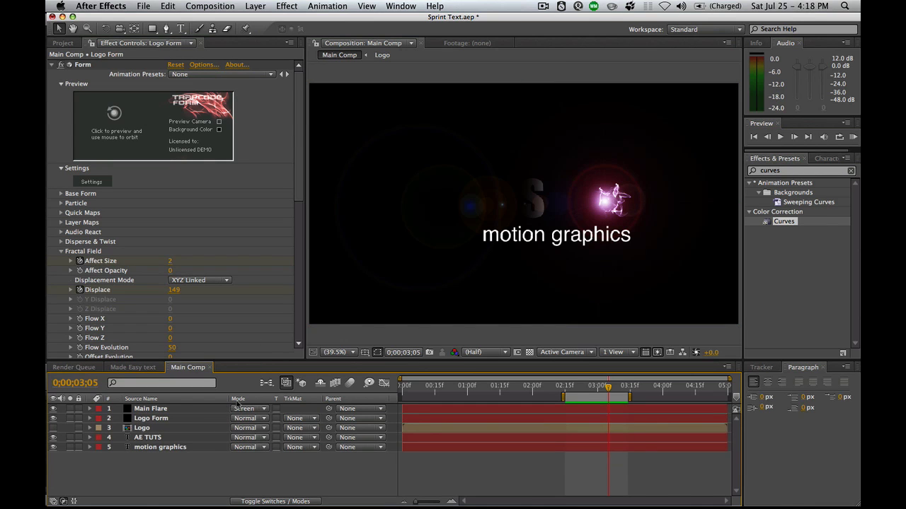
Create a black 1920 x 1080 solid named "Logo Particluar away".
{"action": "key", "text": "super+y"}
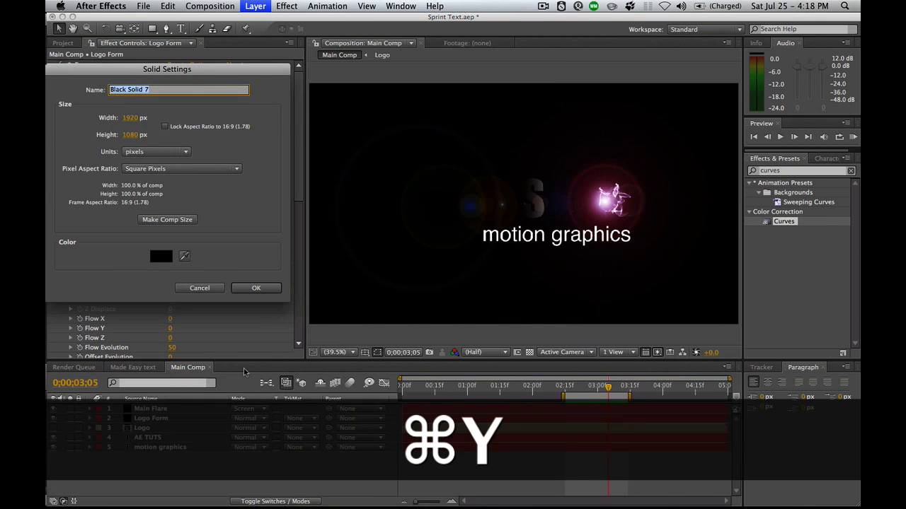
{"action": "type", "text": "Logo A"}
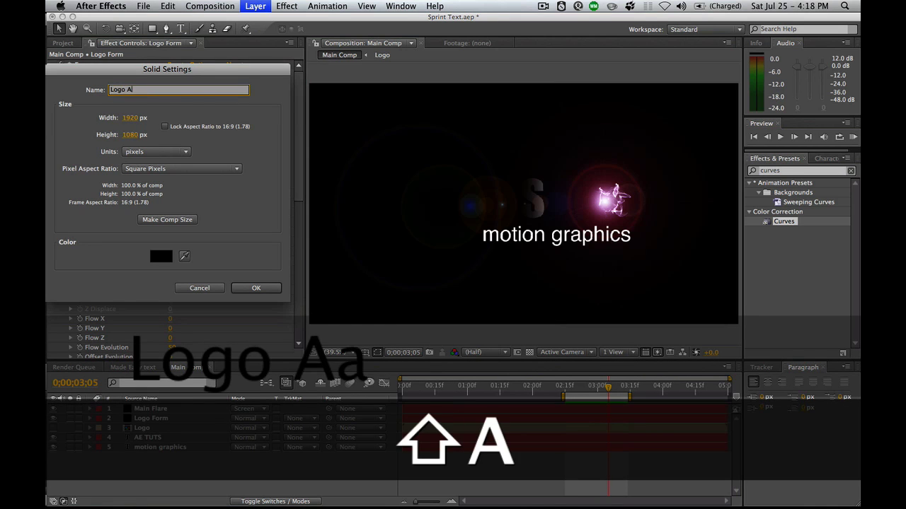
{"action": "key", "text": "BackSpace"}
{"action": "type", "text": "Particluar"}
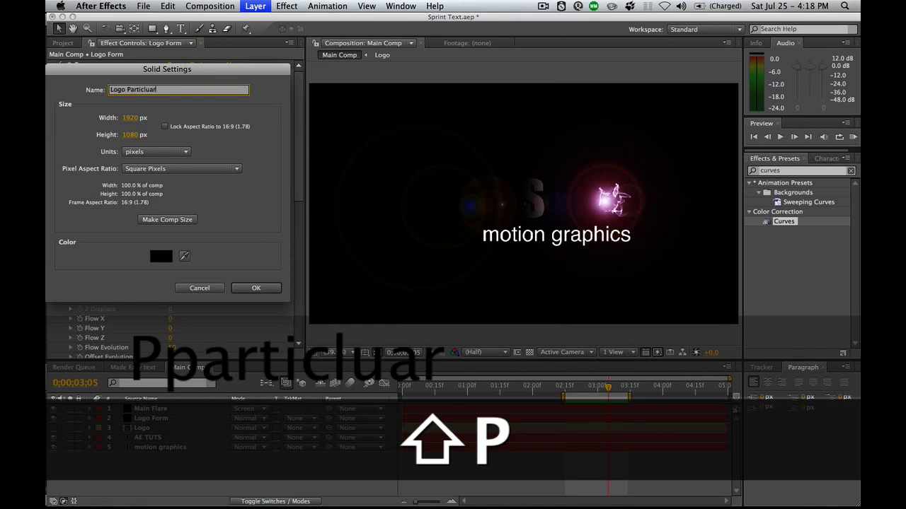
{"action": "type", "text": " away"}
{"action": "key", "text": "Return"}
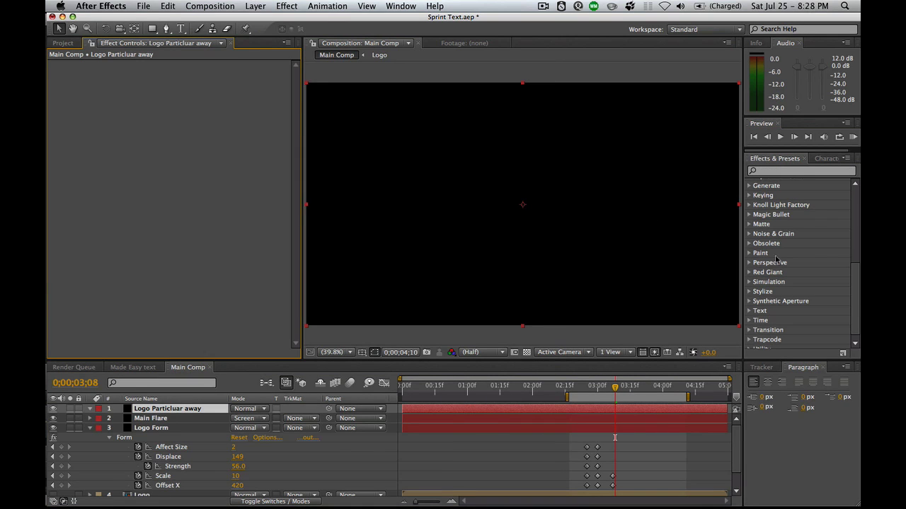
Search the effects for "part" and apply Trapcode Particular to the Logo Particluar away solid.
{"action": "left_click", "coordinate": [772, 169]}
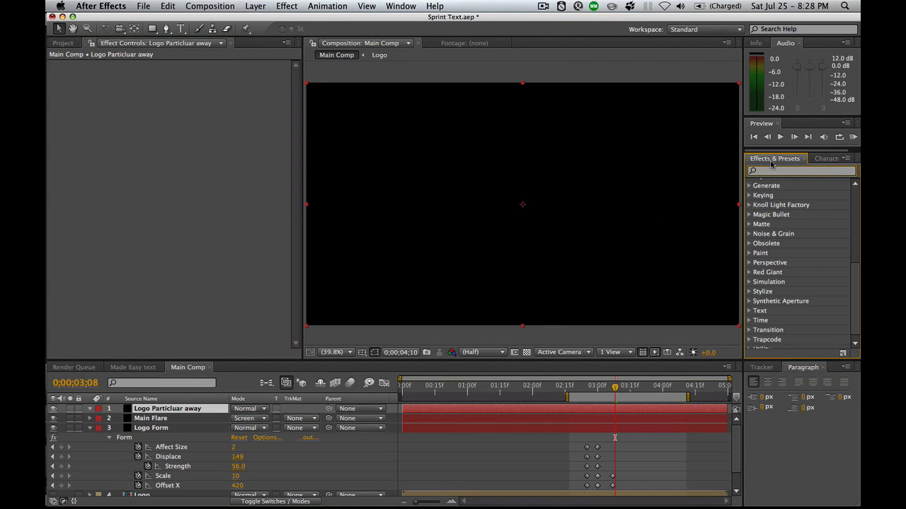
{"action": "type", "text": "part"}
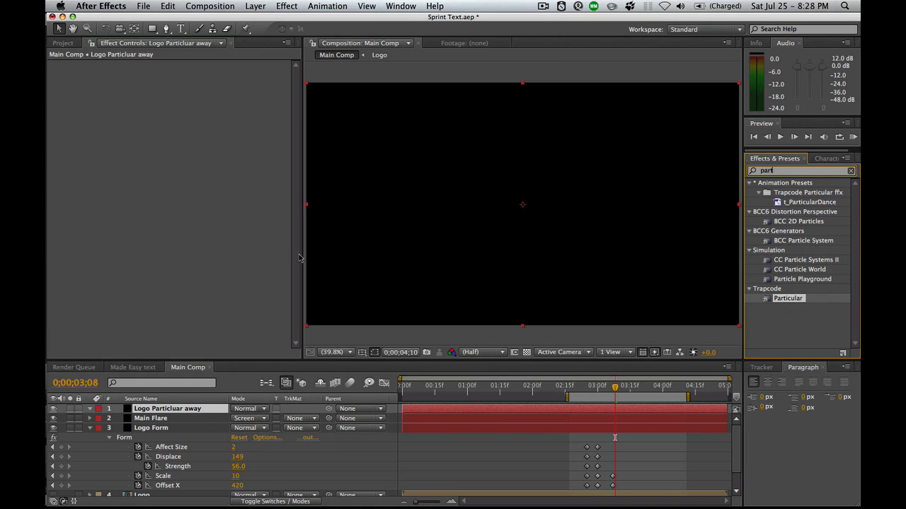
{"action": "double_click", "coordinate": [768, 301]}
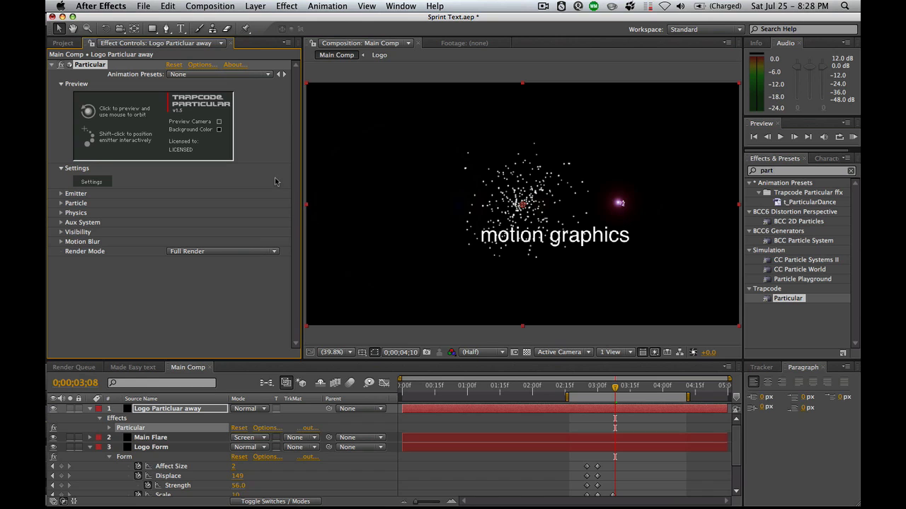
Set Particular's emitter type to Box with Directional direction and a Y Rotation of 90°.
{"action": "left_click", "coordinate": [62, 196]}
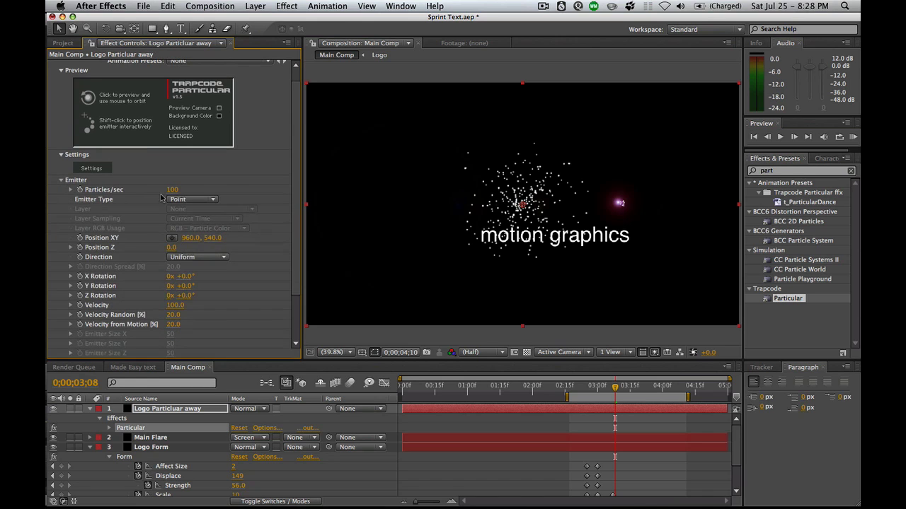
{"action": "left_click", "coordinate": [205, 202]}
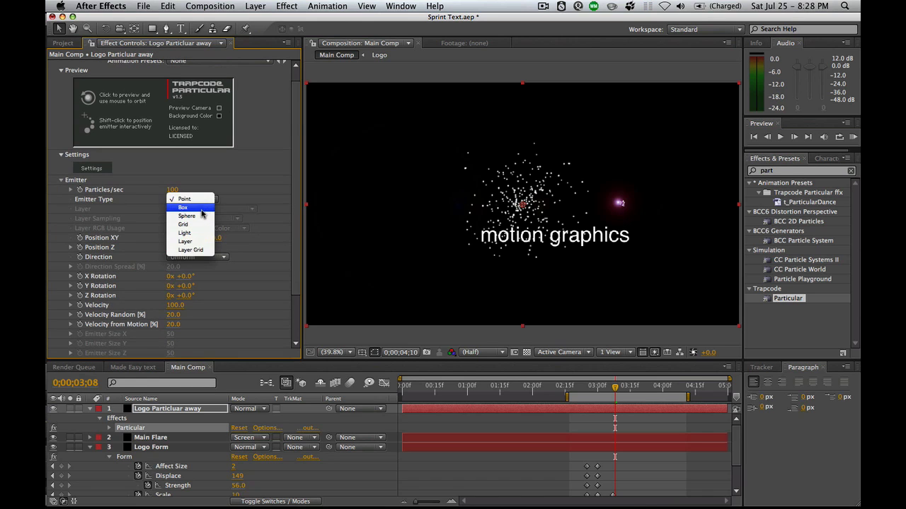
{"action": "left_click", "coordinate": [205, 209]}
{"action": "scroll", "coordinate": [229, 197], "scroll_direction": "down", "scroll_amount": 3}
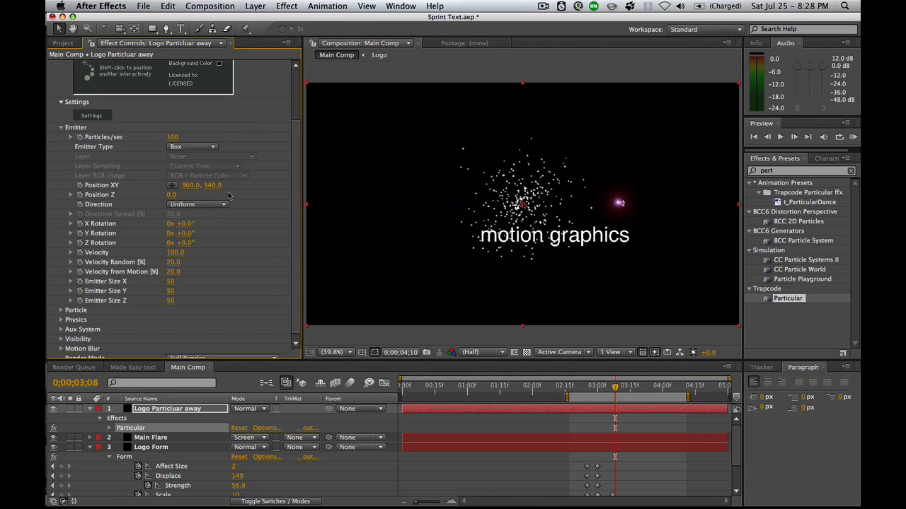
{"action": "left_click", "coordinate": [221, 205]}
{"action": "left_click", "coordinate": [188, 214]}
{"action": "left_click_drag", "start_coordinate": [185, 233], "coordinate": [235, 233]}
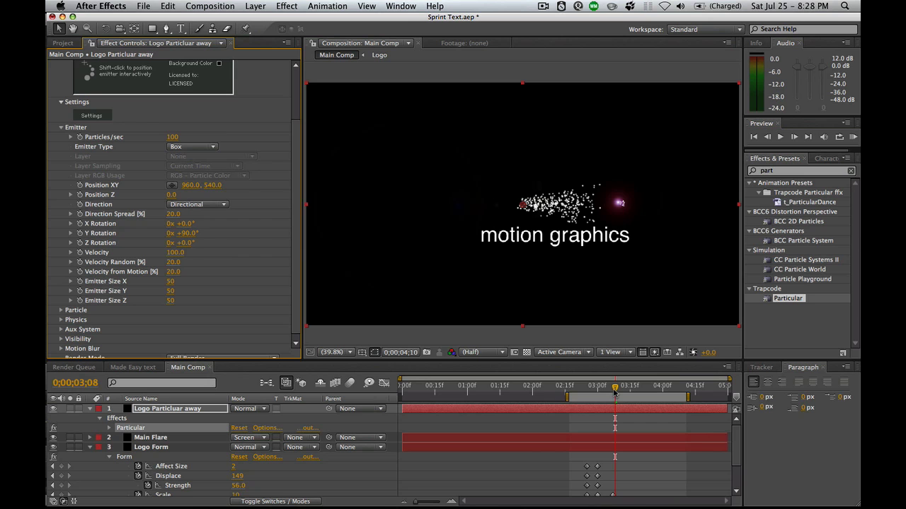
Go to 0;00;03;04 and place Particular's emitter on the distorted logo at about 1301.8, 527.7.
{"action": "mouse_move", "coordinate": [615, 390]}
{"action": "left_mouse_down"}
{"action": "mouse_move", "coordinate": [589, 390]}
{"action": "mouse_move", "coordinate": [608, 393]}
{"action": "left_mouse_up"}
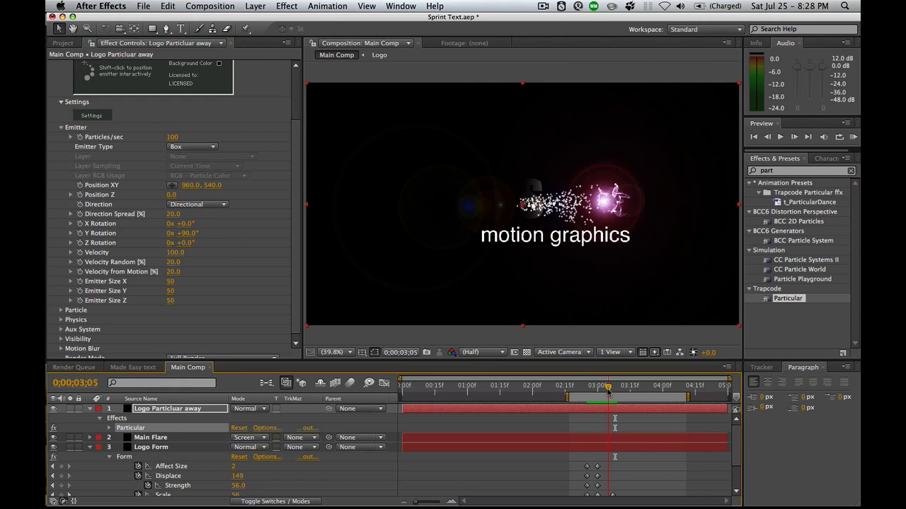
{"action": "left_click_drag", "start_coordinate": [607, 393], "coordinate": [606, 392]}
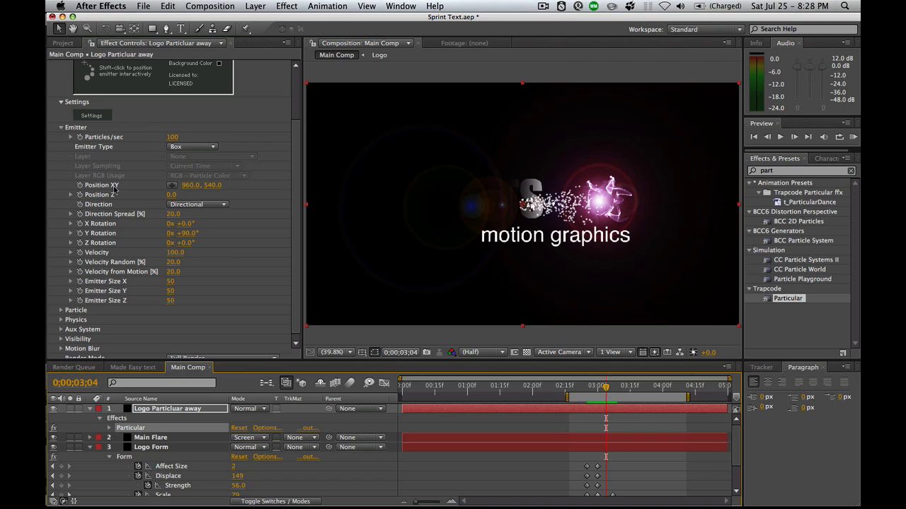
{"action": "left_click", "coordinate": [171, 185]}
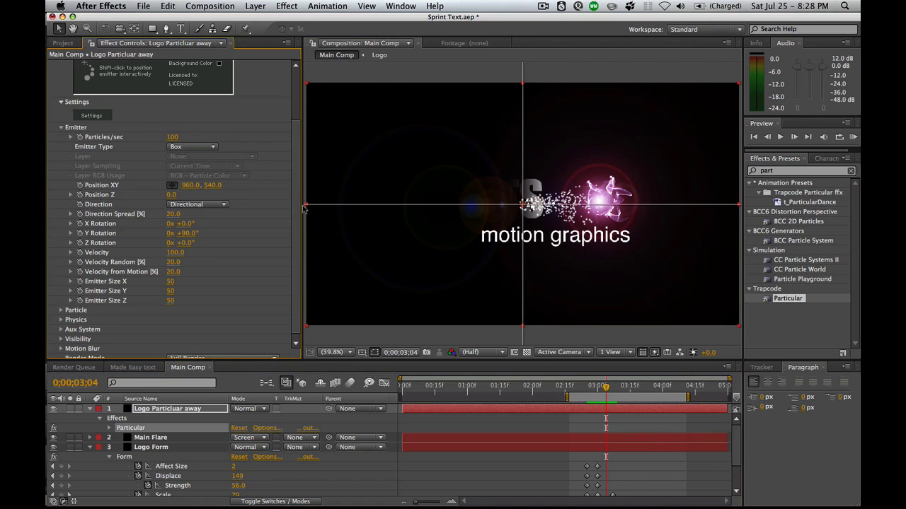
{"action": "left_click", "coordinate": [600, 203]}
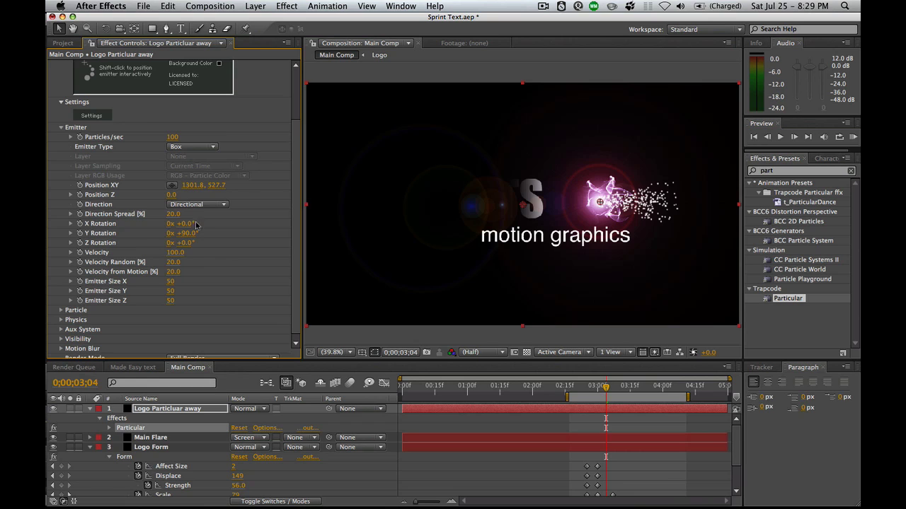
Set the emitter's Velocity to 1320, Direction Spread to 0, Emitter Size Y to 76 and Size Z to 0, and keyframe Particles/sec at 100.
{"action": "left_click_drag", "start_coordinate": [175, 252], "coordinate": [243, 254]}
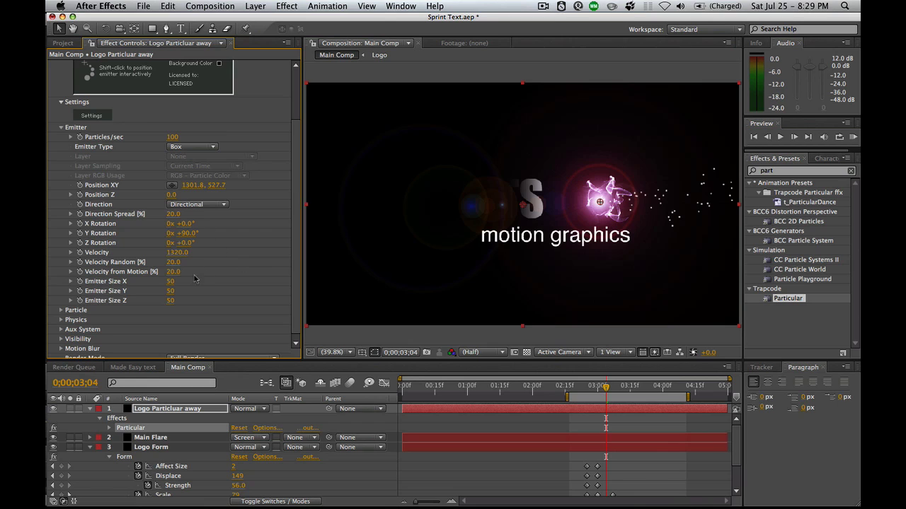
{"action": "left_click", "coordinate": [172, 214]}
{"action": "type", "text": "0"}
{"action": "key", "text": "Return"}
{"action": "left_click_drag", "start_coordinate": [172, 292], "coordinate": [190, 287]}
{"action": "scroll", "coordinate": [285, 262], "scroll_direction": "down", "scroll_amount": 1}
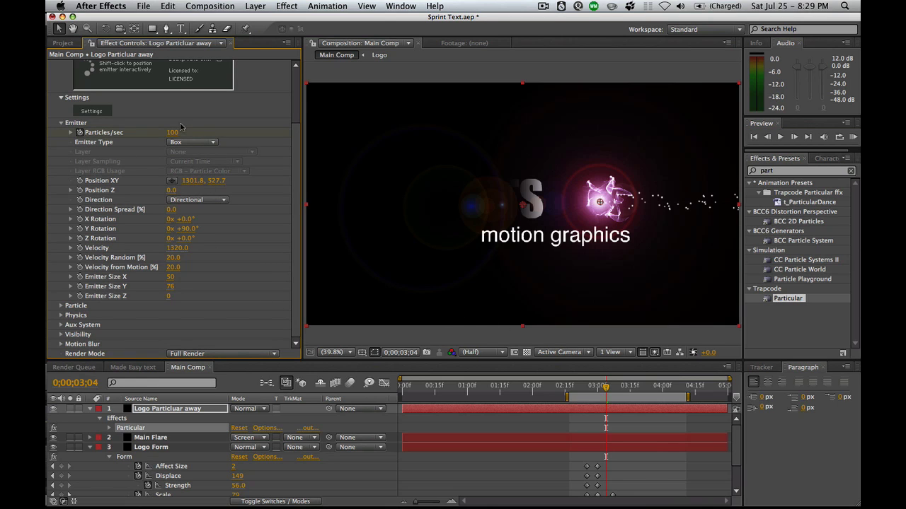
Keyframe Particles/sec to 0 one frame earlier, at 0;00;03;03.
{"action": "key", "text": "Page_Up"}
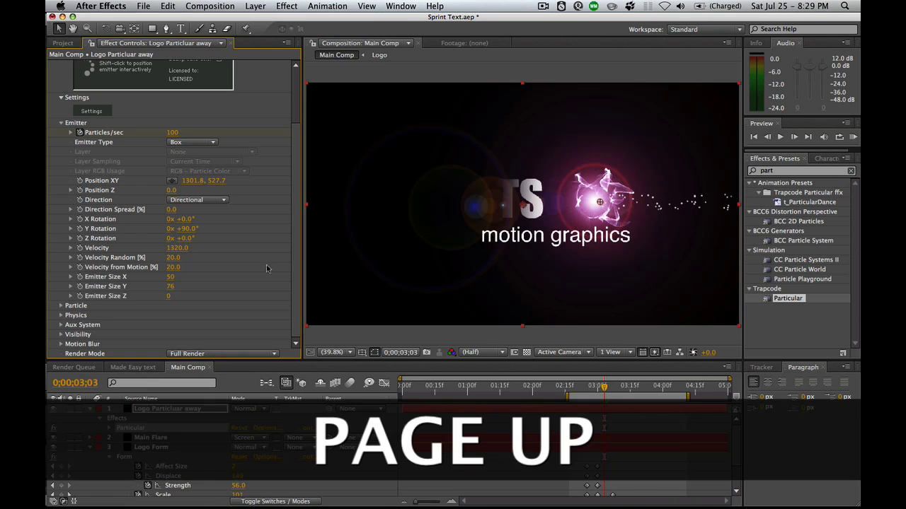
{"action": "left_click", "coordinate": [173, 132]}
{"action": "type", "text": "0"}
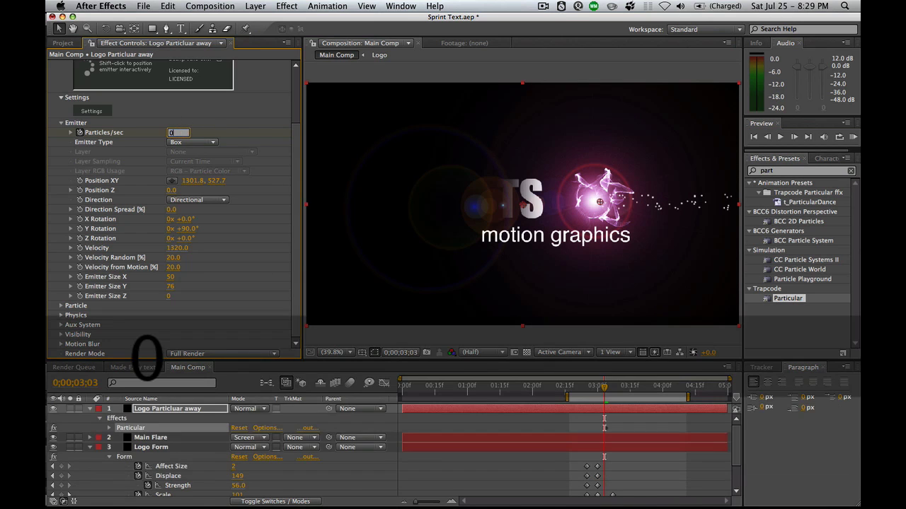
{"action": "key", "text": "Return"}
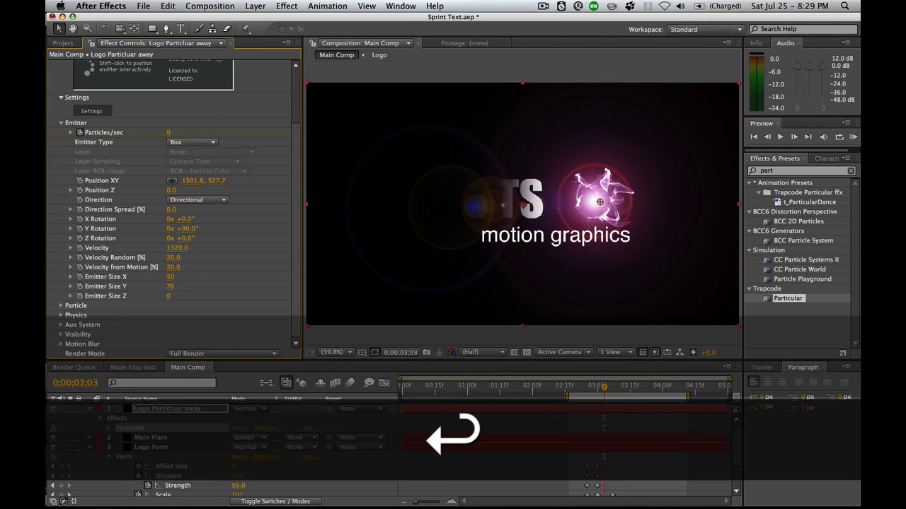
Keyframe Particles/sec to 0 at 0;00;03;06 so the emission ends after a short burst.
{"action": "key", "text": "Page_Down"}
{"action": "key", "text": "Page_Down"}
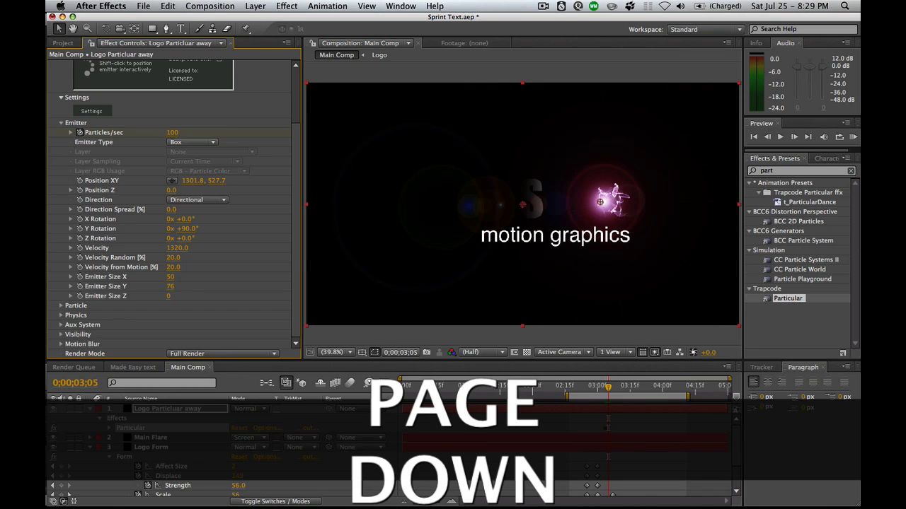
{"action": "key", "text": "Page_Down"}
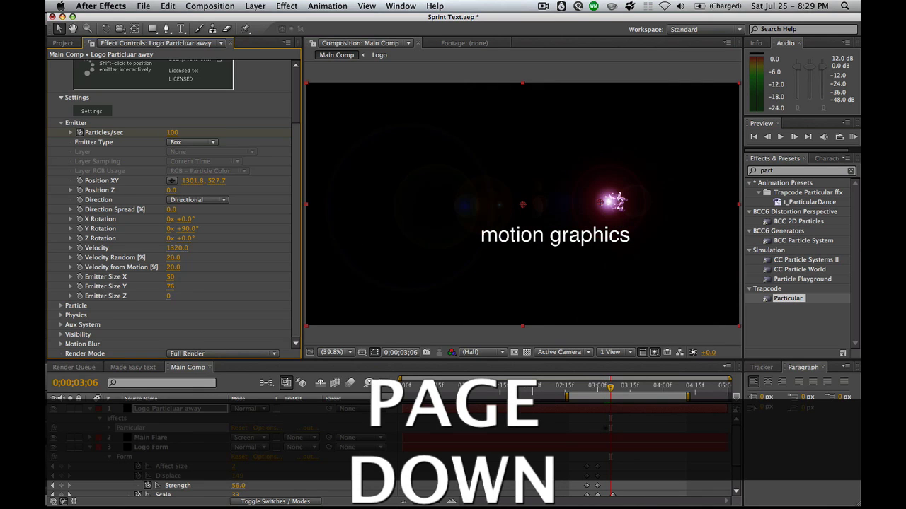
{"action": "left_click", "coordinate": [174, 133]}
{"action": "type", "text": "0"}
{"action": "key", "text": "Return"}
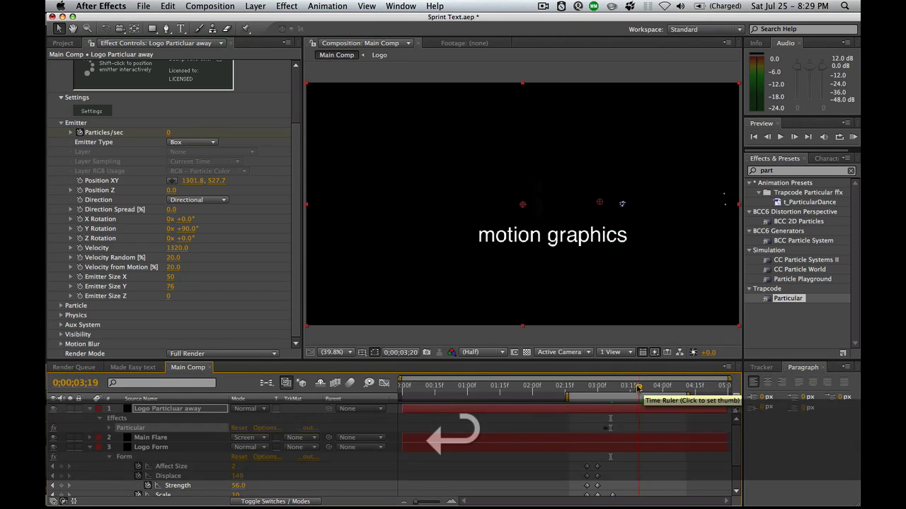
Reveal the Particles/sec keyframes, move the last one a frame earlier to about 0;00;03;05, and scrub the particle burst.
{"action": "left_click", "coordinate": [626, 385]}
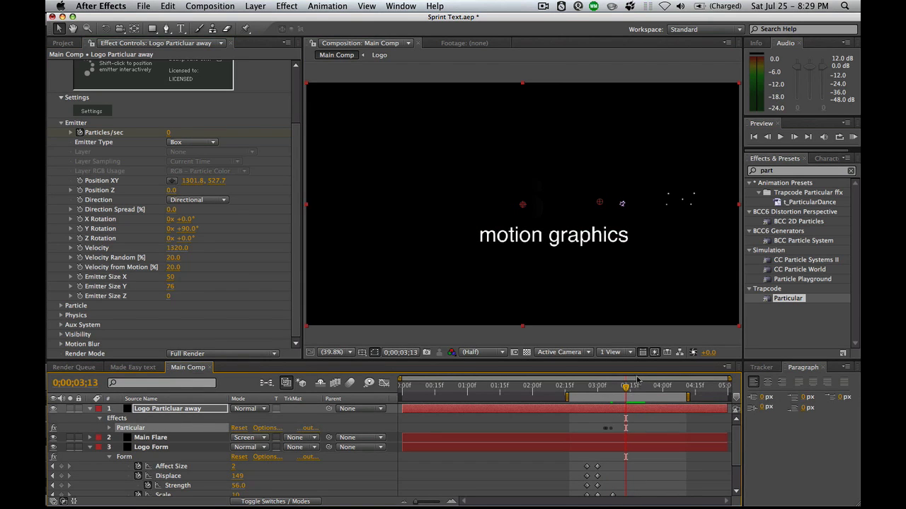
{"action": "key", "text": "u"}
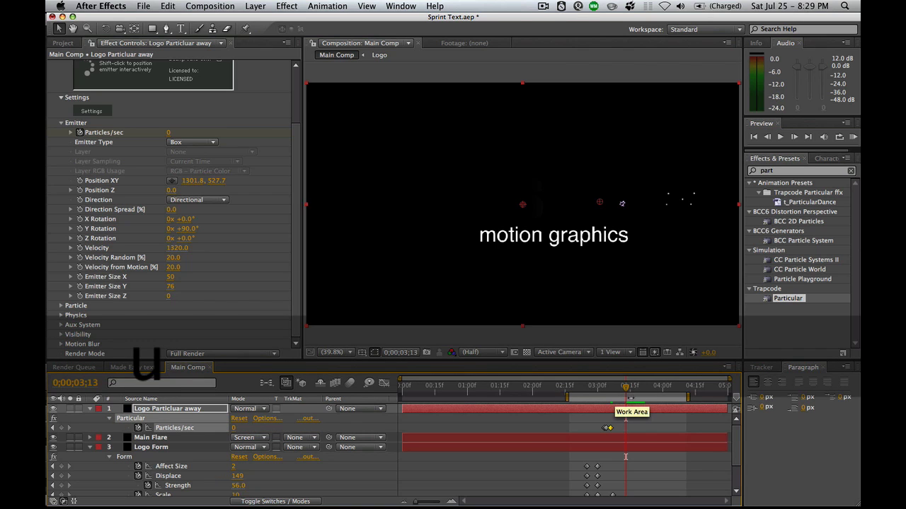
{"action": "left_click", "coordinate": [607, 428]}
{"action": "left_click", "coordinate": [617, 389]}
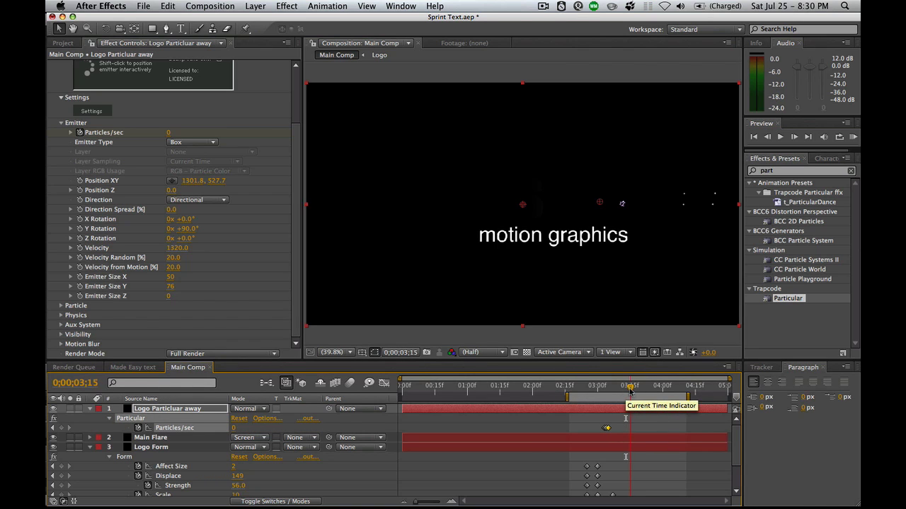
{"action": "left_click_drag", "start_coordinate": [617, 389], "coordinate": [627, 389]}
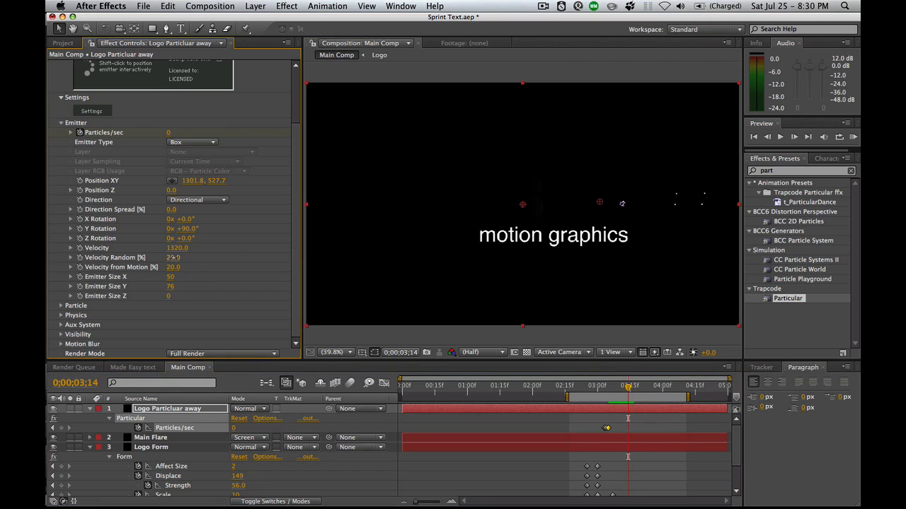
Set the emitter's Velocity Random to 35% and check the particle spacing around 0;00;03;15.
{"action": "left_click_drag", "start_coordinate": [172, 258], "coordinate": [184, 258]}
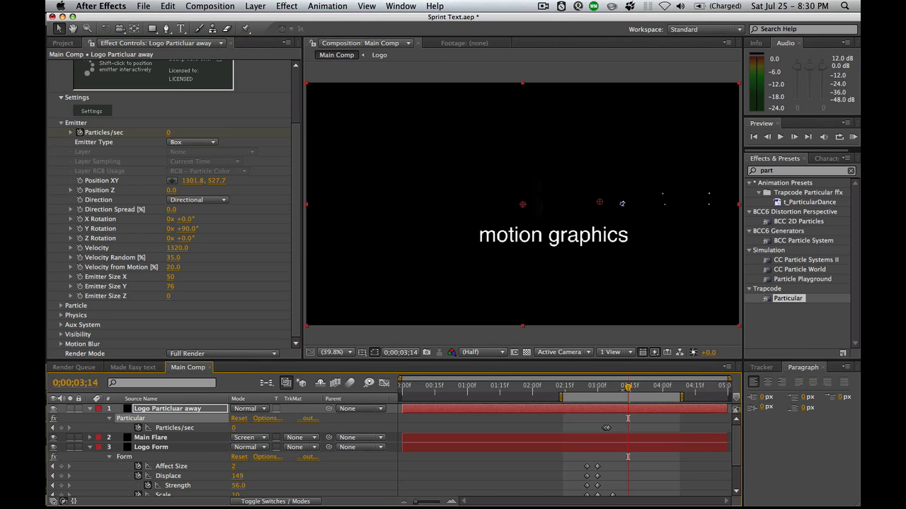
{"action": "mouse_move", "coordinate": [628, 389]}
{"action": "left_mouse_down"}
{"action": "mouse_move", "coordinate": [620, 388]}
{"action": "mouse_move", "coordinate": [639, 388]}
{"action": "mouse_move", "coordinate": [630, 388]}
{"action": "left_mouse_up"}
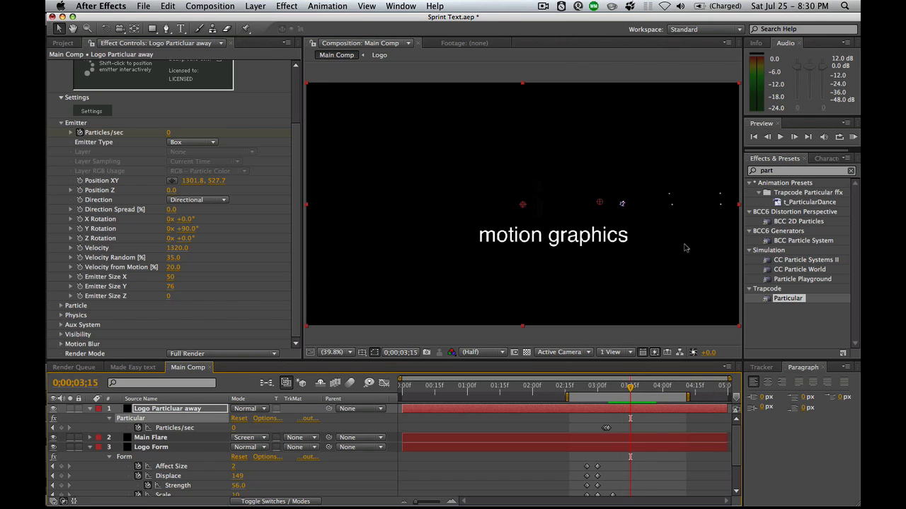
Set Particular's Aux System to emit From Main Particles on the Logo Particluar away layer.
{"action": "left_click", "coordinate": [62, 124]}
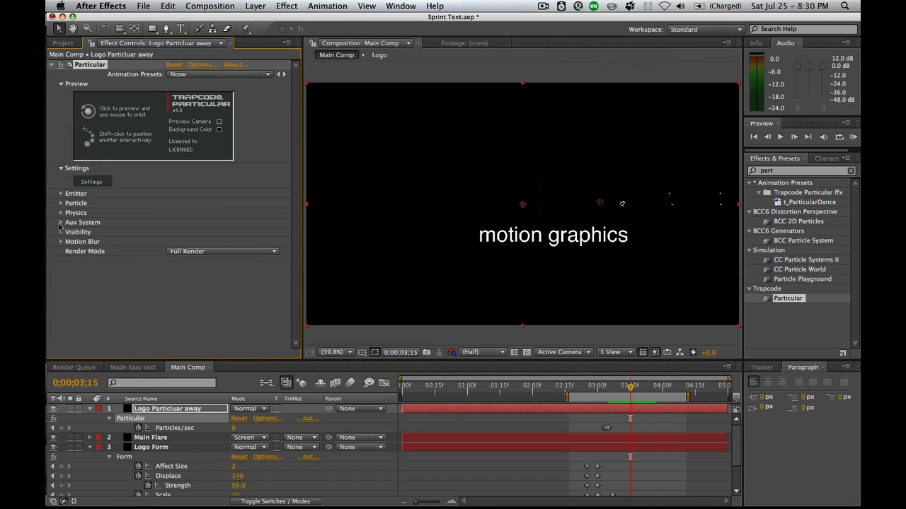
{"action": "left_click", "coordinate": [61, 222]}
{"action": "left_click", "coordinate": [237, 236]}
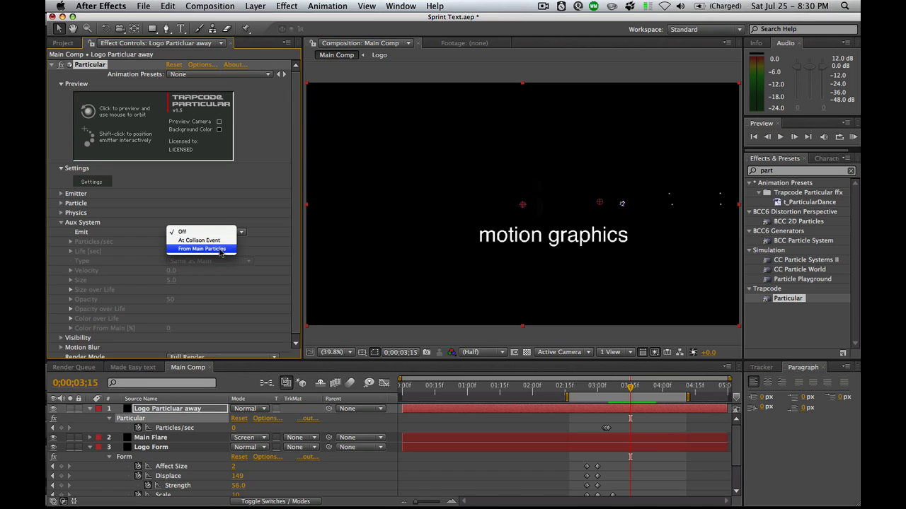
{"action": "left_click", "coordinate": [223, 251]}
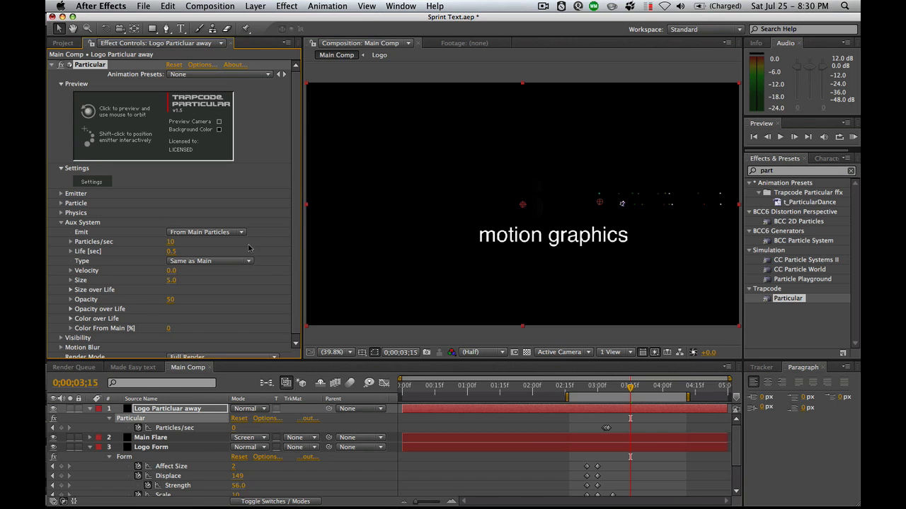
{"action": "scroll", "coordinate": [298, 223], "scroll_direction": "down", "scroll_amount": 1}
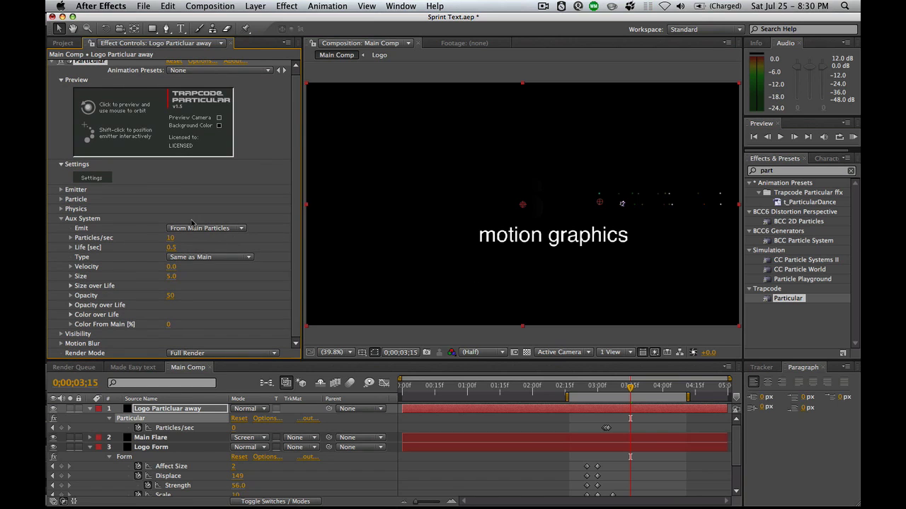
Set the main particle Size to 0 so only the auxiliary particles are drawn.
{"action": "left_click", "coordinate": [61, 200]}
{"action": "scroll", "coordinate": [140, 193], "scroll_direction": "down", "scroll_amount": 3}
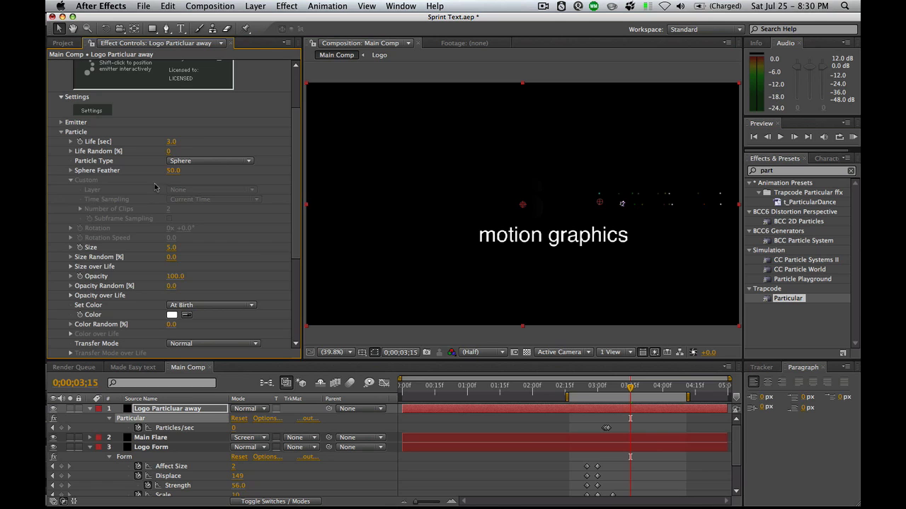
{"action": "left_click", "coordinate": [171, 247]}
{"action": "type", "text": "0"}
{"action": "key", "text": "Return"}
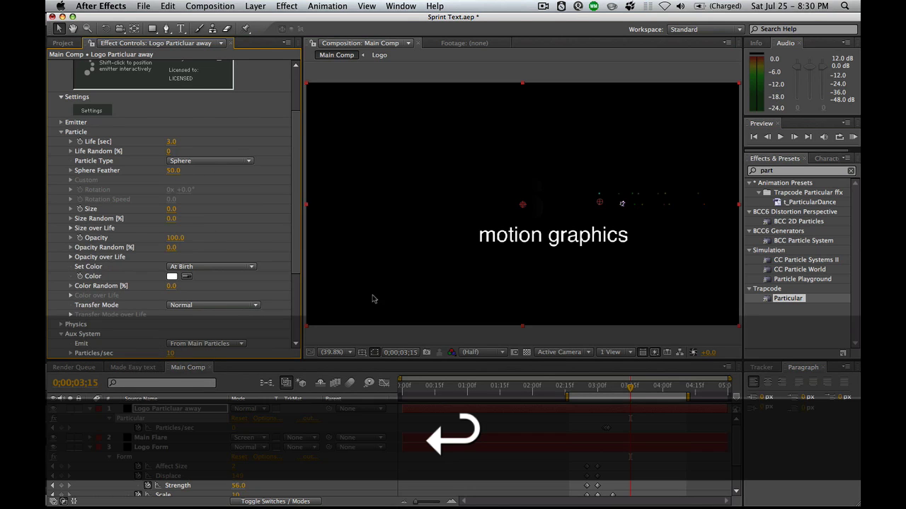
Raise the Aux System's Particles/sec to 279 to form continuous streaks.
{"action": "left_click", "coordinate": [60, 131]}
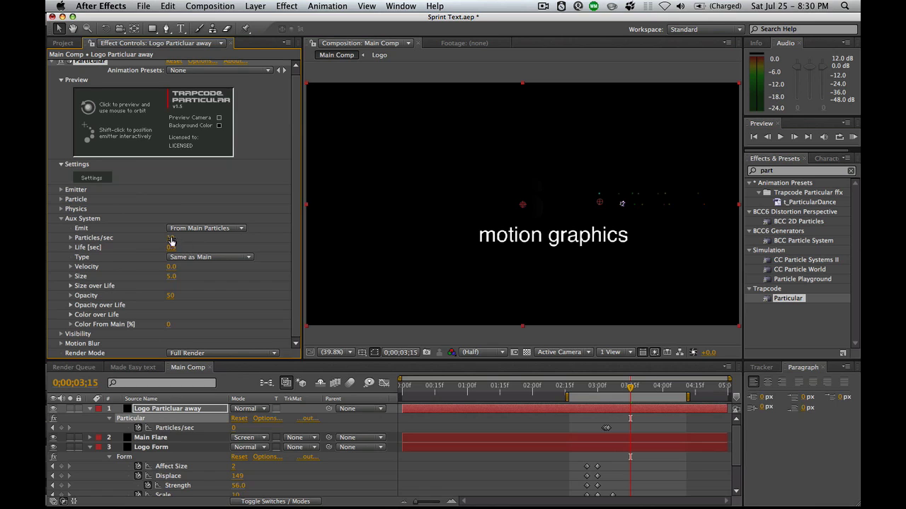
{"action": "left_click_drag", "start_coordinate": [212, 237], "coordinate": [242, 241]}
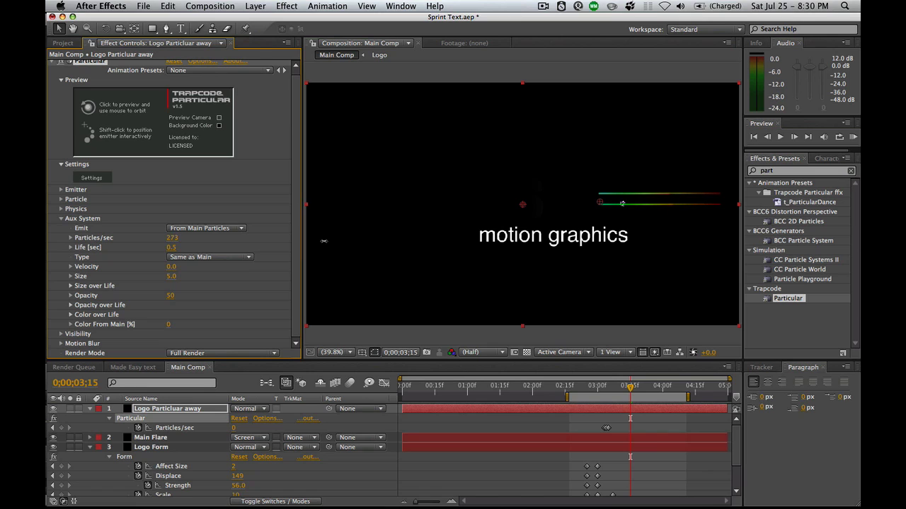
{"action": "left_click_drag", "start_coordinate": [328, 241], "coordinate": [331, 242]}
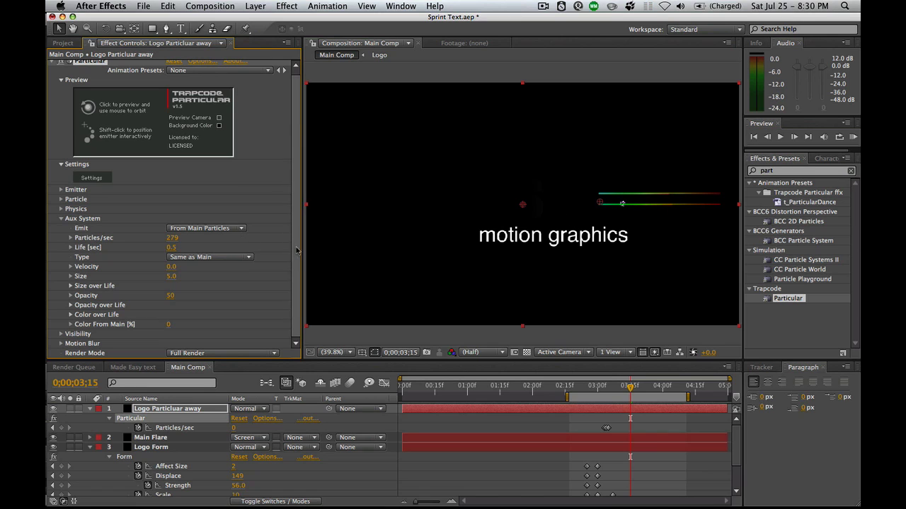
Shape the Aux System's Size over Life graph into a curve that stays high, then tapers to zero at death.
{"action": "left_click", "coordinate": [71, 286]}
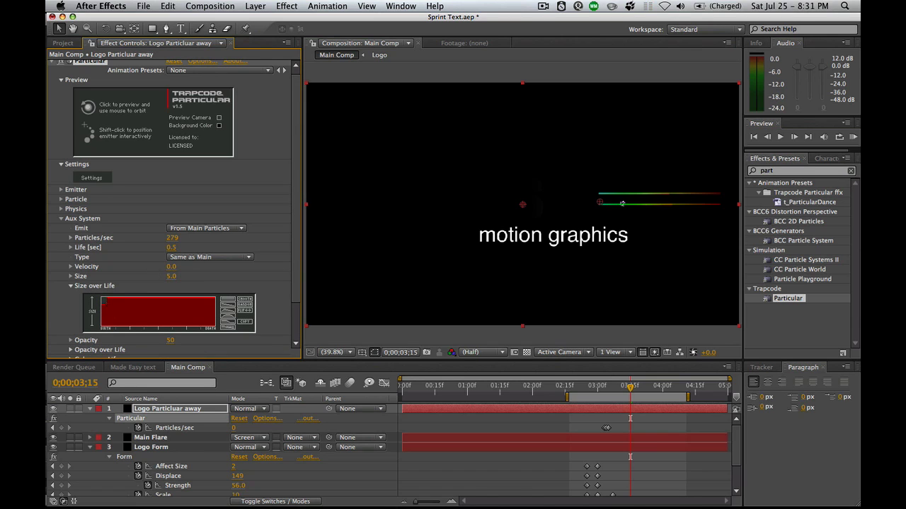
{"action": "left_click", "coordinate": [233, 310]}
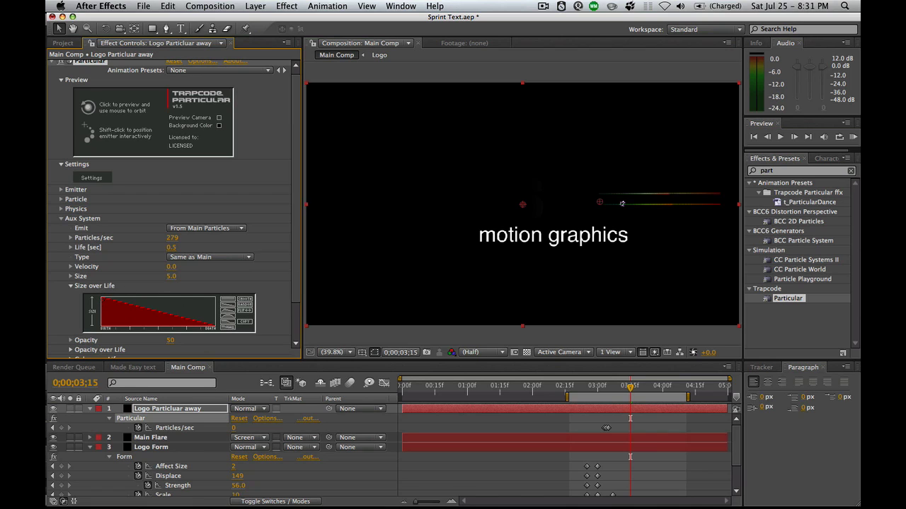
{"action": "left_click_drag", "start_coordinate": [164, 305], "coordinate": [187, 316]}
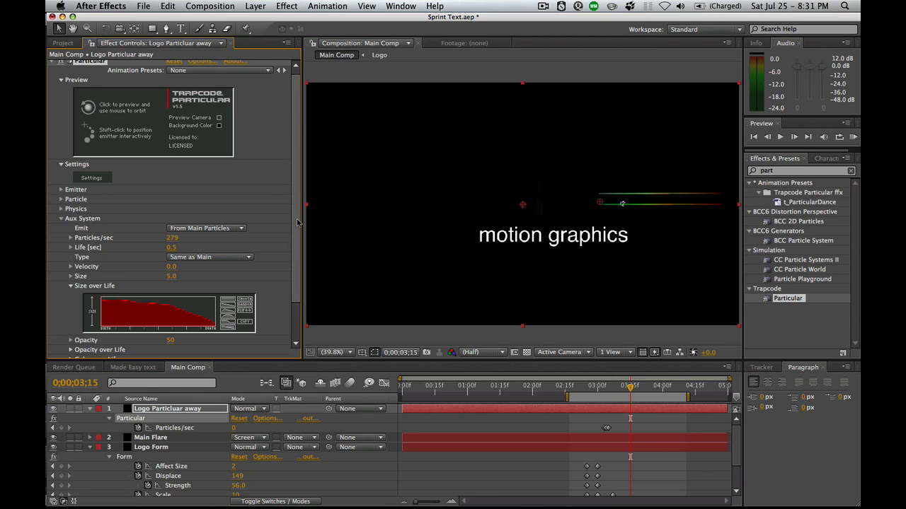
Draw the Aux System's Opacity over Life curve so it rises after birth and fades to zero at death.
{"action": "scroll", "coordinate": [279, 247], "scroll_direction": "down", "scroll_amount": 3}
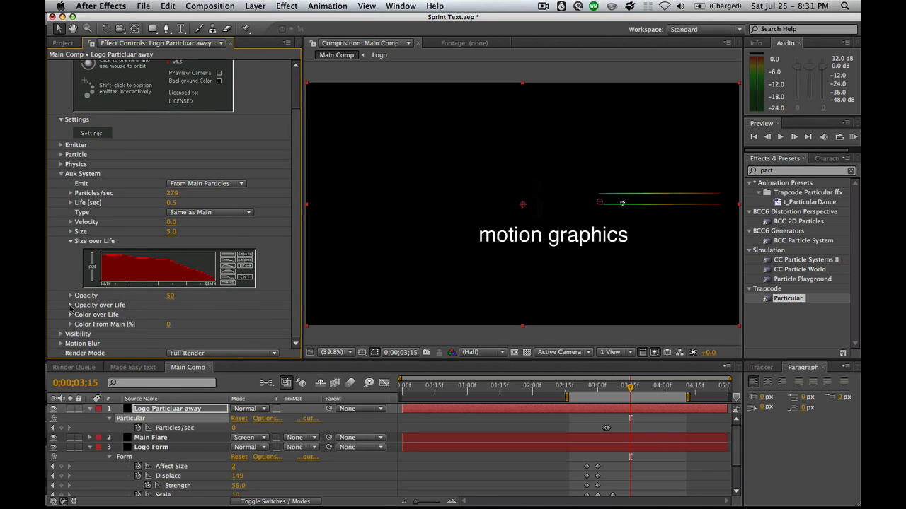
{"action": "left_click", "coordinate": [71, 305]}
{"action": "scroll", "coordinate": [297, 280], "scroll_direction": "down", "scroll_amount": 1}
{"action": "scroll", "coordinate": [297, 280], "scroll_direction": "down", "scroll_amount": 2}
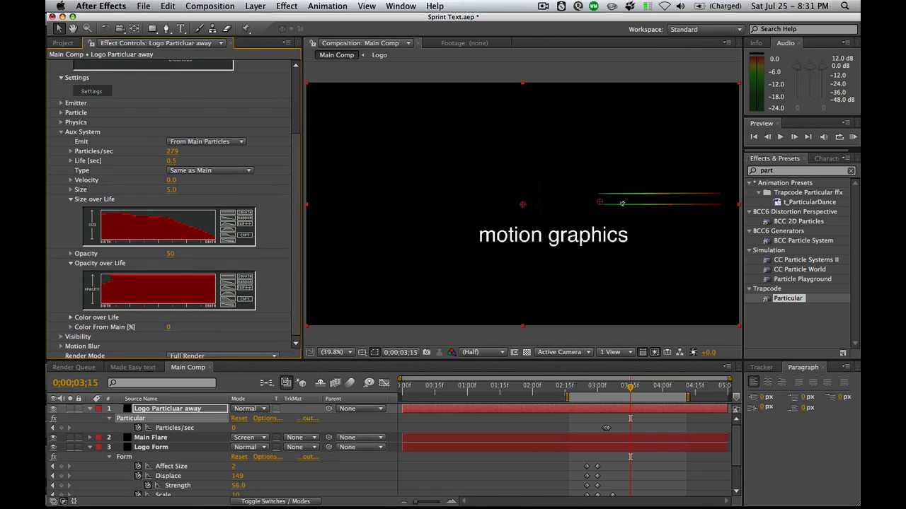
{"action": "left_click_drag", "start_coordinate": [168, 275], "coordinate": [215, 305]}
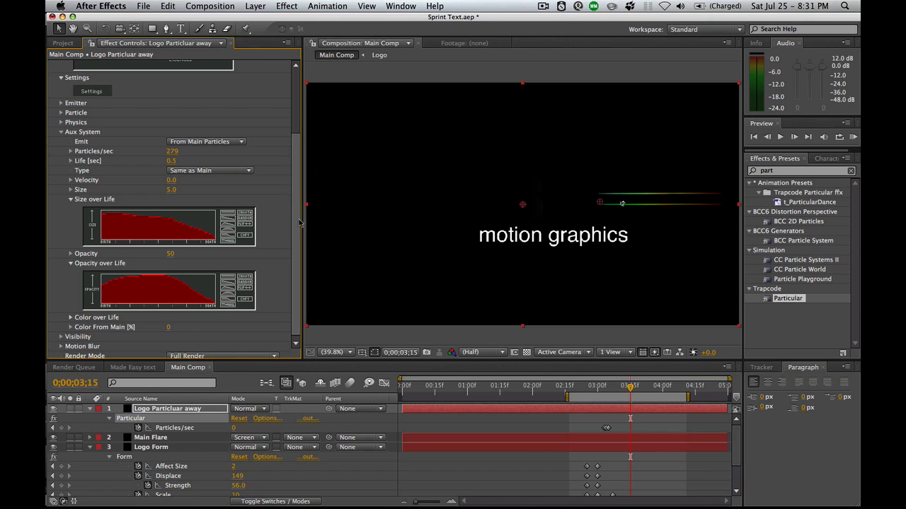
Apply the white-to-black gradient preset to the Aux System's Color over Life and make its birth colour light purple.
{"action": "scroll", "coordinate": [294, 223], "scroll_direction": "down", "scroll_amount": 1}
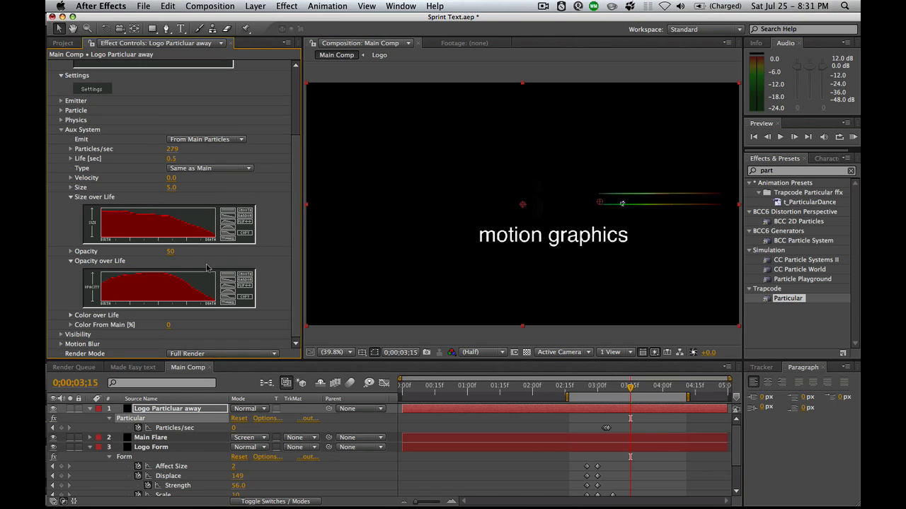
{"action": "left_click", "coordinate": [71, 316]}
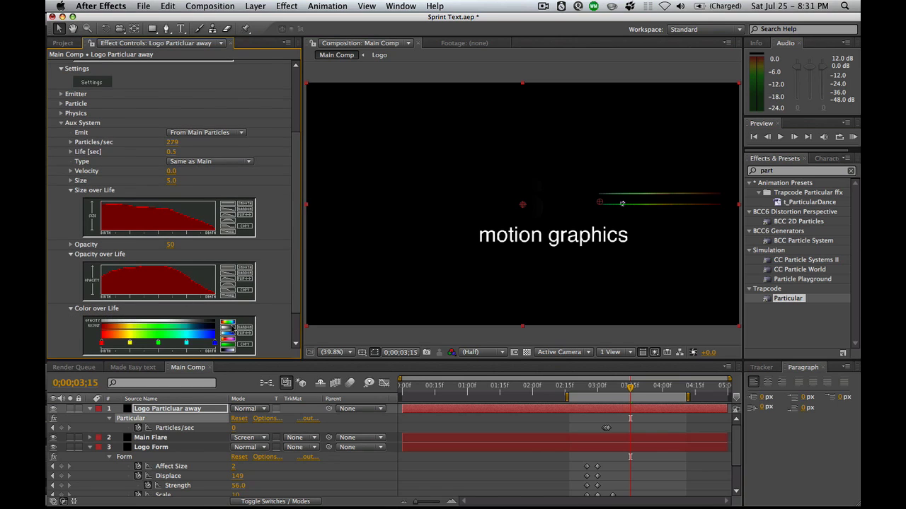
{"action": "left_click", "coordinate": [232, 328]}
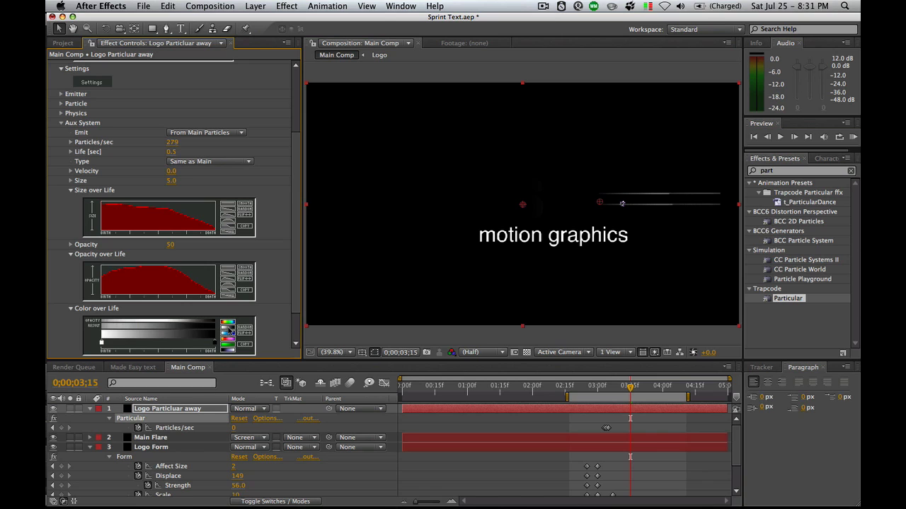
{"action": "double_click", "coordinate": [101, 344]}
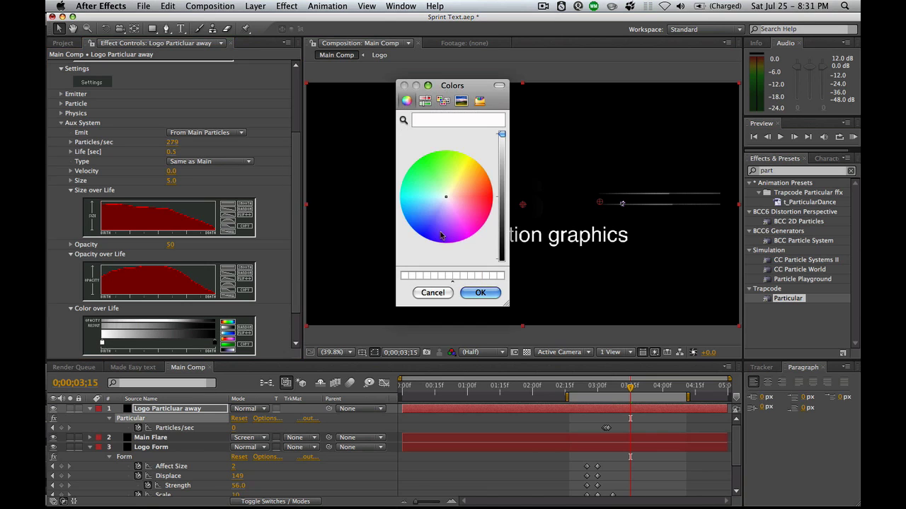
{"action": "left_click_drag", "start_coordinate": [449, 212], "coordinate": [447, 216]}
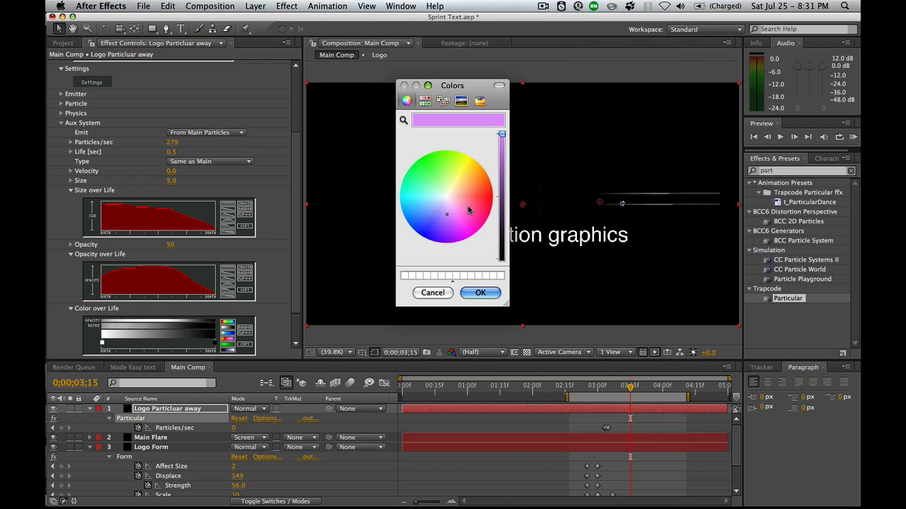
{"action": "left_click", "coordinate": [481, 293]}
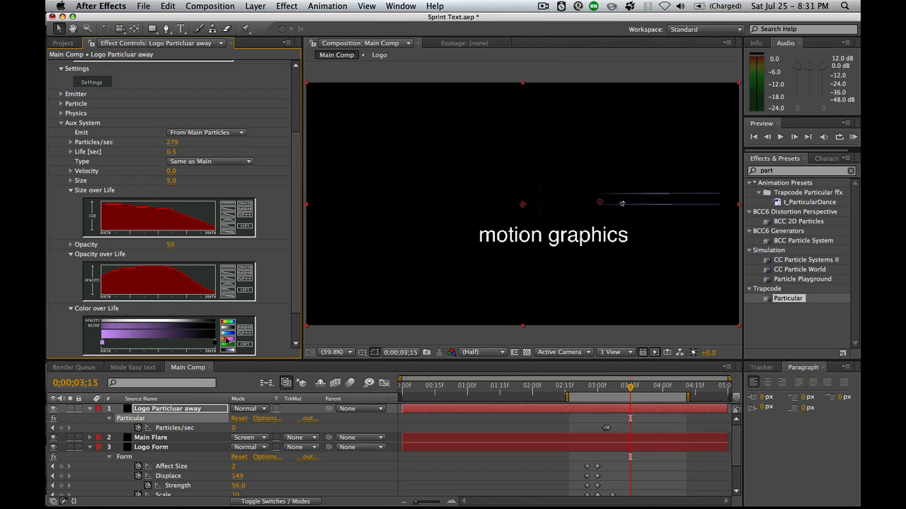
Change the death colour of the Color over Life gradient from black to a darker purple.
{"action": "double_click", "coordinate": [215, 344]}
{"action": "left_click_drag", "start_coordinate": [503, 262], "coordinate": [503, 194]}
{"action": "left_click", "coordinate": [446, 216]}
{"action": "left_click", "coordinate": [480, 292]}
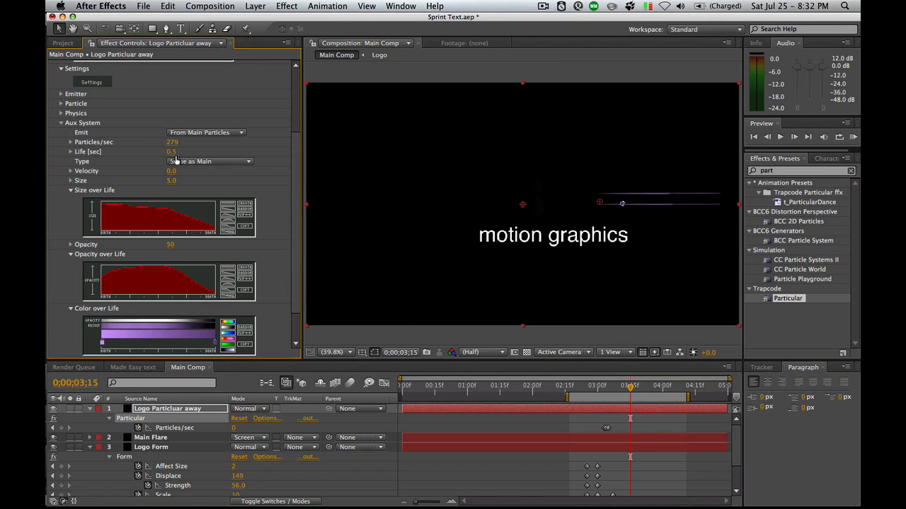
Set the Aux System's Life to 3.3 seconds and collapse its settings.
{"action": "left_click_drag", "start_coordinate": [171, 157], "coordinate": [178, 151]}
{"action": "left_click", "coordinate": [71, 190]}
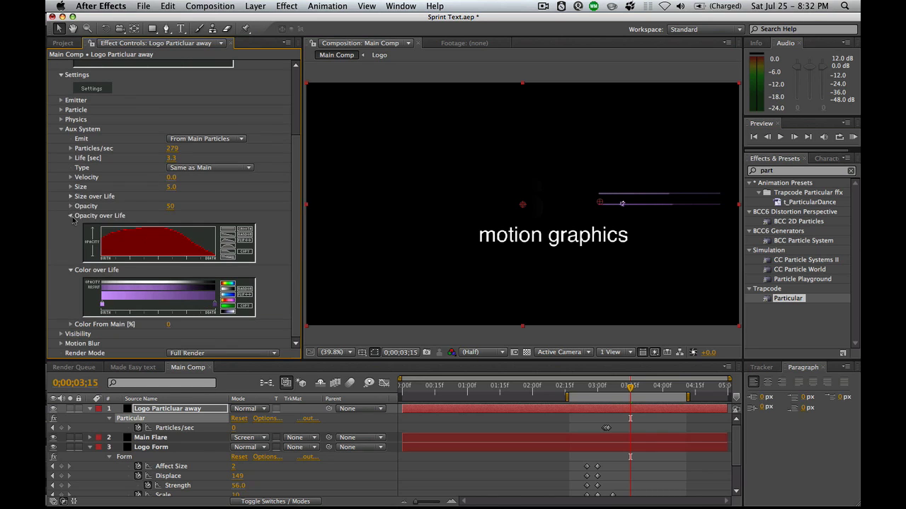
{"action": "left_click", "coordinate": [71, 216]}
{"action": "left_click", "coordinate": [71, 271]}
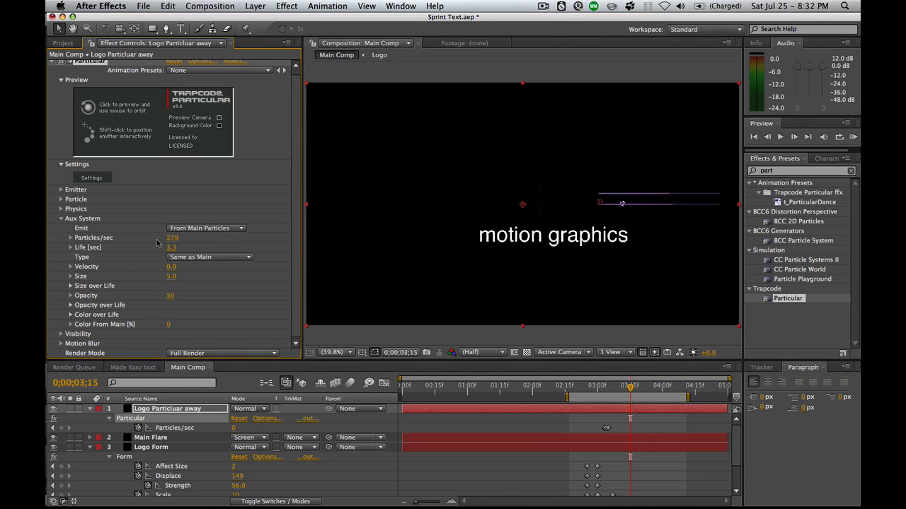
{"action": "left_click", "coordinate": [62, 219]}
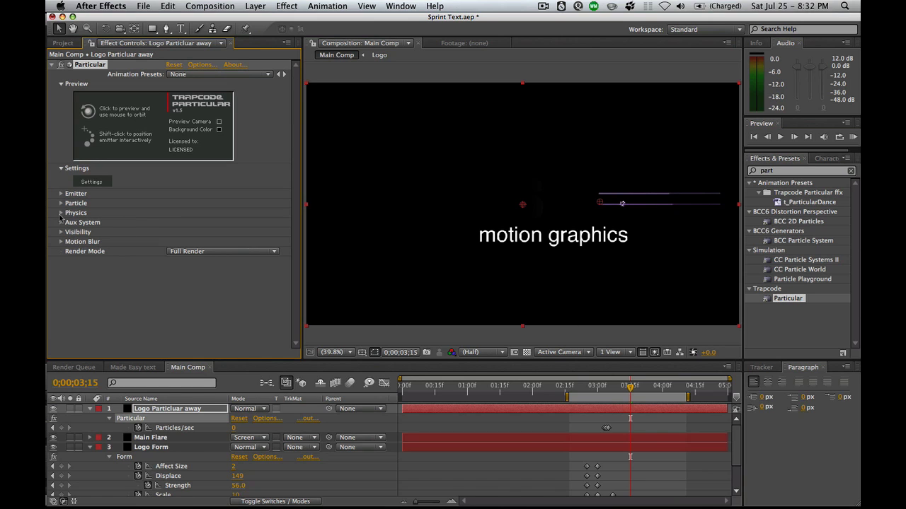
In the Air physics settings, set Spin Amplitude to 68 and Spin Frequency to 3.3 so the streaks curve.
{"action": "left_click", "coordinate": [61, 214]}
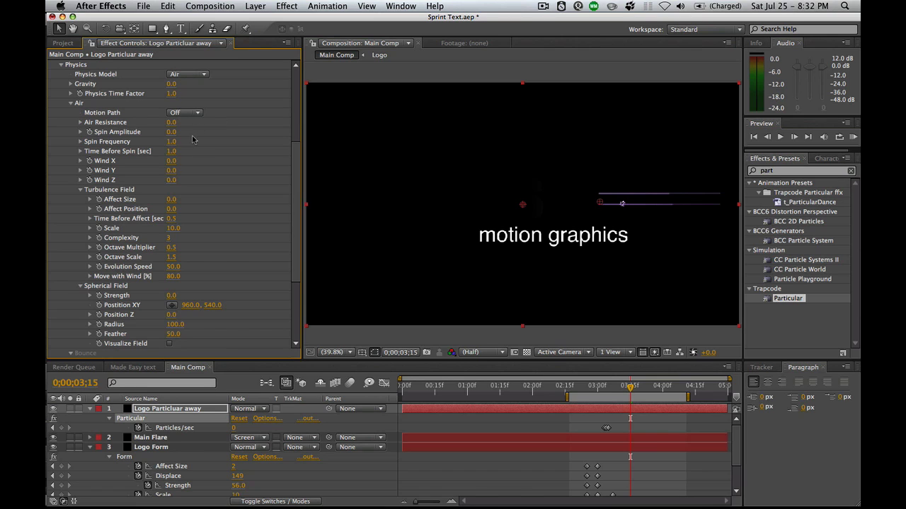
{"action": "left_click_drag", "start_coordinate": [177, 145], "coordinate": [179, 132]}
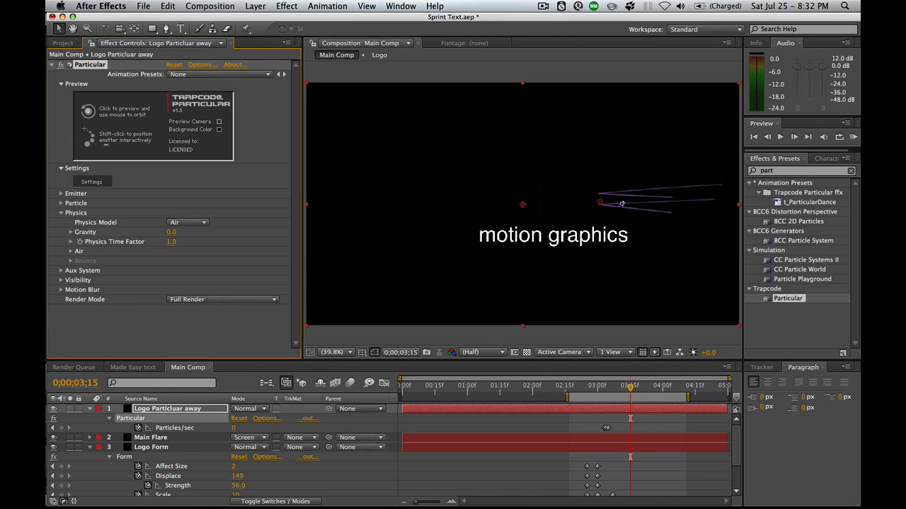
{"action": "left_click", "coordinate": [62, 271]}
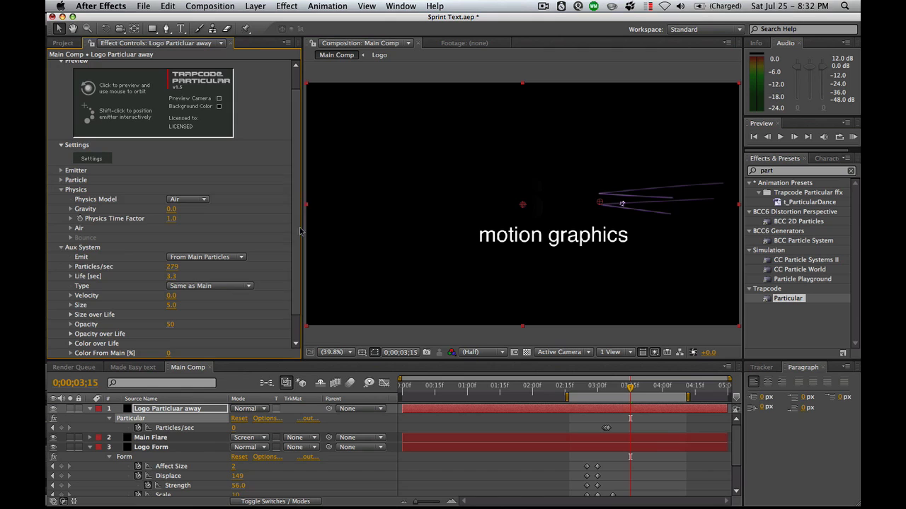
{"action": "scroll", "coordinate": [132, 221], "scroll_direction": "down", "scroll_amount": 2}
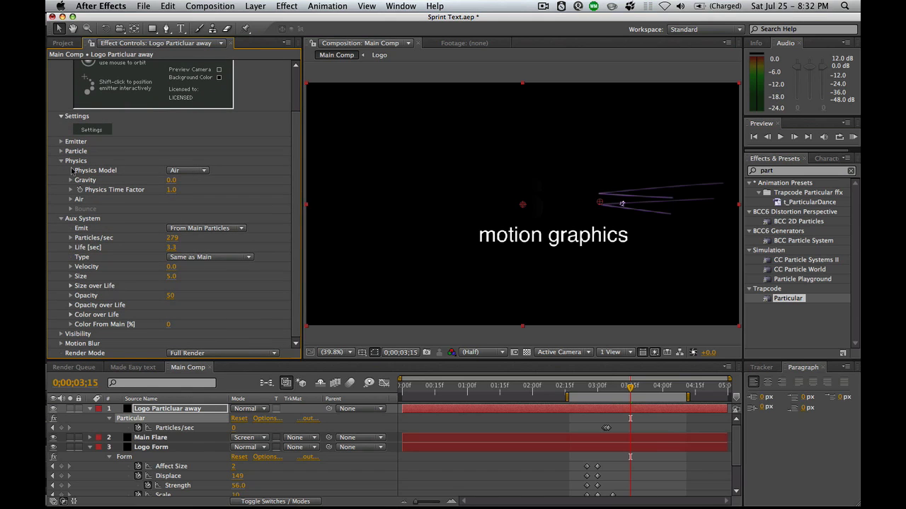
{"action": "left_click", "coordinate": [70, 201]}
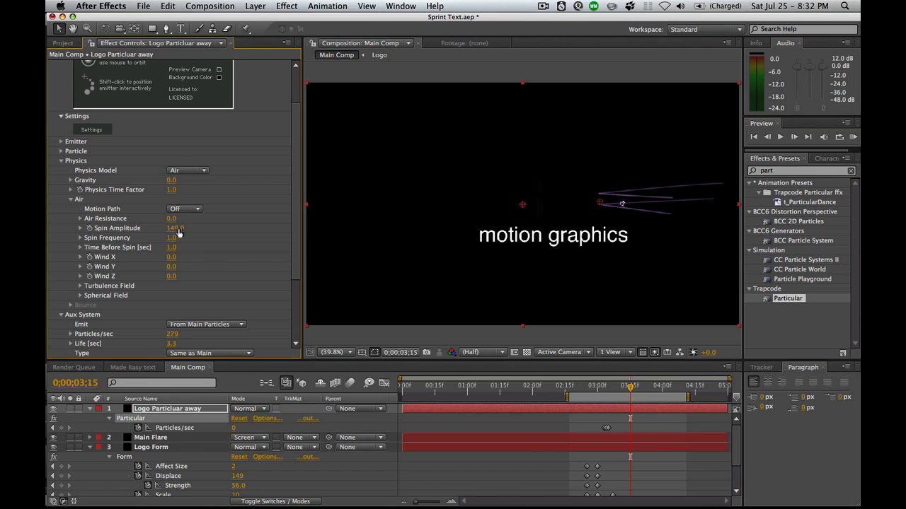
{"action": "mouse_move", "coordinate": [160, 228]}
{"action": "left_mouse_down"}
{"action": "mouse_move", "coordinate": [135, 228]}
{"action": "mouse_move", "coordinate": [186, 238]}
{"action": "left_mouse_up"}
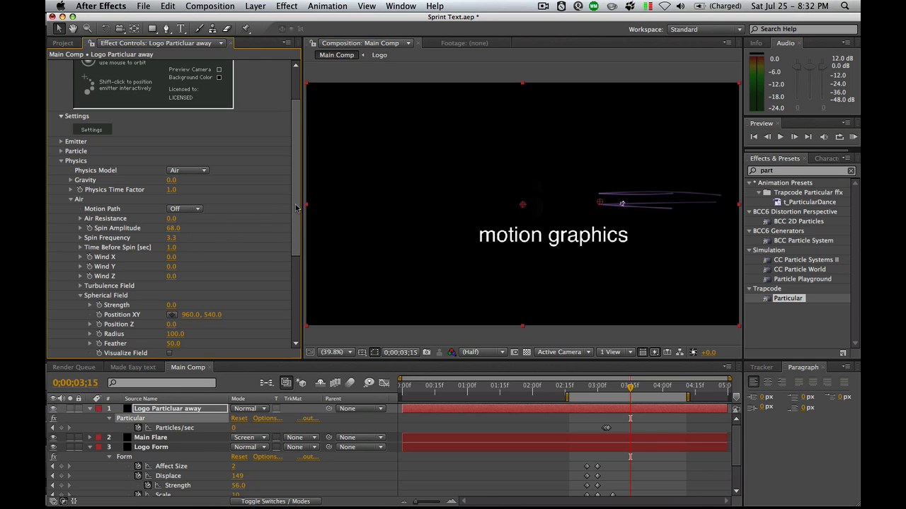
Set the Turbulence Field's Affect Position to 151 and preview the wavy streaks with the layer soloed.
{"action": "scroll", "coordinate": [297, 207], "scroll_direction": "down", "scroll_amount": 3}
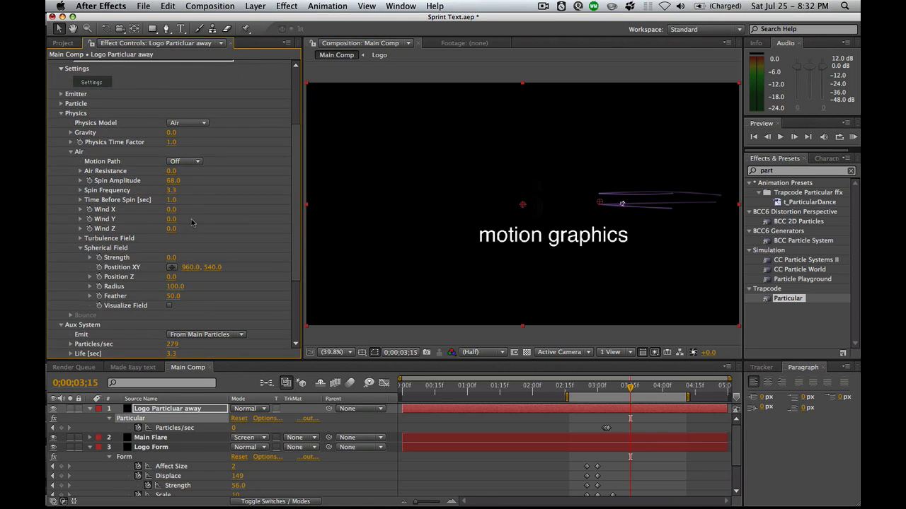
{"action": "left_click", "coordinate": [80, 238]}
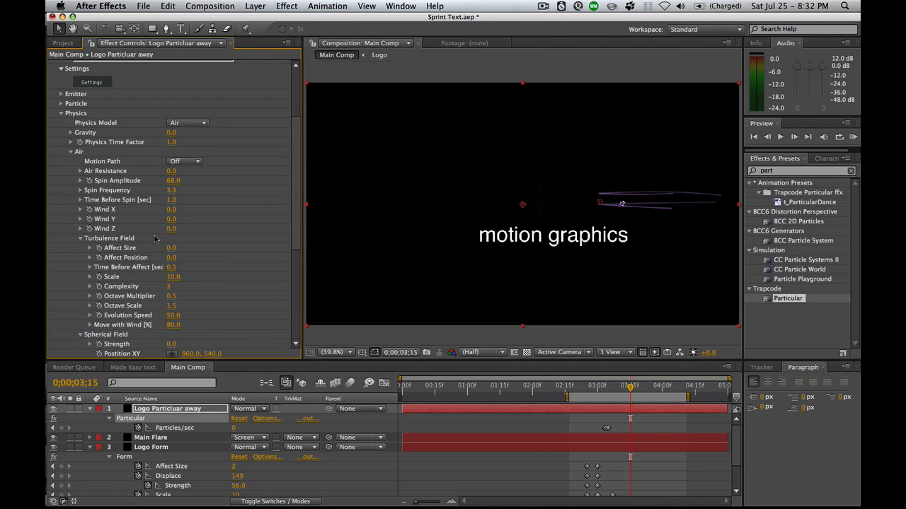
{"action": "left_click_drag", "start_coordinate": [171, 258], "coordinate": [271, 259]}
{"action": "scroll", "coordinate": [297, 205], "scroll_direction": "down", "scroll_amount": 2}
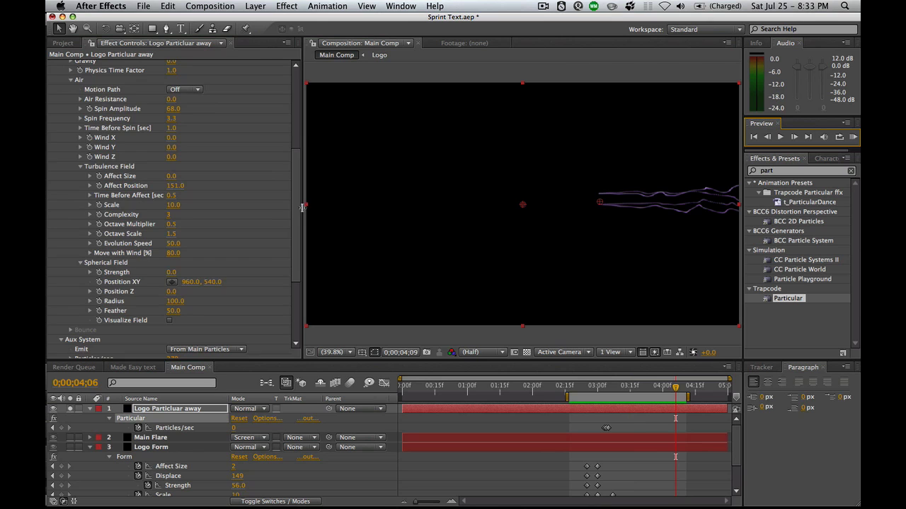
{"action": "scroll", "coordinate": [191, 138], "scroll_direction": "up", "scroll_amount": 3}
{"action": "scroll", "coordinate": [191, 138], "scroll_direction": "down", "scroll_amount": 2}
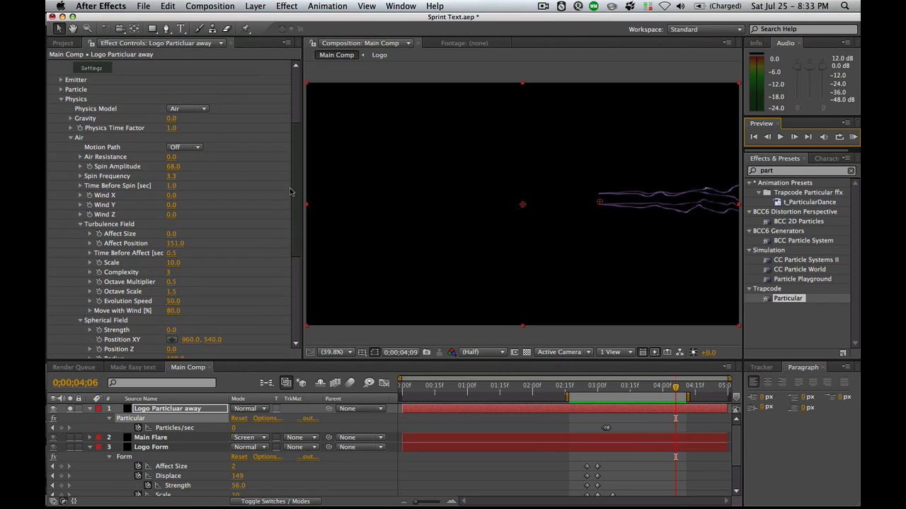
Shorten the Aux System's Life to 0.7 seconds and preview the streaks.
{"action": "scroll", "coordinate": [241, 215], "scroll_direction": "down", "scroll_amount": 5}
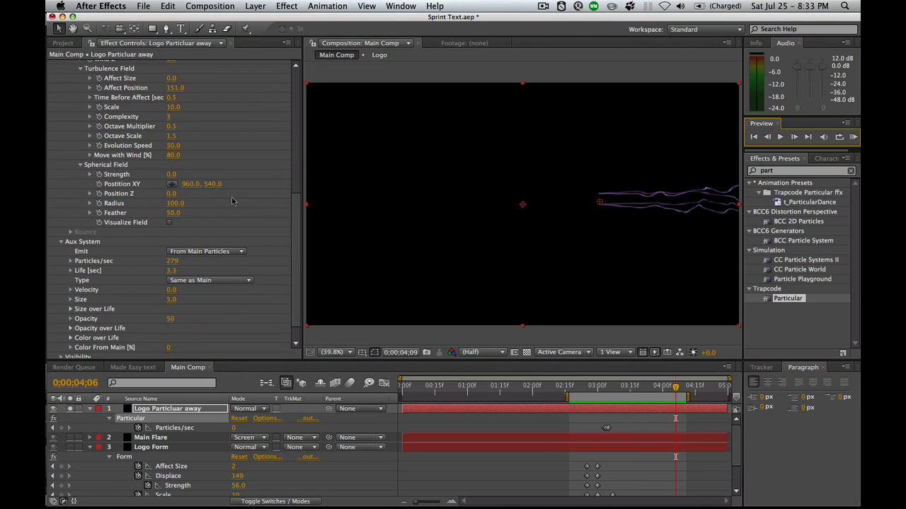
{"action": "left_click_drag", "start_coordinate": [175, 272], "coordinate": [158, 269]}
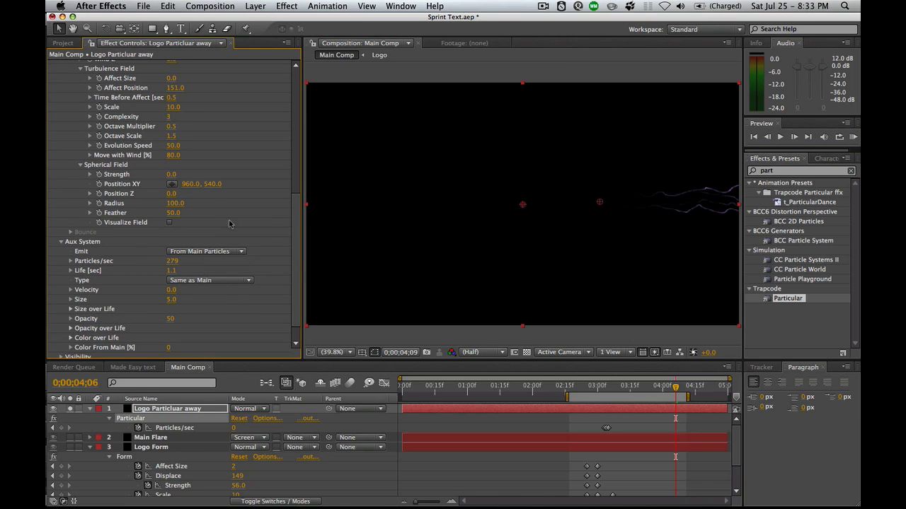
{"action": "left_click", "coordinate": [851, 138]}
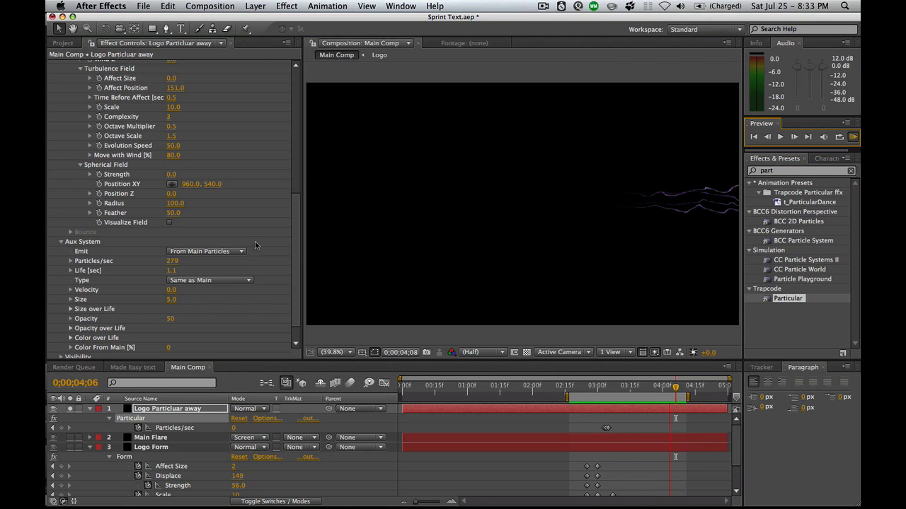
{"action": "key", "text": "space"}
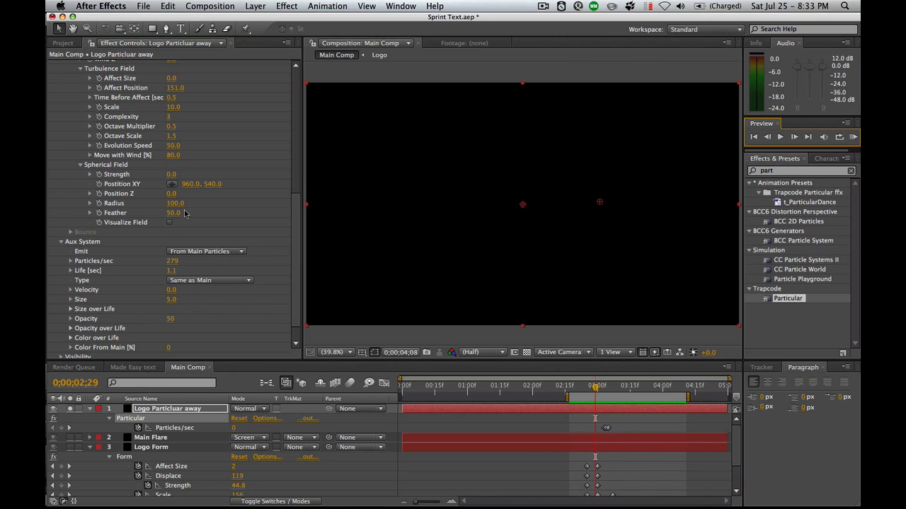
{"action": "left_click_drag", "start_coordinate": [172, 272], "coordinate": [169, 272]}
{"action": "left_click", "coordinate": [172, 270]}
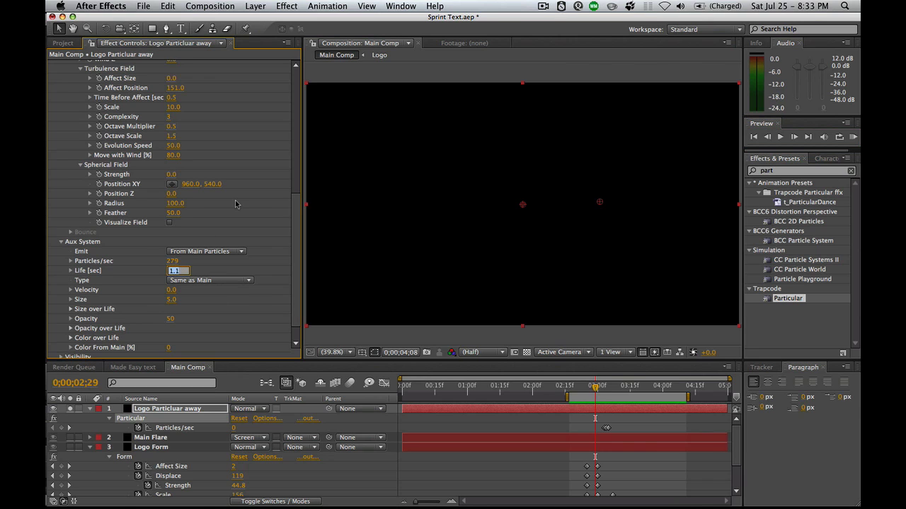
{"action": "left_click", "coordinate": [852, 138]}
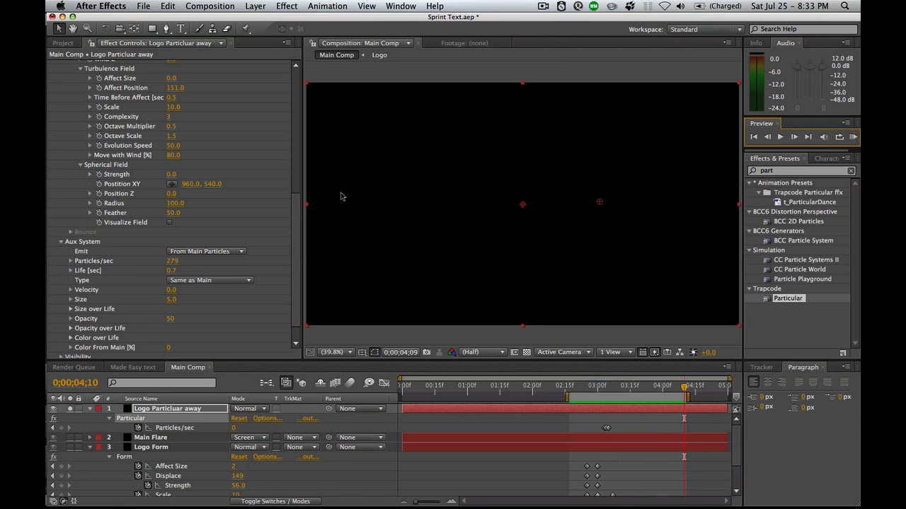
Set the Emitter's Velocity to 1530 and preview the streaks.
{"action": "scroll", "coordinate": [177, 212], "scroll_direction": "up", "scroll_amount": 10}
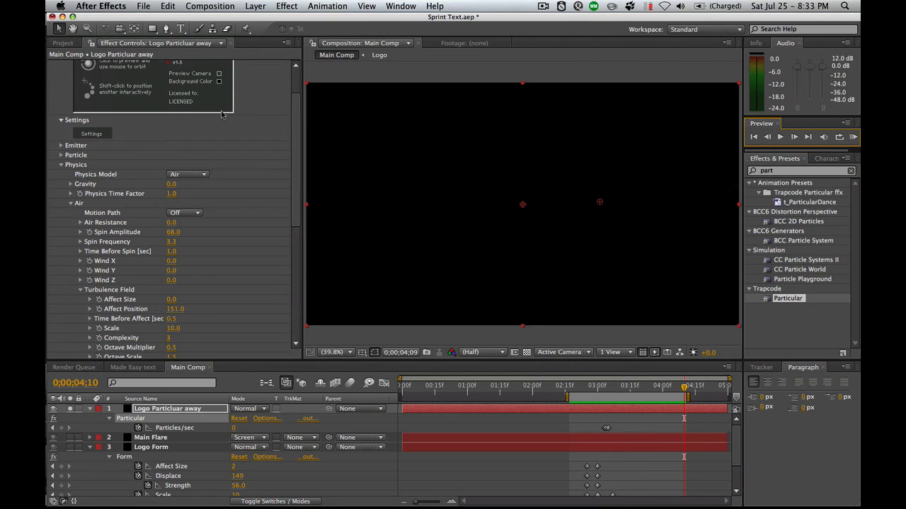
{"action": "left_click", "coordinate": [61, 146]}
{"action": "left_click_drag", "start_coordinate": [176, 271], "coordinate": [191, 271]}
{"action": "left_click", "coordinate": [852, 137]}
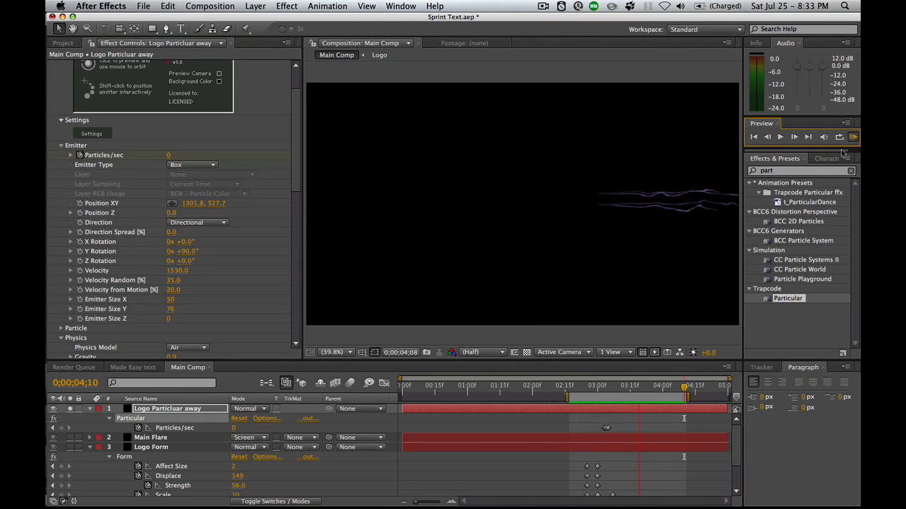
{"action": "key", "text": "space"}
{"action": "left_click_drag", "start_coordinate": [298, 157], "coordinate": [297, 159]}
{"action": "scroll", "coordinate": [297, 159], "scroll_direction": "up", "scroll_amount": 3}
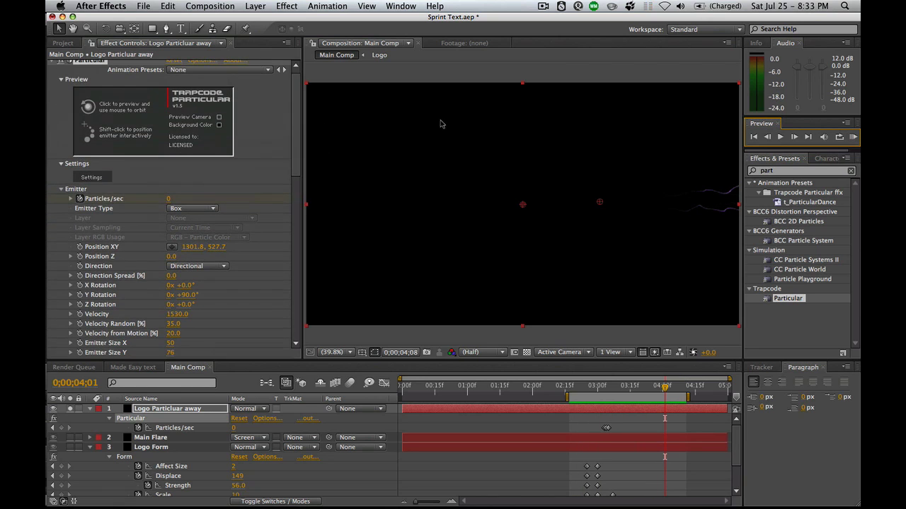
At 0;00;03;16, set the Aux System's Particles/sec to 407.
{"action": "mouse_move", "coordinate": [664, 386]}
{"action": "left_mouse_down"}
{"action": "mouse_move", "coordinate": [628, 386]}
{"action": "mouse_move", "coordinate": [642, 375]}
{"action": "mouse_move", "coordinate": [625, 373]}
{"action": "mouse_move", "coordinate": [634, 375]}
{"action": "left_mouse_up"}
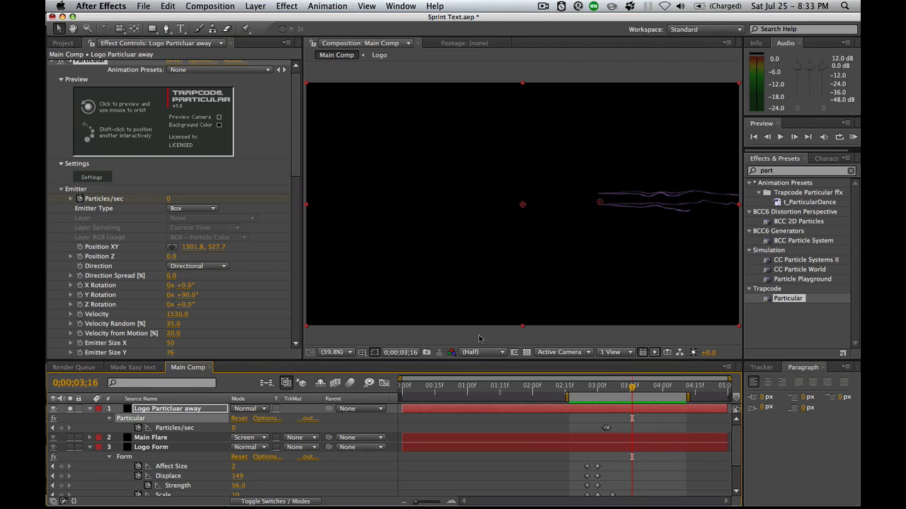
{"action": "scroll", "coordinate": [283, 254], "scroll_direction": "down", "scroll_amount": 10}
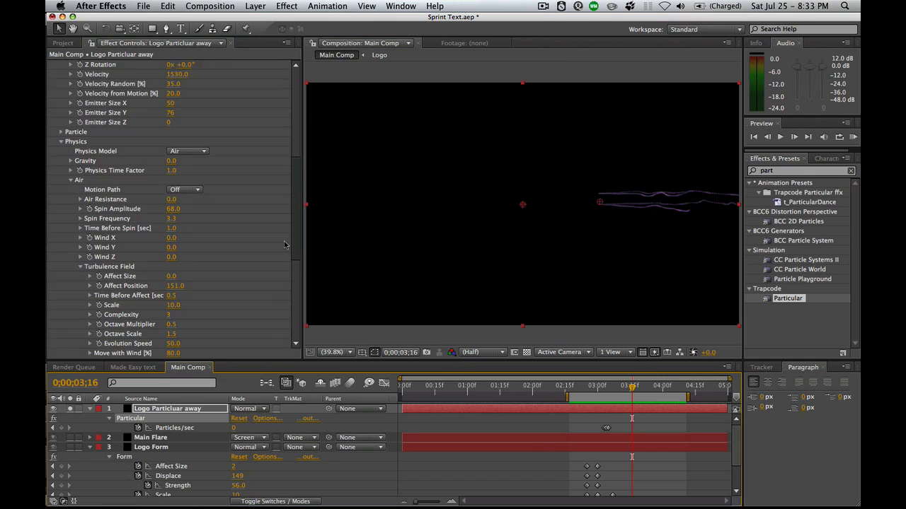
{"action": "scroll", "coordinate": [283, 254], "scroll_direction": "down", "scroll_amount": 12}
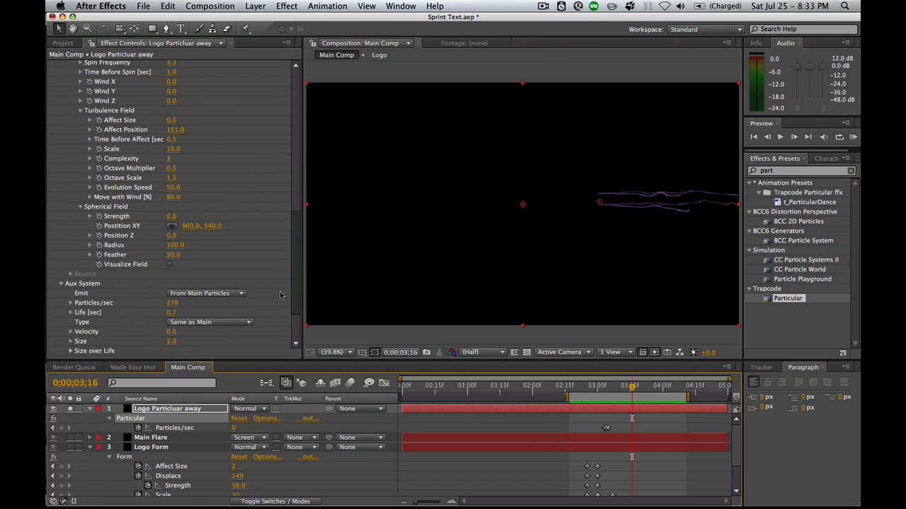
{"action": "left_click_drag", "start_coordinate": [299, 278], "coordinate": [299, 296]}
{"action": "left_click_drag", "start_coordinate": [170, 259], "coordinate": [188, 259]}
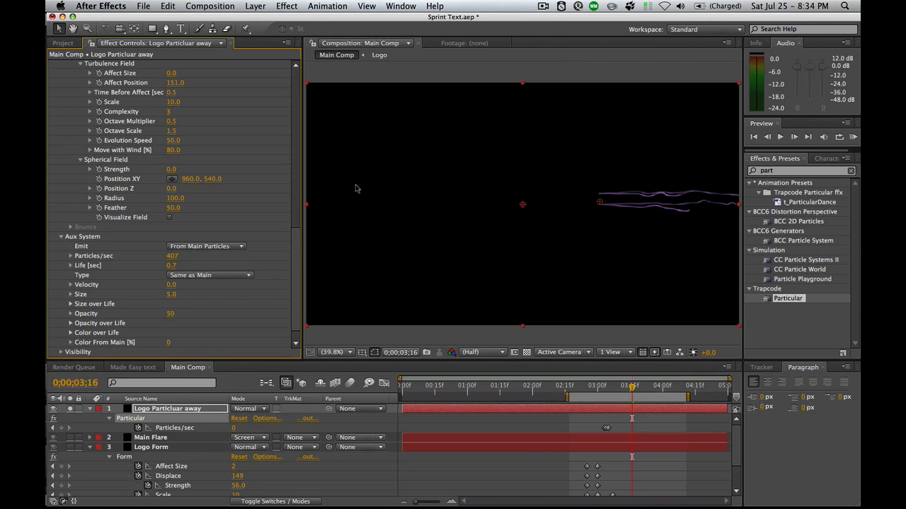
In Particular's additional settings, set the Aux System's Inherit Velocity to 50%.
{"action": "left_click_drag", "start_coordinate": [298, 266], "coordinate": [298, 99]}
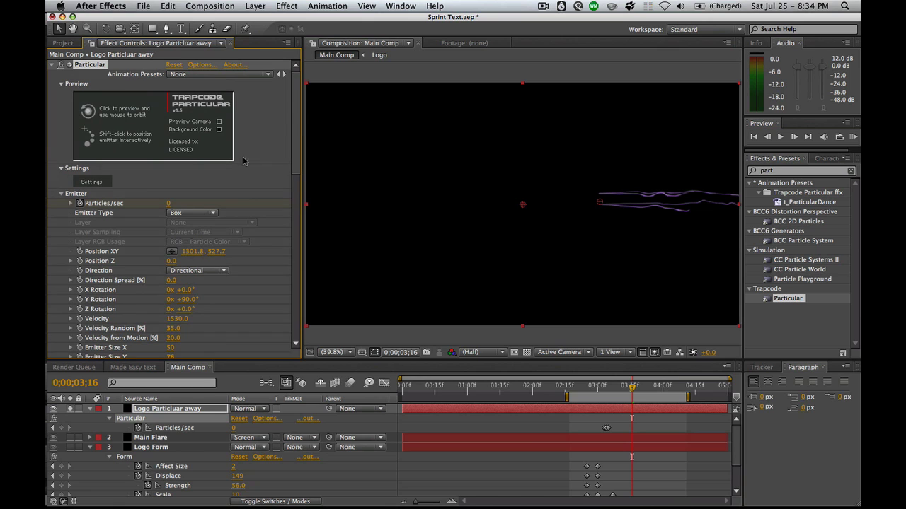
{"action": "left_click", "coordinate": [92, 182]}
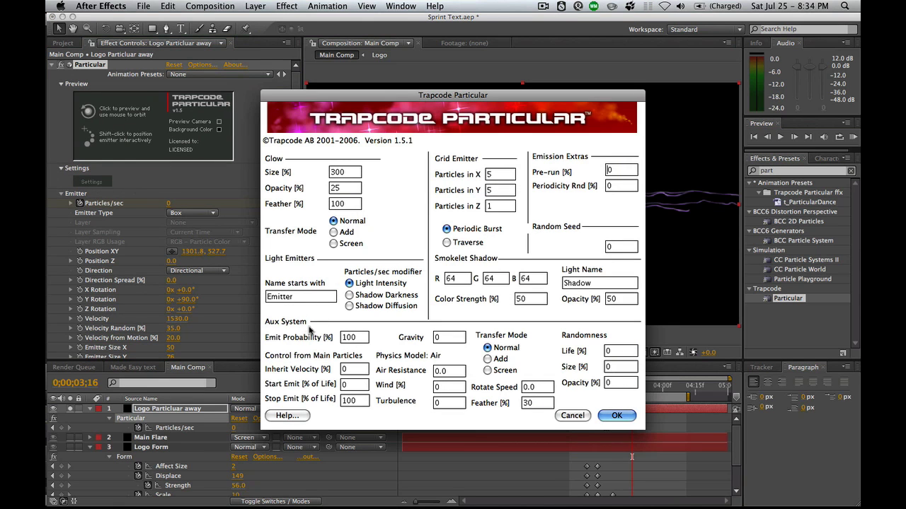
{"action": "double_click", "coordinate": [353, 370]}
{"action": "type", "text": "50"}
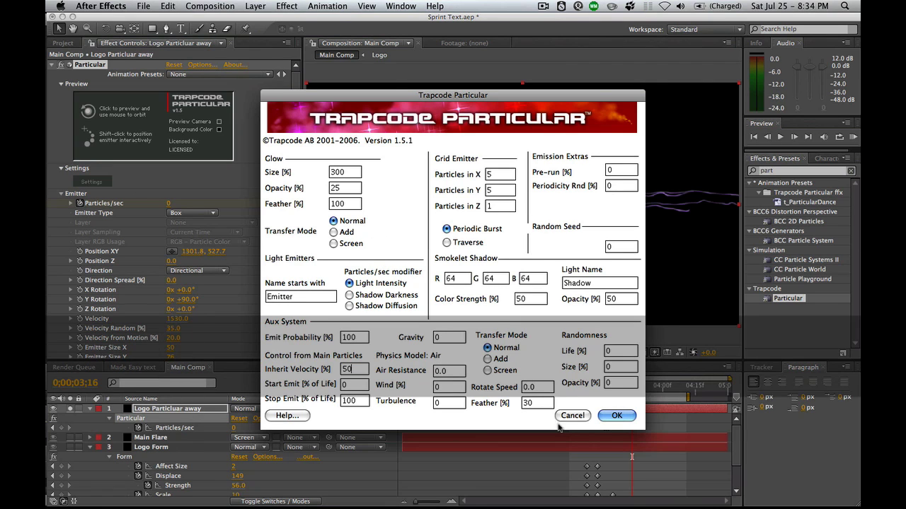
{"action": "left_click", "coordinate": [616, 416]}
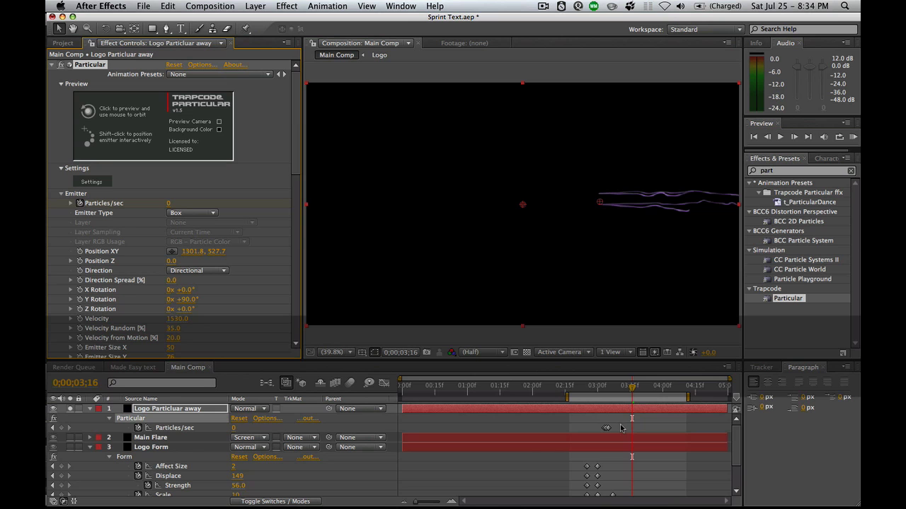
At 0;00;03;14, raise the Aux System's Particles/sec to 445.
{"action": "mouse_move", "coordinate": [629, 380]}
{"action": "left_mouse_down"}
{"action": "mouse_move", "coordinate": [606, 389]}
{"action": "mouse_move", "coordinate": [627, 388]}
{"action": "left_mouse_up"}
{"action": "scroll", "coordinate": [299, 150], "scroll_direction": "down", "scroll_amount": 15}
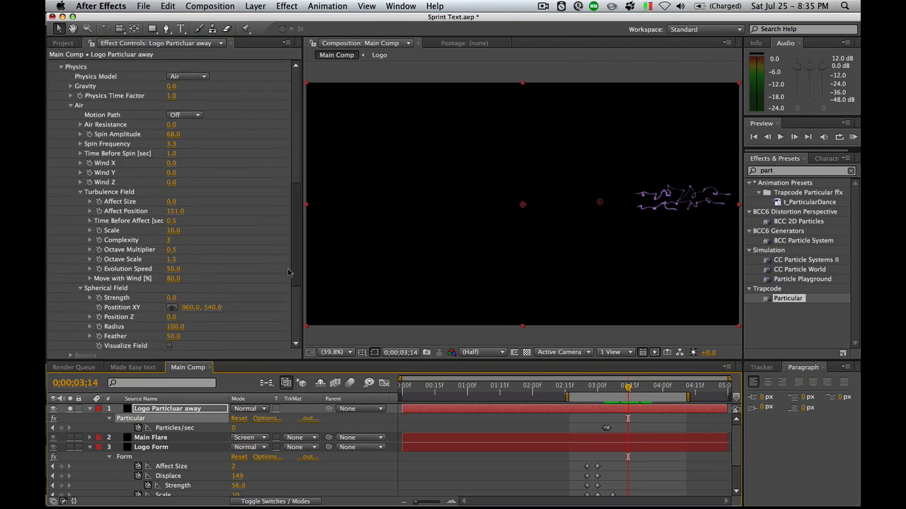
{"action": "left_click_drag", "start_coordinate": [172, 256], "coordinate": [199, 260]}
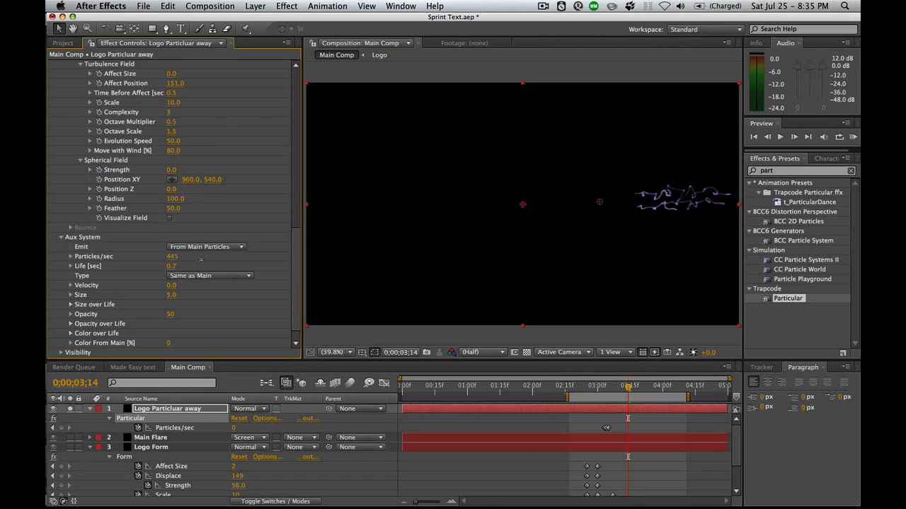
Lower the Turbulence Field's Affect Position to 101.
{"action": "scroll", "coordinate": [218, 276], "scroll_direction": "down", "scroll_amount": 1}
{"action": "left_click_drag", "start_coordinate": [293, 265], "coordinate": [292, 206]}
{"action": "left_click_drag", "start_coordinate": [175, 229], "coordinate": [151, 228]}
Set the Turbulence Field's Time Before Affect to 0.7 seconds, checking the streaks around 0;00;03;14.
{"action": "left_click", "coordinate": [172, 238]}
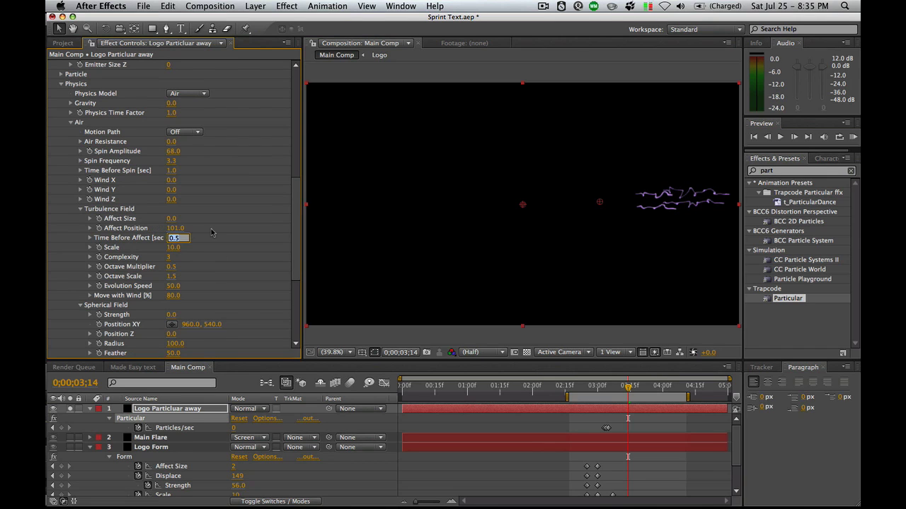
{"action": "type", "text": "0.53"}
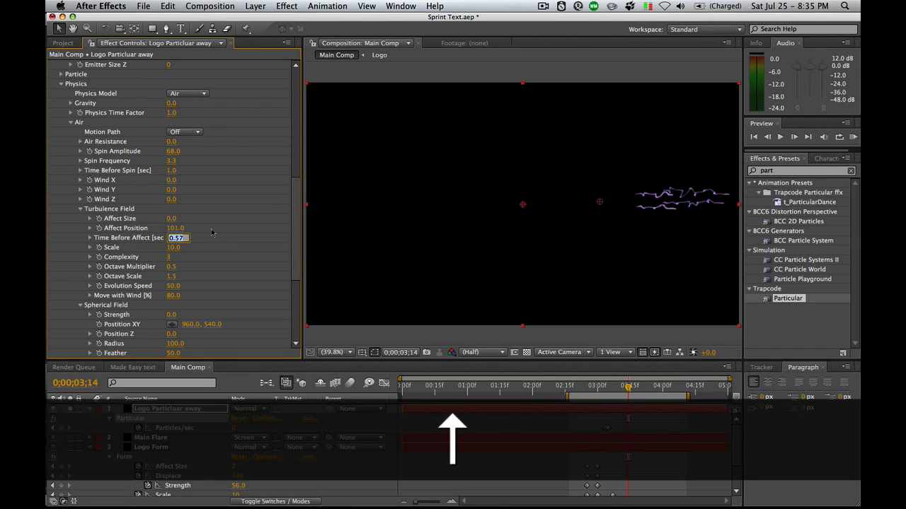
{"action": "key", "text": "Up"}
{"action": "key", "text": "shift+Up"}
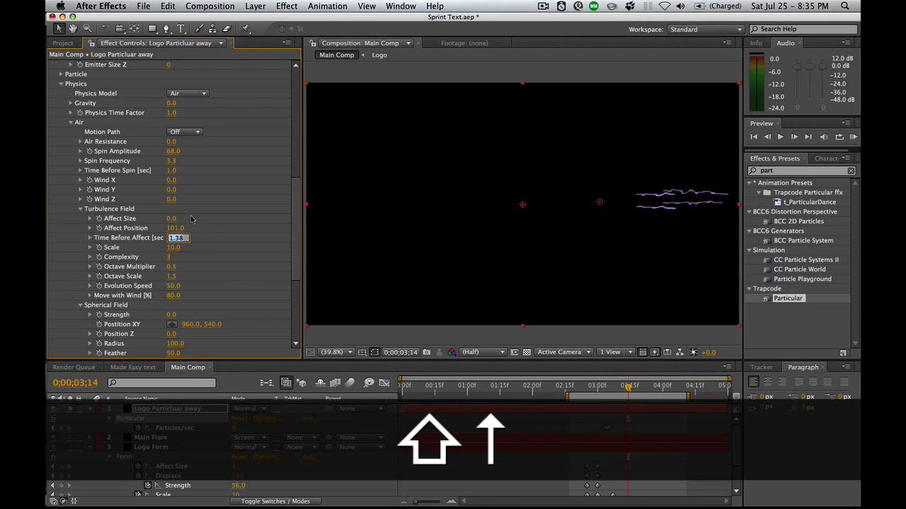
{"action": "key", "text": "shift+Down"}
{"action": "mouse_move", "coordinate": [633, 382]}
{"action": "left_mouse_down"}
{"action": "mouse_move", "coordinate": [651, 388]}
{"action": "mouse_move", "coordinate": [627, 387]}
{"action": "left_mouse_up"}
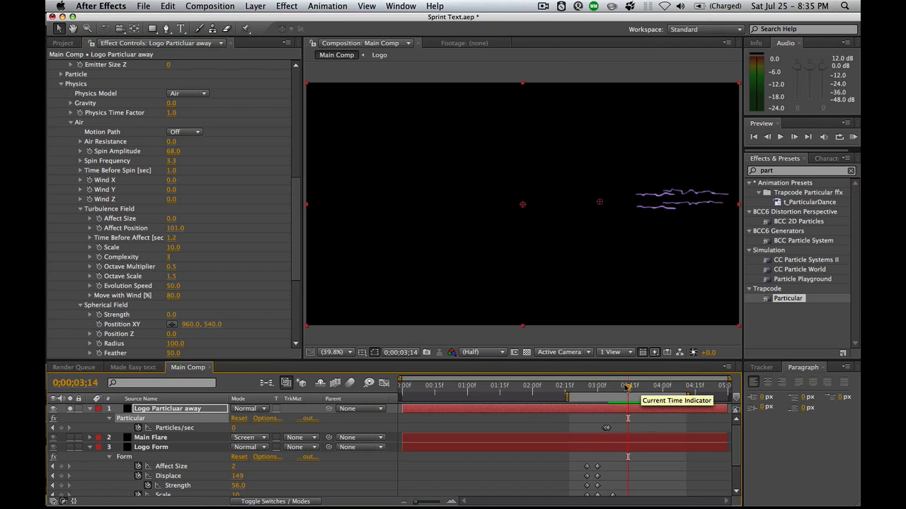
{"action": "left_click", "coordinate": [175, 238]}
{"action": "key", "text": "shift+Down"}
{"action": "key", "text": "shift+Down"}
{"action": "key", "text": "shift+Down"}
Set the Turbulence Field's Scale to 8 and preview the streaks.
{"action": "mouse_move", "coordinate": [171, 248]}
{"action": "left_mouse_down"}
{"action": "mouse_move", "coordinate": [182, 249]}
{"action": "mouse_move", "coordinate": [164, 249]}
{"action": "left_mouse_up"}
{"action": "key", "text": "KP_0"}
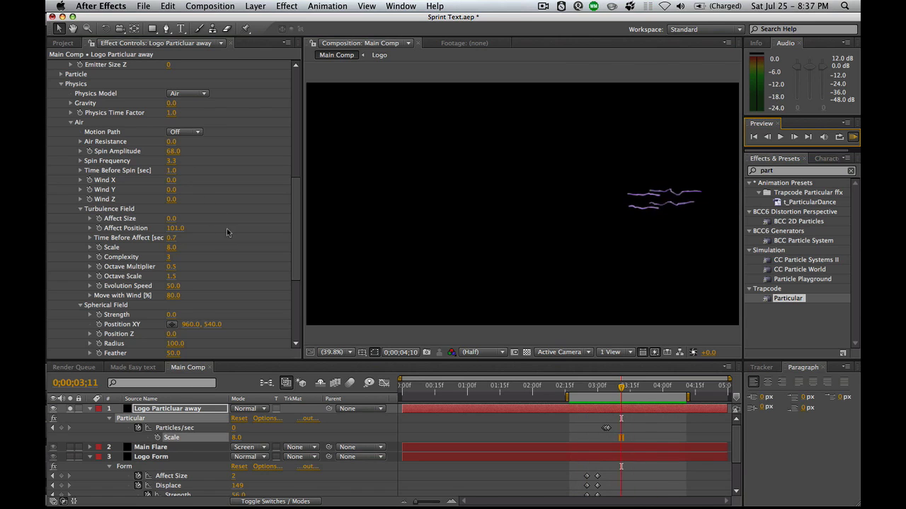
{"action": "key", "text": "space"}
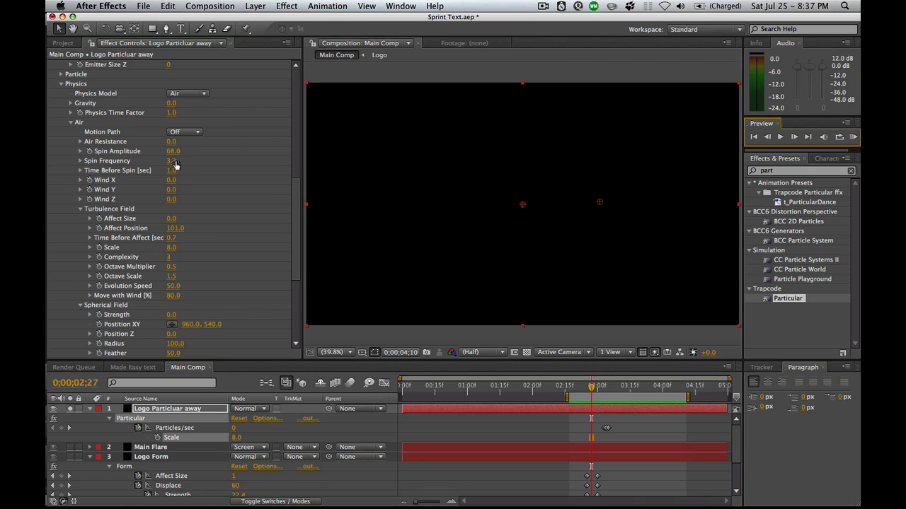
Reduce the Aux System's Inherit Velocity to 40% in Particular's additional settings and preview the streaks.
{"action": "mouse_move", "coordinate": [591, 389]}
{"action": "left_mouse_down"}
{"action": "mouse_move", "coordinate": [653, 390]}
{"action": "mouse_move", "coordinate": [634, 389]}
{"action": "left_mouse_up"}
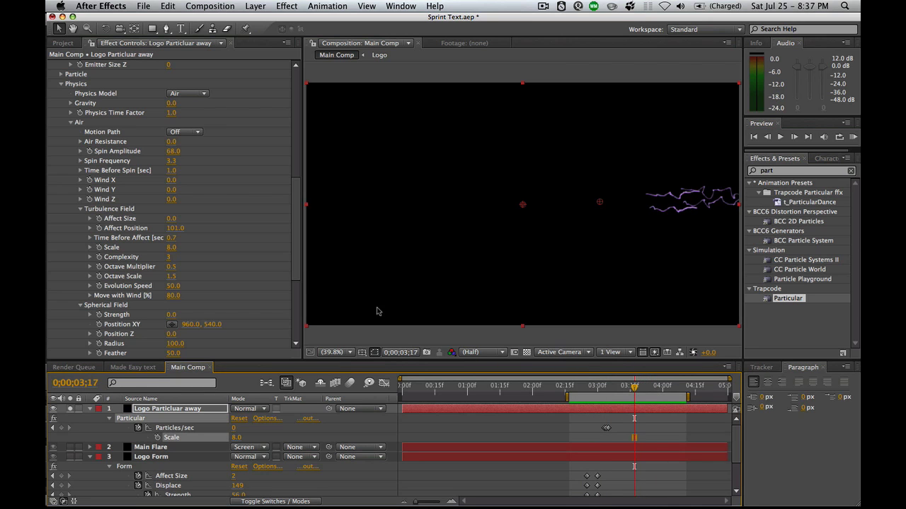
{"action": "scroll", "coordinate": [300, 237], "scroll_direction": "up", "scroll_amount": 15}
{"action": "left_click", "coordinate": [95, 183]}
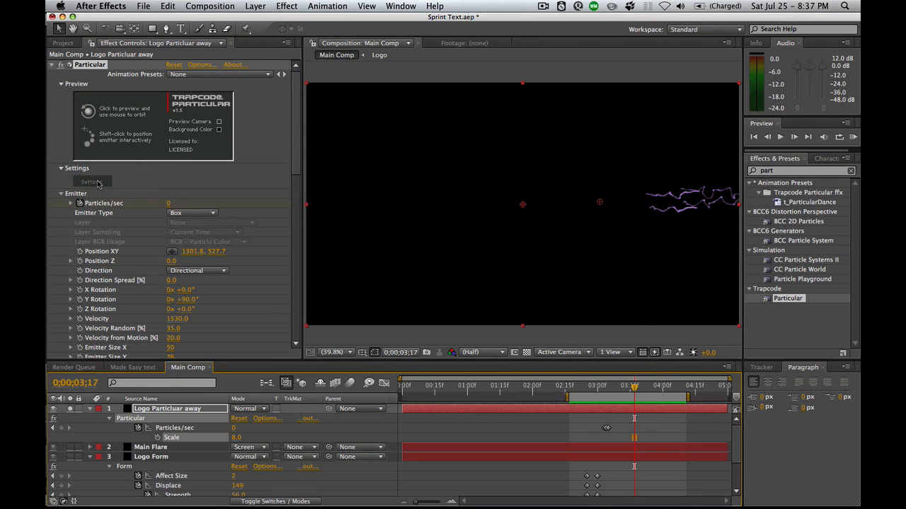
{"action": "double_click", "coordinate": [349, 369]}
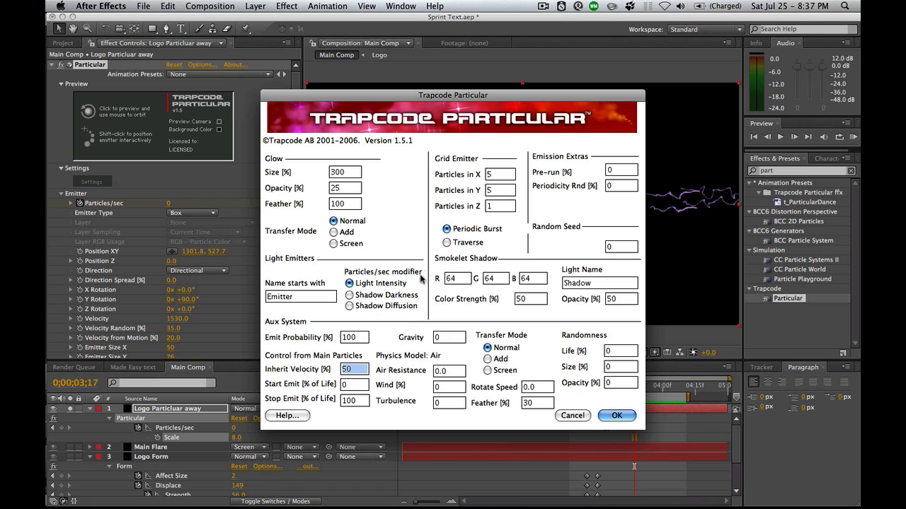
{"action": "type", "text": "40"}
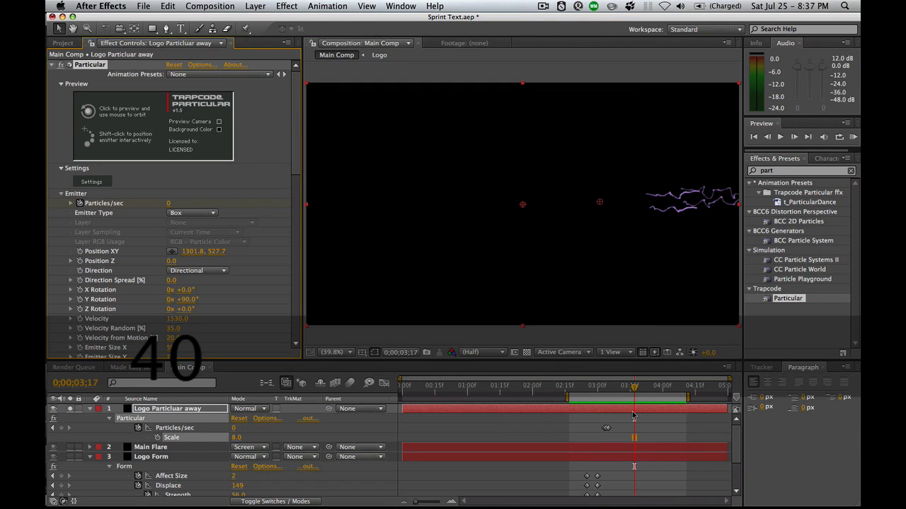
{"action": "left_click", "coordinate": [616, 415]}
{"action": "key", "text": "KP_0"}
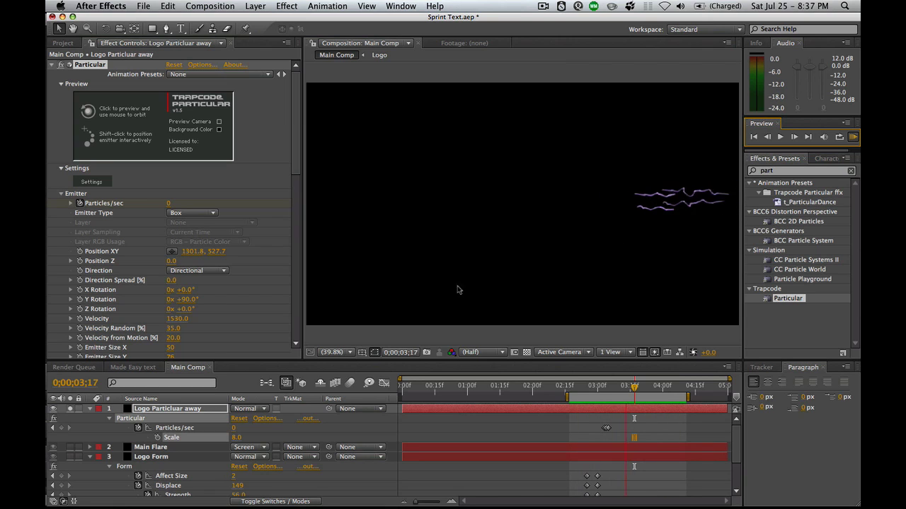
Move to 0;00;03;11 and set the Emitter Size Y to 47.
{"action": "left_click", "coordinate": [625, 389]}
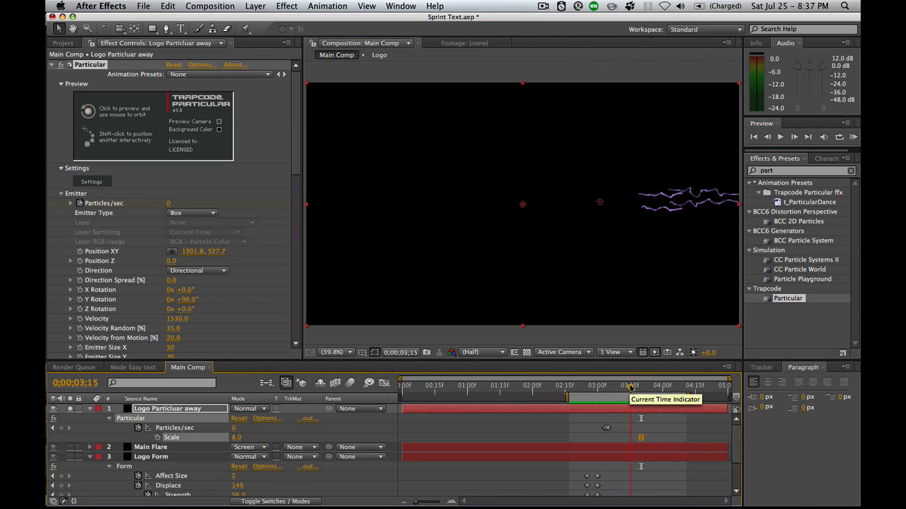
{"action": "key", "text": "Page_Up"}
{"action": "key", "text": "Page_Up"}
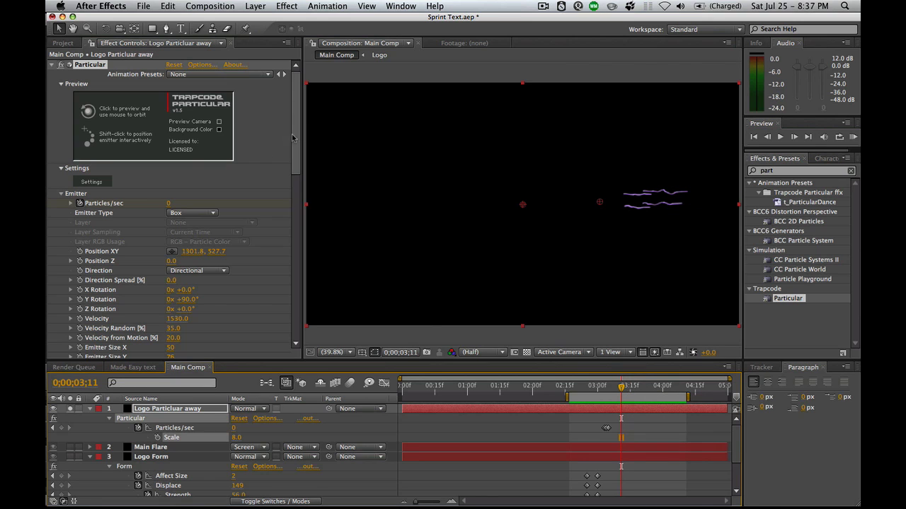
{"action": "scroll", "coordinate": [172, 220], "scroll_direction": "down", "scroll_amount": 5}
{"action": "mouse_move", "coordinate": [171, 213]}
{"action": "left_mouse_down"}
{"action": "mouse_move", "coordinate": [146, 217]}
{"action": "mouse_move", "coordinate": [157, 217]}
{"action": "left_mouse_up"}
Increase the Spin Amplitude in the Air physics settings to 206.
{"action": "mouse_move", "coordinate": [295, 177]}
{"action": "left_mouse_down"}
{"action": "mouse_move", "coordinate": [285, 294]}
{"action": "mouse_move", "coordinate": [290, 188]}
{"action": "left_mouse_up"}
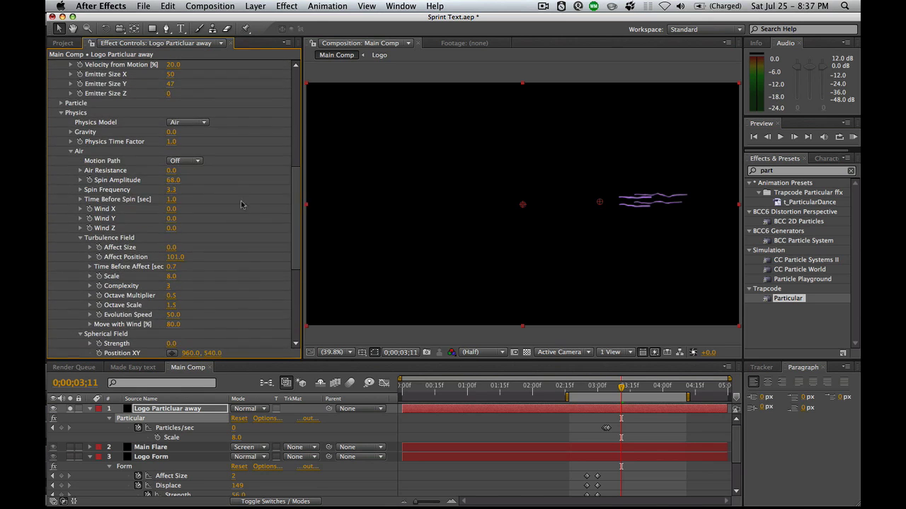
{"action": "mouse_move", "coordinate": [174, 184]}
{"action": "left_mouse_down"}
{"action": "mouse_move", "coordinate": [124, 180]}
{"action": "mouse_move", "coordinate": [227, 178]}
{"action": "left_mouse_up"}
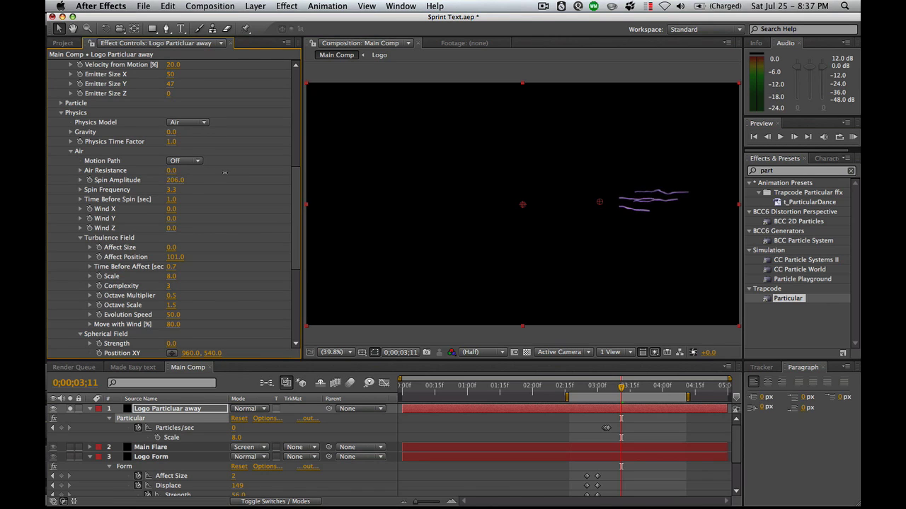
Scrub the composition between about 0;00;03;12 and 0;00;03;26 to check how the particle streaks behave.
{"action": "mouse_move", "coordinate": [621, 385]}
{"action": "left_mouse_down"}
{"action": "mouse_move", "coordinate": [608, 385]}
{"action": "mouse_move", "coordinate": [662, 385]}
{"action": "mouse_move", "coordinate": [642, 381]}
{"action": "left_mouse_up"}
{"action": "key", "text": "space"}
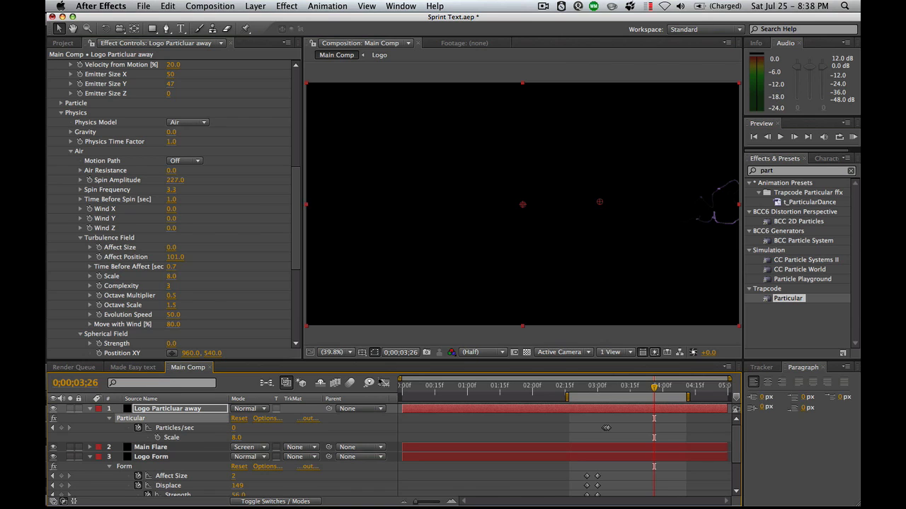
{"action": "mouse_move", "coordinate": [637, 387]}
{"action": "left_mouse_down"}
{"action": "mouse_move", "coordinate": [605, 386]}
{"action": "mouse_move", "coordinate": [623, 388]}
{"action": "left_mouse_up"}
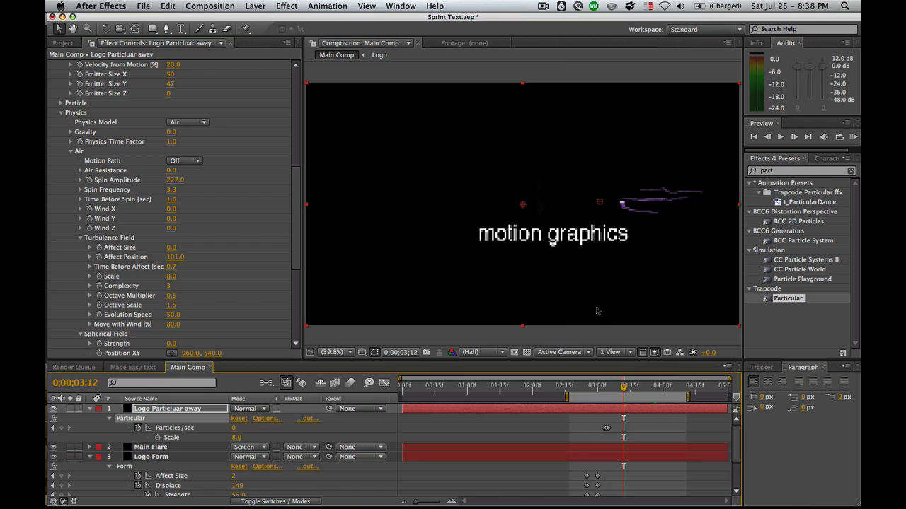
{"action": "left_click_drag", "start_coordinate": [634, 390], "coordinate": [663, 390]}
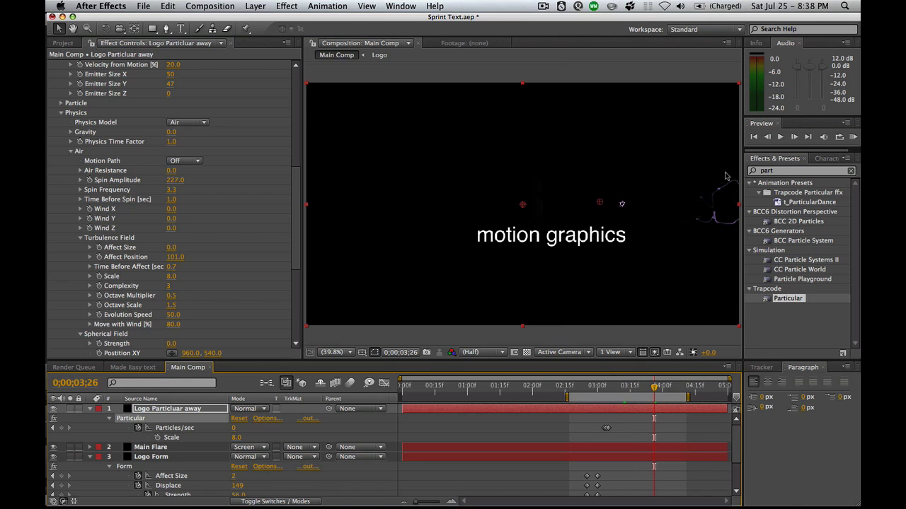
Narrow the work area around the logo burst, ending at 0;00;03;26, and RAM-preview the particle animation.
{"action": "left_click_drag", "start_coordinate": [569, 397], "coordinate": [579, 397]}
{"action": "left_click_drag", "start_coordinate": [688, 397], "coordinate": [653, 397]}
{"action": "left_click", "coordinate": [853, 136]}
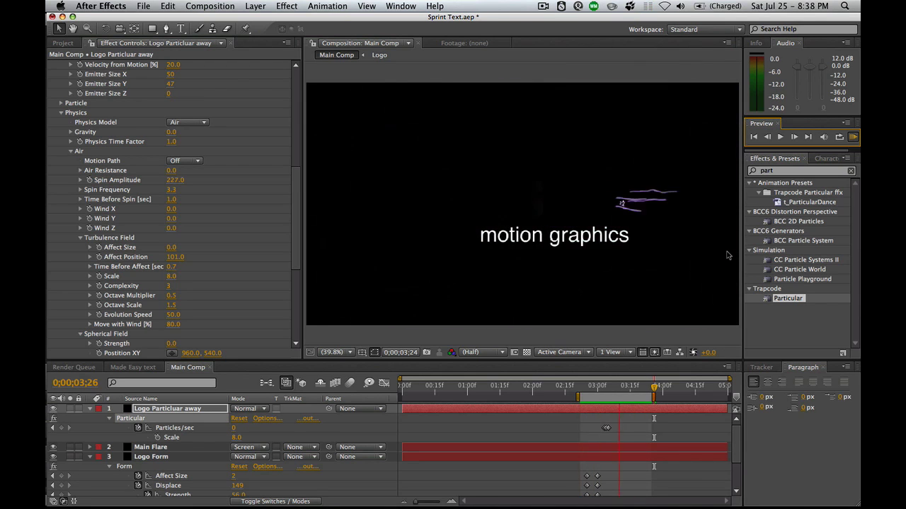
{"action": "key", "text": "space"}
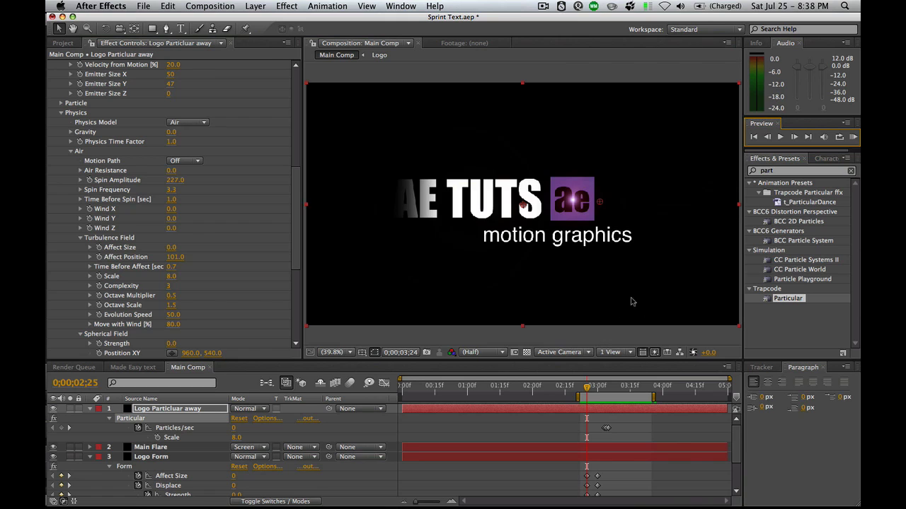
{"action": "left_click_drag", "start_coordinate": [610, 390], "coordinate": [632, 390]}
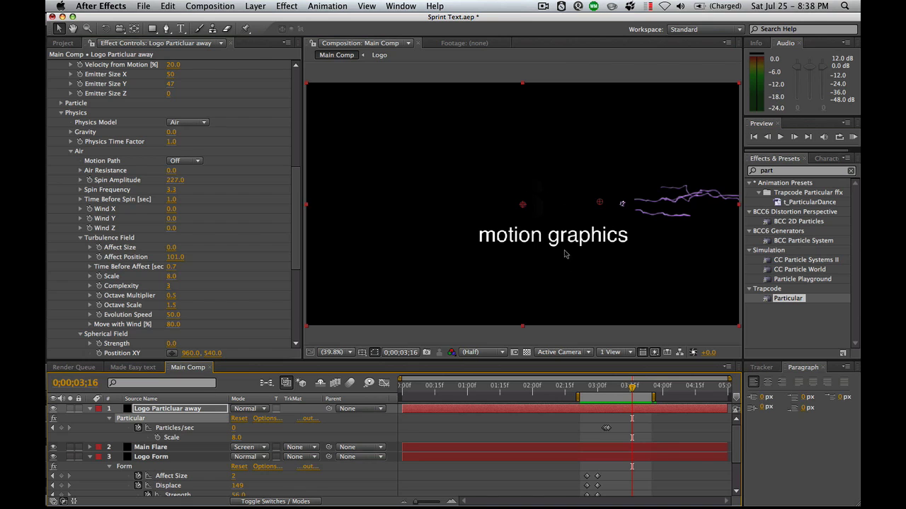
Reveal the AE TUTS layer's keyframes and collapse Mask 1 into a zero-width line at its 0;00;03;06 Mask Path keyframe.
{"action": "scroll", "coordinate": [736, 460], "scroll_direction": "down", "scroll_amount": 5}
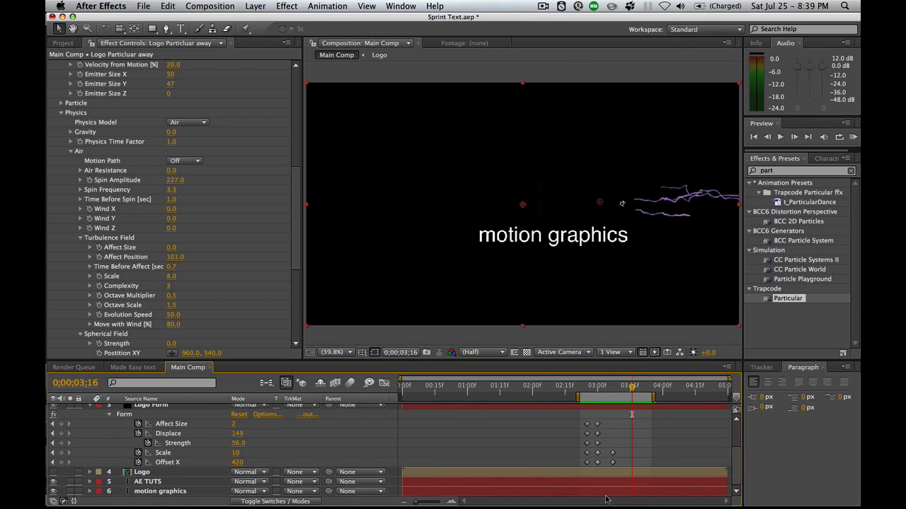
{"action": "left_click", "coordinate": [546, 482]}
{"action": "key", "text": "u"}
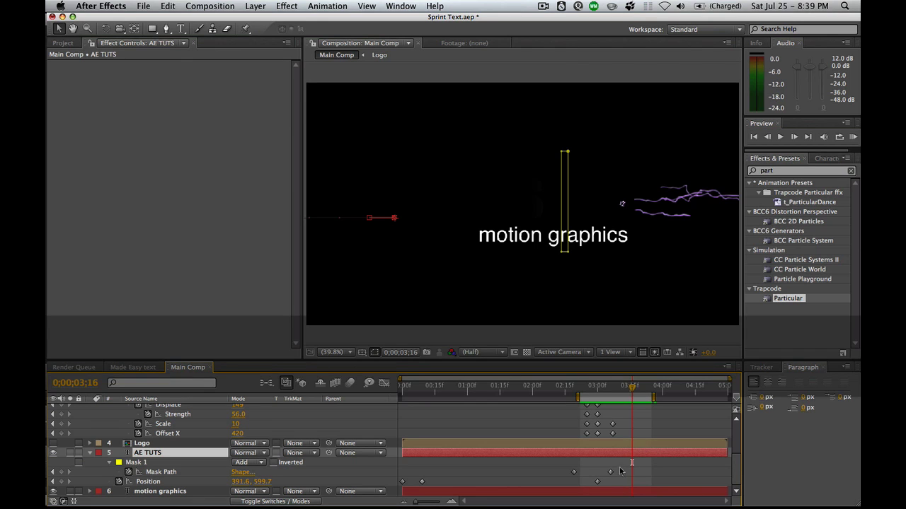
{"action": "key", "text": "j"}
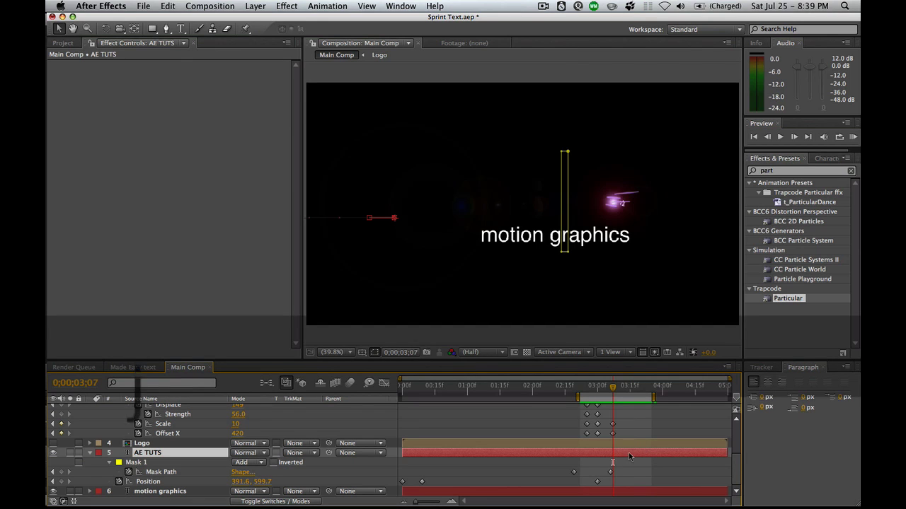
{"action": "key", "text": "j"}
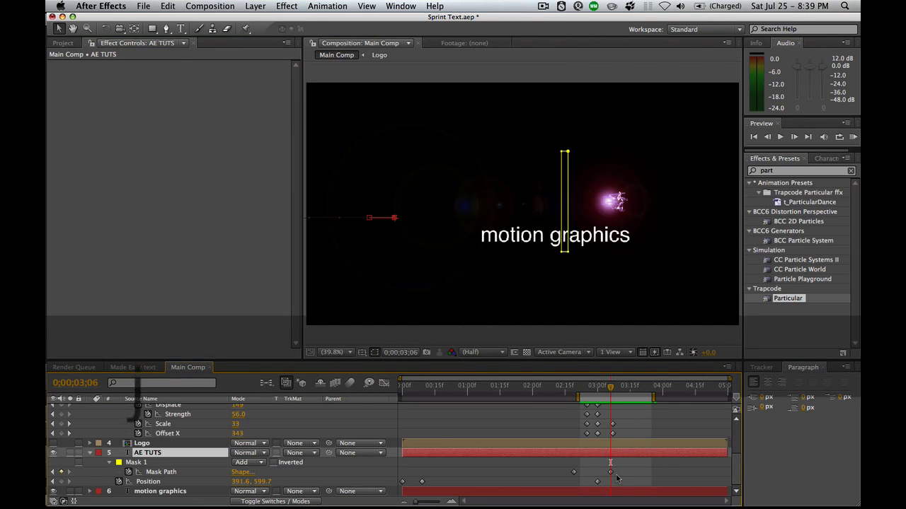
{"action": "double_click", "coordinate": [564, 212]}
{"action": "left_click_drag", "start_coordinate": [563, 201], "coordinate": [570, 203]}
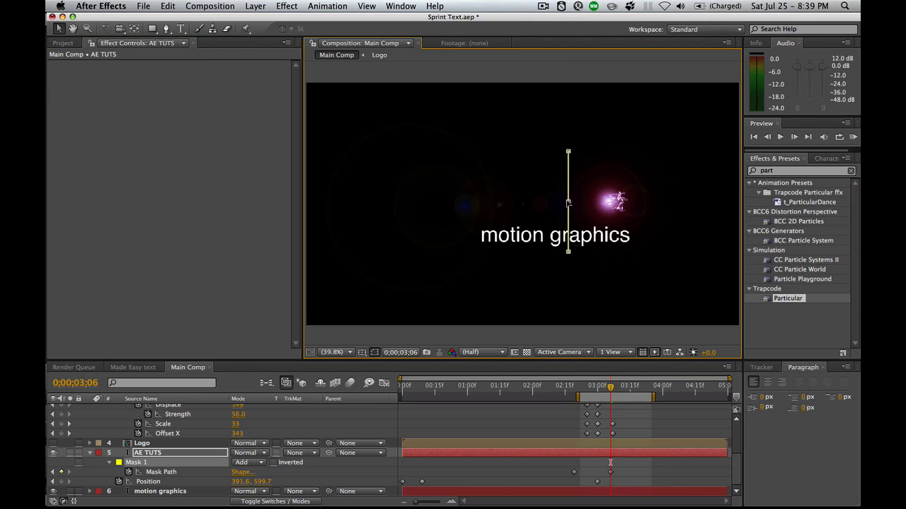
{"action": "key", "text": "Return"}
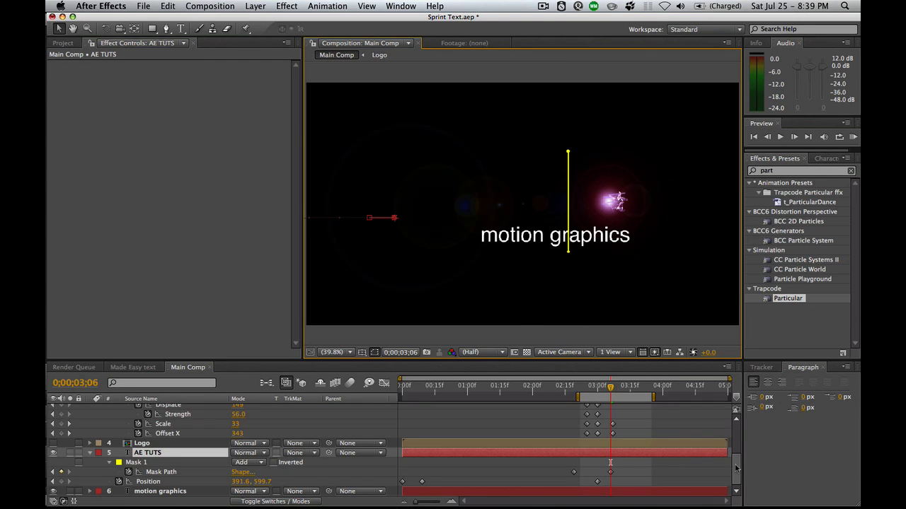
Set the Form effect's Scale keyframe on the Logo Form layer at 0;00;03;07 to 0 and save the project.
{"action": "scroll", "coordinate": [708, 446], "scroll_direction": "up", "scroll_amount": 3}
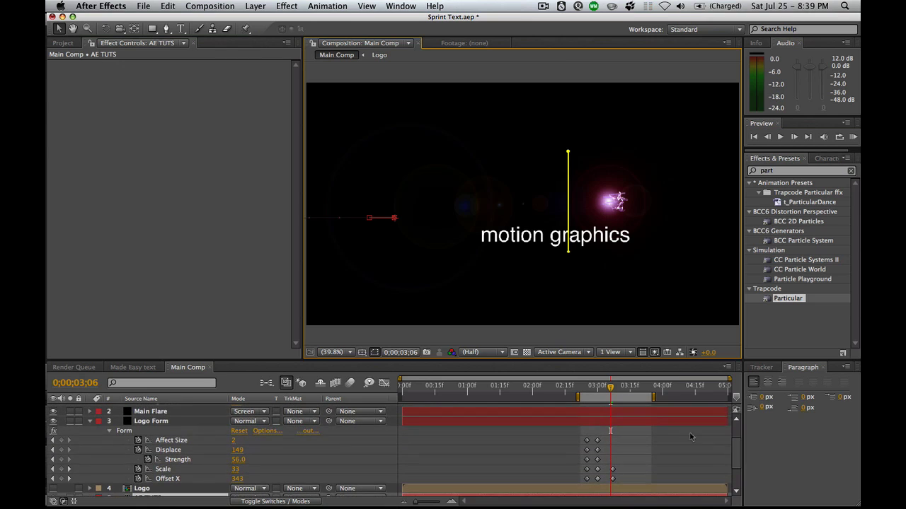
{"action": "left_click", "coordinate": [615, 421]}
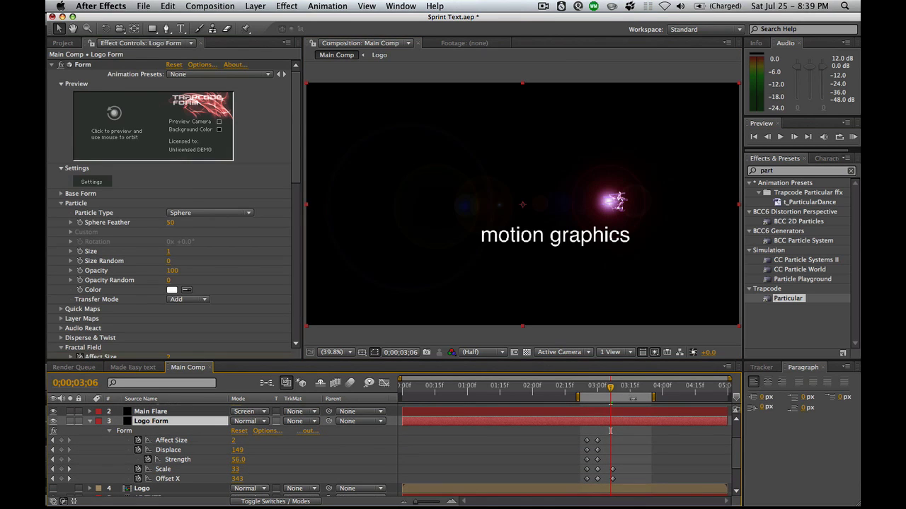
{"action": "key", "text": "k"}
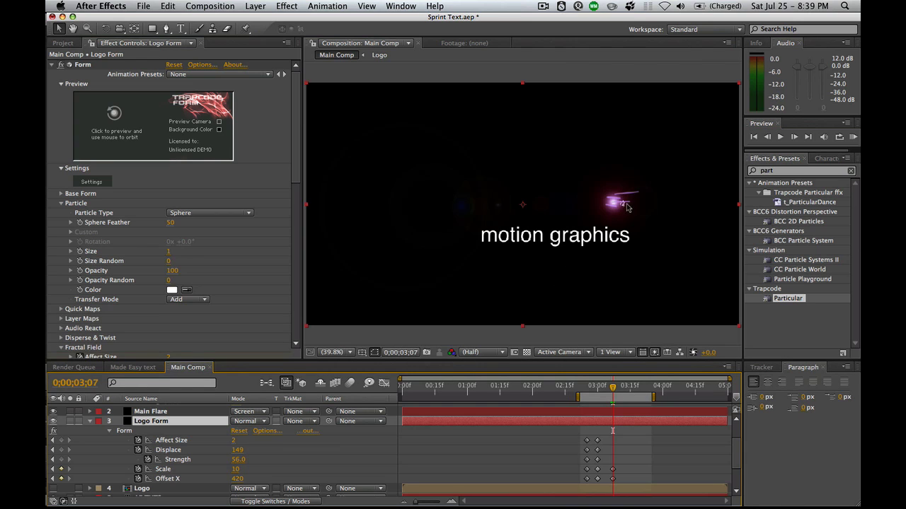
{"action": "left_click", "coordinate": [241, 472]}
{"action": "type", "text": "0"}
{"action": "key", "text": "Return"}
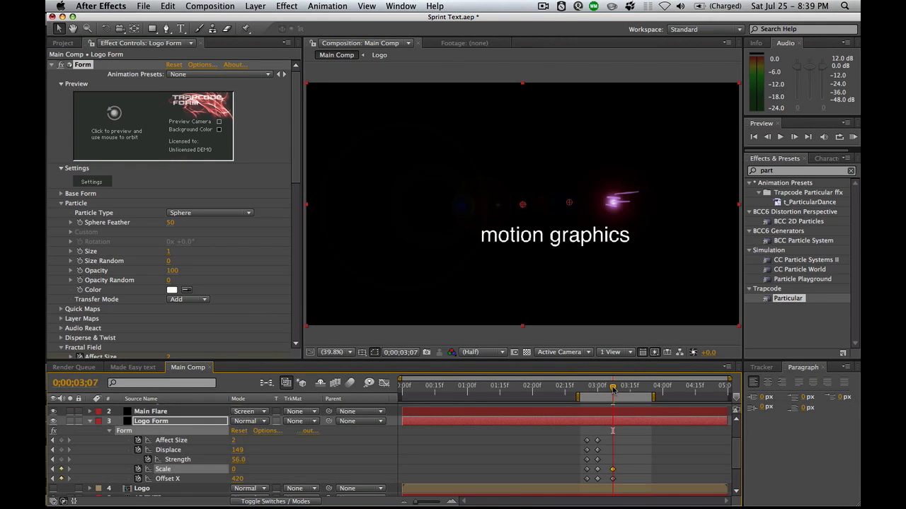
{"action": "key", "text": "super+s"}
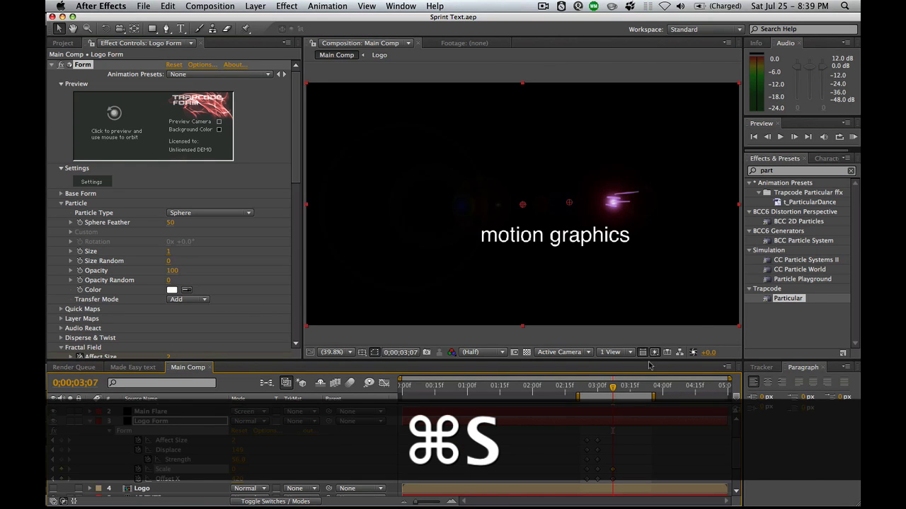
Collapse the Form effect's properties and the Logo Form layer in the timeline.
{"action": "scroll", "coordinate": [689, 424], "scroll_direction": "up", "scroll_amount": 3}
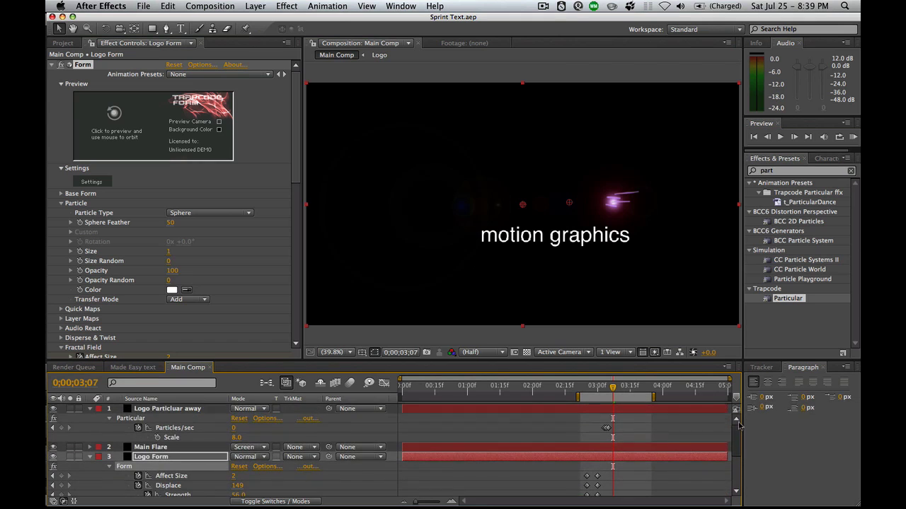
{"action": "left_click", "coordinate": [109, 468]}
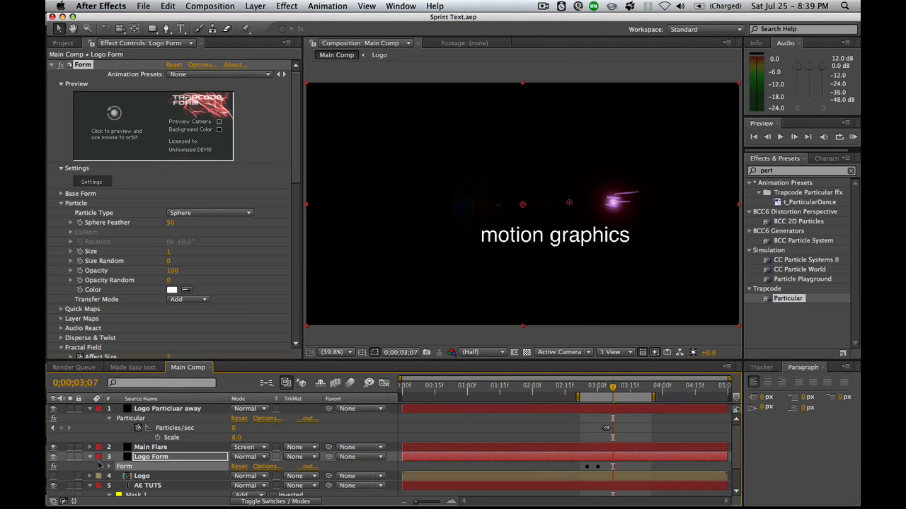
{"action": "left_click", "coordinate": [90, 458]}
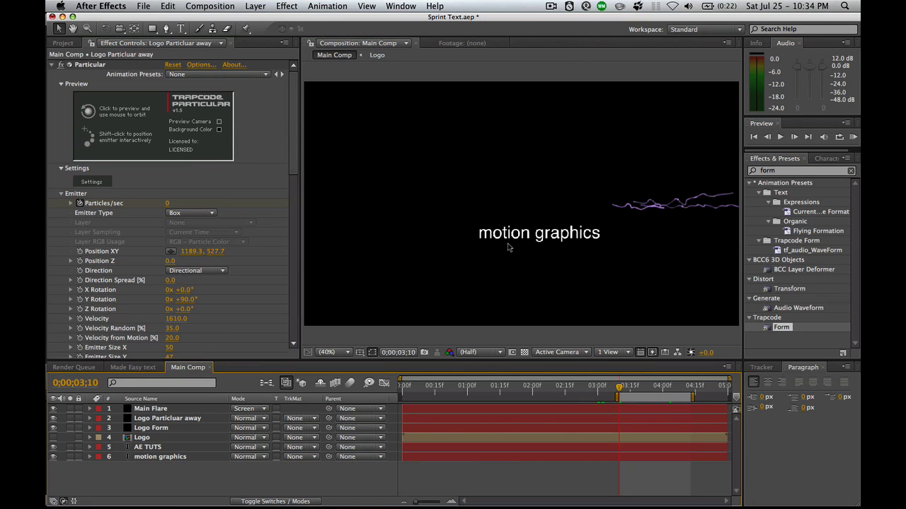
Shift the work area earlier so it ends at about 0;00;04;00, and set the current time to 0;00;03;00.
{"action": "left_click_drag", "start_coordinate": [652, 397], "coordinate": [623, 398]}
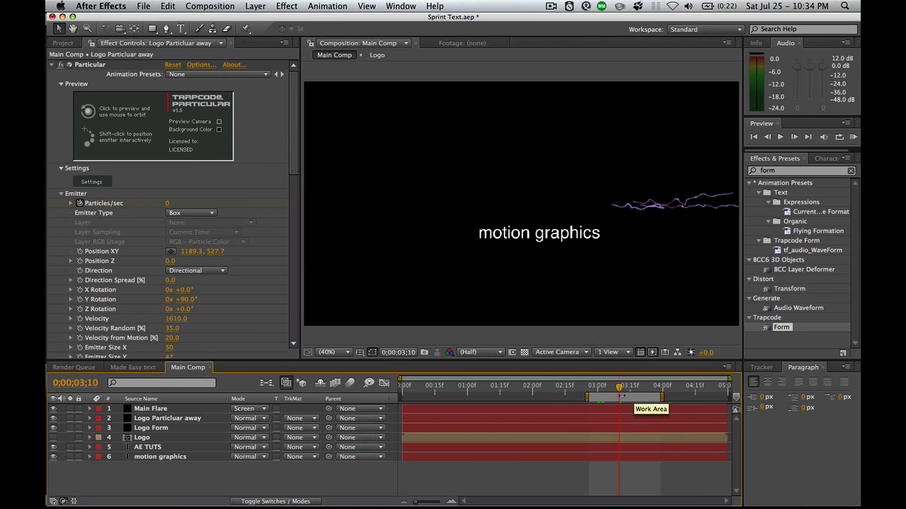
{"action": "left_click", "coordinate": [595, 387]}
{"action": "left_click", "coordinate": [598, 387]}
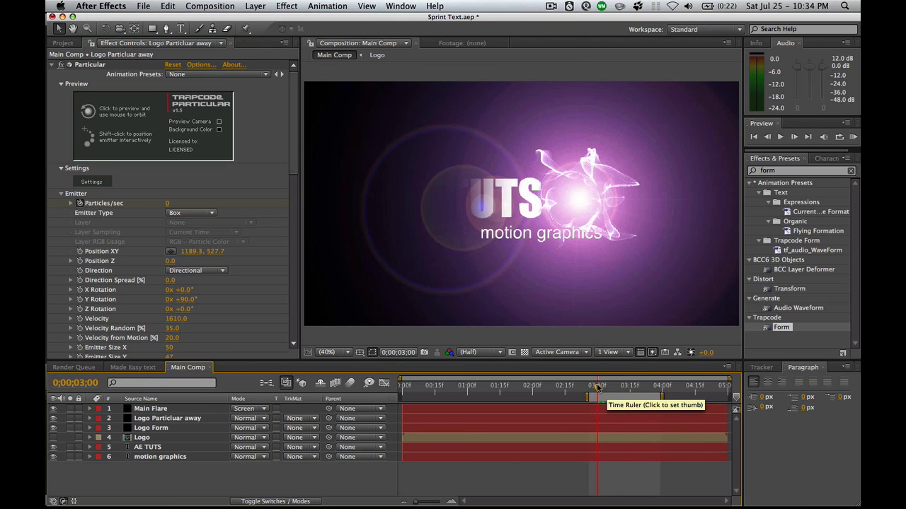
Duplicate the "motion graphics" text layer and replace the duplicate's text with "made eady".
{"action": "left_click", "coordinate": [538, 456]}
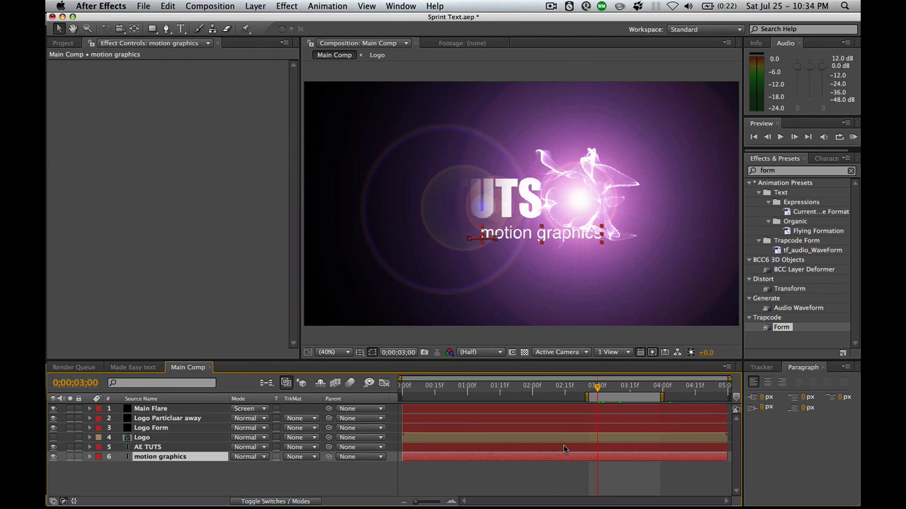
{"action": "key", "text": "super"}
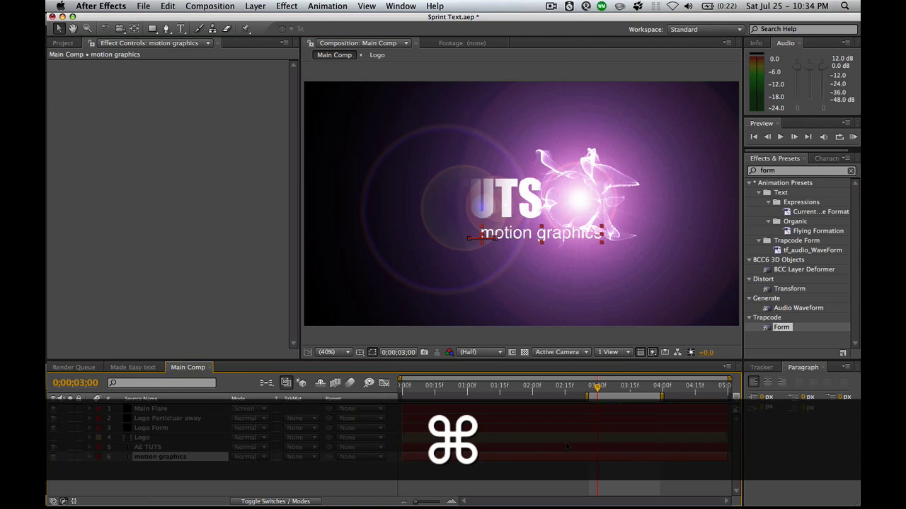
{"action": "key", "text": "super+d"}
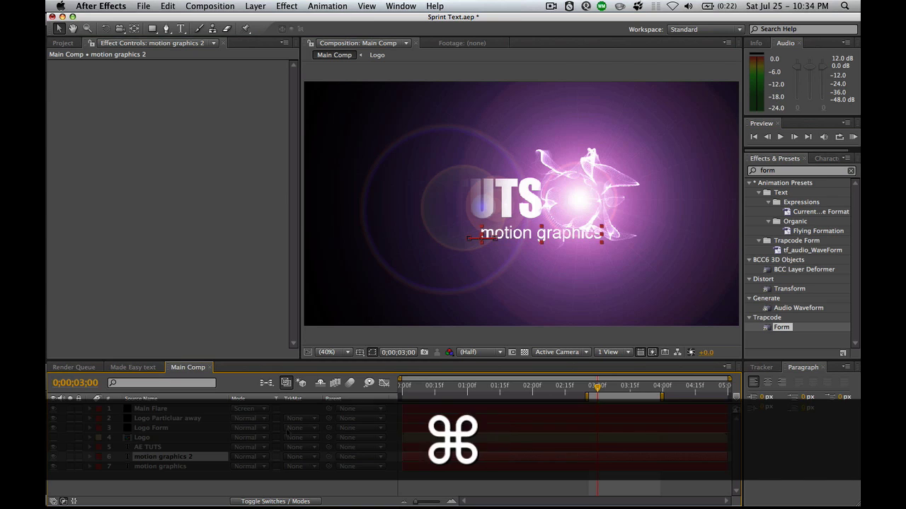
{"action": "double_click", "coordinate": [180, 457]}
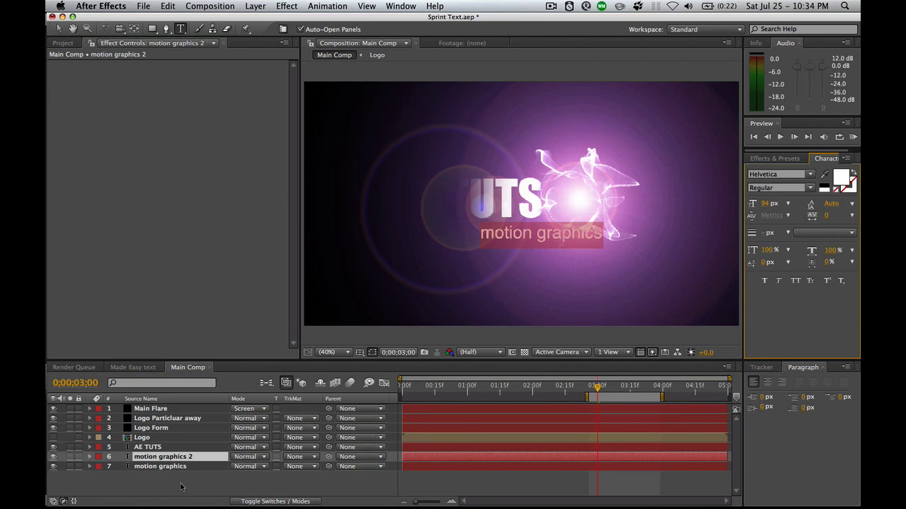
{"action": "type", "text": "made ready"}
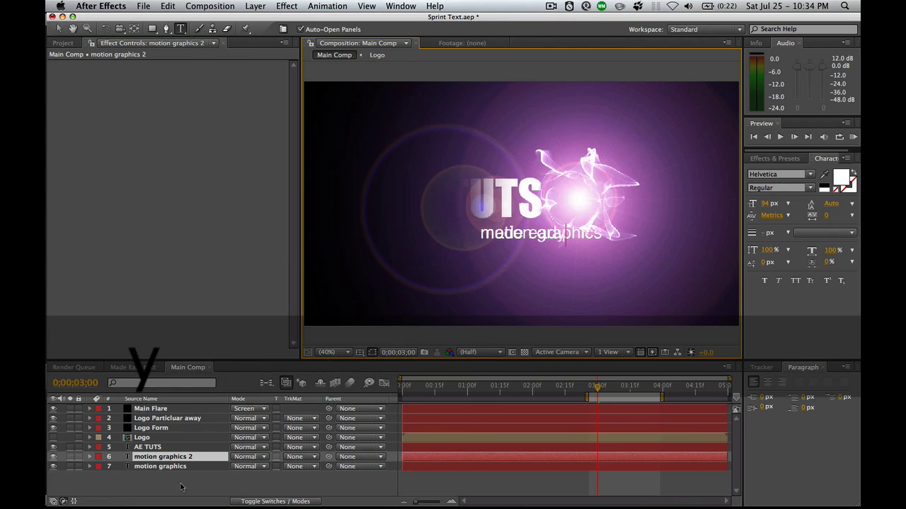
{"action": "key", "text": "Return"}
{"action": "key", "text": "KP_Enter"}
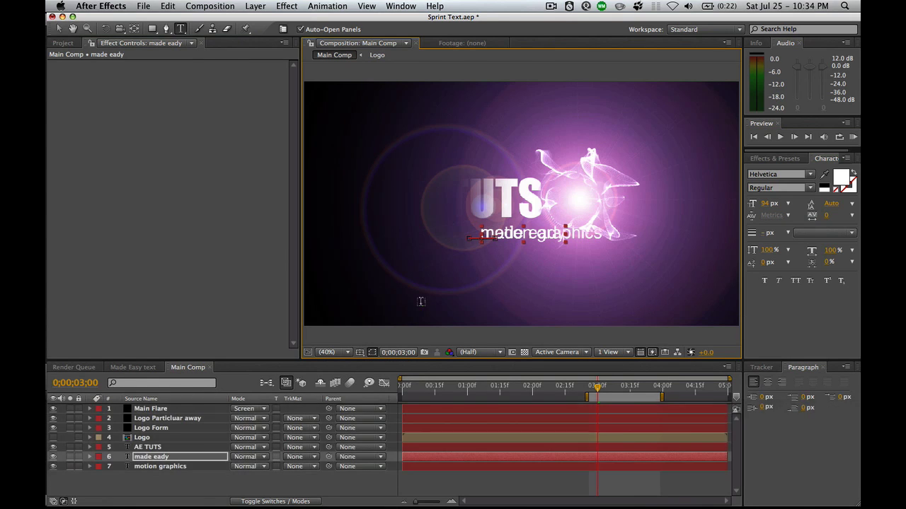
Select the "made eady" layer's Position keyframes and, at 0;00;00;15, shift the text right to about 903.9, 692.7.
{"action": "key", "text": "p"}
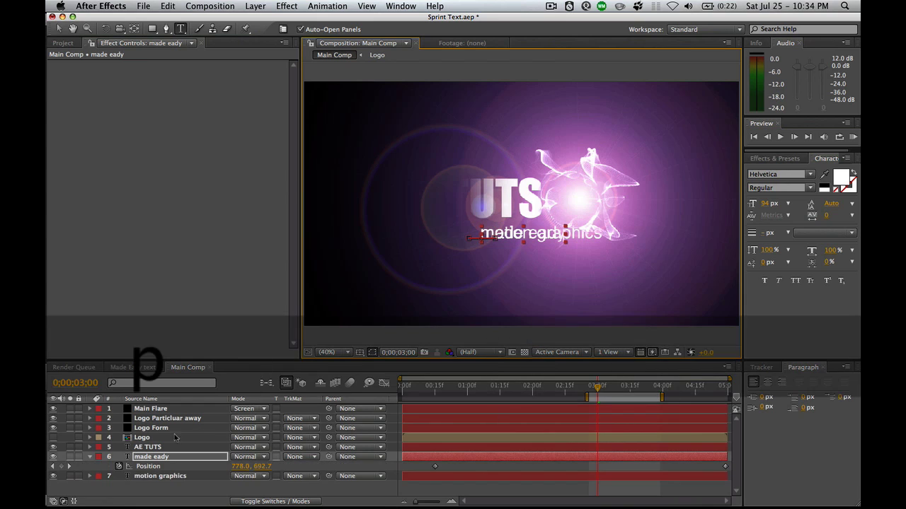
{"action": "left_click", "coordinate": [149, 467]}
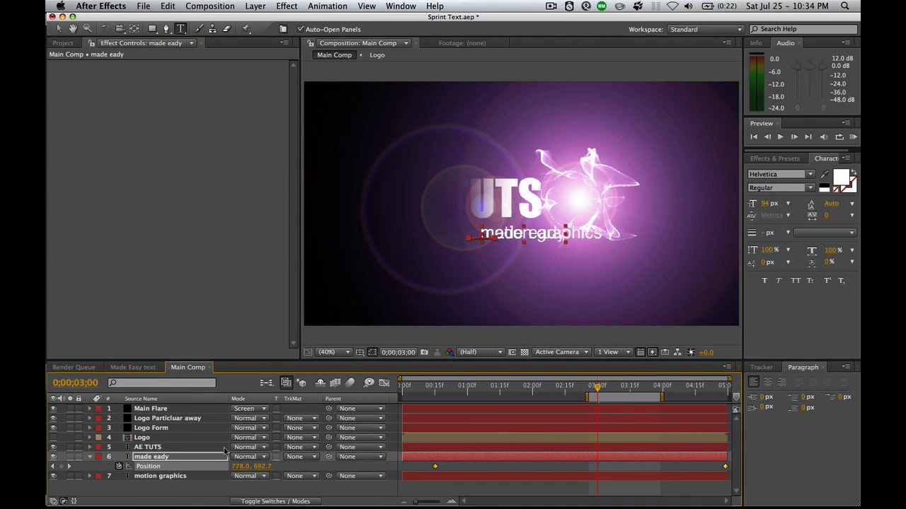
{"action": "key", "text": "j"}
{"action": "key", "text": "j"}
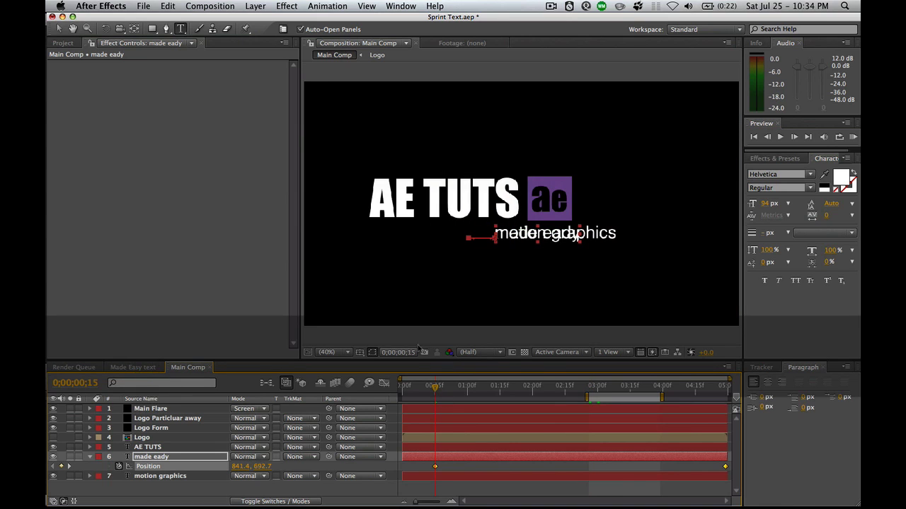
{"action": "key", "text": "v"}
{"action": "left_click_drag", "start_coordinate": [554, 238], "coordinate": [569, 240]}
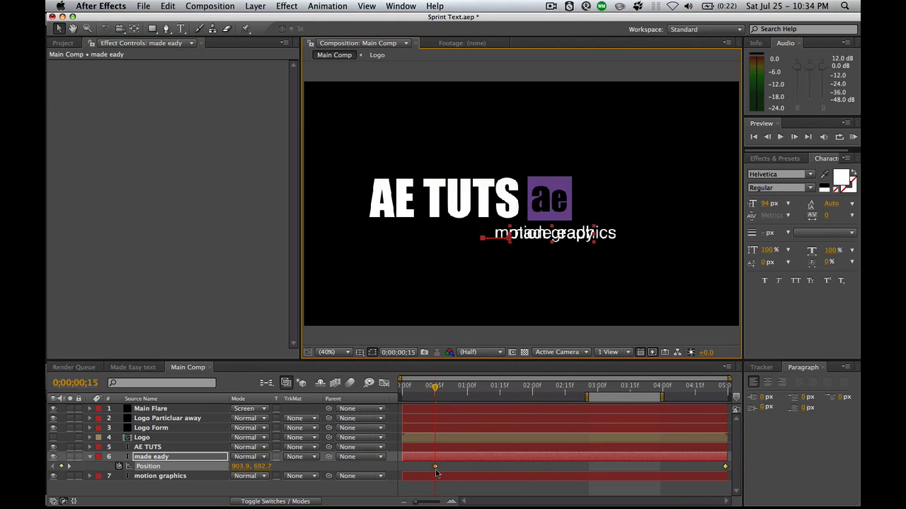
Try moving the "made eady" text right and left in the composition at 0;00;00;15, undoing each move.
{"action": "left_click", "coordinate": [152, 468]}
{"action": "left_click", "coordinate": [154, 475]}
{"action": "left_click", "coordinate": [155, 470]}
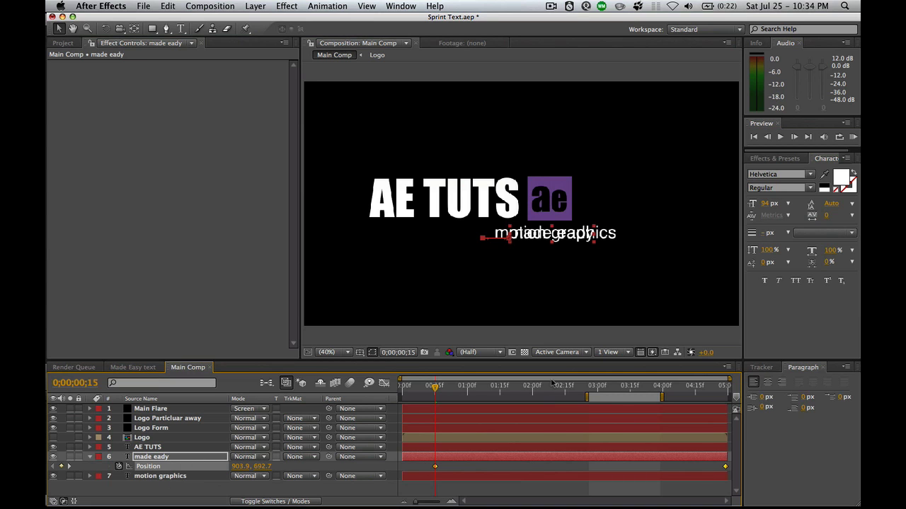
{"action": "left_click_drag", "start_coordinate": [559, 234], "coordinate": [613, 241]}
{"action": "key", "text": "super+z"}
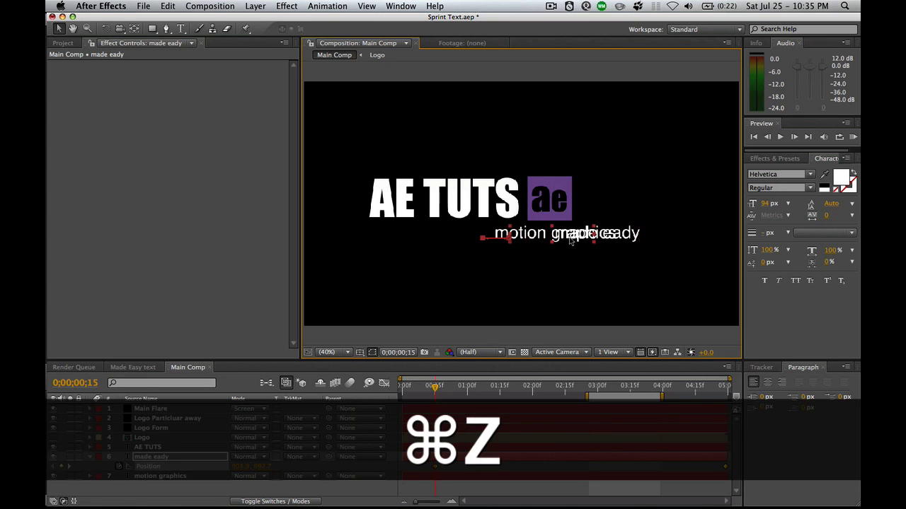
{"action": "left_click_drag", "start_coordinate": [550, 244], "coordinate": [467, 232]}
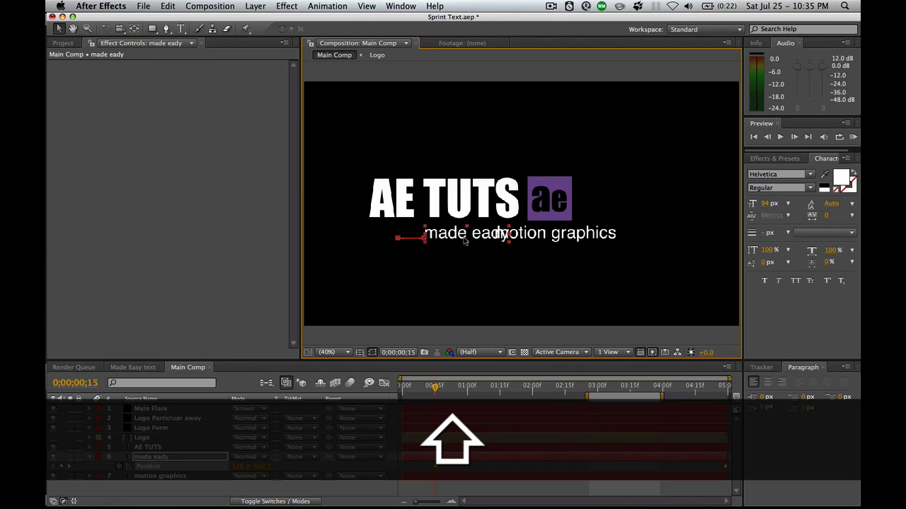
{"action": "key", "text": "super+z"}
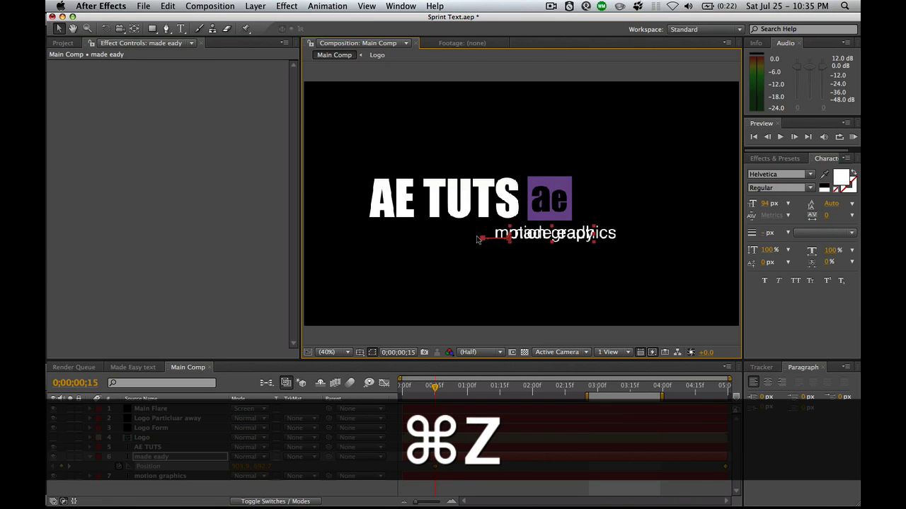
Set the current time to 0;00;03;00 and check the Main Flare layer's keyframes, hiding them again.
{"action": "left_click", "coordinate": [628, 387]}
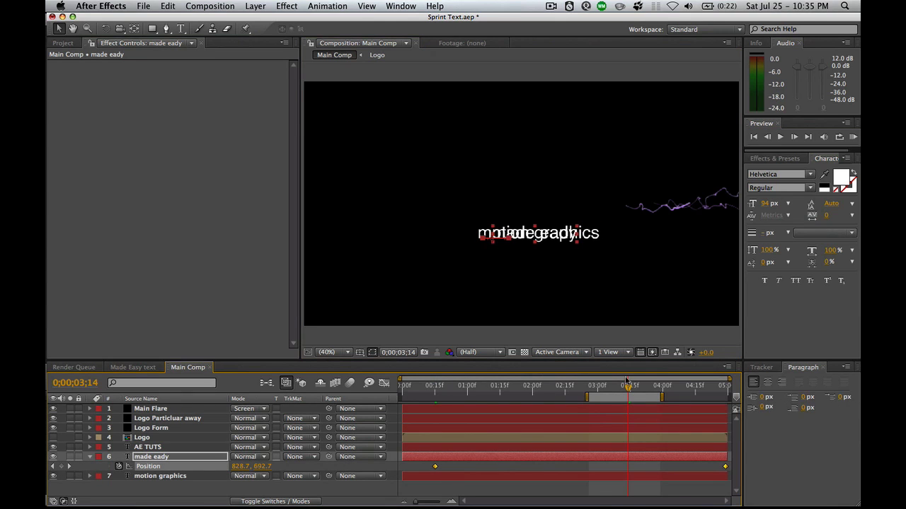
{"action": "left_click_drag", "start_coordinate": [605, 389], "coordinate": [598, 389]}
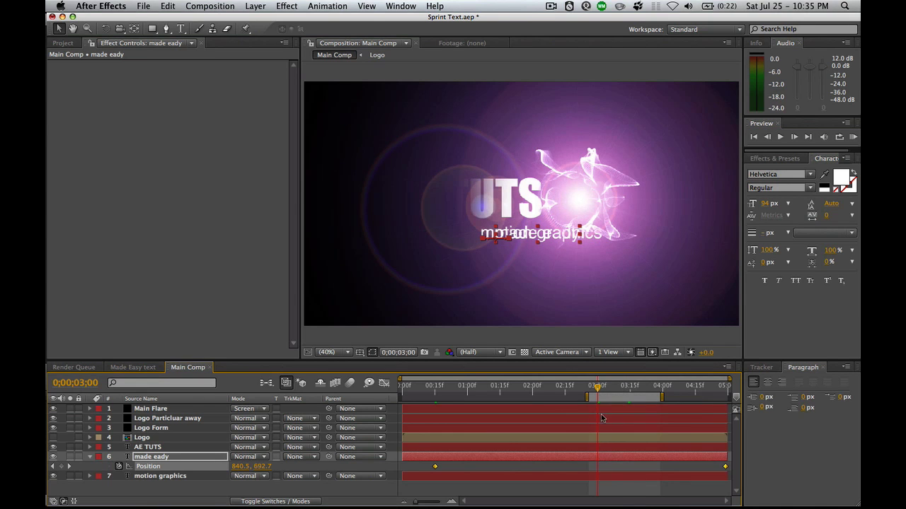
{"action": "left_click", "coordinate": [610, 407]}
{"action": "key", "text": "u"}
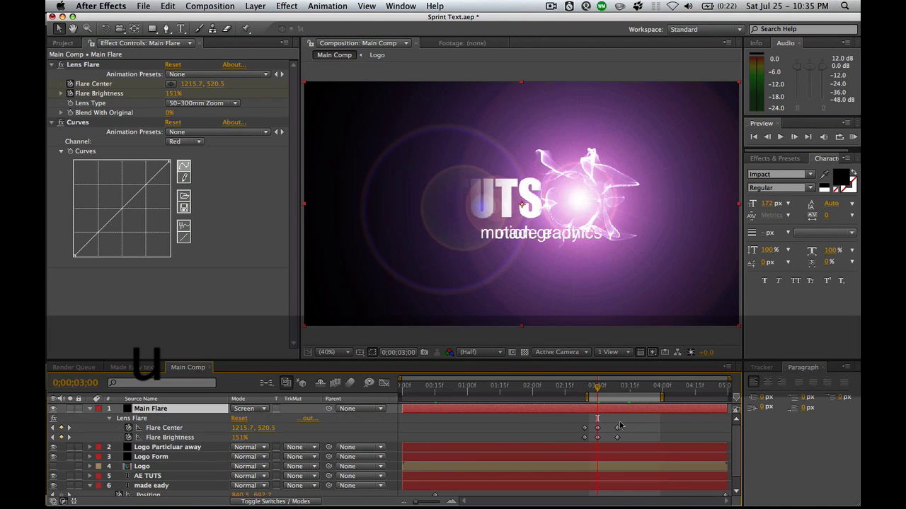
{"action": "key", "text": "u"}
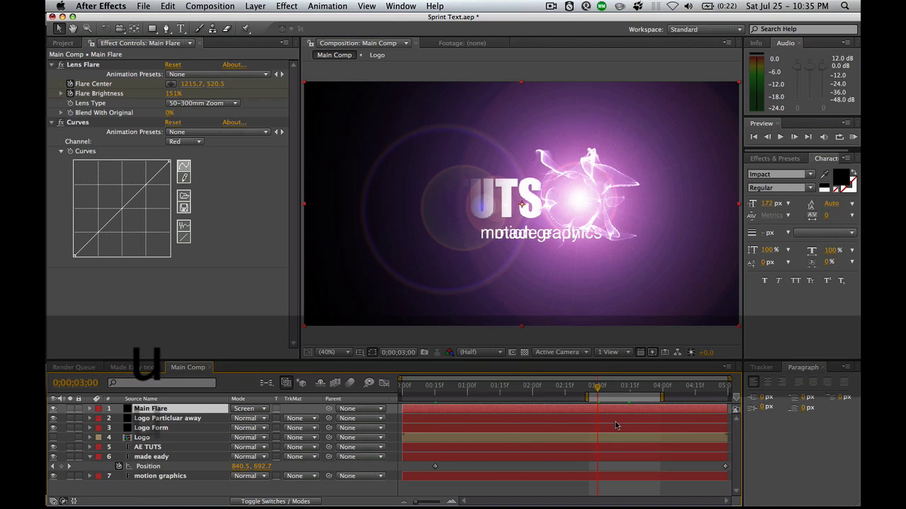
Fade in the "made eady" layer with Opacity keyframes of 0% at 0;00;03;00 and 100% at about 0;00;03;05.
{"action": "left_click", "coordinate": [603, 458]}
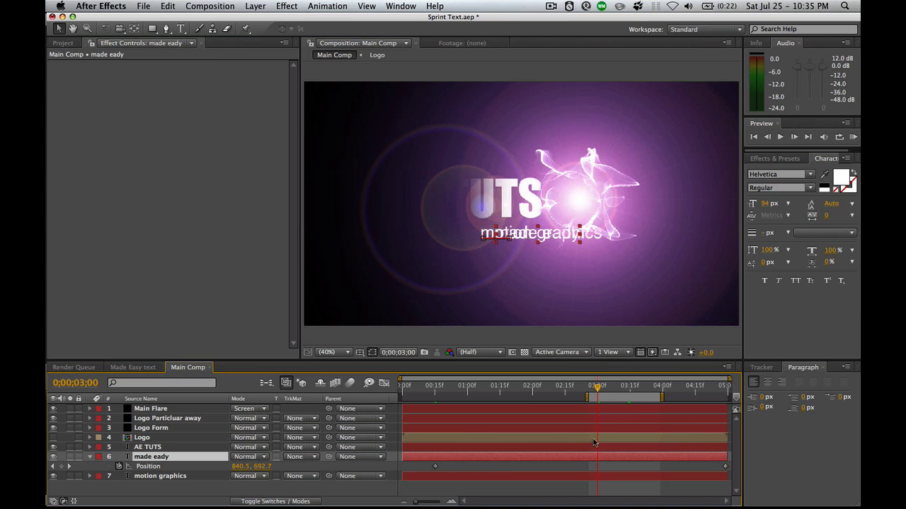
{"action": "key", "text": "t"}
{"action": "left_click", "coordinate": [119, 467]}
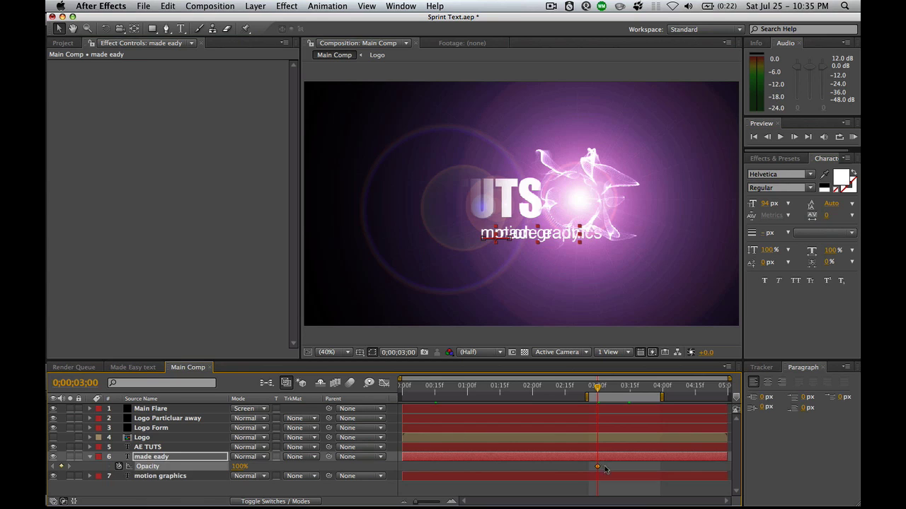
{"action": "left_click_drag", "start_coordinate": [598, 470], "coordinate": [609, 469]}
{"action": "left_click_drag", "start_coordinate": [239, 467], "coordinate": [186, 468]}
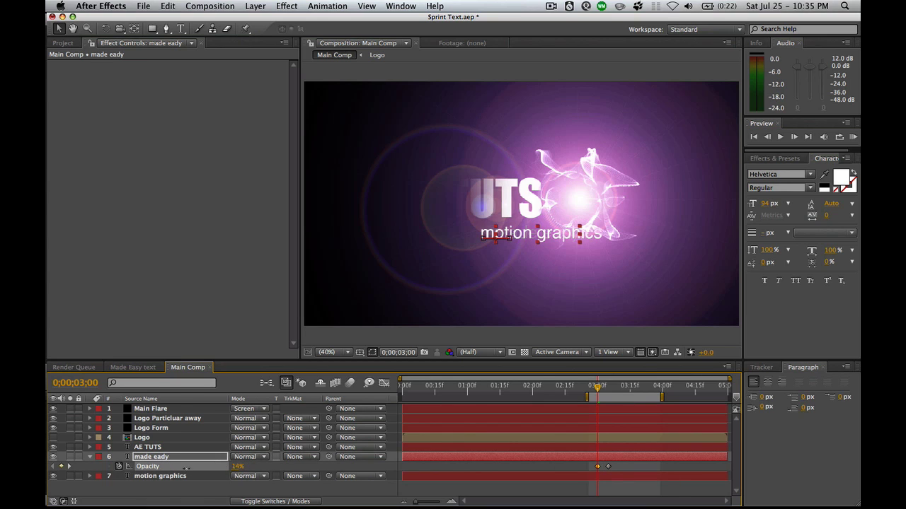
{"action": "left_click", "coordinate": [234, 470]}
Fade out the "motion graphics" layer with Opacity keyframes of 100% at 0;00;03;00 and about 2% at 0;00;03;05.
{"action": "left_click", "coordinate": [566, 481]}
{"action": "key", "text": "t"}
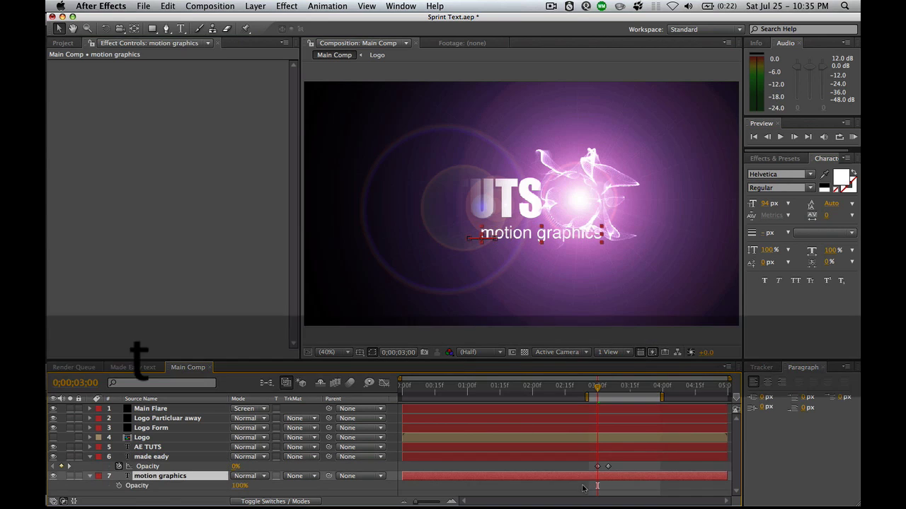
{"action": "left_click", "coordinate": [118, 487]}
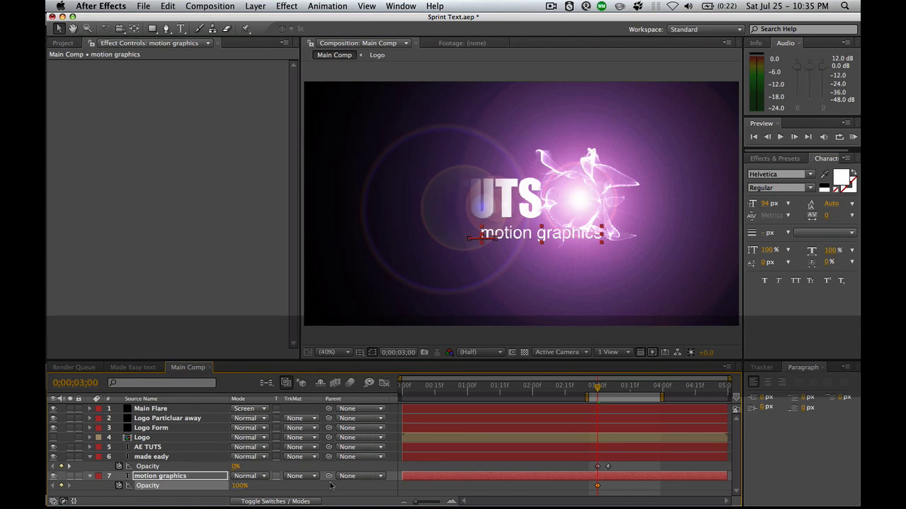
{"action": "key", "text": "k"}
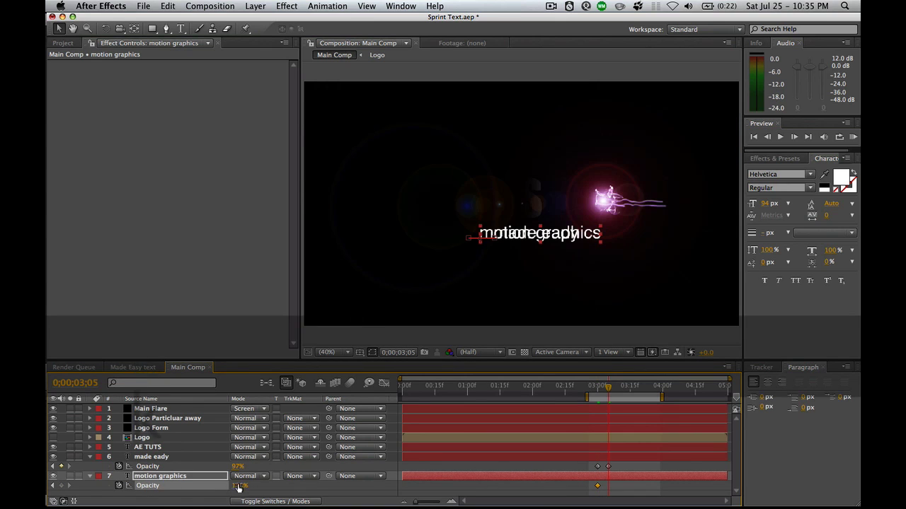
{"action": "left_click_drag", "start_coordinate": [238, 488], "coordinate": [169, 489]}
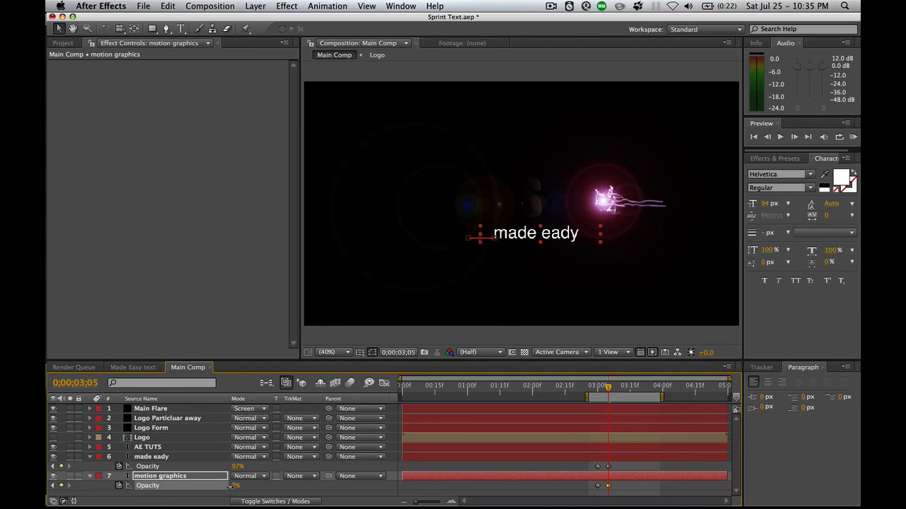
Select both tagline layers' Opacity keyframes and compress them into a very short crossfade centred on 0;00;03;00.
{"action": "key", "text": "Page_Up"}
{"action": "left_click", "coordinate": [611, 468]}
{"action": "left_click_drag", "start_coordinate": [611, 468], "coordinate": [600, 489]}
{"action": "key", "text": "alt"}
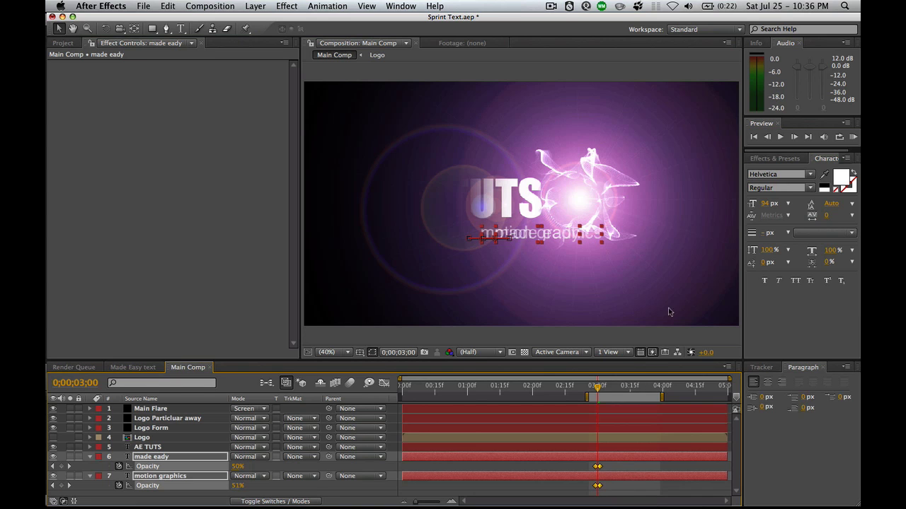
Reveal the Main Flare layer's keyframed properties and set Flare Brightness to 171% at 0;00;03;00.
{"action": "left_click", "coordinate": [595, 410]}
{"action": "key", "text": "t"}
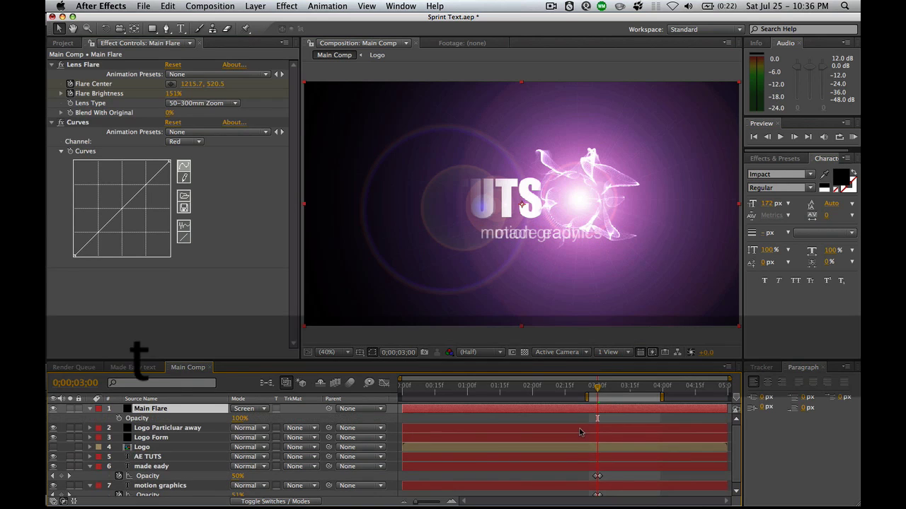
{"action": "key", "text": "u"}
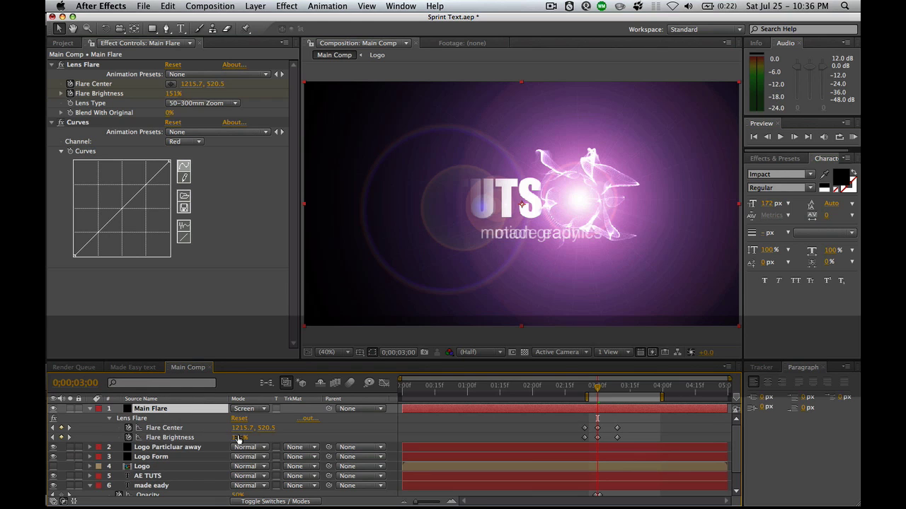
{"action": "mouse_move", "coordinate": [240, 437]}
{"action": "left_mouse_down"}
{"action": "mouse_move", "coordinate": [265, 438]}
{"action": "mouse_move", "coordinate": [249, 438]}
{"action": "left_mouse_up"}
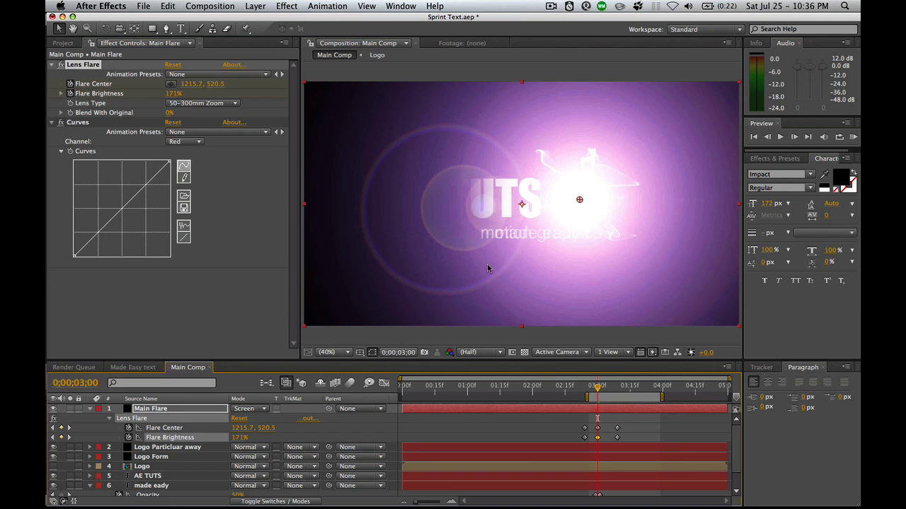
Correct the second tagline's text to "made easy" at 0;00;03;06 and save the project.
{"action": "left_click_drag", "start_coordinate": [598, 388], "coordinate": [611, 394]}
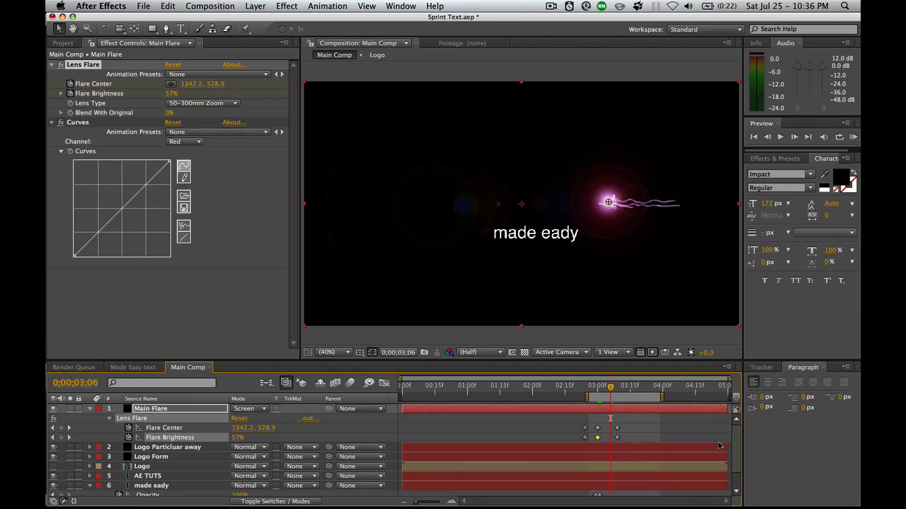
{"action": "scroll", "coordinate": [721, 460], "scroll_direction": "down", "scroll_amount": 2}
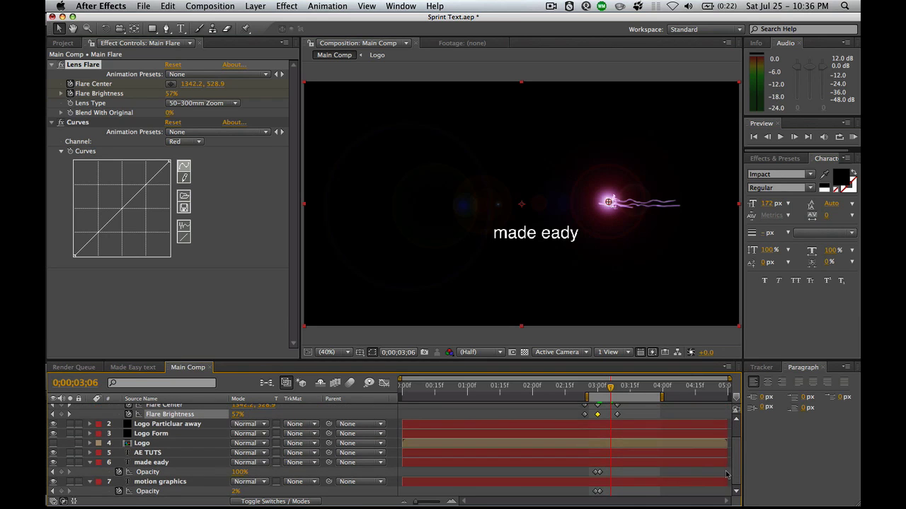
{"action": "double_click", "coordinate": [588, 464]}
{"action": "left_click", "coordinate": [569, 237]}
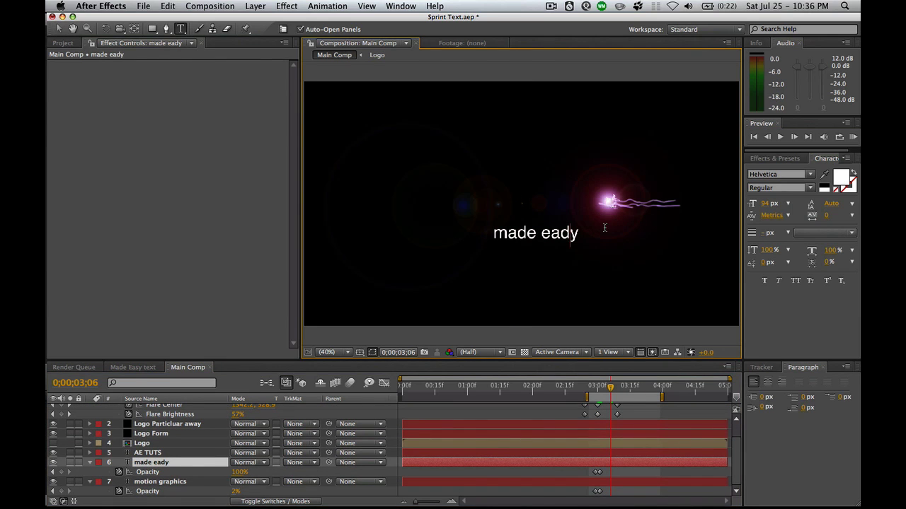
{"action": "key", "text": "BackSpace"}
{"action": "type", "text": "s"}
{"action": "key", "text": "KP_Enter"}
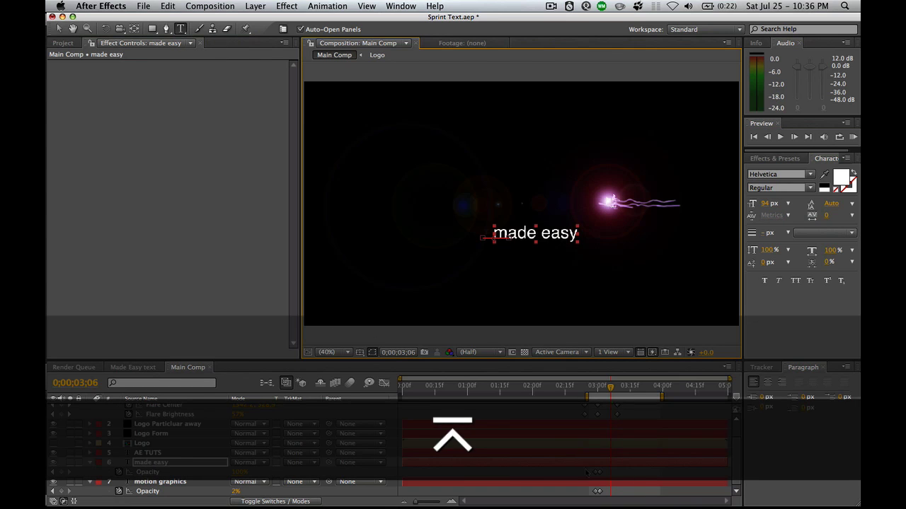
{"action": "left_click", "coordinate": [645, 424]}
{"action": "key", "text": "super+s"}
Set the current time to 0;00;03;15 and collapse the open Main Flare, "made easy" and "motion graphics" layers.
{"action": "left_click", "coordinate": [620, 387]}
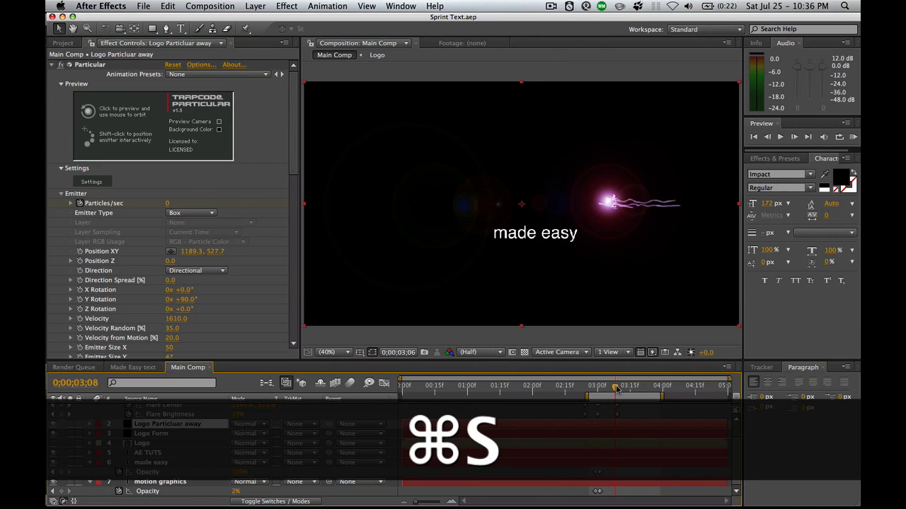
{"action": "left_click_drag", "start_coordinate": [620, 387], "coordinate": [630, 390]}
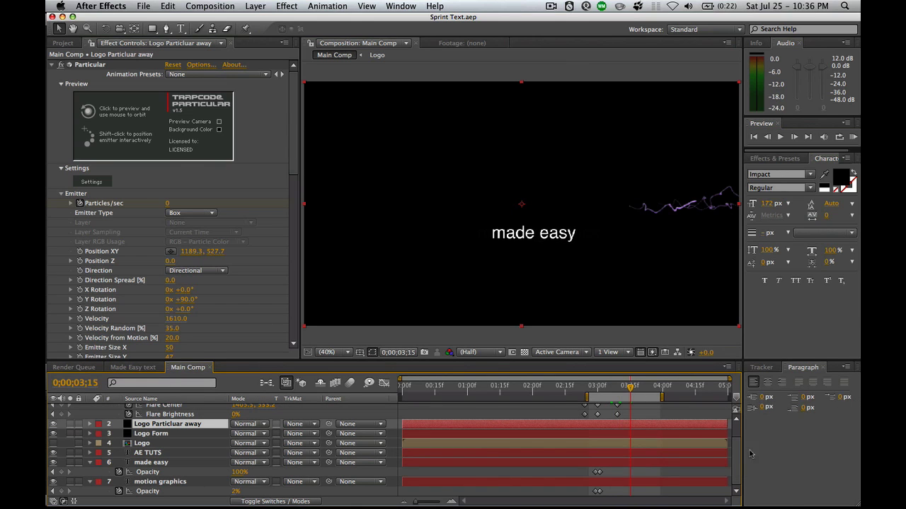
{"action": "scroll", "coordinate": [735, 452], "scroll_direction": "up", "scroll_amount": 3}
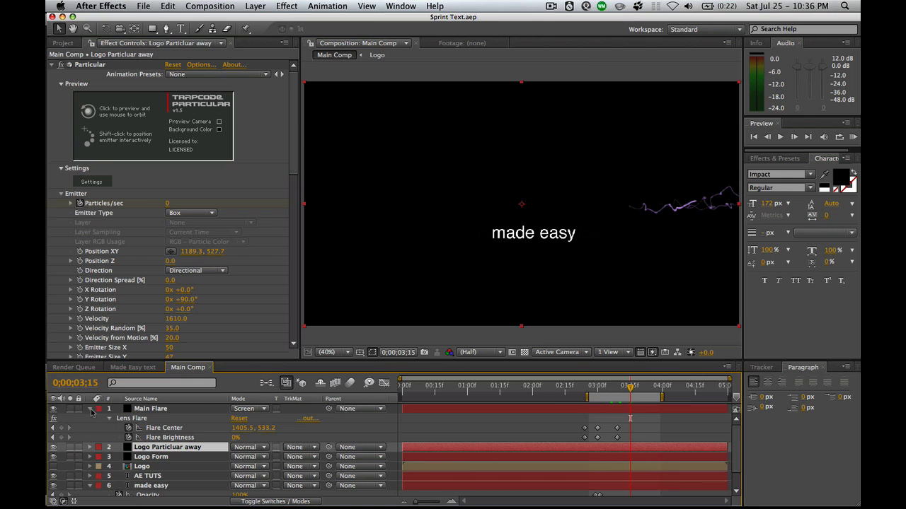
{"action": "left_click", "coordinate": [90, 409]}
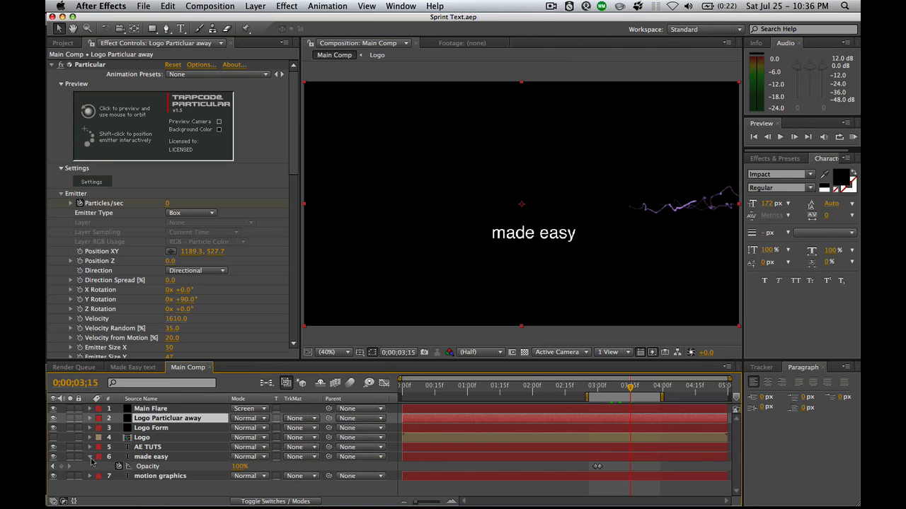
{"action": "left_click", "coordinate": [90, 456]}
{"action": "left_click", "coordinate": [126, 486]}
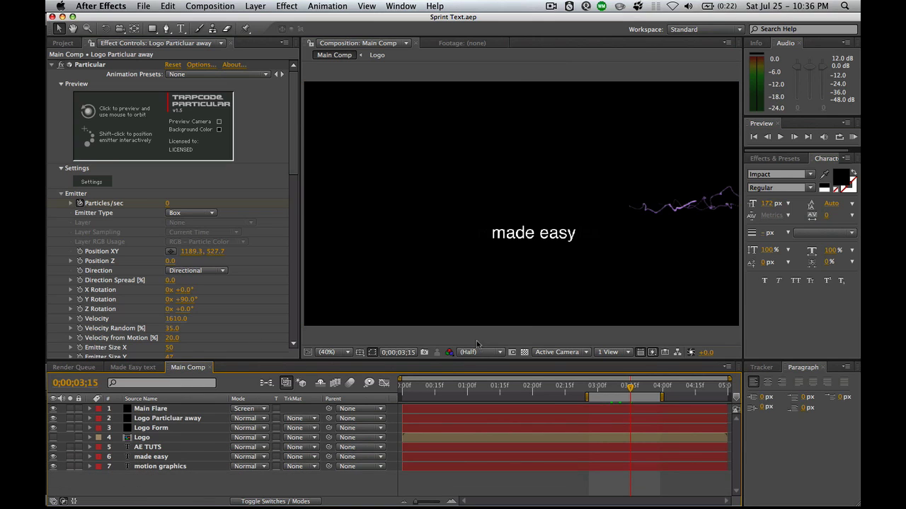
Create a black 1920 x 1080 px solid named "Easy Form" and apply the Trapcode Form effect to it.
{"action": "key", "text": "super+y"}
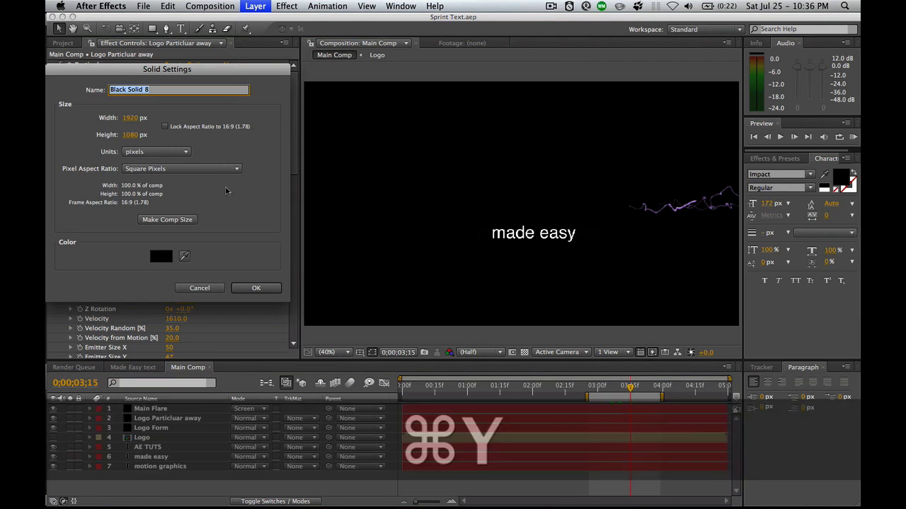
{"action": "type", "text": "Easy Form"}
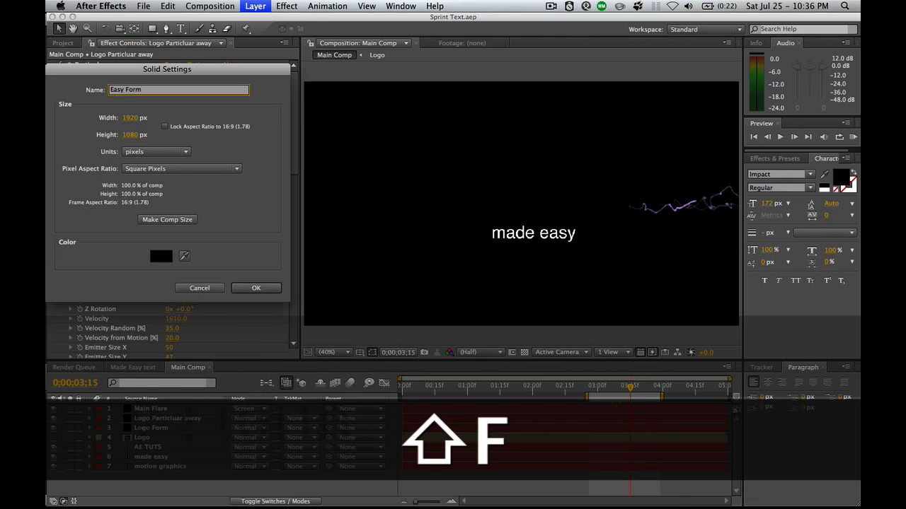
{"action": "key", "text": "Return"}
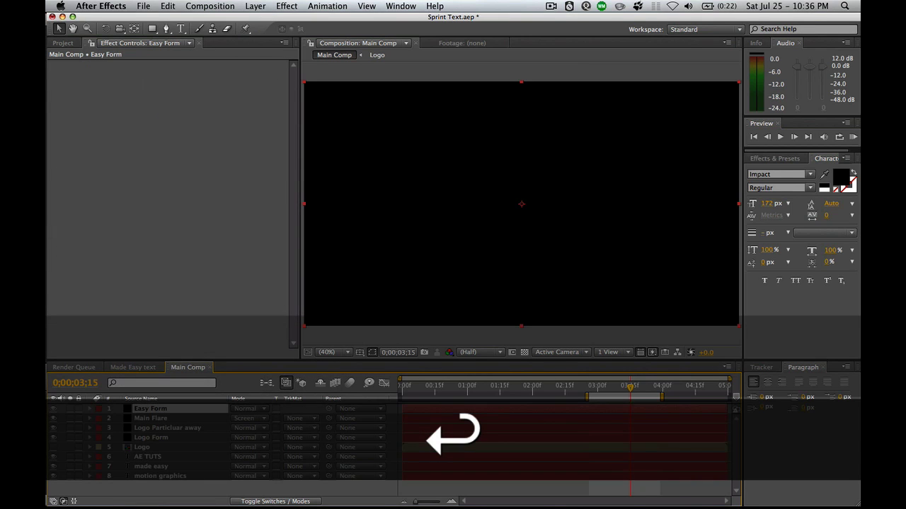
{"action": "left_click", "coordinate": [775, 158]}
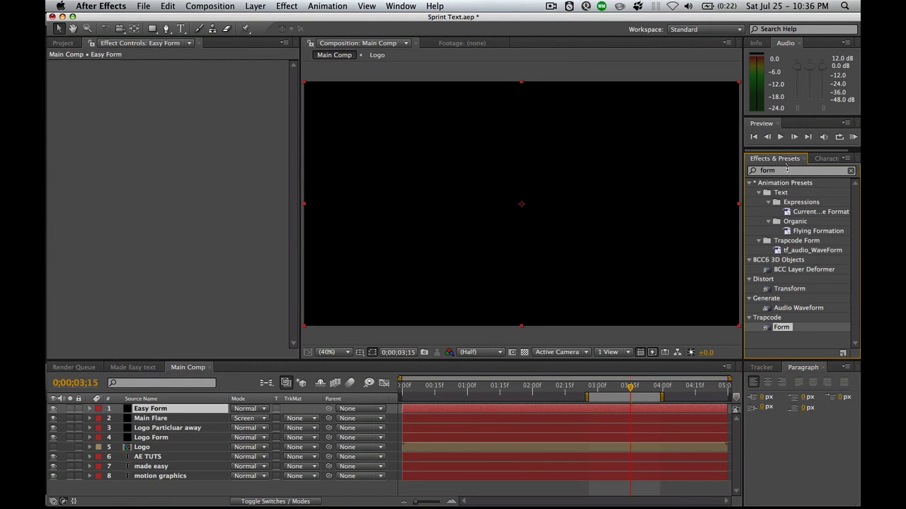
{"action": "double_click", "coordinate": [768, 331]}
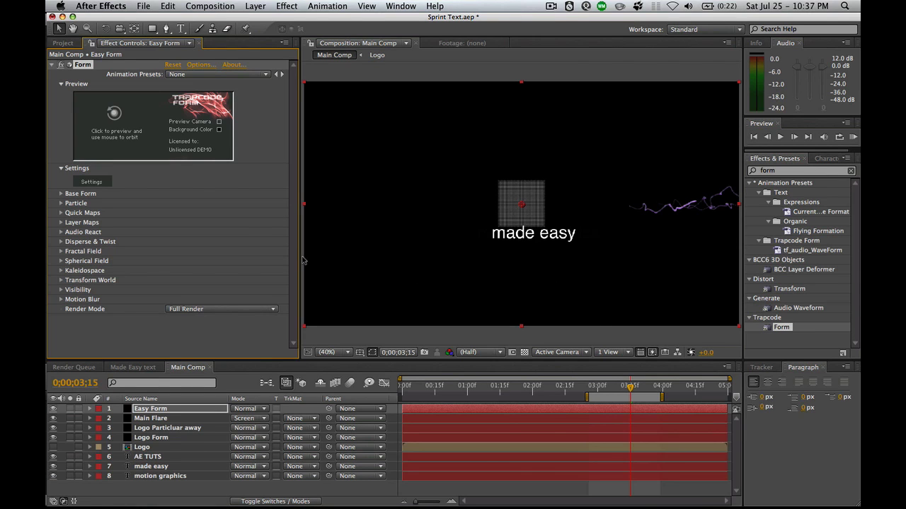
Size the base form to 480 x 130 x 0 around the "made easy" text, centred at 1020, 665, with 1, 6 and 1 particles in X, Y and Z.
{"action": "left_click", "coordinate": [62, 194]}
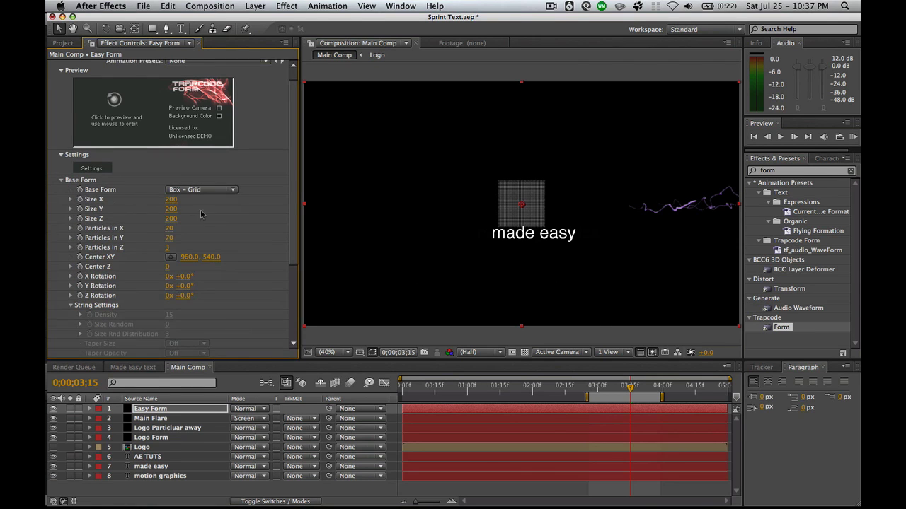
{"action": "left_click_drag", "start_coordinate": [171, 199], "coordinate": [184, 202]}
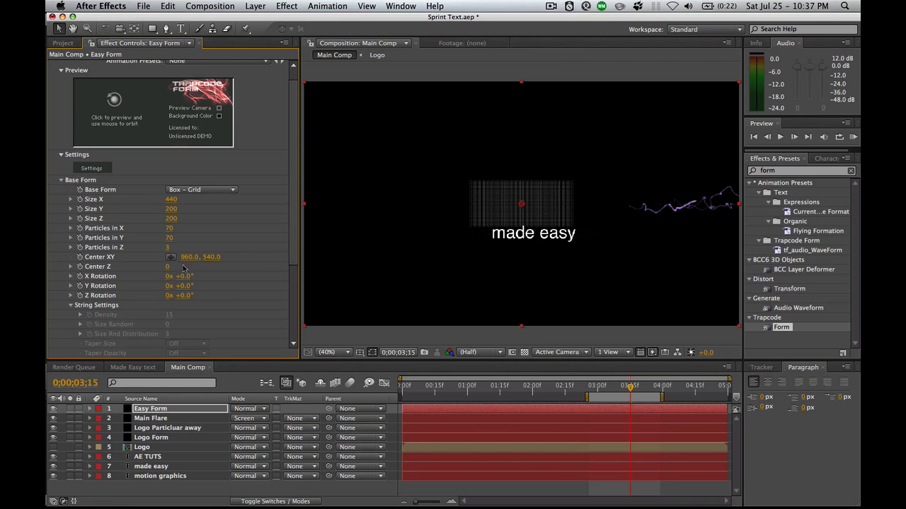
{"action": "left_click_drag", "start_coordinate": [523, 205], "coordinate": [540, 241]}
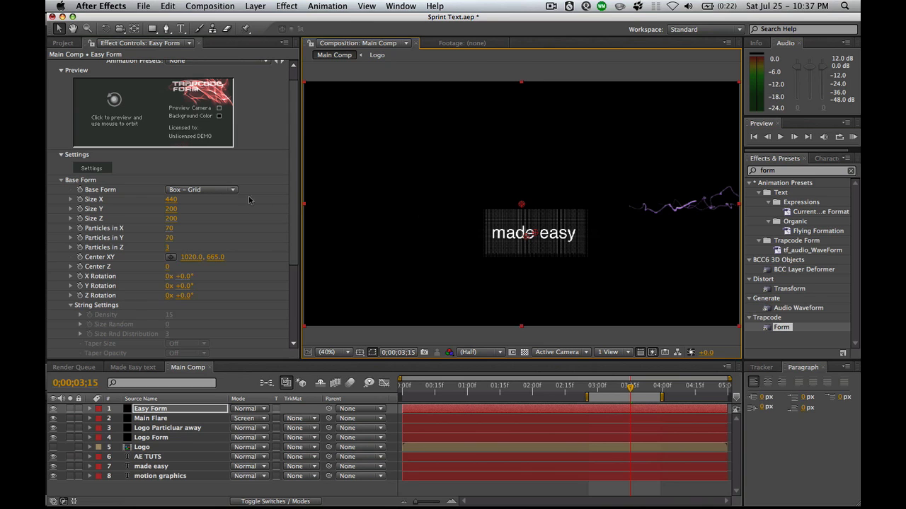
{"action": "left_click_drag", "start_coordinate": [170, 201], "coordinate": [147, 247]}
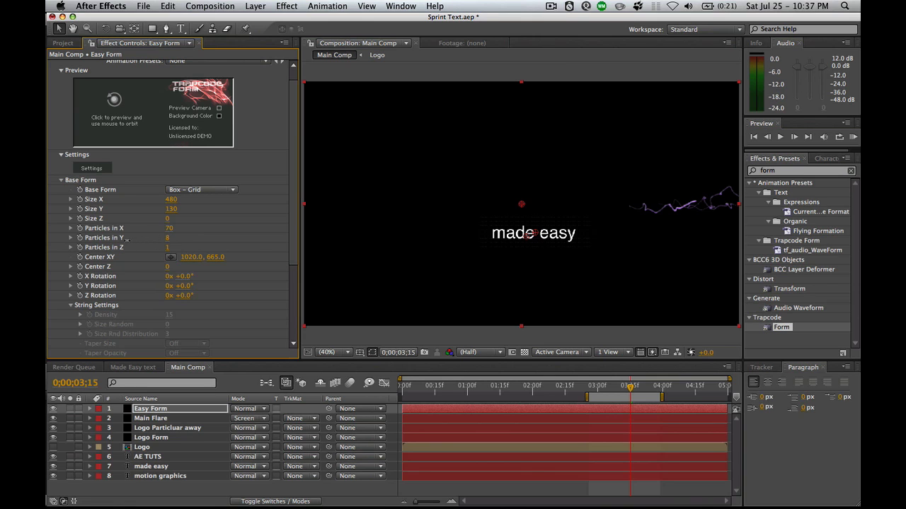
{"action": "left_click_drag", "start_coordinate": [168, 238], "coordinate": [167, 228]}
Change the base form to Box - Strings, recentre it over the text at 760, 665 and set Strings in Y to 3.
{"action": "left_click", "coordinate": [212, 190]}
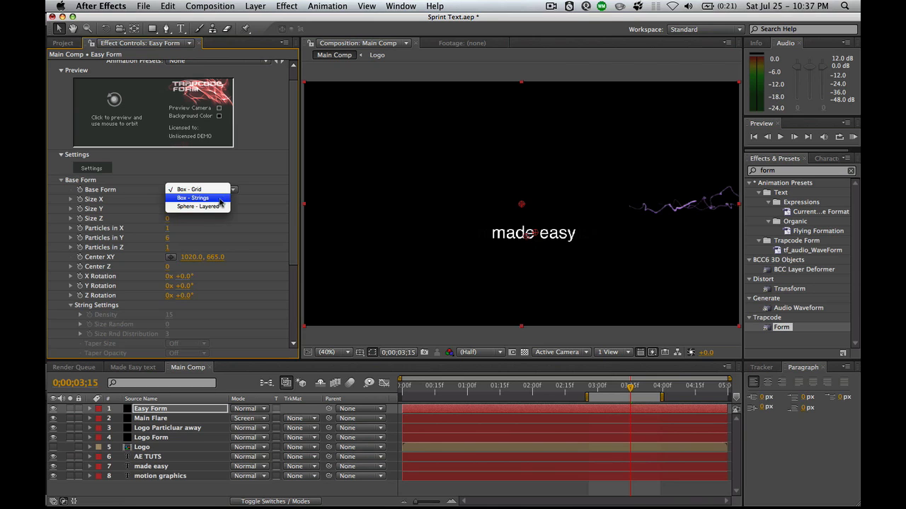
{"action": "left_click", "coordinate": [221, 200]}
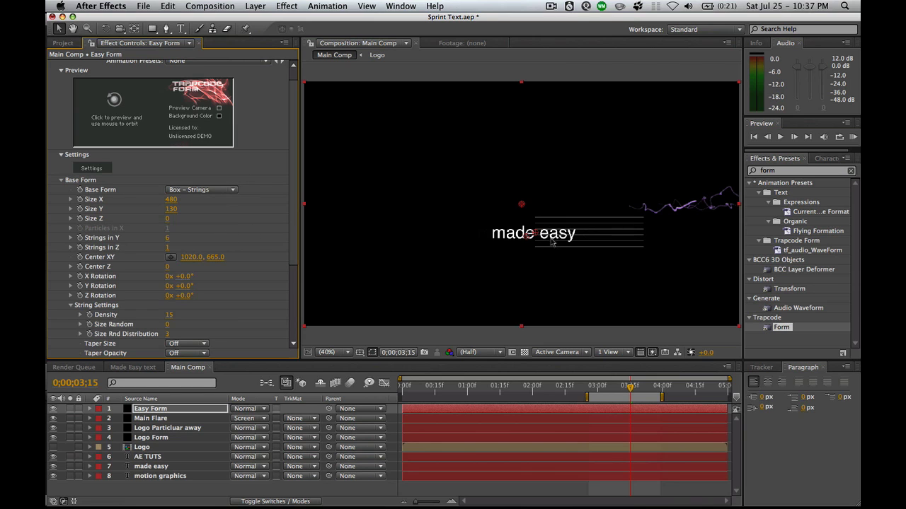
{"action": "left_click_drag", "start_coordinate": [535, 232], "coordinate": [476, 234]}
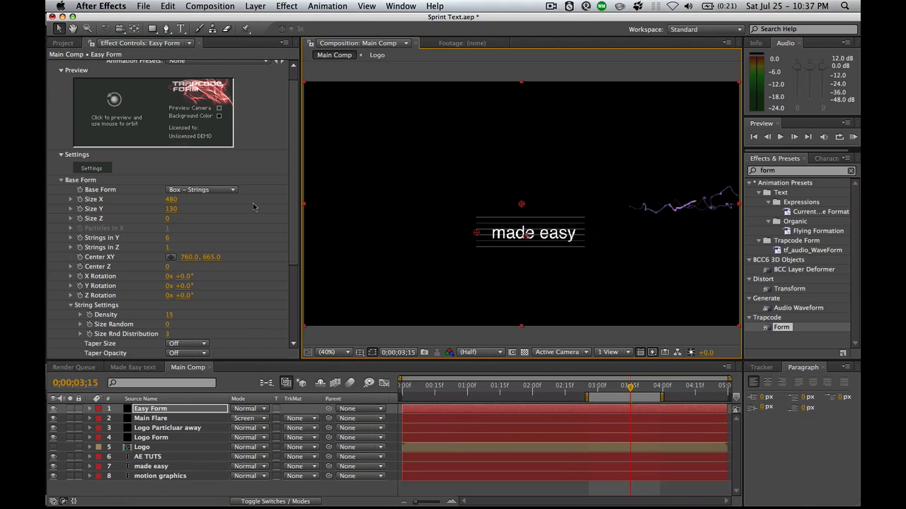
{"action": "left_click", "coordinate": [170, 237]}
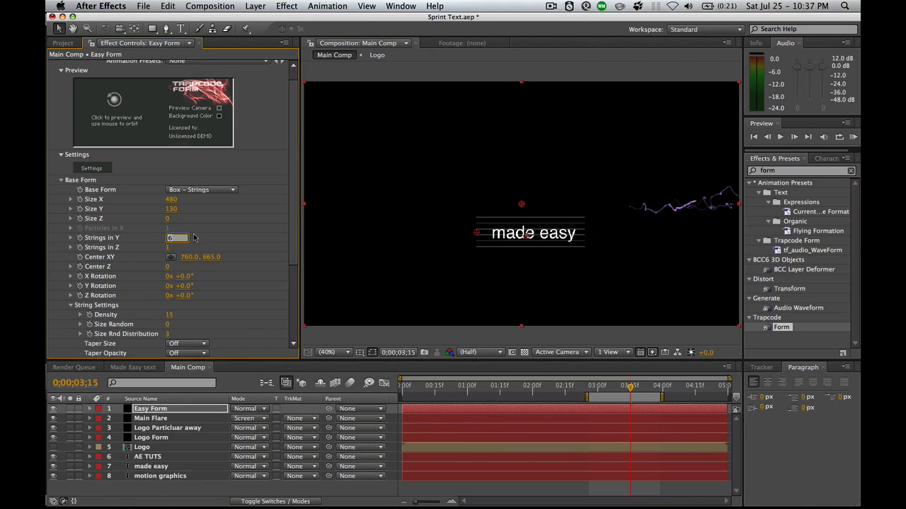
{"action": "type", "text": "3"}
{"action": "key", "text": "Return"}
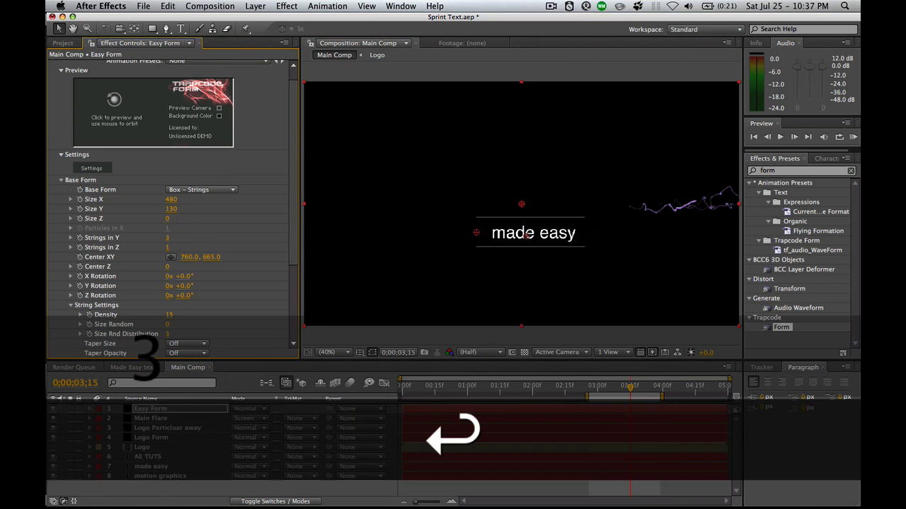
Set the Fractal Field's Displace to 139, Flow X to 66 and Flow Evolution to 92.
{"action": "scroll", "coordinate": [234, 228], "scroll_direction": "down", "scroll_amount": 5}
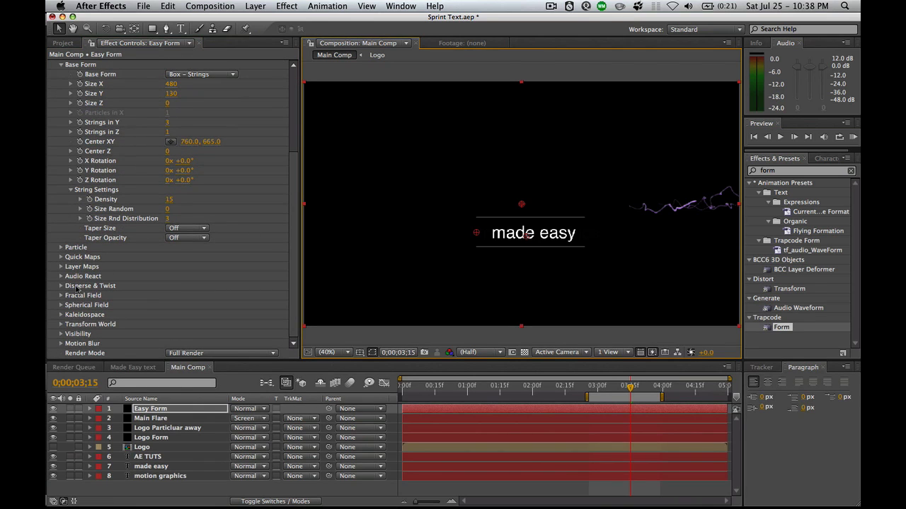
{"action": "left_click", "coordinate": [60, 296]}
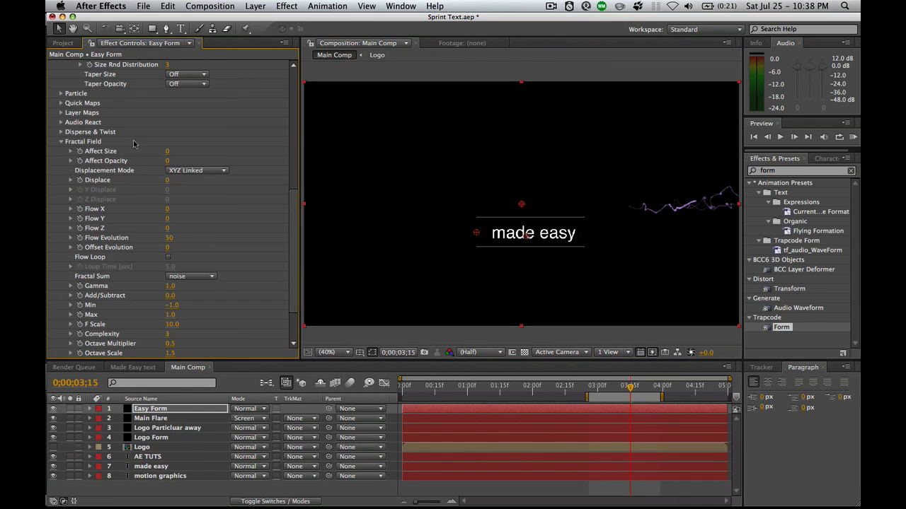
{"action": "left_click_drag", "start_coordinate": [169, 183], "coordinate": [214, 182]}
{"action": "left_click_drag", "start_coordinate": [174, 210], "coordinate": [204, 209]}
{"action": "left_click_drag", "start_coordinate": [170, 238], "coordinate": [191, 237]}
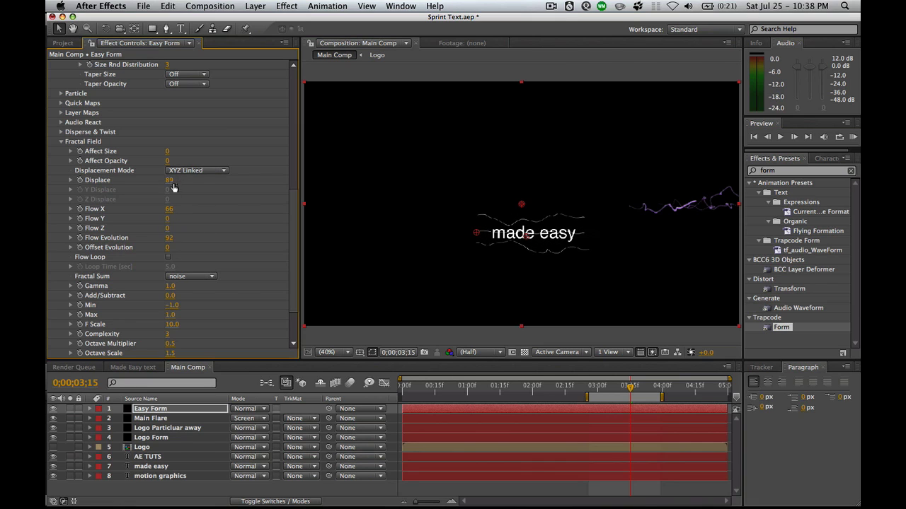
{"action": "left_click_drag", "start_coordinate": [170, 180], "coordinate": [198, 184]}
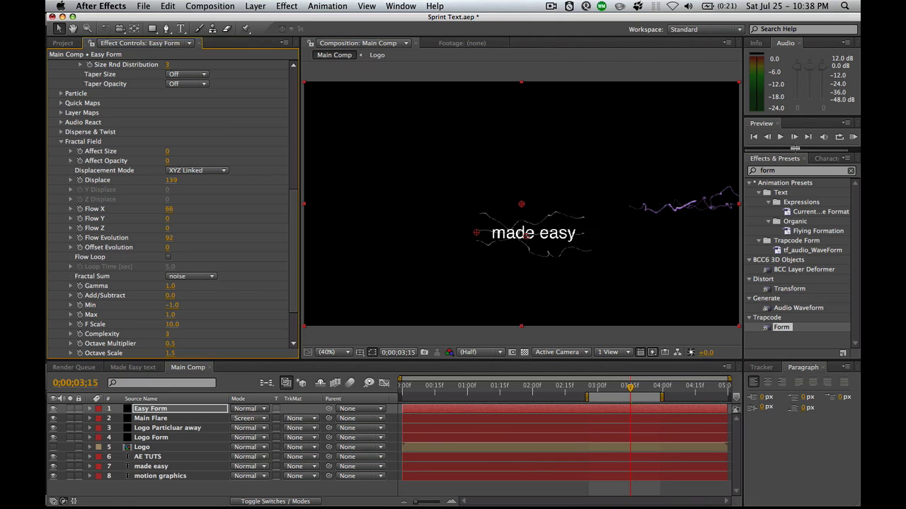
Solo the Easy Form layer and RAM-preview the movement of its strings.
{"action": "left_click", "coordinate": [852, 136]}
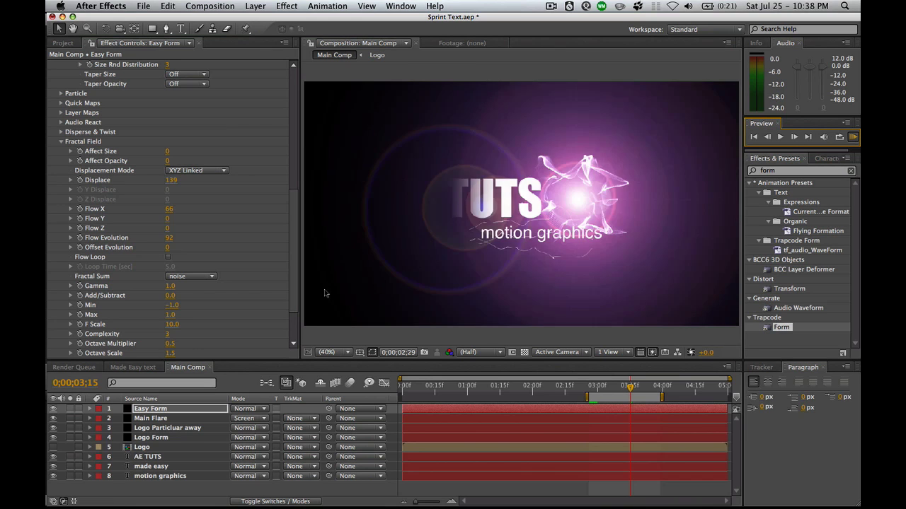
{"action": "left_click", "coordinate": [73, 410]}
{"action": "left_click", "coordinate": [70, 409]}
{"action": "left_click", "coordinate": [853, 137]}
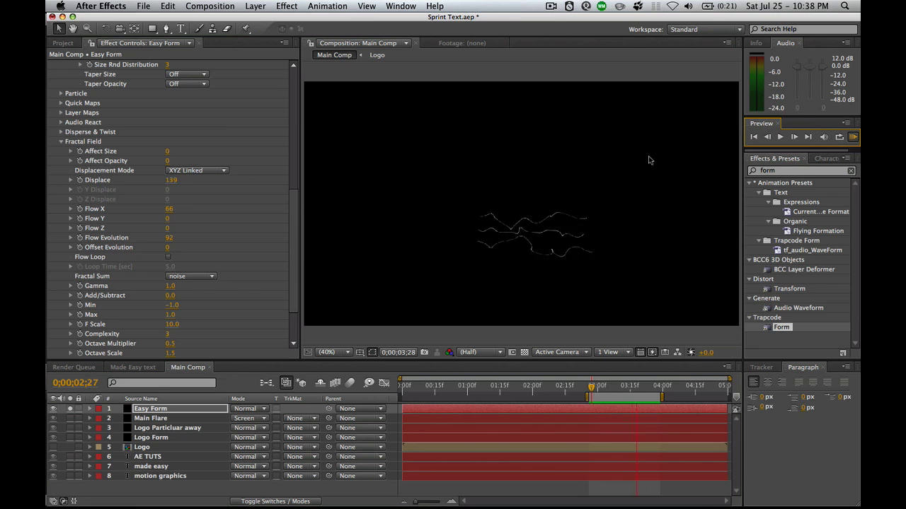
{"action": "left_click", "coordinate": [376, 189]}
Set the base form's Size Y to 70.
{"action": "left_click_drag", "start_coordinate": [294, 198], "coordinate": [290, 114]}
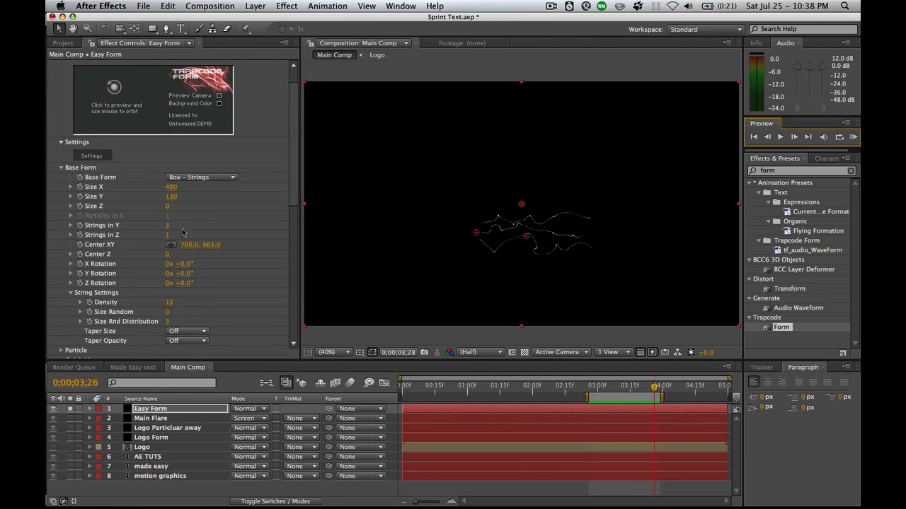
{"action": "left_click_drag", "start_coordinate": [172, 197], "coordinate": [163, 196]}
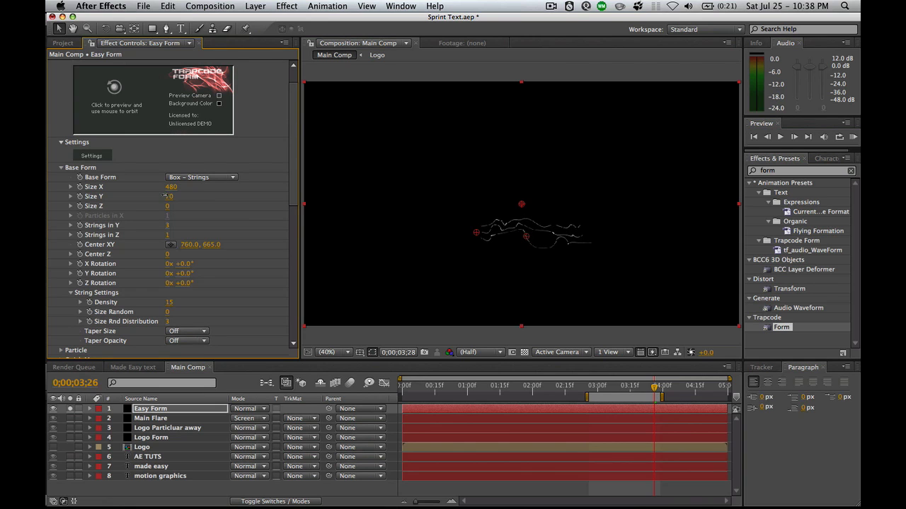
Set the Form's particle colour to pink EA87E9, keeping the particle type as Sphere.
{"action": "scroll", "coordinate": [184, 216], "scroll_direction": "down", "scroll_amount": 5}
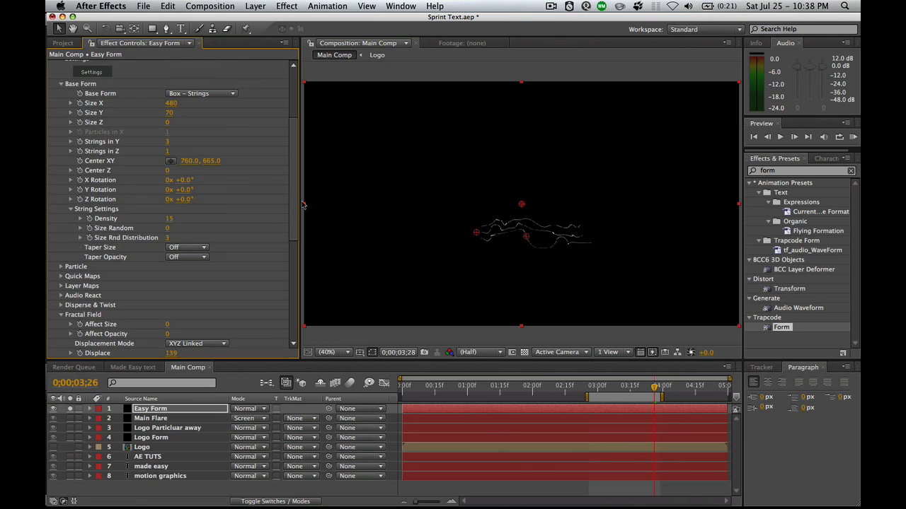
{"action": "left_click", "coordinate": [62, 267]}
{"action": "scroll", "coordinate": [173, 232], "scroll_direction": "down", "scroll_amount": 3}
{"action": "left_click", "coordinate": [225, 231]}
{"action": "left_click", "coordinate": [230, 229]}
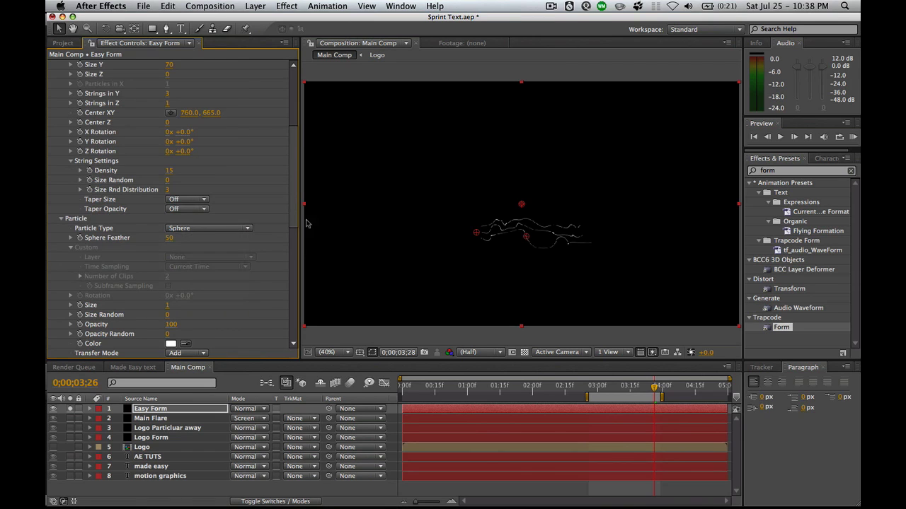
{"action": "scroll", "coordinate": [177, 273], "scroll_direction": "down", "scroll_amount": 4}
{"action": "left_click", "coordinate": [170, 273]}
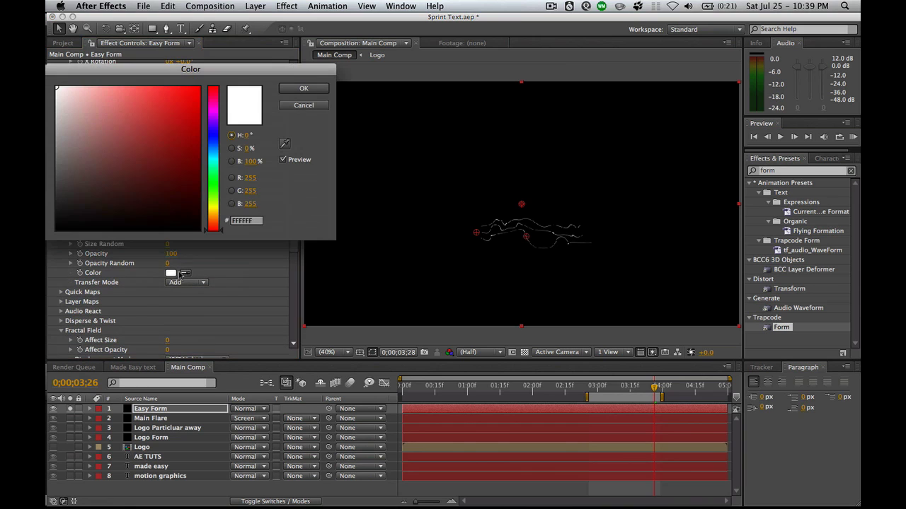
{"action": "left_click", "coordinate": [213, 117]}
{"action": "left_click", "coordinate": [141, 102]}
{"action": "left_click", "coordinate": [119, 97]}
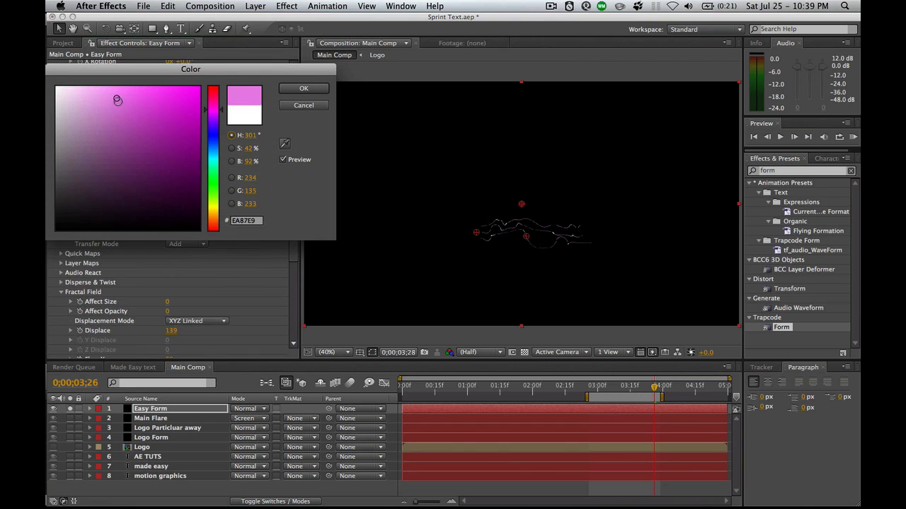
{"action": "left_click", "coordinate": [304, 88]}
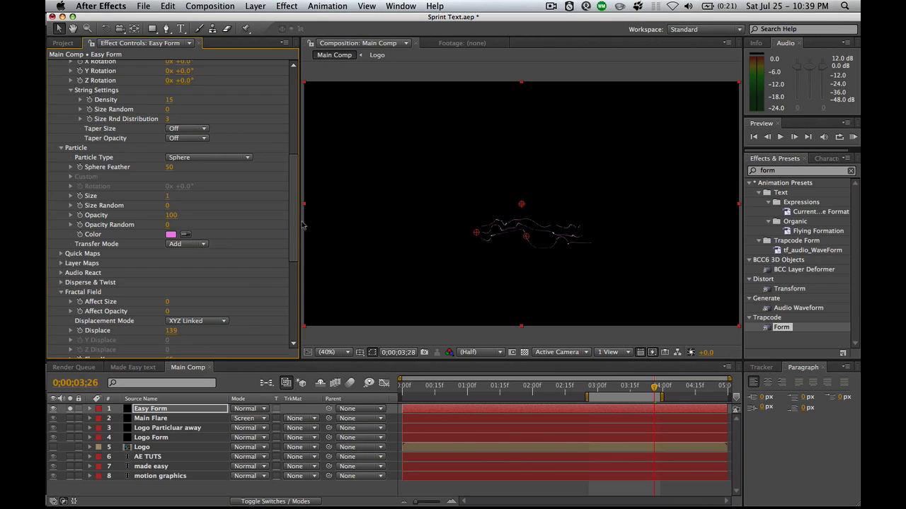
Set Disperse to 27 and the Fractal Field's Flow Evolution to 78.
{"action": "scroll", "coordinate": [205, 218], "scroll_direction": "down", "scroll_amount": 6}
{"action": "left_click_drag", "start_coordinate": [174, 140], "coordinate": [178, 139]}
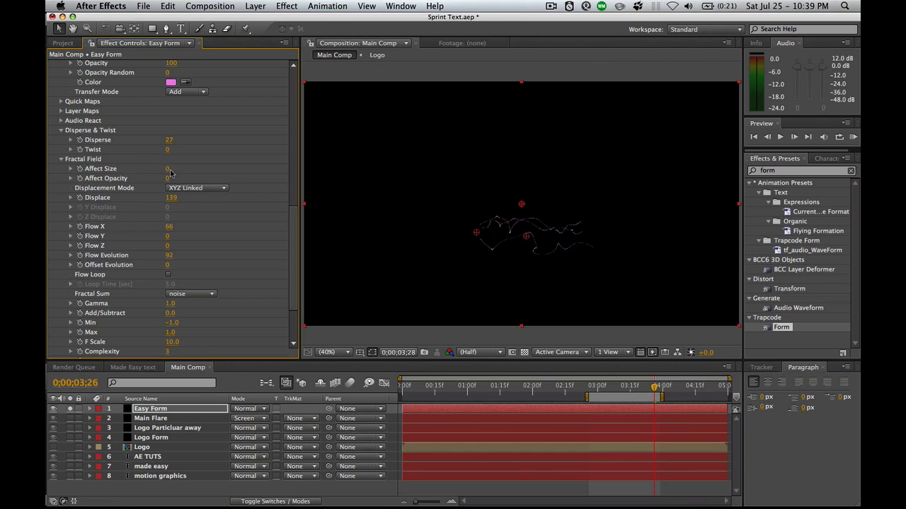
{"action": "scroll", "coordinate": [169, 257], "scroll_direction": "down", "scroll_amount": 1}
{"action": "key", "text": "KP_0"}
{"action": "left_click_drag", "start_coordinate": [170, 253], "coordinate": [164, 250]}
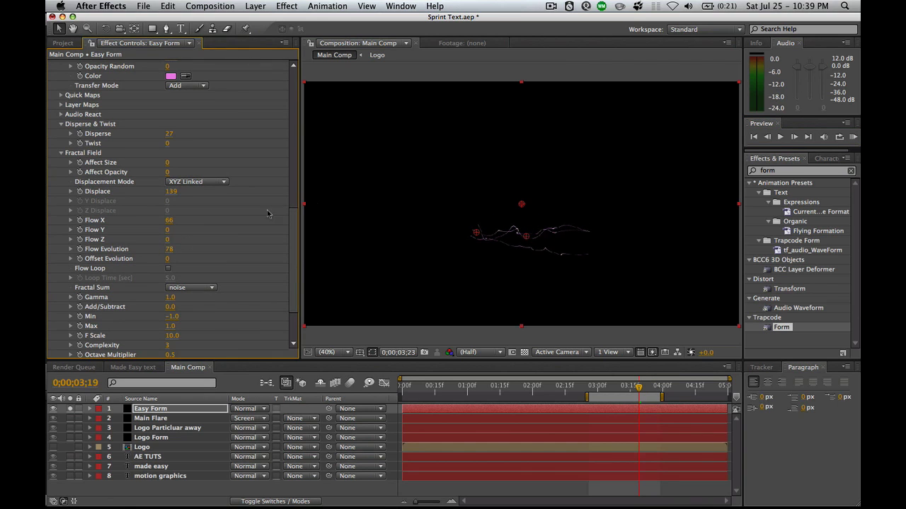
RAM-preview the dispersed strings and save the project.
{"action": "left_click", "coordinate": [852, 136]}
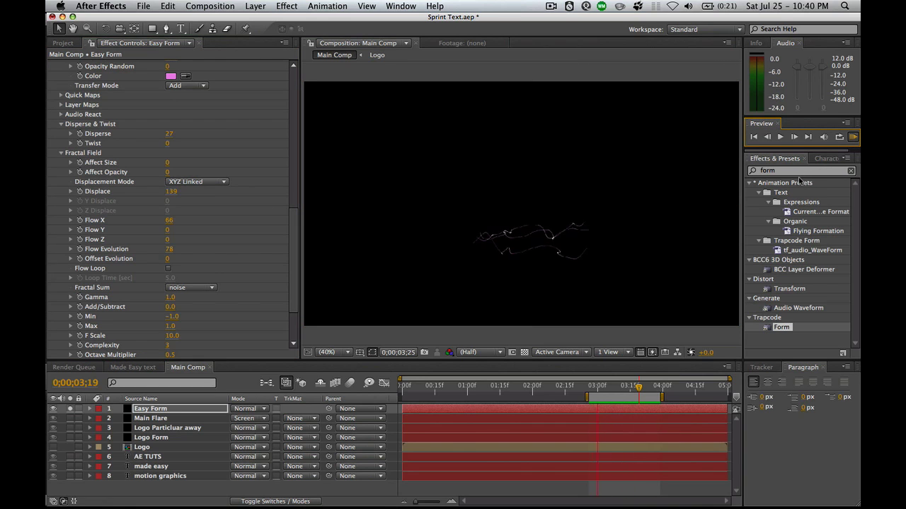
{"action": "left_click", "coordinate": [391, 277]}
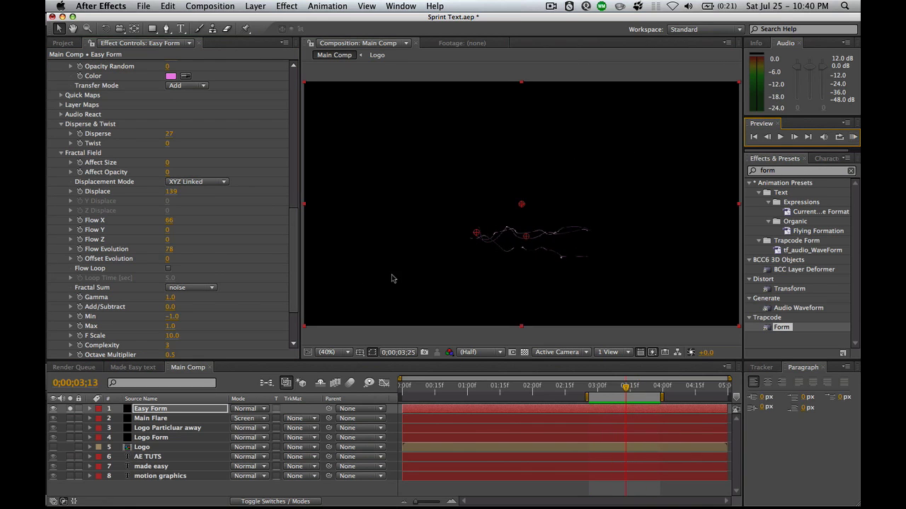
{"action": "key", "text": "super+s"}
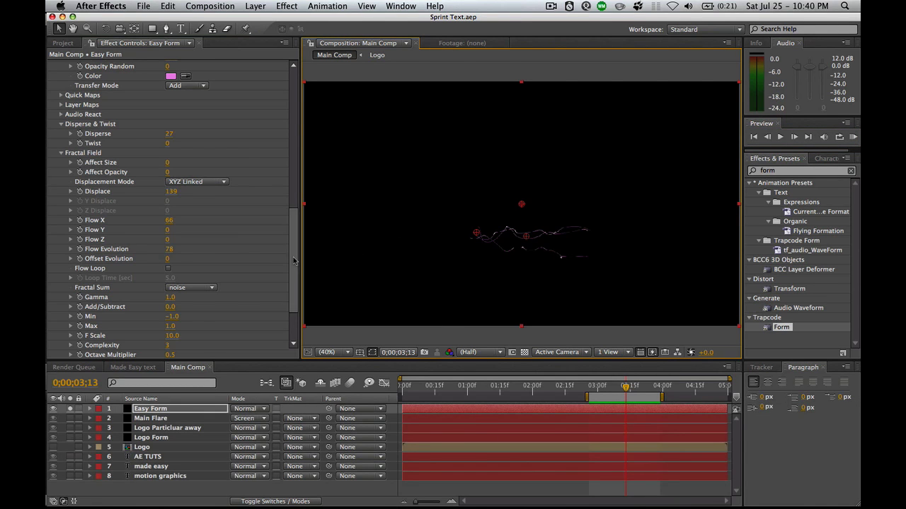
Increase the Form's particle size to 3.
{"action": "scroll", "coordinate": [293, 260], "scroll_direction": "up", "scroll_amount": 5}
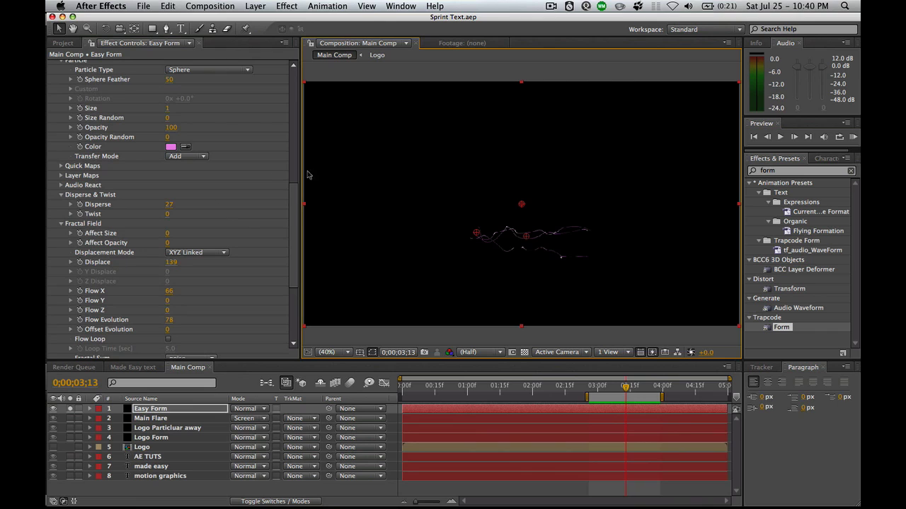
{"action": "left_click", "coordinate": [167, 112]}
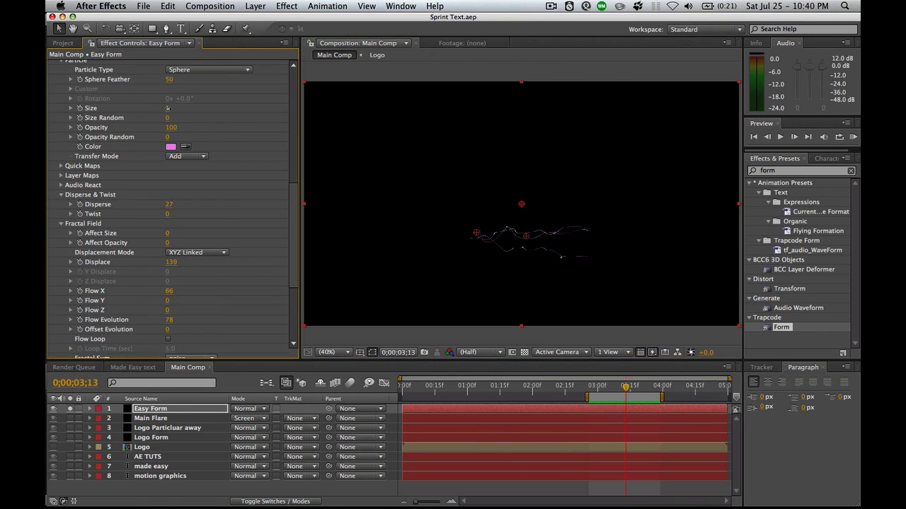
{"action": "left_click_drag", "start_coordinate": [170, 108], "coordinate": [175, 108]}
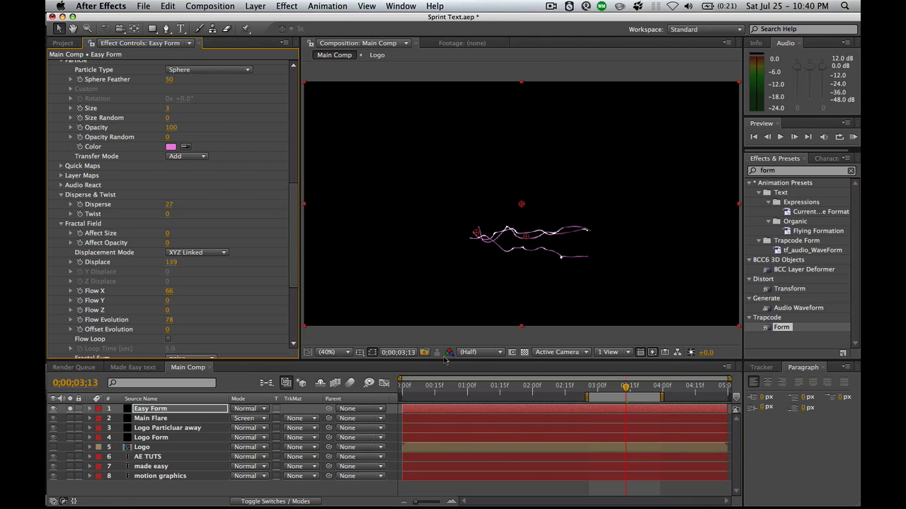
RAM-preview the thicker strings and save the project again.
{"action": "left_click", "coordinate": [852, 137]}
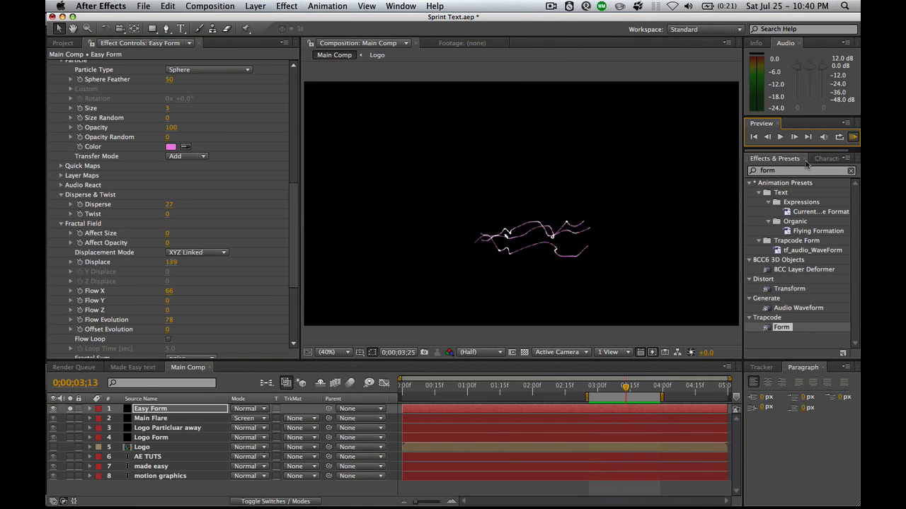
{"action": "left_click", "coordinate": [573, 322]}
{"action": "key", "text": "super+s"}
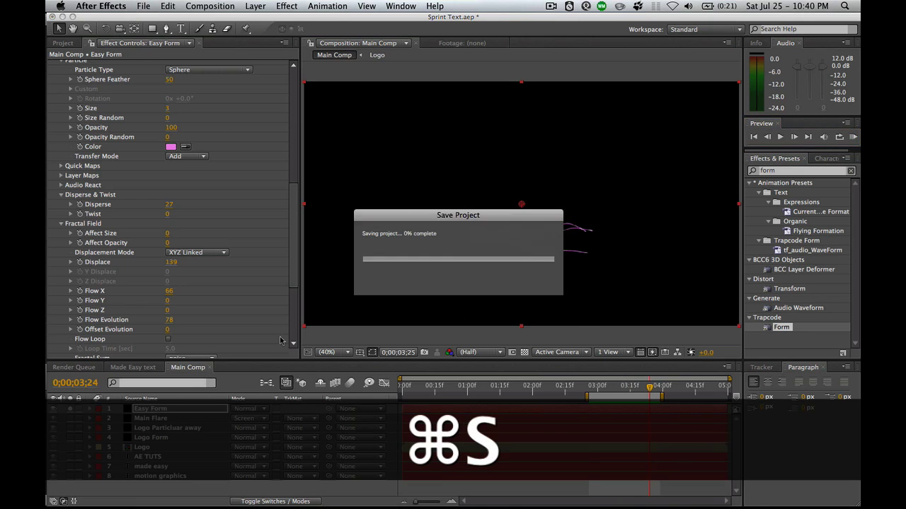
Show all layers with Easy Form unsoloed, move it to the bottom of the layer stack and go to 0;00;03;04.
{"action": "left_click_drag", "start_coordinate": [150, 408], "coordinate": [163, 480]}
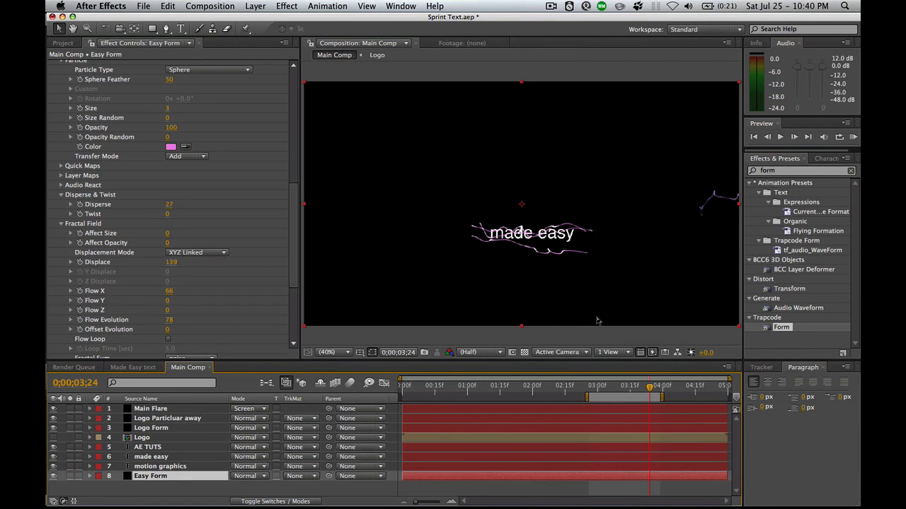
{"action": "left_click_drag", "start_coordinate": [649, 389], "coordinate": [606, 388]}
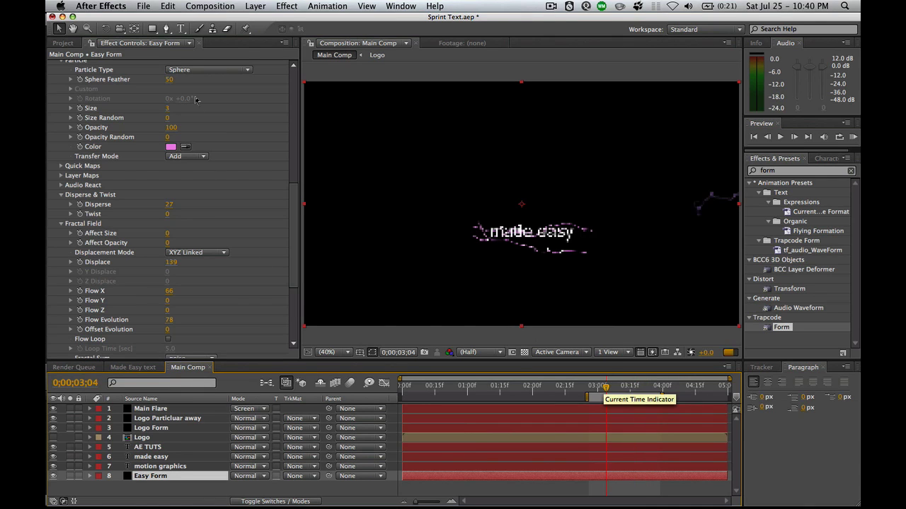
Set the Easy Form particle size to 2.
{"action": "left_click", "coordinate": [169, 108]}
{"action": "type", "text": "2"}
{"action": "key", "text": "Return"}
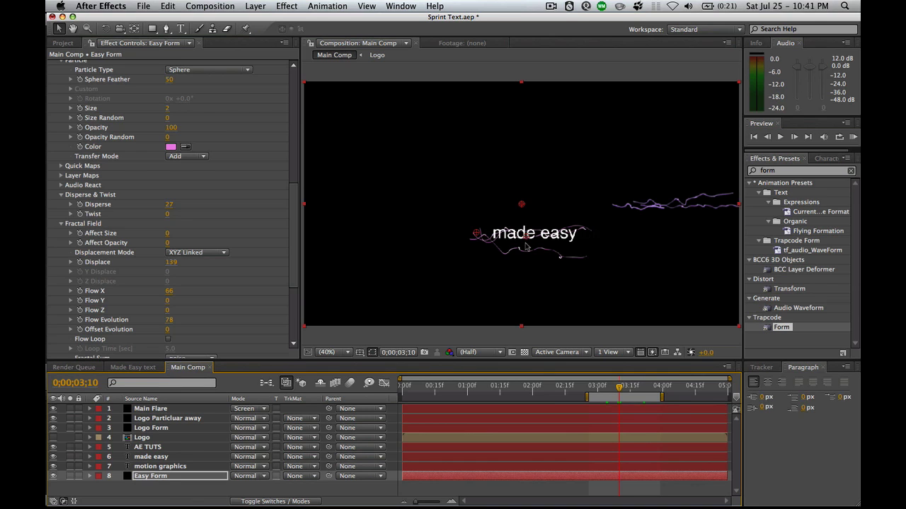
Duplicate Main Flare, place the copy directly above Easy Form and shift its lens flare keyframes to start at about 0;00;03;11.
{"action": "left_click", "coordinate": [182, 410]}
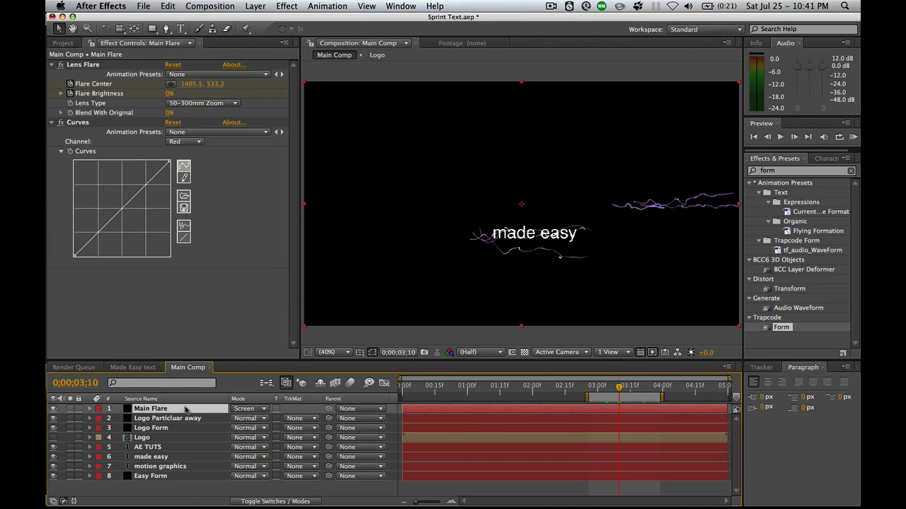
{"action": "key", "text": "super+d"}
{"action": "left_click_drag", "start_coordinate": [182, 409], "coordinate": [183, 479]}
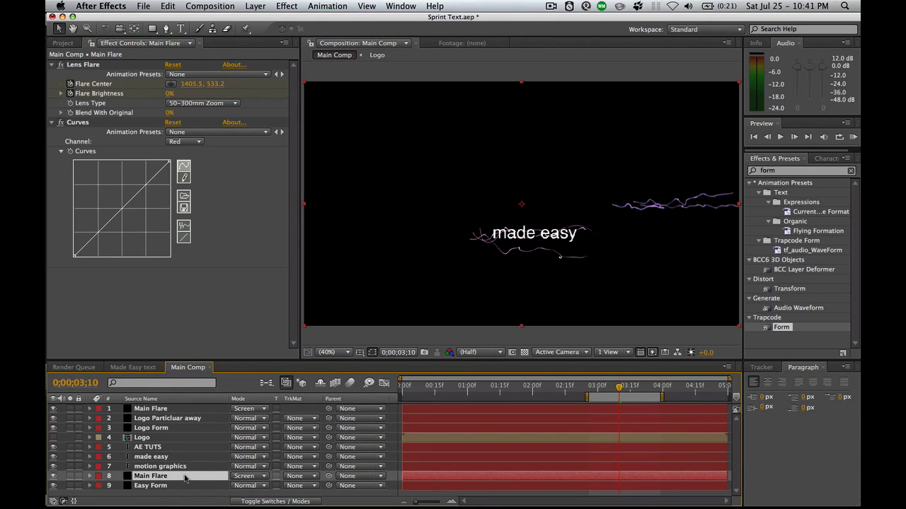
{"action": "key", "text": "u"}
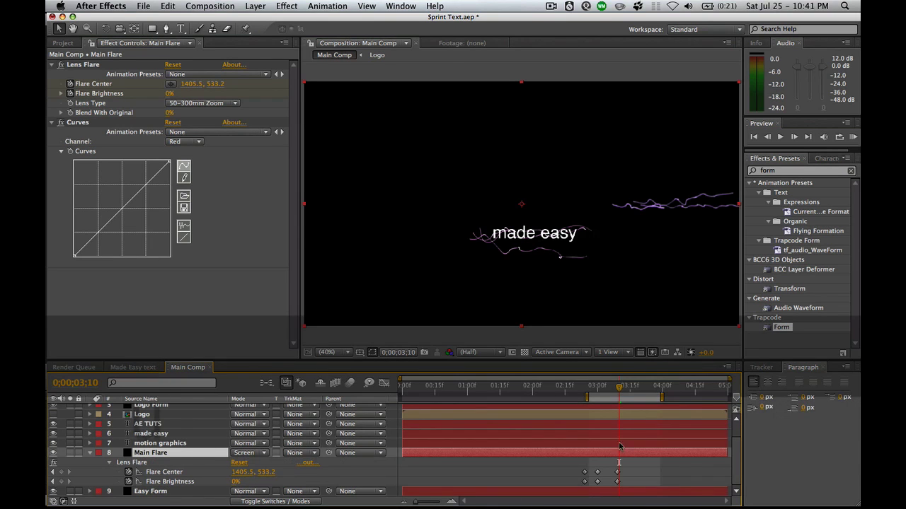
{"action": "left_click_drag", "start_coordinate": [606, 474], "coordinate": [632, 485]}
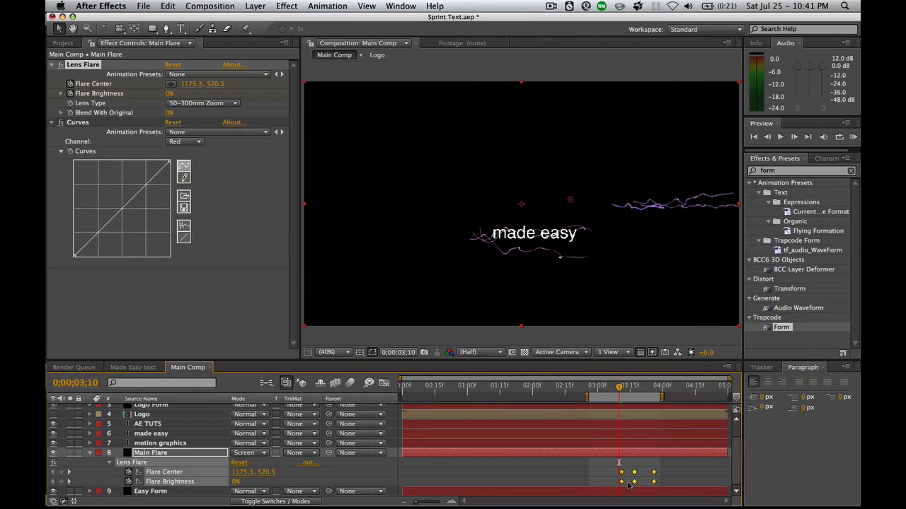
{"action": "left_click", "coordinate": [645, 471]}
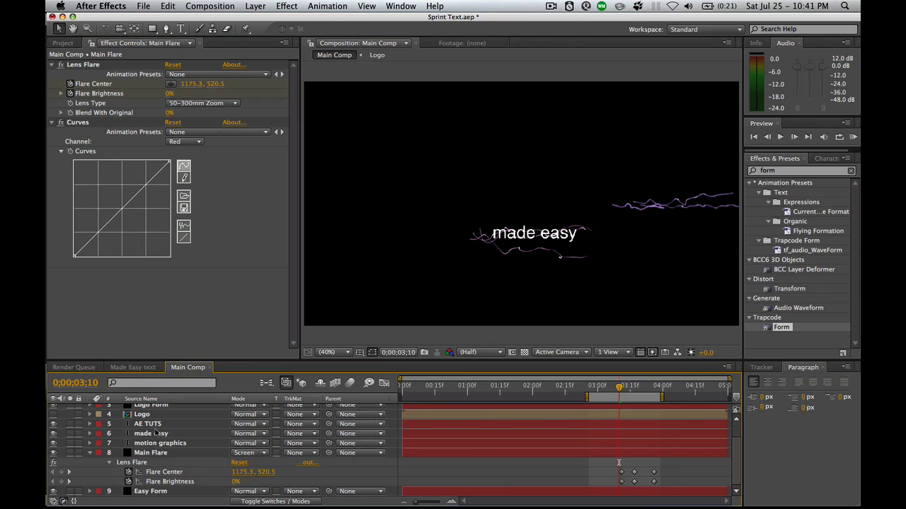
Remove the copy's Flare Center animation and place its flare center at 950.3, 690.5 on the "made easy" text.
{"action": "left_click", "coordinate": [131, 472]}
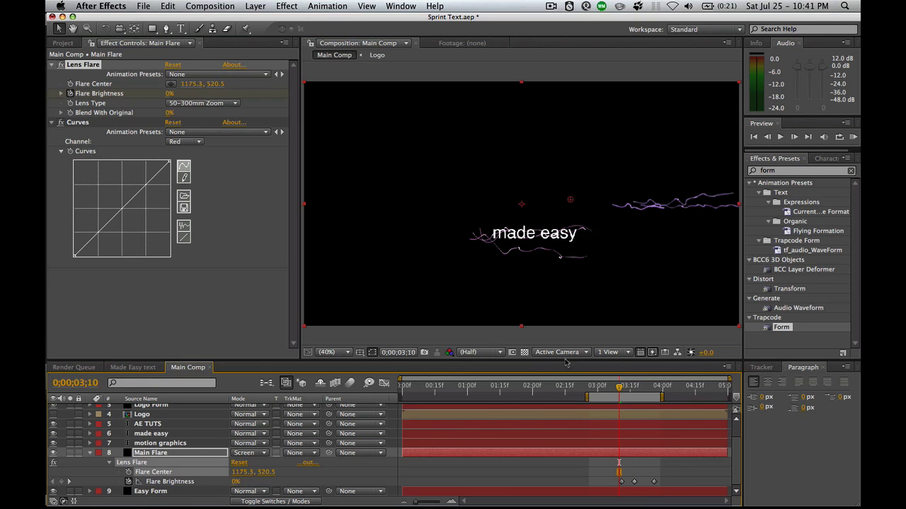
{"action": "left_click_drag", "start_coordinate": [570, 201], "coordinate": [520, 239]}
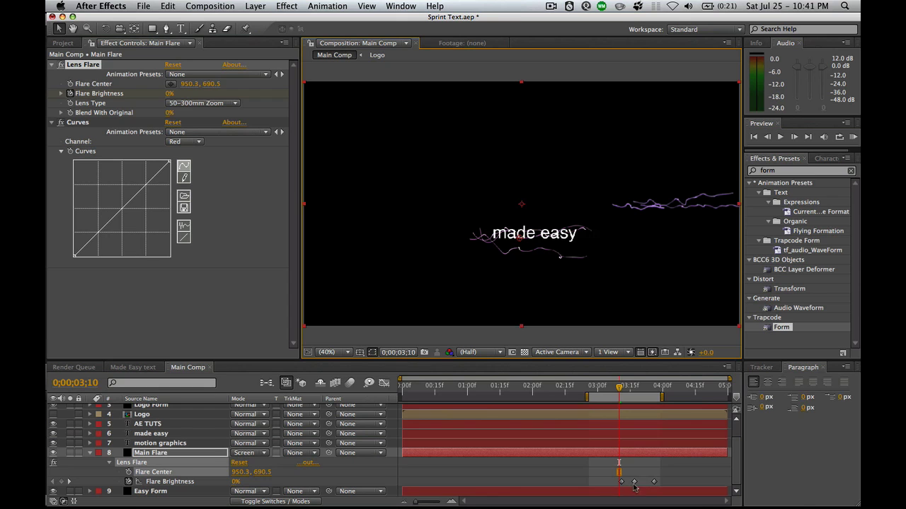
Set the middle Flare Brightness keyframe at 0;00;03;17 to 17% and move the outer ones closer, to 0;00;03;13 and 0;00;03;23.
{"action": "key", "text": "k"}
{"action": "key", "text": "k"}
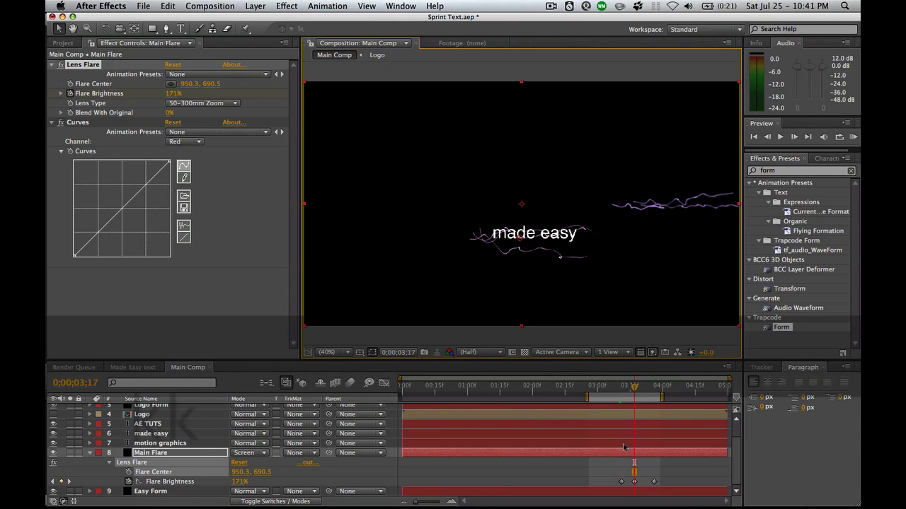
{"action": "left_click_drag", "start_coordinate": [240, 484], "coordinate": [149, 482]}
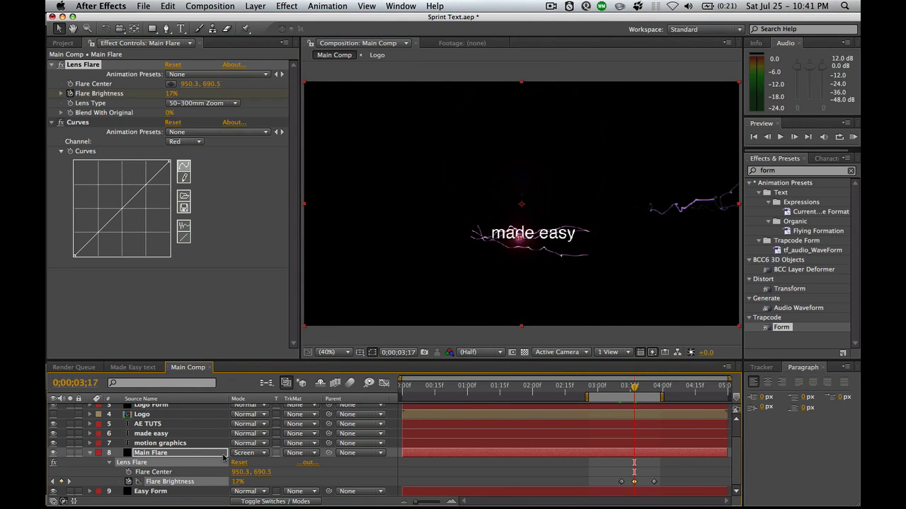
{"action": "left_click", "coordinate": [237, 481]}
{"action": "mouse_move", "coordinate": [654, 482]}
{"action": "left_mouse_down"}
{"action": "mouse_move", "coordinate": [625, 482]}
{"action": "mouse_move", "coordinate": [647, 482]}
{"action": "left_mouse_up"}
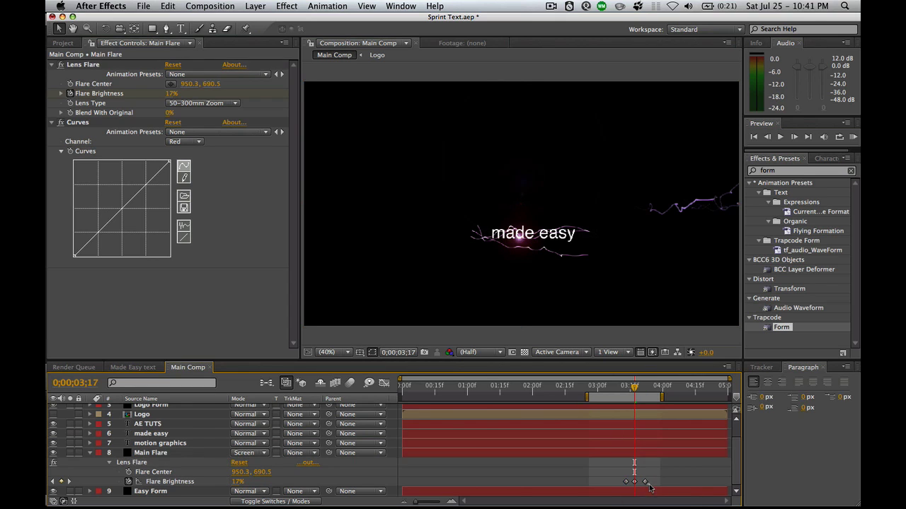
Trim the copied Main Flare layer to its first and last brightness keyframes, 0;00;03;13 to 0;00;03;23.
{"action": "key", "text": "j"}
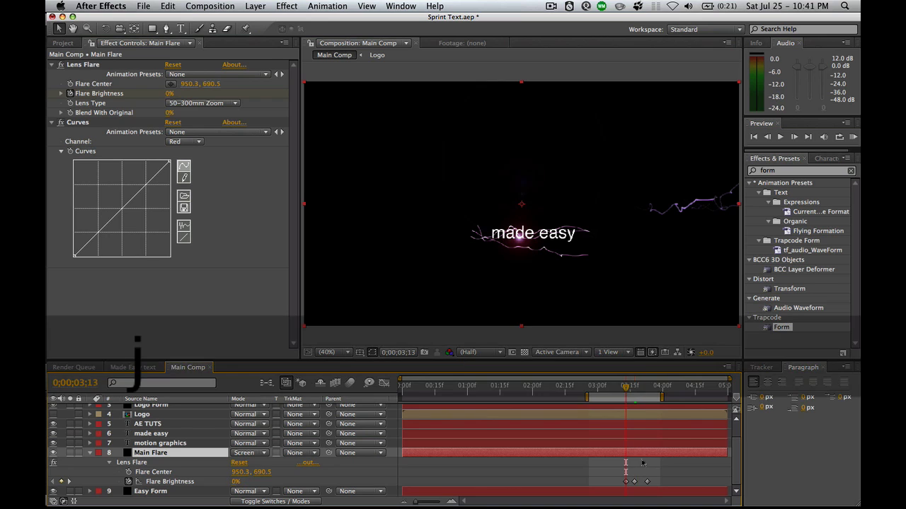
{"action": "key", "text": "alt"}
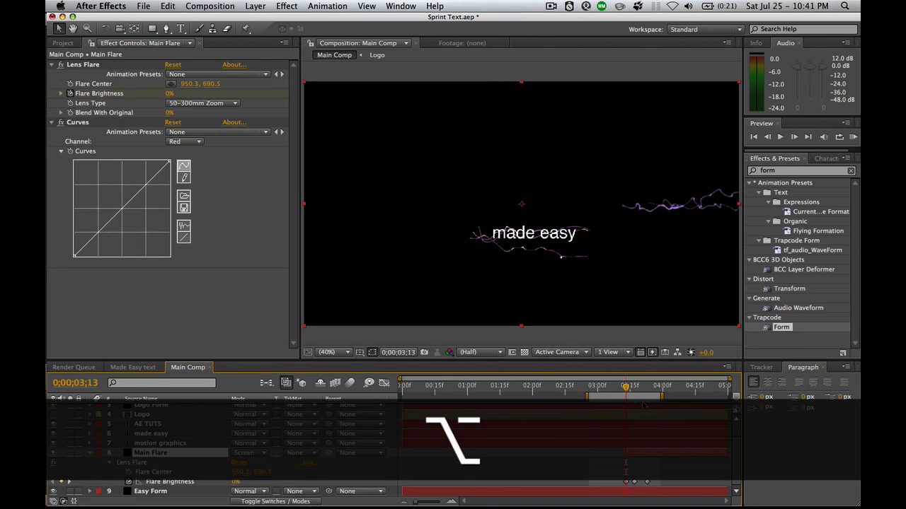
{"action": "key", "text": "k"}
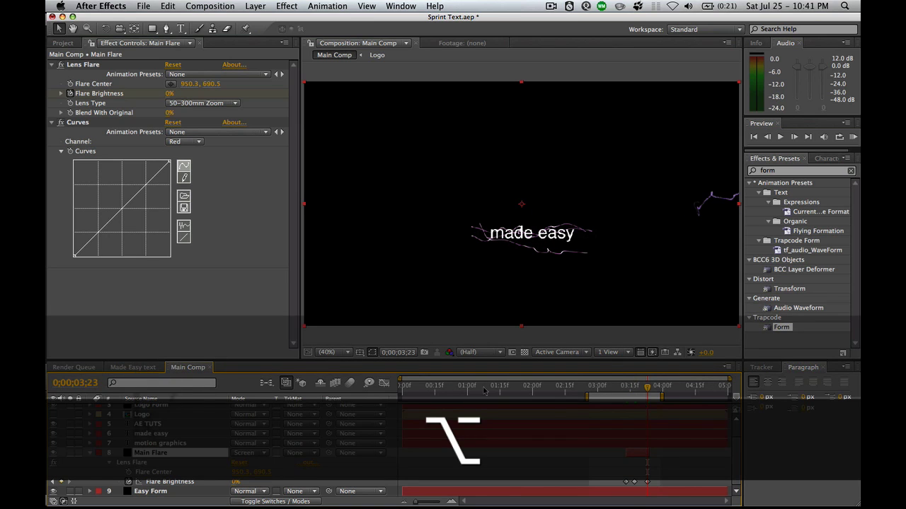
RAM-preview the small flare with the work area start moved to just before the trimmed flare layer.
{"action": "left_click_drag", "start_coordinate": [636, 391], "coordinate": [628, 387]}
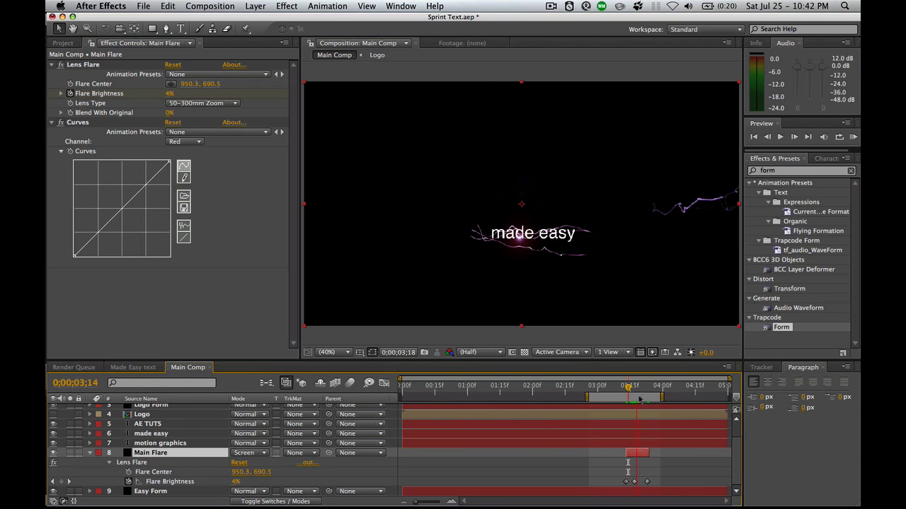
{"action": "left_click", "coordinate": [852, 137]}
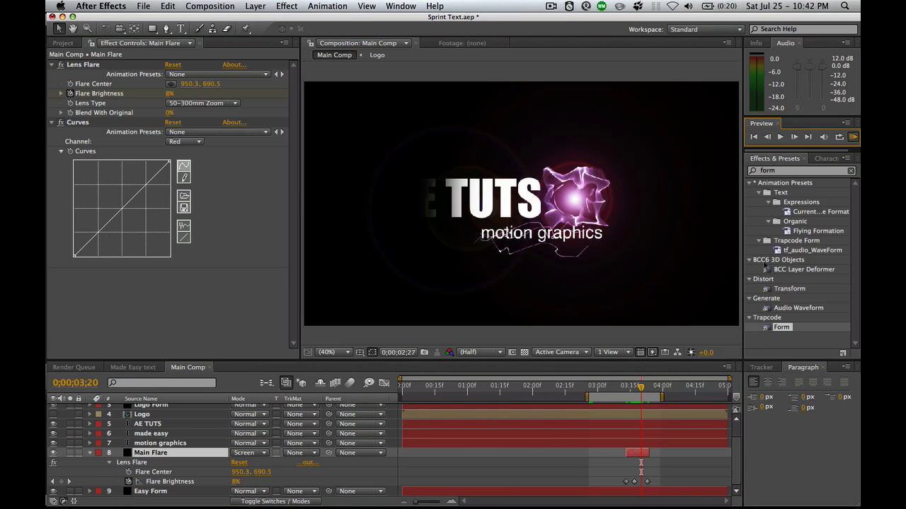
{"action": "left_click_drag", "start_coordinate": [588, 397], "coordinate": [620, 398]}
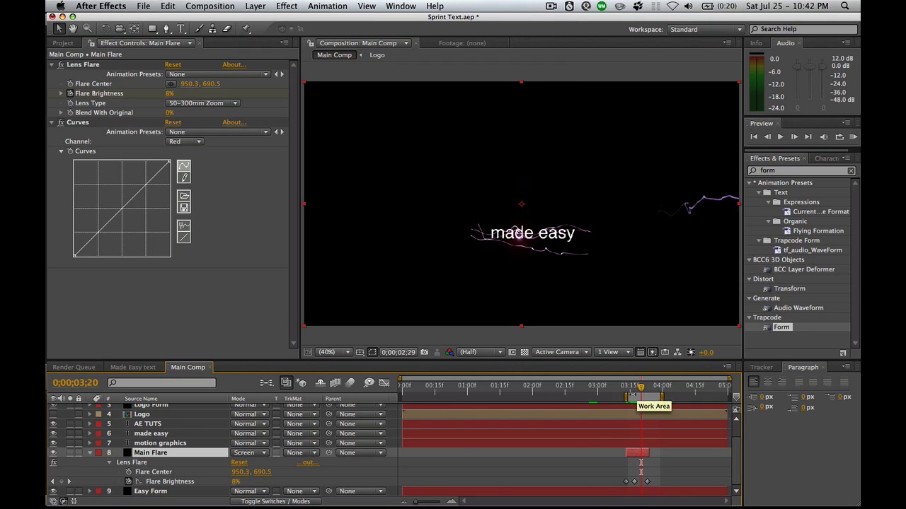
{"action": "left_click", "coordinate": [853, 137]}
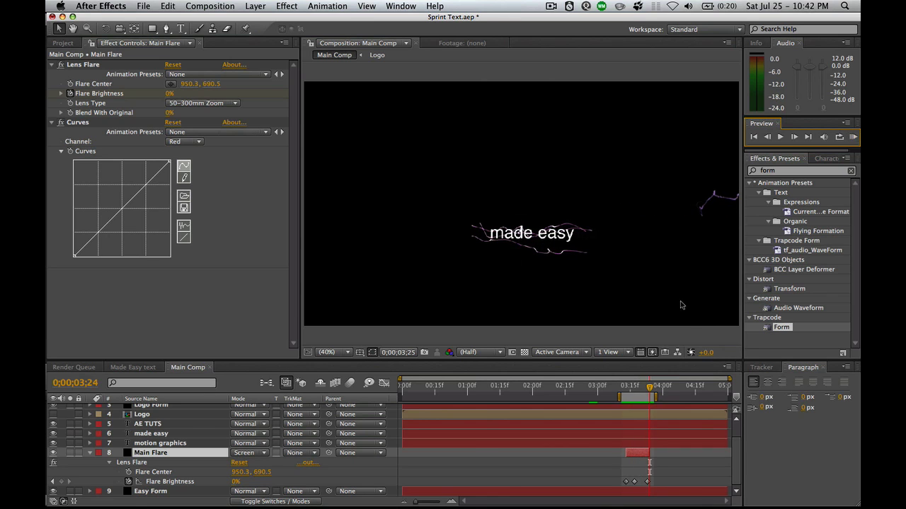
At 0;00;03;16, reposition the small flare's center to 847.5, 660.0 near the start of "made easy".
{"action": "left_click", "coordinate": [632, 387]}
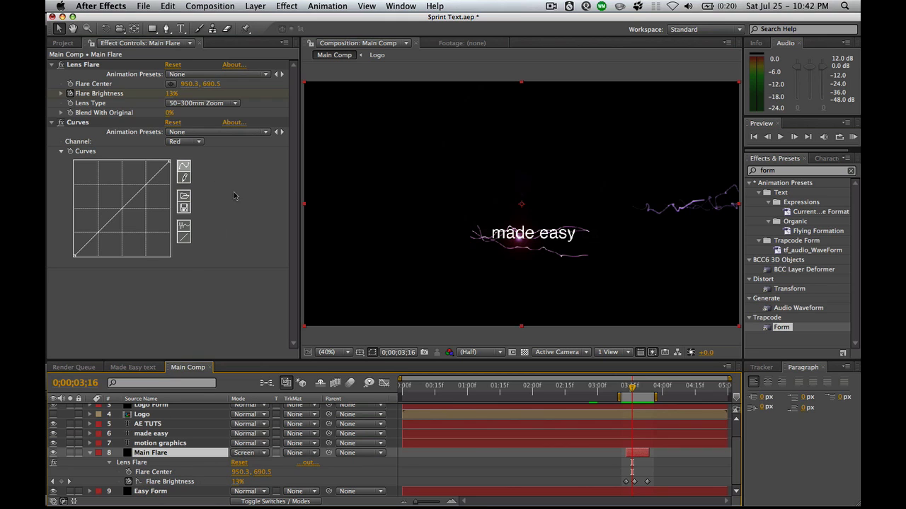
{"action": "left_click", "coordinate": [170, 84]}
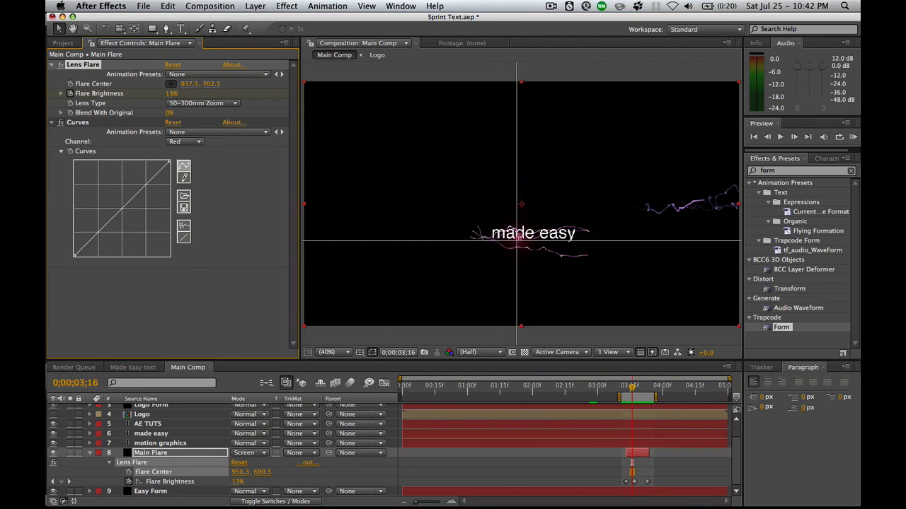
{"action": "left_click", "coordinate": [497, 231]}
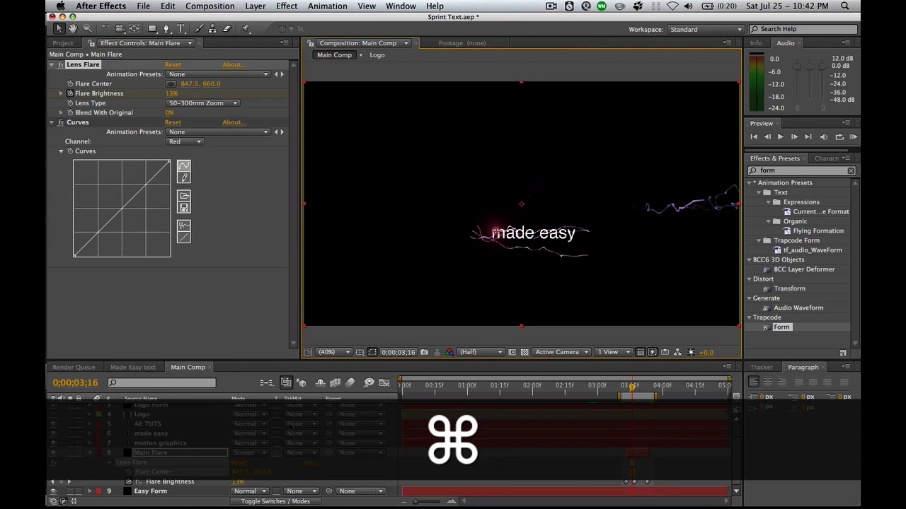
Duplicate the small flare layer, start the copy at about 0;00;03;20 and set its flare center to 997.5, 682.5.
{"action": "key", "text": "super+d"}
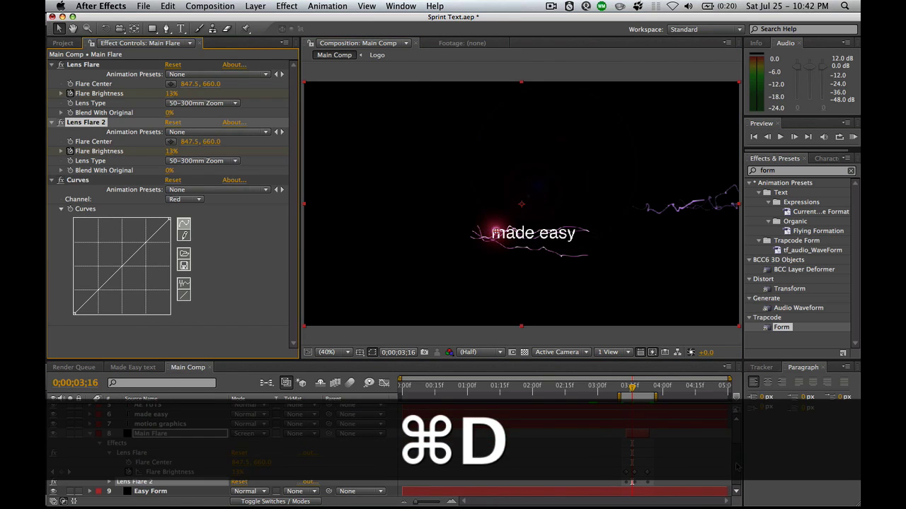
{"action": "key", "text": "super+z"}
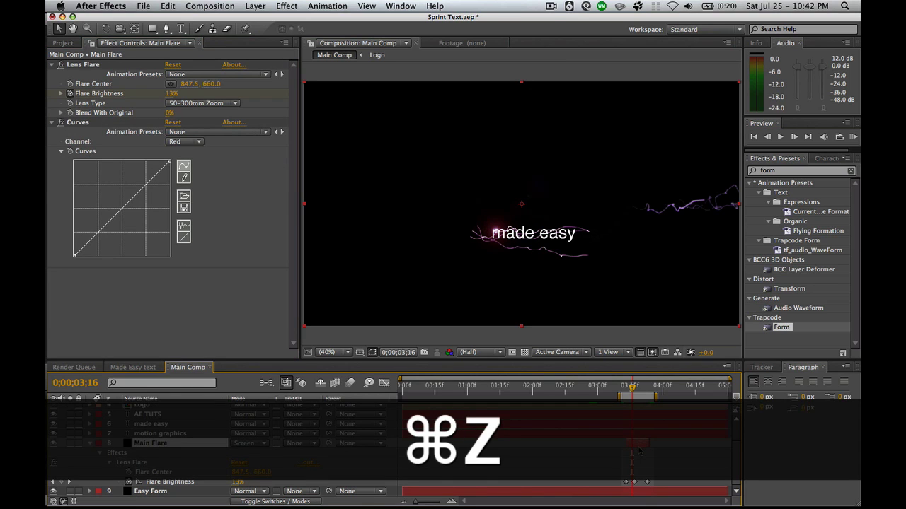
{"action": "key", "text": "super+d"}
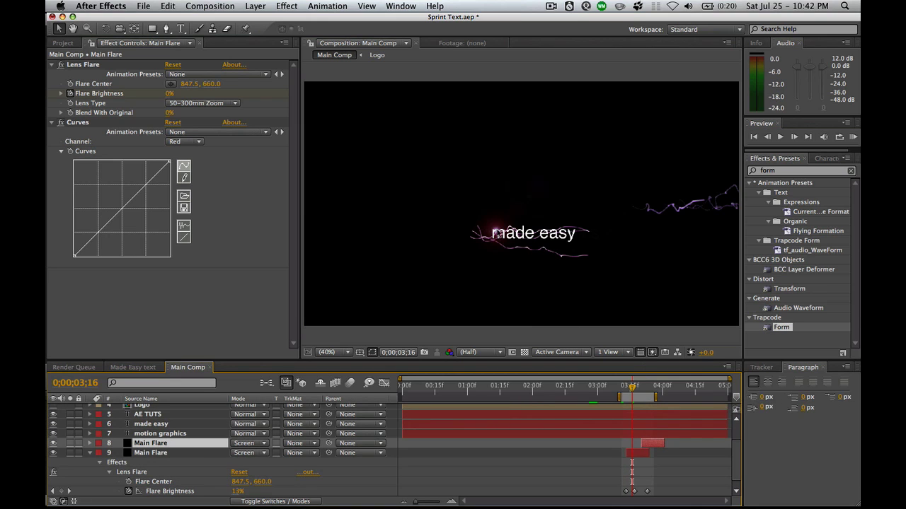
{"action": "left_click", "coordinate": [171, 84]}
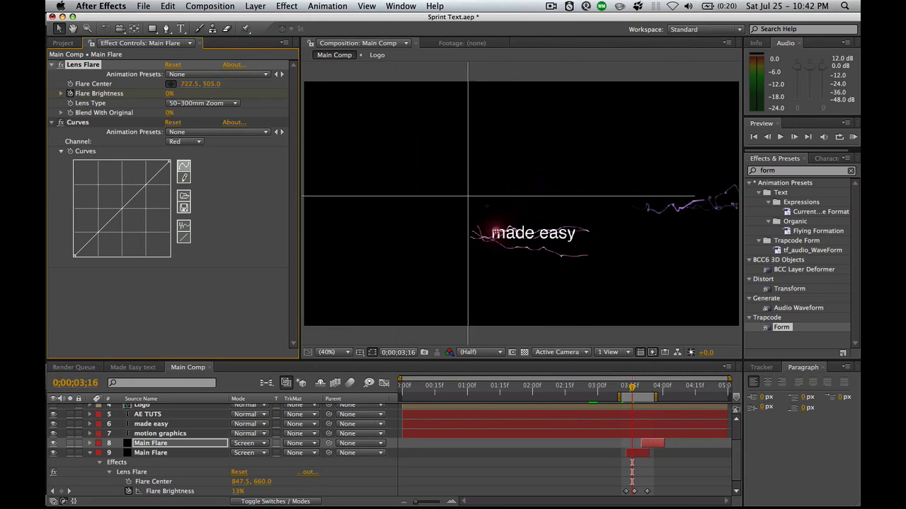
{"action": "left_click", "coordinate": [530, 236]}
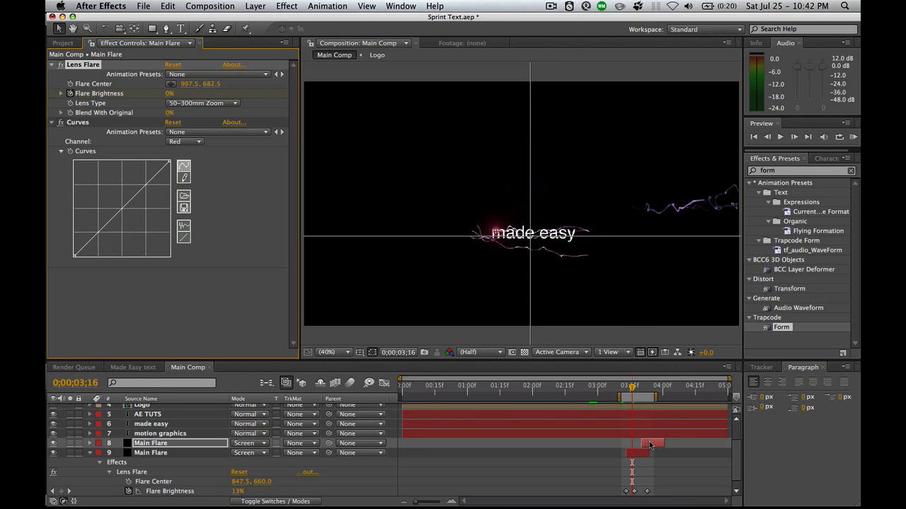
Set the second small flare's middle Flare Brightness keyframe at 0;00;03;24 to 13%.
{"action": "left_click", "coordinate": [649, 443]}
{"action": "left_click_drag", "start_coordinate": [632, 387], "coordinate": [652, 389]}
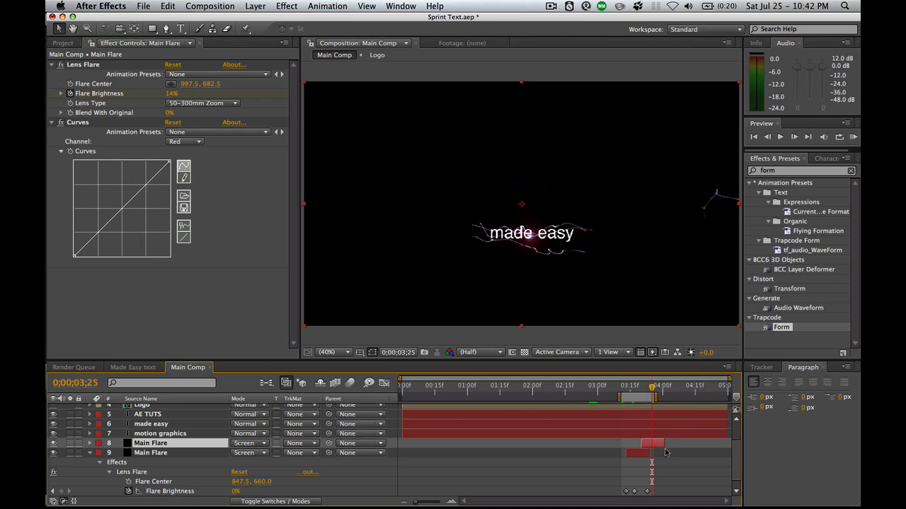
{"action": "key", "text": "u"}
{"action": "key", "text": "j"}
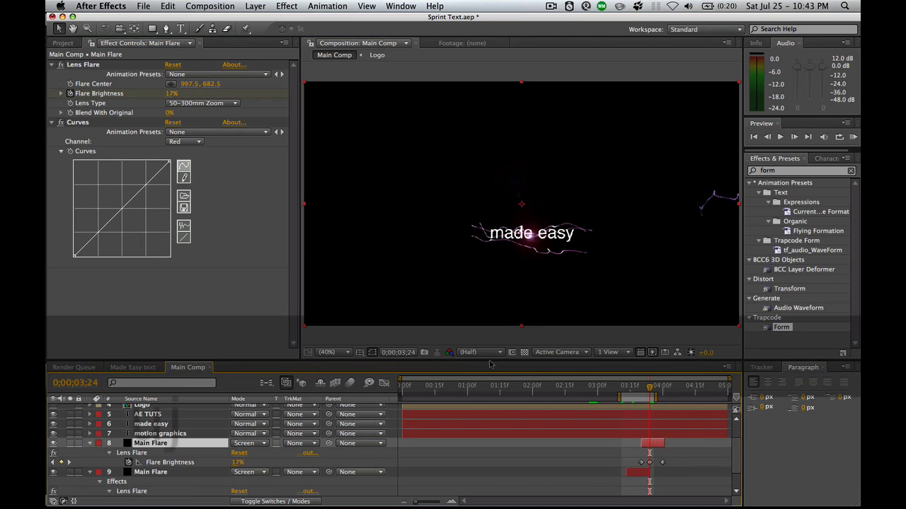
{"action": "left_click", "coordinate": [172, 94]}
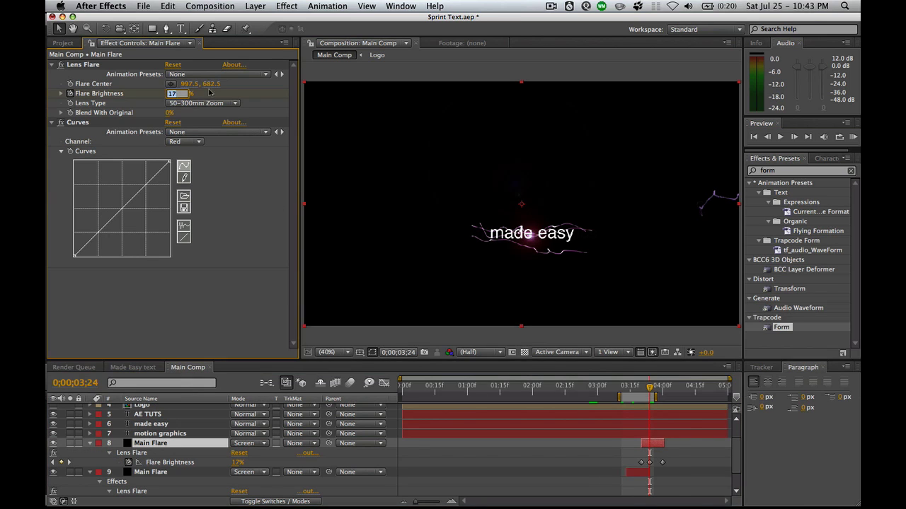
{"action": "type", "text": "13"}
{"action": "key", "text": "Return"}
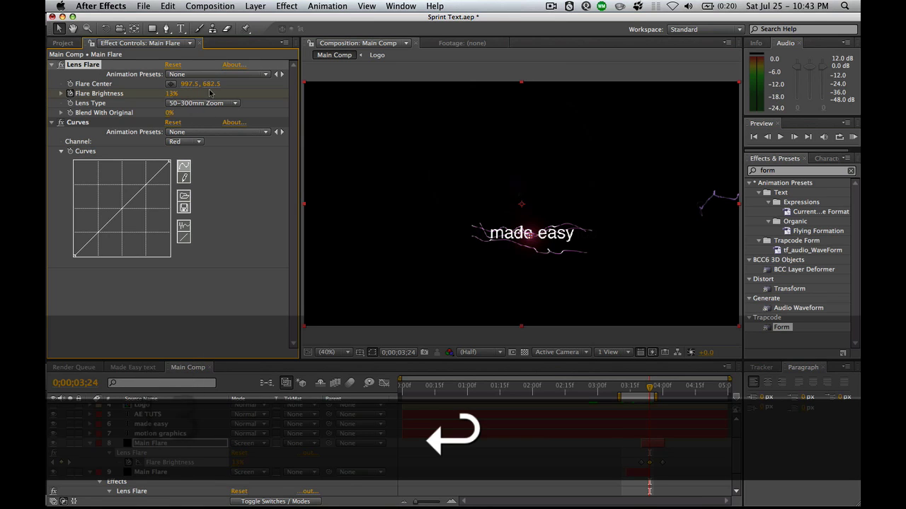
Duplicate the second small flare, start the copy at about 0;00;03;18 and set its flare center to 1120.0, 657.5.
{"action": "left_click", "coordinate": [646, 443]}
{"action": "key", "text": "super+d"}
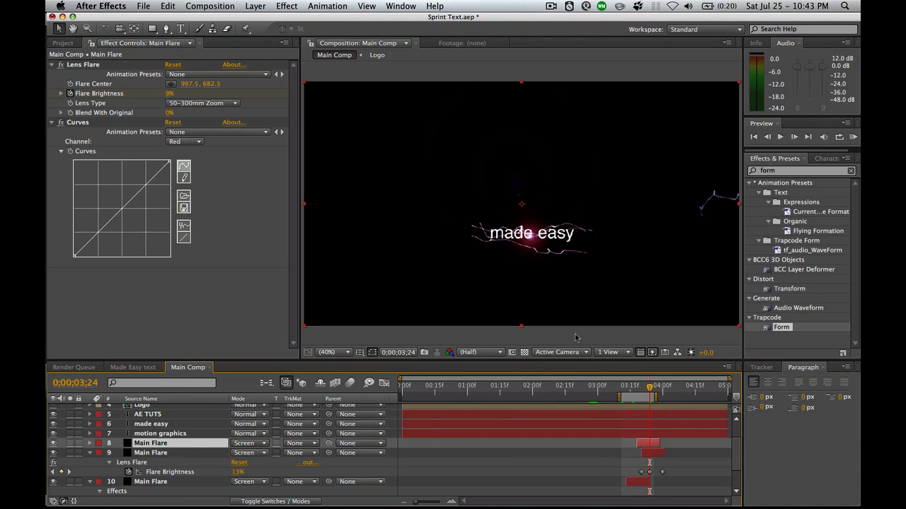
{"action": "left_click", "coordinate": [171, 84]}
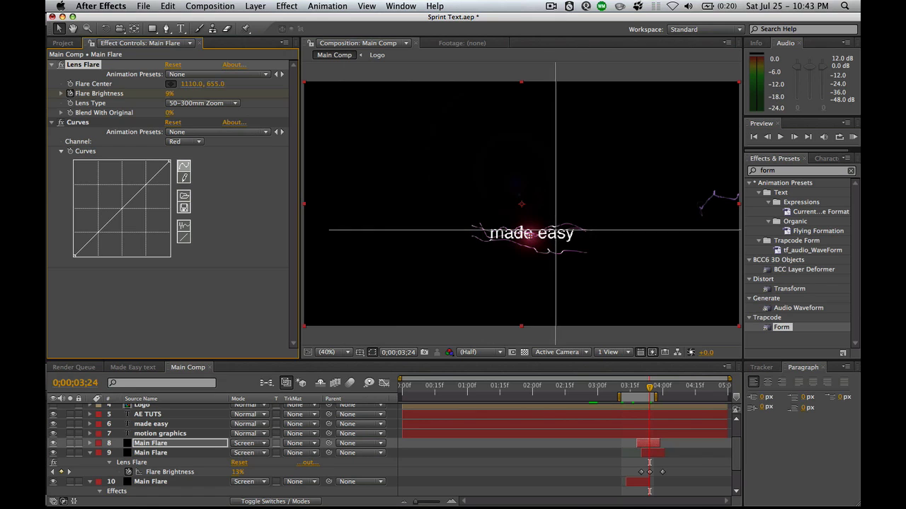
{"action": "left_click", "coordinate": [558, 231]}
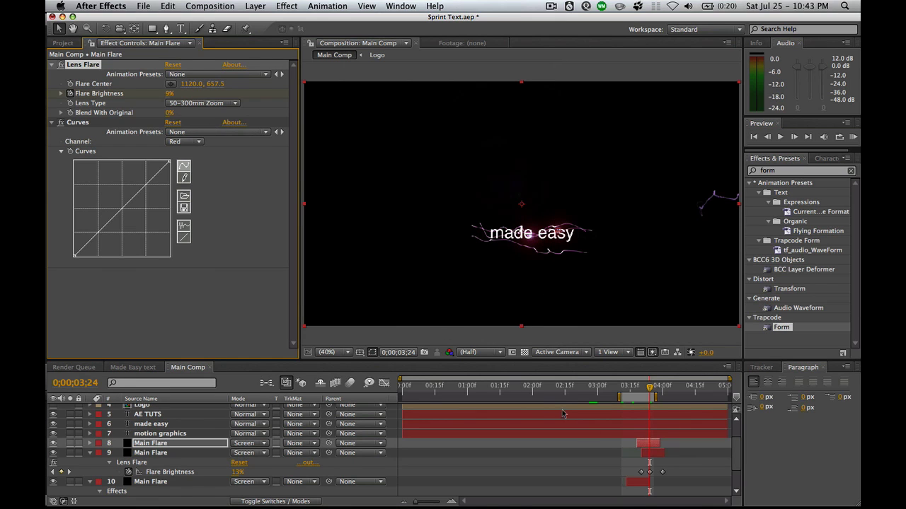
Set the third small flare's middle Flare Brightness keyframe at 0;00;03;22 to 20%.
{"action": "key", "text": "u"}
{"action": "key", "text": "j"}
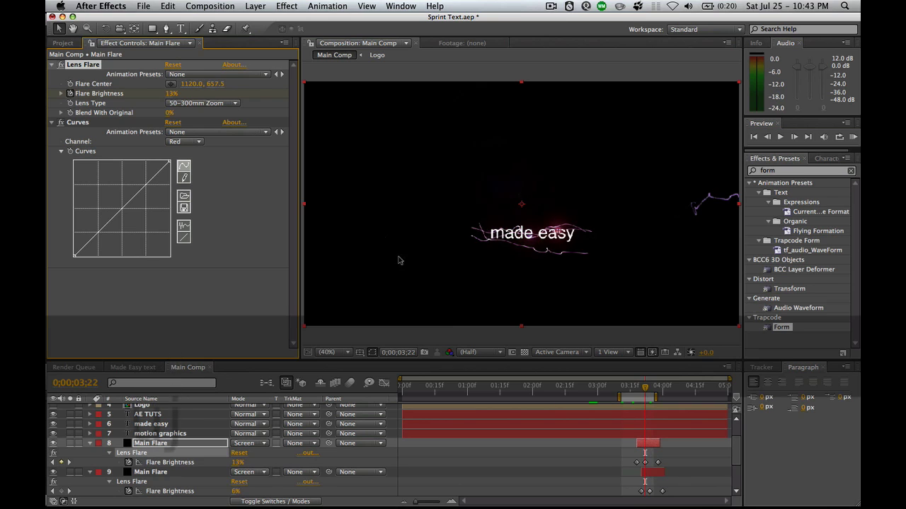
{"action": "left_click", "coordinate": [171, 94]}
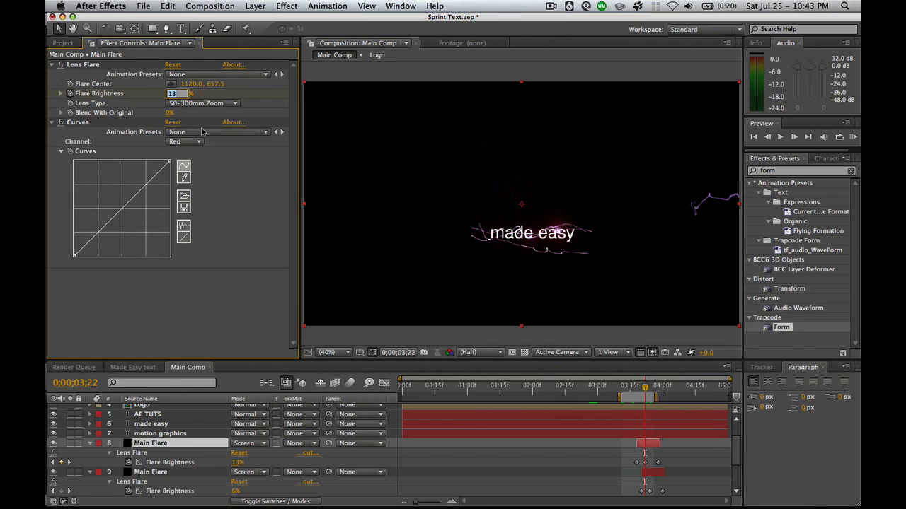
{"action": "type", "text": "20"}
{"action": "left_click", "coordinate": [269, 162]}
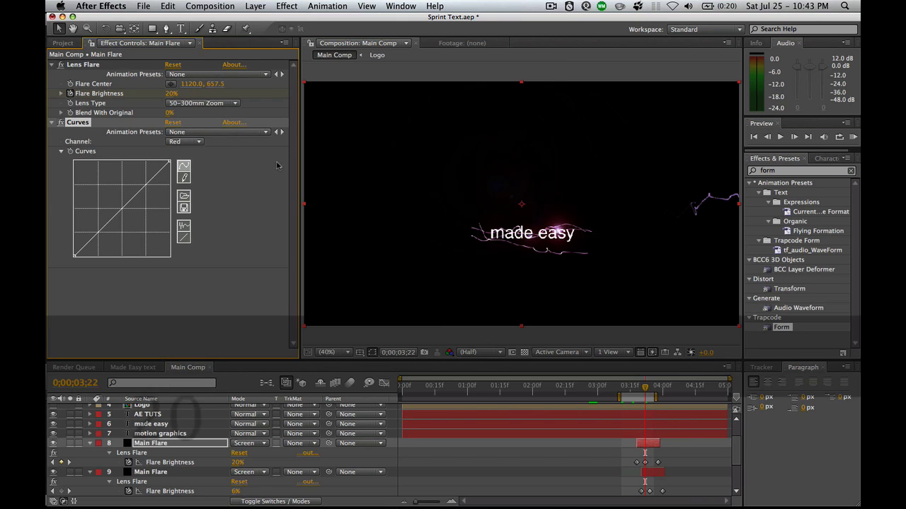
Duplicate the second small flare and start the copy at about 0;00;03;25.
{"action": "left_click", "coordinate": [647, 388]}
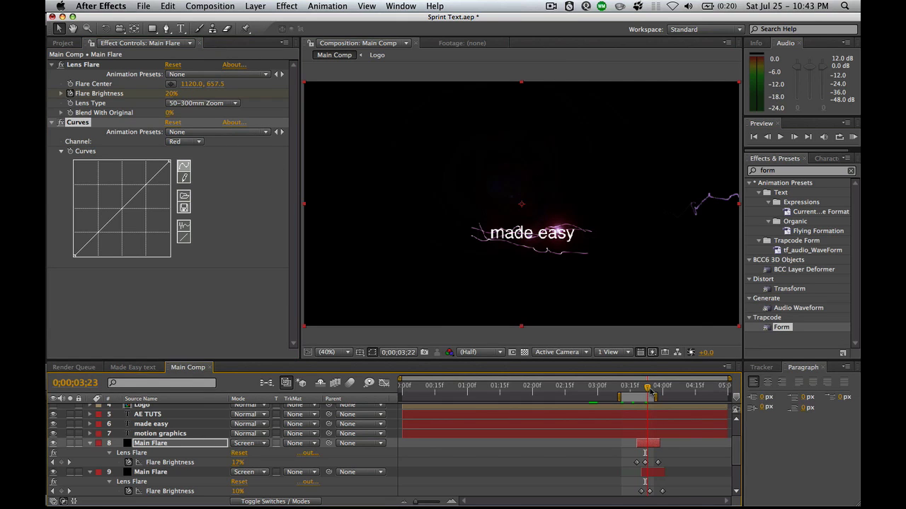
{"action": "left_click", "coordinate": [645, 389]}
{"action": "left_click", "coordinate": [646, 387]}
{"action": "scroll", "coordinate": [734, 464], "scroll_direction": "down", "scroll_amount": 3}
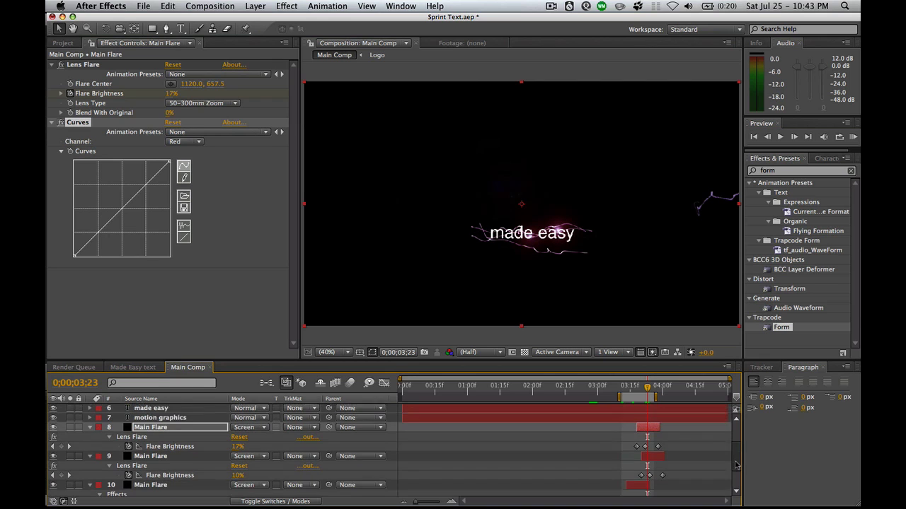
{"action": "left_click", "coordinate": [658, 445]}
{"action": "key", "text": "super+z"}
{"action": "key", "text": "super+d"}
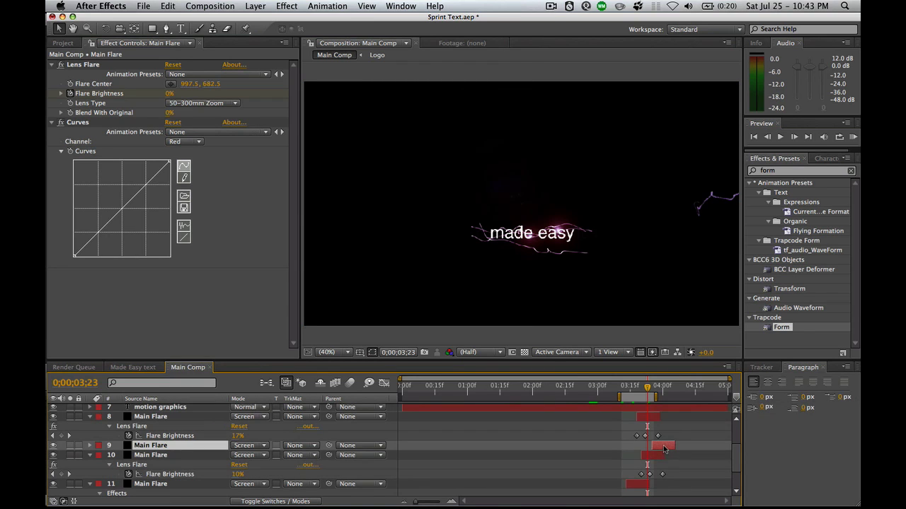
Set the fourth small flare's middle Flare Brightness keyframe at 0;00;03;29 to 7% and its flare center to 880.0, 687.5.
{"action": "key", "text": "u"}
{"action": "key", "text": "k"}
{"action": "key", "text": "k"}
{"action": "key", "text": "k"}
{"action": "key", "text": "k"}
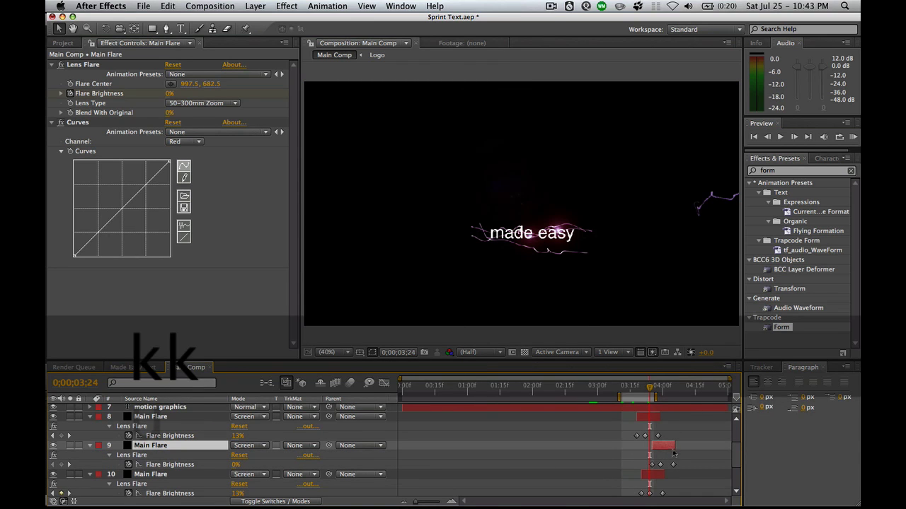
{"action": "key", "text": "k"}
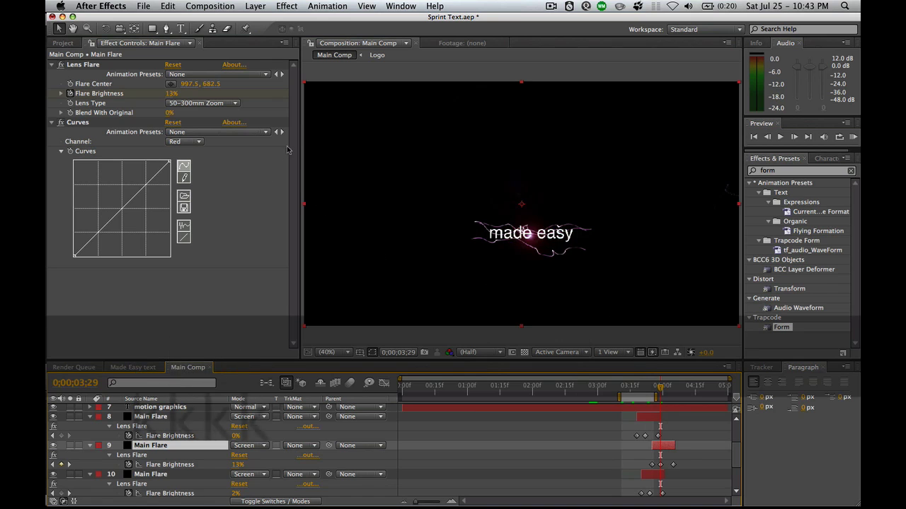
{"action": "left_click", "coordinate": [172, 95]}
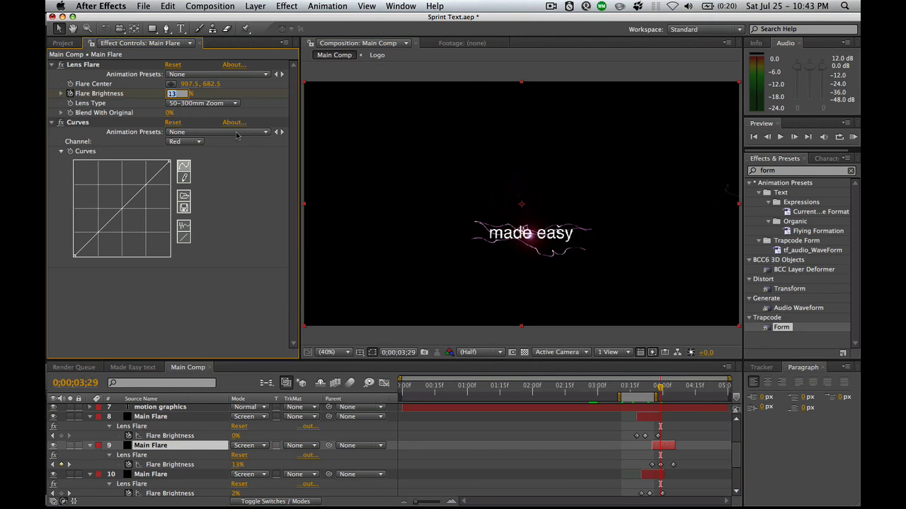
{"action": "type", "text": "8"}
{"action": "key", "text": "Return"}
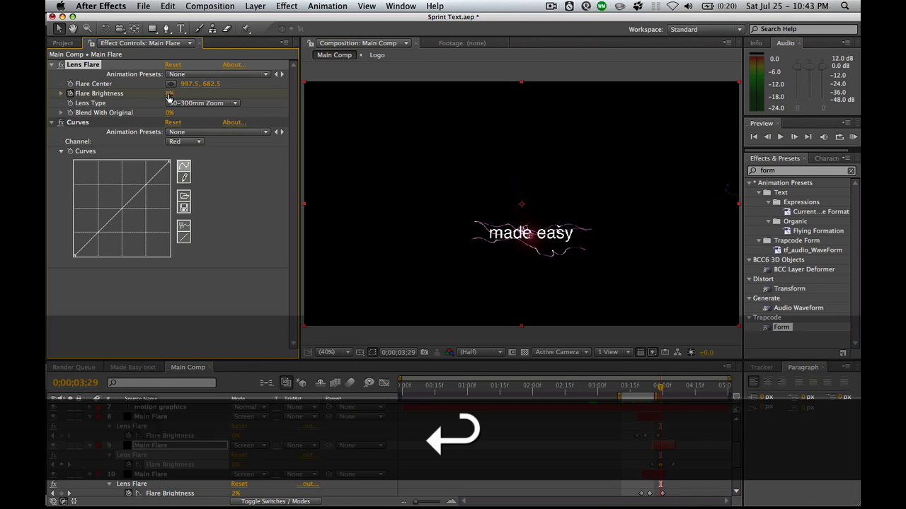
{"action": "type", "text": "7"}
{"action": "key", "text": "Return"}
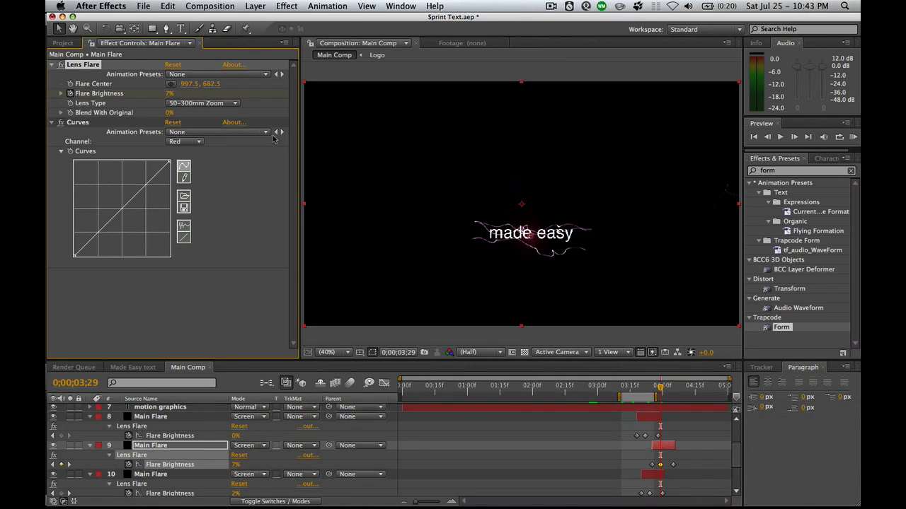
{"action": "left_click", "coordinate": [170, 84]}
{"action": "left_click", "coordinate": [513, 249]}
Duplicate the fourth small flare, start the copy at about 0;00;04;00 and set its flare center to 1105.0, 687.5.
{"action": "left_click", "coordinate": [663, 449]}
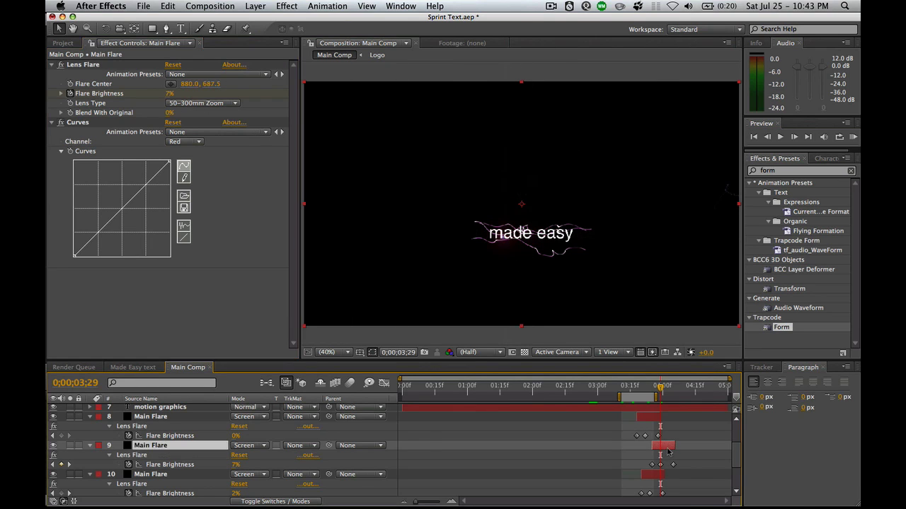
{"action": "key", "text": "super+d"}
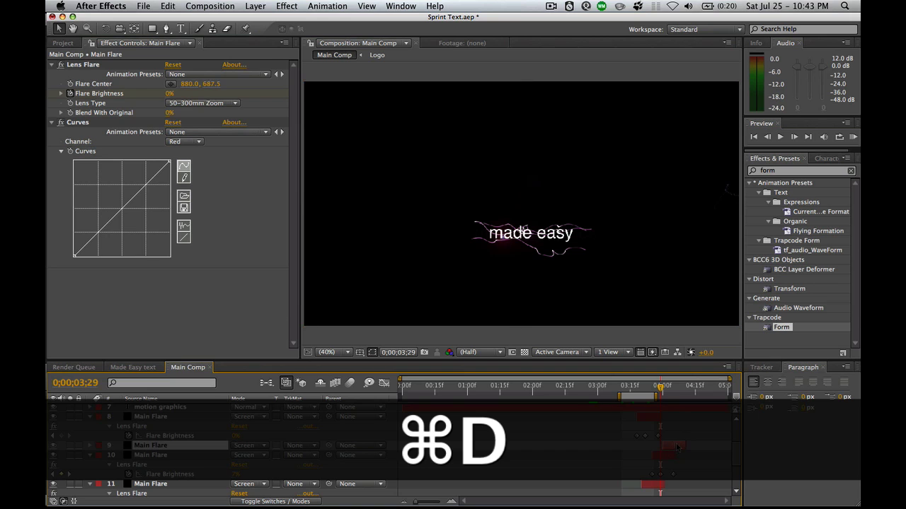
{"action": "left_click", "coordinate": [169, 83]}
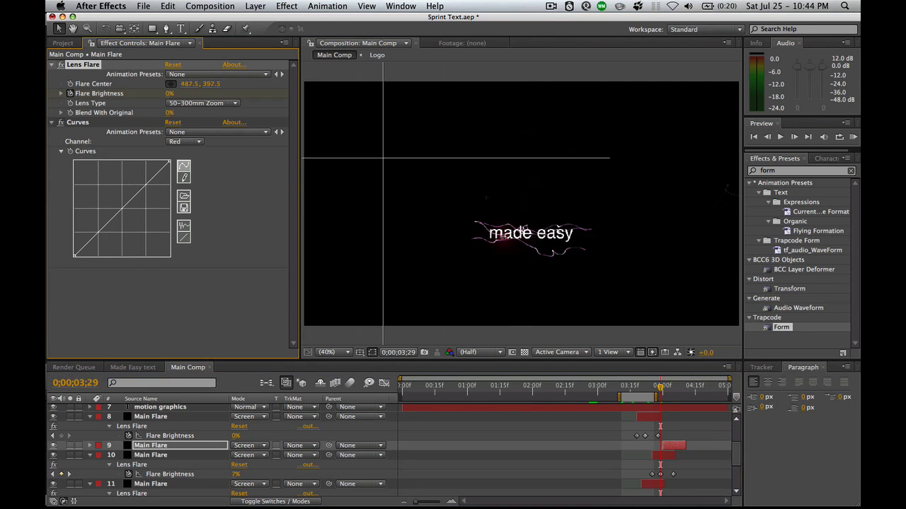
{"action": "left_click", "coordinate": [554, 237]}
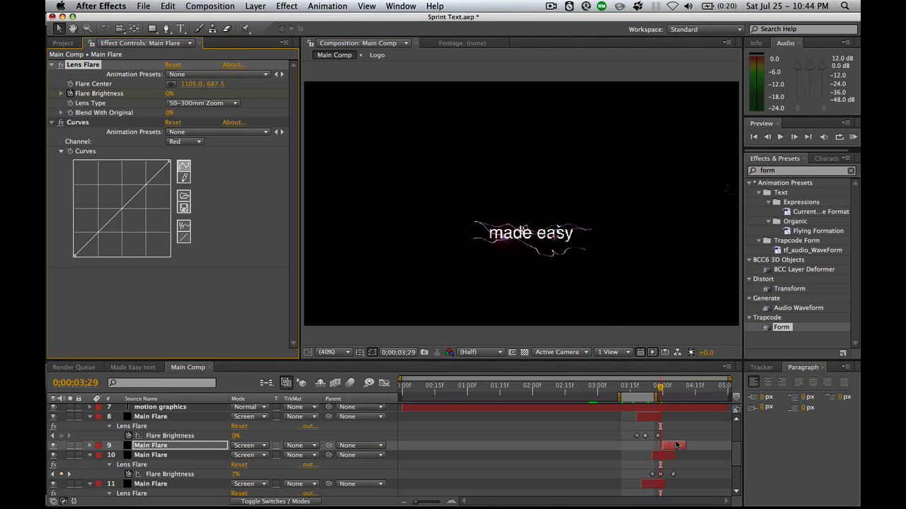
Duplicate the fifth small flare, start the copy at about 0;00;04;03 and set its flare center to 932.5, 652.5.
{"action": "key", "text": "super+d"}
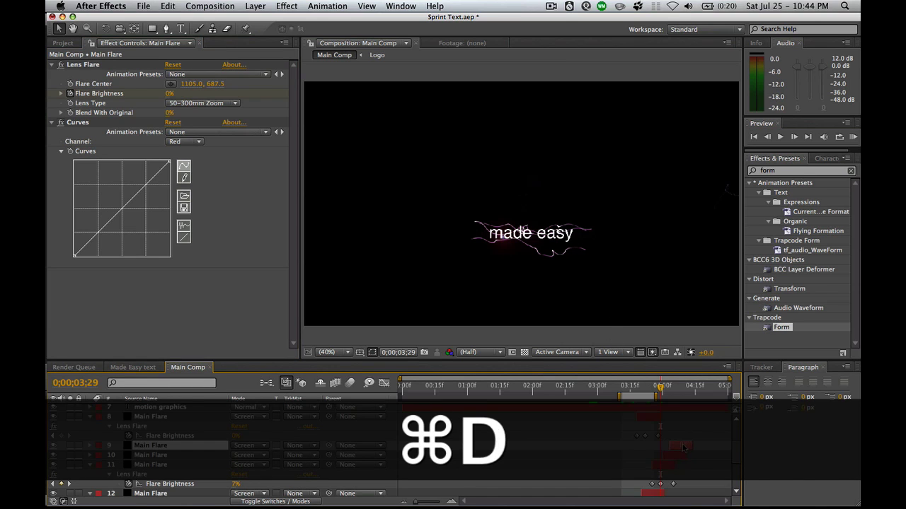
{"action": "left_click", "coordinate": [169, 85]}
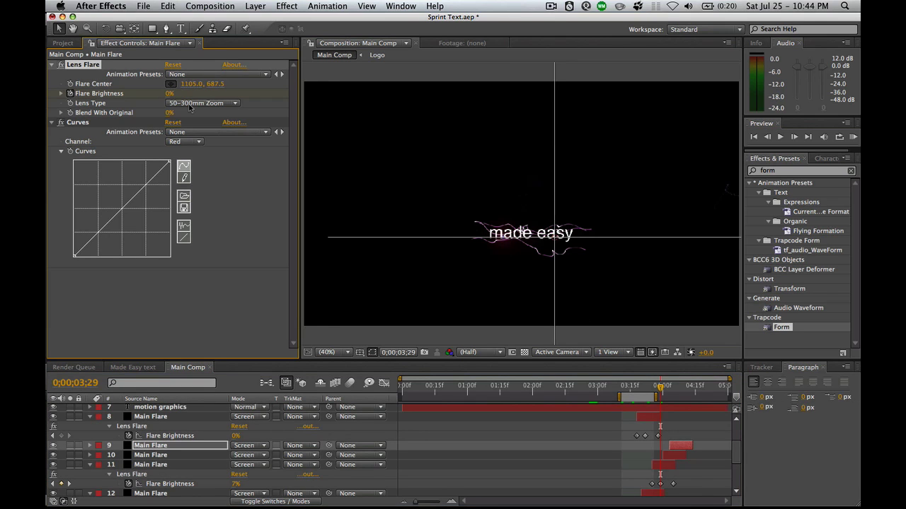
{"action": "left_click", "coordinate": [515, 229]}
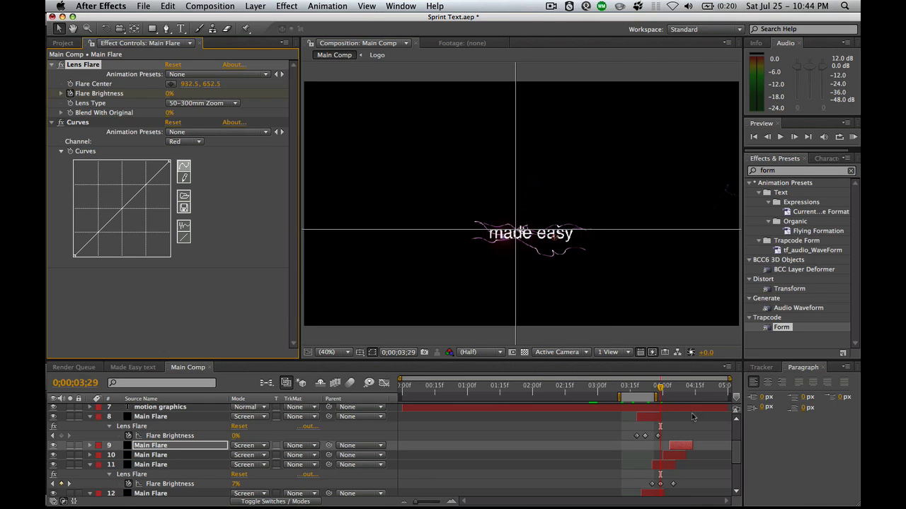
Extend the work area's end to about 0;00;04;14 and play a RAM preview of the staggered flares.
{"action": "left_click", "coordinate": [677, 394]}
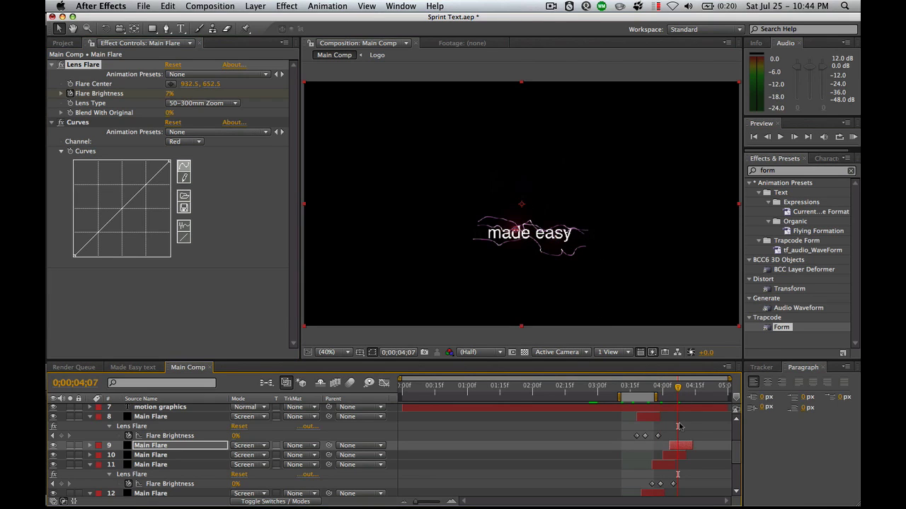
{"action": "left_click_drag", "start_coordinate": [655, 397], "coordinate": [694, 397]}
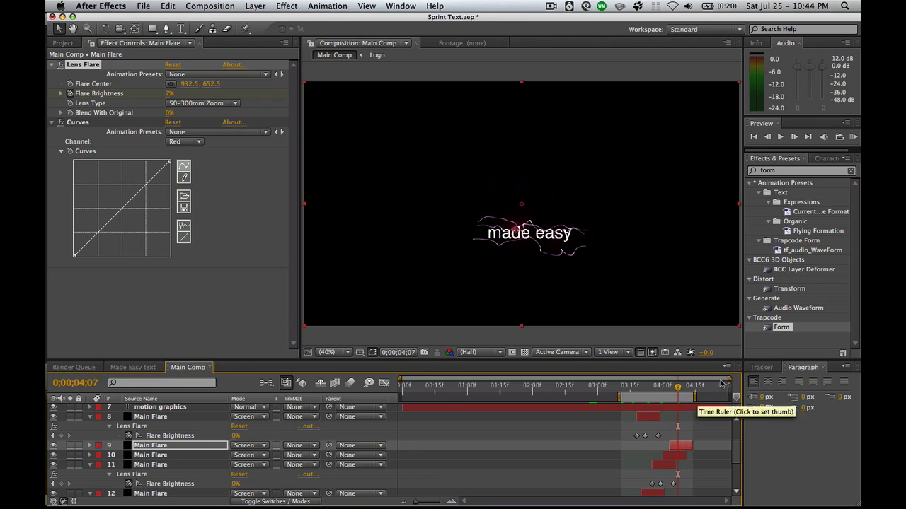
{"action": "left_click", "coordinate": [849, 139]}
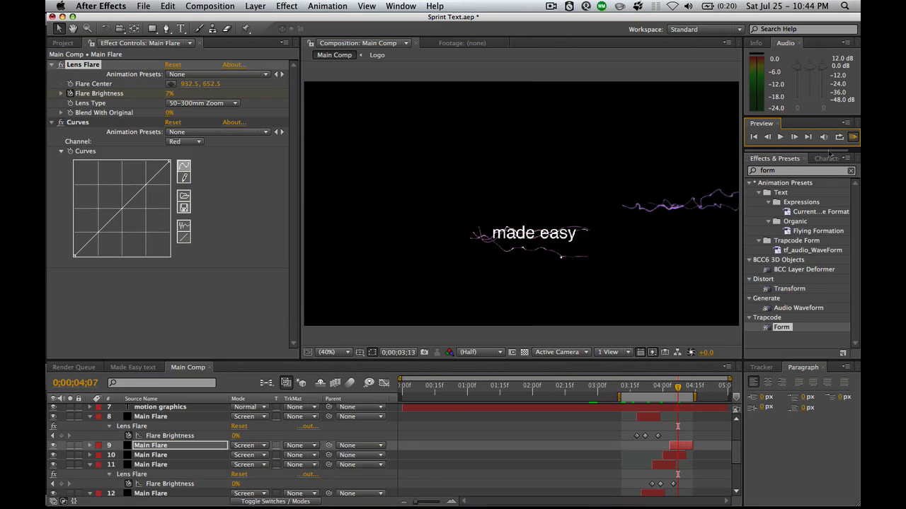
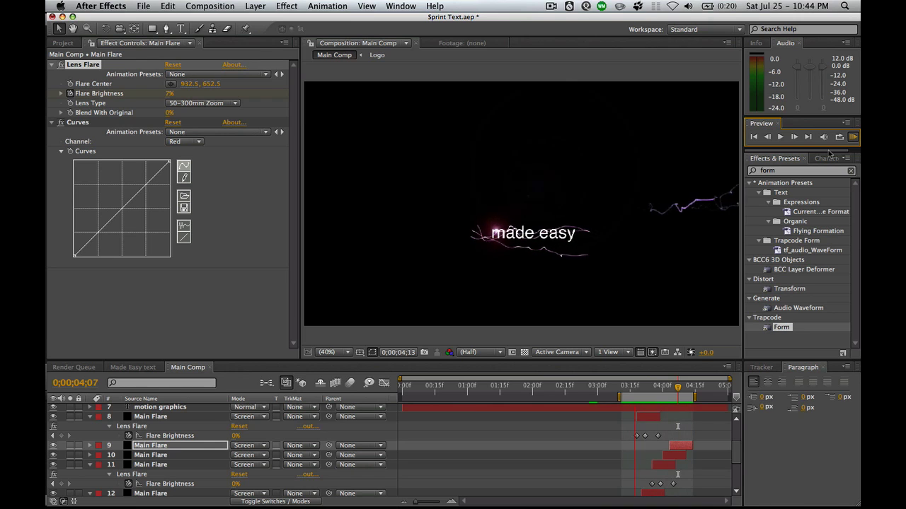
{"action": "key", "text": "space"}
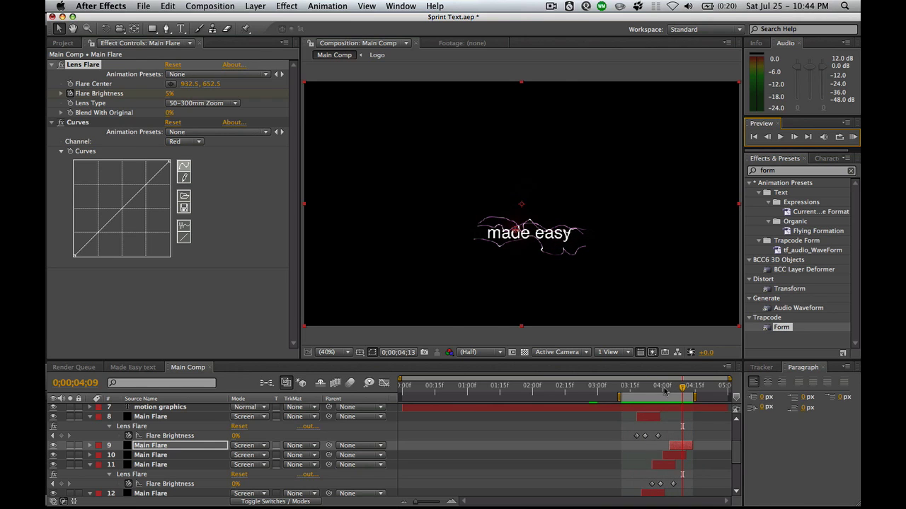
Enlarge the timeline and reveal the Flare Brightness keyframes of all six small flare layers, 8 to 13.
{"action": "scroll", "coordinate": [736, 461], "scroll_direction": "down", "scroll_amount": 3}
{"action": "scroll", "coordinate": [737, 462], "scroll_direction": "up", "scroll_amount": 2}
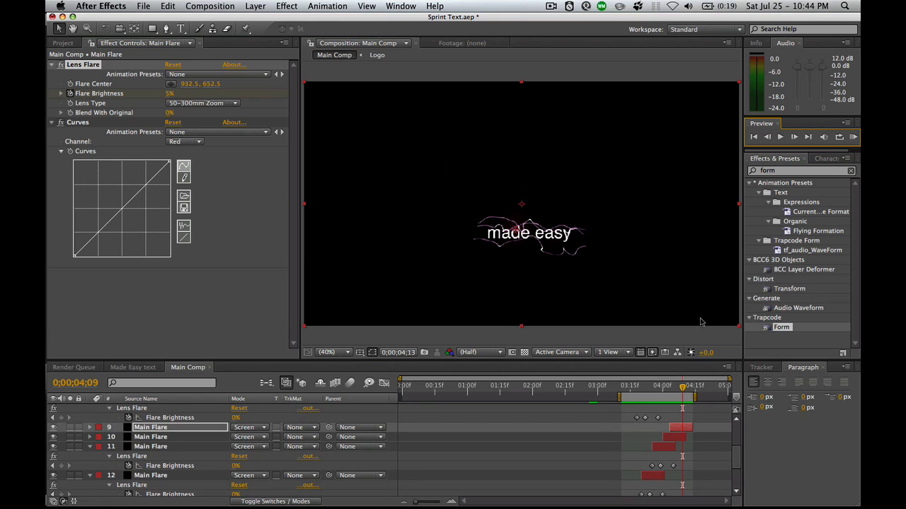
{"action": "left_click_drag", "start_coordinate": [725, 360], "coordinate": [729, 301]}
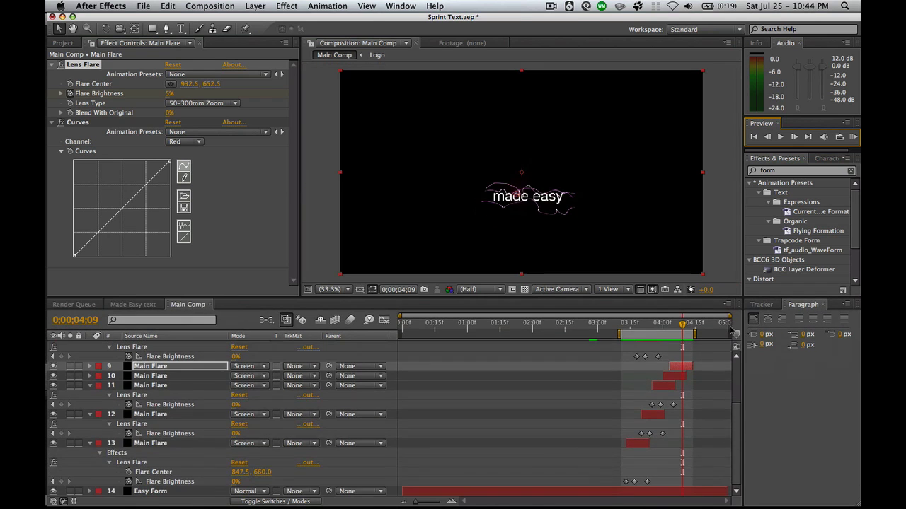
{"action": "scroll", "coordinate": [740, 401], "scroll_direction": "up", "scroll_amount": 4}
{"action": "scroll", "coordinate": [741, 401], "scroll_direction": "down", "scroll_amount": 1}
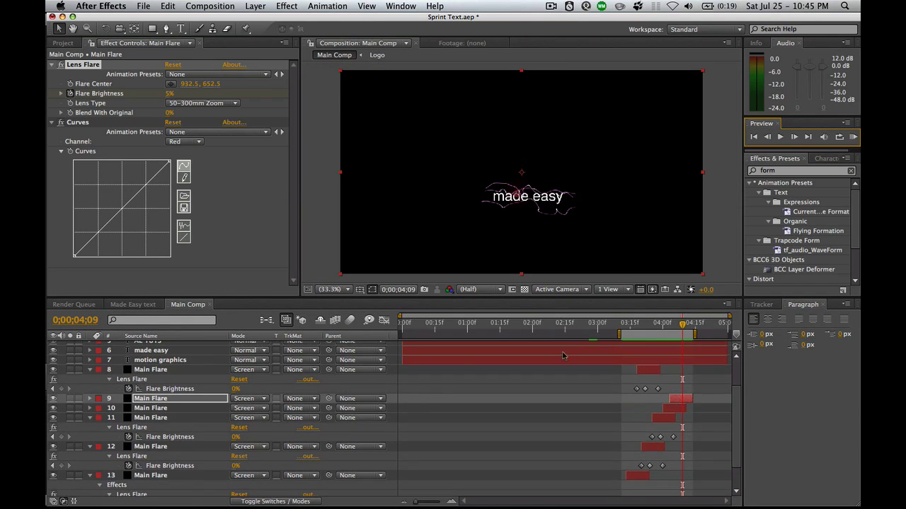
{"action": "left_click", "coordinate": [158, 370]}
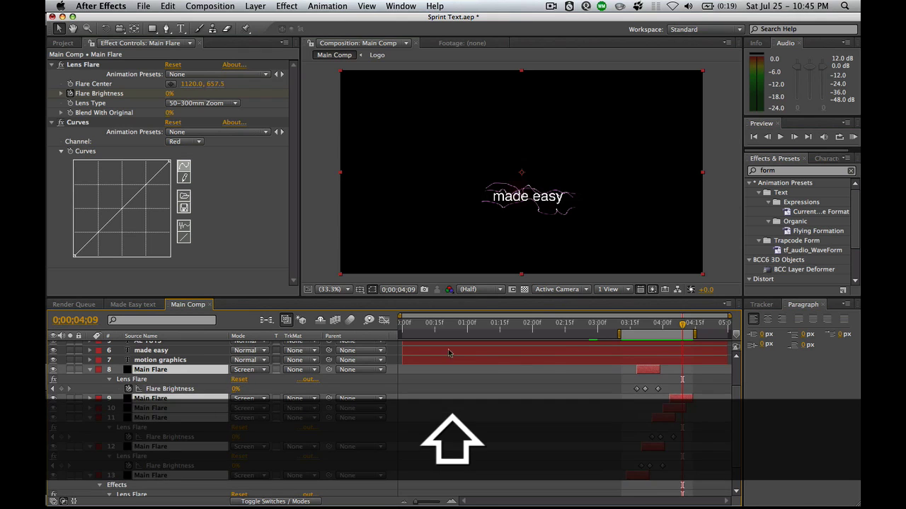
{"action": "key", "text": "u"}
{"action": "key", "text": "u"}
{"action": "key", "text": "u"}
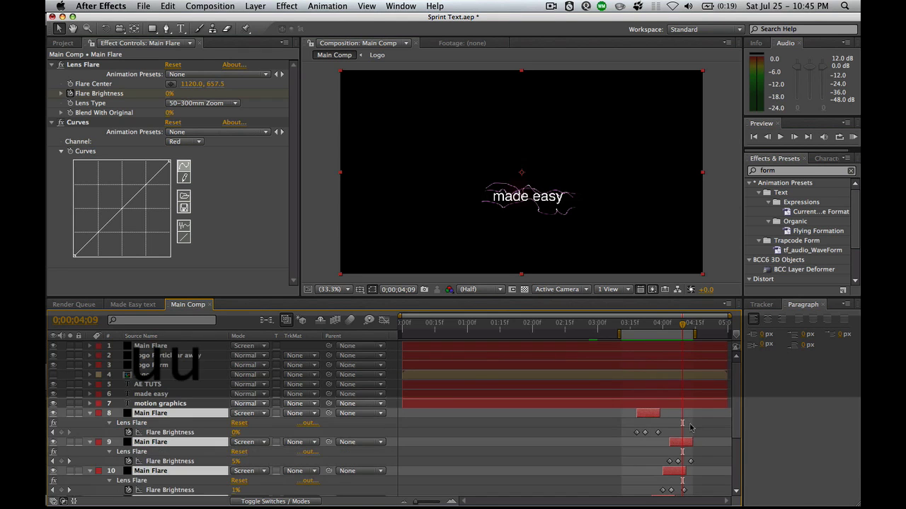
{"action": "scroll", "coordinate": [736, 424], "scroll_direction": "down", "scroll_amount": 3}
{"action": "left_click_drag", "start_coordinate": [736, 298], "coordinate": [736, 260]}
Lengthen flare layers 8, 9 and 10 and stretch their brightness keyframes to end at about 0;00;04;03, 0;00;04;16 and 0;00;04;13.
{"action": "left_click_drag", "start_coordinate": [631, 345], "coordinate": [688, 413]}
{"action": "key", "text": "super+z"}
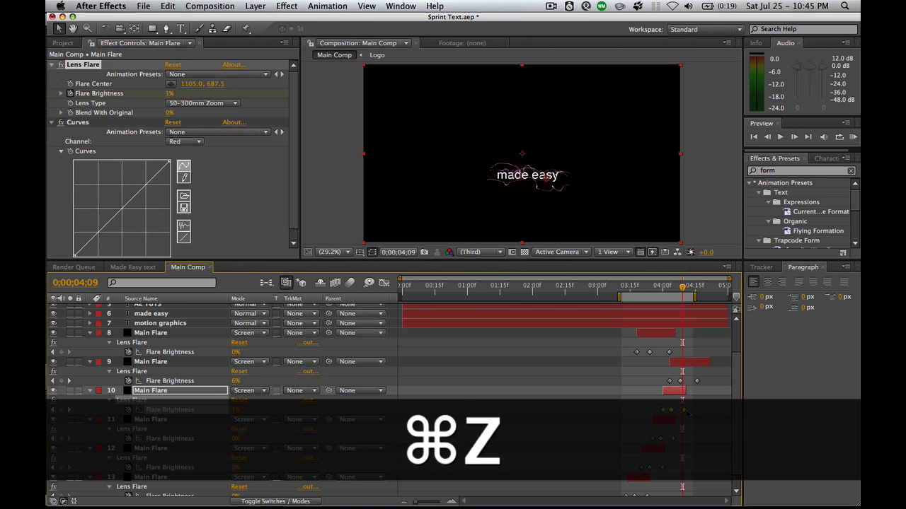
{"action": "key", "text": "super+z"}
{"action": "key", "text": "alt"}
Lengthen flare layers 11, 12 and 13, stretching the brightness keyframes on 12 and 13 to end at about 0;00;04;04 and 0;00;03;28.
{"action": "left_click", "coordinate": [675, 437]}
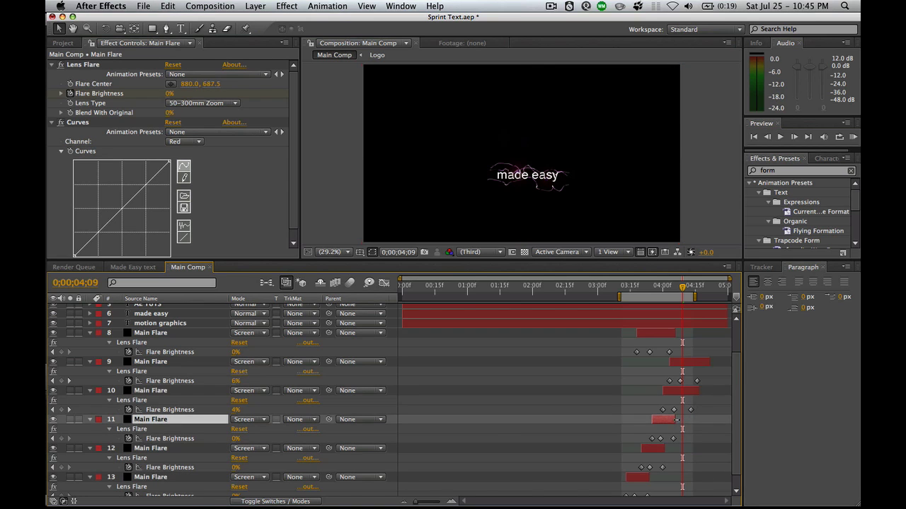
{"action": "left_click_drag", "start_coordinate": [684, 432], "coordinate": [667, 471]}
{"action": "left_click", "coordinate": [675, 448]}
{"action": "key", "text": "alt"}
{"action": "key", "text": "super+z"}
{"action": "key", "text": "alt"}
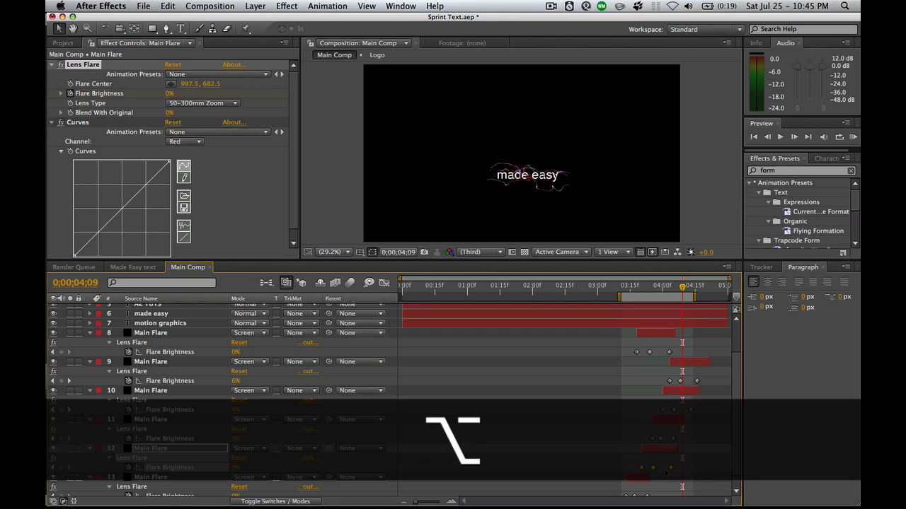
{"action": "scroll", "coordinate": [690, 463], "scroll_direction": "down", "scroll_amount": 1}
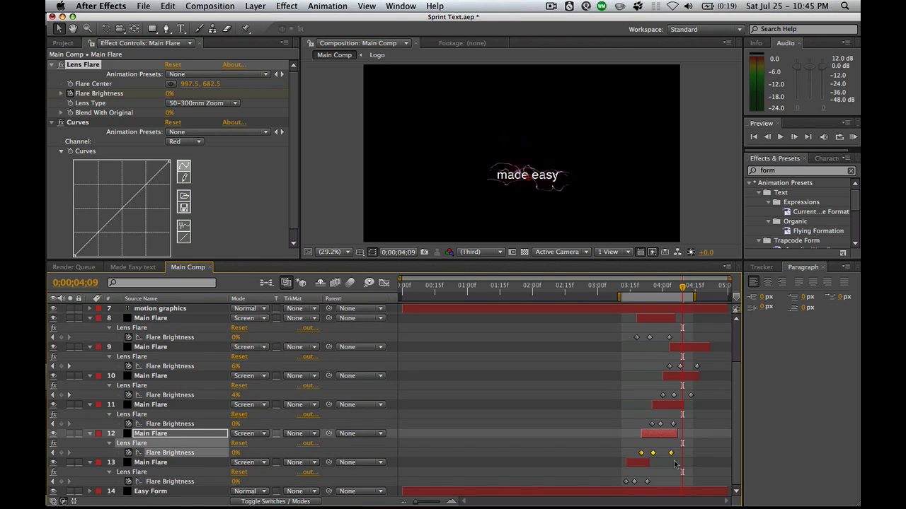
{"action": "left_click_drag", "start_coordinate": [648, 464], "coordinate": [658, 482]}
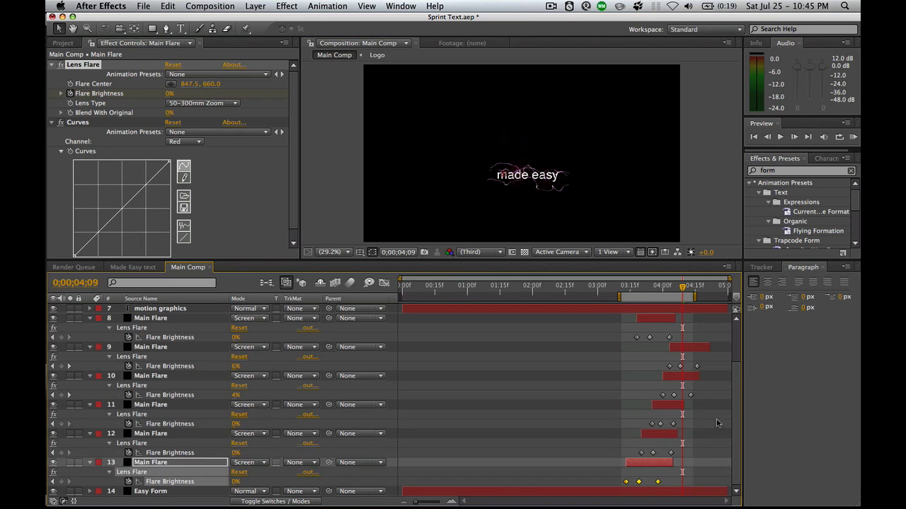
Preview the lengthened flares and extend the work area's end to about 0;00;04;22.
{"action": "scroll", "coordinate": [736, 413], "scroll_direction": "up", "scroll_amount": 4}
{"action": "key", "text": "KP_0"}
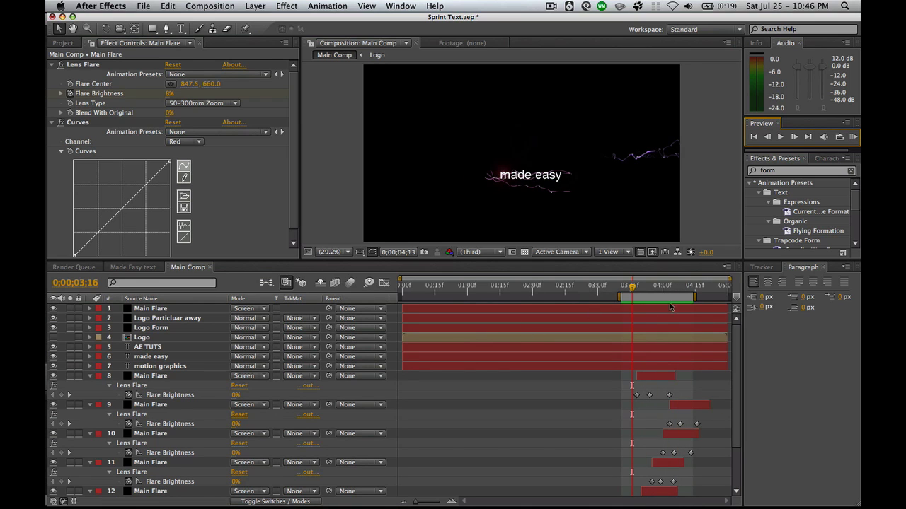
{"action": "left_click_drag", "start_coordinate": [695, 297], "coordinate": [711, 297]}
{"action": "left_click", "coordinate": [725, 346]}
Shift flare layers 8 to 12 later, starting at about 0;00;03;22, 0;00;04;08, 0;00;04;06, 0;00;04;00 and 0;00;03;24 respectively.
{"action": "scroll", "coordinate": [715, 353], "scroll_direction": "down", "scroll_amount": 3}
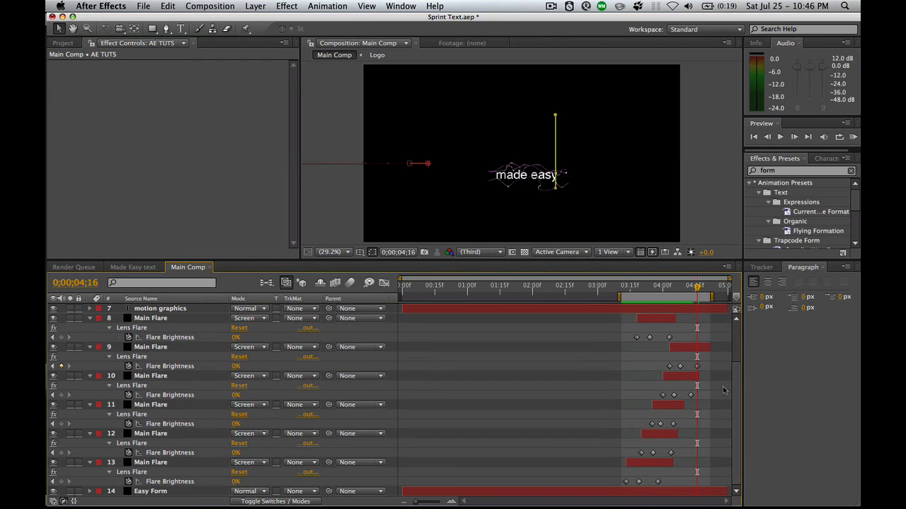
{"action": "left_click_drag", "start_coordinate": [667, 436], "coordinate": [687, 410]}
{"action": "left_click_drag", "start_coordinate": [685, 375], "coordinate": [707, 350]}
{"action": "left_click_drag", "start_coordinate": [669, 319], "coordinate": [678, 318]}
{"action": "left_click_drag", "start_coordinate": [671, 435], "coordinate": [686, 409]}
{"action": "left_click_drag", "start_coordinate": [698, 376], "coordinate": [701, 376]}
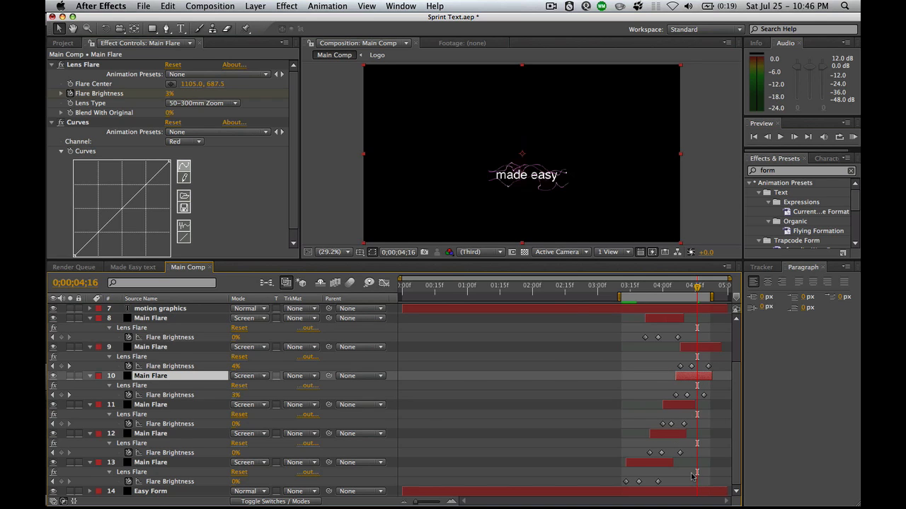
Save the project and collapse the expanded properties of all six small flare layers in Main Comp.
{"action": "key", "text": "super+s"}
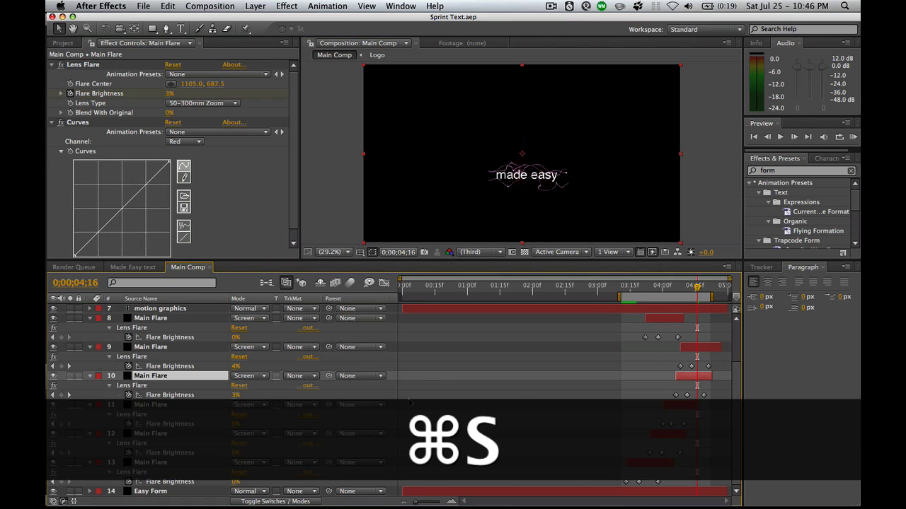
{"action": "left_click", "coordinate": [89, 318]}
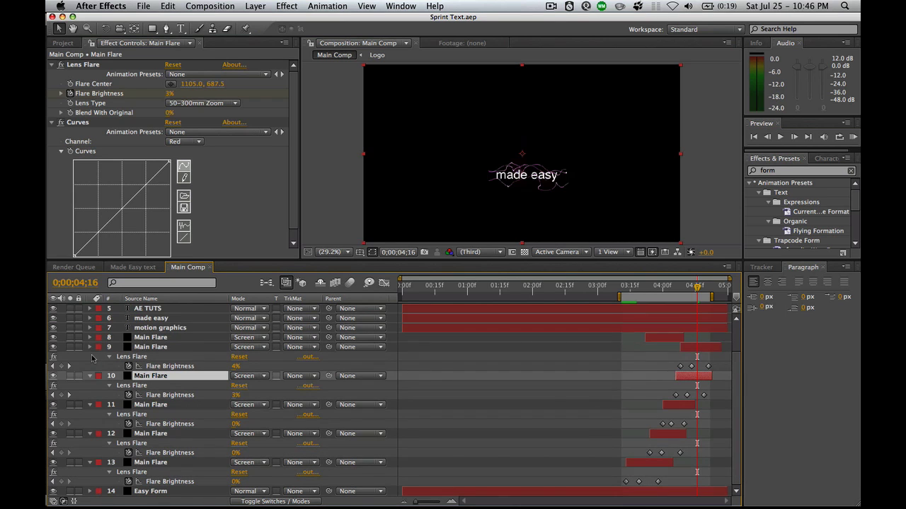
{"action": "left_click", "coordinate": [89, 346]}
{"action": "left_click", "coordinate": [90, 376]}
{"action": "left_click", "coordinate": [89, 404]}
{"action": "left_click", "coordinate": [90, 414]}
{"action": "left_click", "coordinate": [89, 424]}
{"action": "left_click", "coordinate": [173, 462]}
Rename layer 8 as "flare" and layer 9 as "flare2".
{"action": "left_click", "coordinate": [161, 376]}
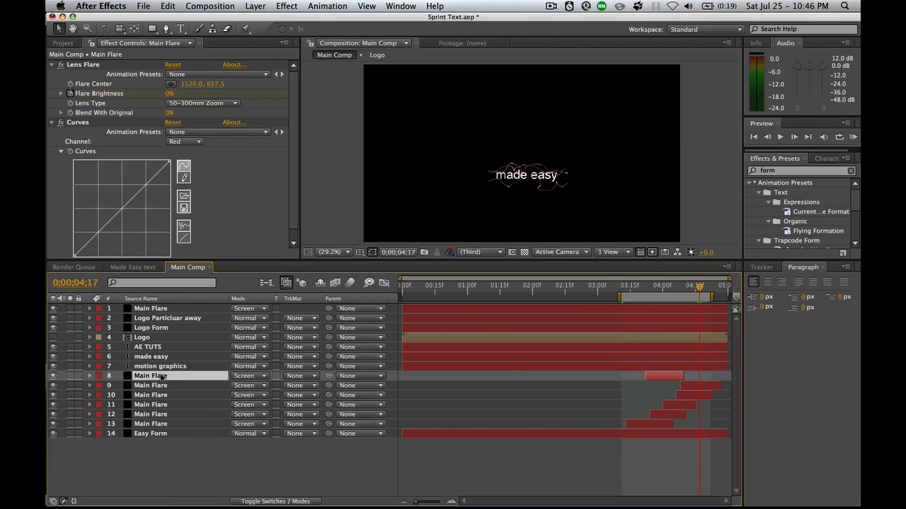
{"action": "key", "text": "Return"}
{"action": "type", "text": "flare"}
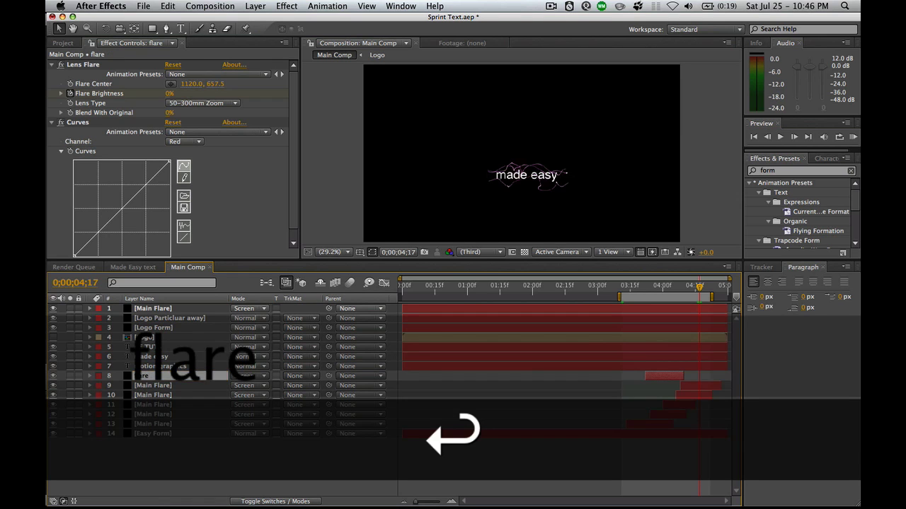
{"action": "key", "text": "Return"}
{"action": "left_click", "coordinate": [165, 386]}
{"action": "key", "text": "Return"}
{"action": "type", "text": "flare2"}
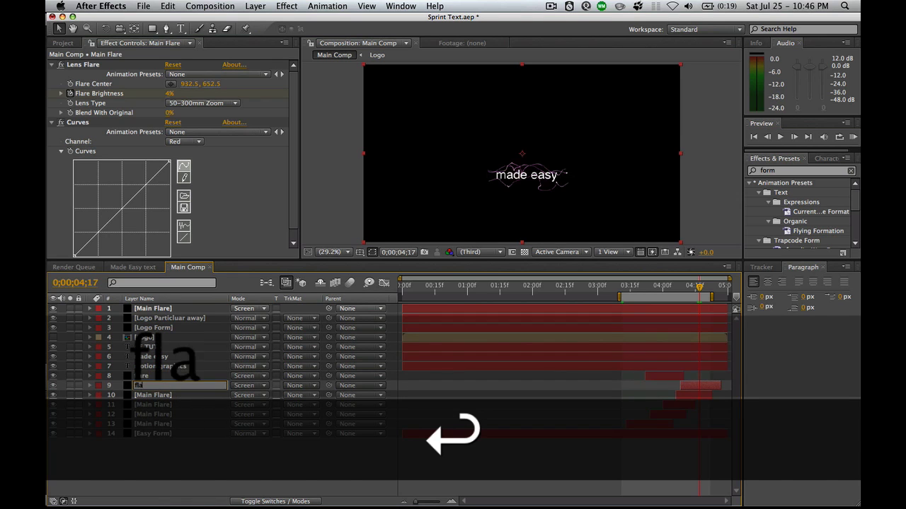
{"action": "key", "text": "Return"}
Rename layer 10 as "flare3" and layer 11 as "flare4".
{"action": "left_click", "coordinate": [165, 395]}
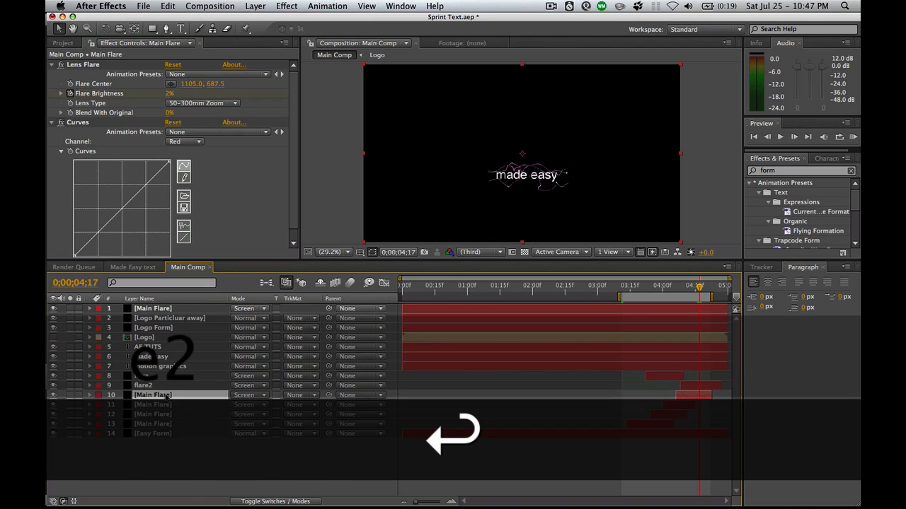
{"action": "key", "text": "Return"}
{"action": "type", "text": "flare3"}
{"action": "key", "text": "Return"}
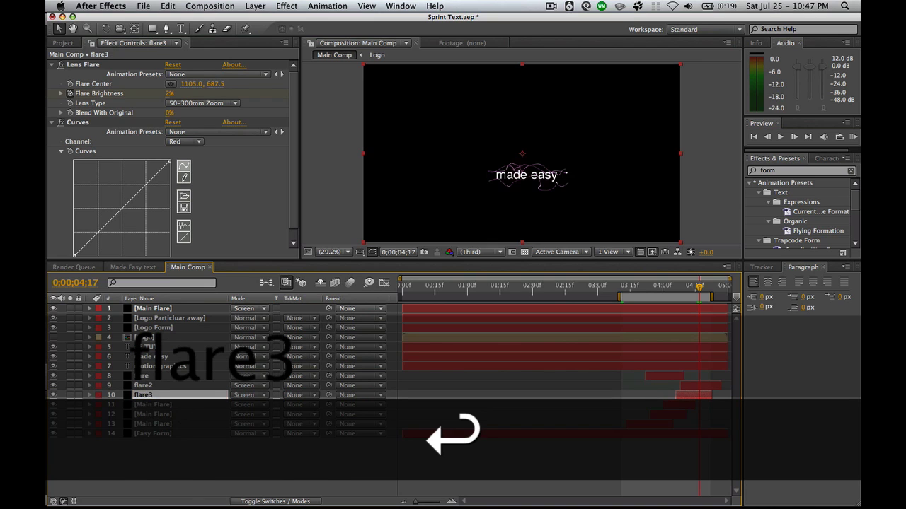
{"action": "left_click", "coordinate": [166, 405]}
{"action": "key", "text": "Return"}
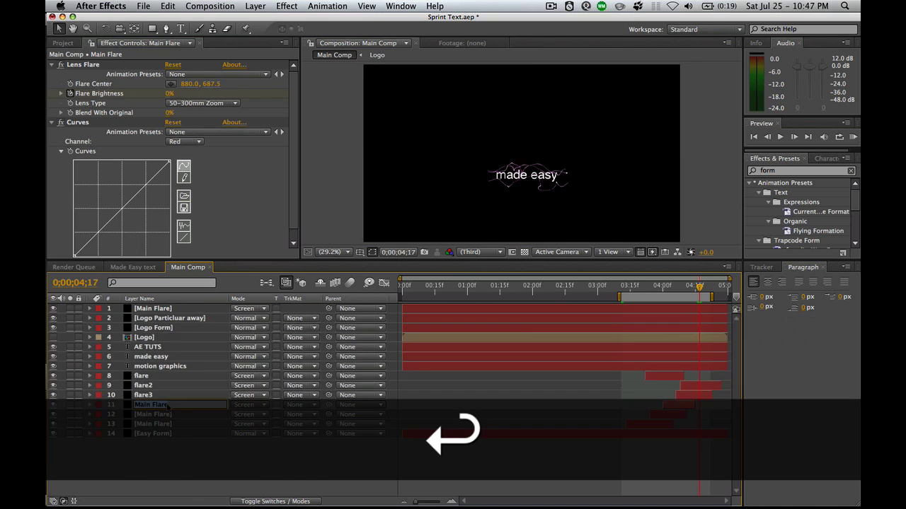
{"action": "type", "text": "flare4"}
{"action": "key", "text": "Return"}
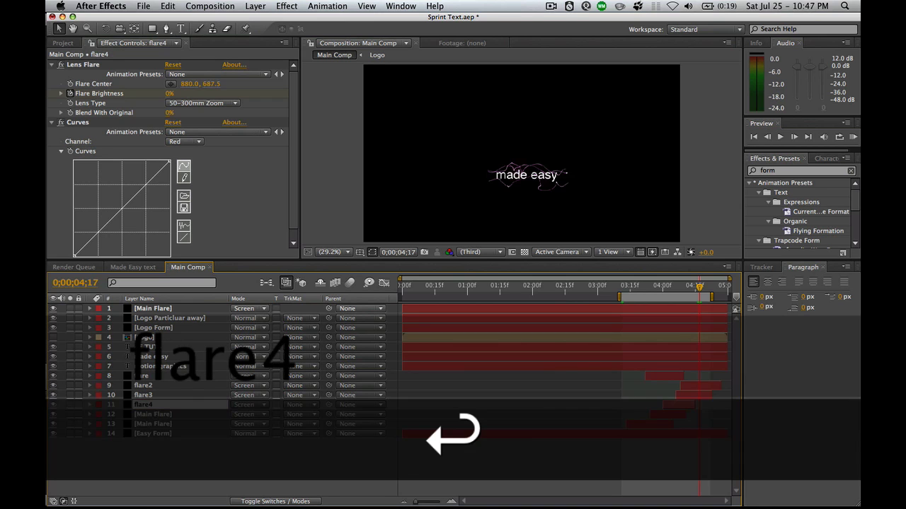
Rename layer 12 as "flare5" and layer 13 as "flare6".
{"action": "left_click", "coordinate": [168, 415]}
{"action": "key", "text": "Return"}
{"action": "type", "text": "flare5"}
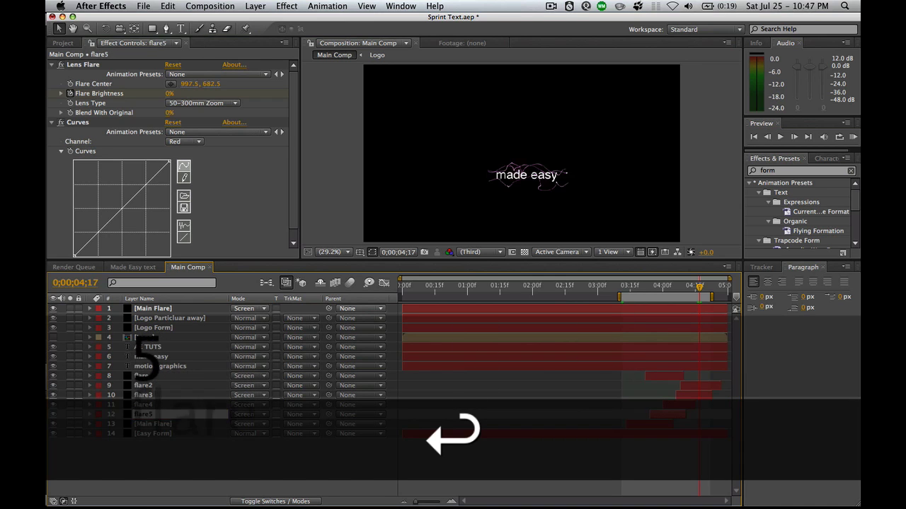
{"action": "left_click", "coordinate": [168, 424]}
{"action": "key", "text": "Return"}
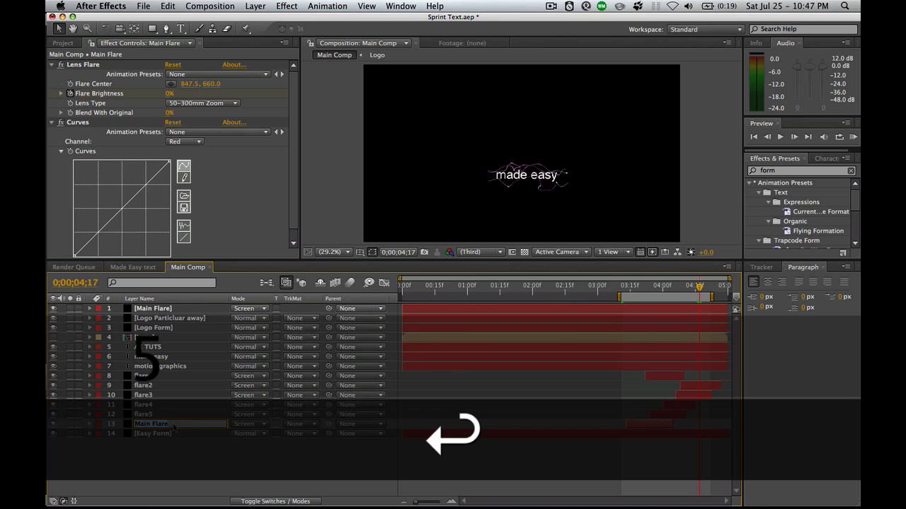
{"action": "type", "text": "flare5"}
{"action": "key", "text": "BackSpace"}
{"action": "type", "text": "6"}
{"action": "key", "text": "Return"}
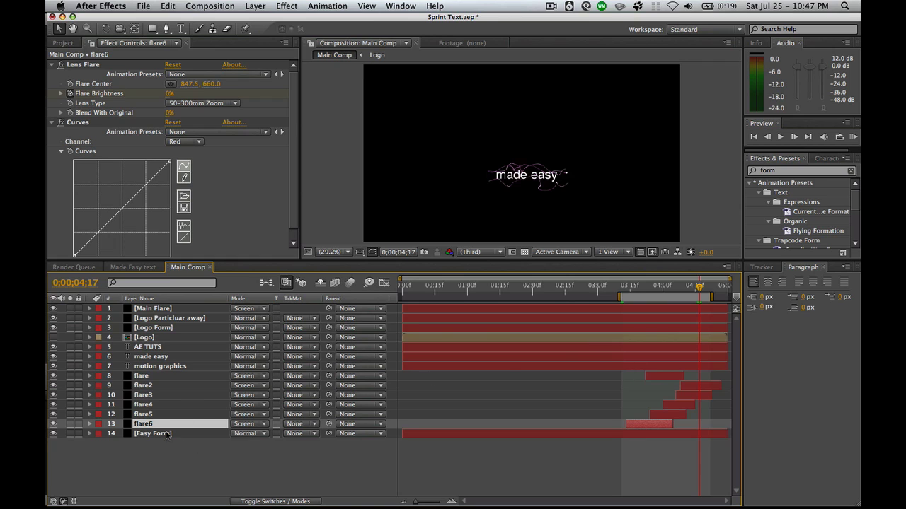
Pre-compose the "made easy" layer as "Made easy text", moving all attributes into it, and open the new composition.
{"action": "left_click", "coordinate": [167, 357]}
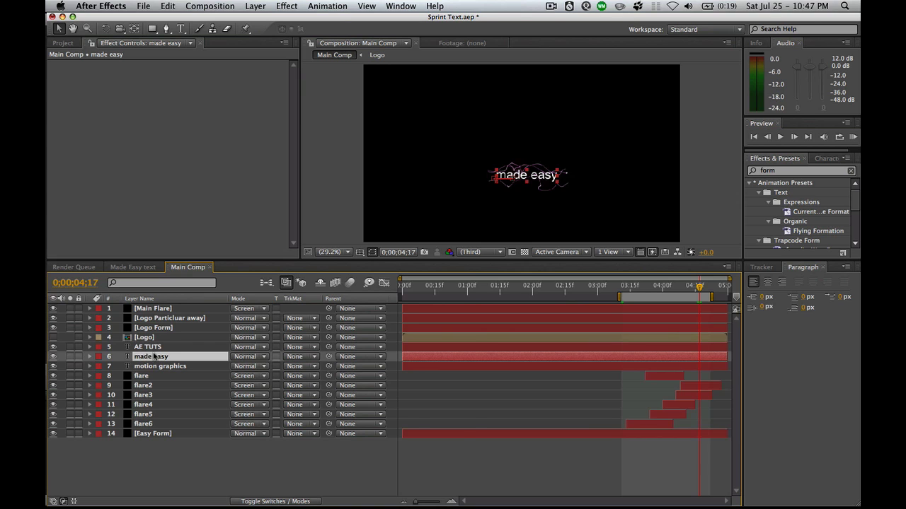
{"action": "key", "text": "super+shift+c"}
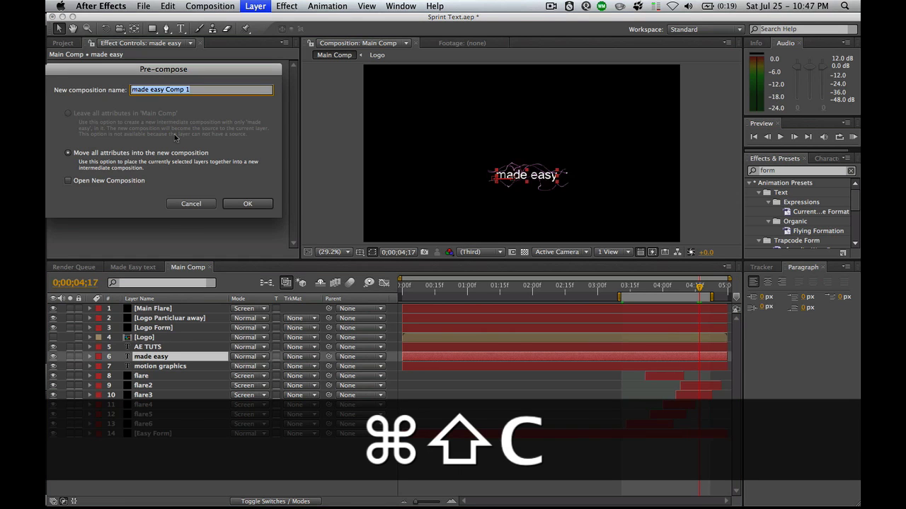
{"action": "type", "text": "Mad"}
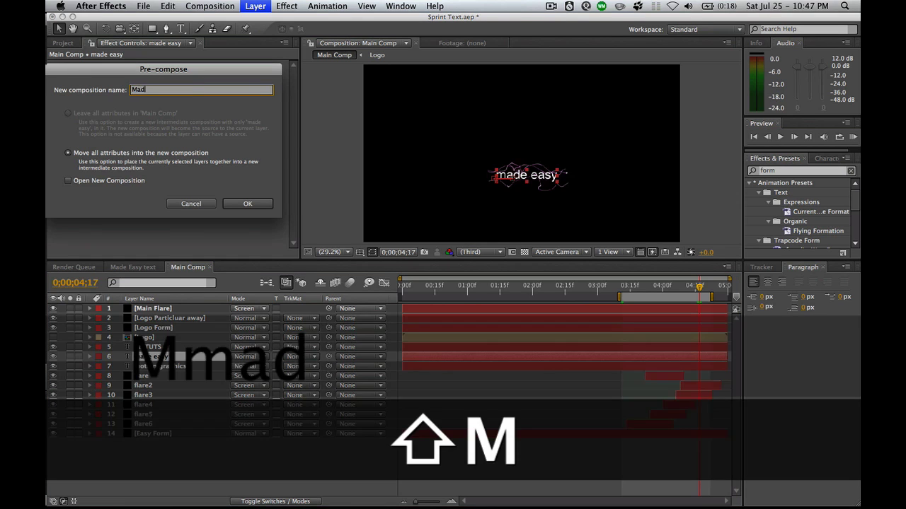
{"action": "type", "text": "e easy text"}
{"action": "key", "text": "Return"}
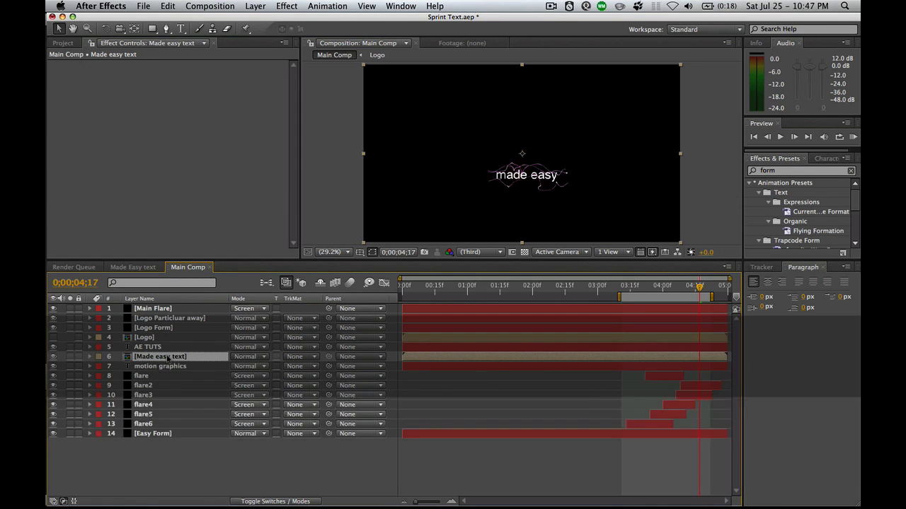
{"action": "double_click", "coordinate": [161, 357]}
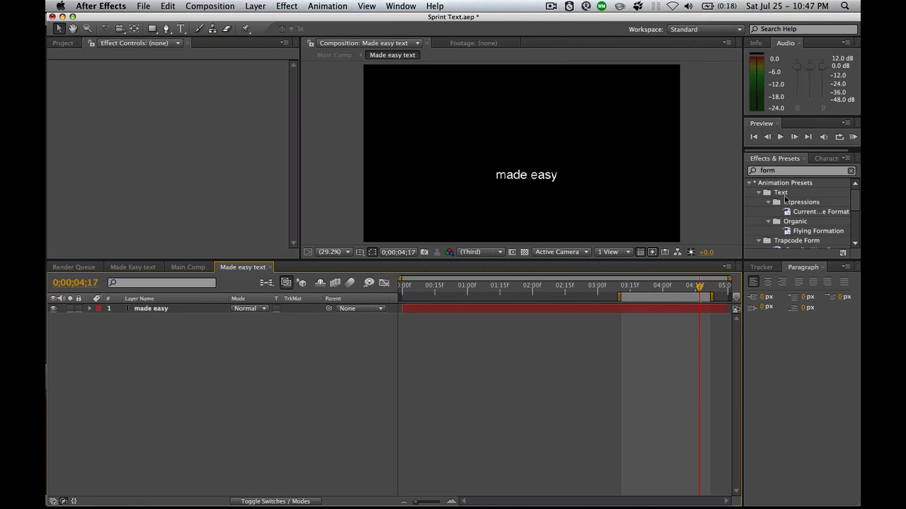
Add a new adjustment layer above the "made easy" text.
{"action": "left_click", "coordinate": [286, 5]}
{"action": "mouse_move", "coordinate": [255, 6]}
{"action": "mouse_move", "coordinate": [272, 21]}
{"action": "left_click", "coordinate": [439, 88]}
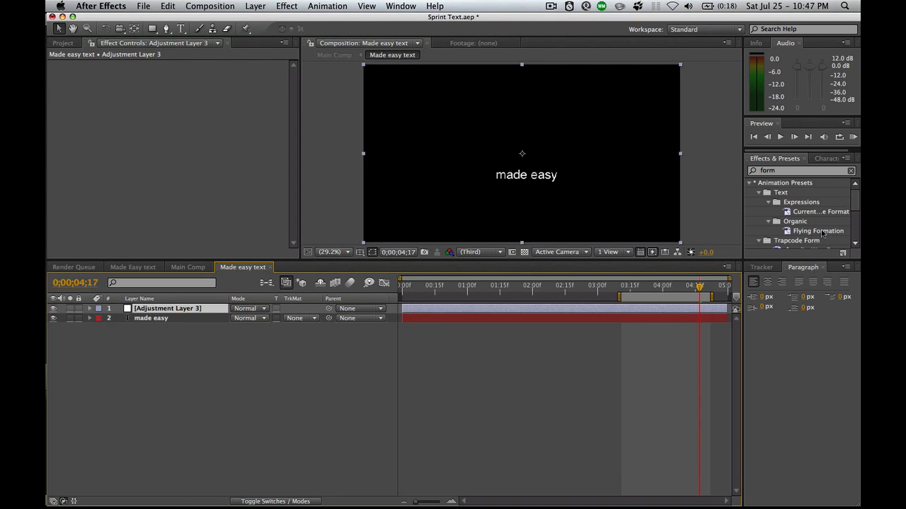
Apply Ramp to the "made easy" layer, placing its start at about 960, 634 and its end at about 960, 696.
{"action": "left_click", "coordinate": [794, 171]}
{"action": "left_click", "coordinate": [707, 318]}
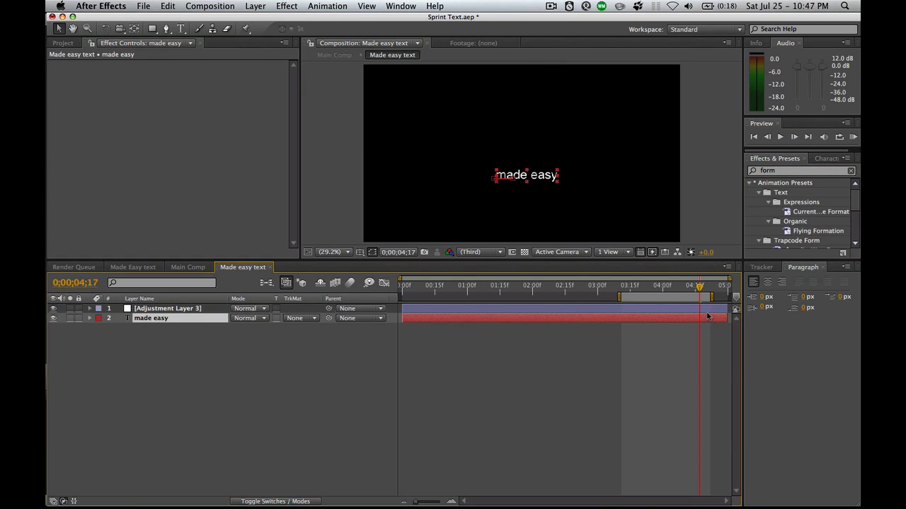
{"action": "left_click", "coordinate": [791, 172]}
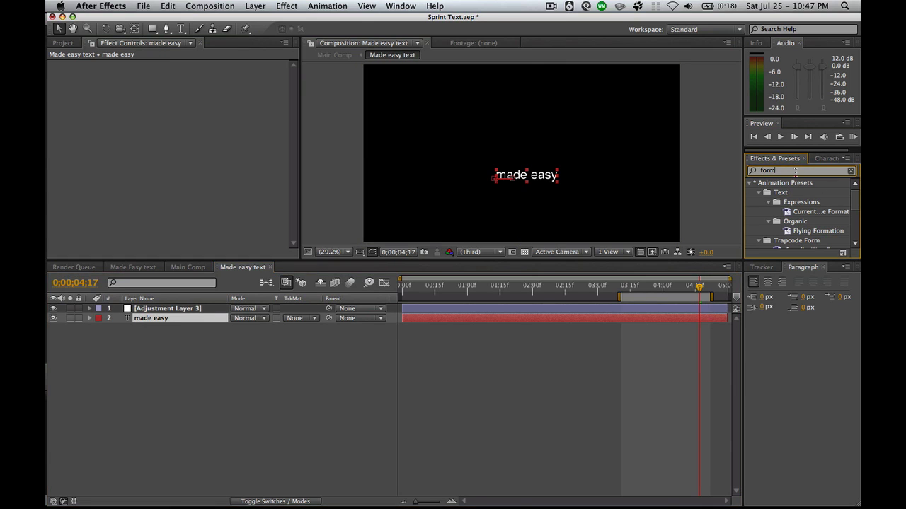
{"action": "double_click", "coordinate": [767, 170]}
{"action": "type", "text": "ramp"}
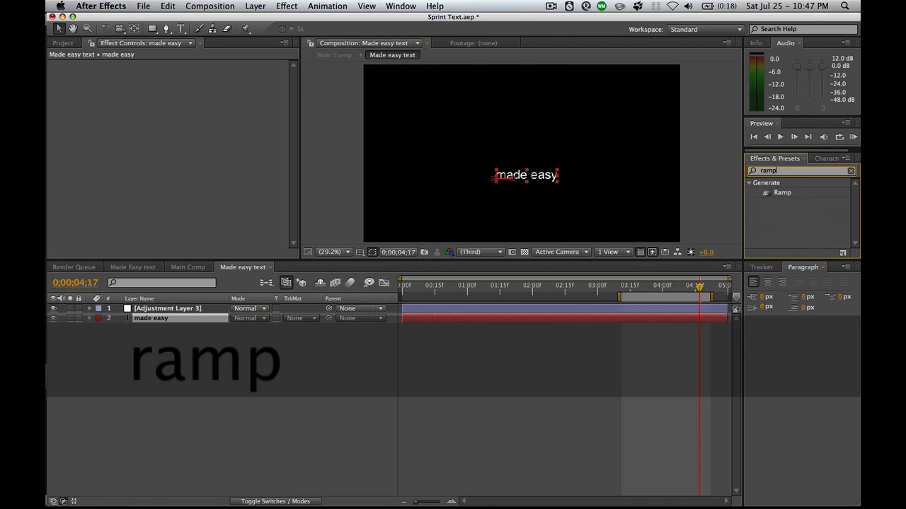
{"action": "left_click_drag", "start_coordinate": [782, 193], "coordinate": [323, 170]}
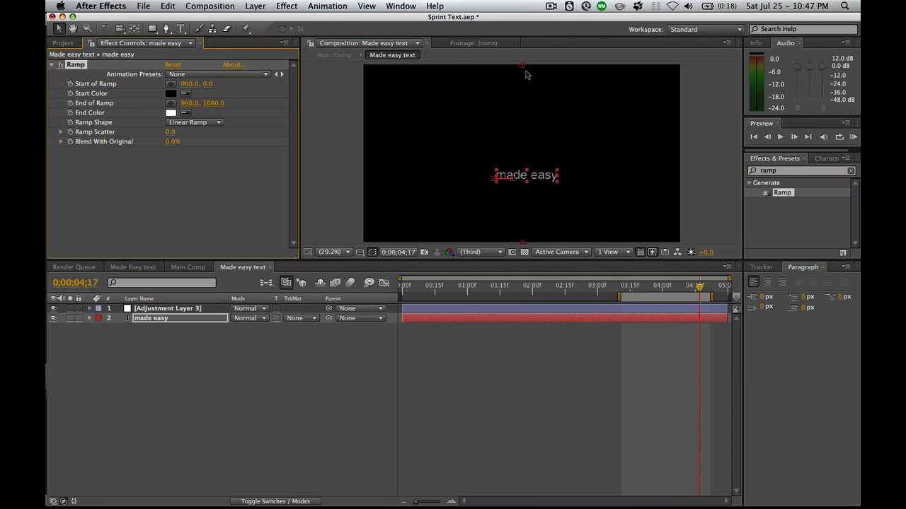
{"action": "left_click_drag", "start_coordinate": [522, 67], "coordinate": [532, 170]}
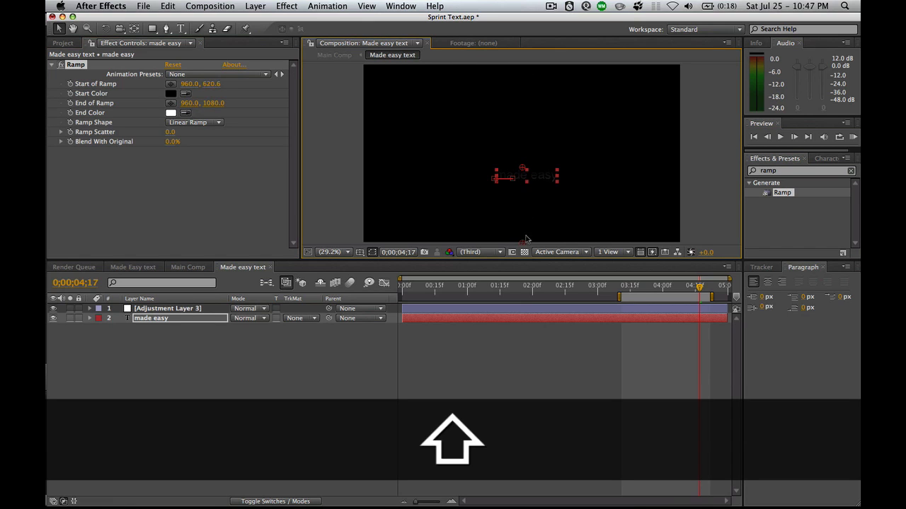
{"action": "left_click_drag", "start_coordinate": [524, 243], "coordinate": [523, 169]}
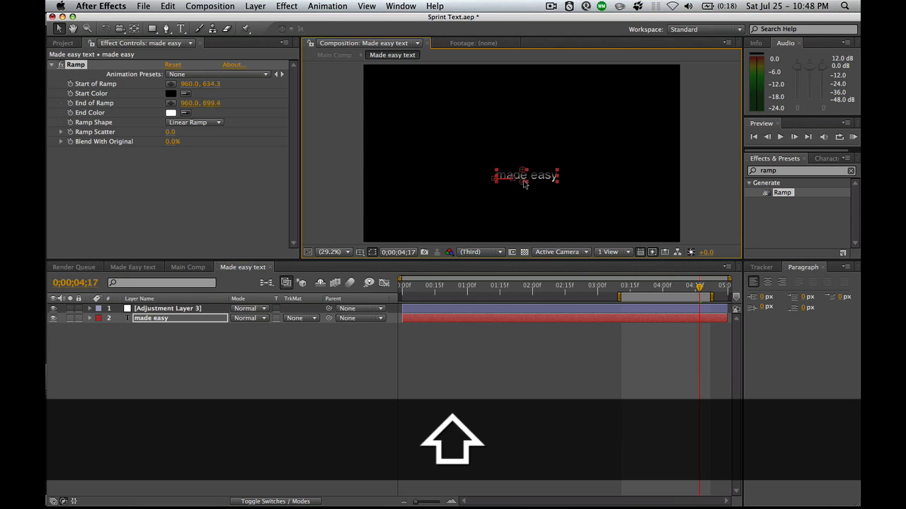
Set the Ramp's start color to white and its end color to light orange DFA05E.
{"action": "left_click", "coordinate": [170, 93]}
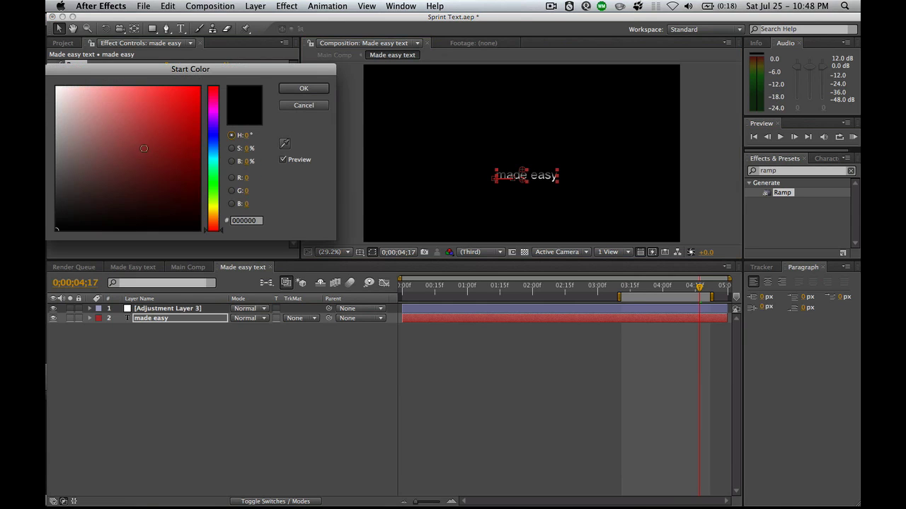
{"action": "left_click_drag", "start_coordinate": [145, 153], "coordinate": [57, 87]}
{"action": "left_click", "coordinate": [304, 88]}
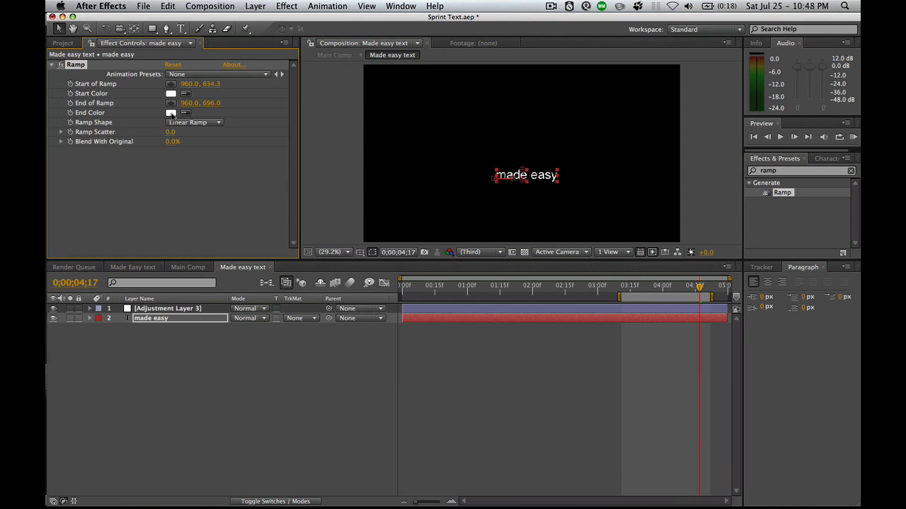
{"action": "left_click", "coordinate": [170, 113]}
{"action": "left_click", "coordinate": [209, 204]}
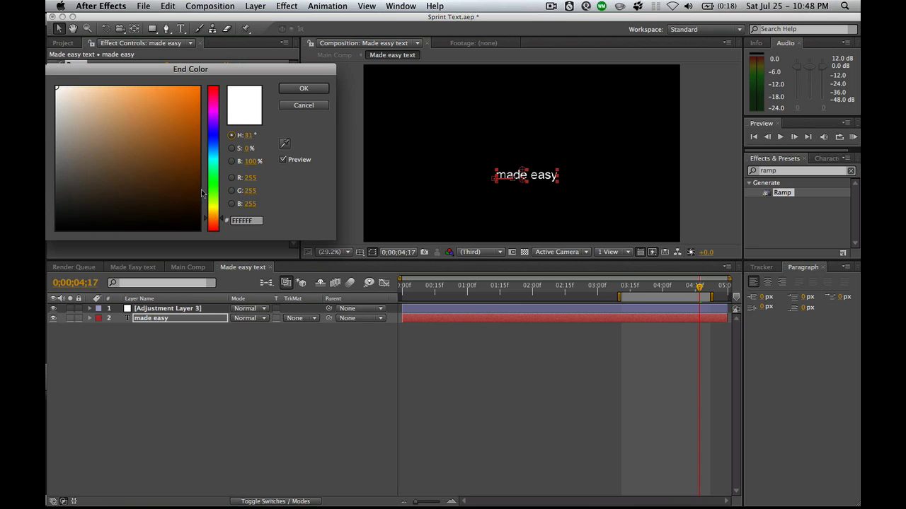
{"action": "left_click_drag", "start_coordinate": [121, 95], "coordinate": [140, 101]}
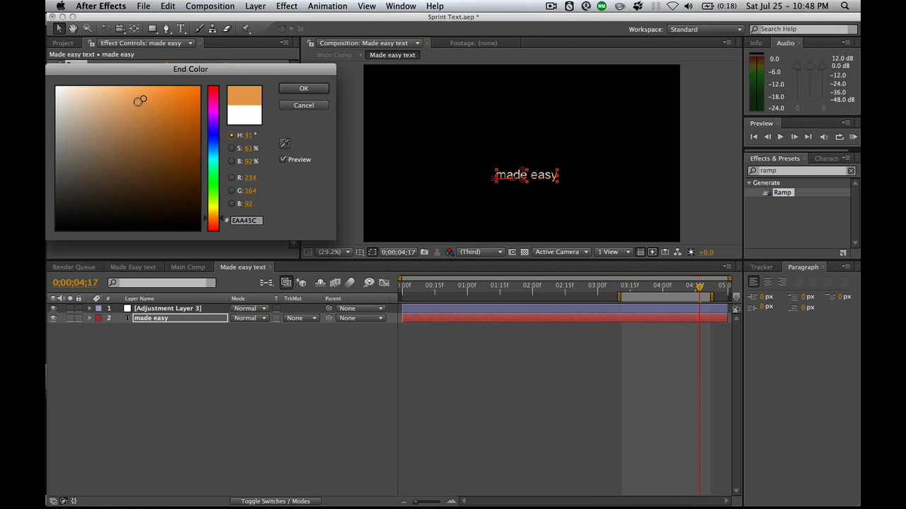
{"action": "left_click", "coordinate": [290, 90]}
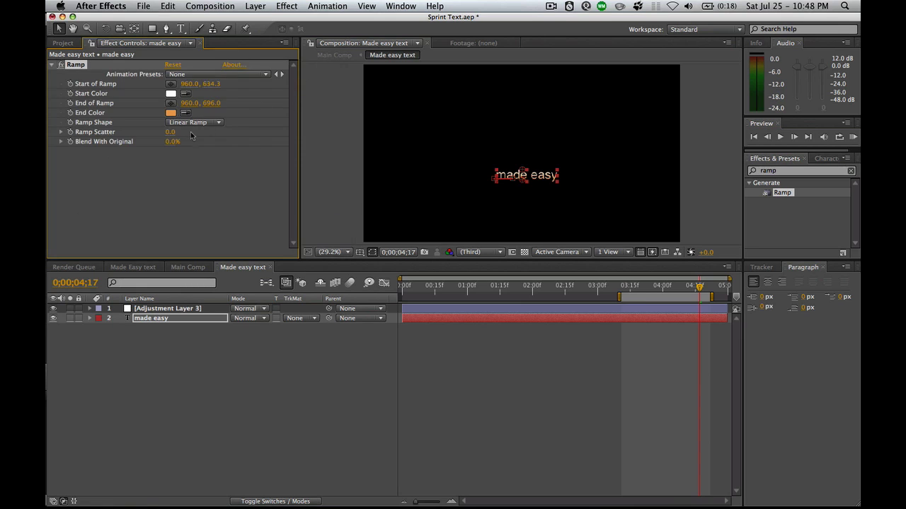
{"action": "left_click", "coordinate": [171, 112]}
{"action": "left_click", "coordinate": [128, 108]}
{"action": "left_click", "coordinate": [139, 102]}
{"action": "left_click", "coordinate": [304, 88]}
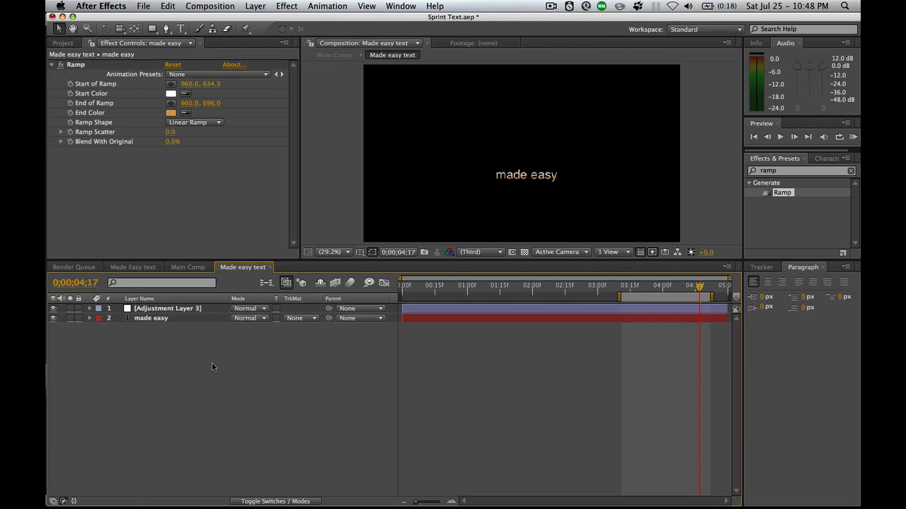
Apply the Stylize Glow effect to the adjustment layer.
{"action": "left_click", "coordinate": [181, 308]}
{"action": "left_click", "coordinate": [790, 172]}
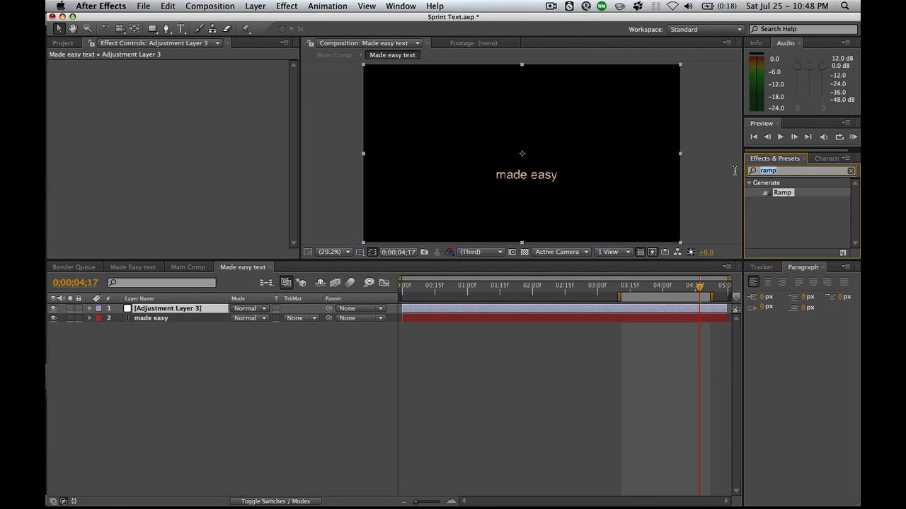
{"action": "type", "text": "glow"}
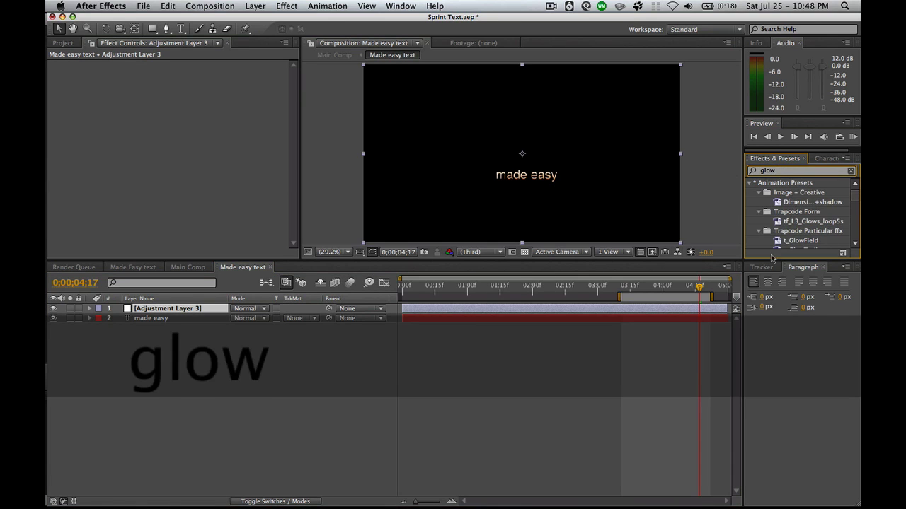
{"action": "left_click_drag", "start_coordinate": [854, 199], "coordinate": [854, 230]}
{"action": "double_click", "coordinate": [779, 224]}
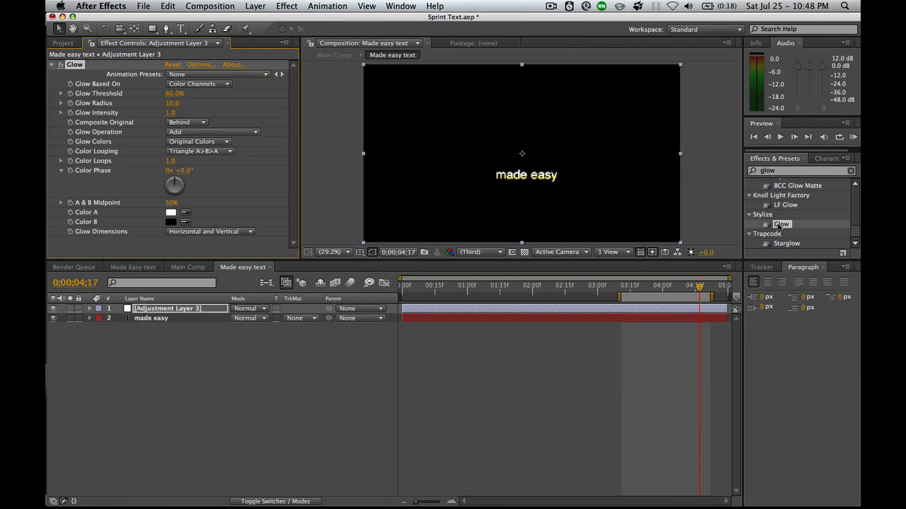
Change the Ramp's end color on the "made easy" layer to a darker, muted brown.
{"action": "left_click", "coordinate": [191, 319]}
{"action": "left_click", "coordinate": [170, 113]}
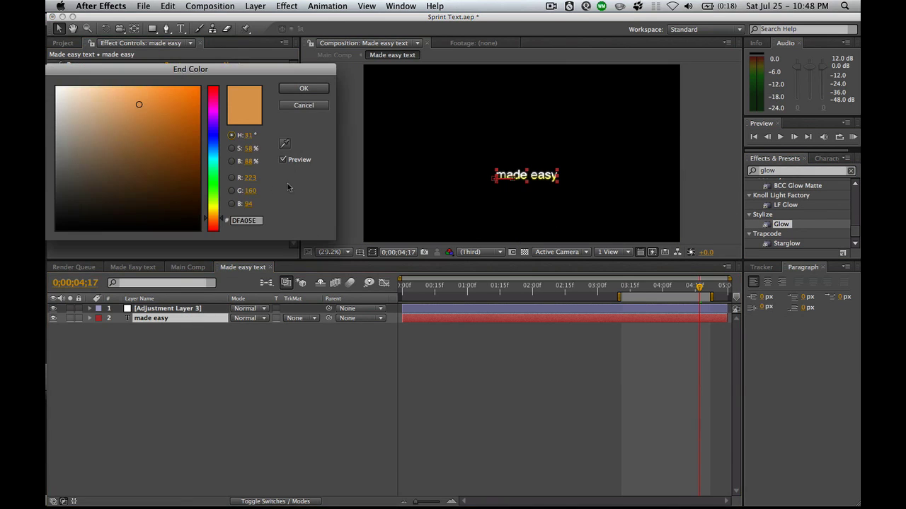
{"action": "left_click", "coordinate": [171, 144]}
{"action": "mouse_move", "coordinate": [172, 143]}
{"action": "left_mouse_down"}
{"action": "mouse_move", "coordinate": [174, 99]}
{"action": "mouse_move", "coordinate": [177, 110]}
{"action": "mouse_move", "coordinate": [145, 135]}
{"action": "mouse_move", "coordinate": [164, 138]}
{"action": "mouse_move", "coordinate": [162, 145]}
{"action": "left_mouse_up"}
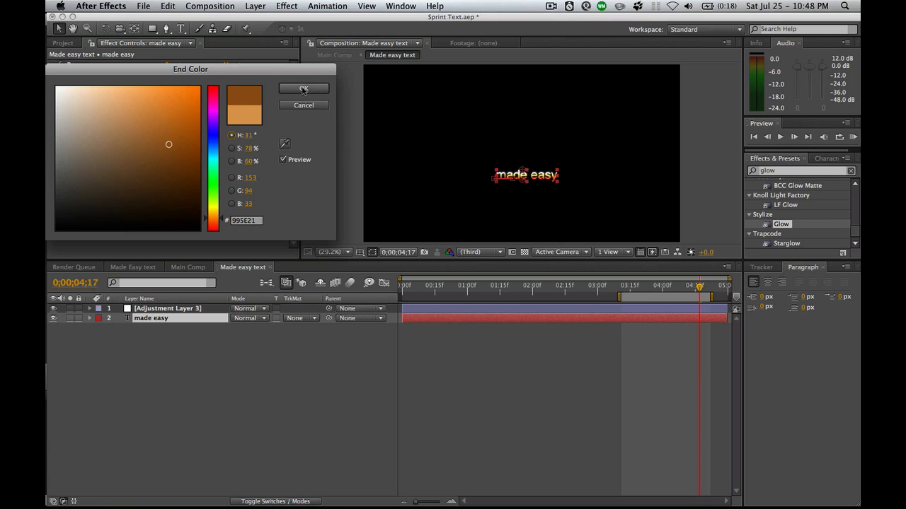
{"action": "left_click", "coordinate": [304, 87]}
{"action": "left_click", "coordinate": [170, 113]}
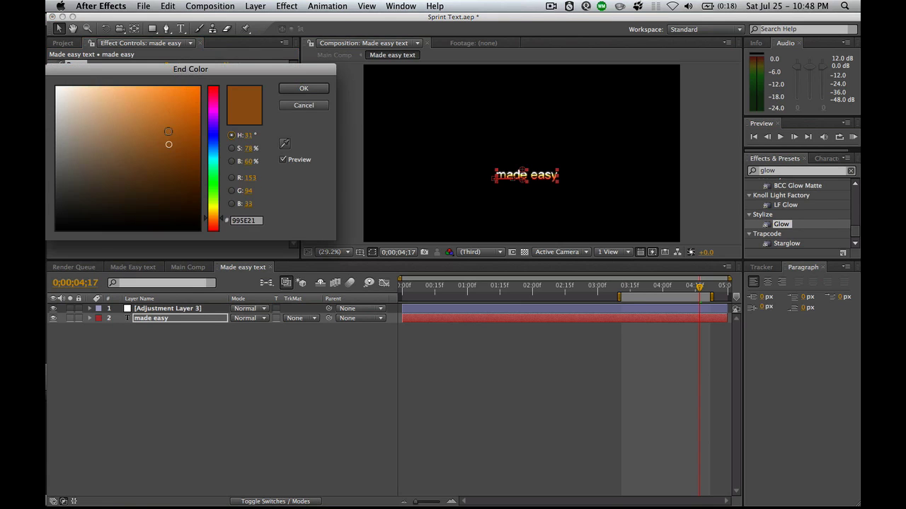
{"action": "mouse_move", "coordinate": [110, 142]}
{"action": "left_mouse_down"}
{"action": "mouse_move", "coordinate": [105, 133]}
{"action": "mouse_move", "coordinate": [122, 135]}
{"action": "left_mouse_up"}
{"action": "left_click", "coordinate": [304, 88]}
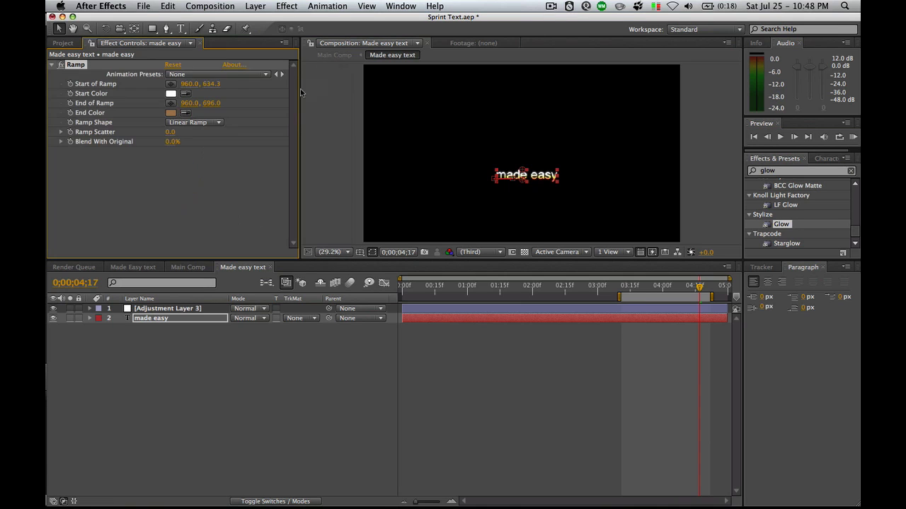
{"action": "left_click", "coordinate": [375, 347]}
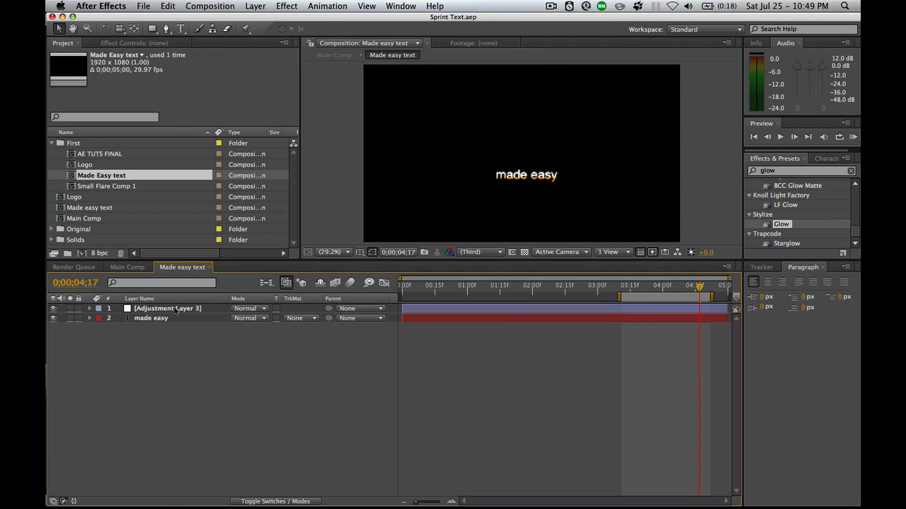
Duplicate the Glow effect on the adjustment layer.
{"action": "left_click", "coordinate": [175, 311]}
{"action": "key", "text": "F3"}
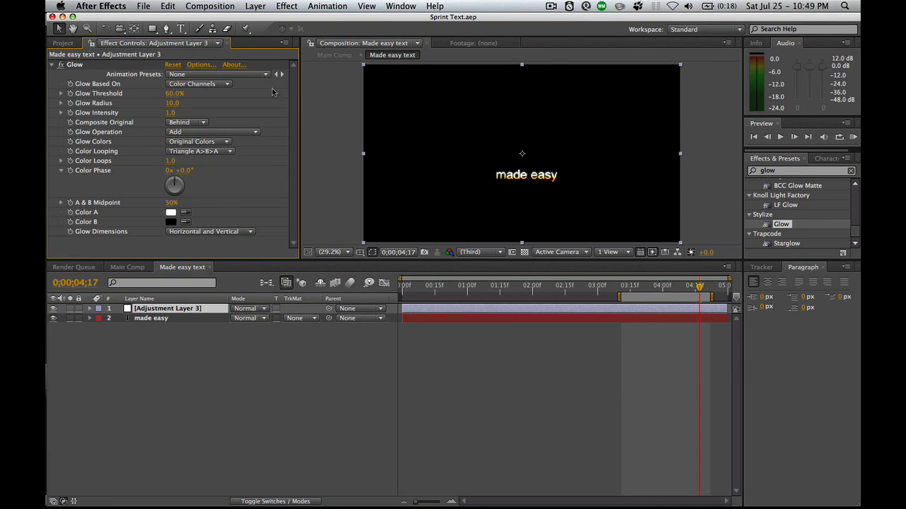
{"action": "left_click", "coordinate": [80, 65]}
{"action": "key", "text": "super+d"}
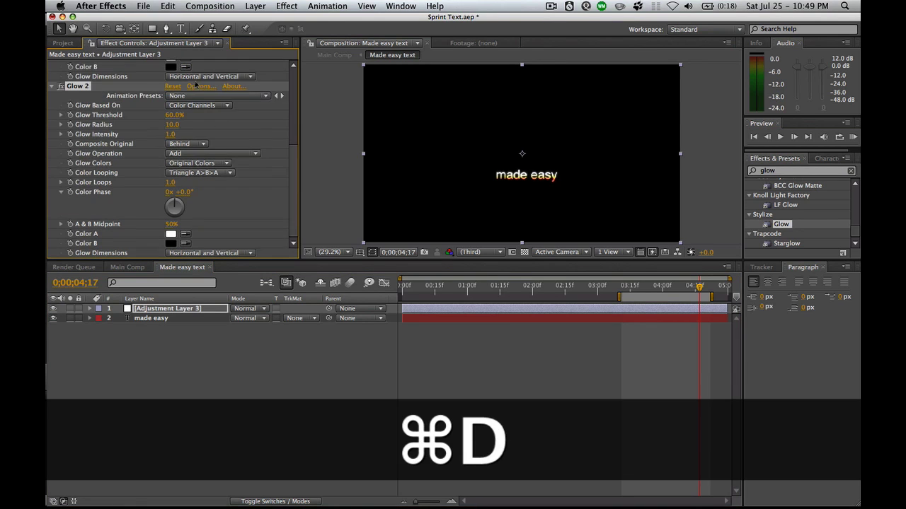
{"action": "scroll", "coordinate": [296, 180], "scroll_direction": "up", "scroll_amount": 5}
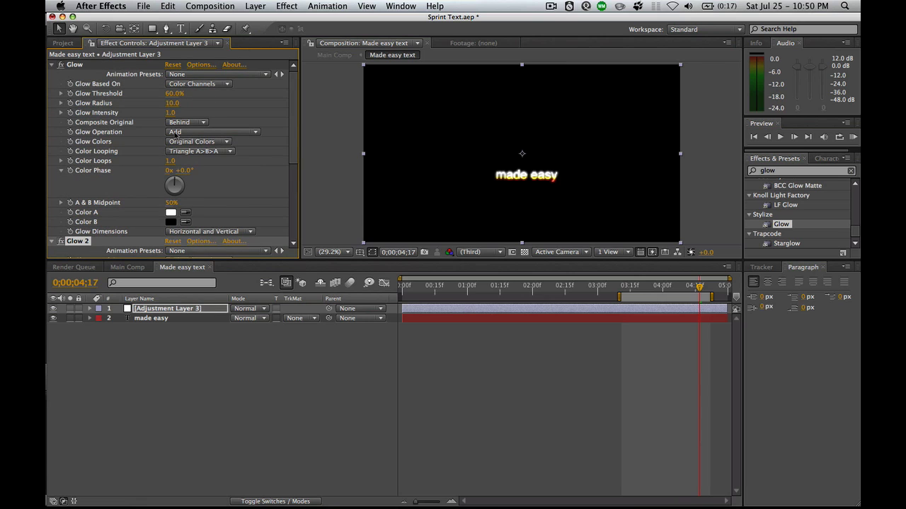
Set the Glow Radius to 8 on the first Glow and 45 on Glow 2.
{"action": "left_click_drag", "start_coordinate": [170, 108], "coordinate": [177, 103]}
{"action": "left_click", "coordinate": [172, 103]}
{"action": "type", "text": "8"}
{"action": "key", "text": "Return"}
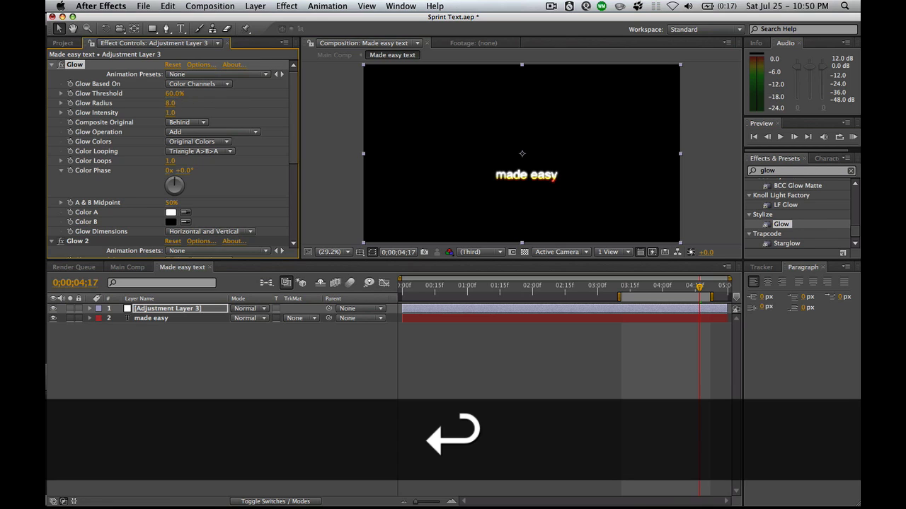
{"action": "left_click_drag", "start_coordinate": [297, 144], "coordinate": [298, 194]}
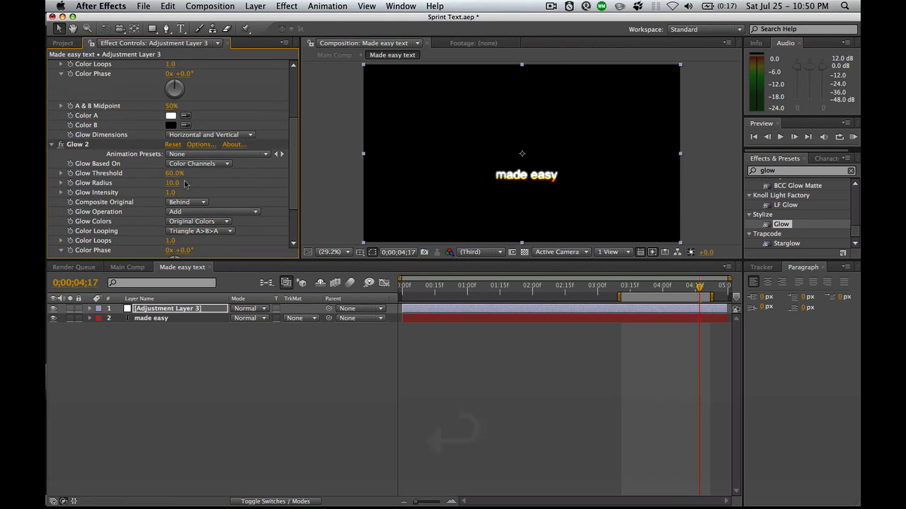
{"action": "left_click_drag", "start_coordinate": [177, 182], "coordinate": [188, 183]}
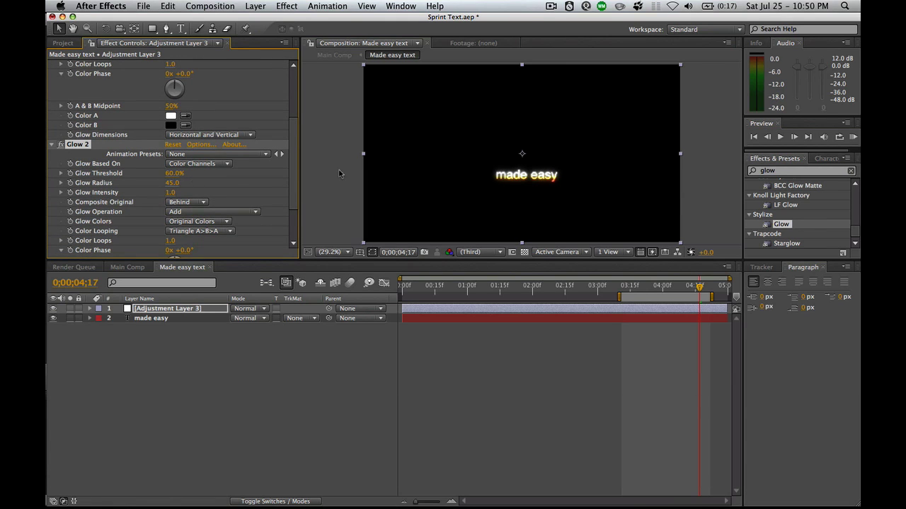
Set the Glow Threshold to 64.7% on the first Glow and 91.8% on Glow 2, and save the project.
{"action": "left_click_drag", "start_coordinate": [294, 178], "coordinate": [294, 131]}
{"action": "mouse_move", "coordinate": [175, 94]}
{"action": "left_mouse_down"}
{"action": "mouse_move", "coordinate": [158, 93]}
{"action": "mouse_move", "coordinate": [181, 94]}
{"action": "left_mouse_up"}
{"action": "left_click_drag", "start_coordinate": [294, 119], "coordinate": [294, 169]}
{"action": "left_click", "coordinate": [170, 157]}
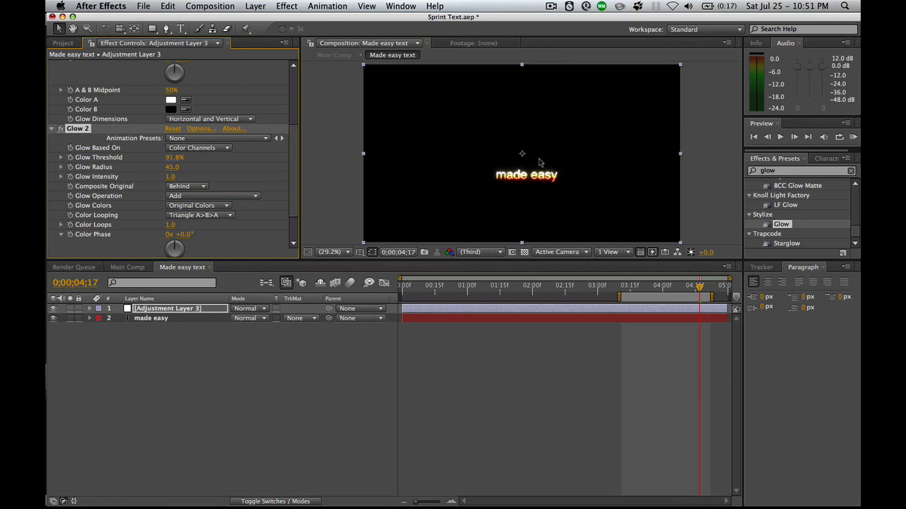
{"action": "key", "text": "super+s"}
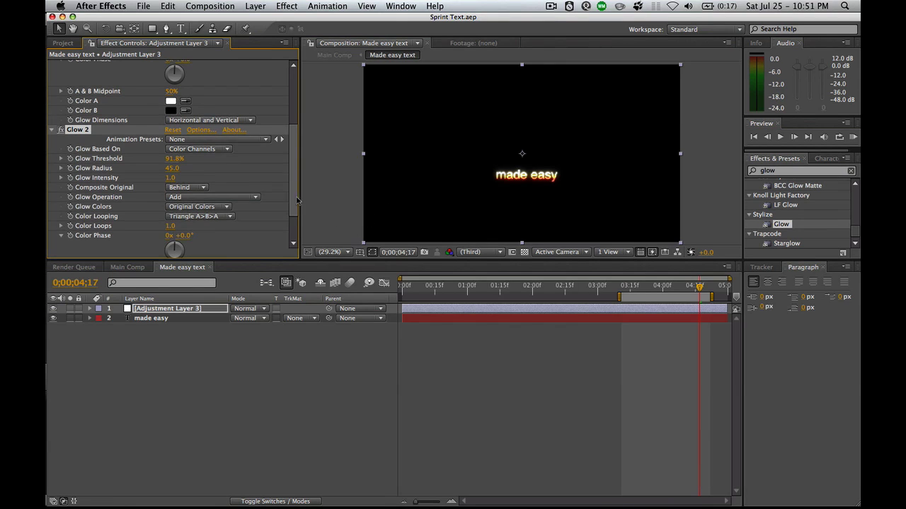
Draw a rectangular mask on the adjustment layer around the word "made".
{"action": "left_click", "coordinate": [203, 310]}
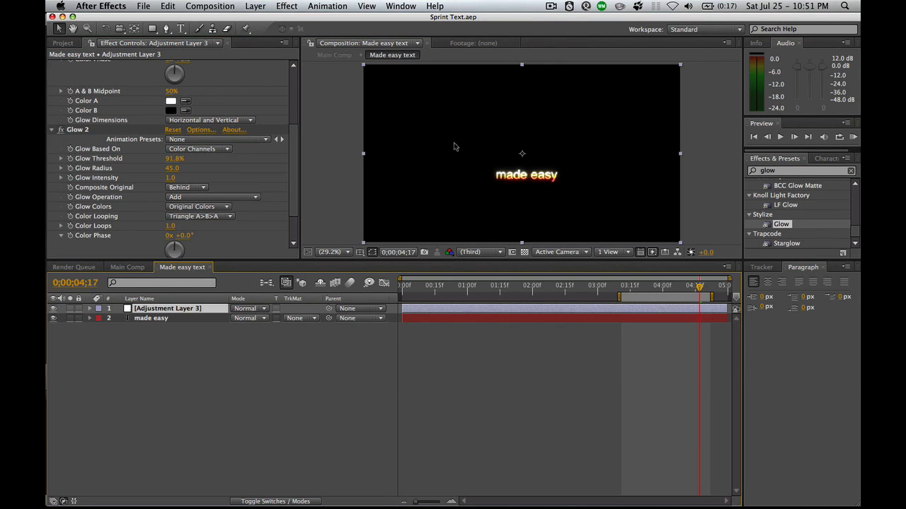
{"action": "left_click_drag", "start_coordinate": [151, 30], "coordinate": [168, 33]}
{"action": "mouse_move", "coordinate": [467, 161]}
{"action": "left_mouse_down"}
{"action": "mouse_move", "coordinate": [504, 191]}
{"action": "mouse_move", "coordinate": [530, 191]}
{"action": "left_mouse_up"}
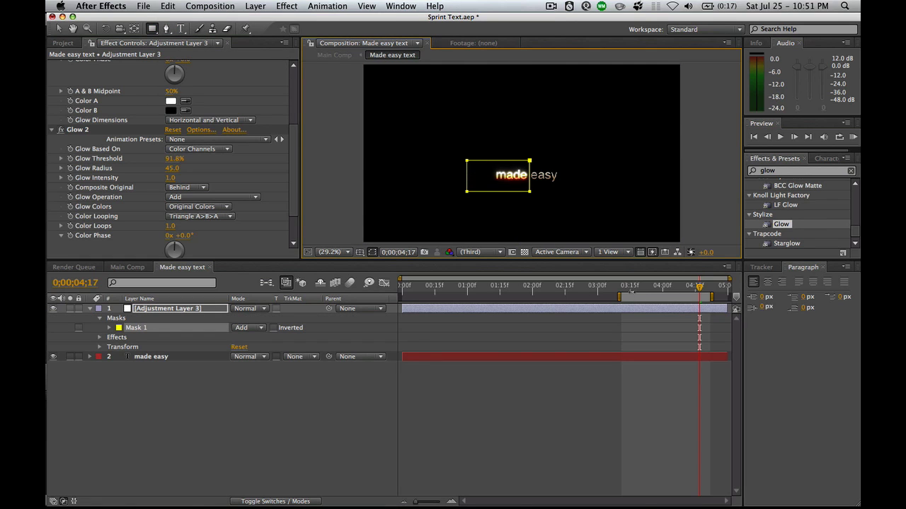
Keyframe the adjustment layer's Mask Path at 0;00;03;15, with the mask moved just before the start of "made easy".
{"action": "left_click", "coordinate": [133, 268]}
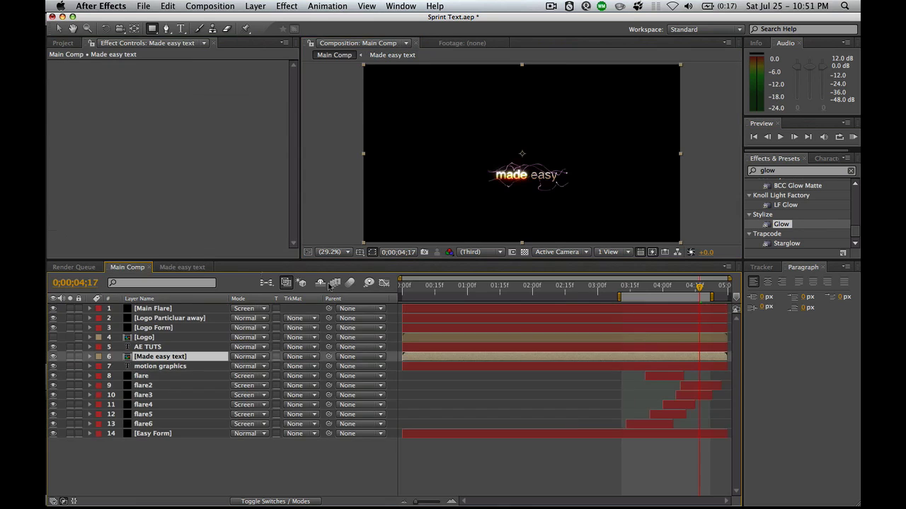
{"action": "left_click", "coordinate": [639, 288]}
{"action": "left_click_drag", "start_coordinate": [638, 287], "coordinate": [626, 286]}
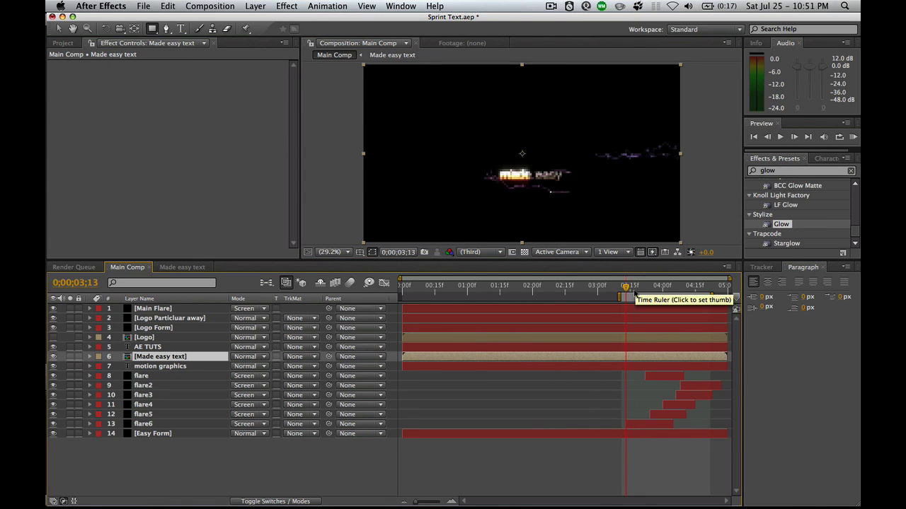
{"action": "left_click", "coordinate": [634, 288]}
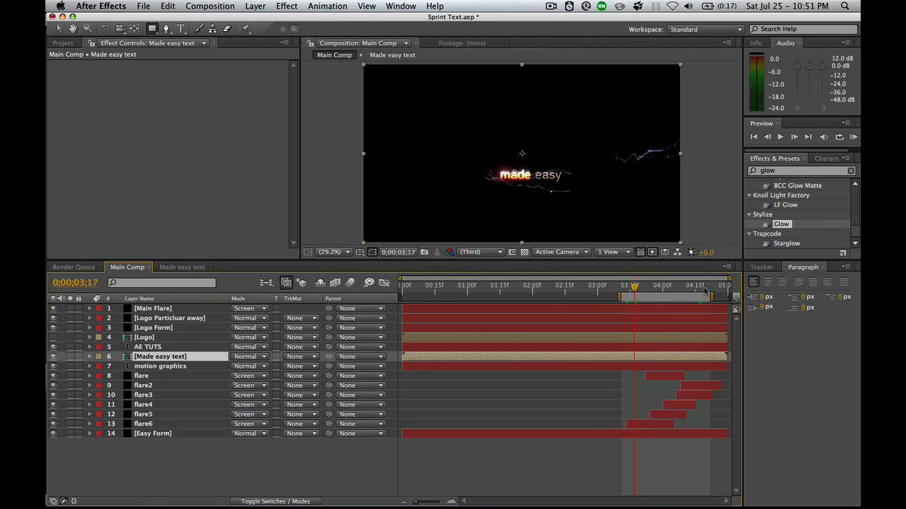
{"action": "left_click_drag", "start_coordinate": [633, 292], "coordinate": [628, 293]}
{"action": "left_click", "coordinate": [182, 268]}
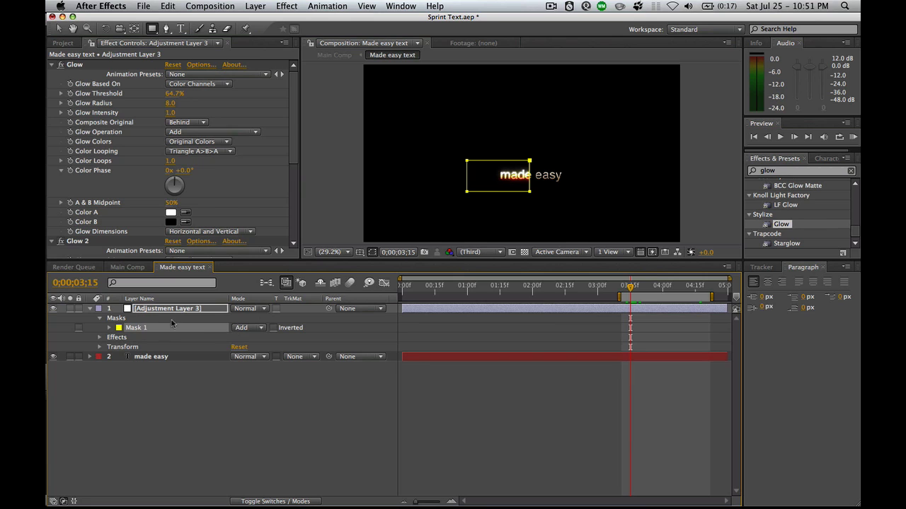
{"action": "key", "text": "m"}
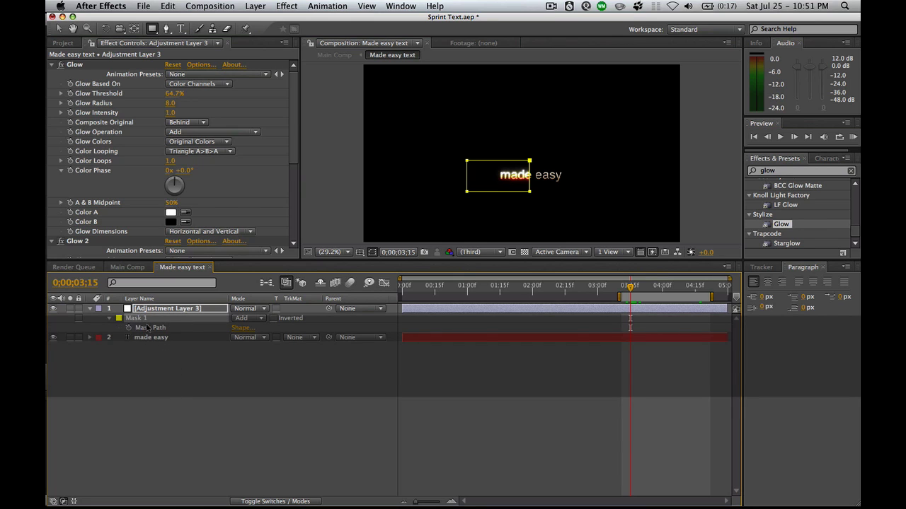
{"action": "left_click", "coordinate": [128, 328]}
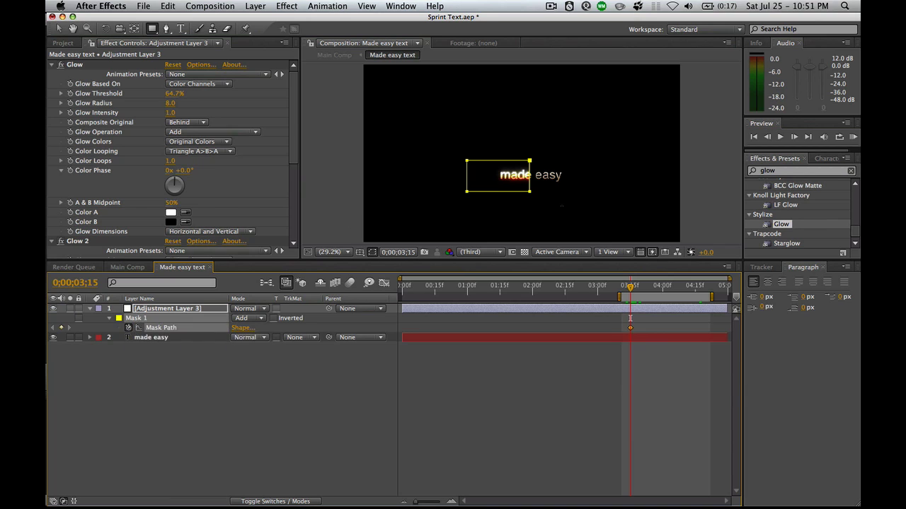
{"action": "key", "text": "v"}
{"action": "left_click_drag", "start_coordinate": [530, 175], "coordinate": [497, 175]}
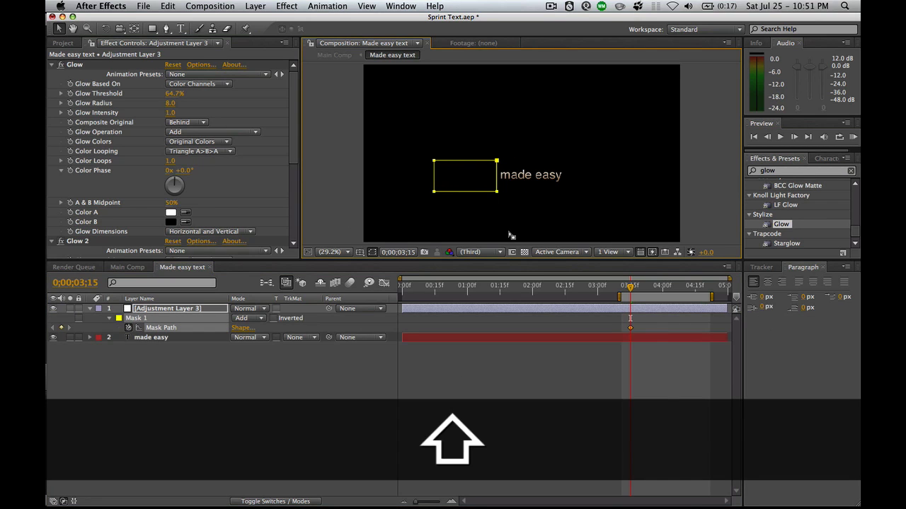
At 0;00;03;22, reshape and move the mask just past the end of "made easy" as a second Mask Path keyframe.
{"action": "left_click", "coordinate": [644, 285]}
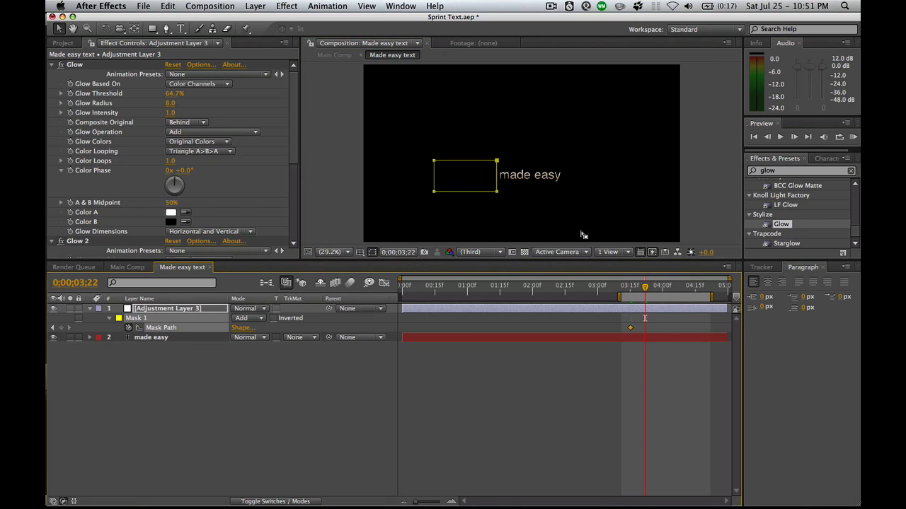
{"action": "left_click", "coordinate": [479, 199]}
{"action": "key", "text": "shift"}
{"action": "left_click_drag", "start_coordinate": [497, 188], "coordinate": [601, 195]}
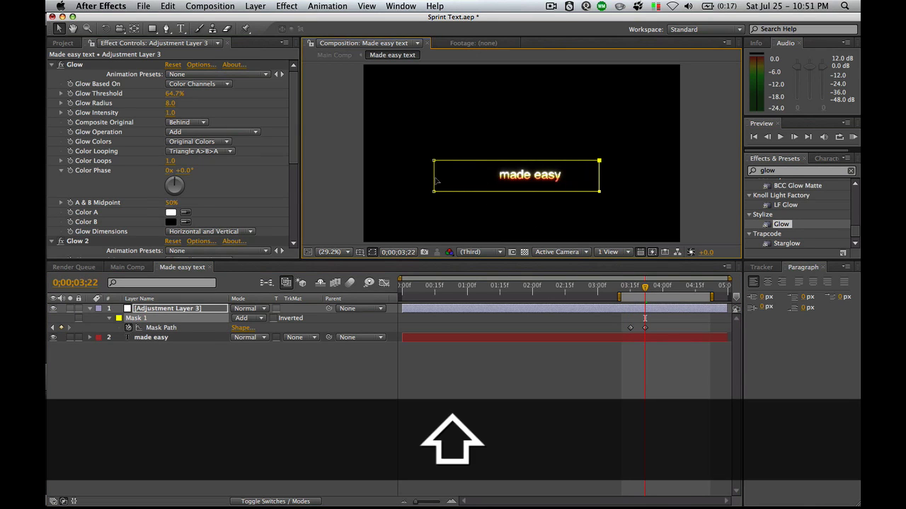
{"action": "left_click_drag", "start_coordinate": [438, 186], "coordinate": [590, 186]}
{"action": "double_click", "coordinate": [495, 187]}
{"action": "key", "text": "Return"}
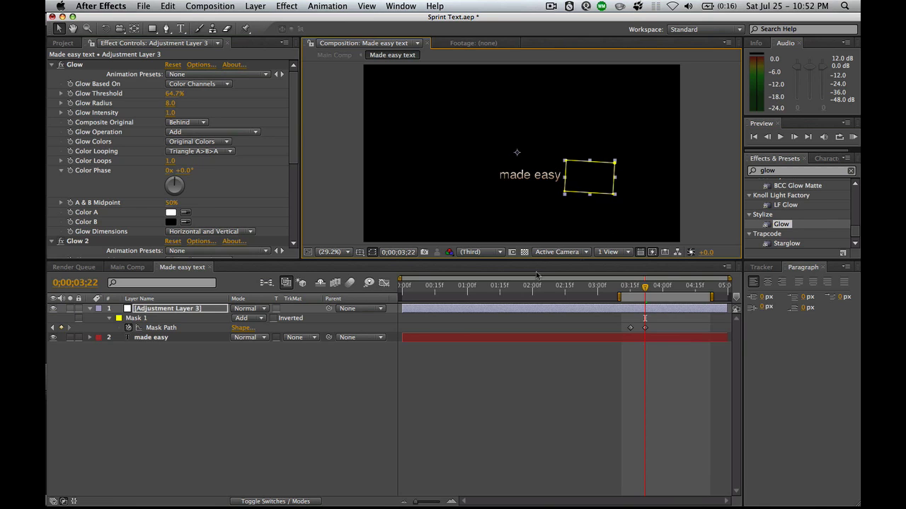
Set the adjustment layer's Mask Feather to about 178 pixels.
{"action": "key", "text": "f"}
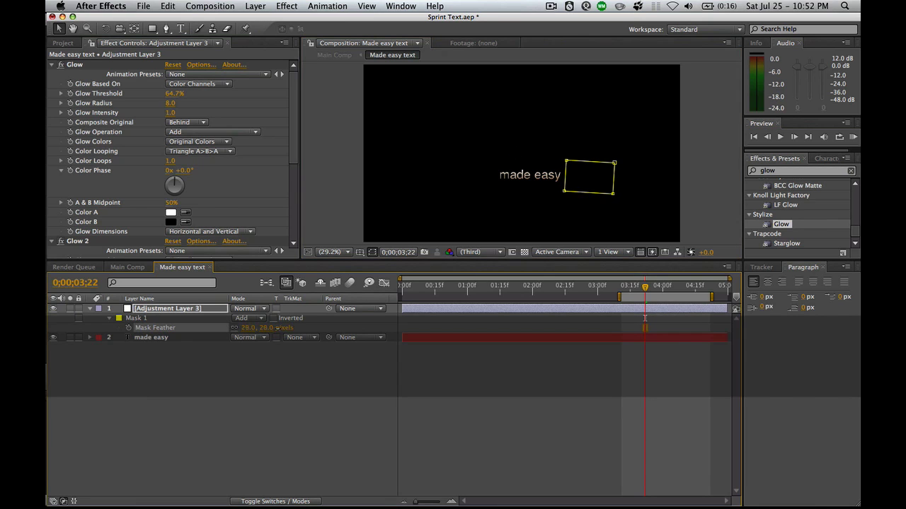
{"action": "left_click", "coordinate": [635, 289]}
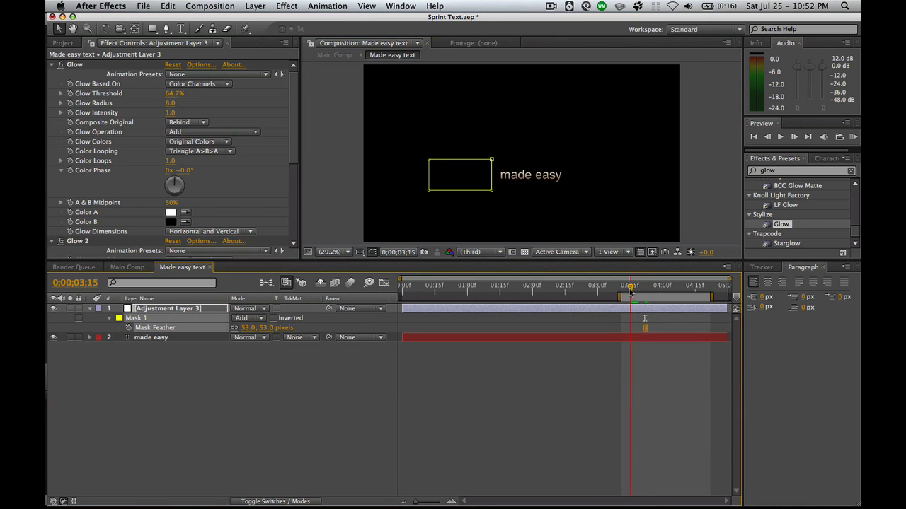
{"action": "left_click_drag", "start_coordinate": [635, 290], "coordinate": [638, 290]}
{"action": "key", "text": "f"}
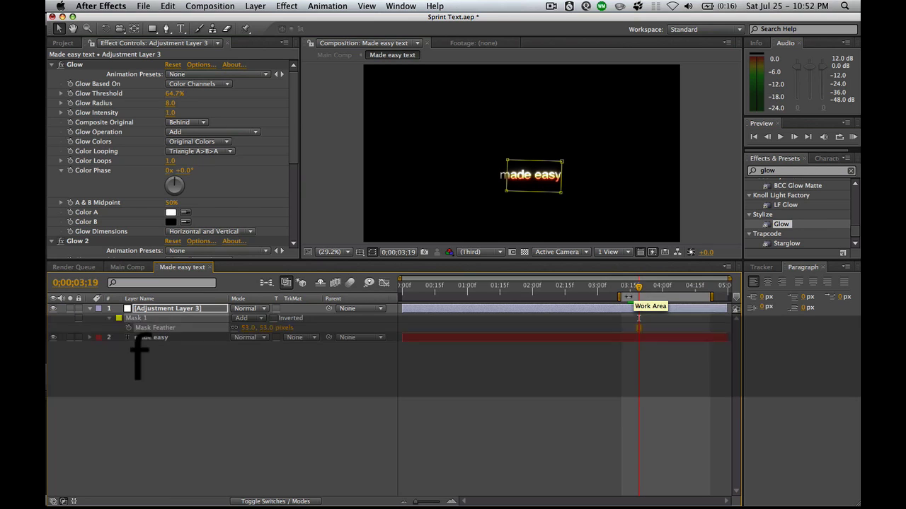
{"action": "key", "text": "f"}
{"action": "key", "text": "f"}
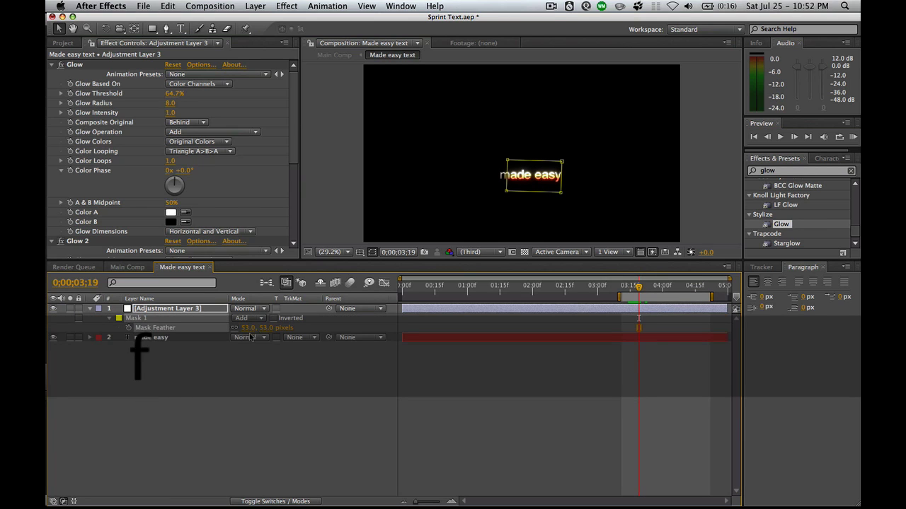
{"action": "left_click_drag", "start_coordinate": [269, 328], "coordinate": [312, 330]}
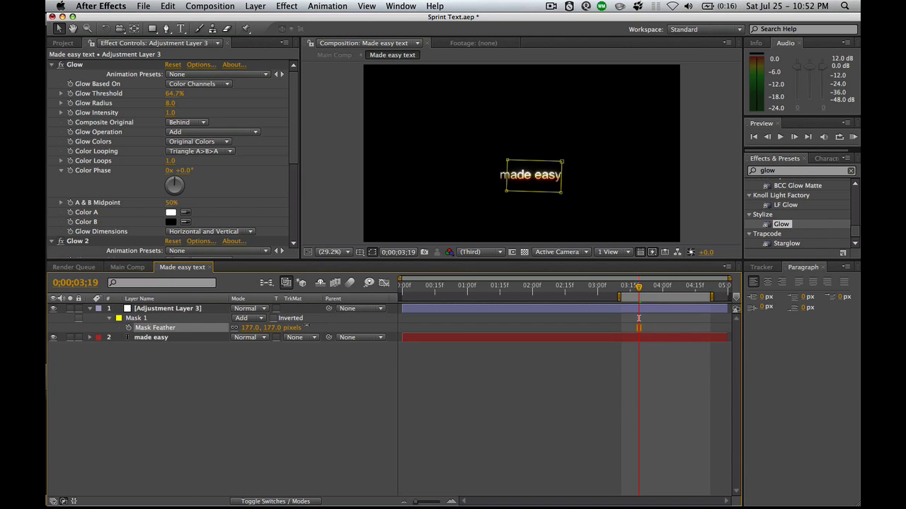
{"action": "left_click", "coordinate": [321, 361]}
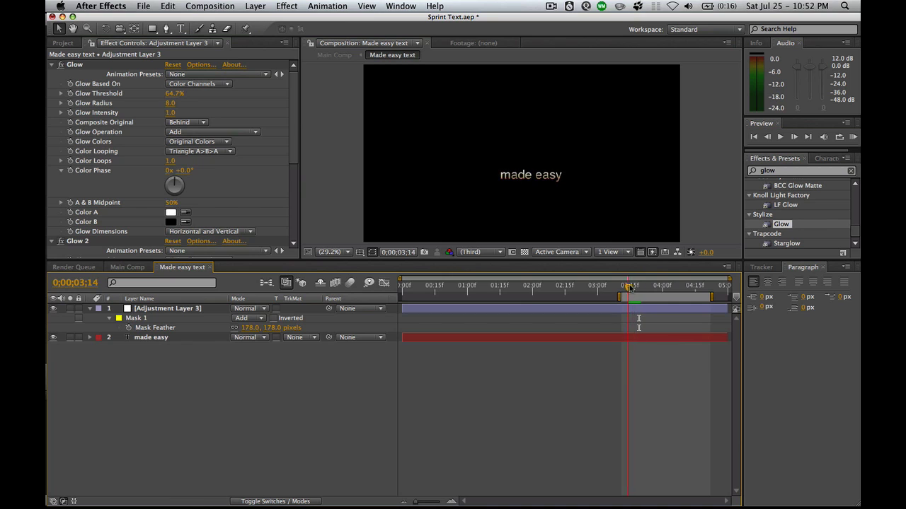
Slow the glow sweep by moving the second Mask Path keyframe to just after the four-second mark.
{"action": "left_click_drag", "start_coordinate": [640, 290], "coordinate": [647, 287]}
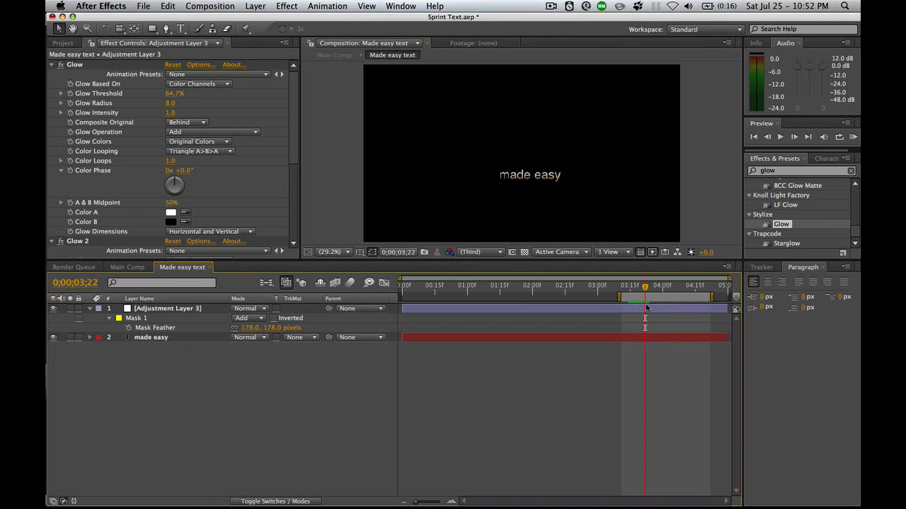
{"action": "left_click", "coordinate": [642, 309]}
{"action": "key", "text": "u"}
{"action": "left_click_drag", "start_coordinate": [646, 328], "coordinate": [667, 328]}
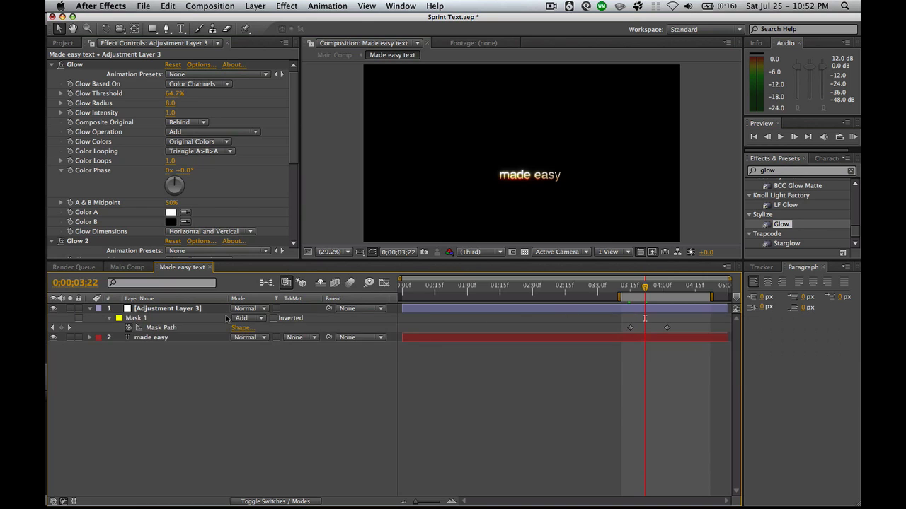
{"action": "key", "text": "m"}
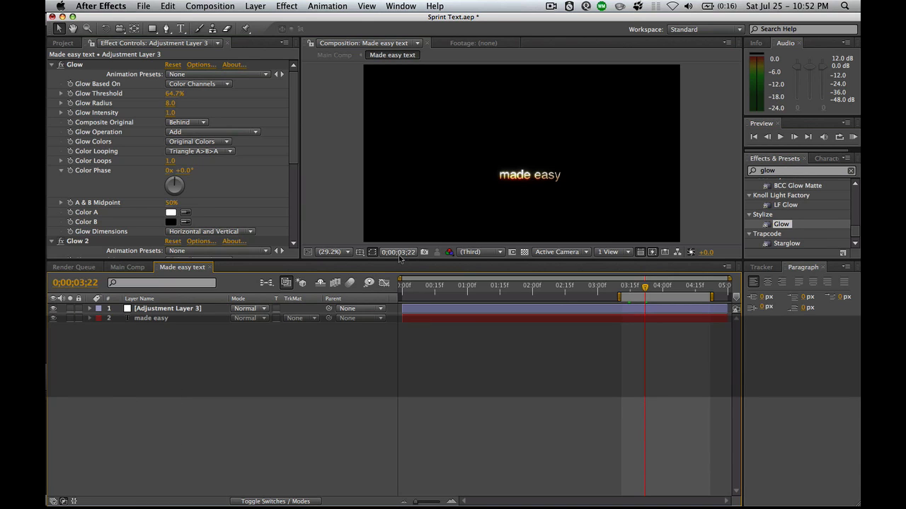
{"action": "left_click", "coordinate": [151, 29]}
{"action": "left_click_drag", "start_coordinate": [579, 169], "coordinate": [551, 187]}
{"action": "key", "text": "super+z"}
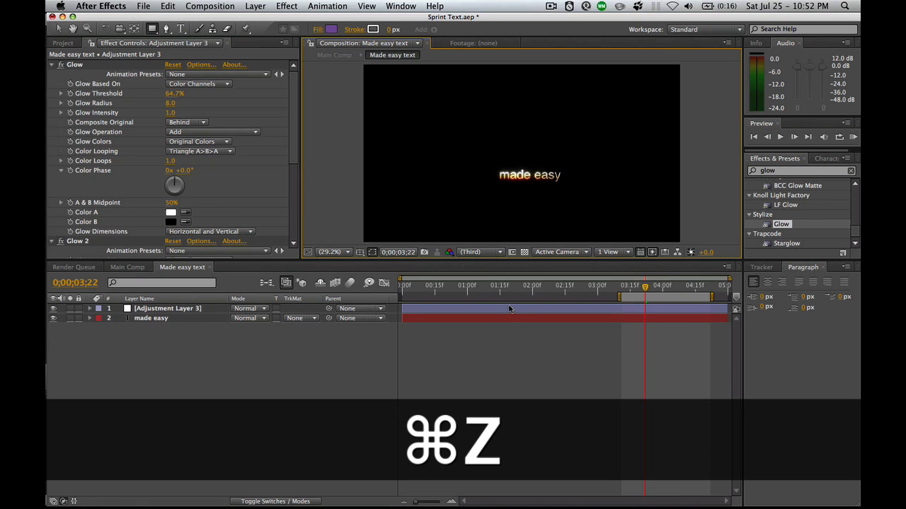
Undo back to the adjustment layer's second mask around the end of "easy" and set its Mask Feather to 170 pixels.
{"action": "key", "text": "super+z"}
{"action": "key", "text": "super+z"}
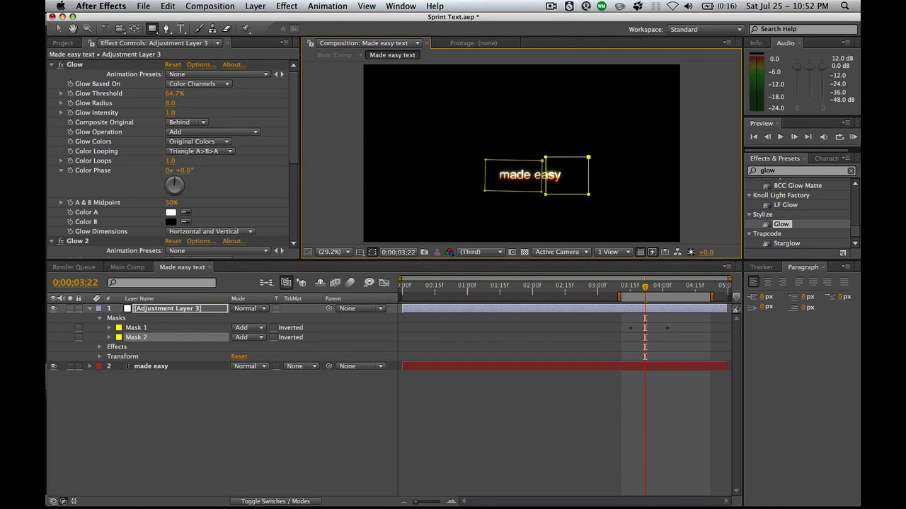
{"action": "key", "text": "f"}
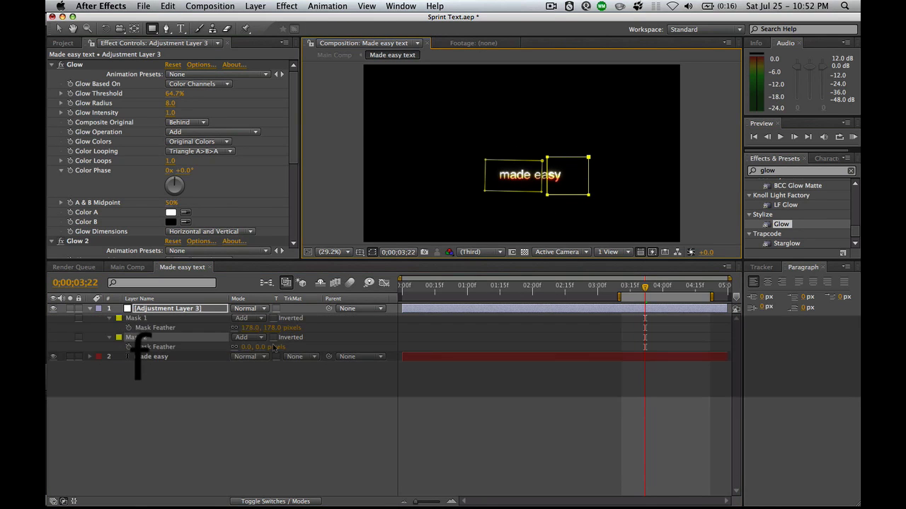
{"action": "left_click_drag", "start_coordinate": [286, 346], "coordinate": [358, 347]}
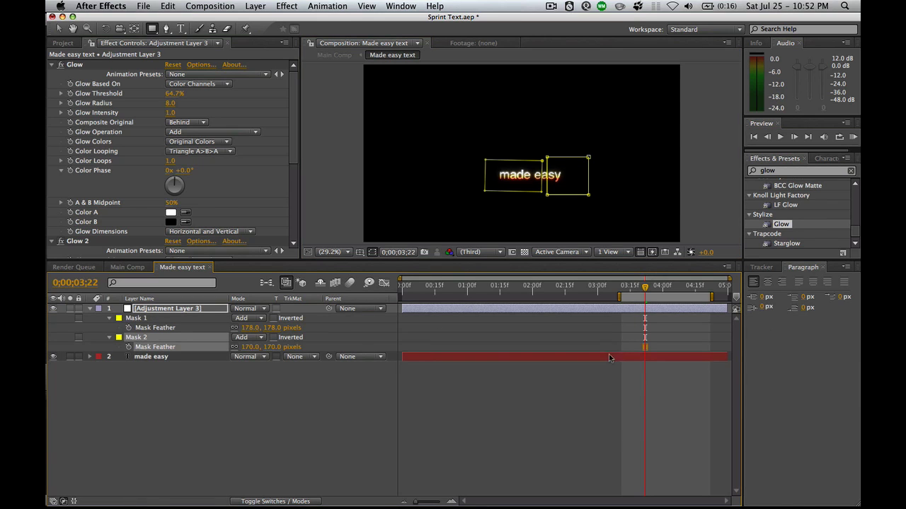
{"action": "left_click", "coordinate": [566, 405]}
Keyframe Mask 2's Mask Path at 0;00;03;11, with the mask moved just past the end of "made easy".
{"action": "left_click_drag", "start_coordinate": [646, 289], "coordinate": [668, 290]}
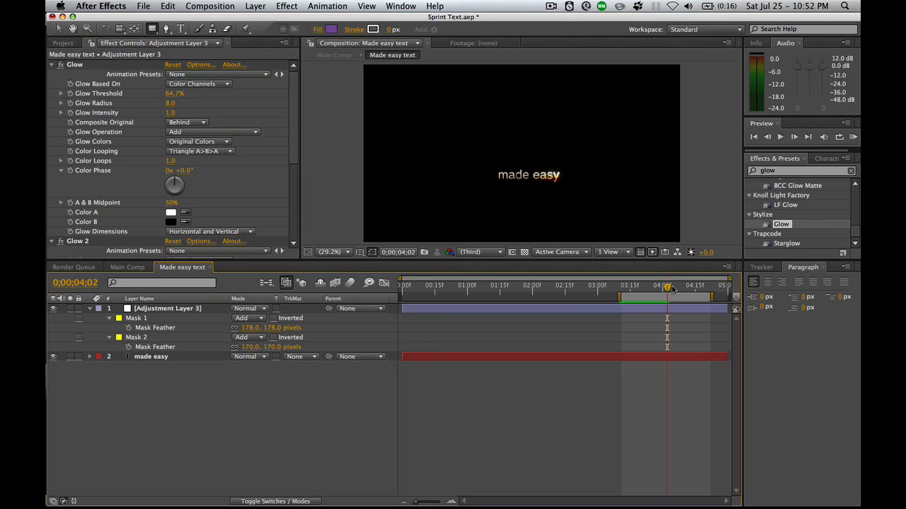
{"action": "left_click", "coordinate": [620, 287]}
{"action": "left_click_drag", "start_coordinate": [620, 288], "coordinate": [622, 288]}
{"action": "left_click", "coordinate": [626, 310]}
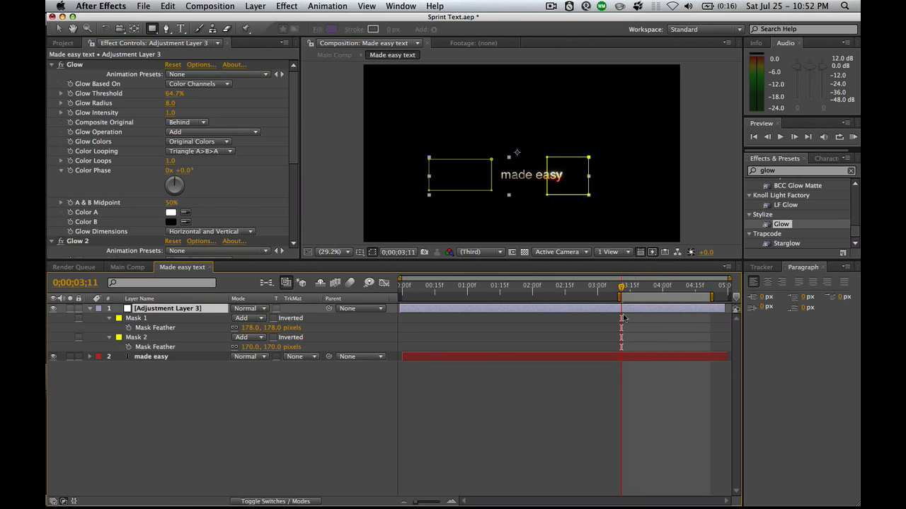
{"action": "left_click", "coordinate": [157, 338]}
{"action": "key", "text": "m"}
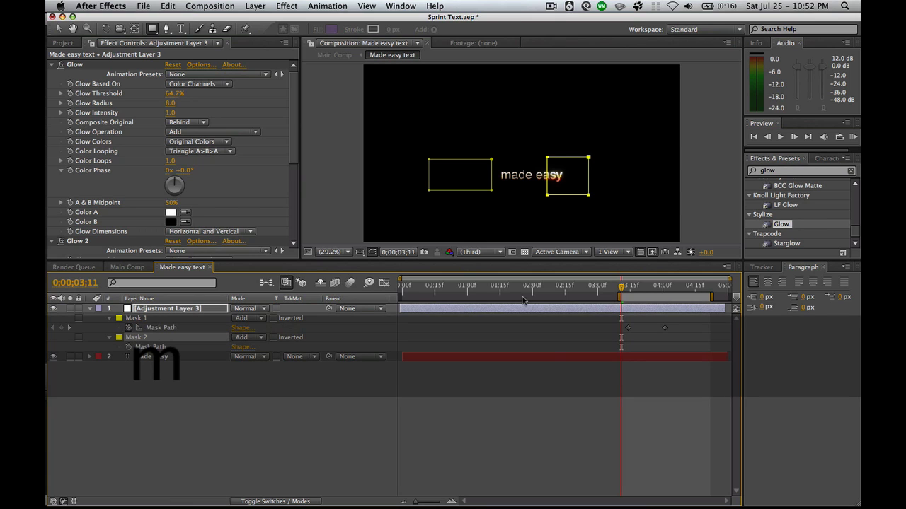
{"action": "left_click", "coordinate": [128, 347]}
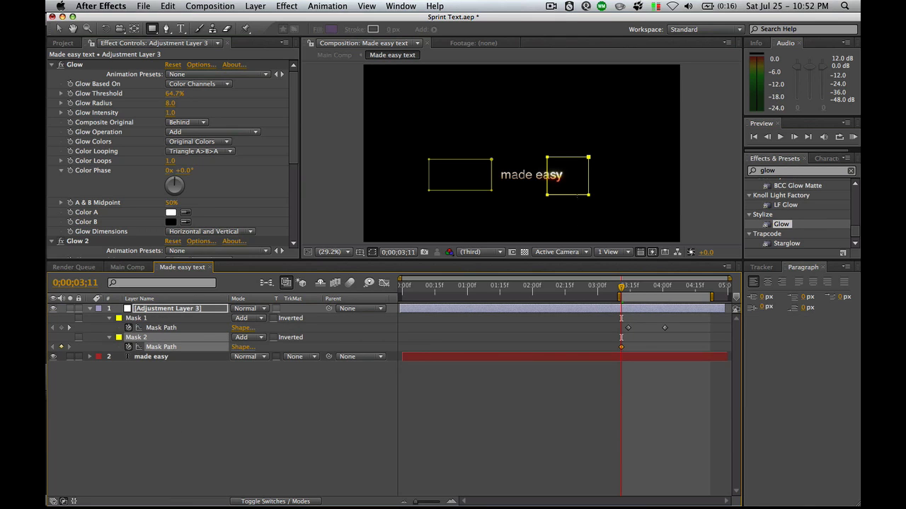
{"action": "key", "text": "v"}
{"action": "left_click_drag", "start_coordinate": [582, 196], "coordinate": [601, 199]}
At 0;00;03;20, move Mask 2 back toward the end of "easy" as a second Mask Path keyframe.
{"action": "left_click_drag", "start_coordinate": [622, 287], "coordinate": [641, 289]}
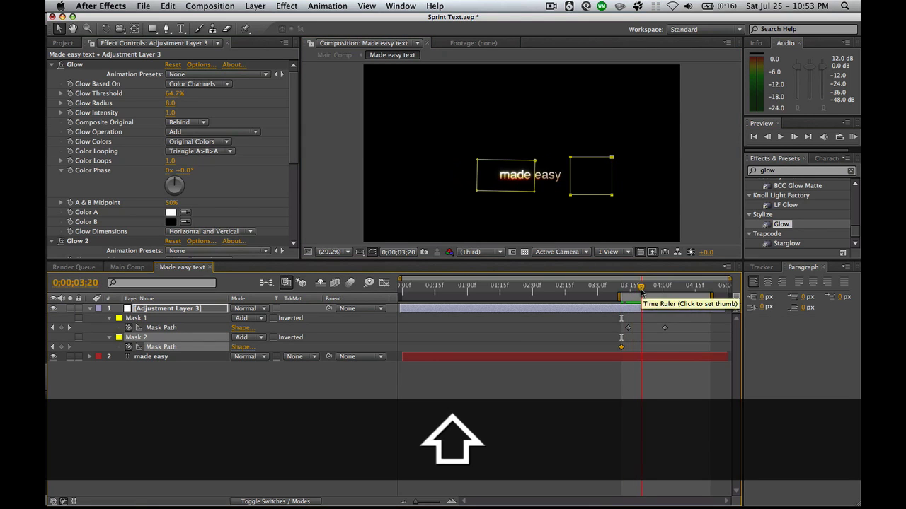
{"action": "left_click_drag", "start_coordinate": [602, 196], "coordinate": [580, 196]}
{"action": "left_click_drag", "start_coordinate": [641, 287], "coordinate": [669, 291]}
{"action": "left_click", "coordinate": [671, 290]}
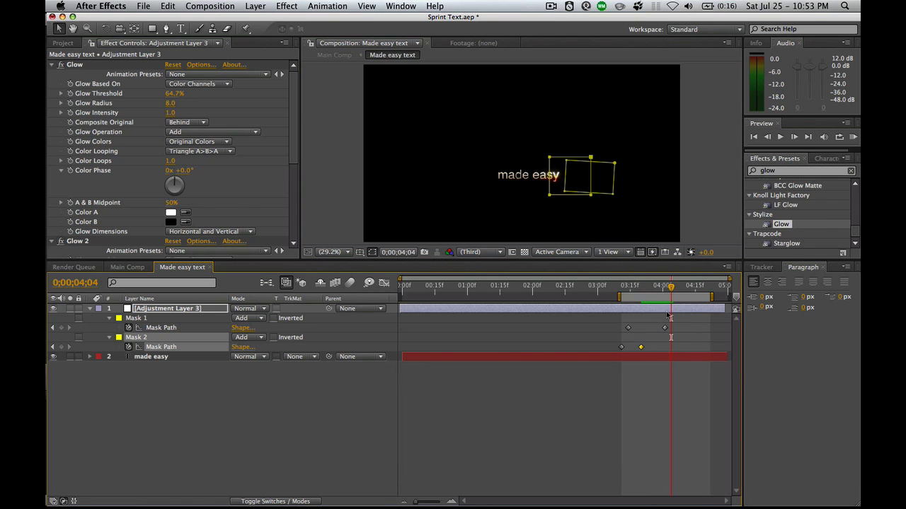
Keyframe both mask paths at 0;00;03;26, and move Mask 2 over "made" at 0;00;04;05.
{"action": "left_click", "coordinate": [653, 288]}
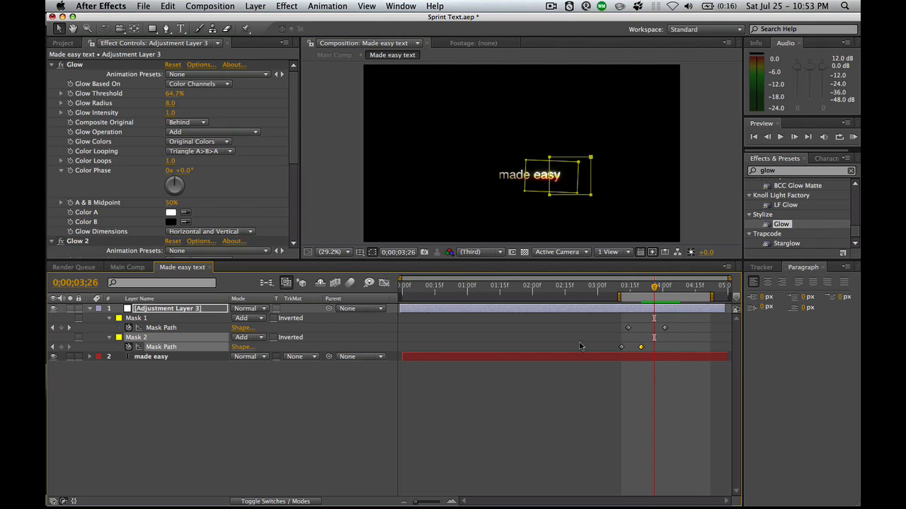
{"action": "left_click_drag", "start_coordinate": [537, 193], "coordinate": [588, 198]}
{"action": "left_click_drag", "start_coordinate": [664, 291], "coordinate": [673, 289]}
{"action": "left_click_drag", "start_coordinate": [570, 182], "coordinate": [507, 182]}
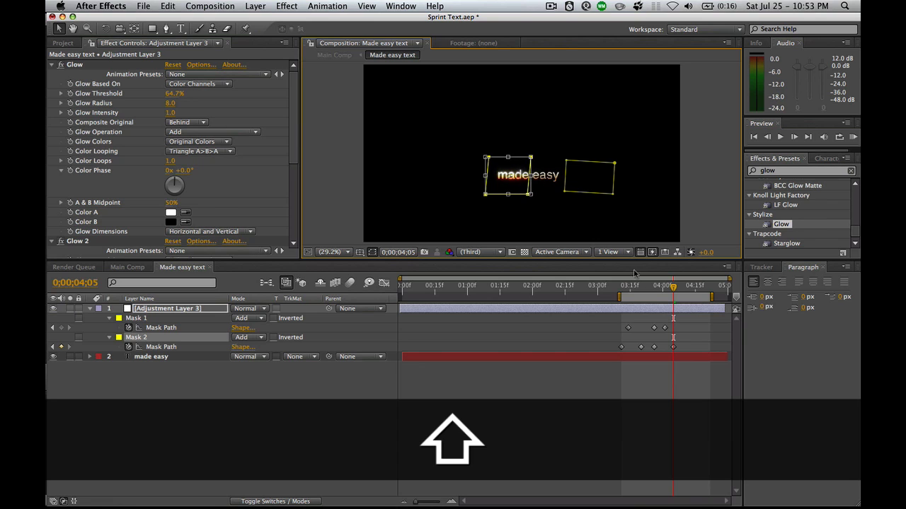
At 0;00;04;06, reshape Mask 1 toward the end of "easy" as another Mask Path keyframe and preview the glow sweep.
{"action": "left_click_drag", "start_coordinate": [673, 288], "coordinate": [675, 286]}
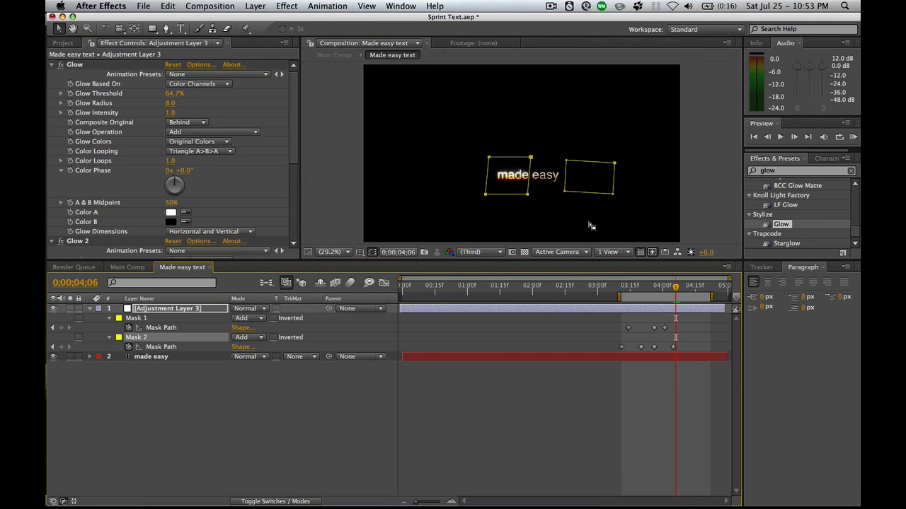
{"action": "left_click", "coordinate": [601, 193]}
{"action": "left_click_drag", "start_coordinate": [600, 195], "coordinate": [580, 190]}
{"action": "left_click", "coordinate": [711, 201]}
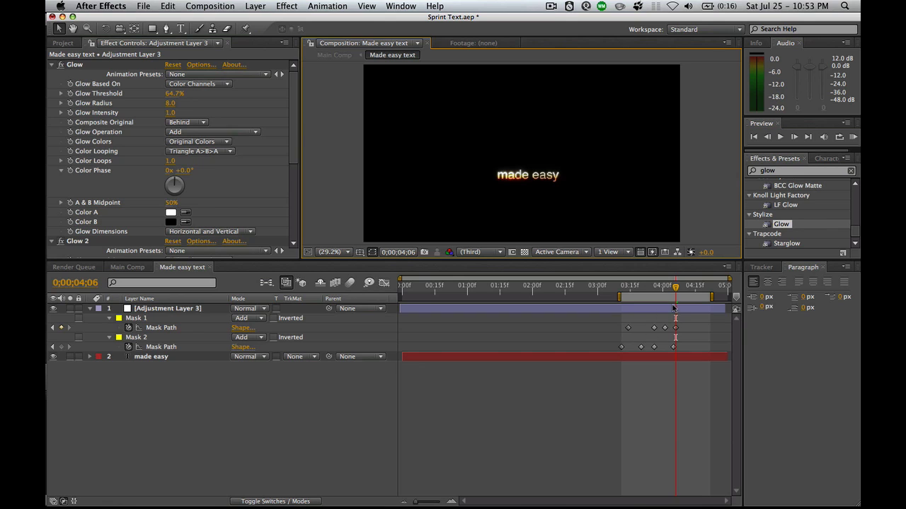
{"action": "left_click", "coordinate": [853, 137]}
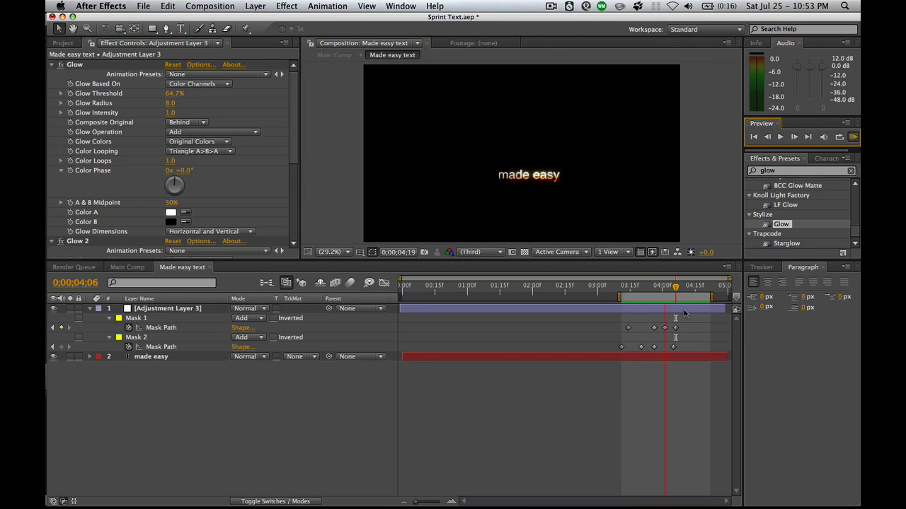
Extend the work area to the comp's end and stretch both masks' Mask Path keyframes out to about the five-second mark.
{"action": "left_click", "coordinate": [698, 323]}
{"action": "key", "text": "shift+End"}
{"action": "left_click_drag", "start_coordinate": [709, 312], "coordinate": [615, 356]}
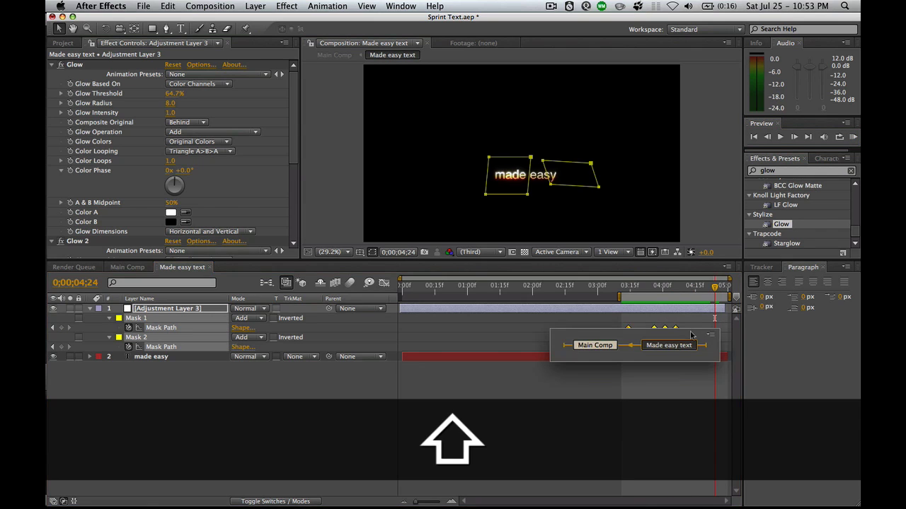
{"action": "left_click", "coordinate": [693, 326]}
{"action": "left_click_drag", "start_coordinate": [684, 329], "coordinate": [615, 352]}
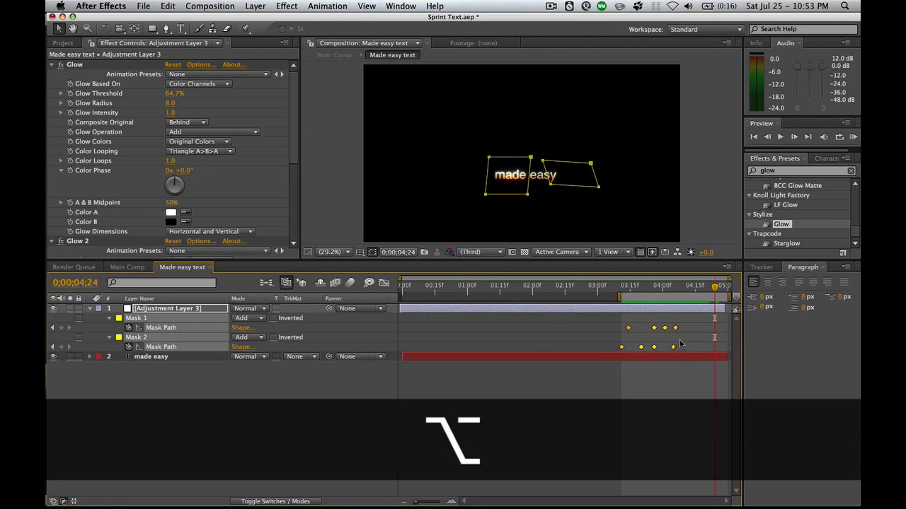
{"action": "left_click_drag", "start_coordinate": [681, 329], "coordinate": [724, 329]}
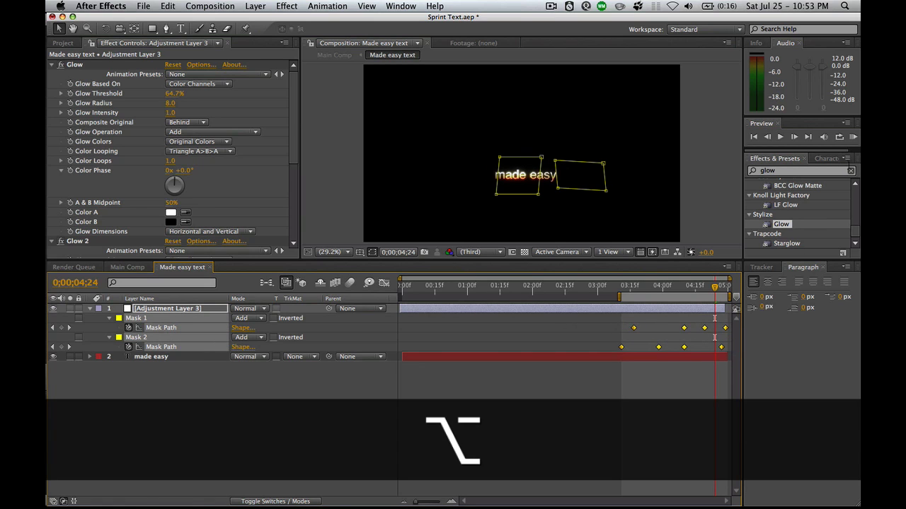
Preview the slower glow sweep and save the project.
{"action": "left_click", "coordinate": [853, 137]}
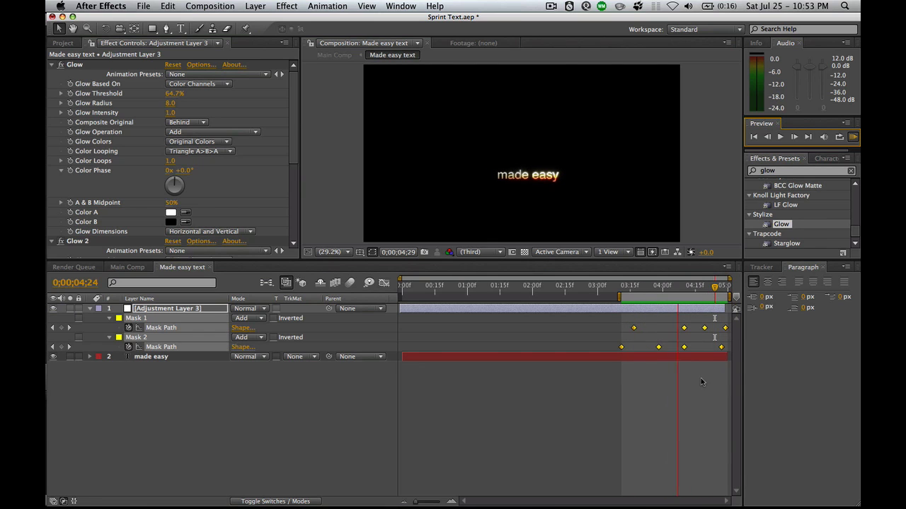
{"action": "key", "text": "space"}
{"action": "key", "text": "super+s"}
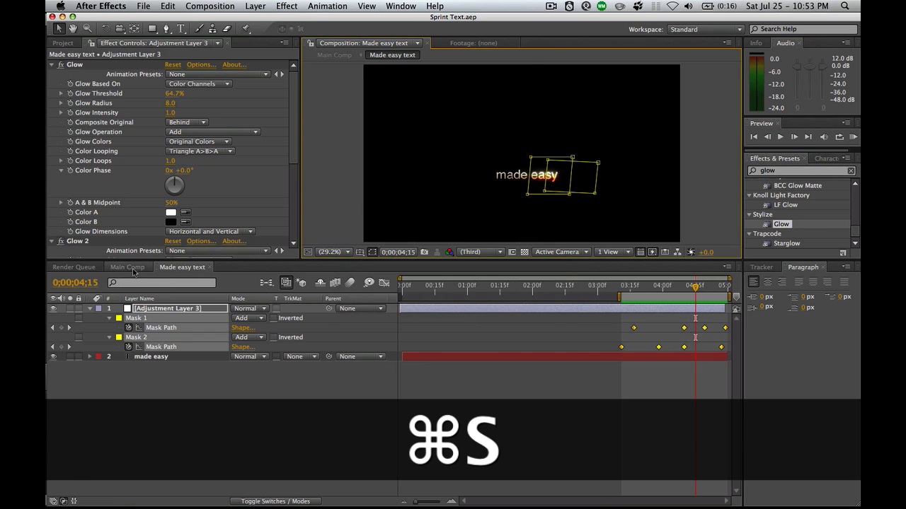
Preview the tagline glow in Main Comp and reset the work area to the full composition length.
{"action": "left_click", "coordinate": [127, 267]}
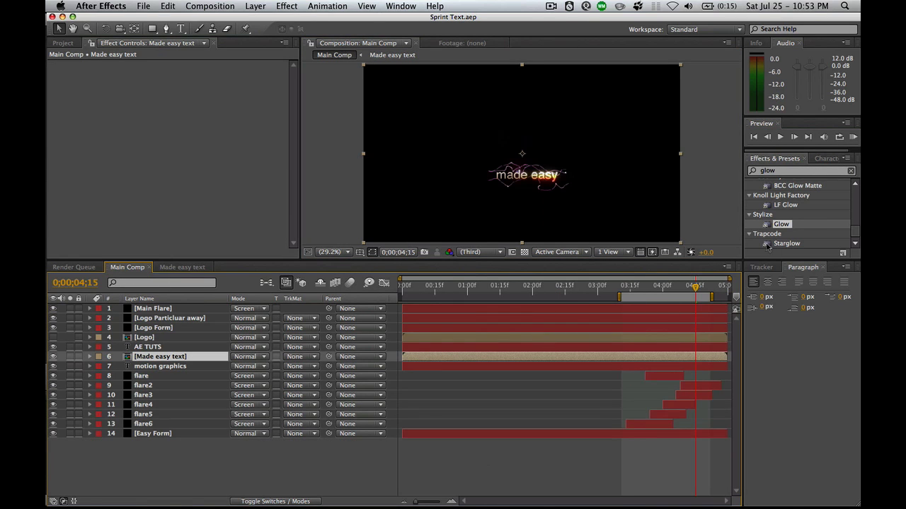
{"action": "left_click", "coordinate": [852, 138]}
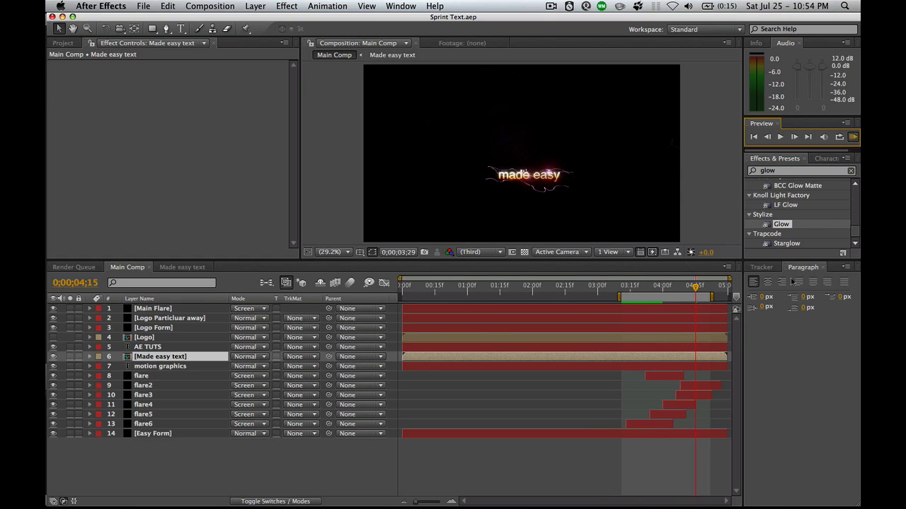
{"action": "double_click", "coordinate": [679, 296]}
{"action": "left_click", "coordinate": [673, 287]}
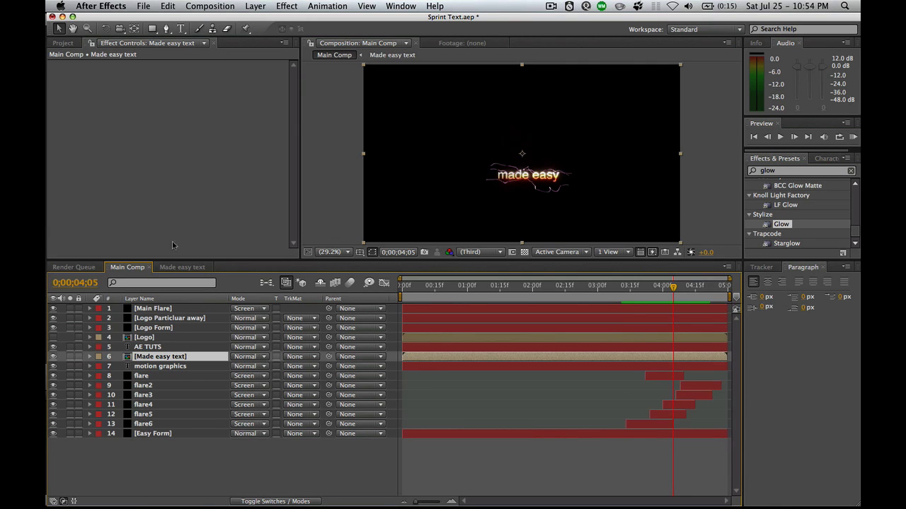
Create a black 1920 x 1080 solid named "bkg" in Main Comp and apply the Ramp effect to it.
{"action": "left_click", "coordinate": [149, 448]}
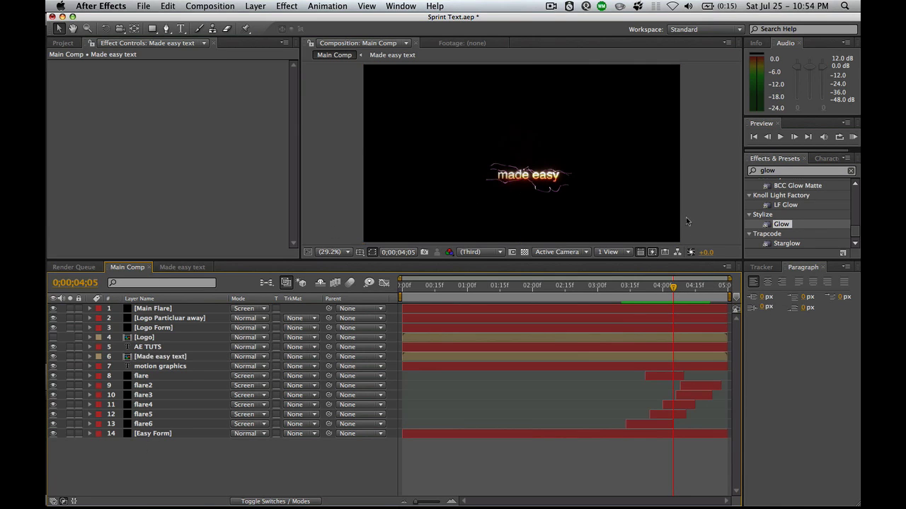
{"action": "key", "text": "super+y"}
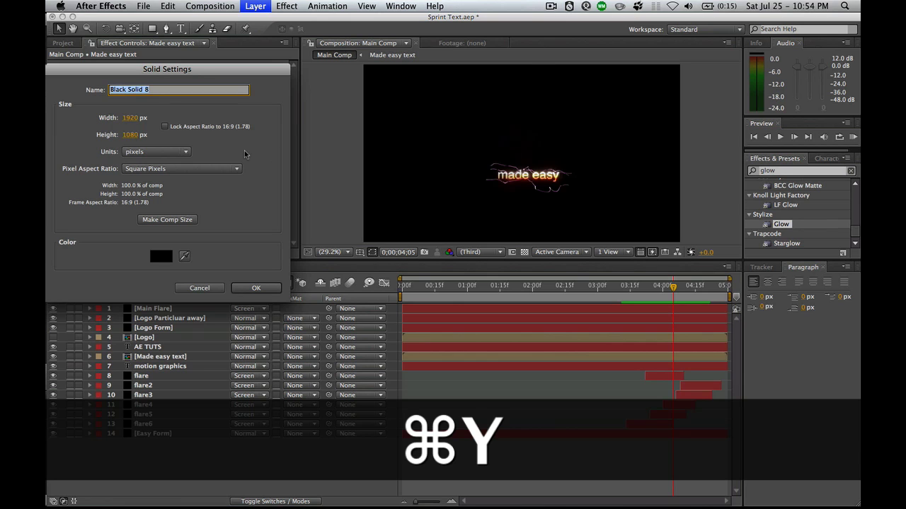
{"action": "type", "text": "bkg"}
{"action": "key", "text": "Return"}
{"action": "left_click", "coordinate": [800, 170]}
{"action": "type", "text": "ramp"}
{"action": "double_click", "coordinate": [782, 193]}
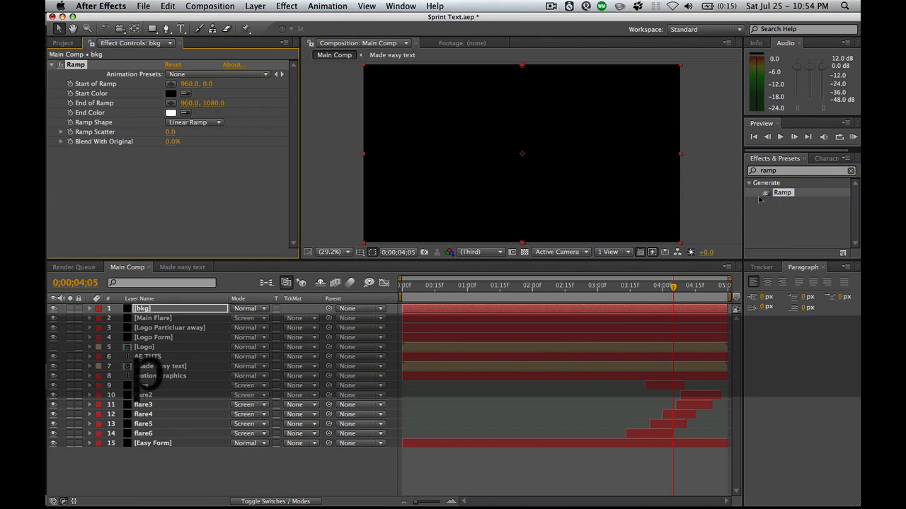
Go to 0;00;02;04 and move the bkg layer beneath all other layers, below Easy Form.
{"action": "left_click", "coordinate": [581, 285]}
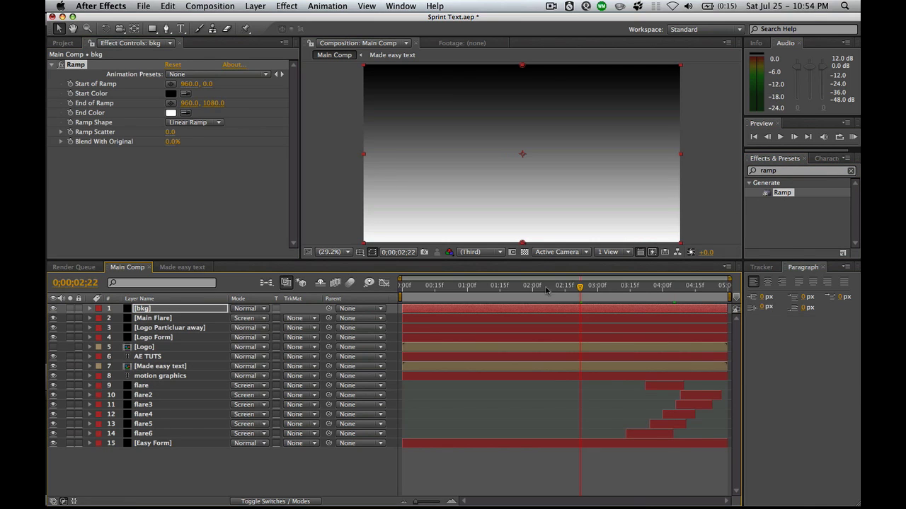
{"action": "left_click", "coordinate": [542, 288]}
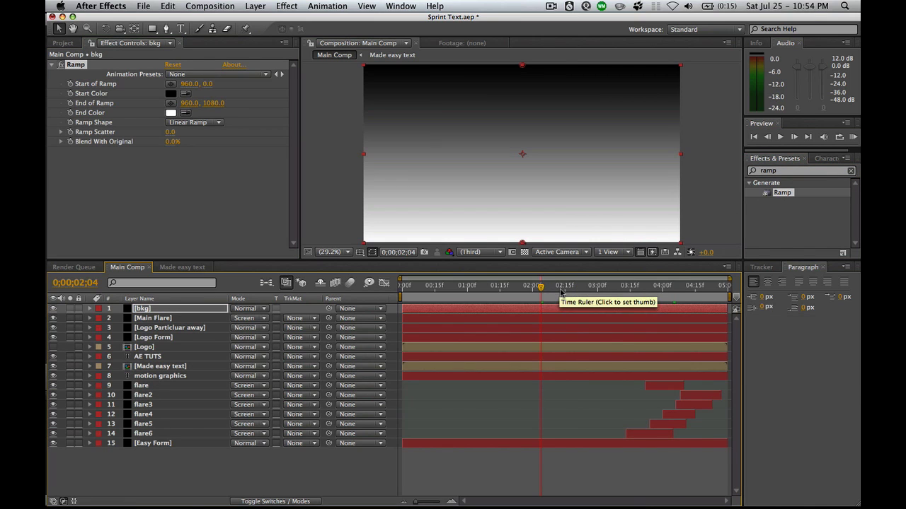
{"action": "left_click_drag", "start_coordinate": [152, 309], "coordinate": [152, 450]}
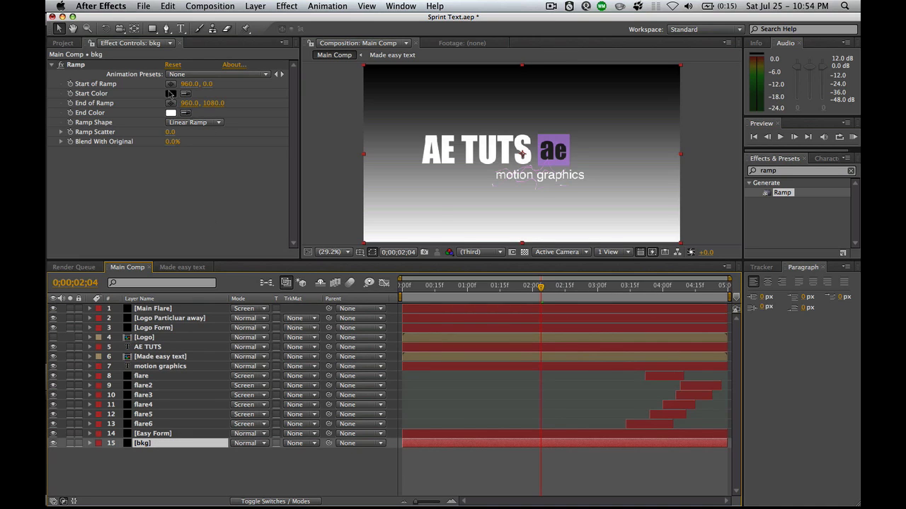
Make the bkg layer's Ramp a Radial Ramp with a very dark red End Color of about 2C0B0B.
{"action": "left_click", "coordinate": [210, 123]}
{"action": "left_click", "coordinate": [207, 133]}
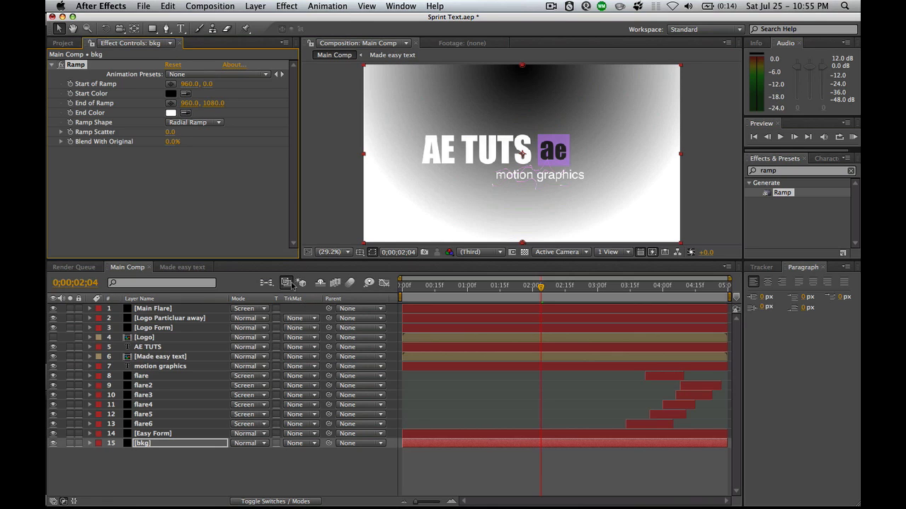
{"action": "left_click", "coordinate": [170, 113]}
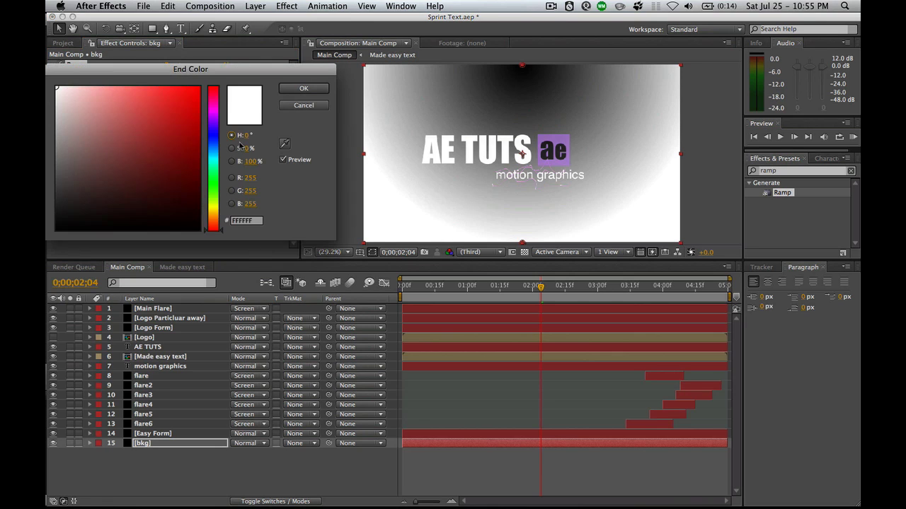
{"action": "left_click_drag", "start_coordinate": [179, 193], "coordinate": [162, 206]}
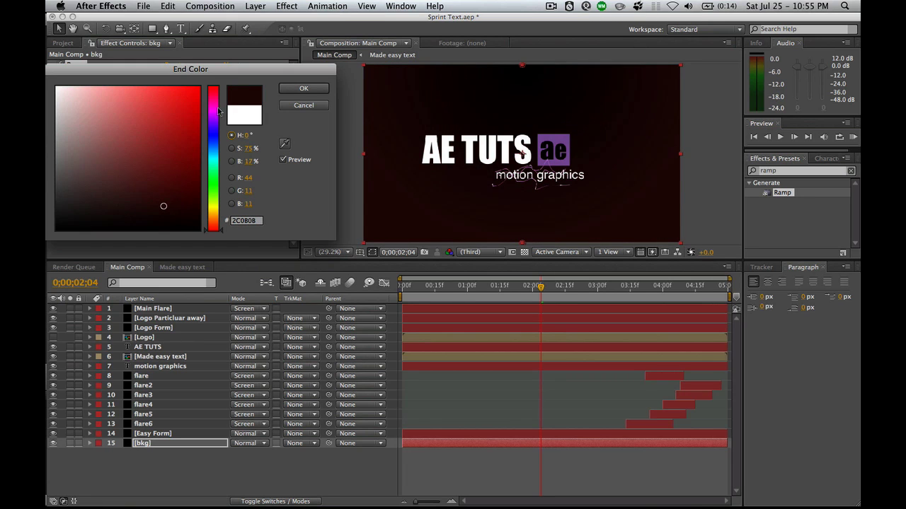
{"action": "left_click", "coordinate": [312, 93]}
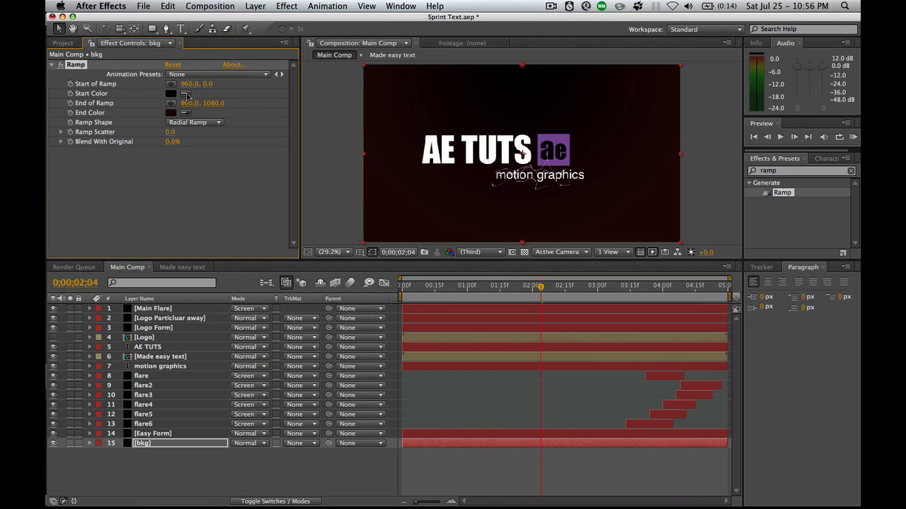
{"action": "key", "text": "super+z"}
Place the ramp's start outside the frame at about 1698, -607 and its end at about 174, 1530.
{"action": "left_click_drag", "start_coordinate": [521, 65], "coordinate": [662, 61]}
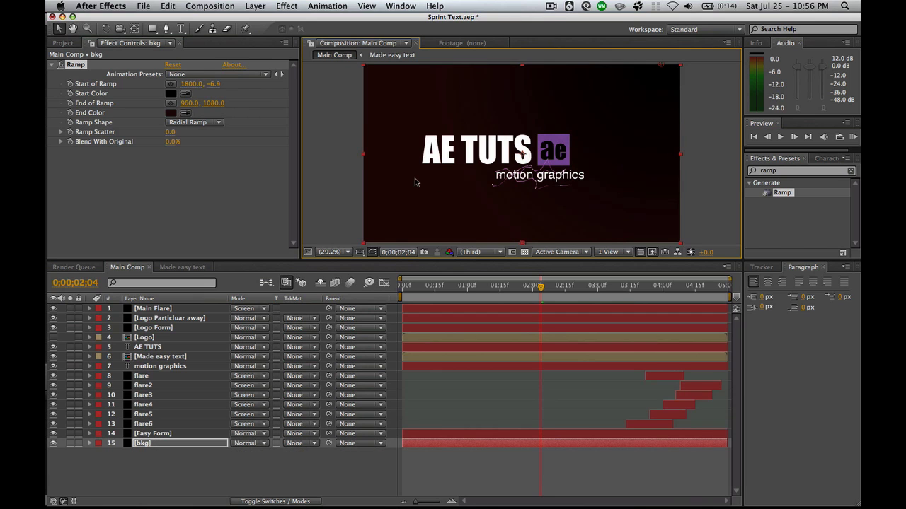
{"action": "key", "text": "super+minus"}
{"action": "left_click_drag", "start_coordinate": [521, 206], "coordinate": [453, 246]}
{"action": "left_click_drag", "start_coordinate": [603, 106], "coordinate": [595, 48]}
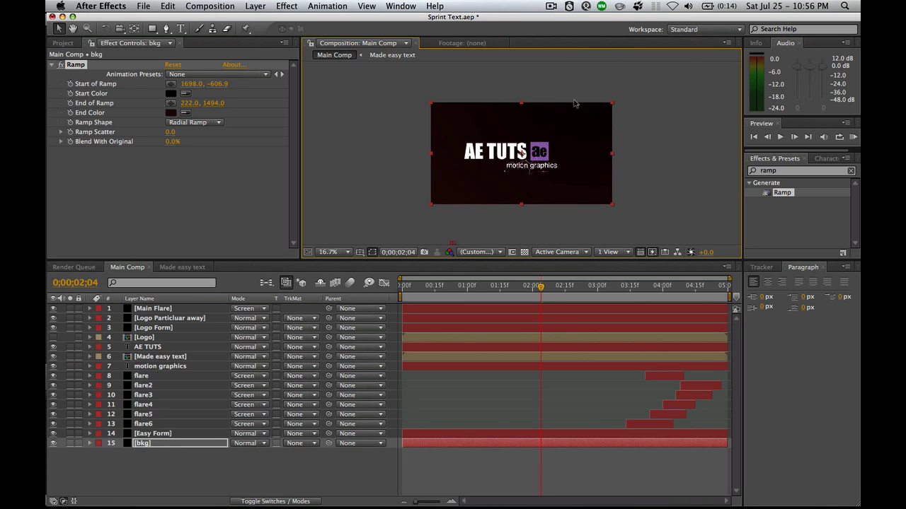
{"action": "left_click_drag", "start_coordinate": [453, 244], "coordinate": [447, 247]}
{"action": "key", "text": "alt+slash"}
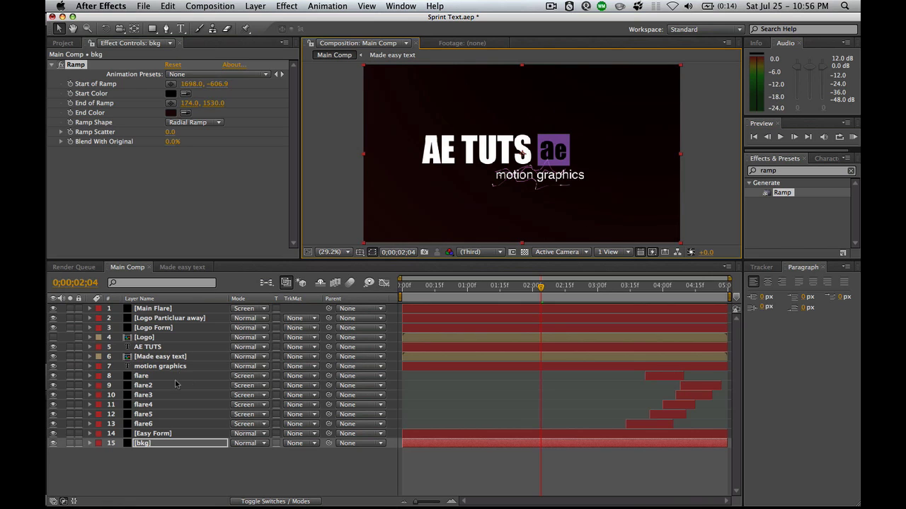
Go to 0;00;03;06 and start Opacity keyframing on the Easy Form layer.
{"action": "key", "text": "super+Up"}
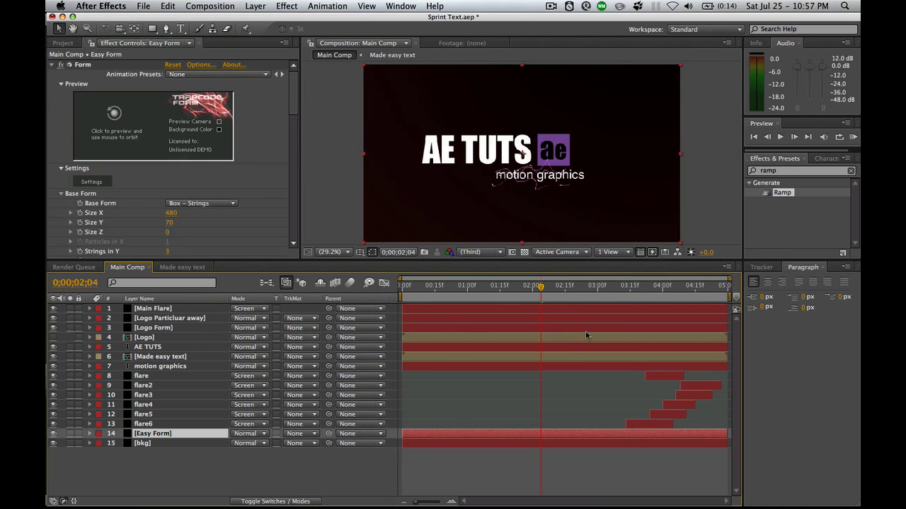
{"action": "left_click", "coordinate": [630, 287]}
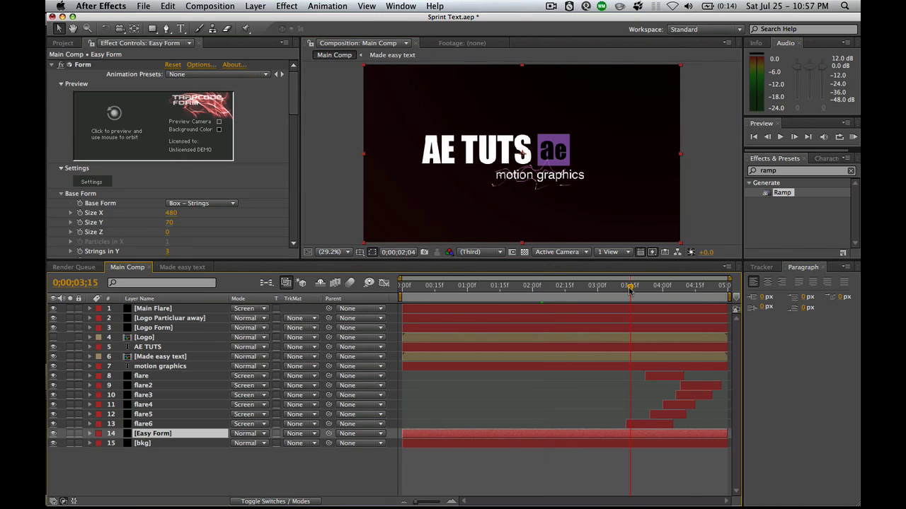
{"action": "left_click", "coordinate": [603, 288]}
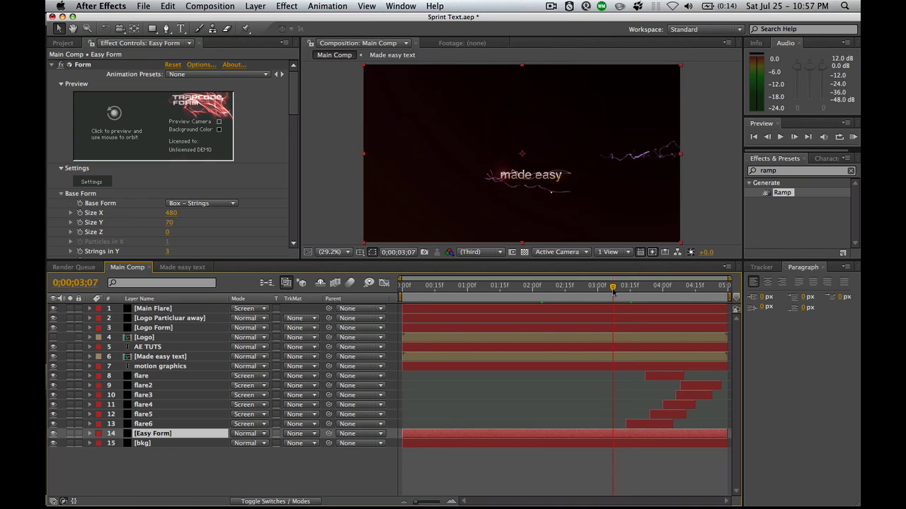
{"action": "left_click", "coordinate": [601, 288]}
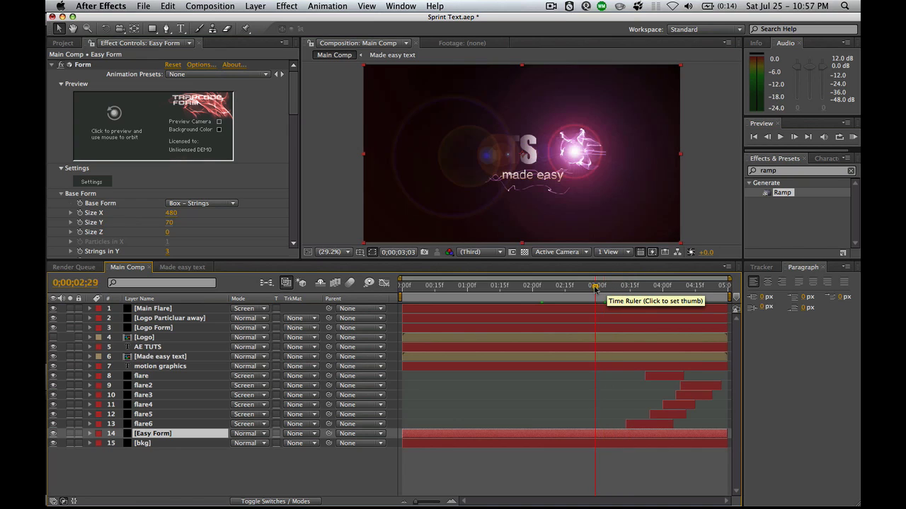
{"action": "left_click", "coordinate": [610, 288]}
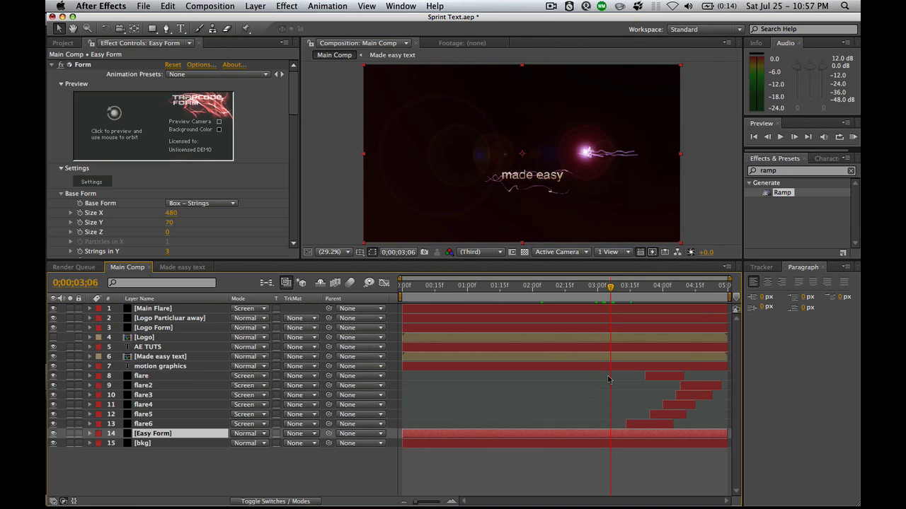
{"action": "key", "text": "t"}
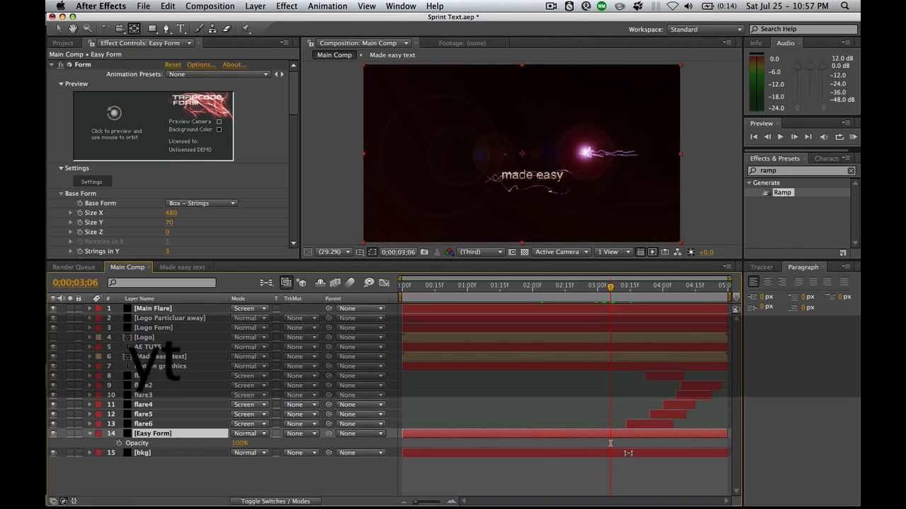
{"action": "left_click", "coordinate": [119, 443]}
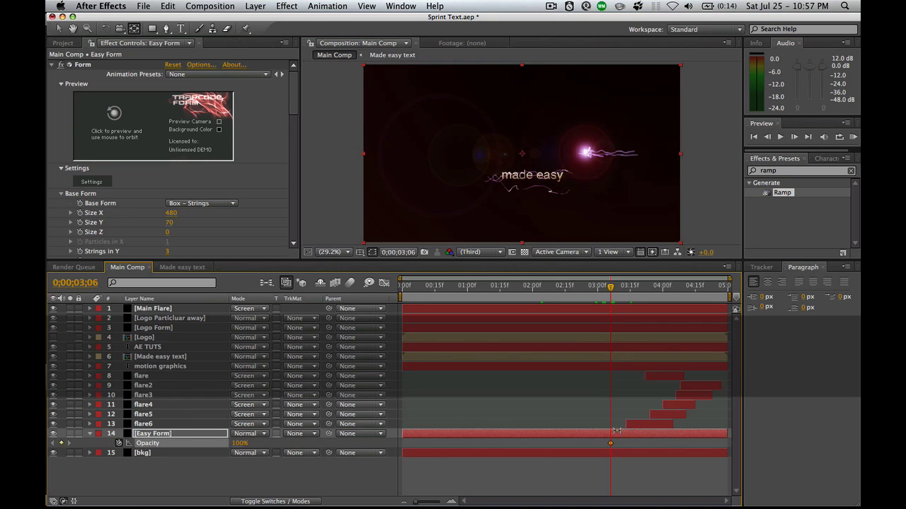
Shift Easy Form's Opacity keyframe to 0;00;03;12 and key its Opacity at 0% at 0;00;03;03.
{"action": "left_click", "coordinate": [605, 290]}
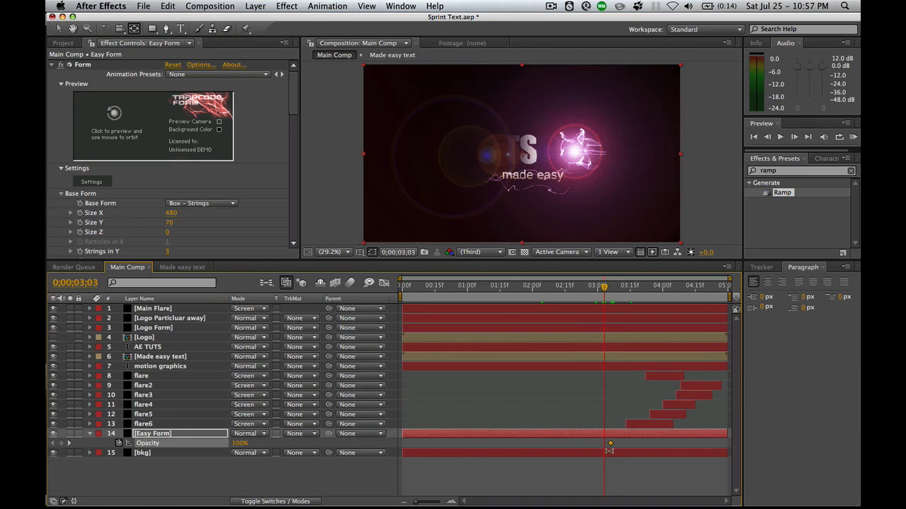
{"action": "left_click_drag", "start_coordinate": [612, 447], "coordinate": [624, 446]}
{"action": "left_click", "coordinate": [240, 443]}
{"action": "type", "text": "0"}
{"action": "key", "text": "Return"}
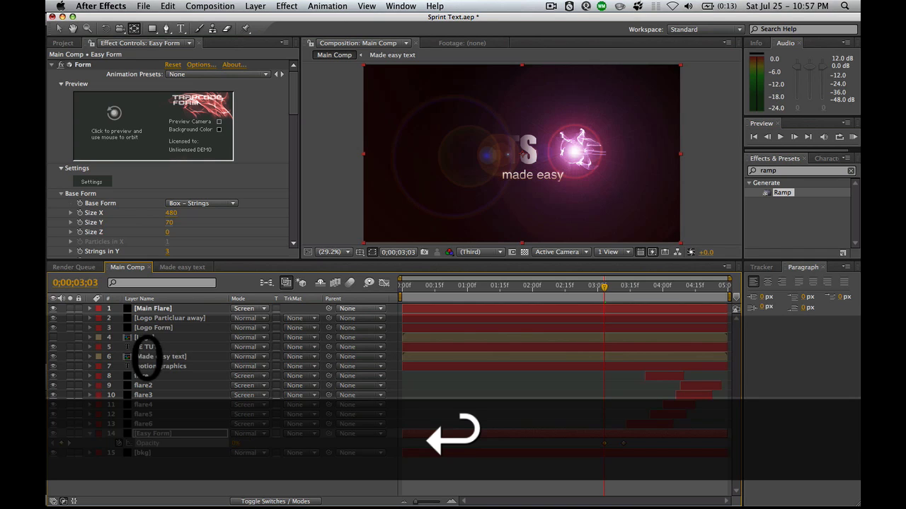
Set Easy Form's Opacity keyframe at 0;00;03;12 to 50%.
{"action": "left_click", "coordinate": [620, 285]}
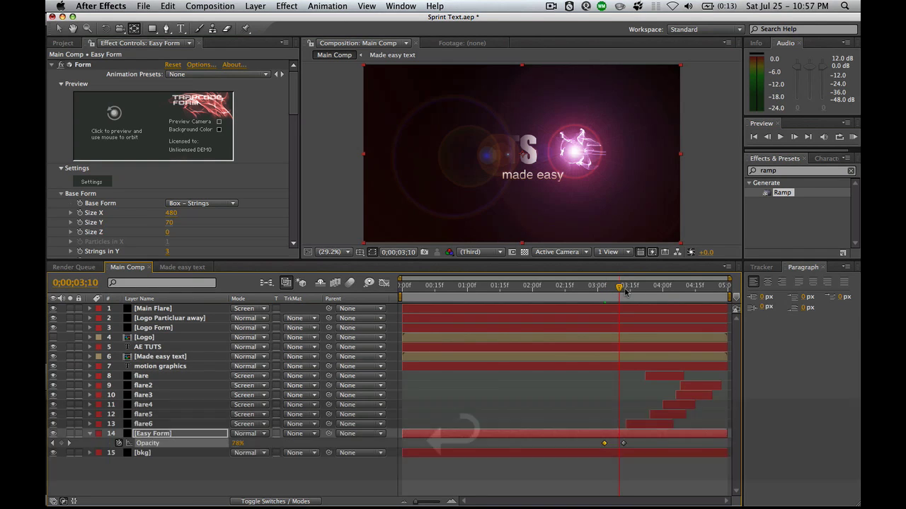
{"action": "key", "text": "k"}
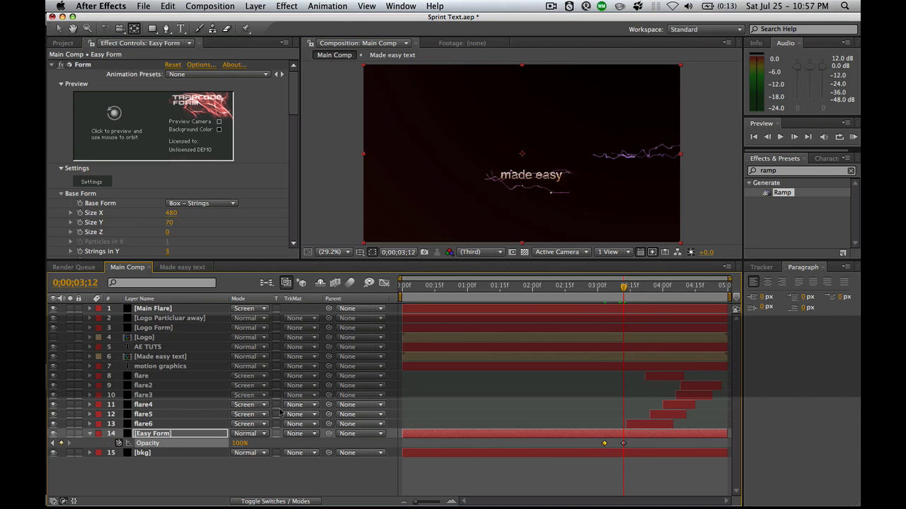
{"action": "left_click", "coordinate": [239, 444]}
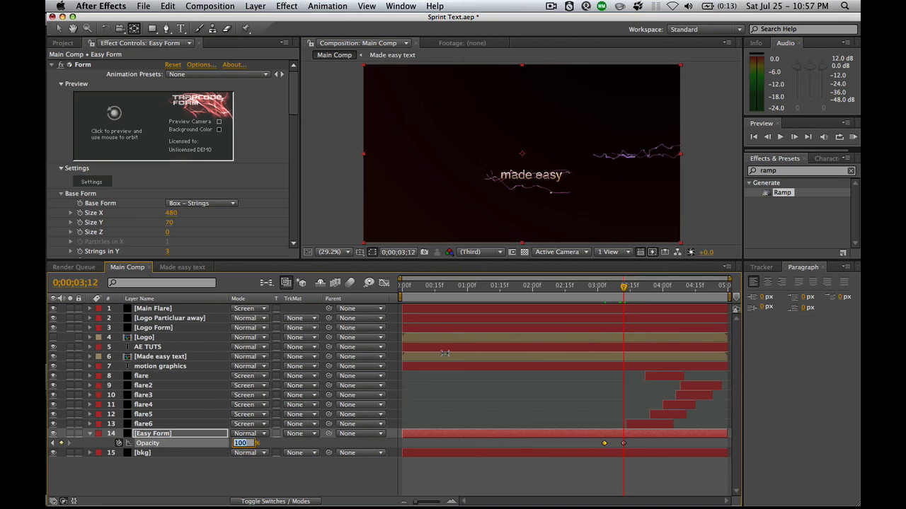
{"action": "type", "text": "50"}
{"action": "key", "text": "Return"}
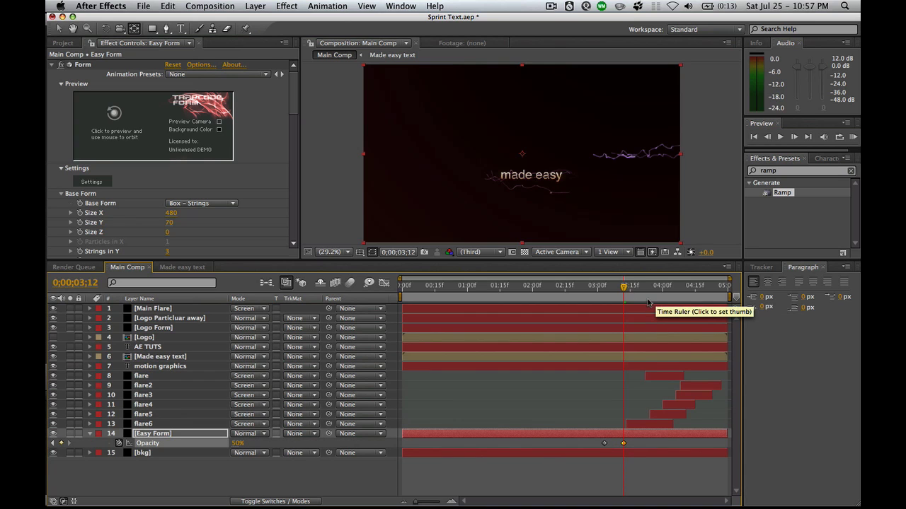
Set the motion graphics layer's second Opacity keyframe at 0;00;03;01 to 0% and collapse the layer's keyframed properties.
{"action": "left_click", "coordinate": [636, 291]}
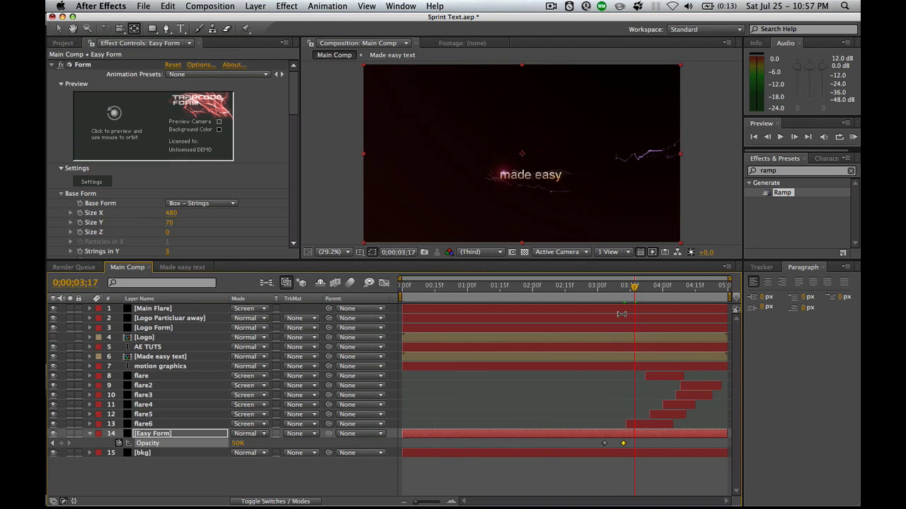
{"action": "left_click", "coordinate": [608, 292]}
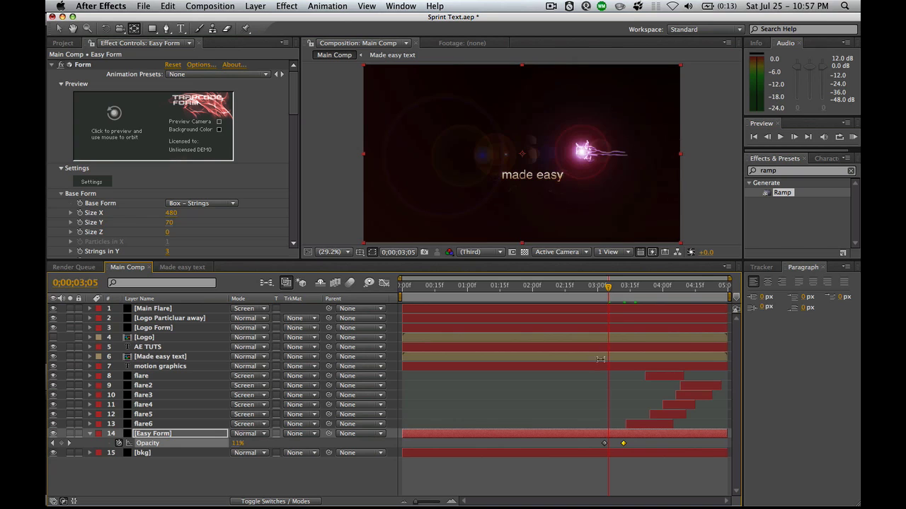
{"action": "left_click", "coordinate": [621, 366]}
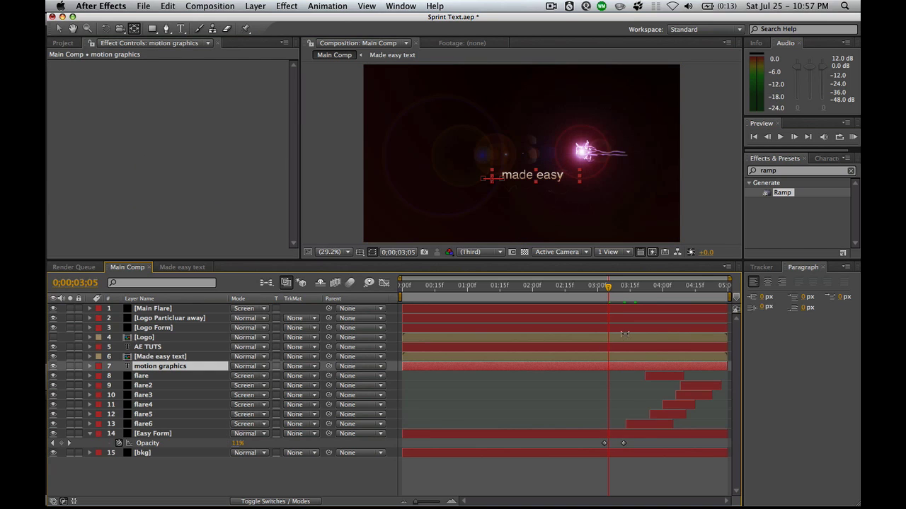
{"action": "key", "text": "u"}
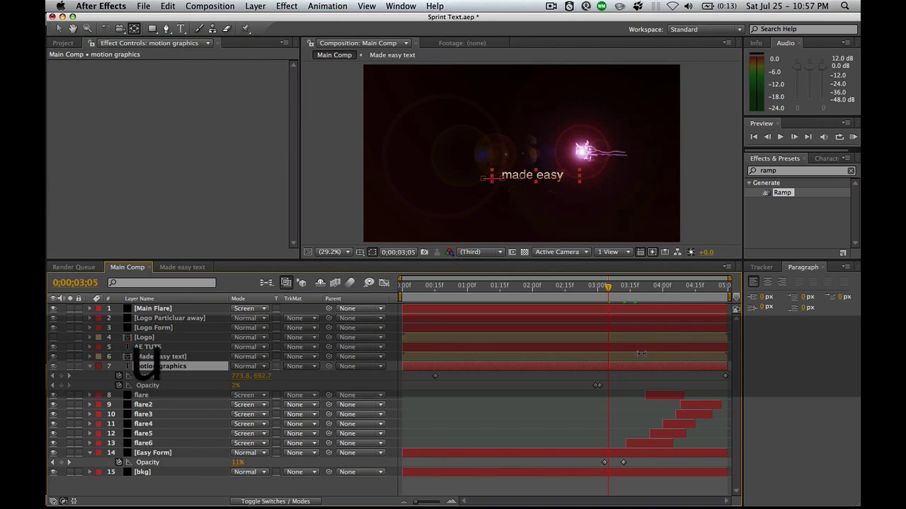
{"action": "key", "text": "j"}
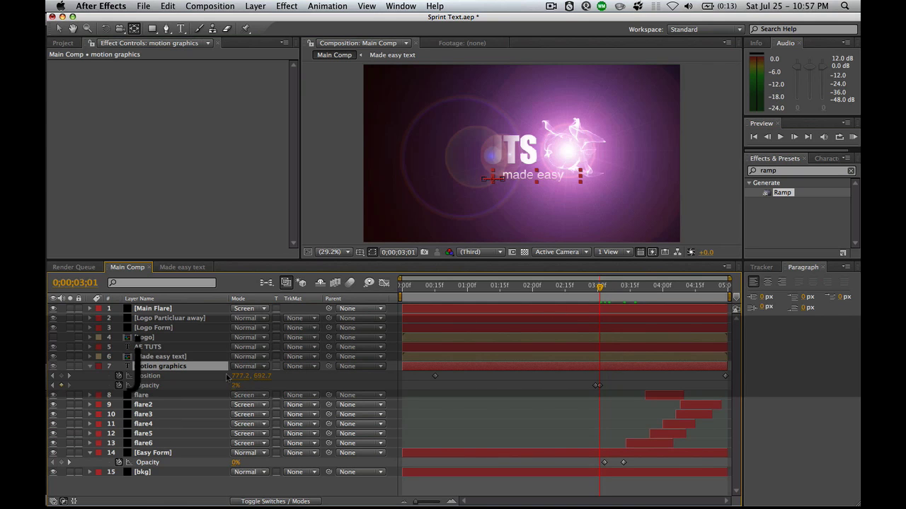
{"action": "left_click", "coordinate": [237, 385]}
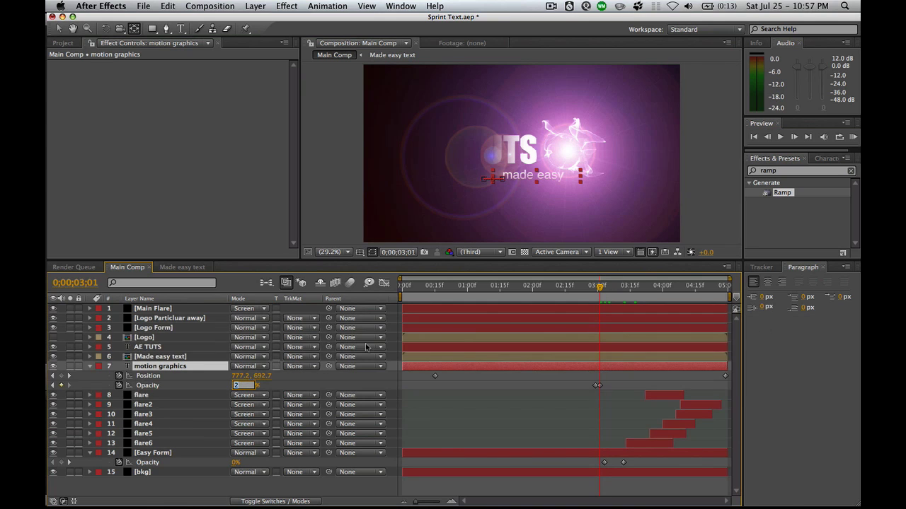
{"action": "type", "text": "0"}
{"action": "key", "text": "Return"}
{"action": "left_click", "coordinate": [627, 385]}
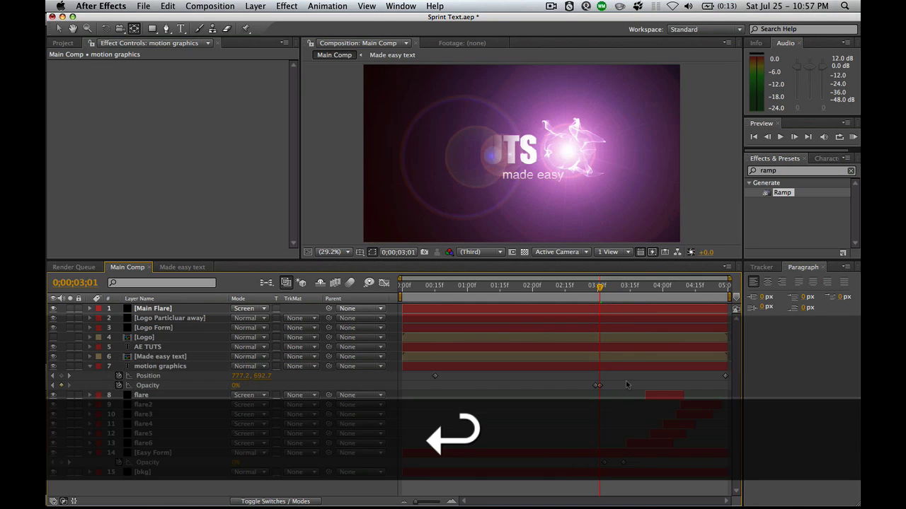
{"action": "left_click", "coordinate": [637, 368]}
{"action": "key", "text": "u"}
At 0;00;03;16, change the birth color in Logo Particluar away's Aux System Color over Life gradient to light pink.
{"action": "left_click", "coordinate": [632, 288]}
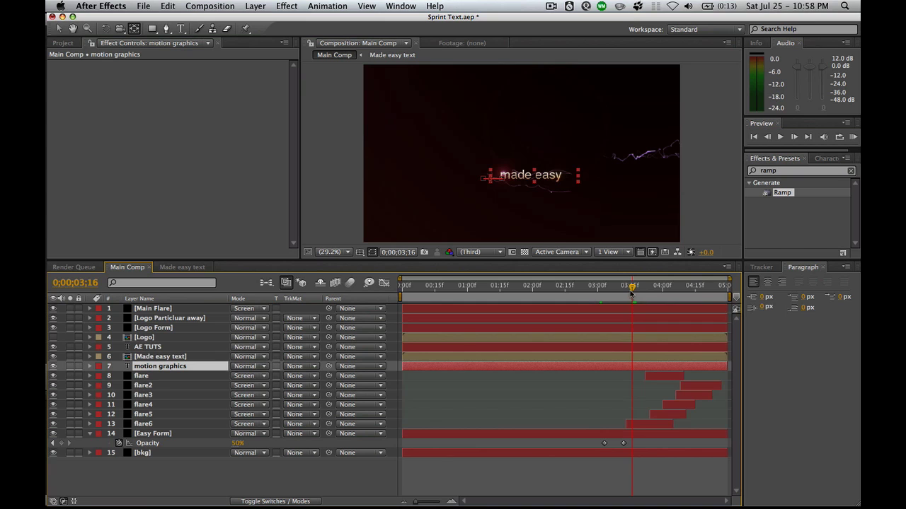
{"action": "left_click", "coordinate": [668, 321]}
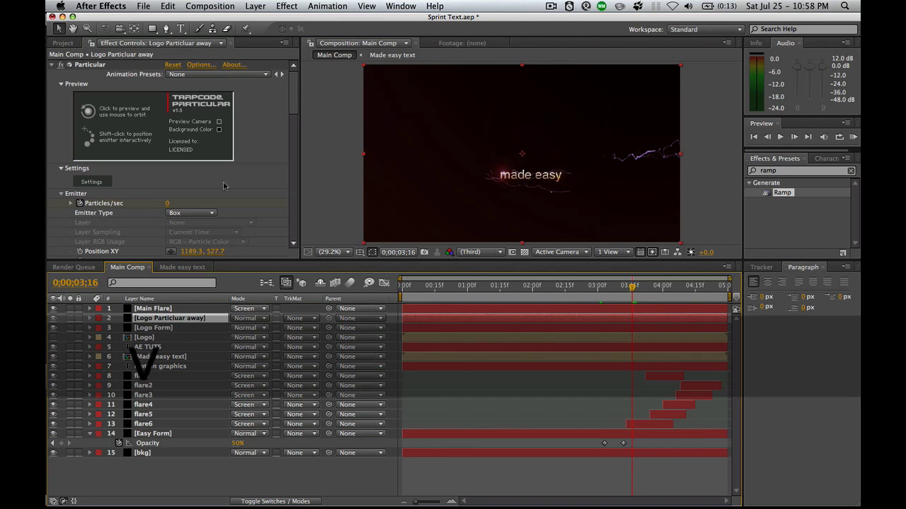
{"action": "left_click_drag", "start_coordinate": [290, 104], "coordinate": [298, 241]}
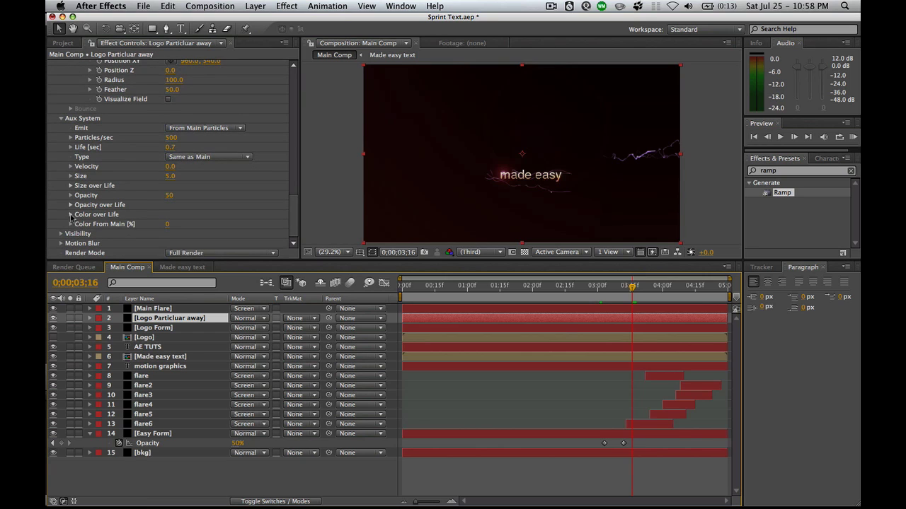
{"action": "left_click", "coordinate": [70, 215]}
{"action": "double_click", "coordinate": [101, 243]}
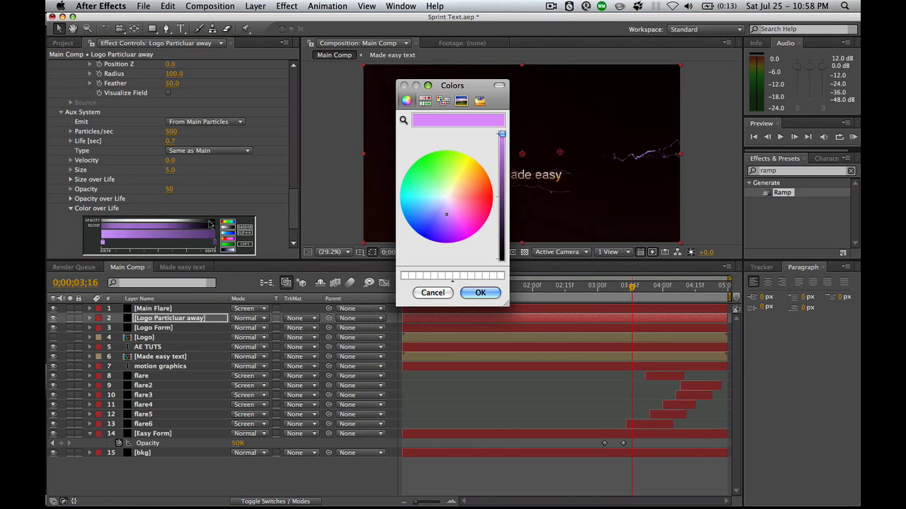
{"action": "mouse_move", "coordinate": [454, 218]}
{"action": "left_mouse_down"}
{"action": "mouse_move", "coordinate": [458, 206]}
{"action": "mouse_move", "coordinate": [450, 206]}
{"action": "left_mouse_up"}
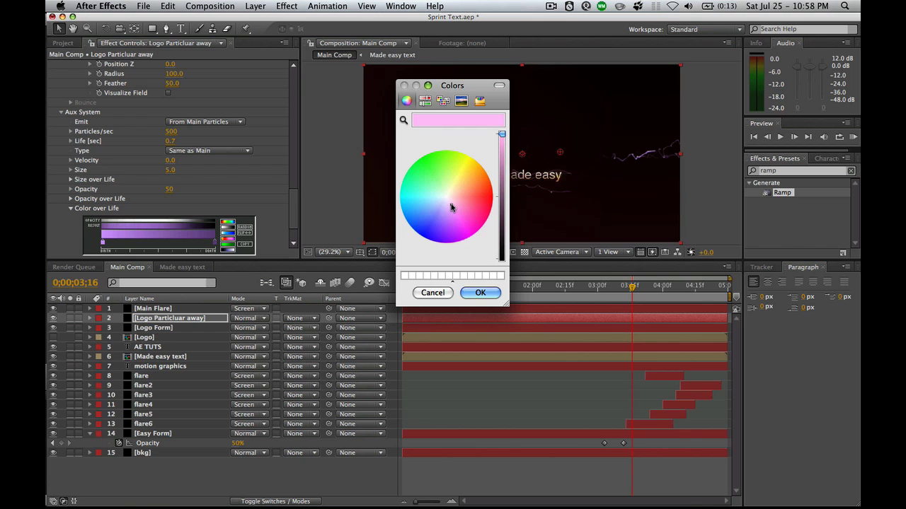
{"action": "left_click", "coordinate": [479, 293]}
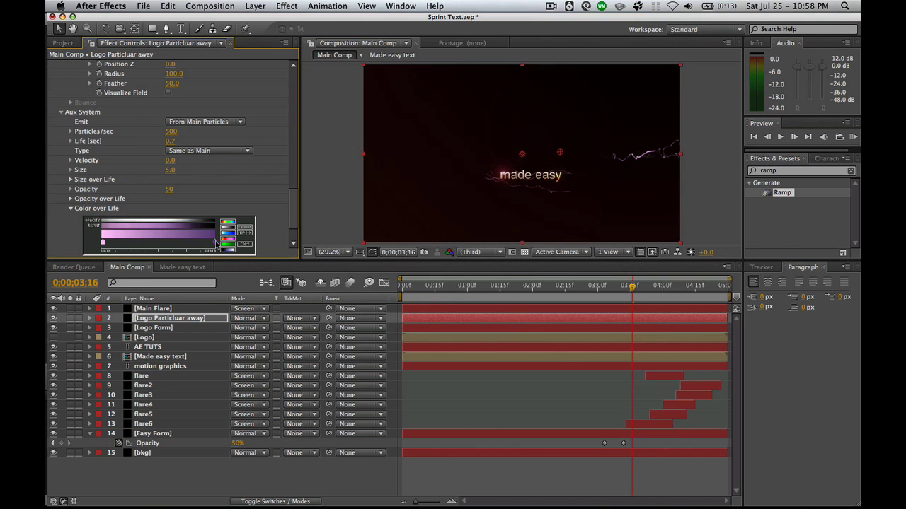
Change the death color of the same Color over Life gradient to a brighter, muted pinkish purple.
{"action": "double_click", "coordinate": [216, 243]}
{"action": "left_click", "coordinate": [447, 210]}
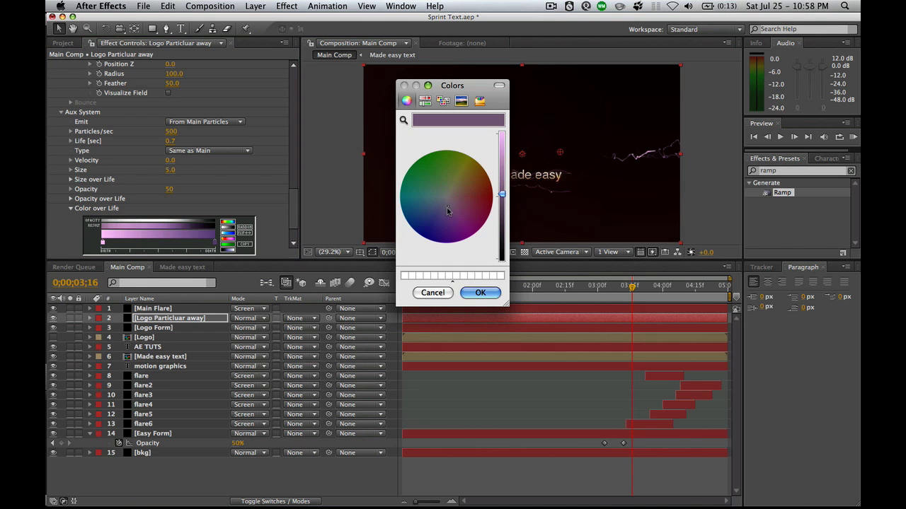
{"action": "left_click_drag", "start_coordinate": [501, 194], "coordinate": [501, 171]}
{"action": "left_click", "coordinate": [451, 207]}
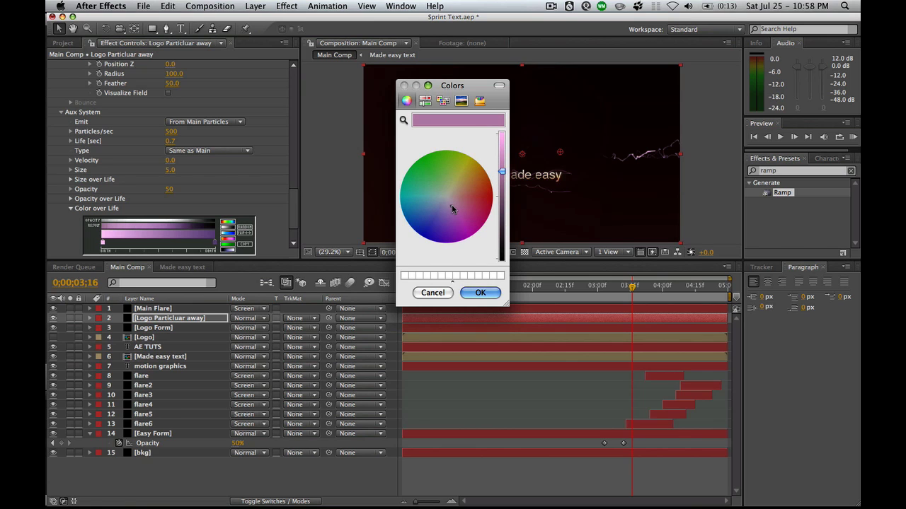
{"action": "left_click", "coordinate": [476, 293]}
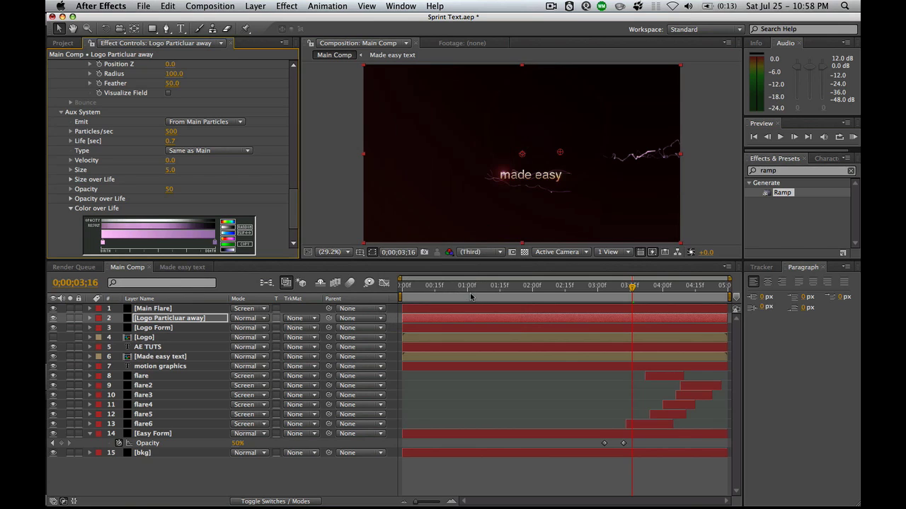
Go to 0;00;03;06, collapse the Particular effect and set the Logo Particluar away layer's Opacity to 60%.
{"action": "left_click_drag", "start_coordinate": [629, 288], "coordinate": [611, 290]}
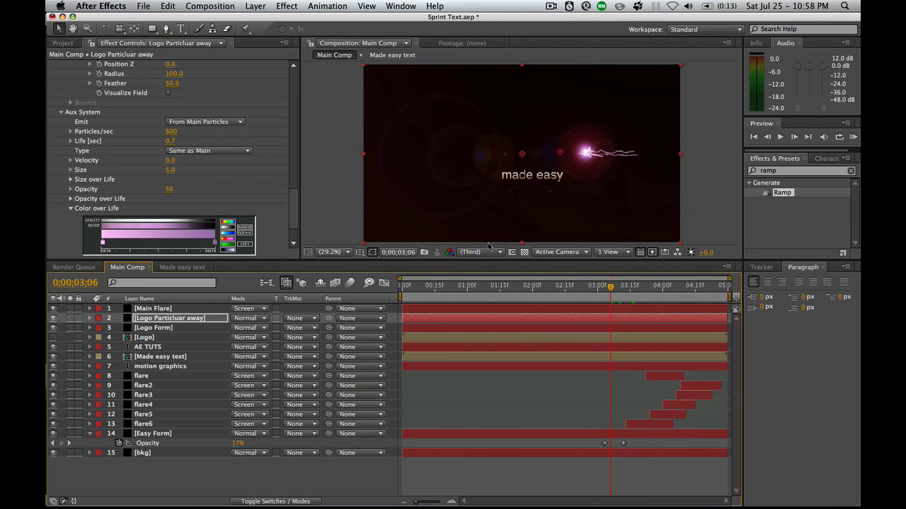
{"action": "scroll", "coordinate": [177, 142], "scroll_direction": "up", "scroll_amount": 15}
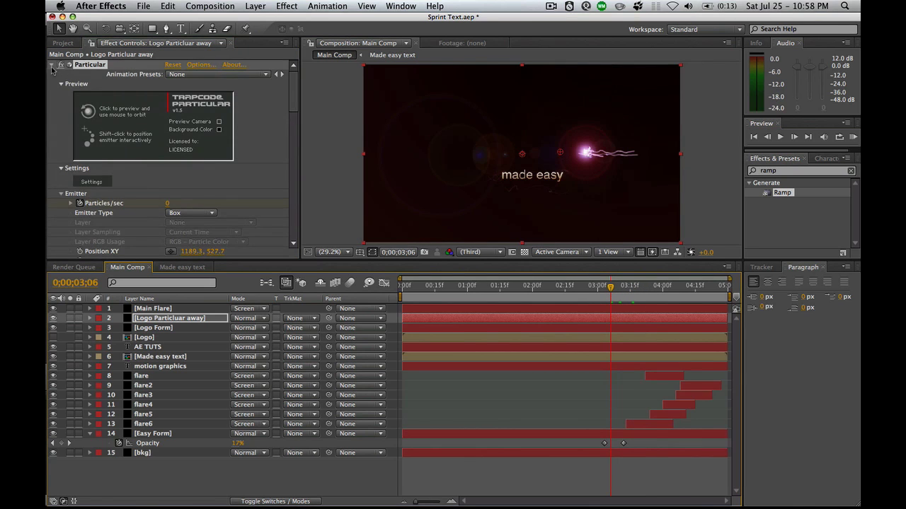
{"action": "left_click", "coordinate": [51, 65]}
{"action": "key", "text": "t"}
{"action": "left_click", "coordinate": [241, 328]}
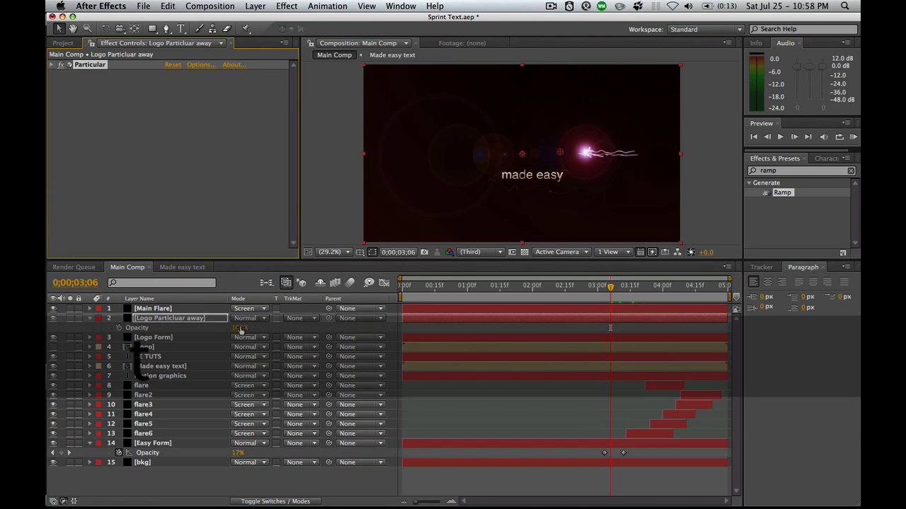
{"action": "type", "text": "60"}
{"action": "key", "text": "Return"}
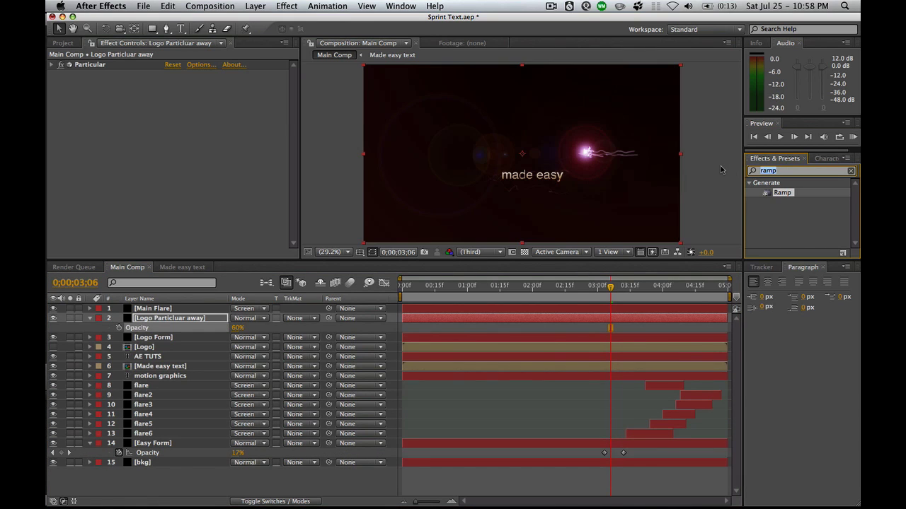
Find the Fast Blur effect and apply it to the Logo Particluar away layer.
{"action": "type", "text": "fast bl"}
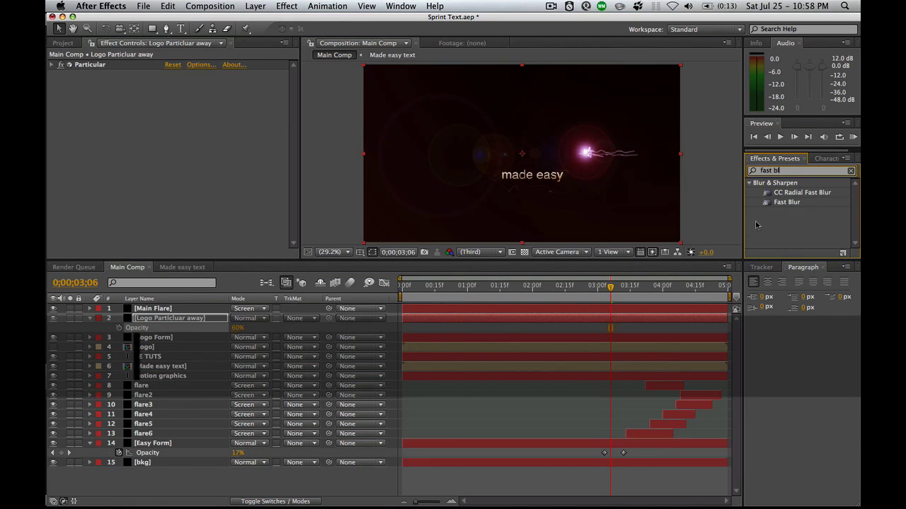
{"action": "left_click", "coordinate": [787, 203]}
{"action": "double_click", "coordinate": [787, 202]}
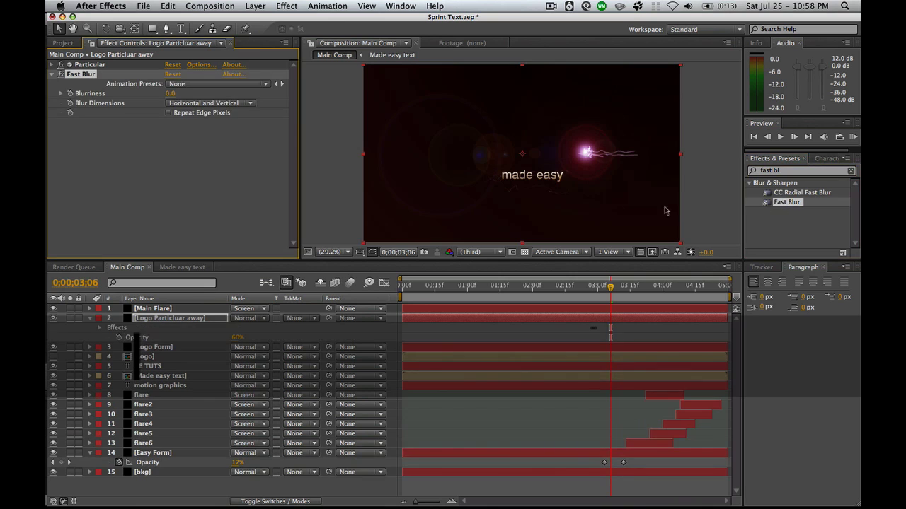
Set the Logo Particluar away layer's Fast Blur Blurriness to 2, and apply Fast Blur with Blurriness 2 to the Easy Form layer.
{"action": "type", "text": "2"}
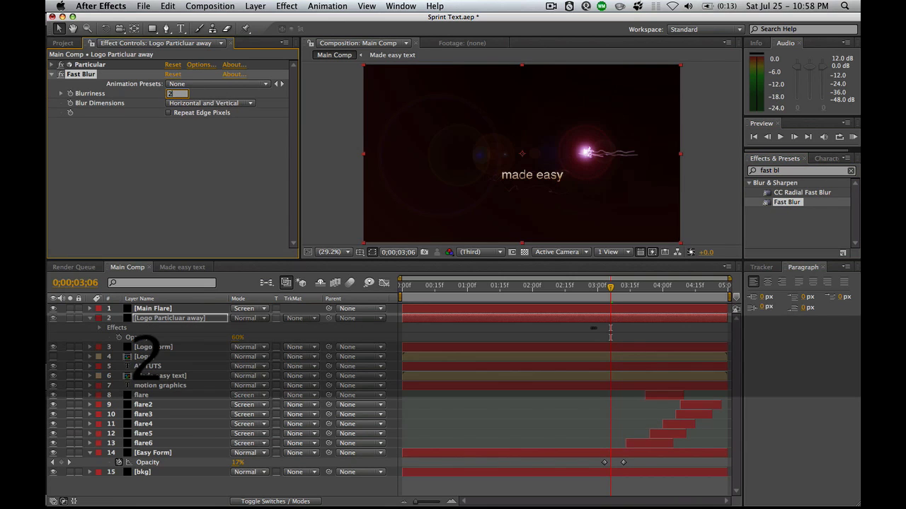
{"action": "key", "text": "Return"}
{"action": "left_click", "coordinate": [763, 205]}
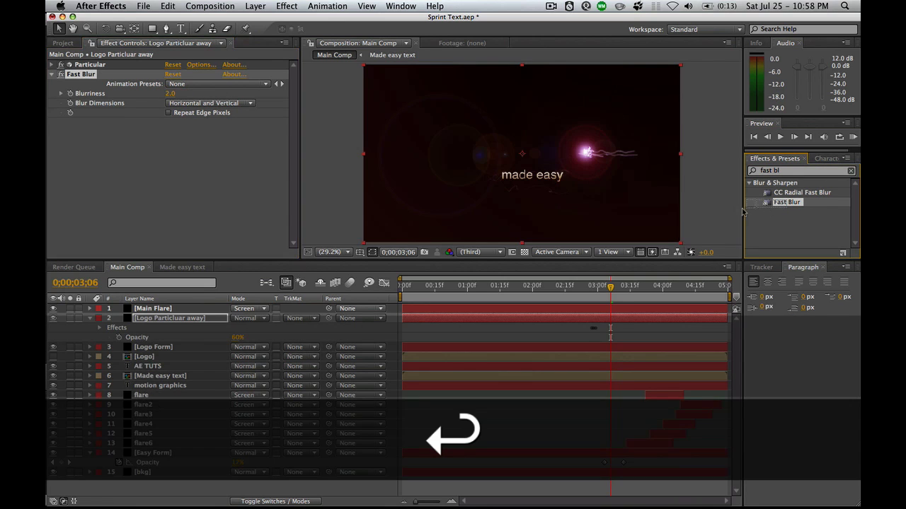
{"action": "left_click_drag", "start_coordinate": [169, 456], "coordinate": [170, 454]}
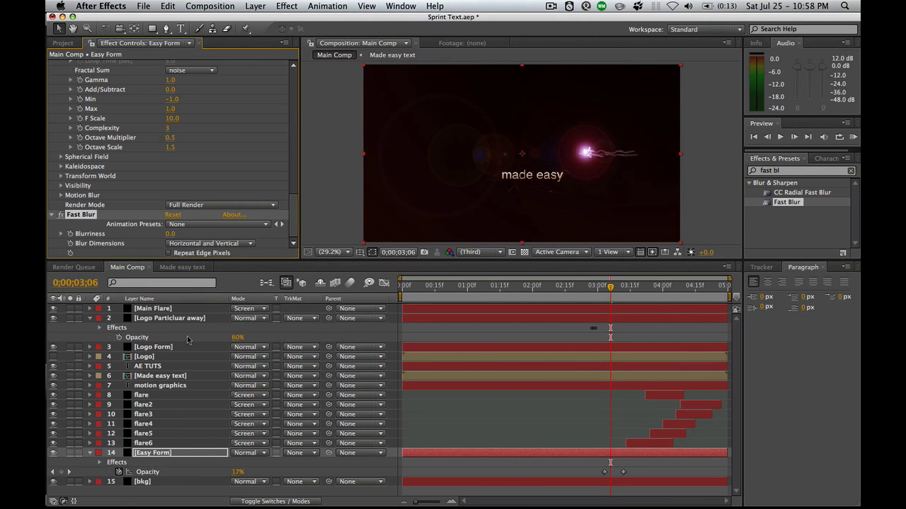
{"action": "left_click", "coordinate": [174, 232]}
{"action": "type", "text": "2"}
{"action": "key", "text": "Return"}
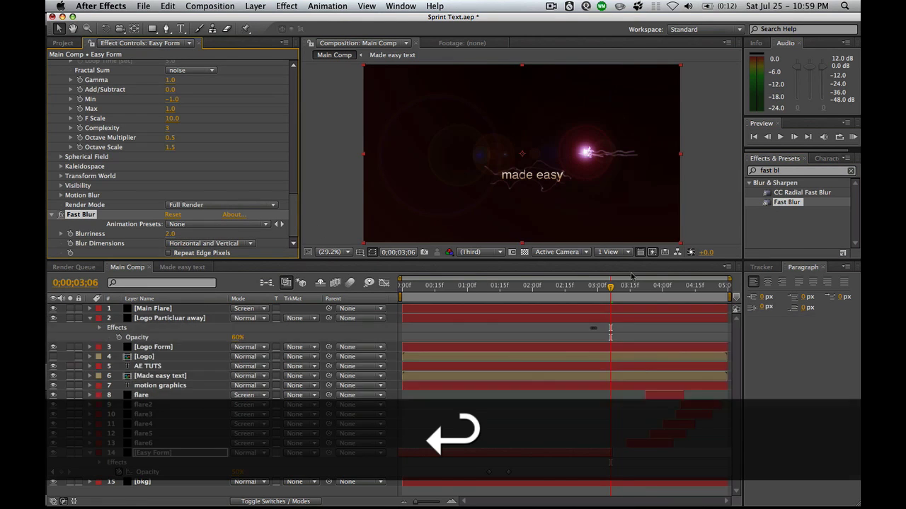
Duplicate the Easy Form layer and set the upper copy's Opacity to 20% at 0;00;03;06.
{"action": "left_click", "coordinate": [194, 463]}
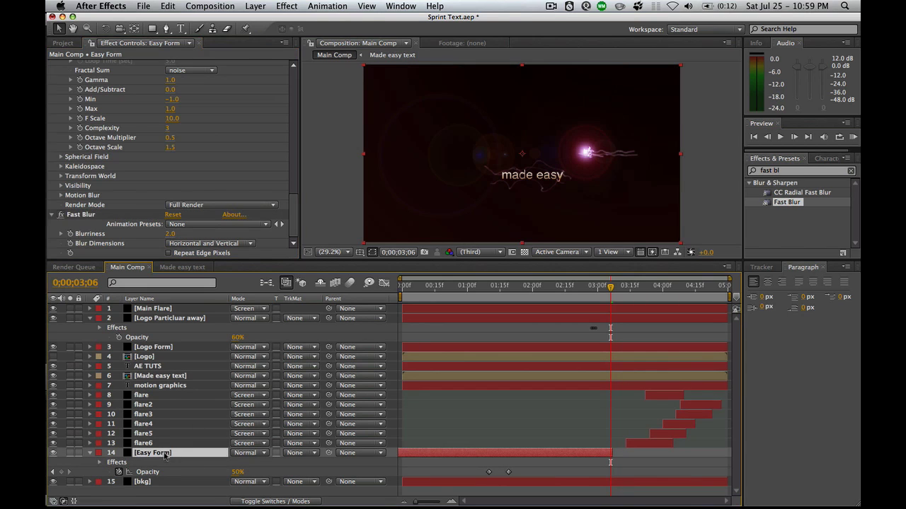
{"action": "key", "text": "super+d"}
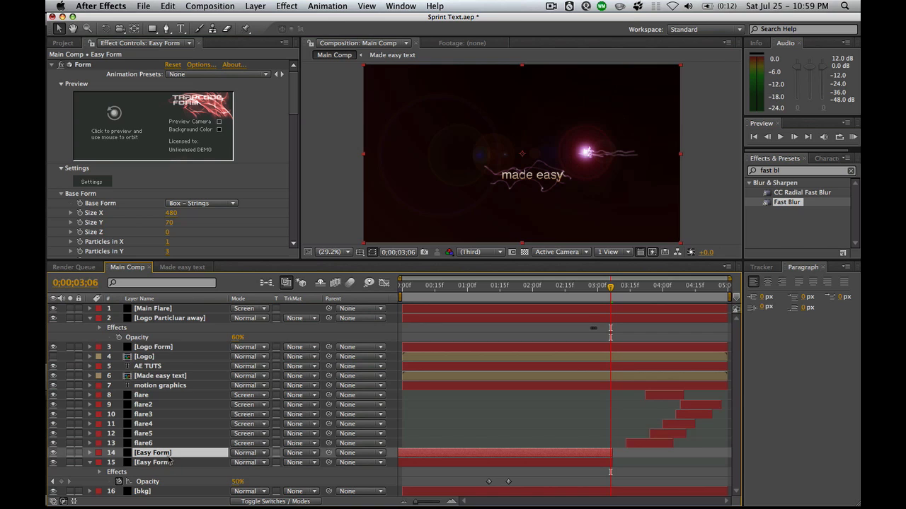
{"action": "key", "text": "t"}
{"action": "left_click", "coordinate": [238, 462]}
{"action": "type", "text": "20"}
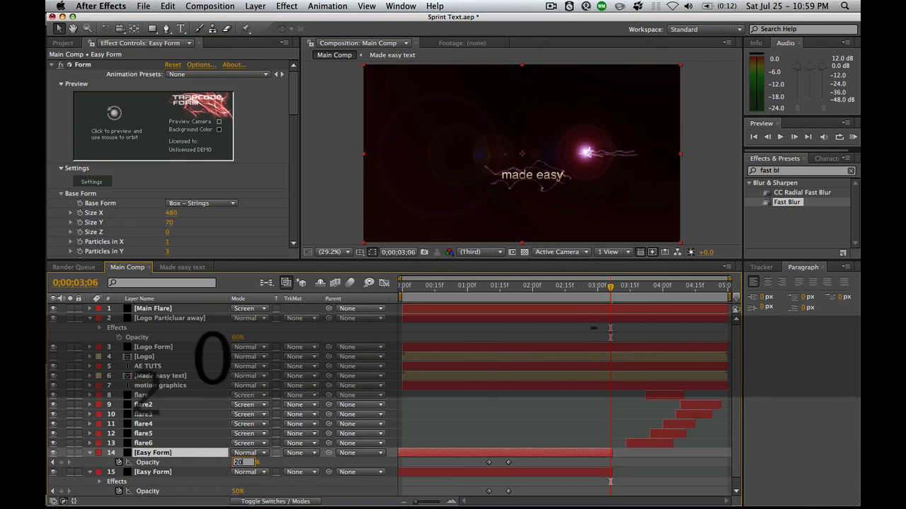
{"action": "key", "text": "Return"}
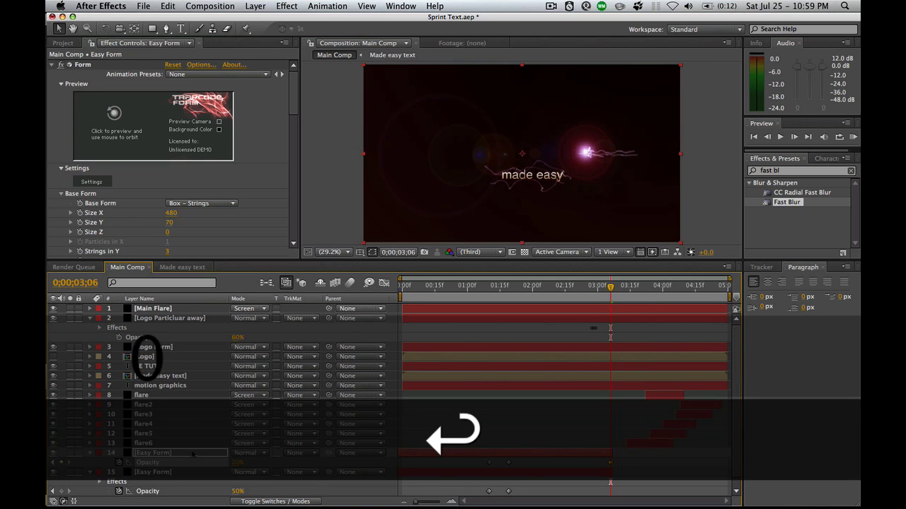
For the upper Easy Form copy, set the Fractal Field's Offset Evolution to 84 and the Fast Blur Blurriness to 6.
{"action": "key", "text": "s"}
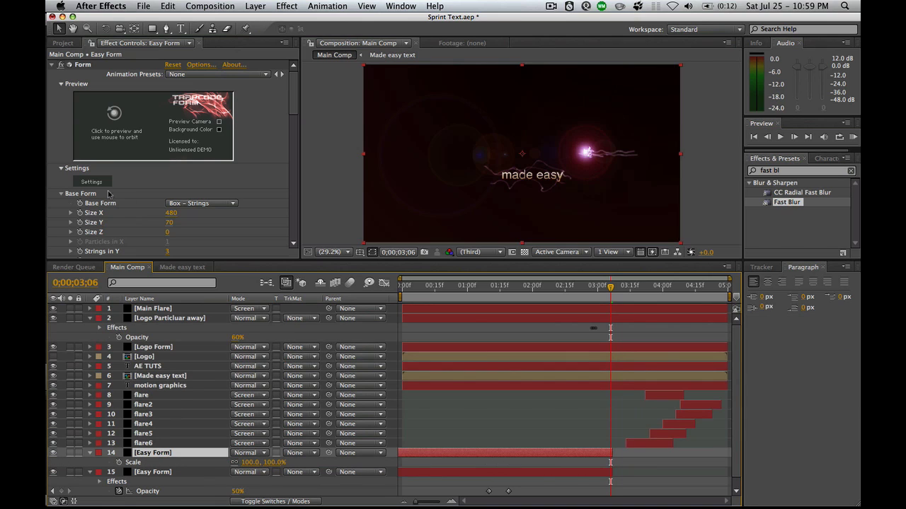
{"action": "scroll", "coordinate": [262, 224], "scroll_direction": "down", "scroll_amount": 5}
{"action": "left_click_drag", "start_coordinate": [263, 259], "coordinate": [263, 337]}
{"action": "left_click_drag", "start_coordinate": [296, 155], "coordinate": [288, 244]}
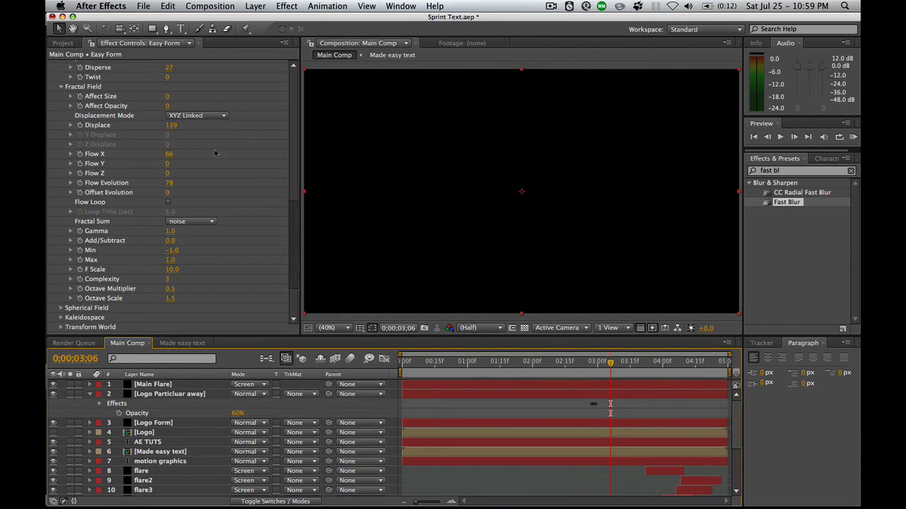
{"action": "left_click", "coordinate": [172, 194]}
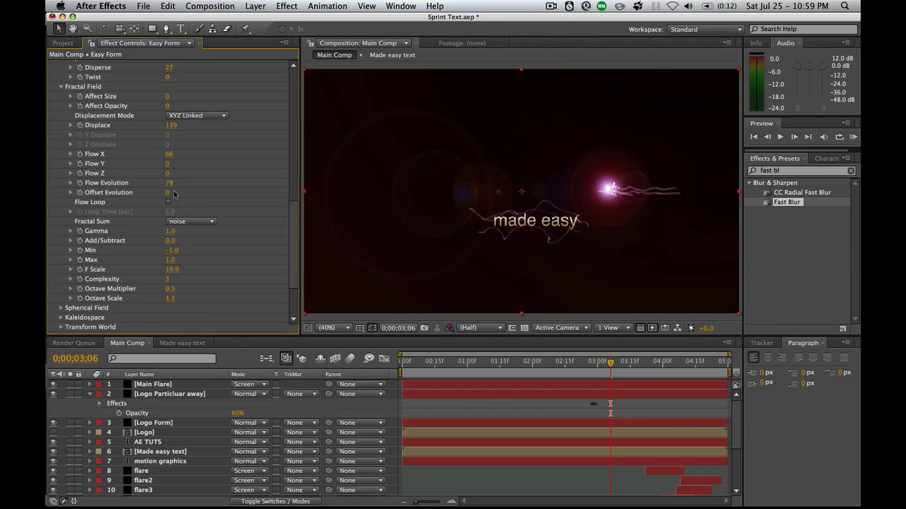
{"action": "left_click_drag", "start_coordinate": [168, 192], "coordinate": [196, 192]}
{"action": "left_click_drag", "start_coordinate": [292, 223], "coordinate": [292, 248]}
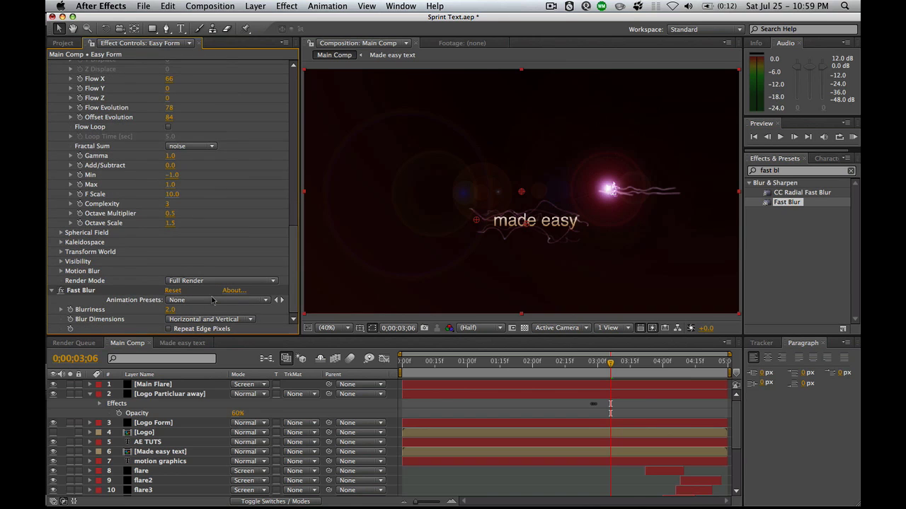
{"action": "left_click_drag", "start_coordinate": [176, 309], "coordinate": [183, 308]}
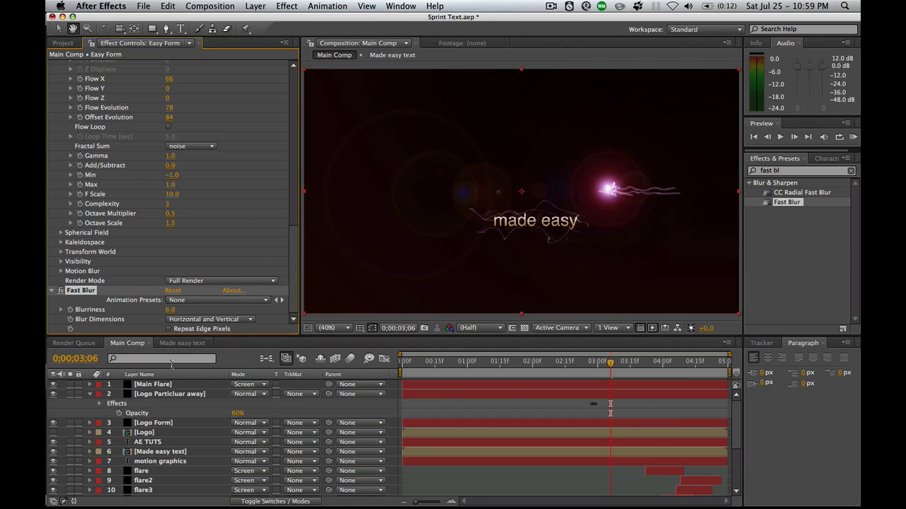
Lower the upper Easy Form copy's Opacity to 12% at 0;00;03;06.
{"action": "key", "text": "s"}
{"action": "scroll", "coordinate": [204, 352], "scroll_direction": "down", "scroll_amount": 1}
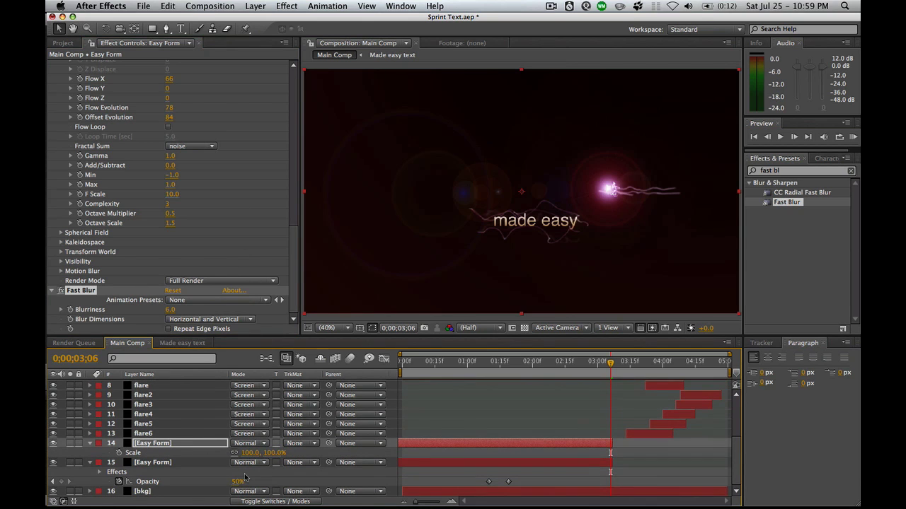
{"action": "left_click", "coordinate": [200, 445]}
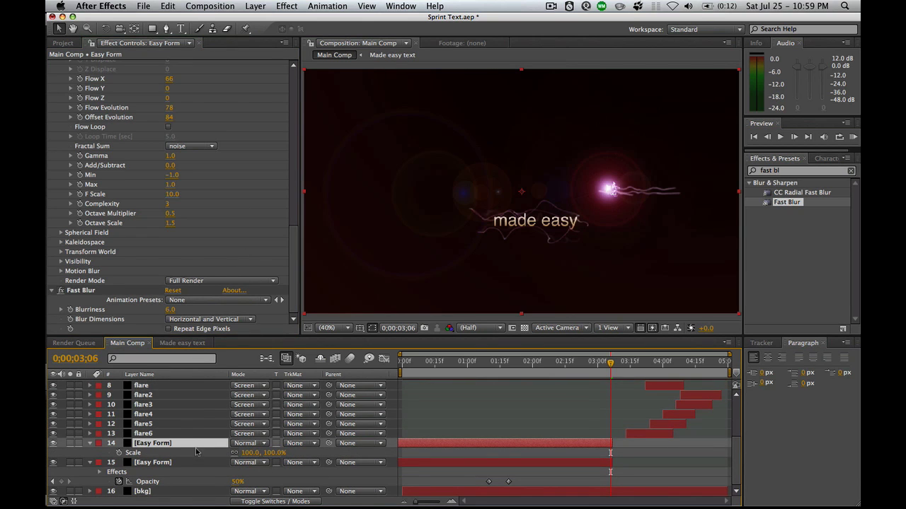
{"action": "key", "text": "t"}
{"action": "left_click_drag", "start_coordinate": [241, 453], "coordinate": [235, 453]}
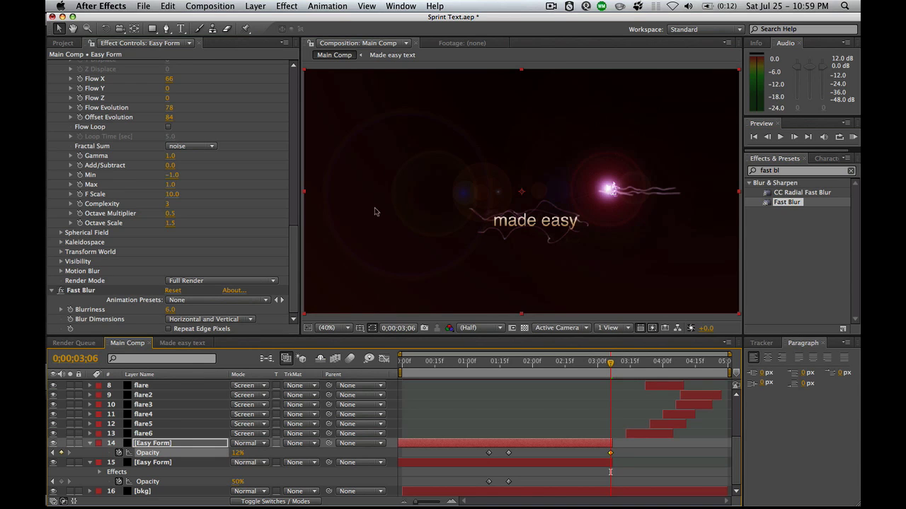
{"action": "left_click", "coordinate": [239, 453]}
{"action": "key", "text": "super+z"}
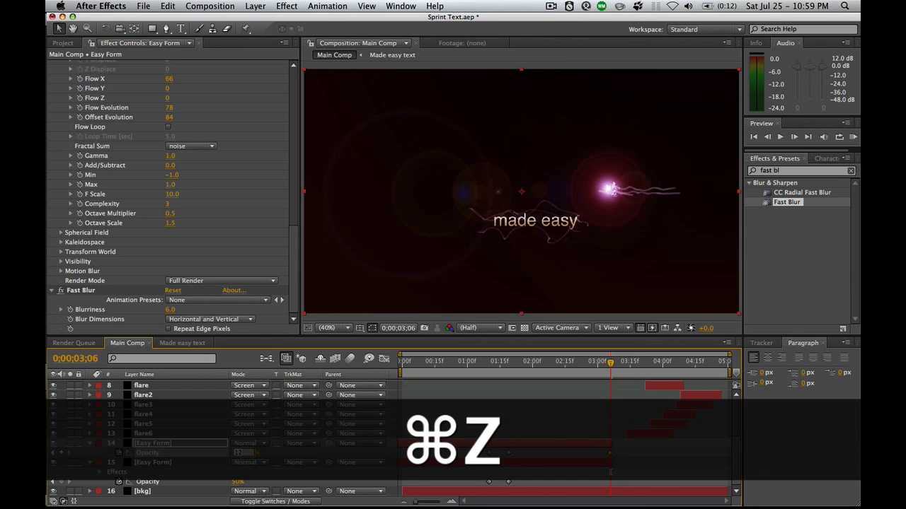
{"action": "key", "text": "Return"}
Duplicate the Logo Particluar away layer and set the lower copy's Opacity to 15%.
{"action": "scroll", "coordinate": [243, 396], "scroll_direction": "up", "scroll_amount": 4}
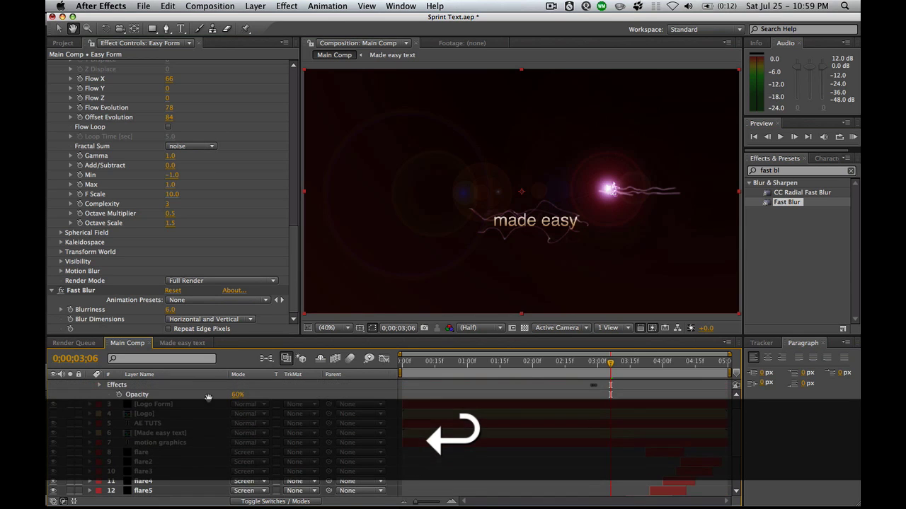
{"action": "scroll", "coordinate": [243, 396], "scroll_direction": "up", "scroll_amount": 2}
{"action": "left_click", "coordinate": [181, 394]}
{"action": "key", "text": "super+d"}
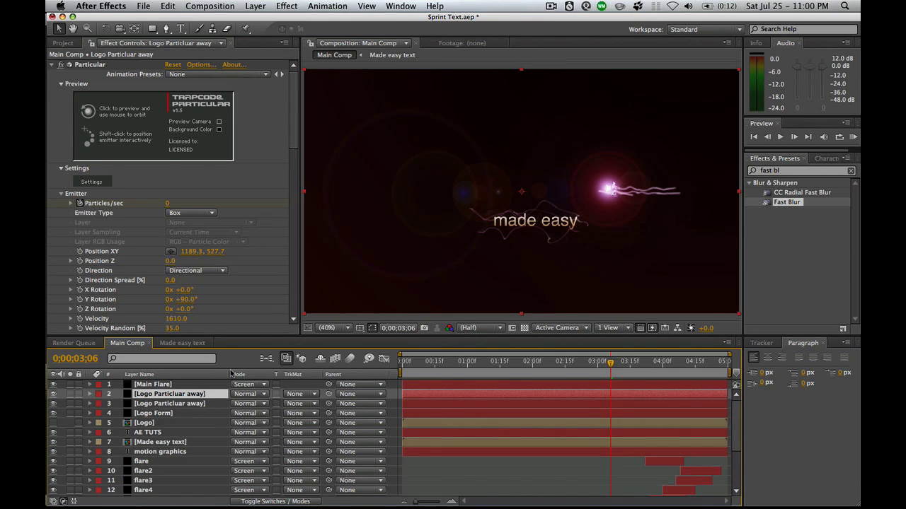
{"action": "left_click", "coordinate": [200, 404]}
{"action": "key", "text": "t"}
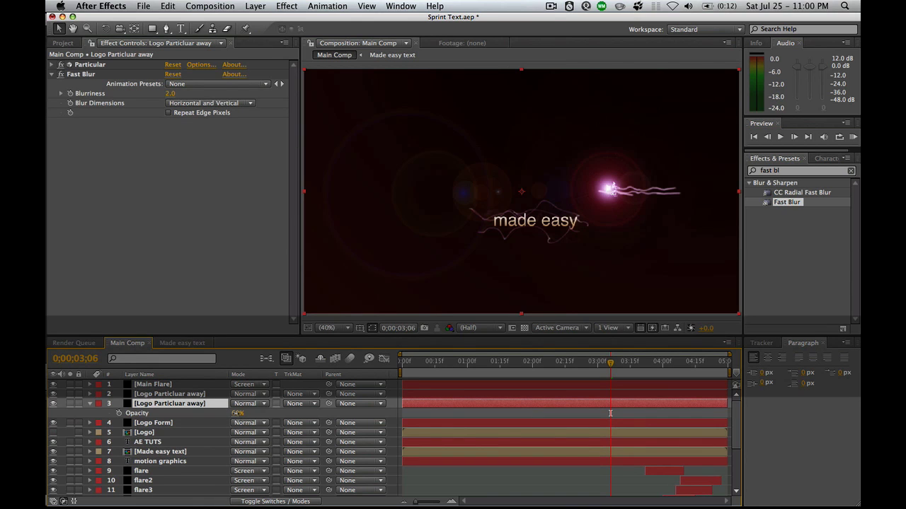
{"action": "left_click", "coordinate": [216, 413]}
{"action": "left_click_drag", "start_coordinate": [209, 413], "coordinate": [212, 357]}
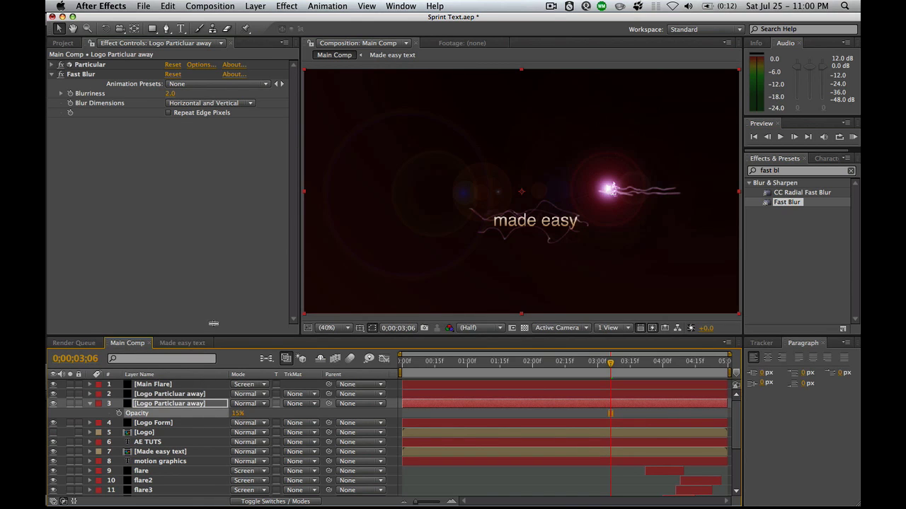
Set Particular's Emitter Size Y to 102 on the lower Logo Particluar away copy, undoing the trial changes to Emitter Size X and Z.
{"action": "left_click", "coordinate": [51, 65]}
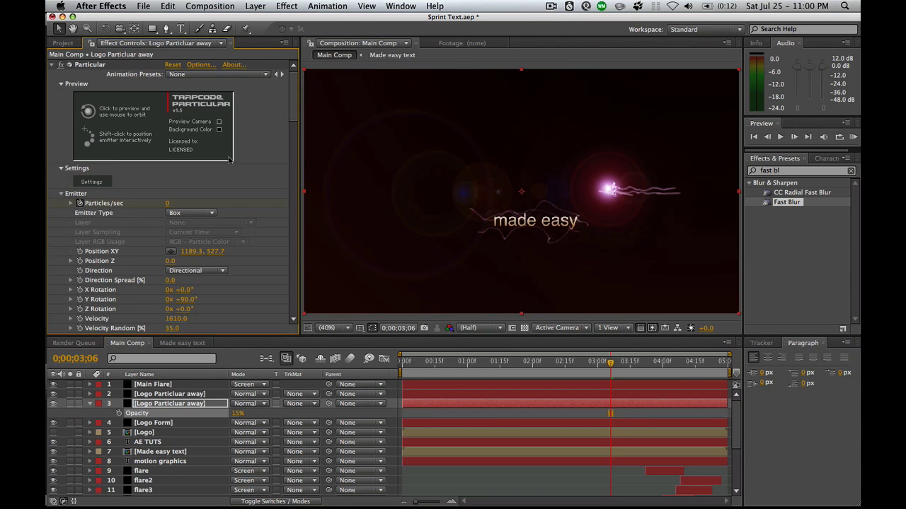
{"action": "left_click_drag", "start_coordinate": [294, 120], "coordinate": [280, 206]}
{"action": "scroll", "coordinate": [280, 207], "scroll_direction": "up", "scroll_amount": 10}
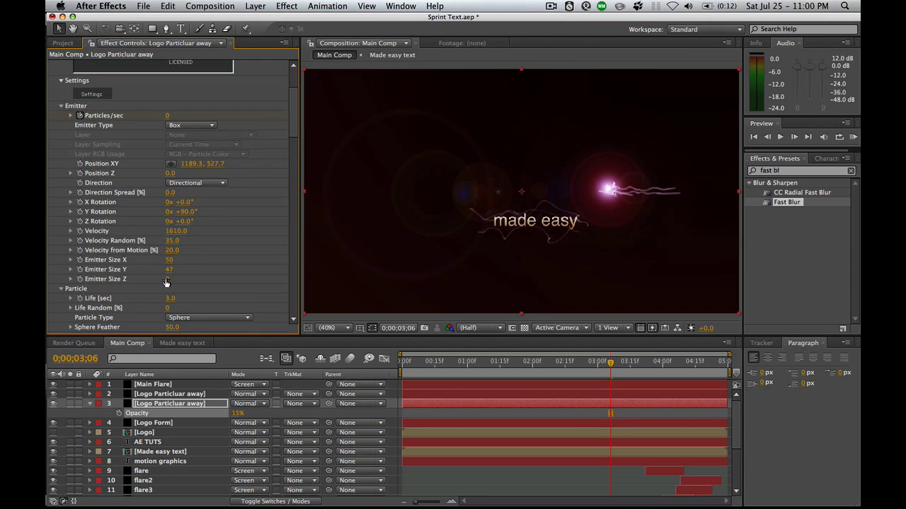
{"action": "left_click_drag", "start_coordinate": [166, 280], "coordinate": [179, 279]}
{"action": "key", "text": "super+z"}
{"action": "key", "text": "super+z"}
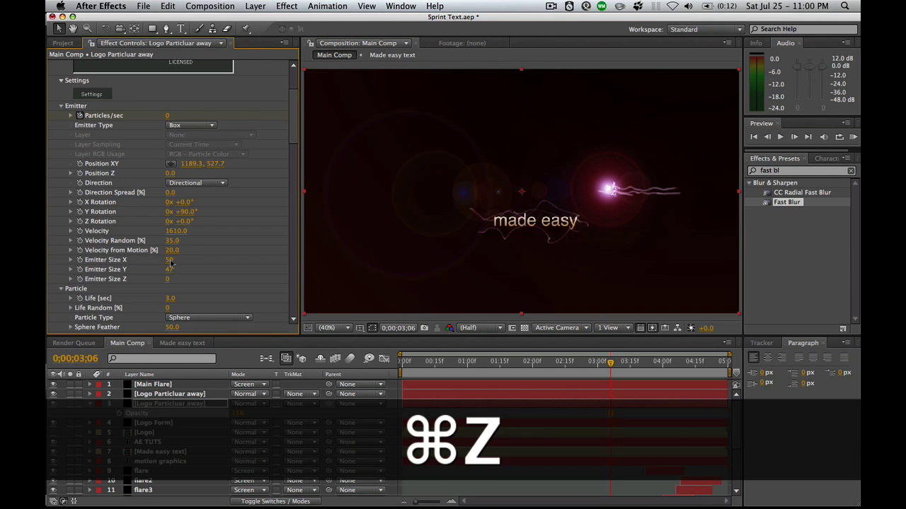
{"action": "key", "text": "super+z"}
{"action": "key", "text": "super+z"}
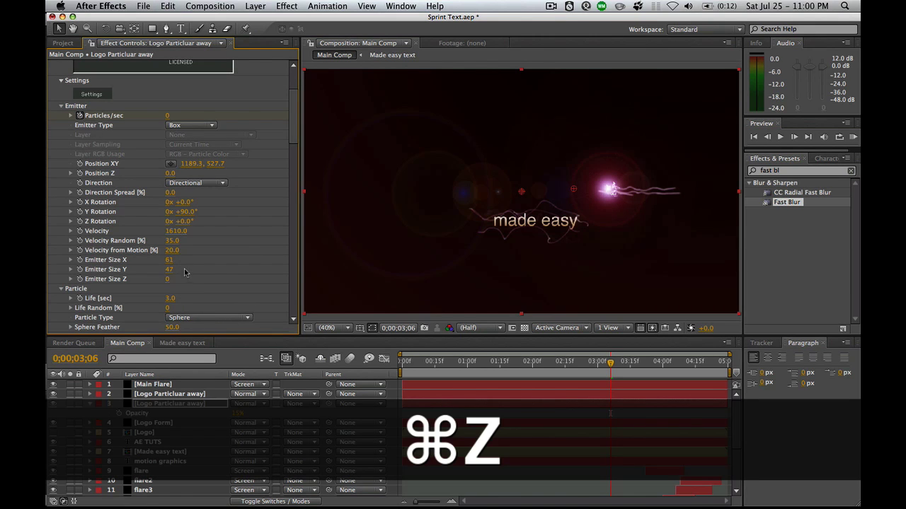
{"action": "left_click_drag", "start_coordinate": [208, 266], "coordinate": [200, 268]}
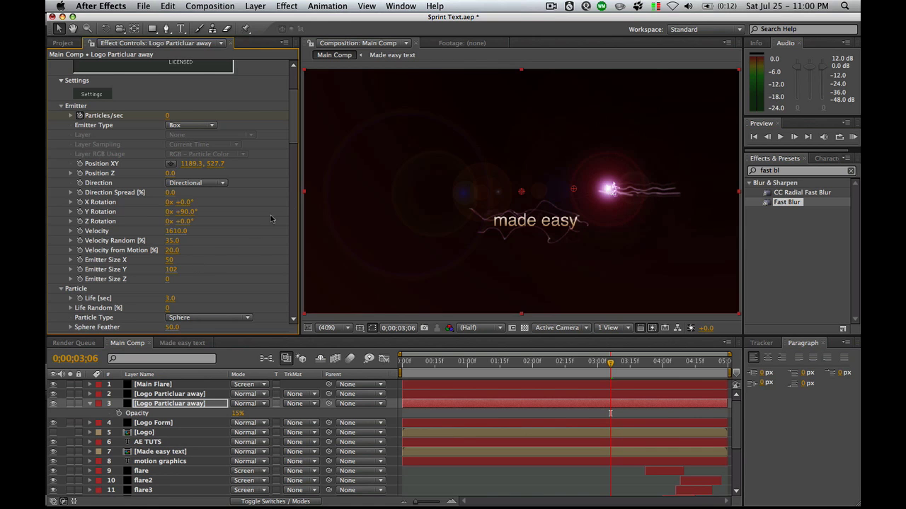
Change the Random Seed in the lower Logo Particluar away copy's Particular options.
{"action": "left_click_drag", "start_coordinate": [293, 120], "coordinate": [290, 198]}
{"action": "scroll", "coordinate": [290, 198], "scroll_direction": "up", "scroll_amount": 15}
{"action": "left_click", "coordinate": [200, 65]}
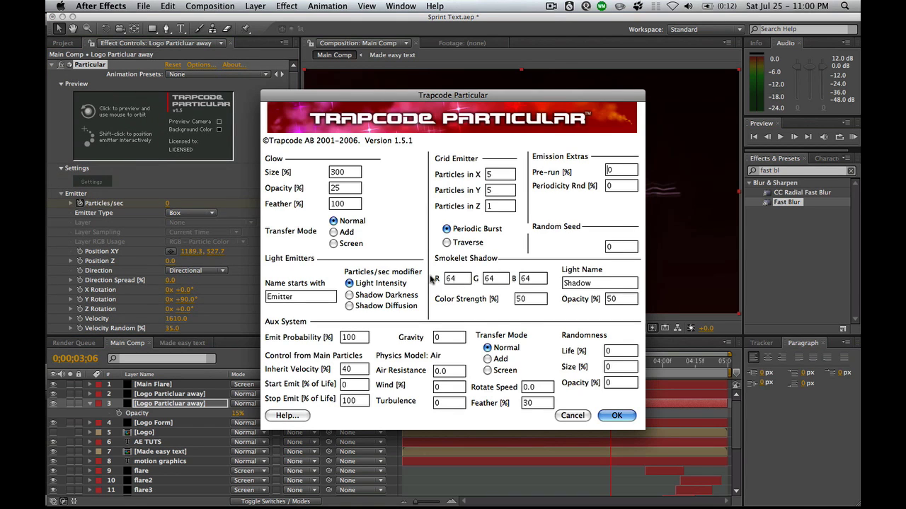
{"action": "left_click", "coordinate": [605, 247]}
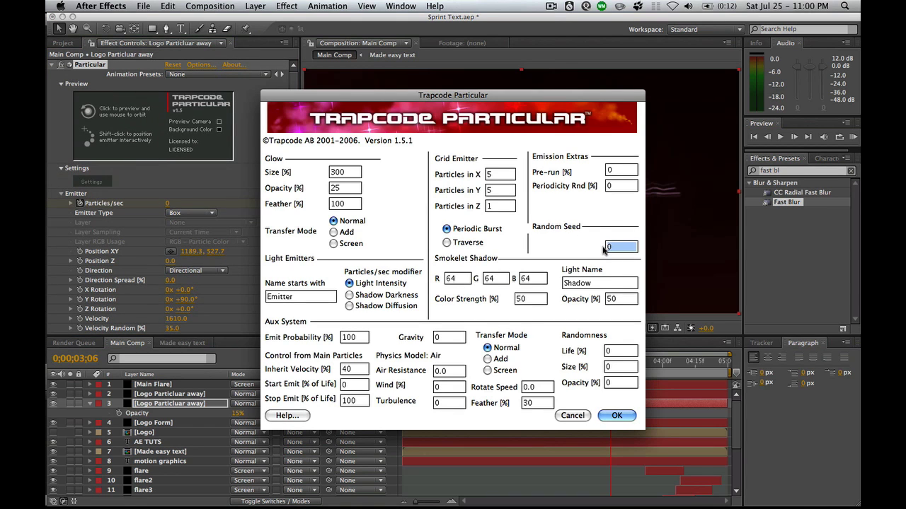
{"action": "left_click", "coordinate": [613, 417]}
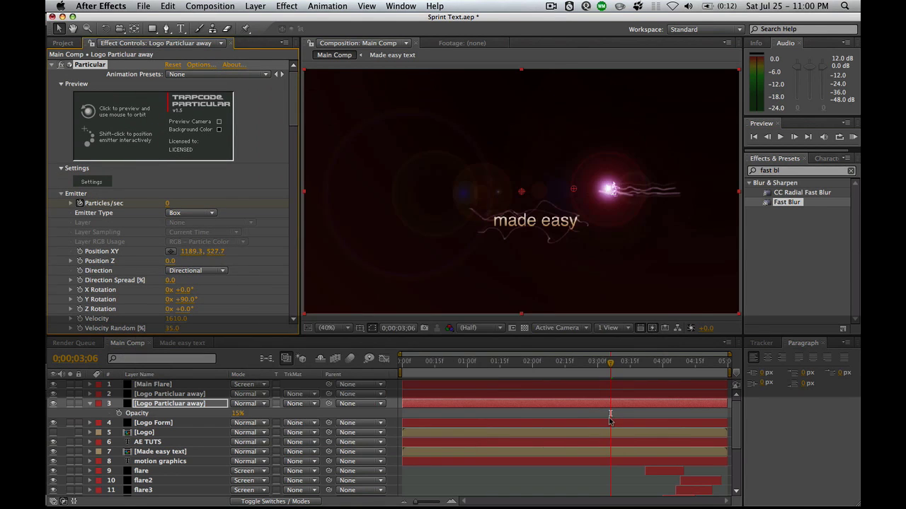
Adjust the copy's Air physics to a Spin Amplitude of 172, undoing the trial Spin Frequency change.
{"action": "scroll", "coordinate": [303, 229], "scroll_direction": "down", "scroll_amount": 20}
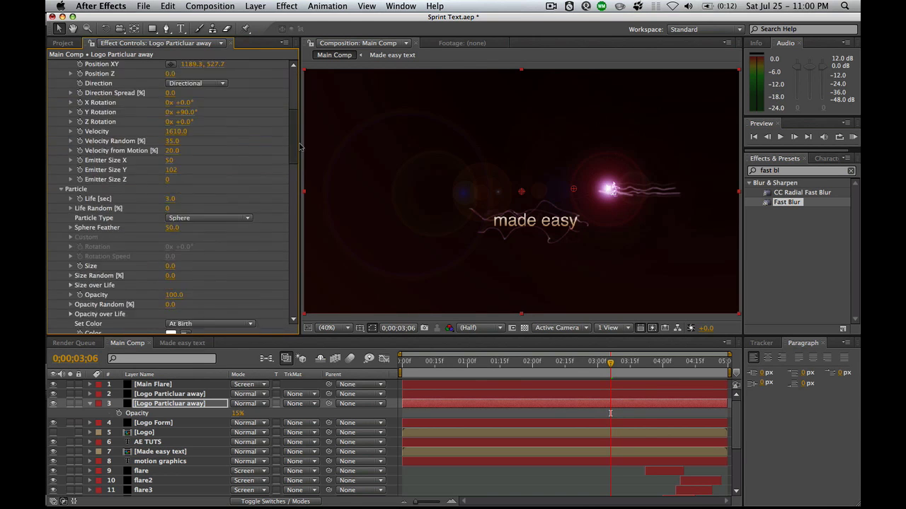
{"action": "left_click_drag", "start_coordinate": [293, 232], "coordinate": [293, 185]}
{"action": "scroll", "coordinate": [258, 150], "scroll_direction": "down", "scroll_amount": 2}
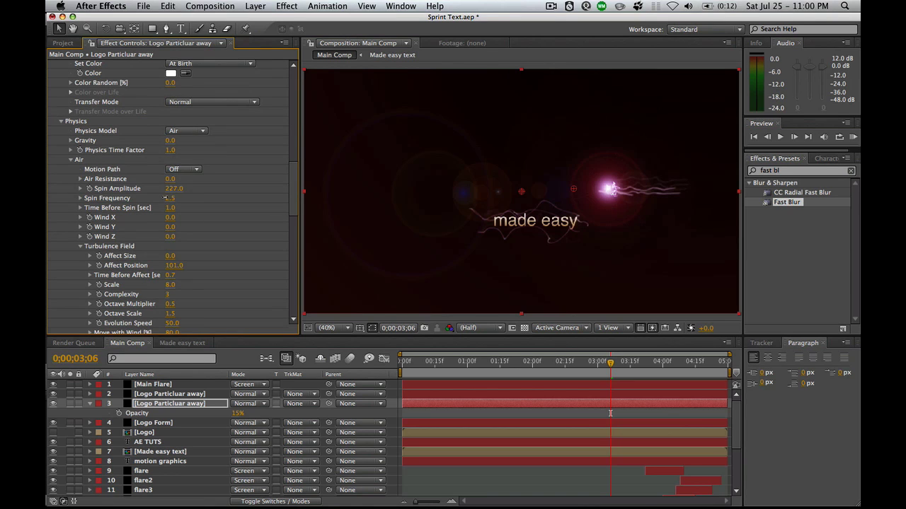
{"action": "key", "text": "super+z"}
{"action": "key", "text": "super+z"}
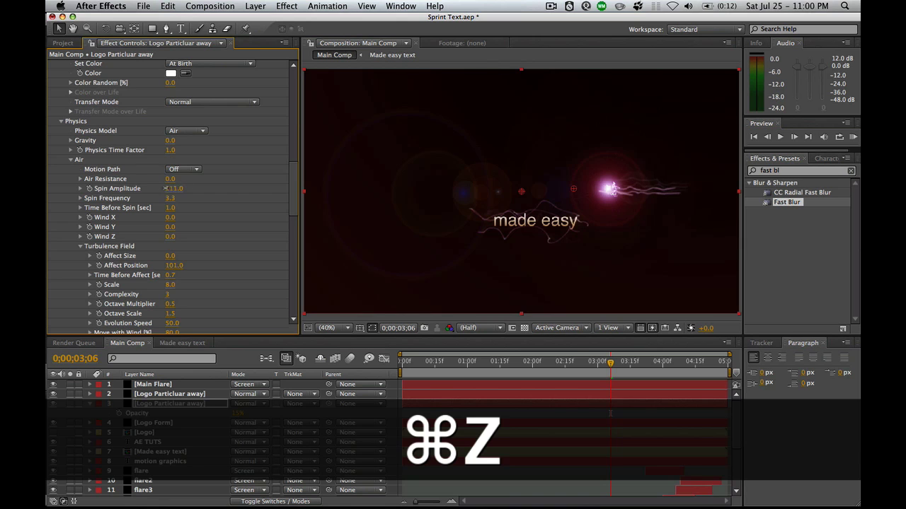
{"action": "left_click_drag", "start_coordinate": [148, 188], "coordinate": [189, 182]}
Set the copy's Turbulence Field Affect Position to 134, undo the last trial tweak and start a RAM preview of Main Comp.
{"action": "scroll", "coordinate": [285, 203], "scroll_direction": "down", "scroll_amount": 3}
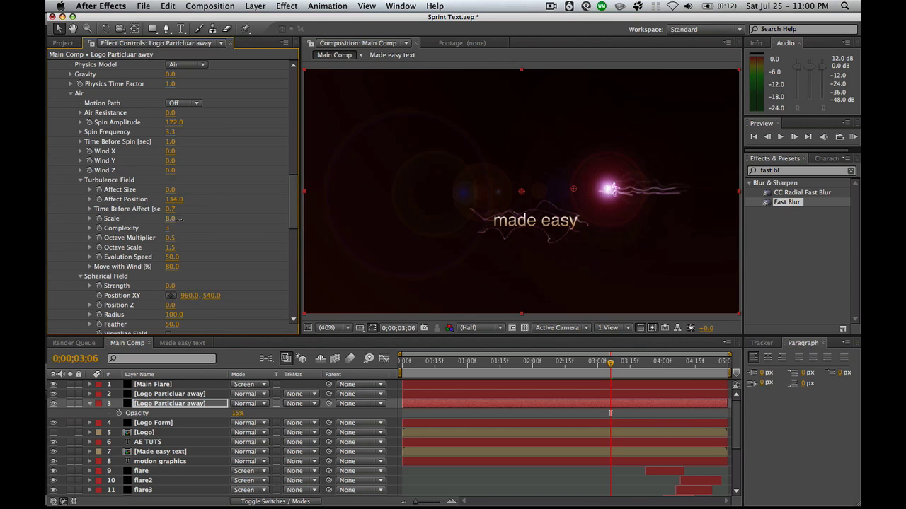
{"action": "key", "text": "super+z"}
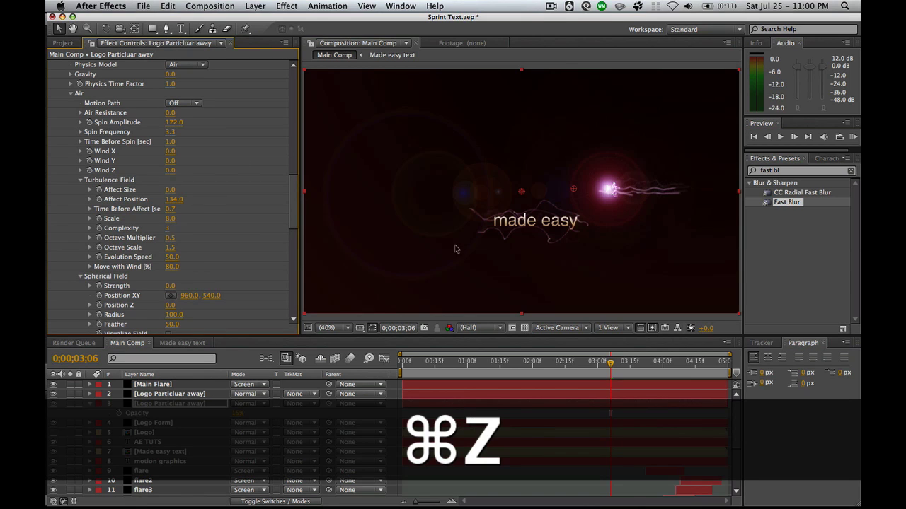
{"action": "key", "text": "KP_0"}
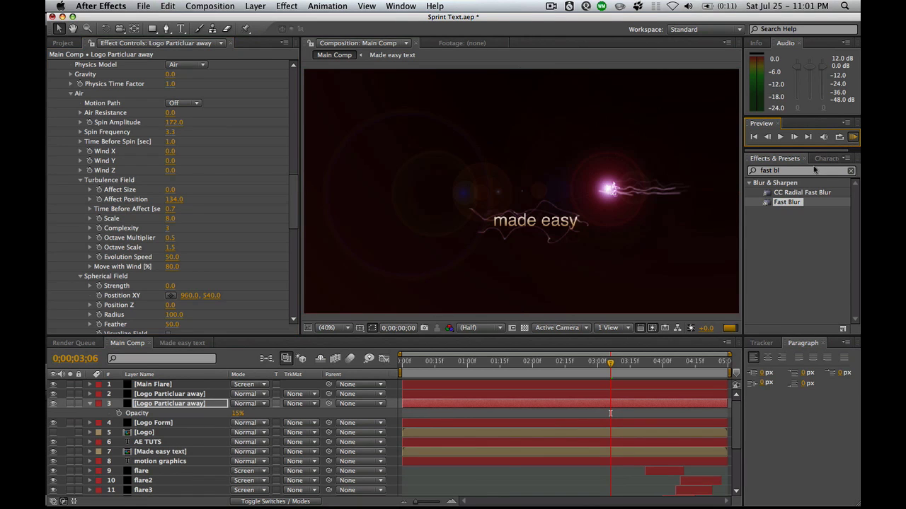
Draw a rectangular mask around the motion graphics text at 0;00;00;15, leaving generous space on every side.
{"action": "left_click", "coordinate": [598, 362]}
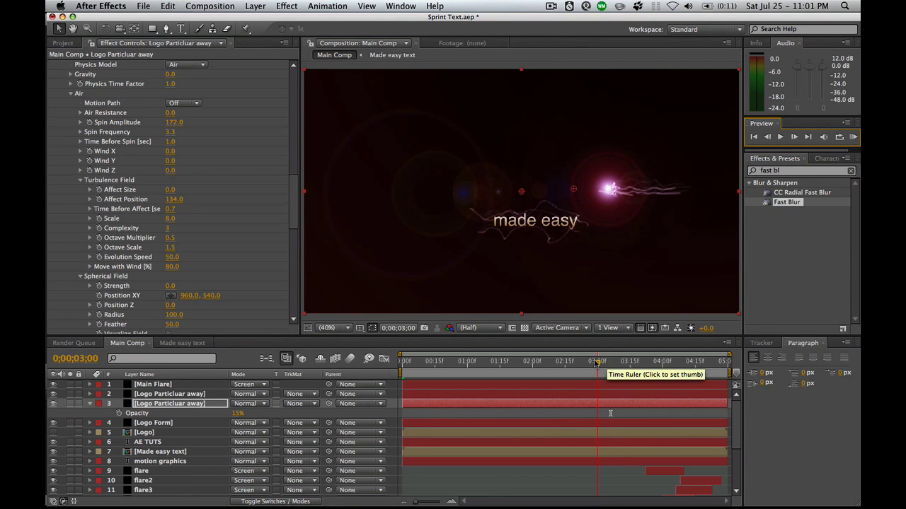
{"action": "left_click_drag", "start_coordinate": [626, 364], "coordinate": [641, 366]}
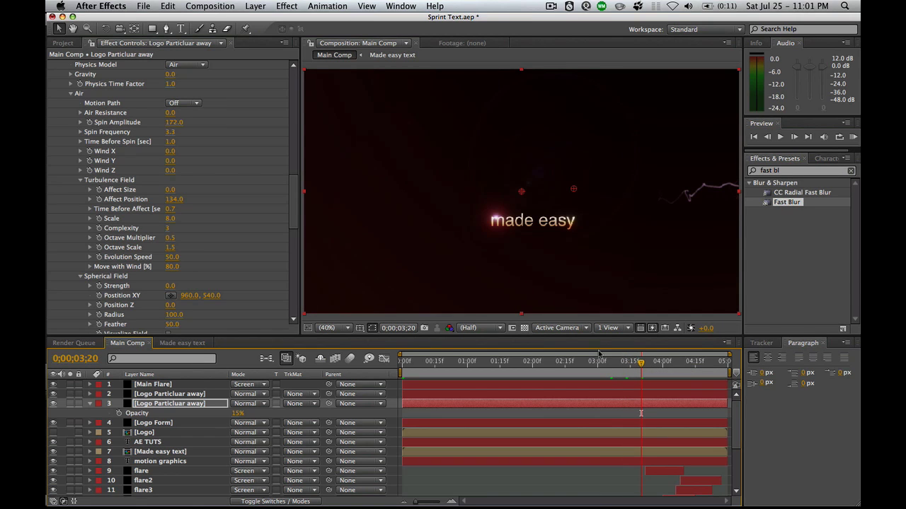
{"action": "left_click", "coordinate": [434, 362]}
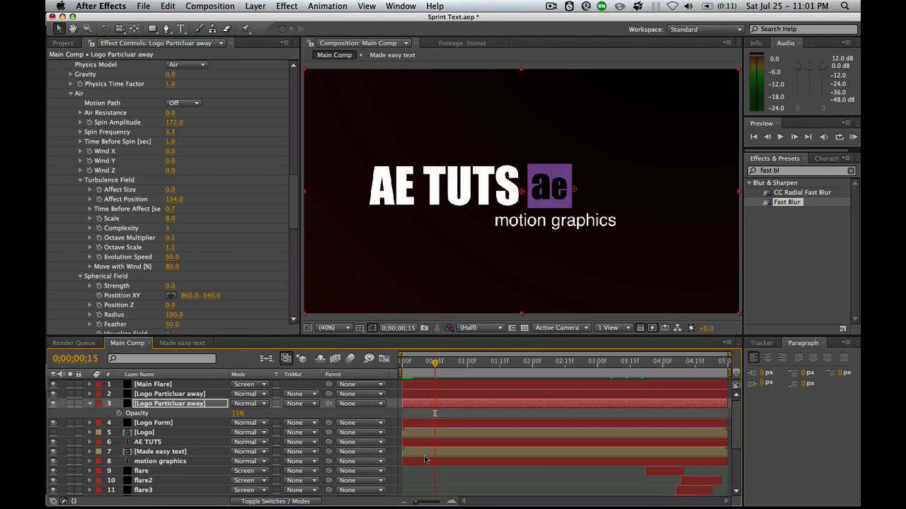
{"action": "left_click", "coordinate": [447, 461]}
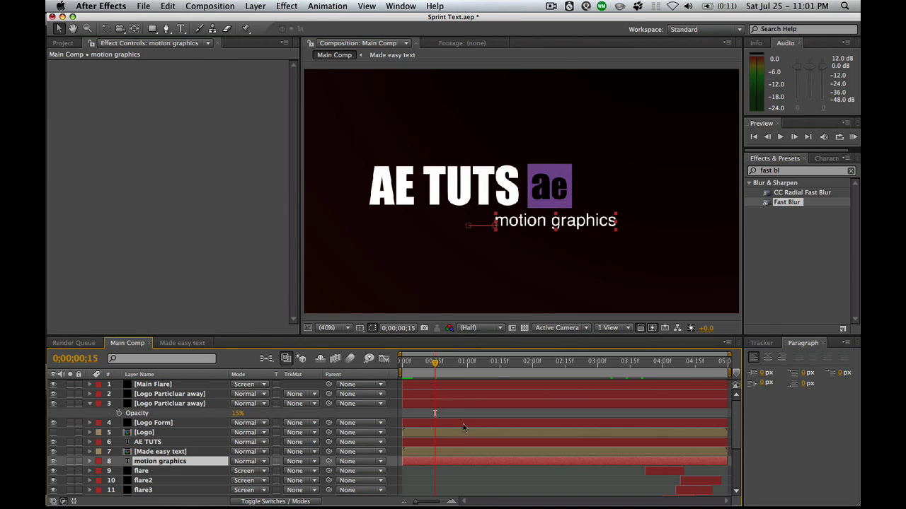
{"action": "key", "text": "m"}
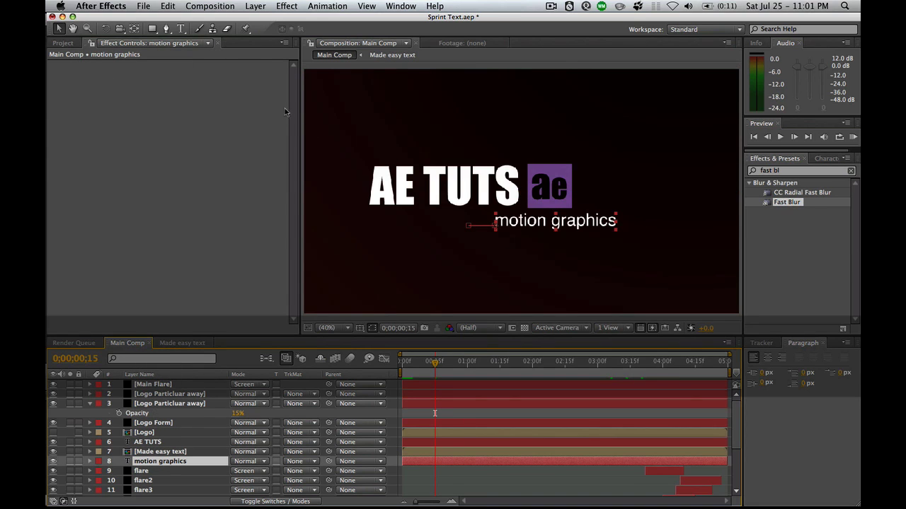
{"action": "key", "text": "q"}
{"action": "left_click_drag", "start_coordinate": [666, 189], "coordinate": [467, 265]}
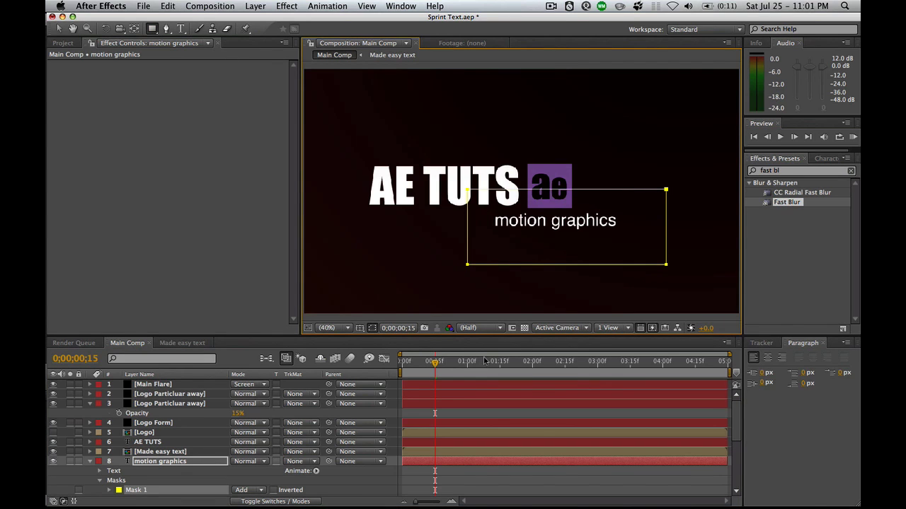
Keyframe the motion graphics layer's Mask Path at 0;00;02;00 and set its Mask Feather to 135 pixels.
{"action": "left_click", "coordinate": [533, 368]}
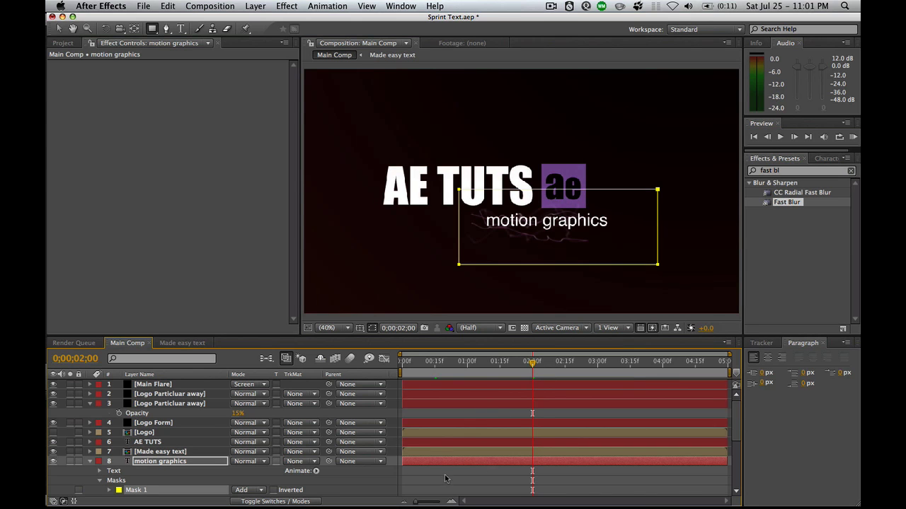
{"action": "scroll", "coordinate": [467, 438], "scroll_direction": "down", "scroll_amount": 3}
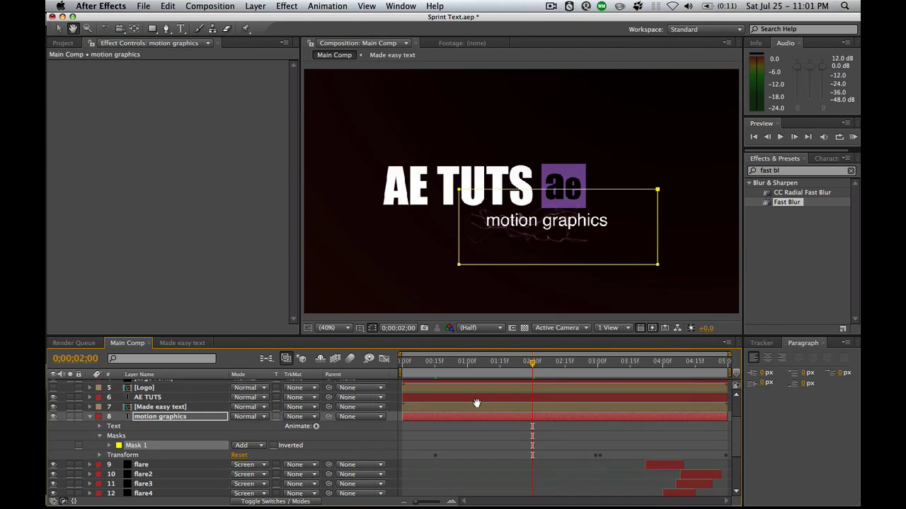
{"action": "key", "text": "t"}
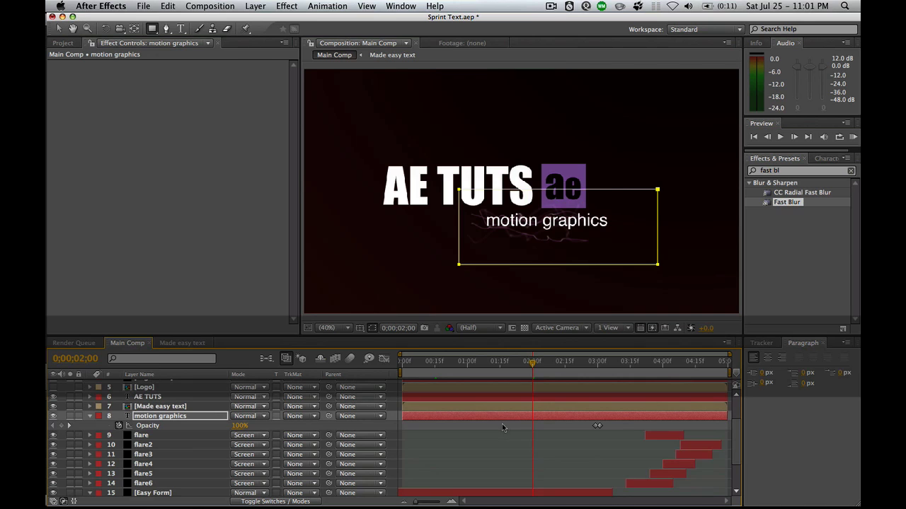
{"action": "key", "text": "m"}
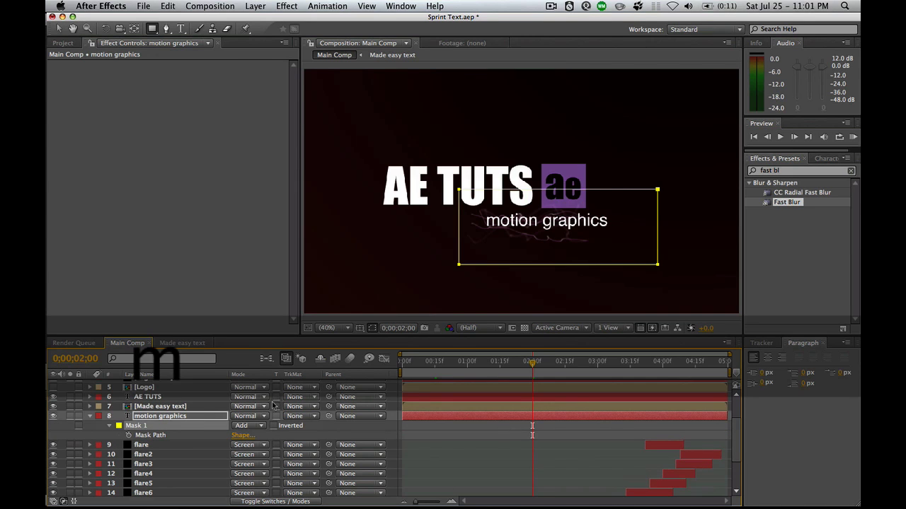
{"action": "left_click", "coordinate": [129, 435]}
{"action": "key", "text": "shift+f"}
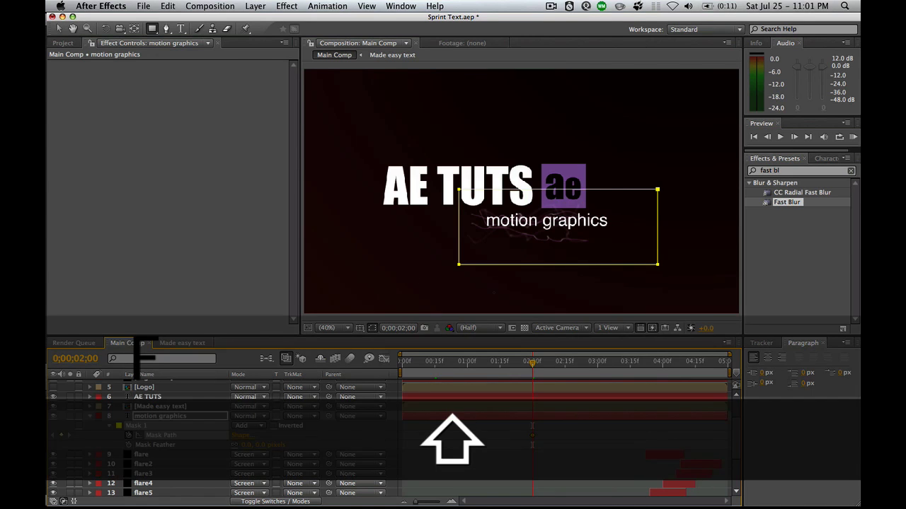
{"action": "left_click", "coordinate": [129, 444]}
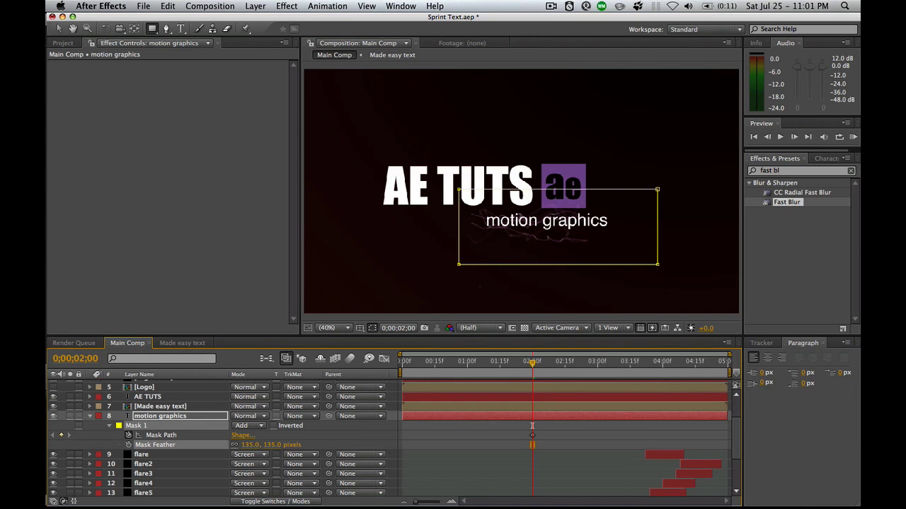
Shift the motion graphics mask sideways off the text at 0;00;00;16 to create a wipe-on, and scrub through the reveal.
{"action": "left_click", "coordinate": [437, 366]}
{"action": "key", "text": "v"}
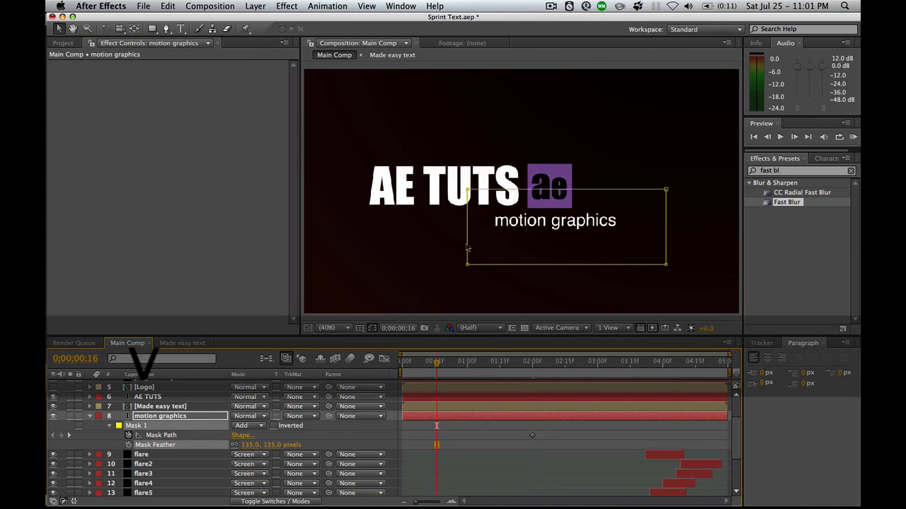
{"action": "left_click", "coordinate": [469, 244]}
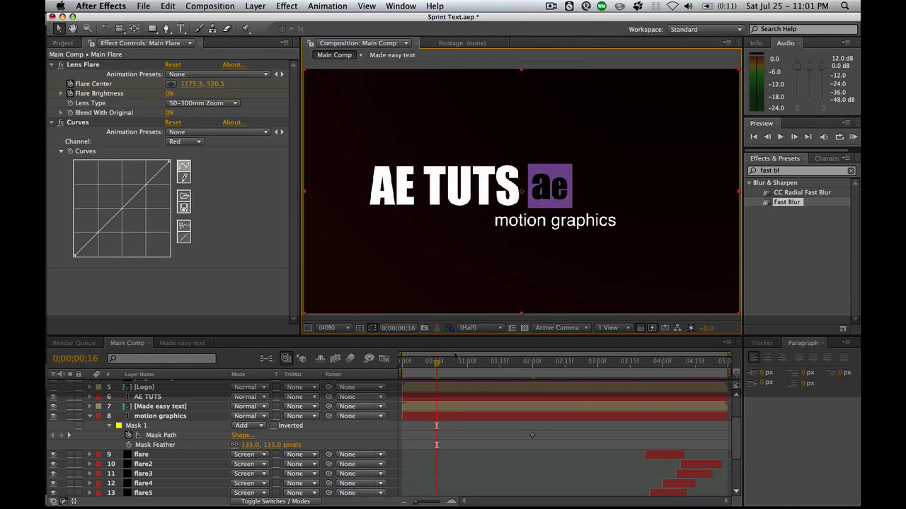
{"action": "left_click", "coordinate": [450, 420]}
{"action": "left_click_drag", "start_coordinate": [469, 242], "coordinate": [654, 241]}
{"action": "left_click_drag", "start_coordinate": [436, 363], "coordinate": [522, 364]}
{"action": "left_click", "coordinate": [523, 381]}
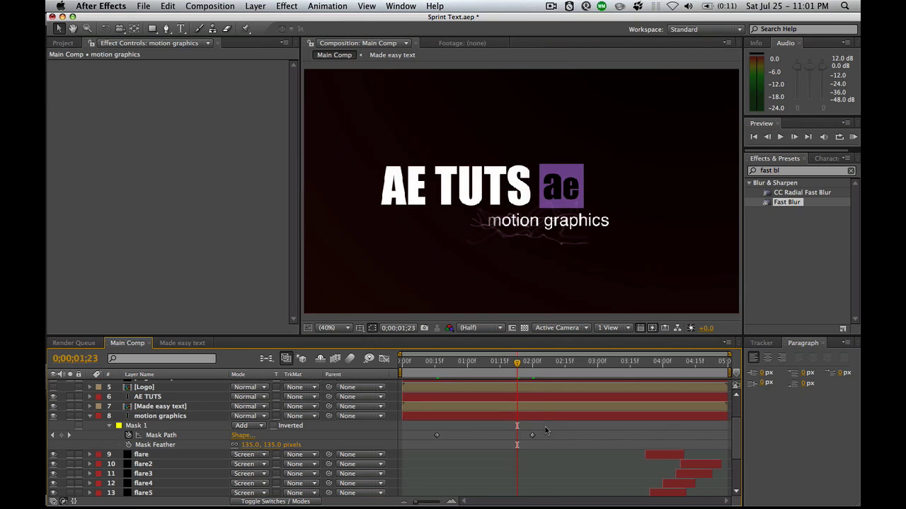
{"action": "left_click", "coordinate": [491, 363]}
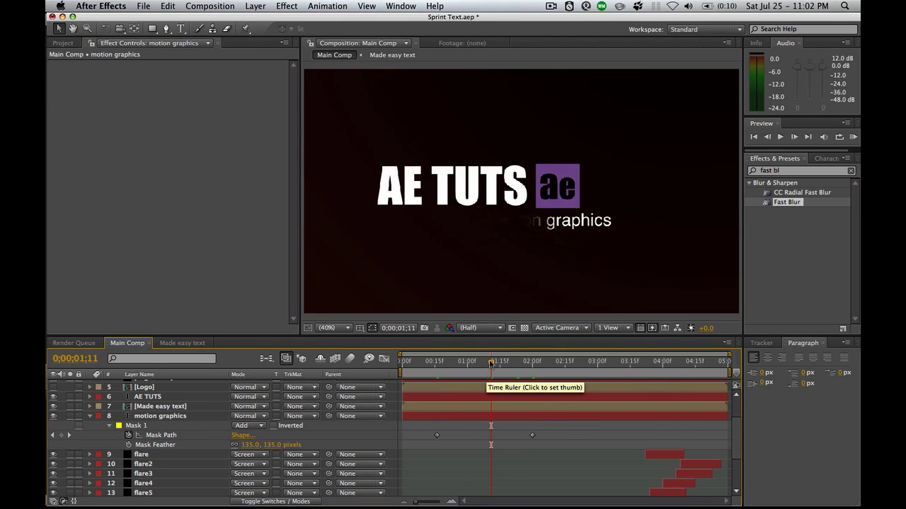
Try an opacity of 20% on both Easy Form layers at their 0;00;03;12 keyframe.
{"action": "key", "text": "k"}
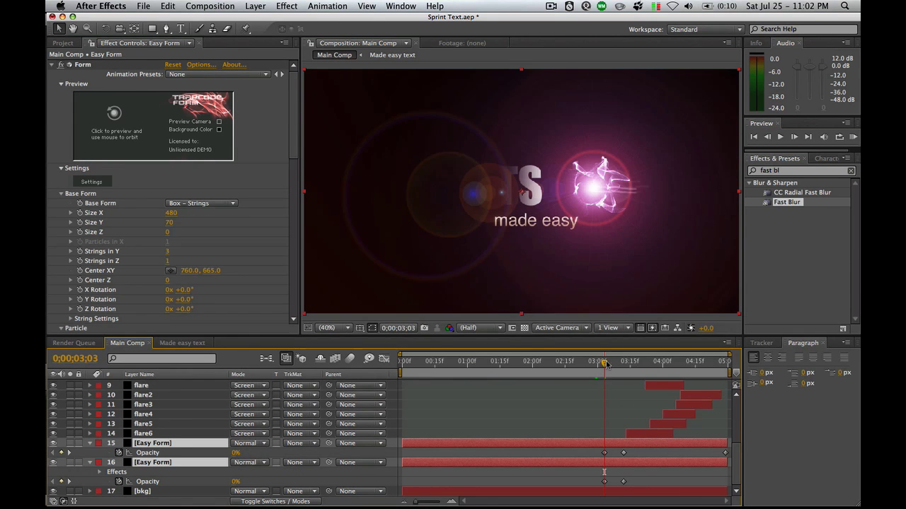
{"action": "key", "text": "k"}
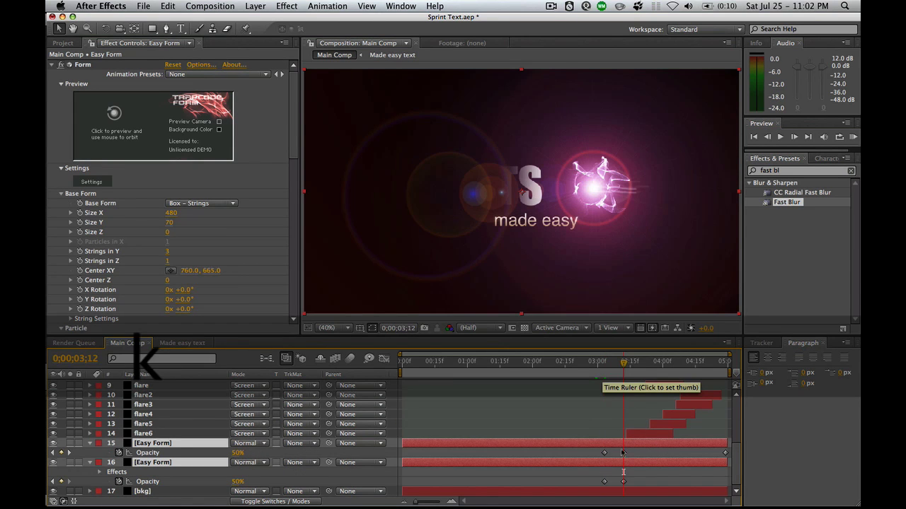
{"action": "left_click", "coordinate": [240, 454]}
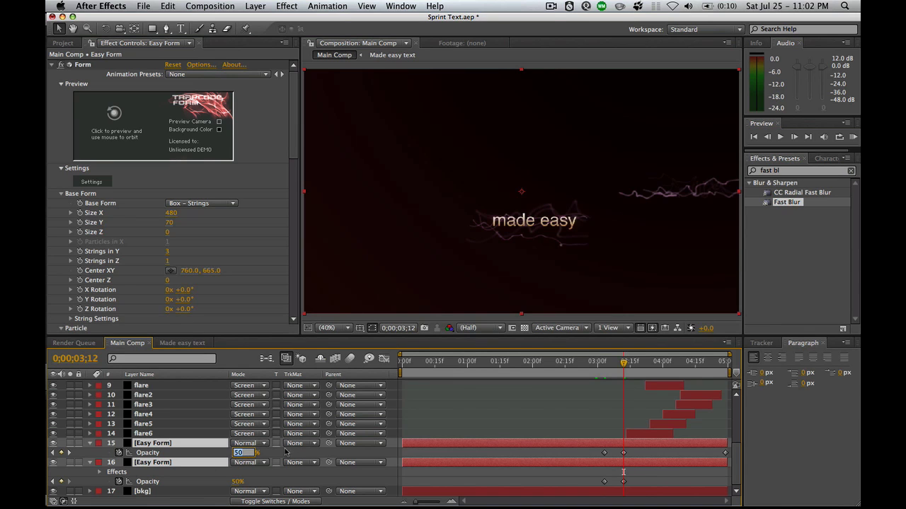
{"action": "type", "text": "20"}
{"action": "key", "text": "Return"}
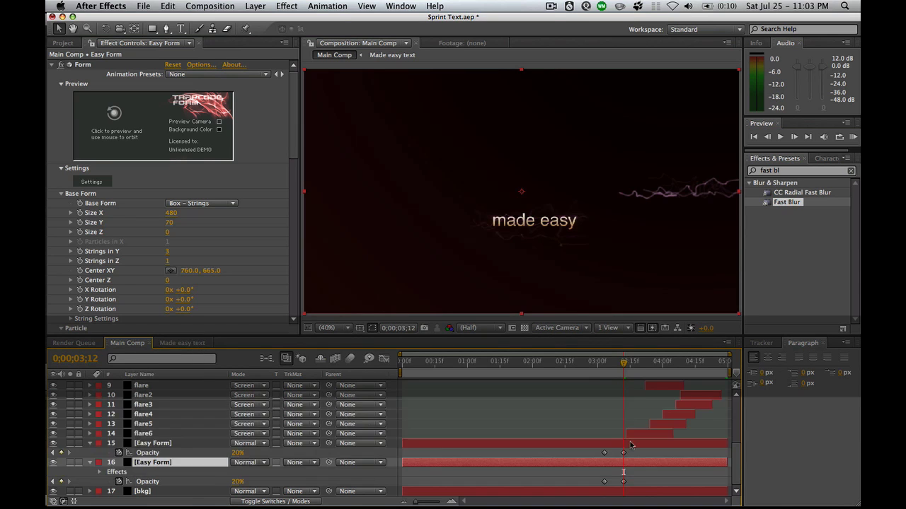
Set the opacity at 0;00;03;12 to 50% on the upper Easy Form layer and 8% on the lower one.
{"action": "left_click", "coordinate": [239, 454]}
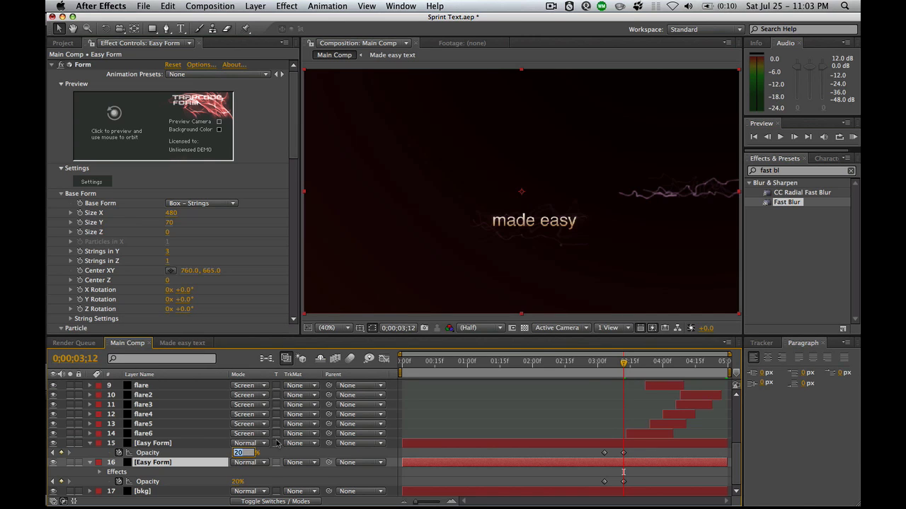
{"action": "type", "text": "50"}
{"action": "key", "text": "Return"}
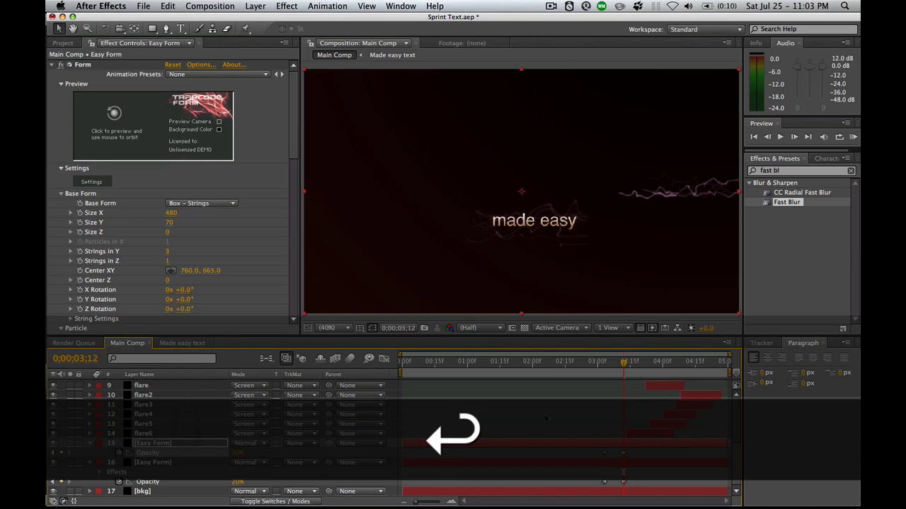
{"action": "left_click", "coordinate": [608, 462]}
{"action": "left_click_drag", "start_coordinate": [234, 482], "coordinate": [225, 482]}
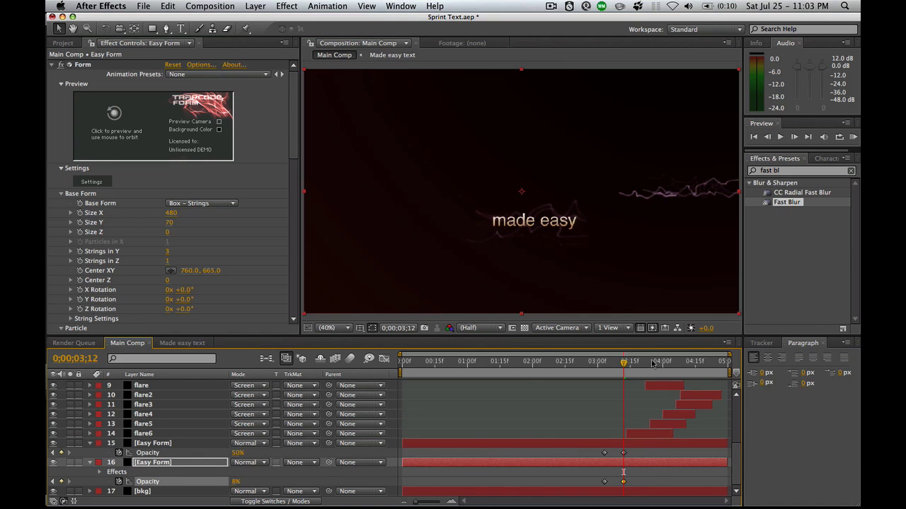
Add opacity keyframes on both Easy Form layers at 0;00;04;00 and fade both to 0% at 0;00;04;24.
{"action": "left_click_drag", "start_coordinate": [654, 365], "coordinate": [662, 365]}
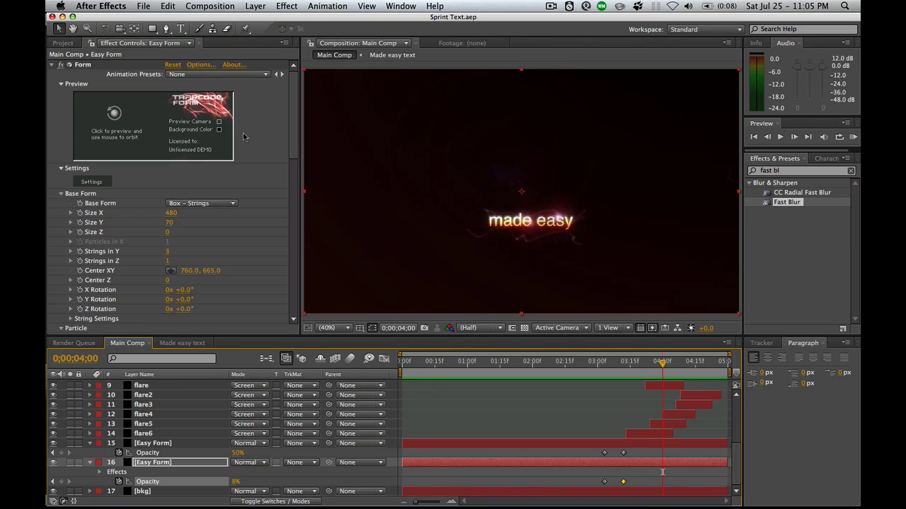
{"action": "left_click", "coordinate": [183, 445]}
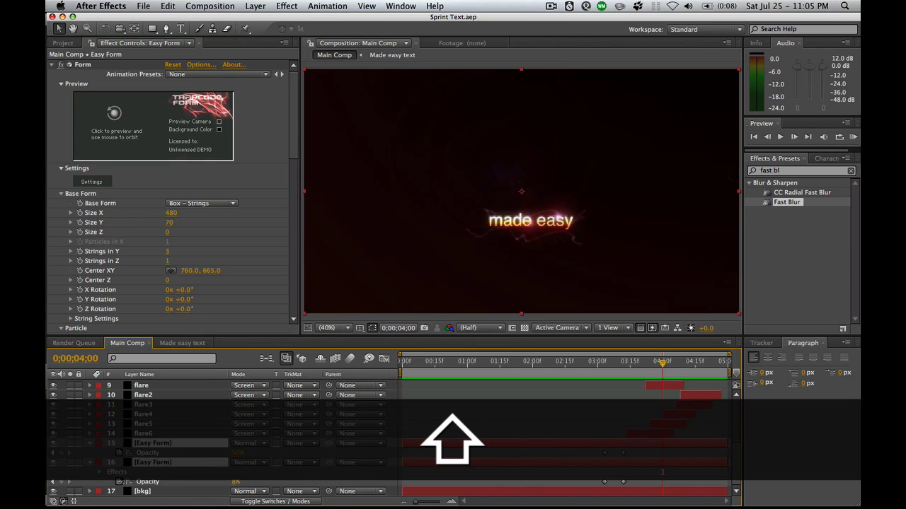
{"action": "left_click", "coordinate": [61, 453]}
{"action": "left_click", "coordinate": [147, 482], "text": "shift"}
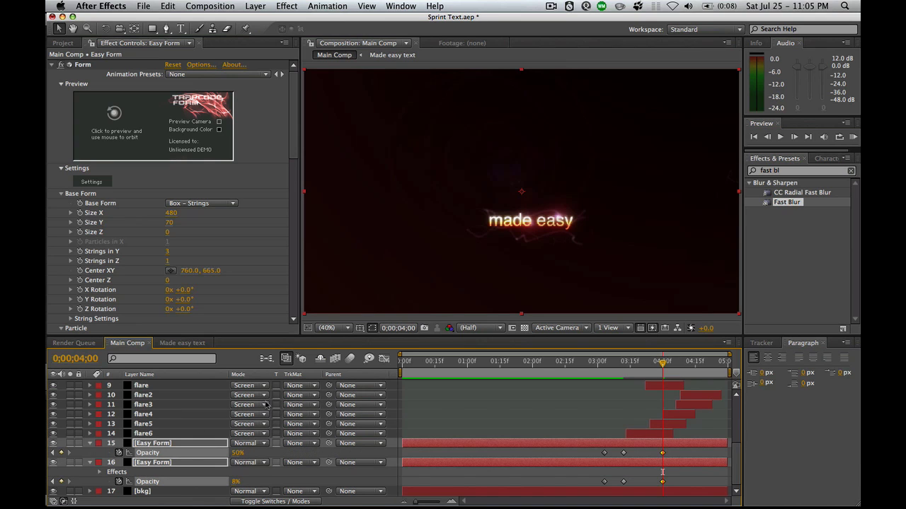
{"action": "left_click_drag", "start_coordinate": [708, 364], "coordinate": [714, 472]}
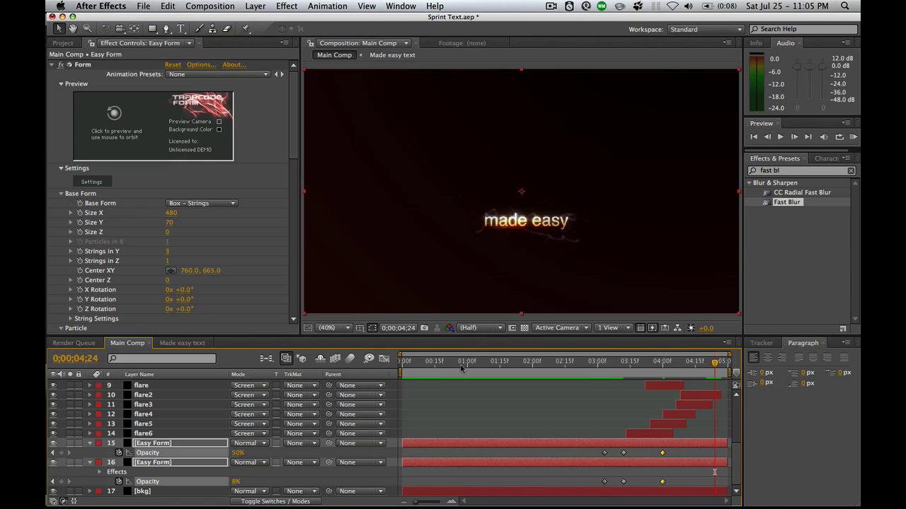
{"action": "key", "text": "KP_0"}
{"action": "key", "text": "Return"}
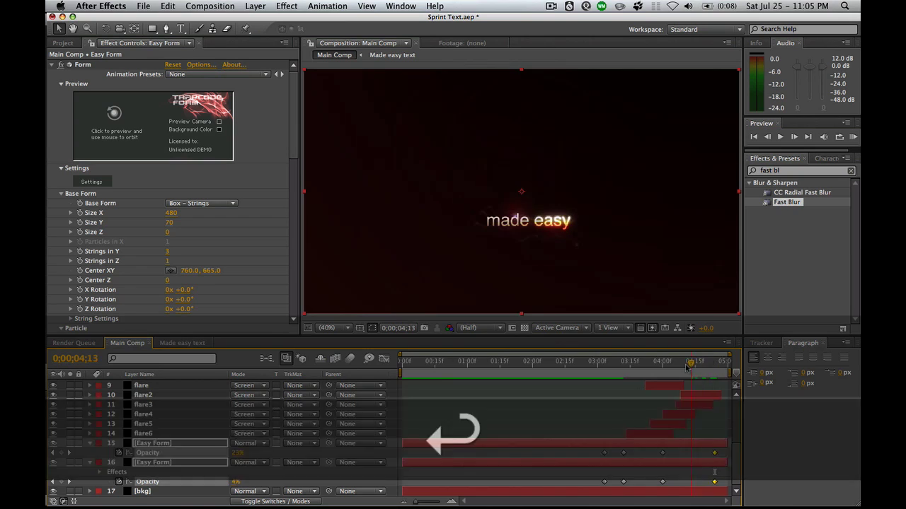
Move the last two pairs of Easy Form opacity keyframes slightly earlier so the strings fade out sooner.
{"action": "left_click", "coordinate": [696, 365]}
{"action": "left_click_drag", "start_coordinate": [699, 369], "coordinate": [717, 362]}
{"action": "left_click", "coordinate": [663, 453]}
{"action": "left_click_drag", "start_coordinate": [662, 481], "coordinate": [658, 482]}
{"action": "left_click", "coordinate": [714, 452]}
{"action": "left_click_drag", "start_coordinate": [713, 479], "coordinate": [701, 482]}
Preview Main Comp from the start and inspect the motion graphics layer and its mask around 0;00;02;24.
{"action": "left_click", "coordinate": [723, 362]}
{"action": "key", "text": "Page_Up"}
{"action": "key", "text": "Page_Up"}
{"action": "key", "text": "Page_Up"}
{"action": "key", "text": "Page_Up"}
{"action": "key", "text": "Page_Up"}
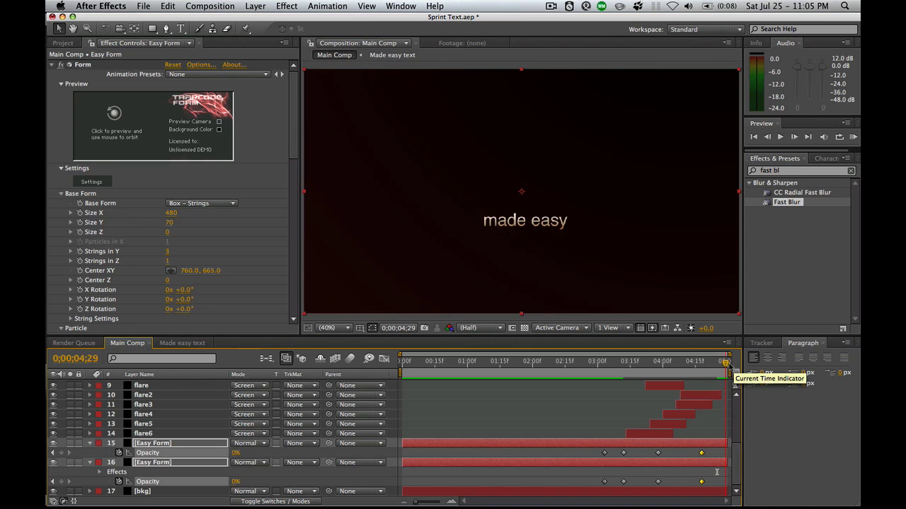
{"action": "key", "text": "space"}
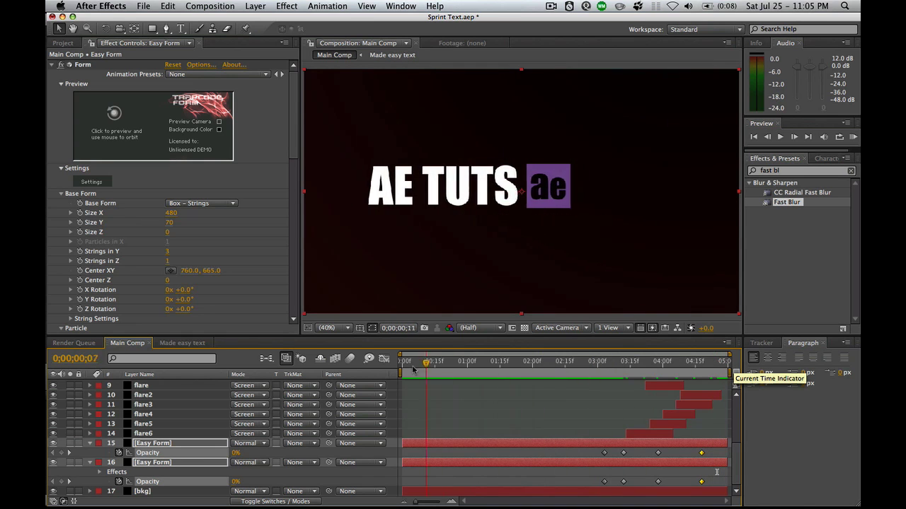
{"action": "left_click", "coordinate": [587, 374]}
{"action": "key", "text": "Page_Up"}
{"action": "scroll", "coordinate": [484, 413], "scroll_direction": "up", "scroll_amount": 3}
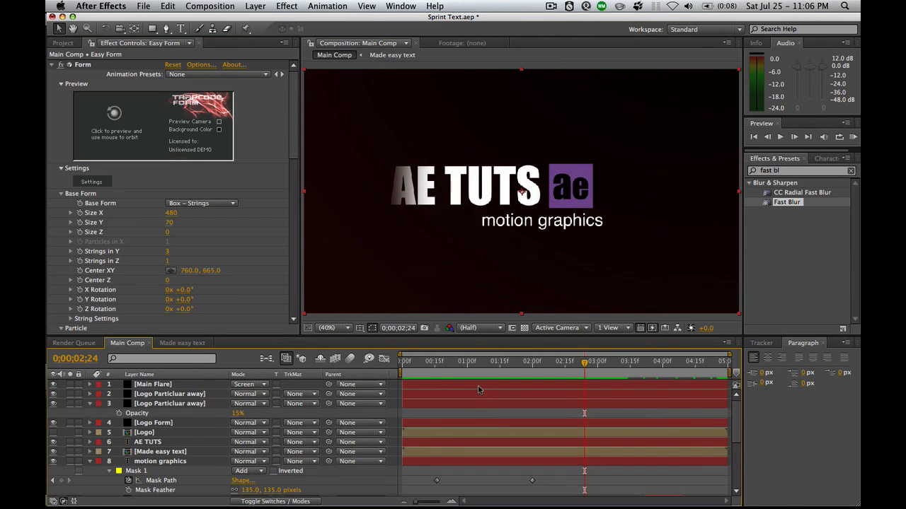
{"action": "scroll", "coordinate": [485, 396], "scroll_direction": "up", "scroll_amount": 3}
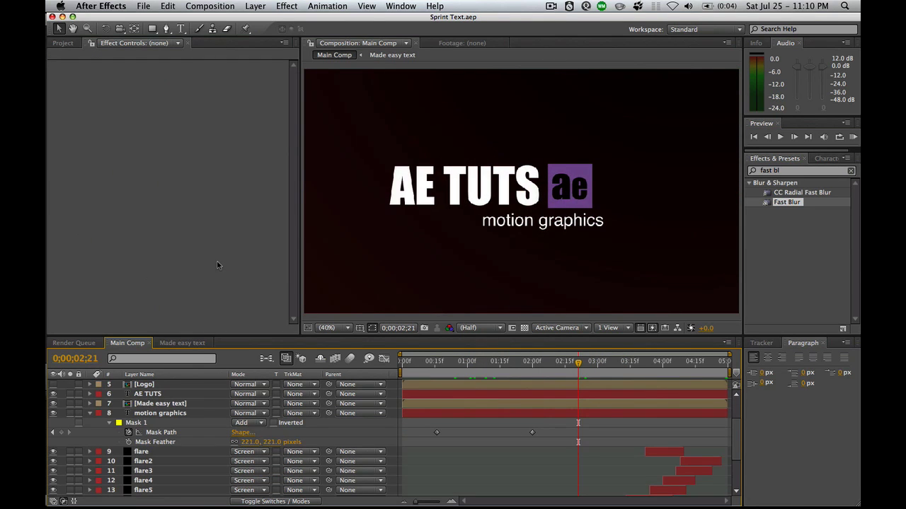